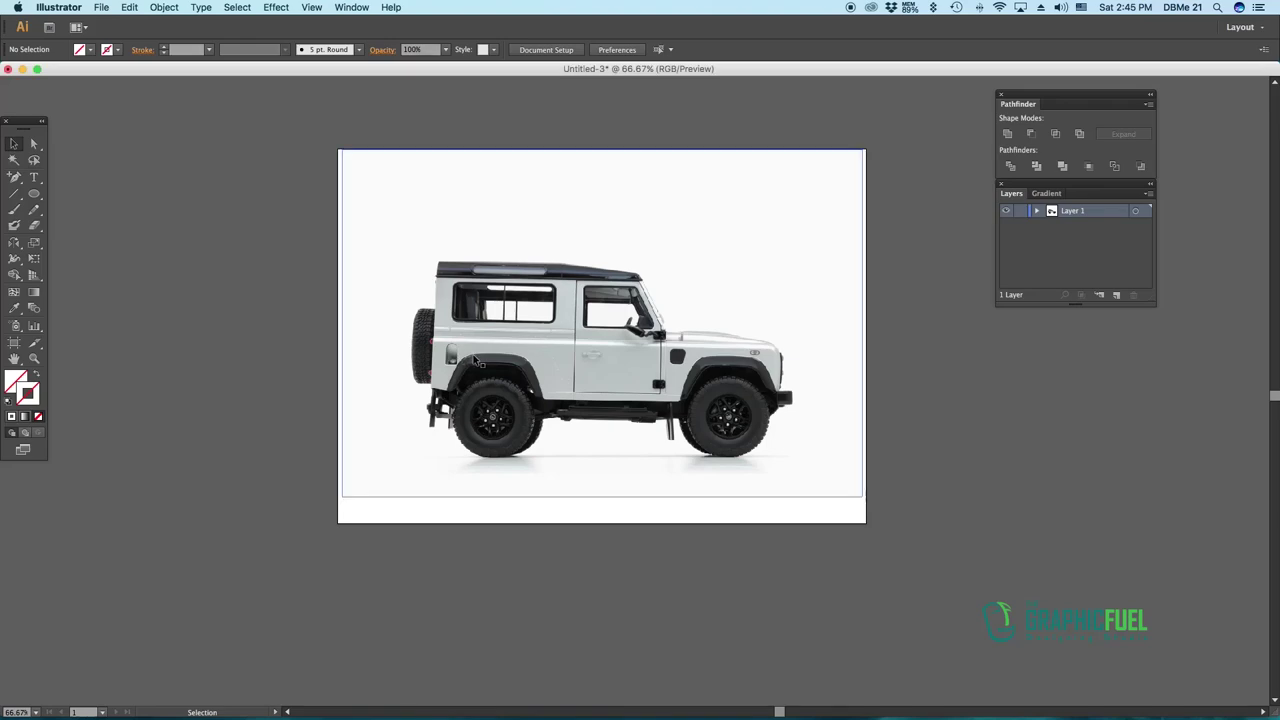
Set the placed car photo to 50% opacity and lock its layer
left_click(523, 328)
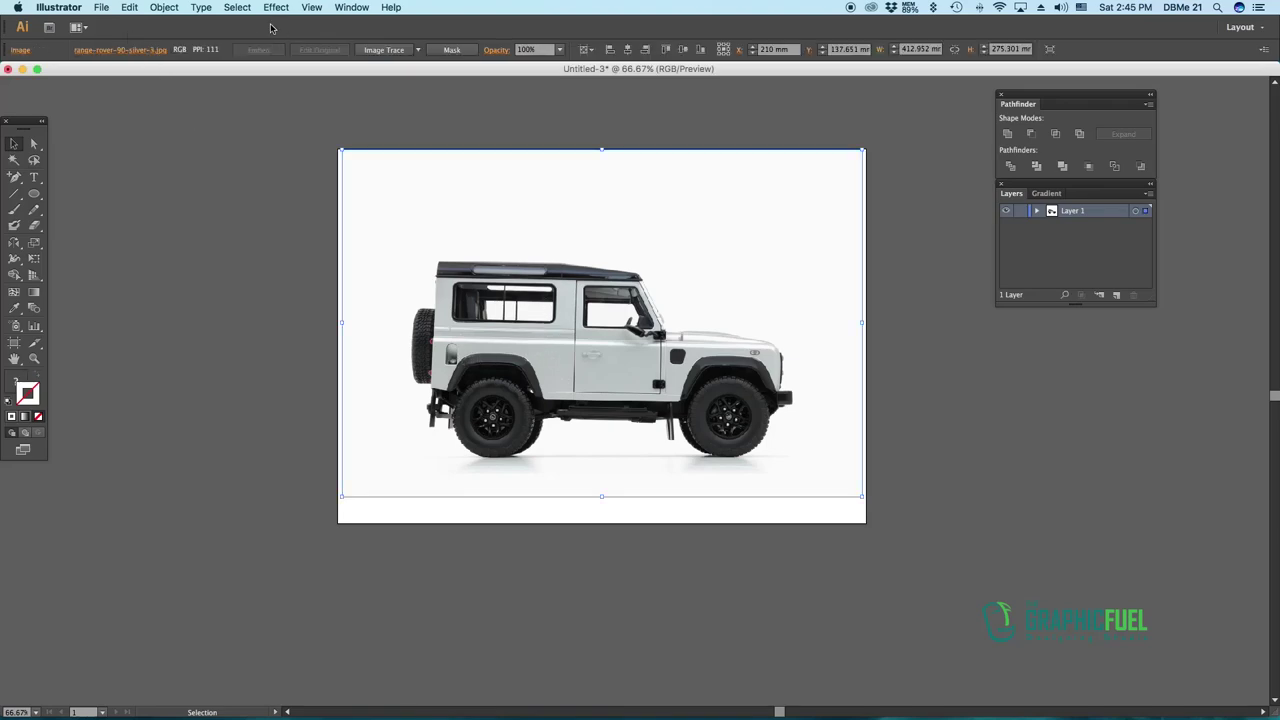
left_click(560, 49)
left_click(572, 141)
left_click(1020, 210)
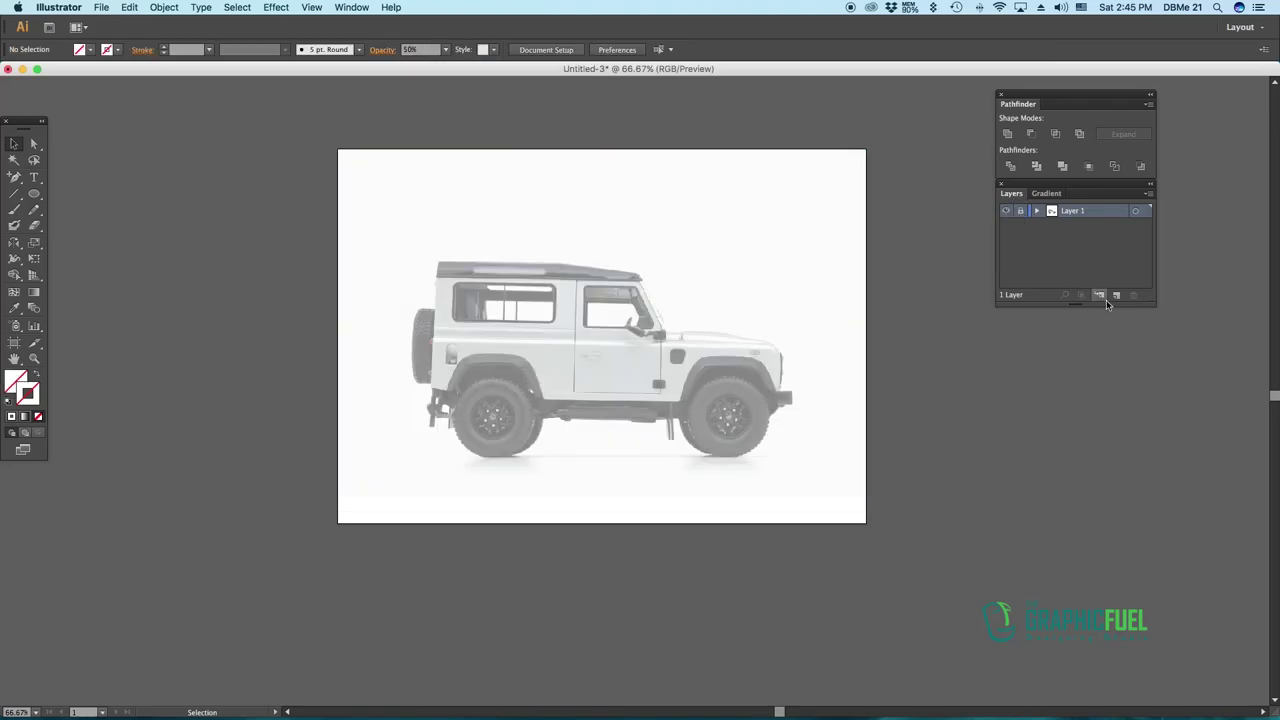
Zoom in on the car's rear edge and place the first outline anchor there
key("super+equal")
key("super+equal")
key("super+equal")
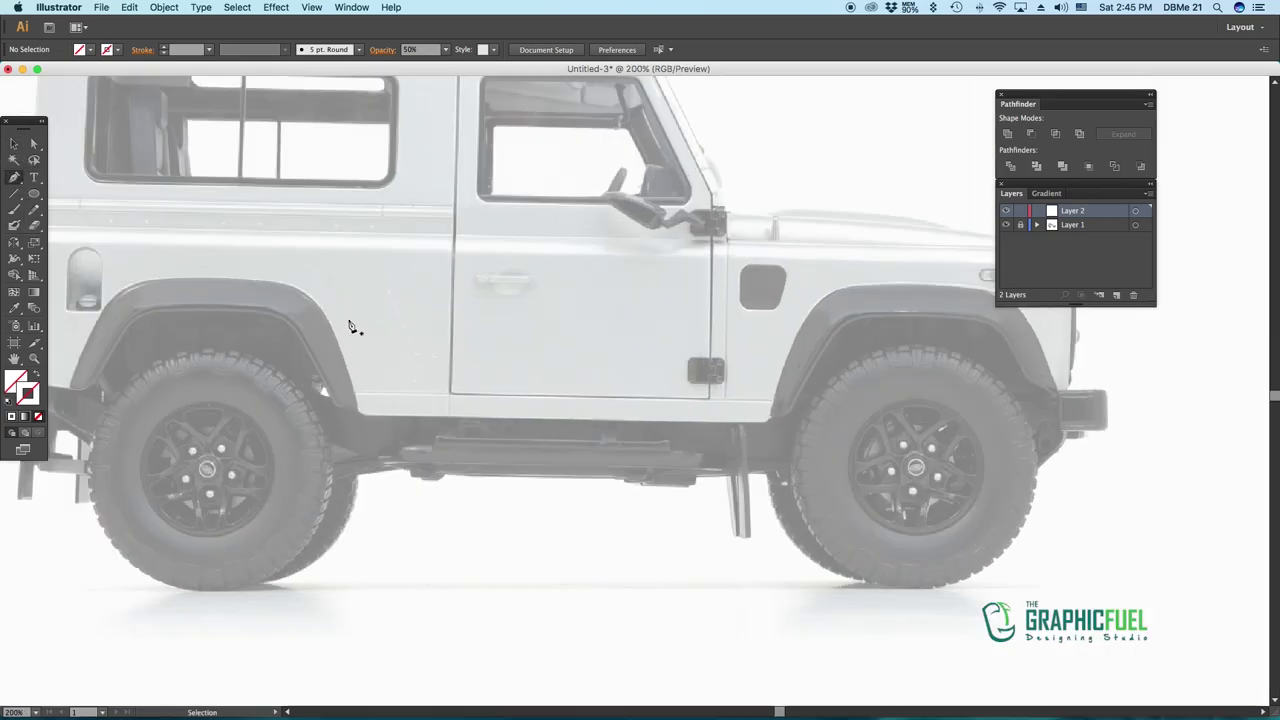
scroll(332, 305, "left", 5)
key("super+equal")
left_click(336, 424)
scroll(322, 370, "up", 3)
Extend the outline up the rear body edge and adjust the stroke colour
left_click(323, 336)
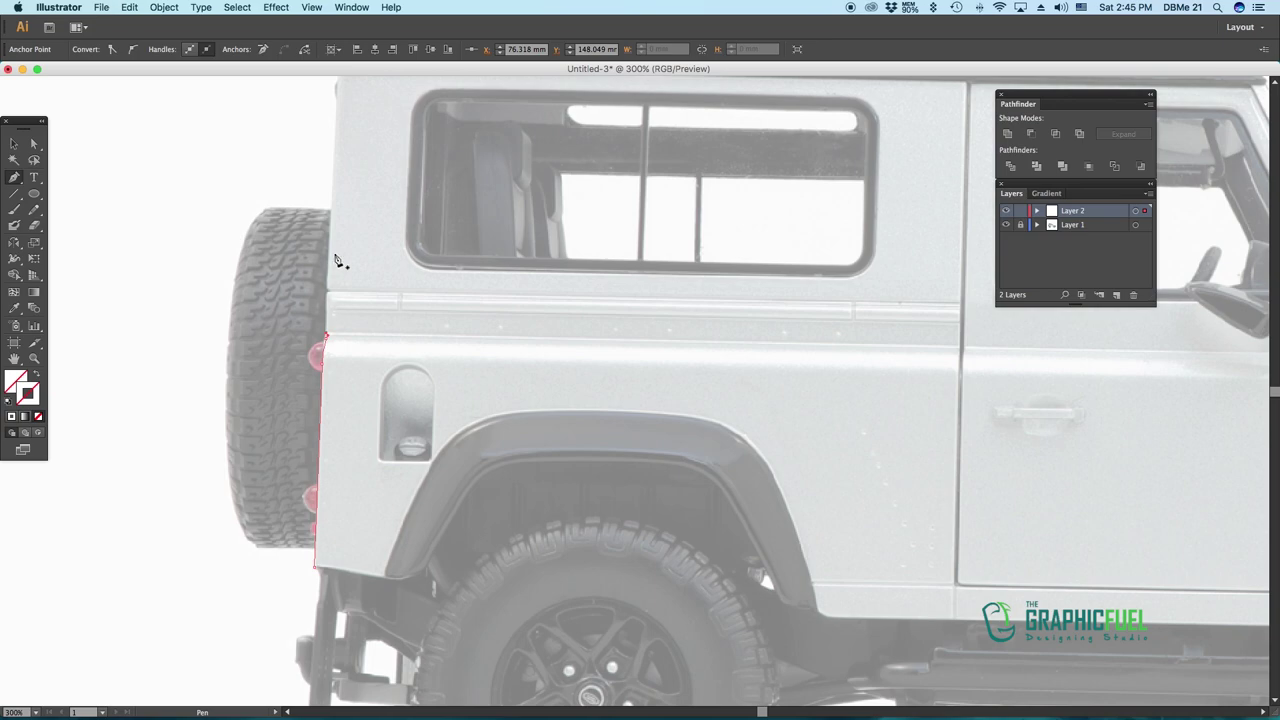
scroll(340, 300, "up", 3)
left_click(16, 382)
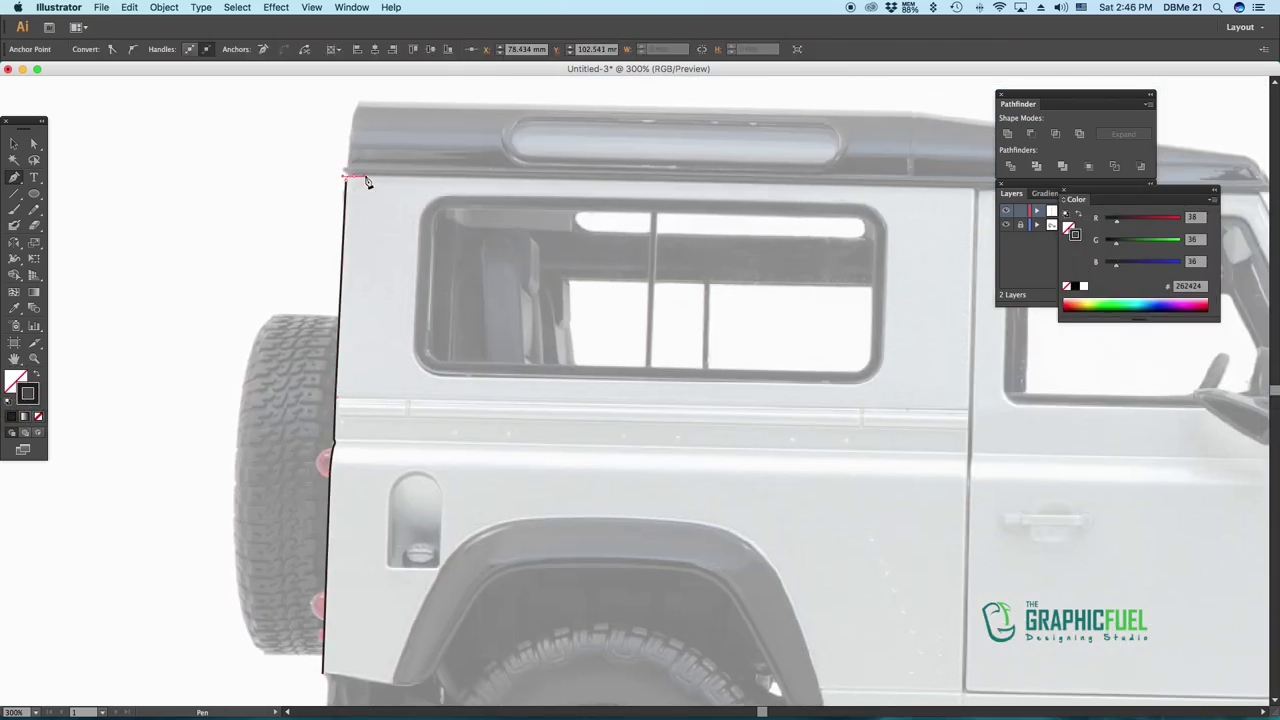
scroll(366, 181, "right", 10)
scroll(684, 226, "down", 3)
scroll(650, 260, "right", 3)
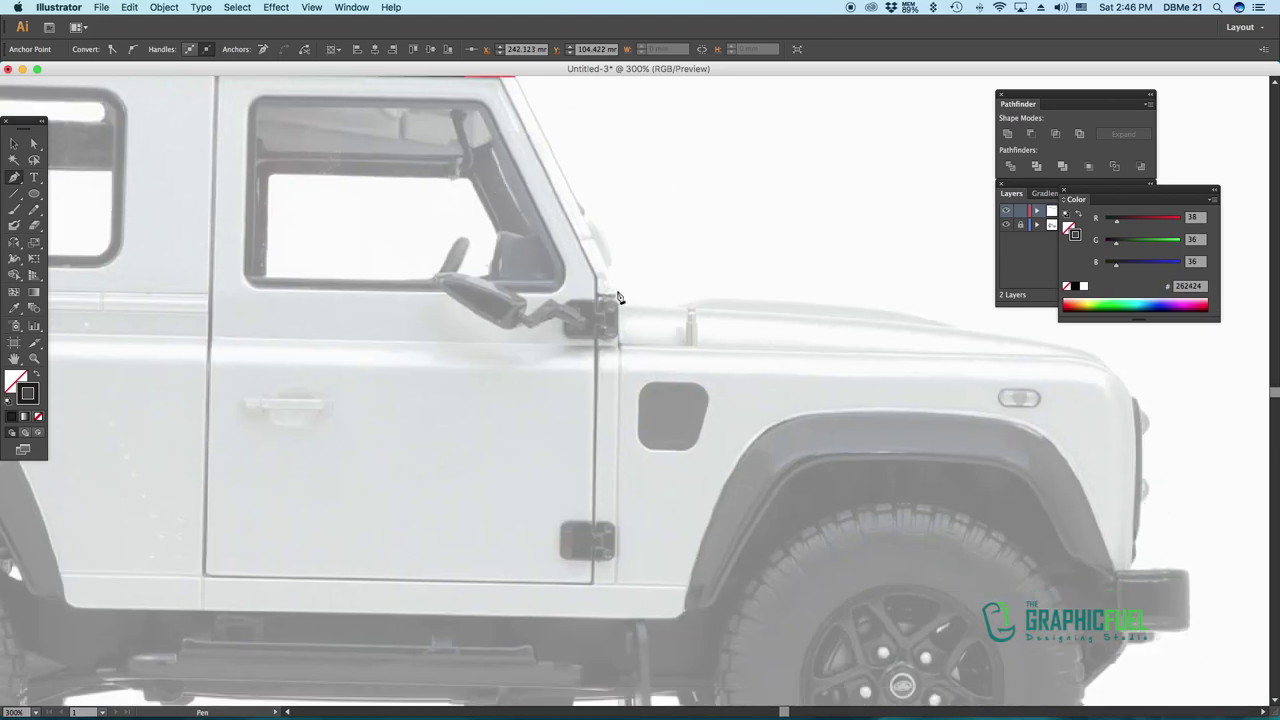
Trace the outline from the windscreen pillar base along the bonnet to the fender corner
left_click_drag(811, 297, 565, 300)
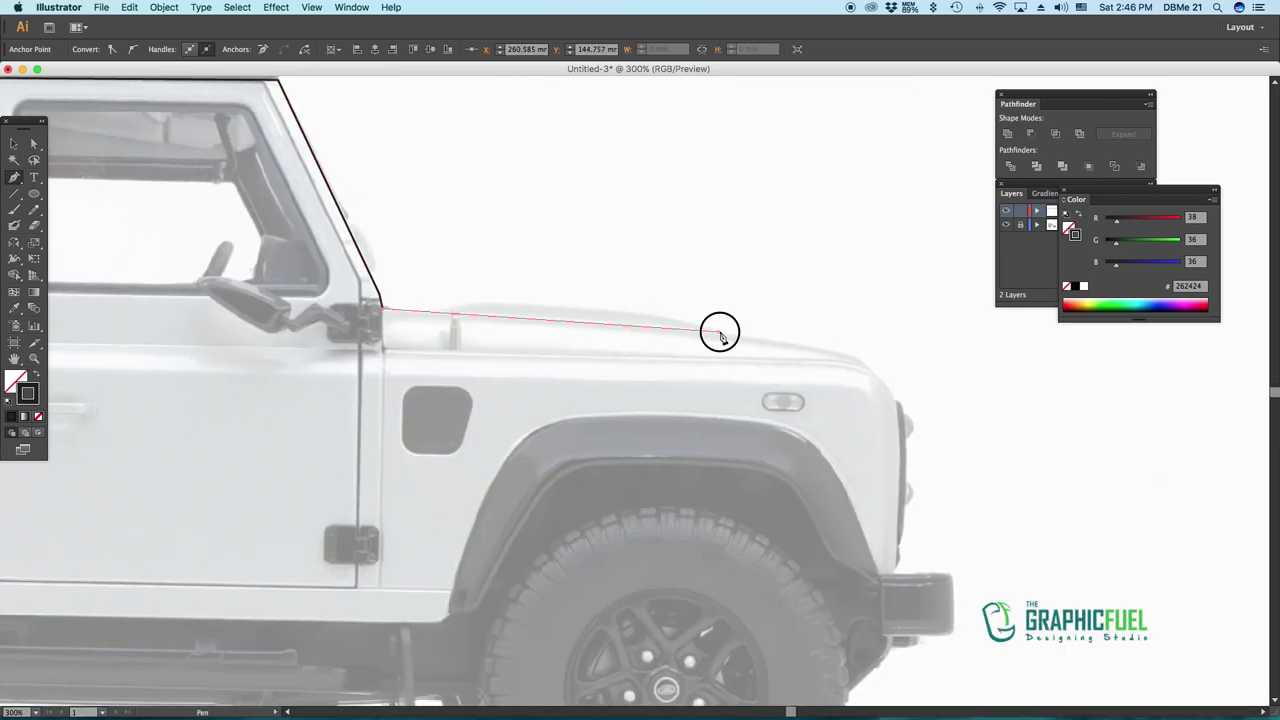
left_click(762, 331)
mouse_move(920, 386)
left_mouse_down()
mouse_move(756, 254)
mouse_move(704, 243)
left_mouse_up()
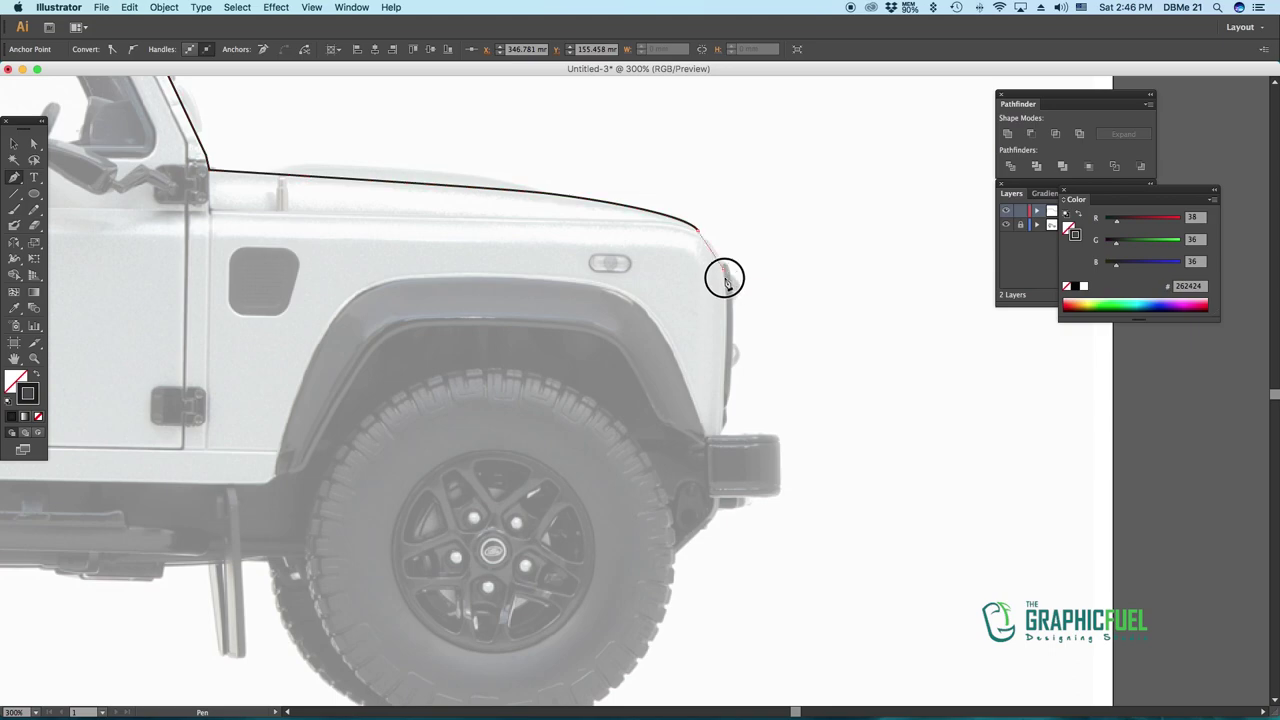
left_click(721, 435)
left_click_drag(726, 483, 782, 375)
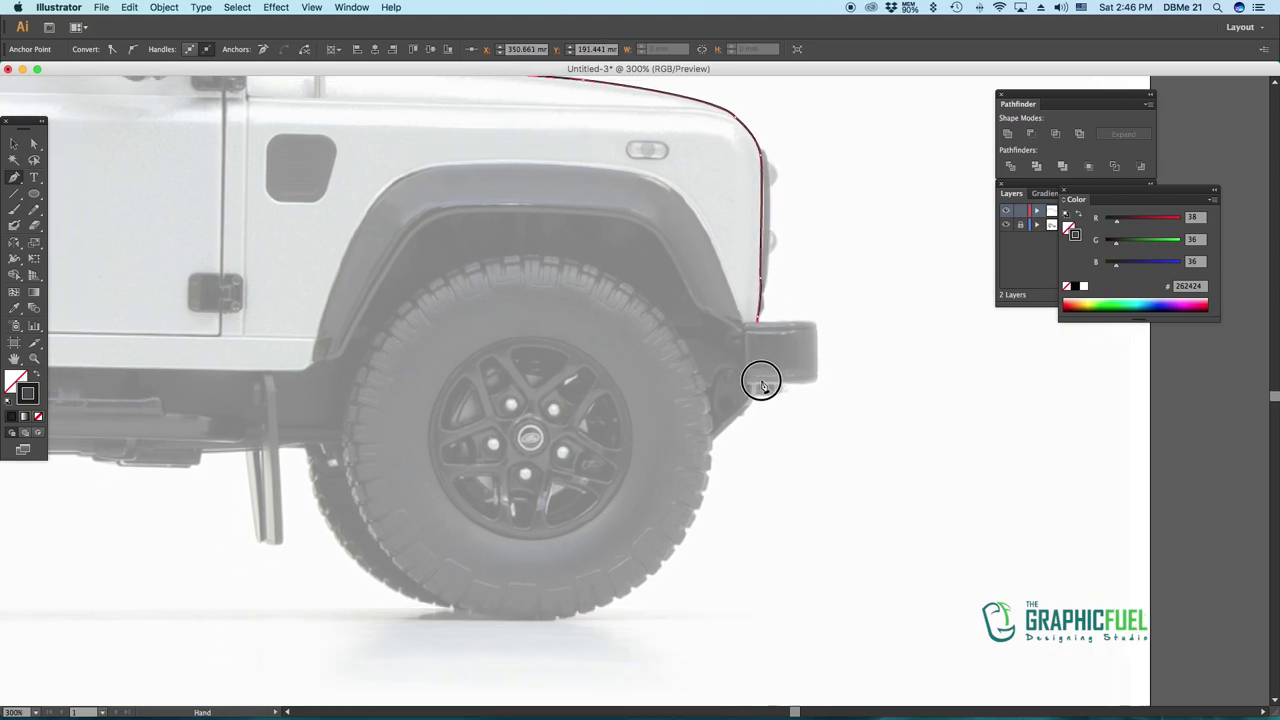
left_click_drag(755, 315, 775, 357)
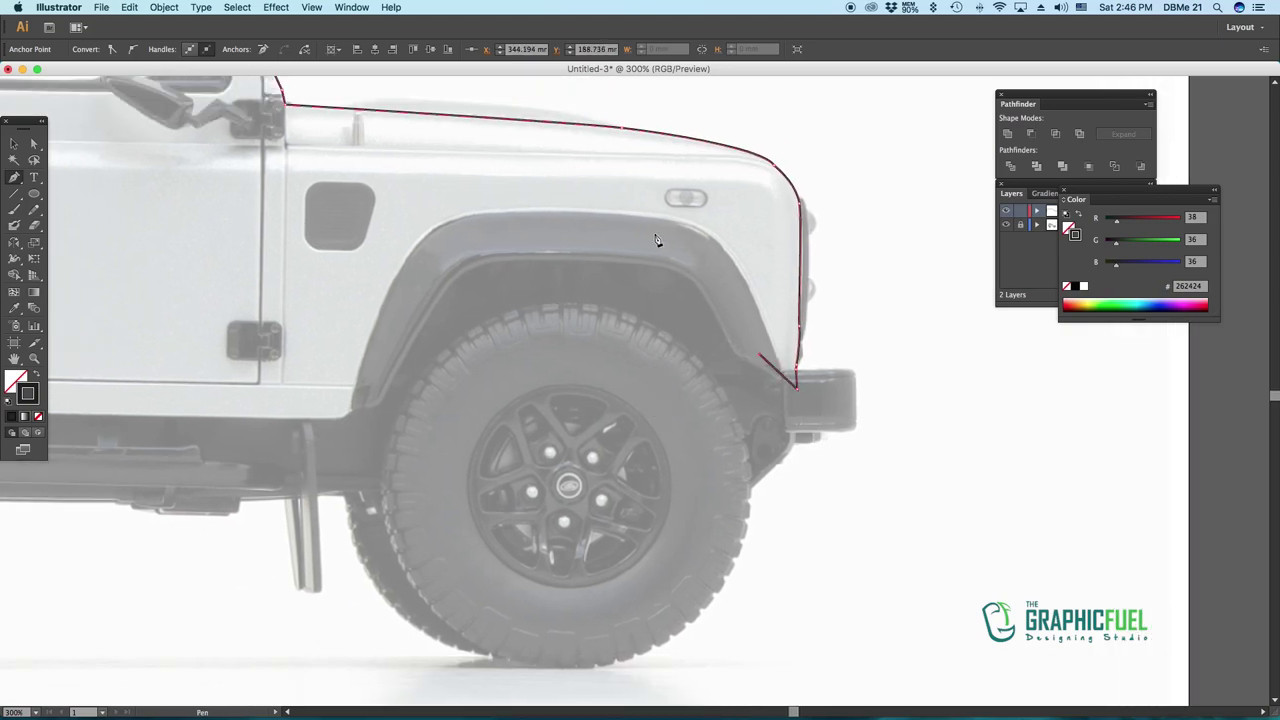
Trace the rear wheel arch along the inner fender edge, then rounded-rectangle the rear window
left_click_drag(406, 292, 597, 312)
left_click_drag(222, 292, 573, 315)
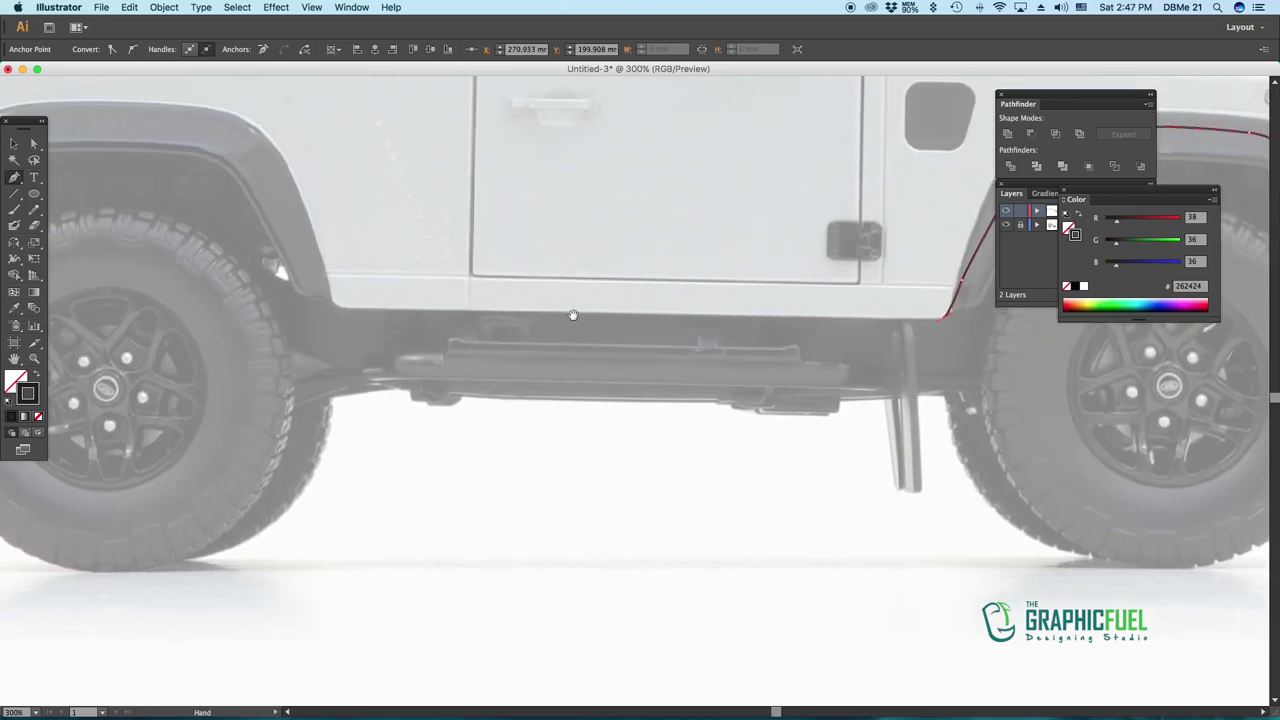
left_click_drag(417, 289, 795, 439)
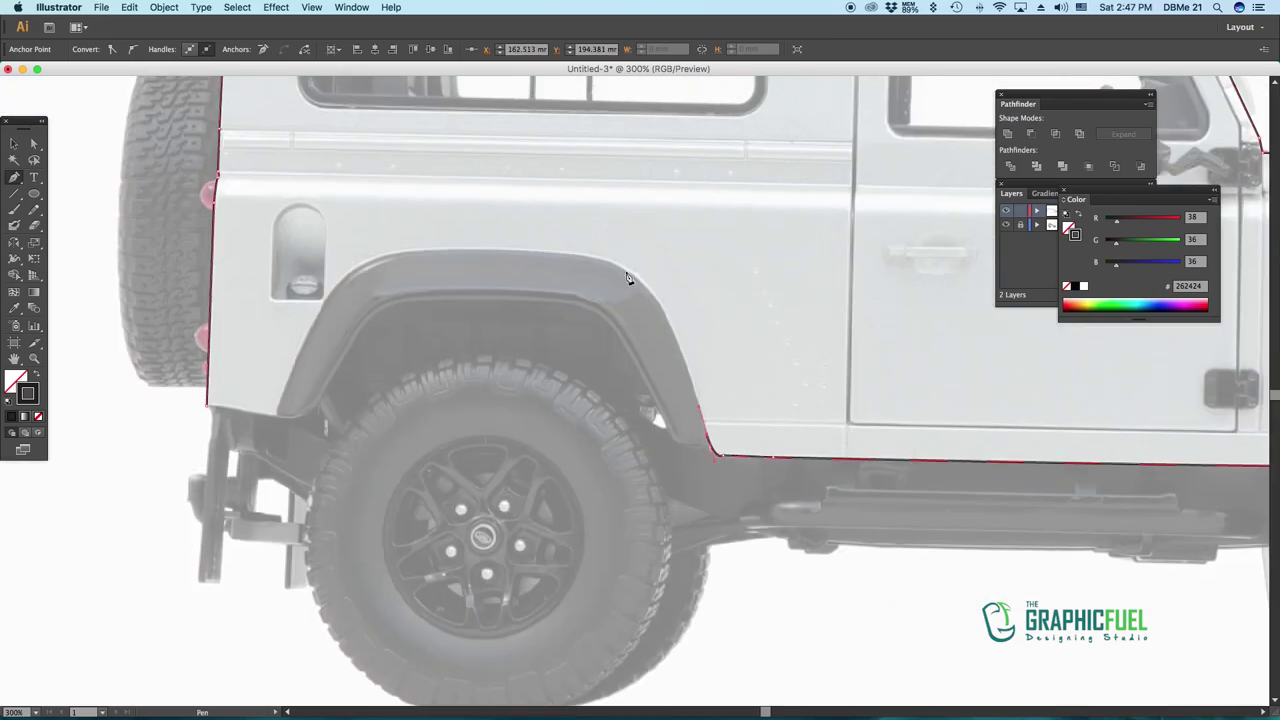
left_click_drag(630, 270, 586, 251)
left_click_drag(321, 307, 297, 355)
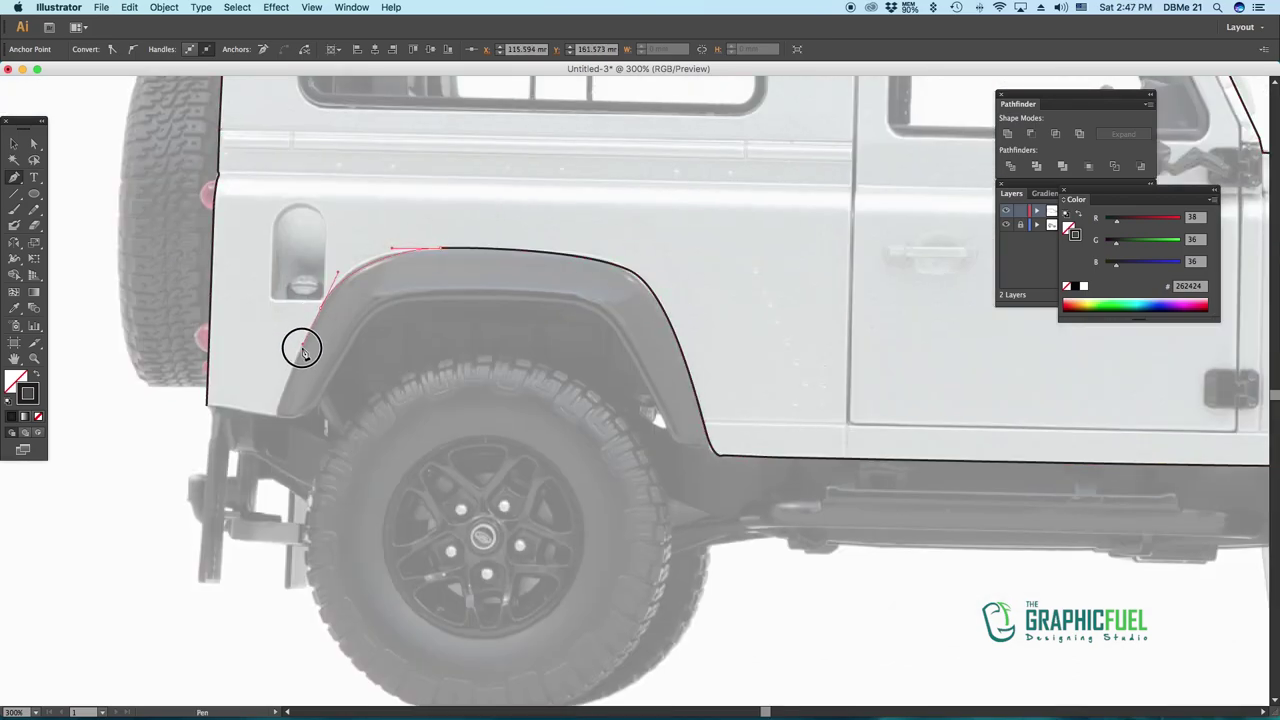
key("ctrl+z")
key("ctrl+z")
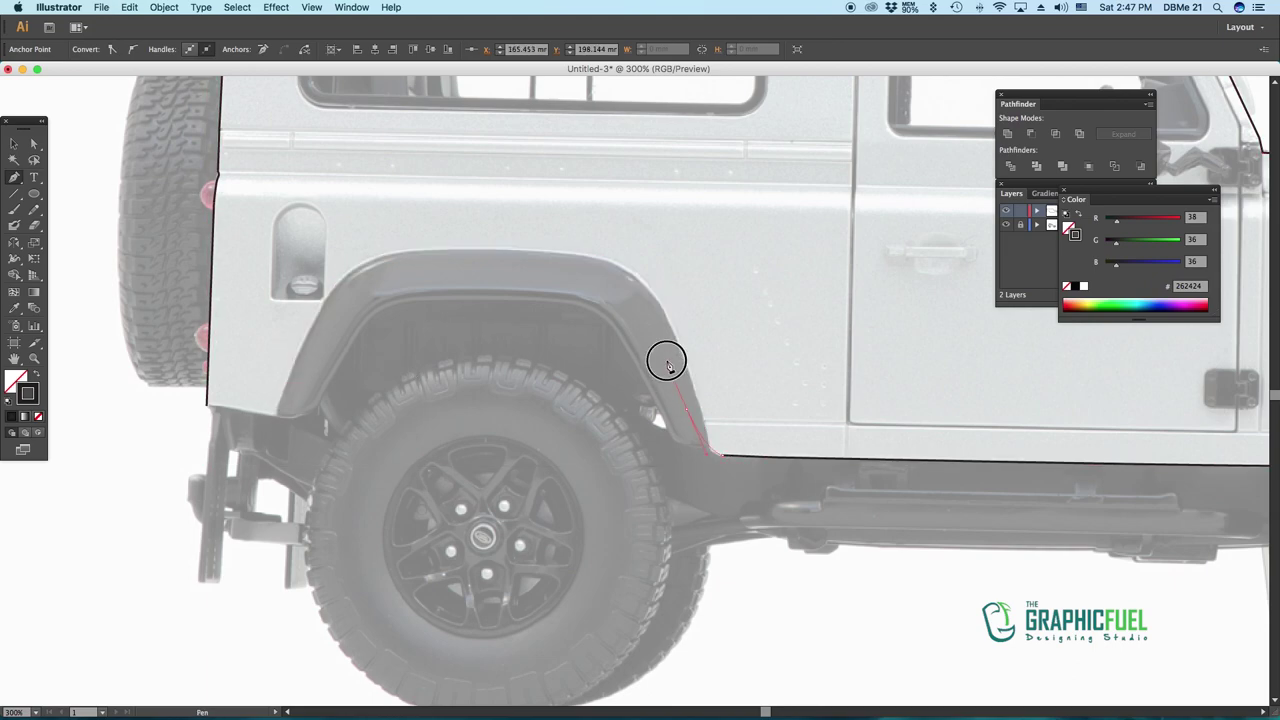
left_click(666, 357)
mouse_move(494, 263)
left_mouse_down()
mouse_move(392, 258)
mouse_move(372, 401)
left_mouse_up()
left_click_drag(33, 193, 80, 209)
left_click_drag(193, 160, 652, 342)
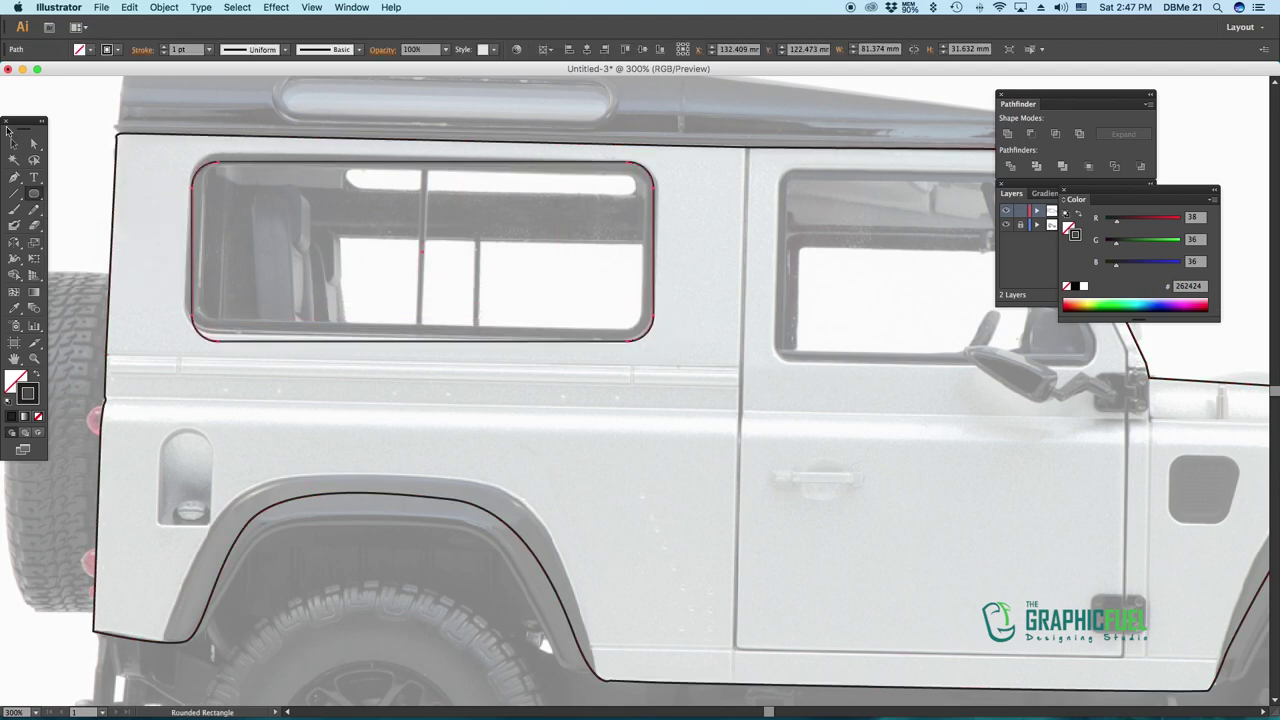
Adjust the rear window rectangle's corner points and stretch its sides to fit the window
key("a")
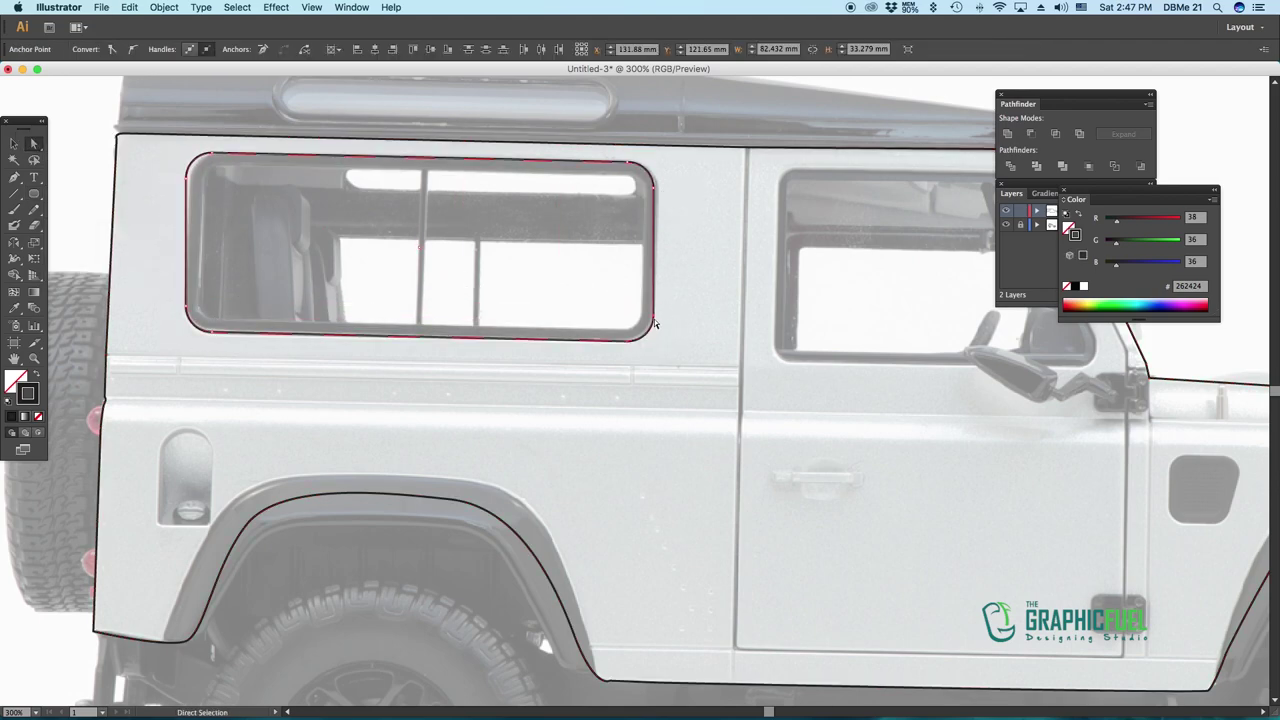
left_click(153, 136)
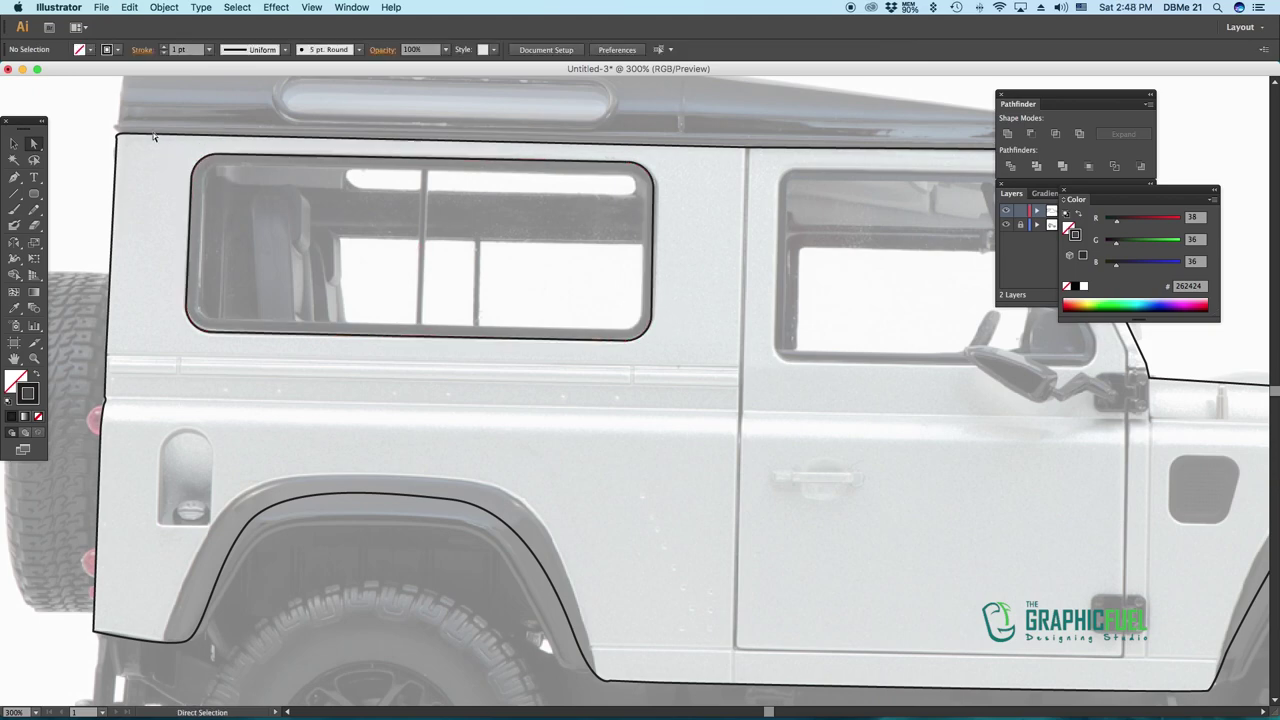
left_click_drag(655, 190, 626, 167)
key("v")
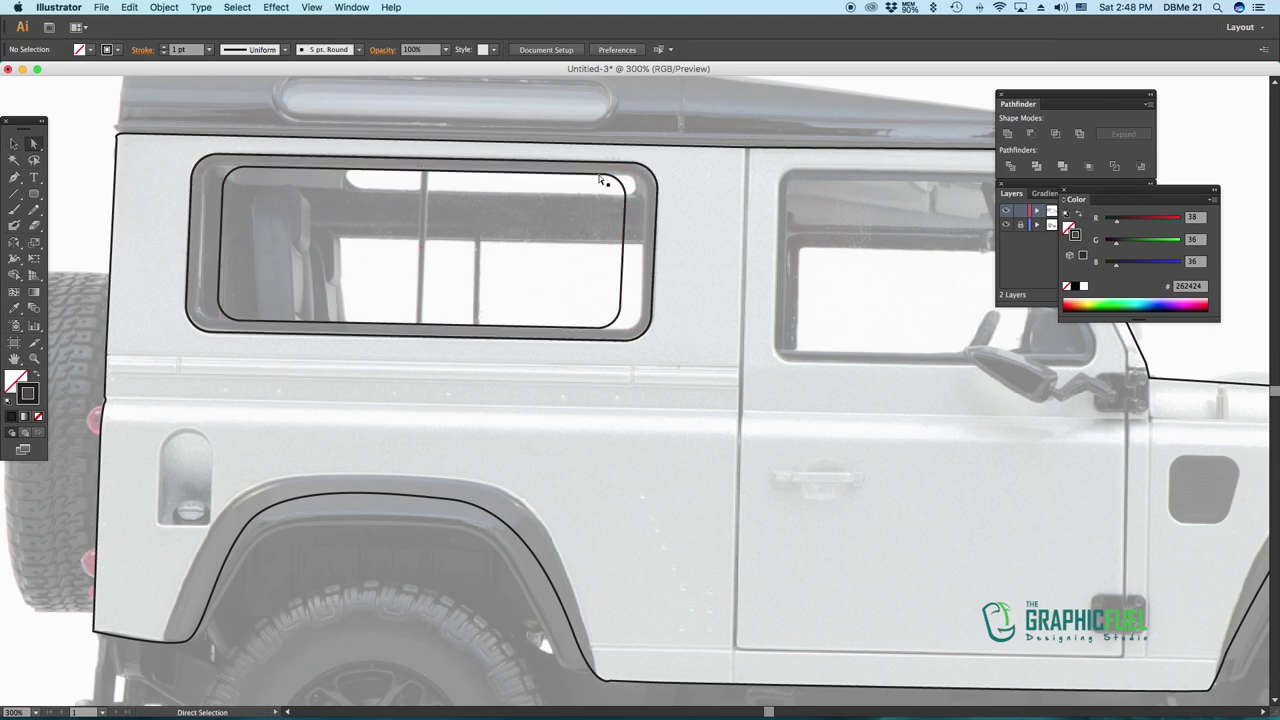
key("a")
left_click_drag(642, 310, 644, 310)
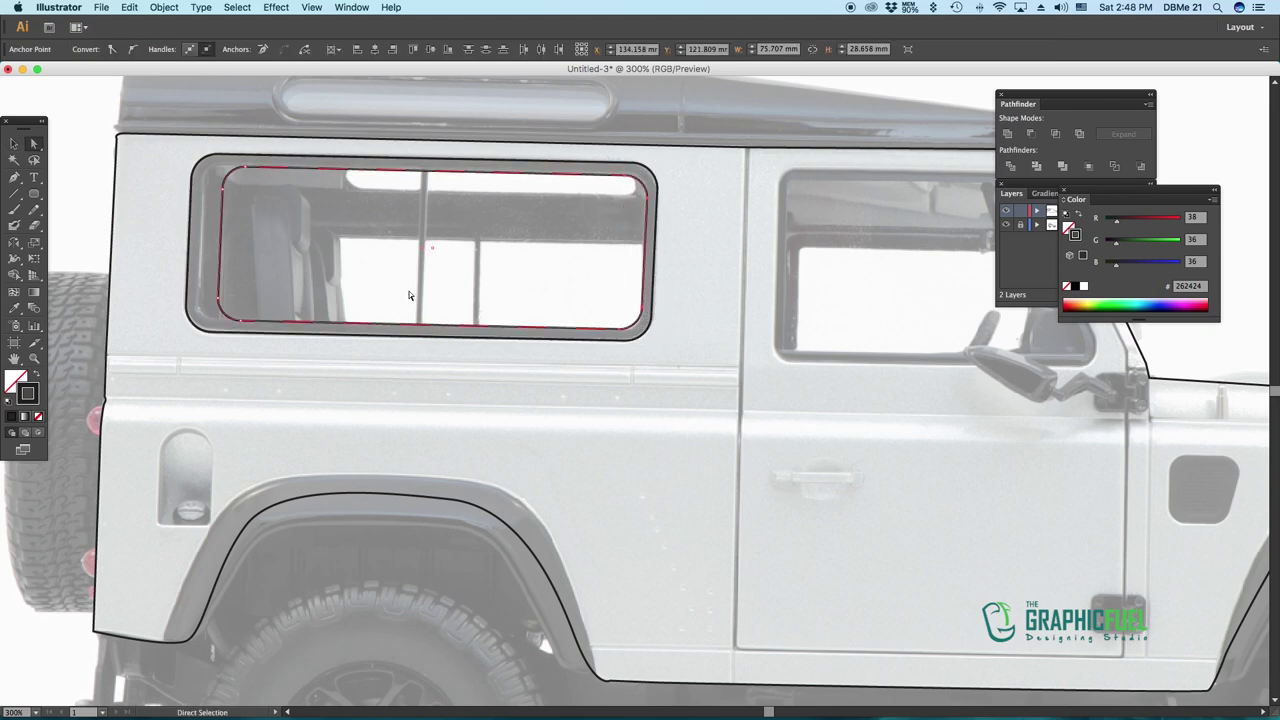
left_click_drag(204, 300, 199, 300)
left_click(700, 333)
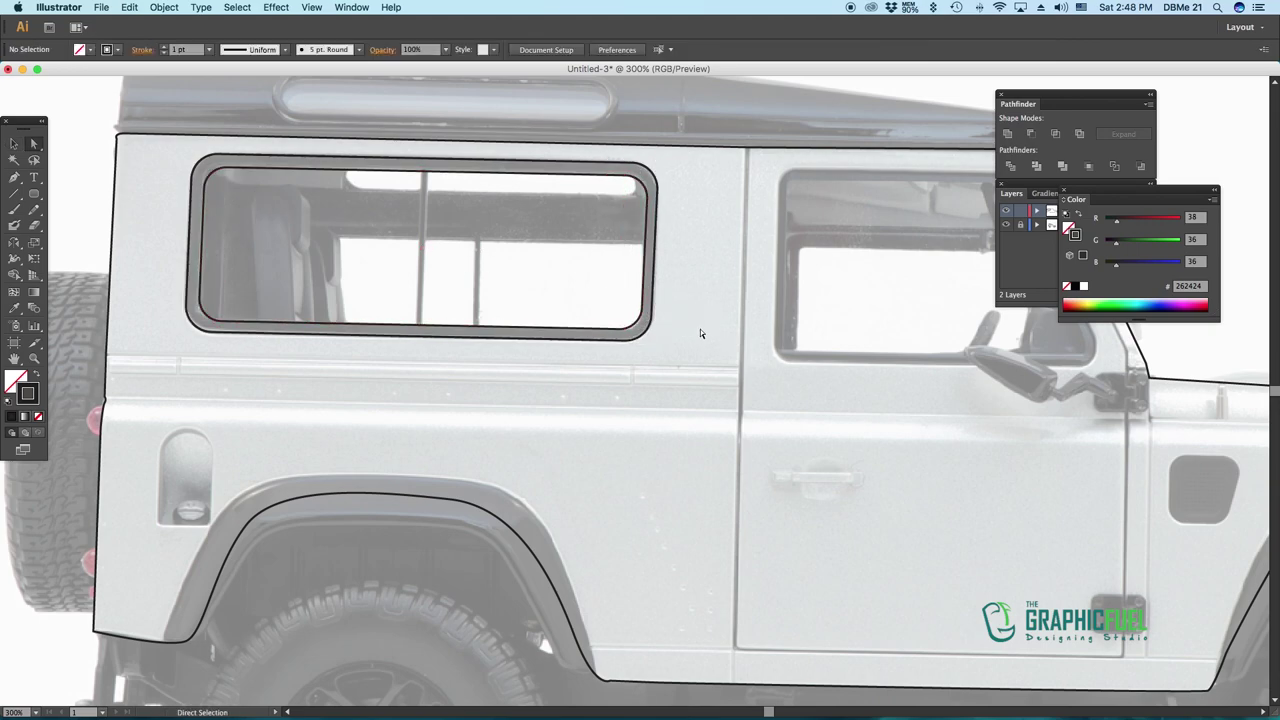
Add an inset copy of the rear window outline using Offset Path with a negative offset
left_click(212, 170)
left_click(164, 7)
left_click(330, 305)
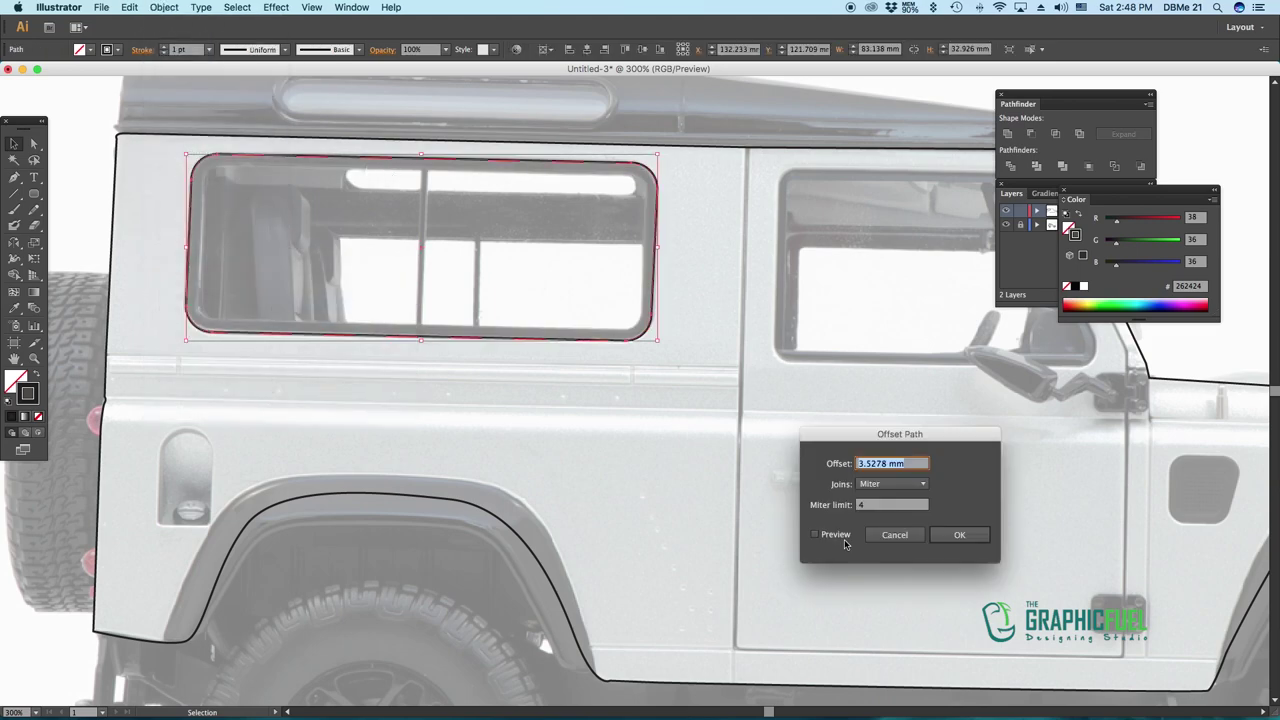
left_click(861, 472)
type("-")
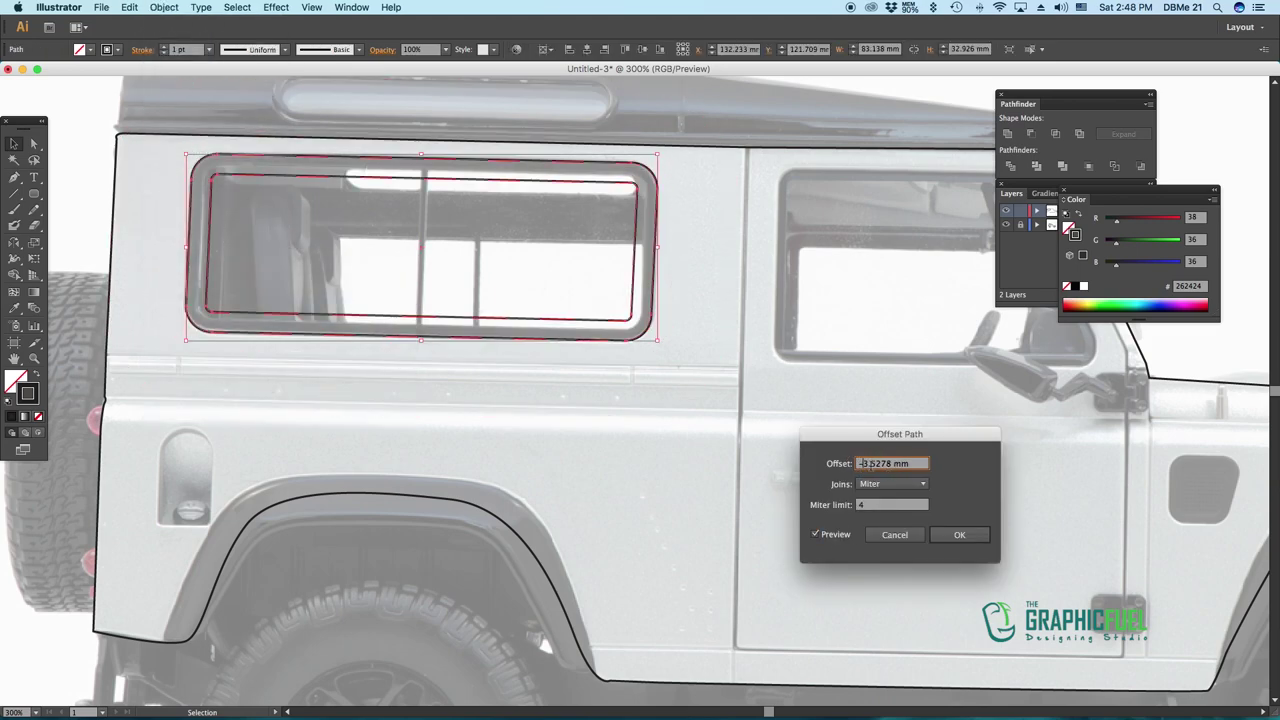
type("1")
key("BackSpace")
key("Delete")
key("Delete")
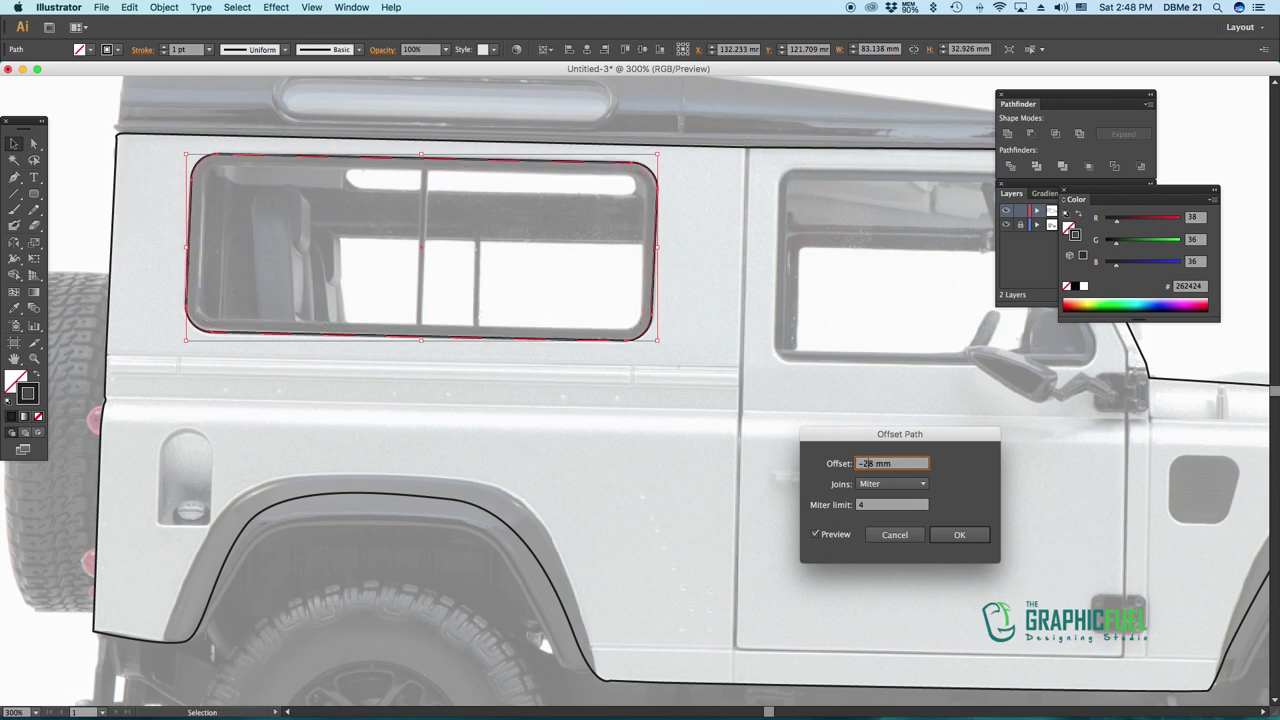
left_click(959, 534)
scroll(449, 277, "right", 5)
Pen-trace the front door window as a closed path with rounded corners and slanted edge
key("super+shift+a")
key("p")
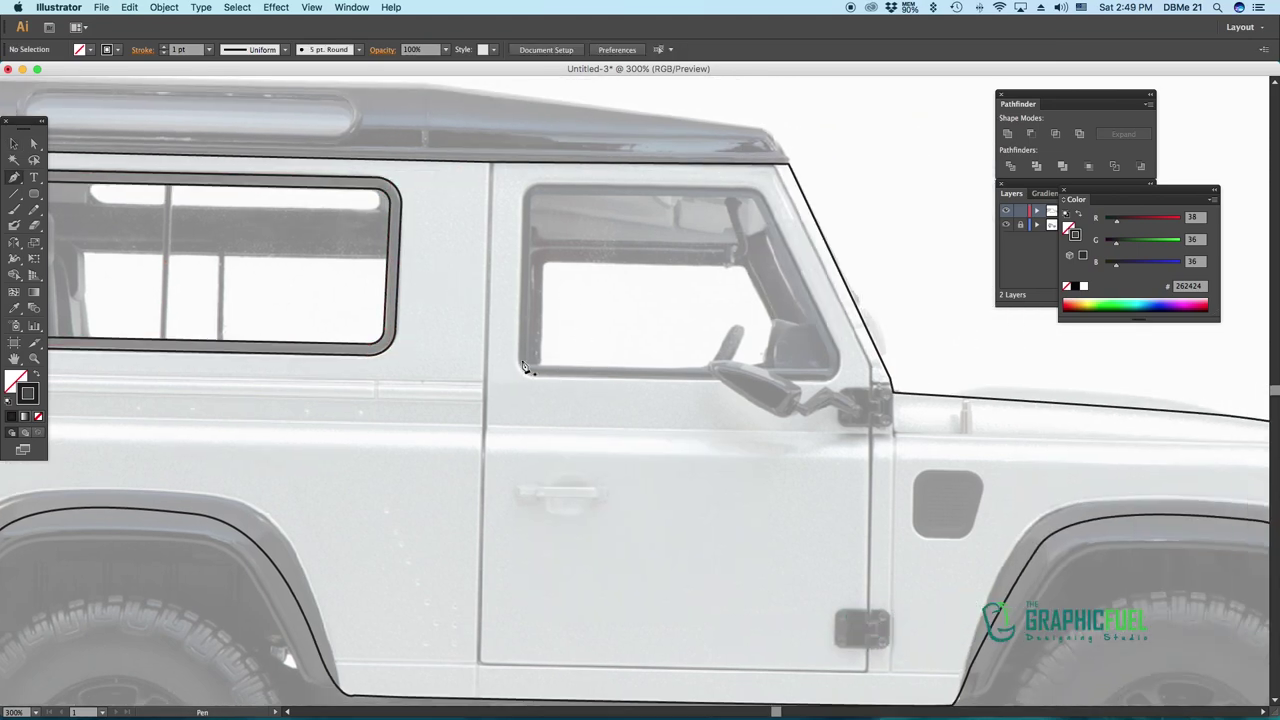
left_click_drag(524, 205, 590, 185)
key("super+equal")
key("super+equal")
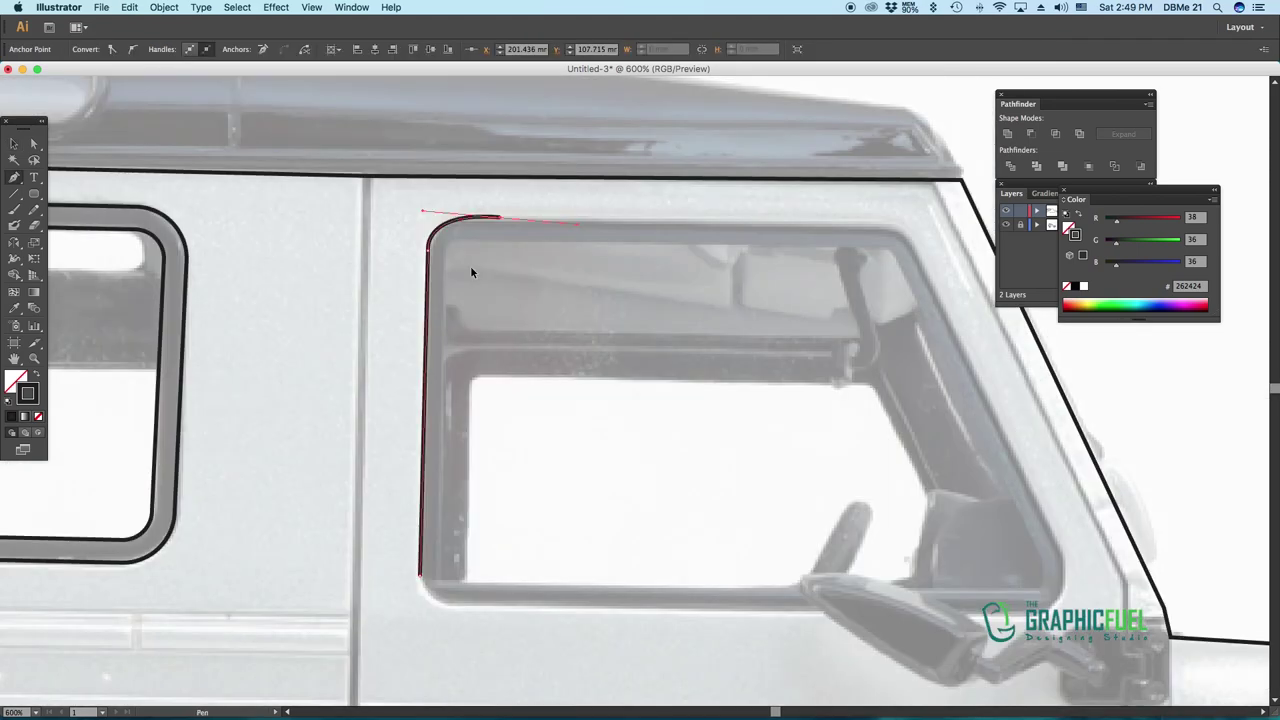
scroll(882, 233, "right", 4)
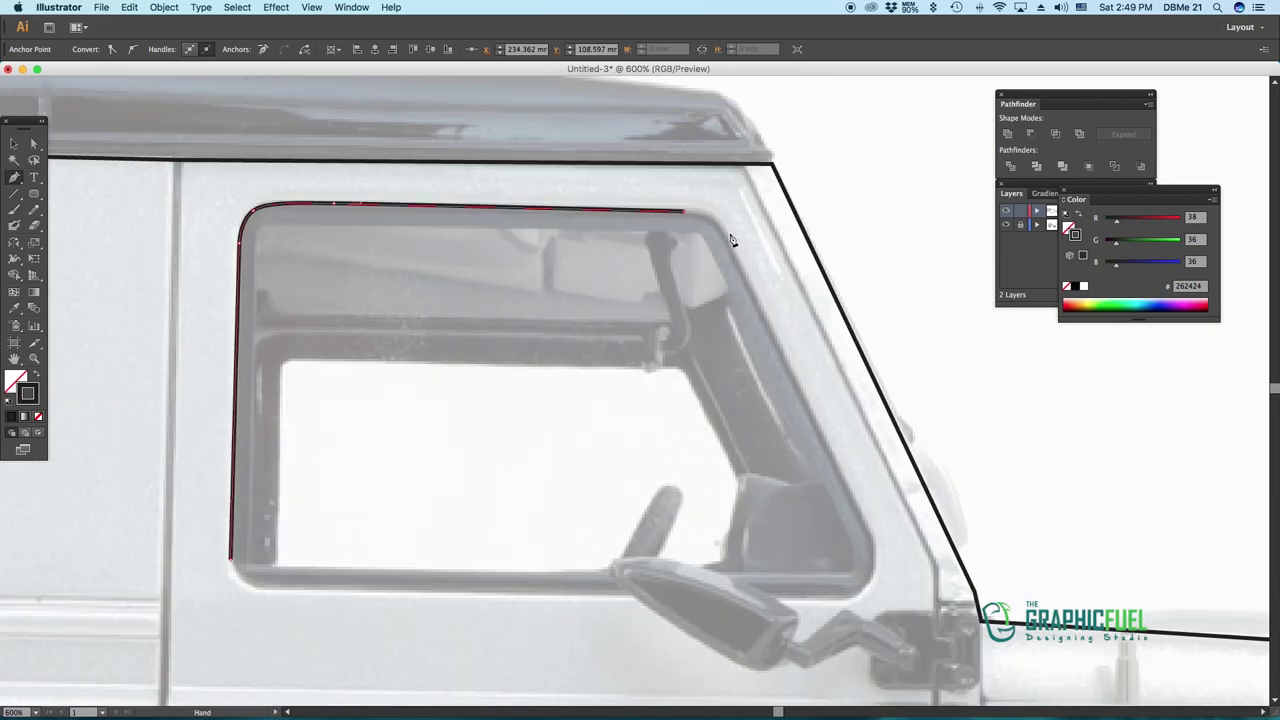
left_click_drag(712, 213, 738, 261)
left_click_drag(870, 535, 868, 592)
left_click(830, 601)
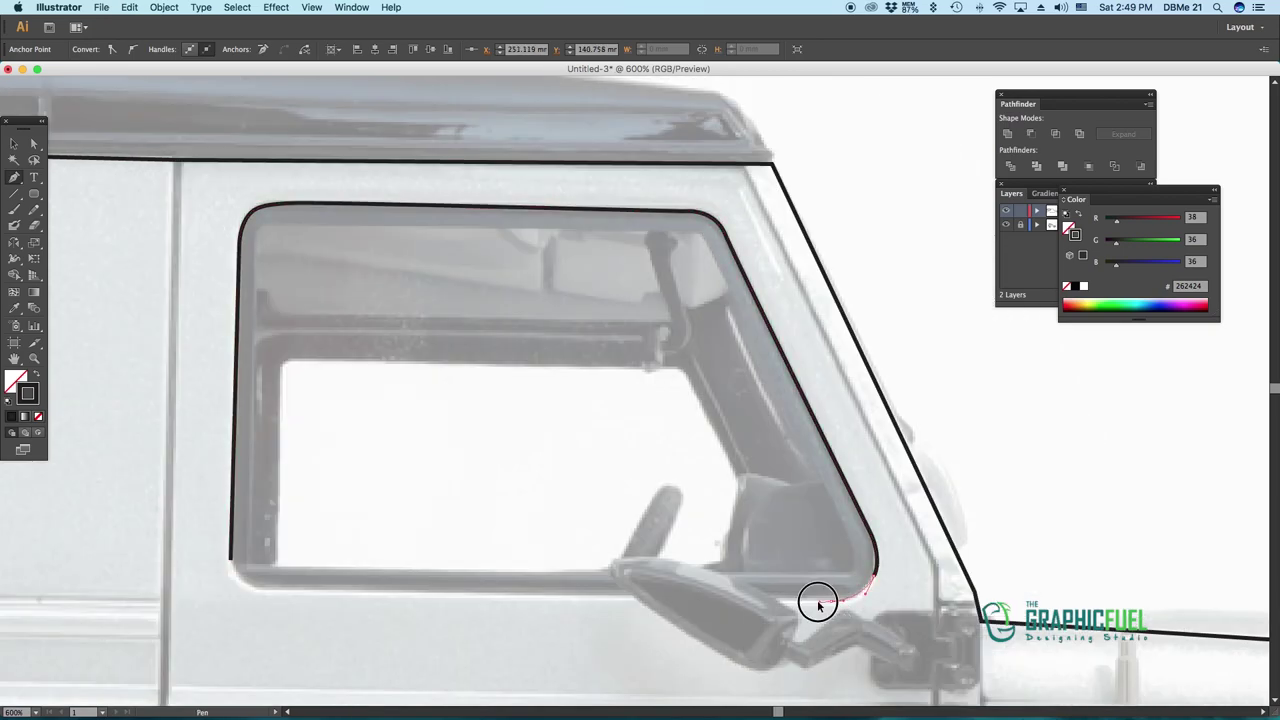
left_click(264, 592)
left_click_drag(231, 560, 229, 529)
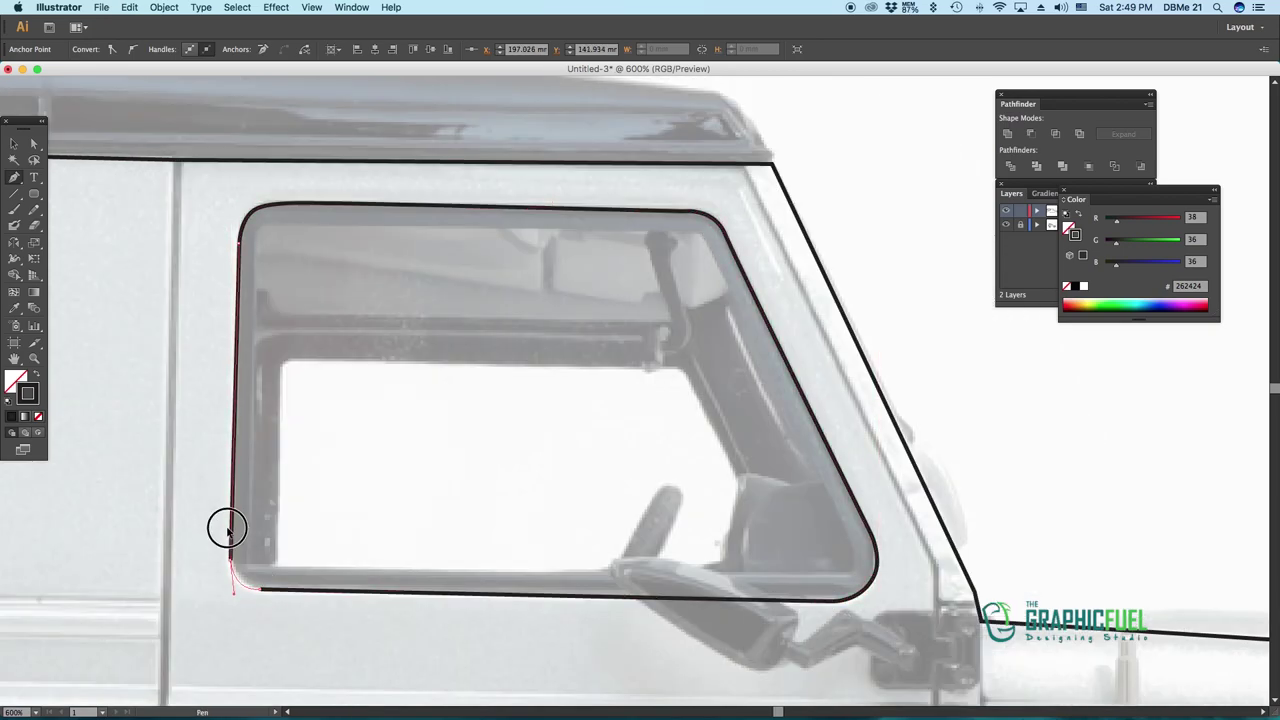
Add a -2 mm Offset Path inset copy of the door window outline
key("v")
left_click(164, 7)
mouse_move(368, 296)
left_click(325, 304)
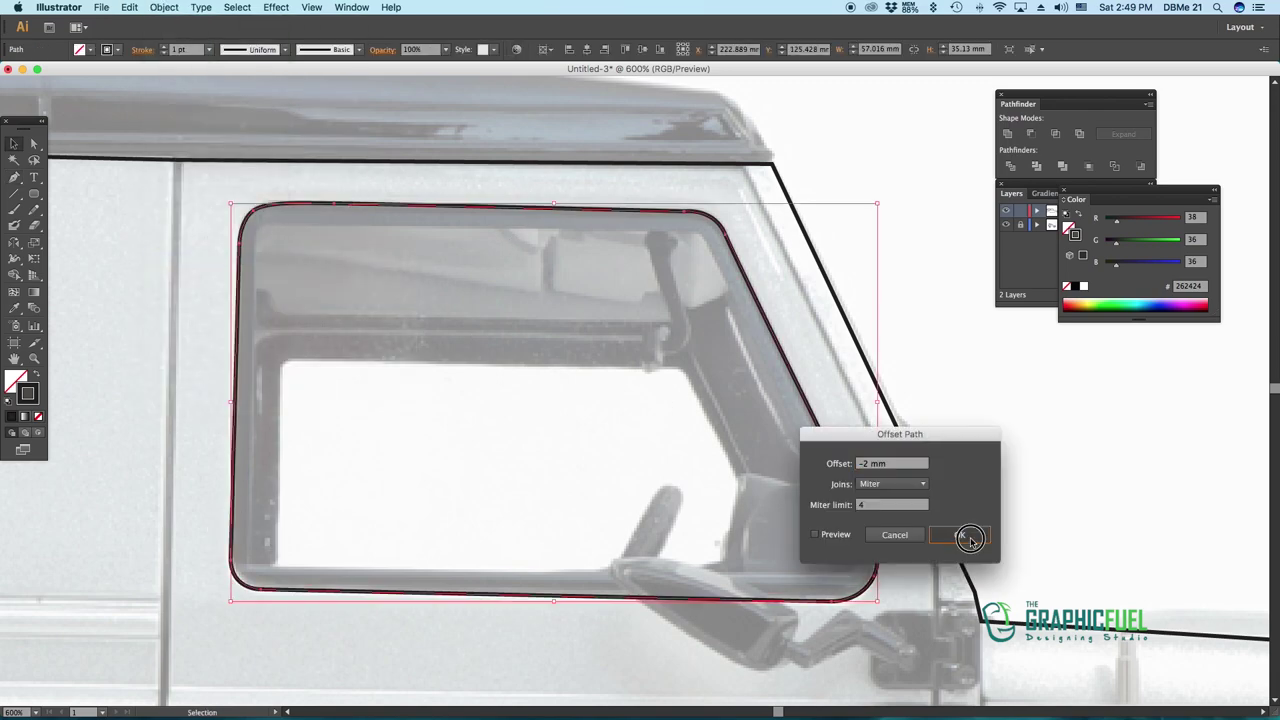
left_click(971, 528)
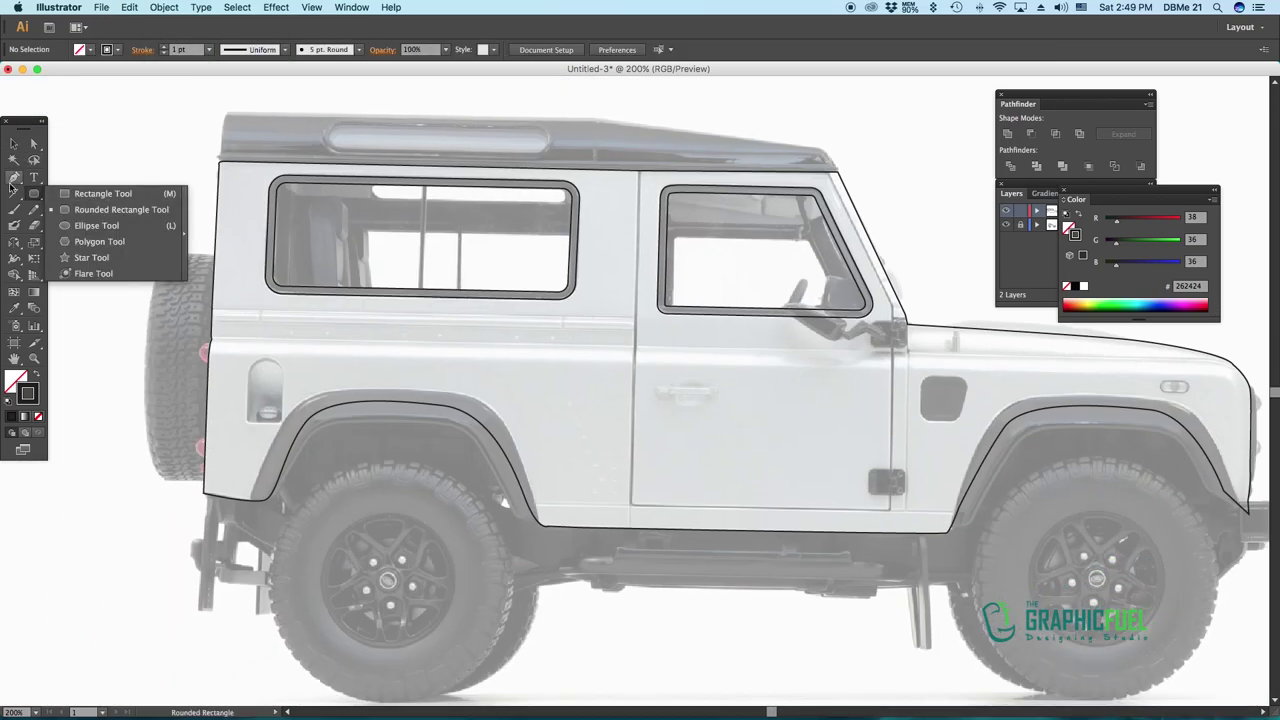
Trace the rear wheel arch's outer flare as a closed path
key("p")
scroll(594, 223, "down", 3)
scroll(370, 347, "up", 1)
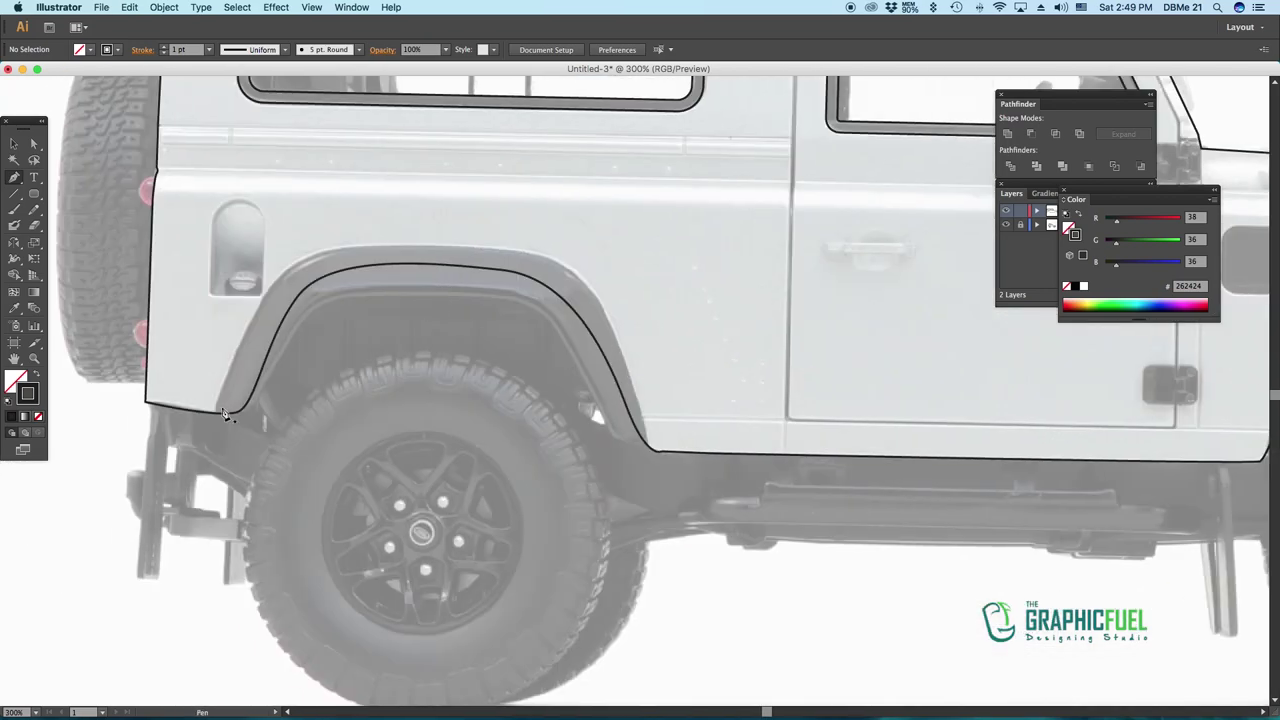
left_click(258, 395)
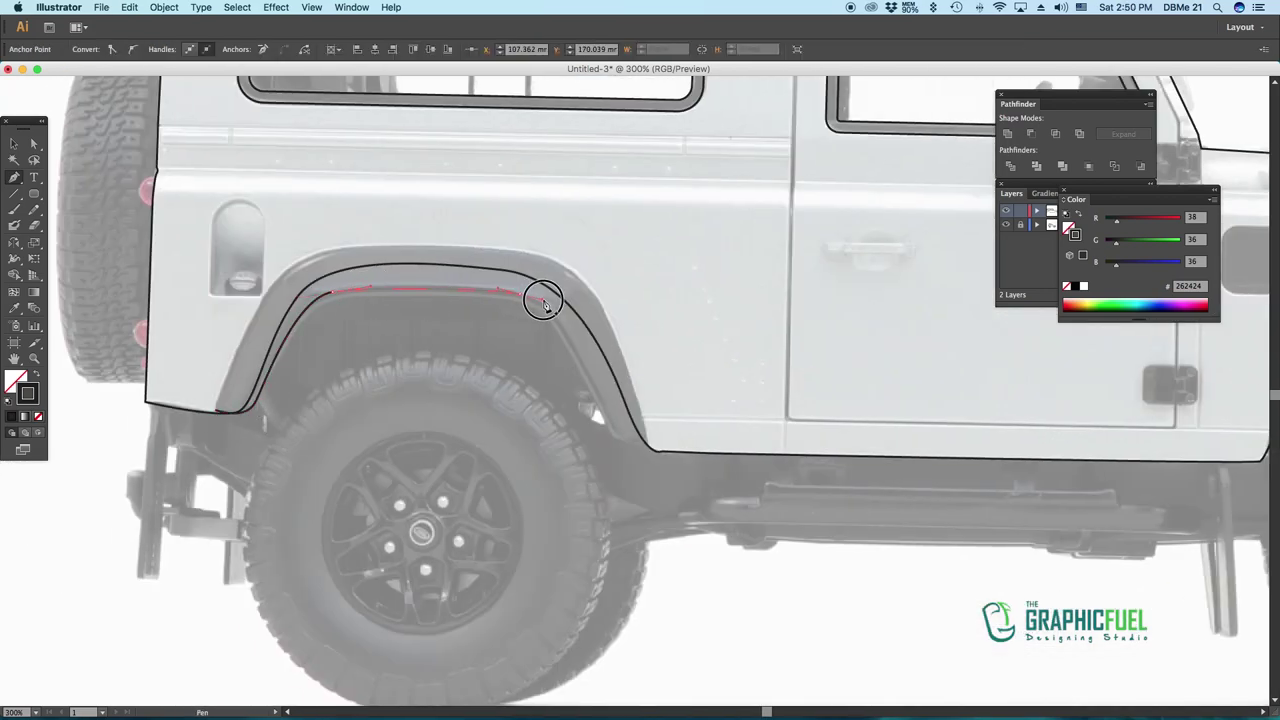
left_click(593, 285)
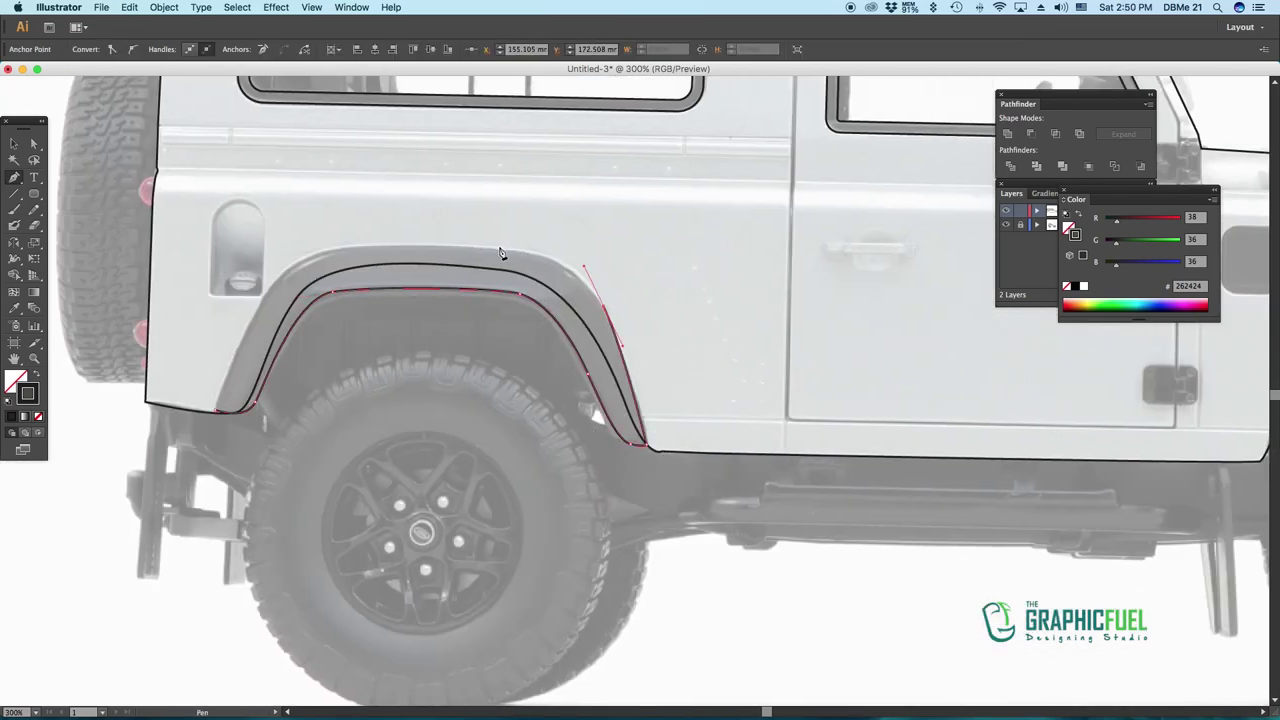
left_click(457, 242)
left_click(290, 260)
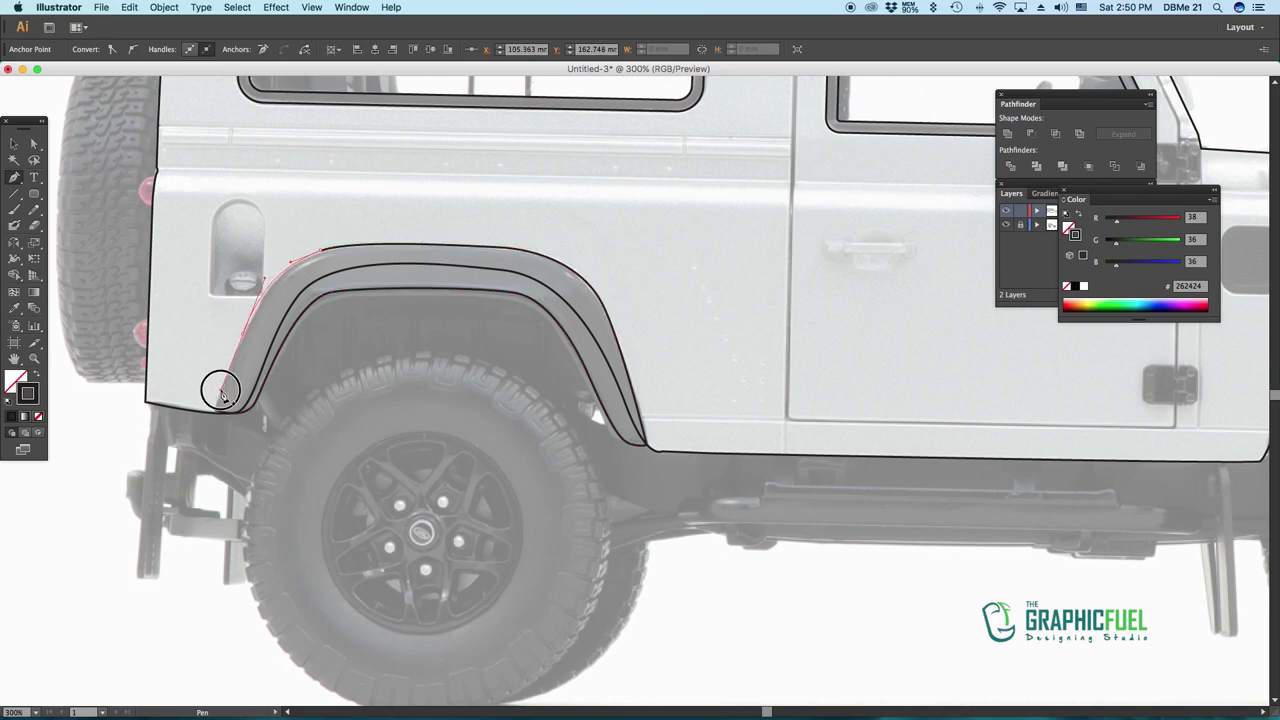
left_click(221, 390)
Trace the front wheel arch flare as a closed path, then pan back toward the rear
scroll(640, 400, "right", 10)
left_click(498, 441)
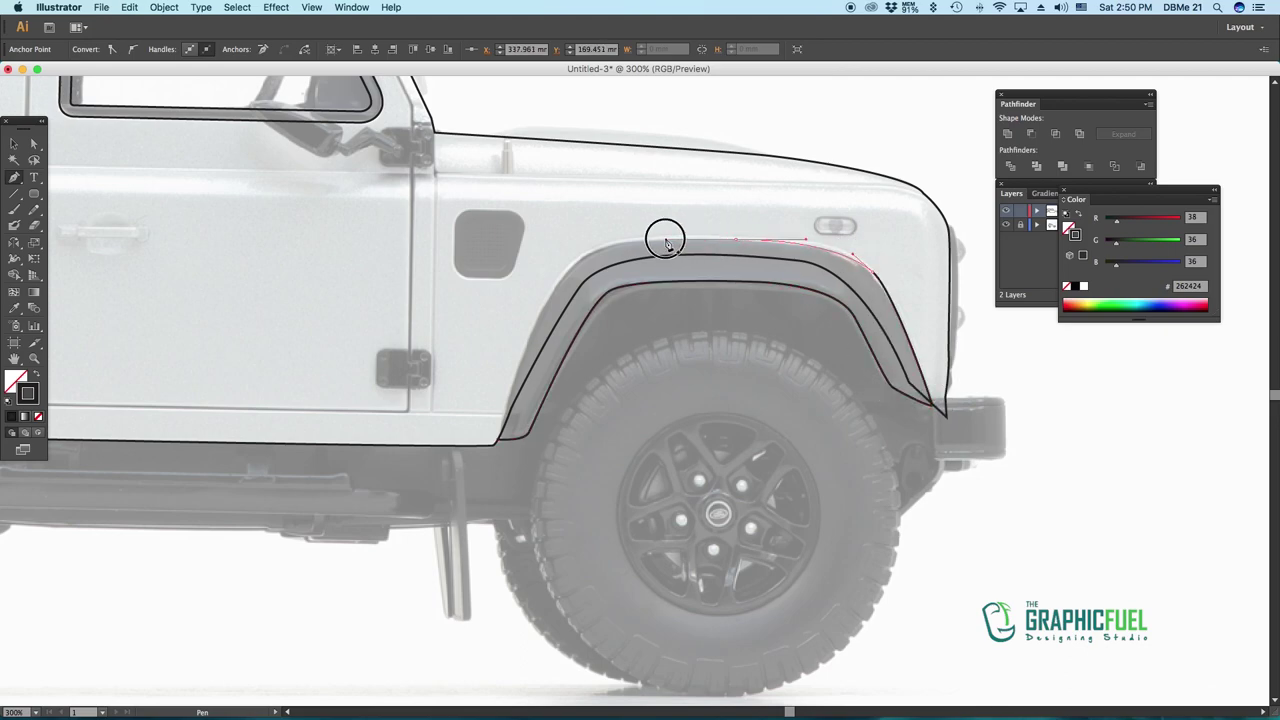
left_click(571, 263)
left_click(523, 349)
left_click(498, 441)
left_click_drag(492, 236, 1030, 254)
mouse_move(75, 103)
left_mouse_down()
mouse_move(255, 216)
mouse_move(255, 250)
left_mouse_up()
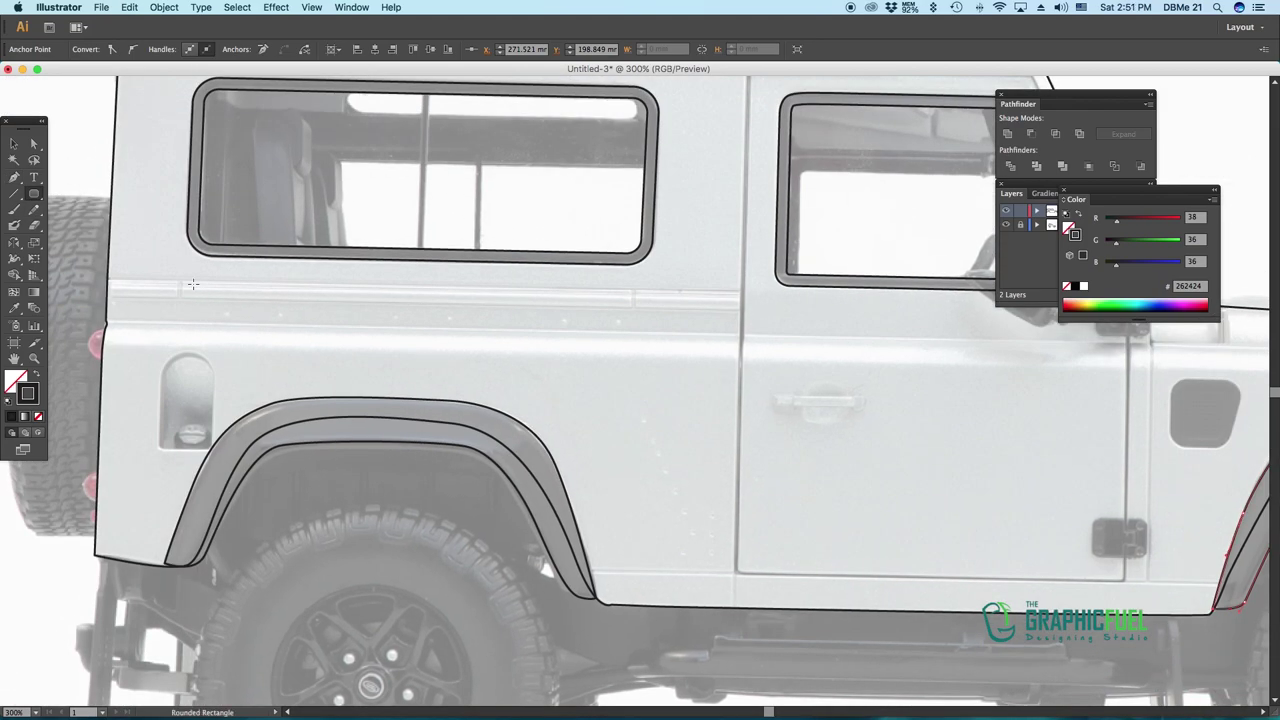
Draw the first side stripe line from the front fender across the door to the rear body edge
key("p")
left_click_drag(853, 340, 363, 340)
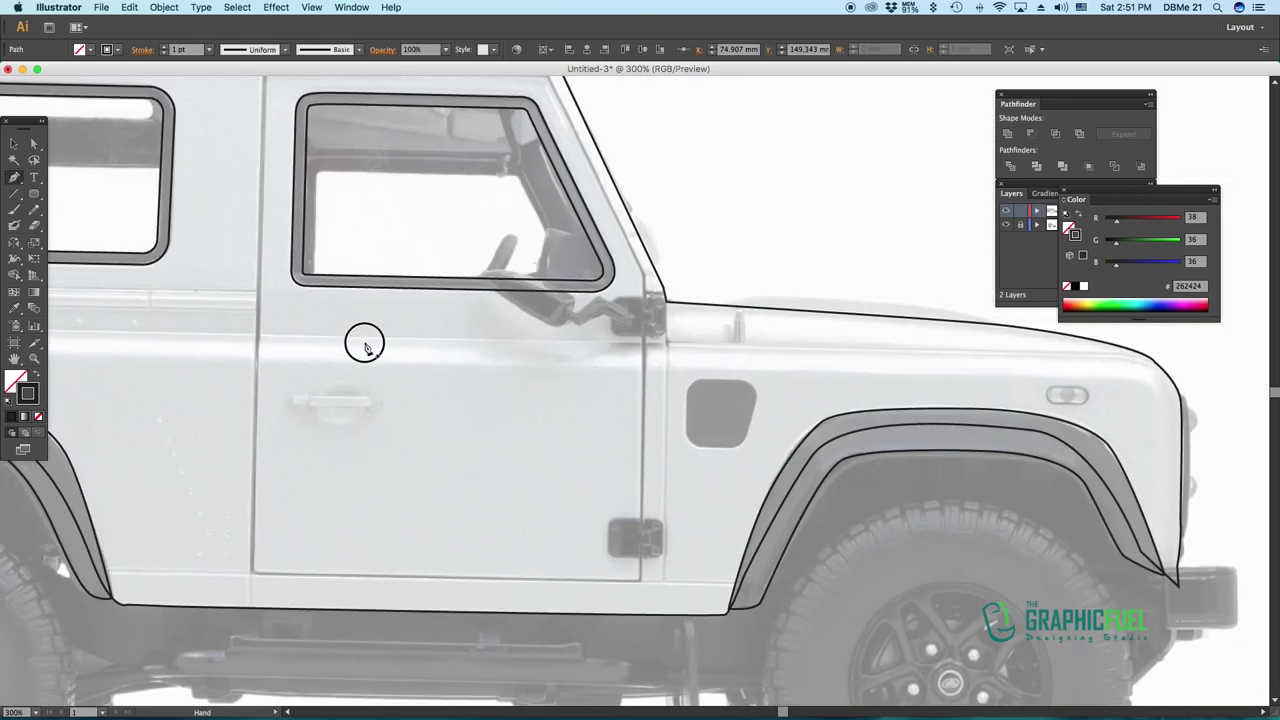
left_click(1158, 378)
left_click(587, 362)
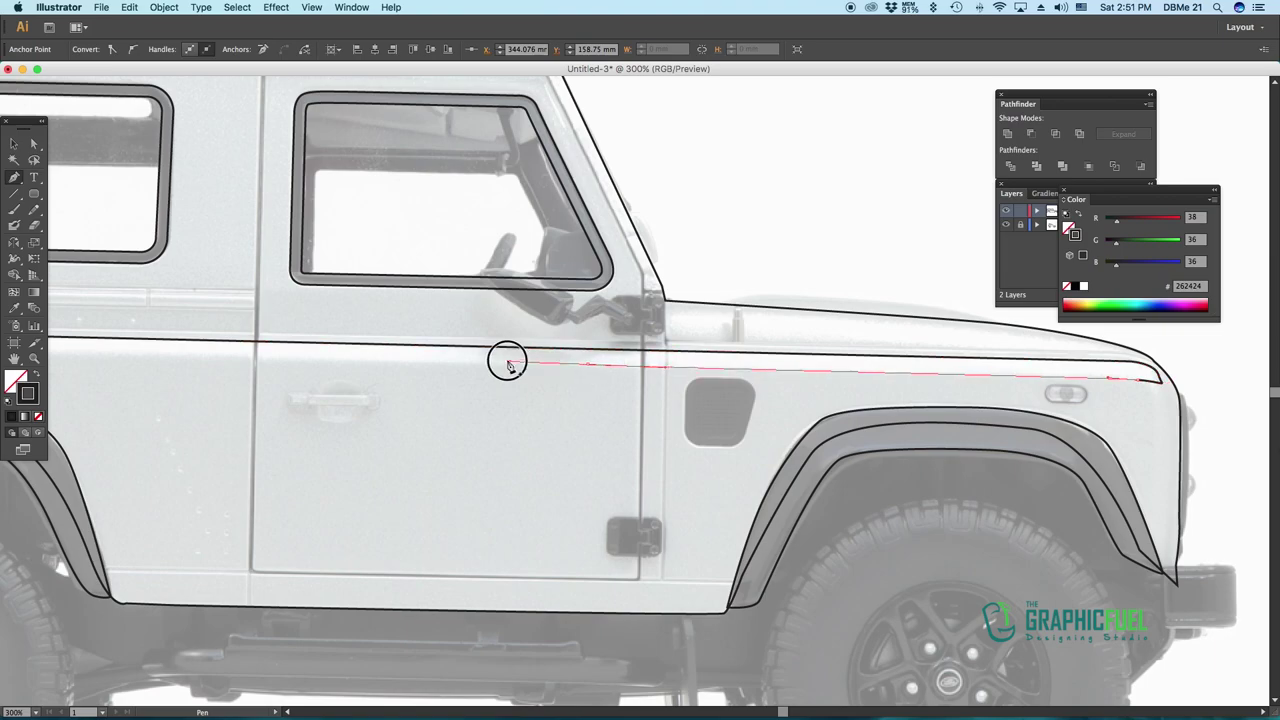
left_click_drag(748, 349, 786, 347)
scroll(786, 347, "left", 10)
left_click(68, 302)
left_click(62, 450)
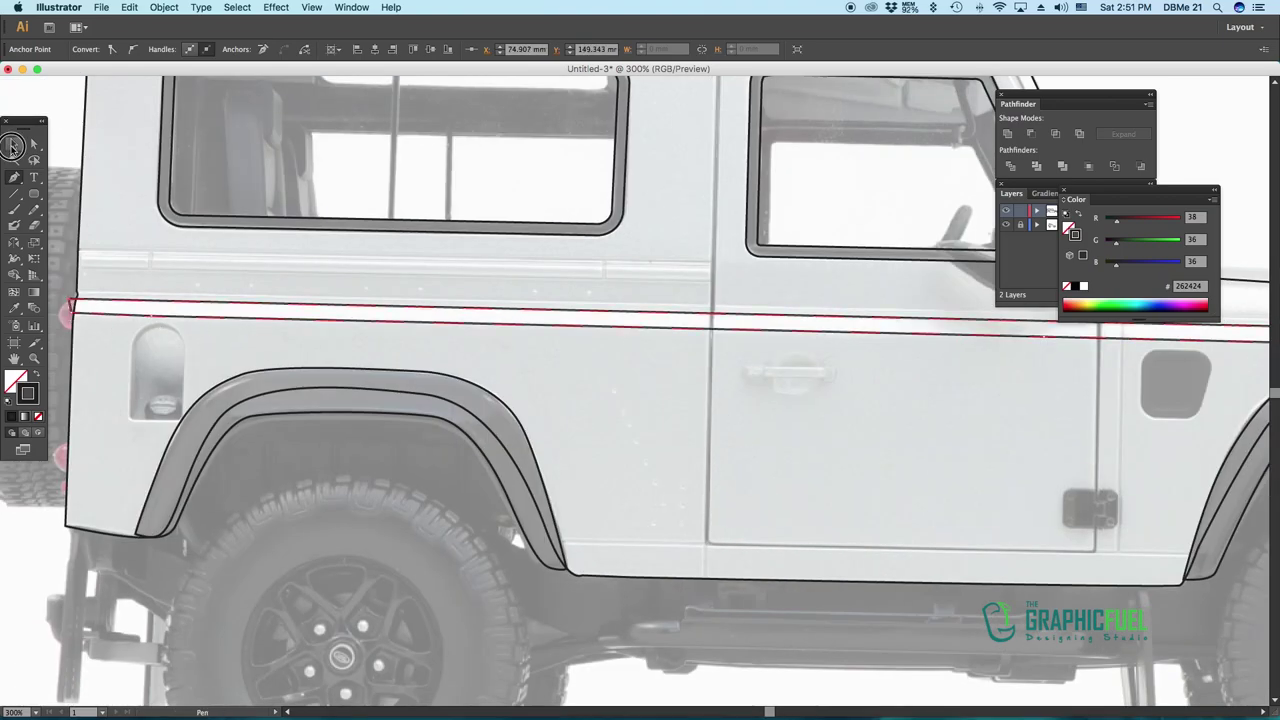
left_click(89, 372)
Draw the second stripe line parallel to the first, running around the fender front
scroll(743, 403, "right", 10)
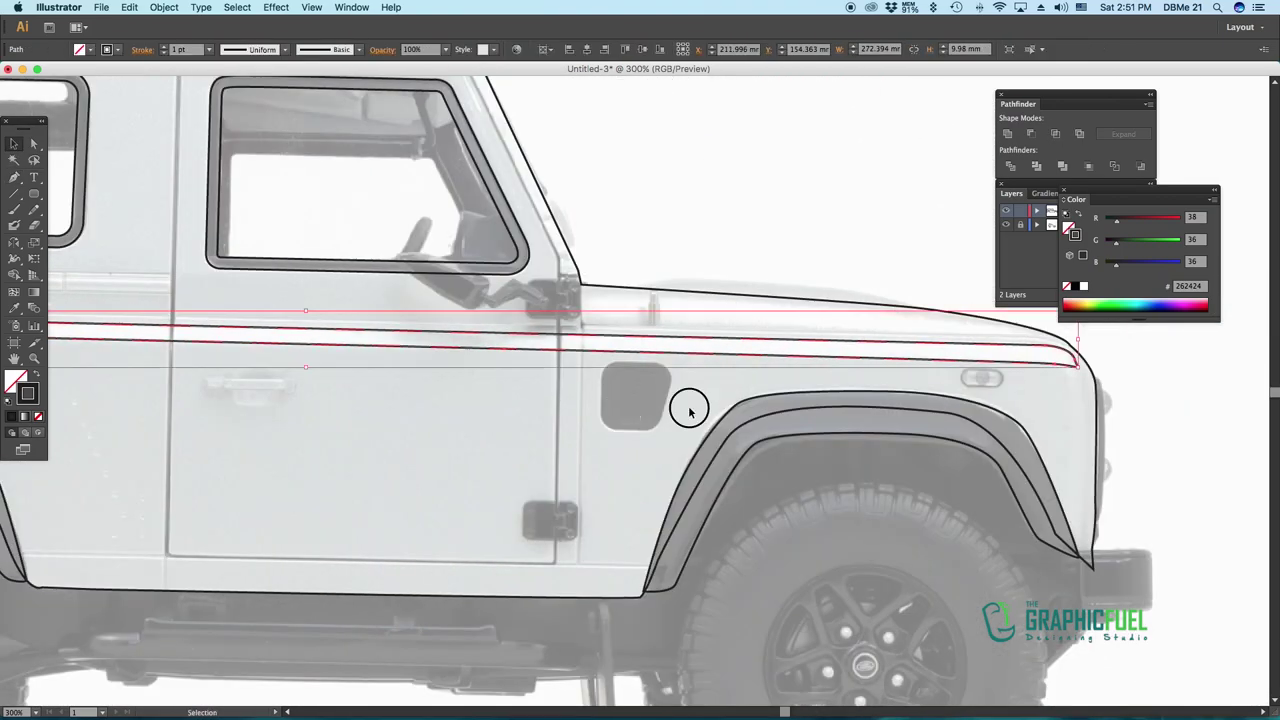
scroll(686, 409, "left", 15)
left_click(180, 298)
scroll(500, 314, "right", 15)
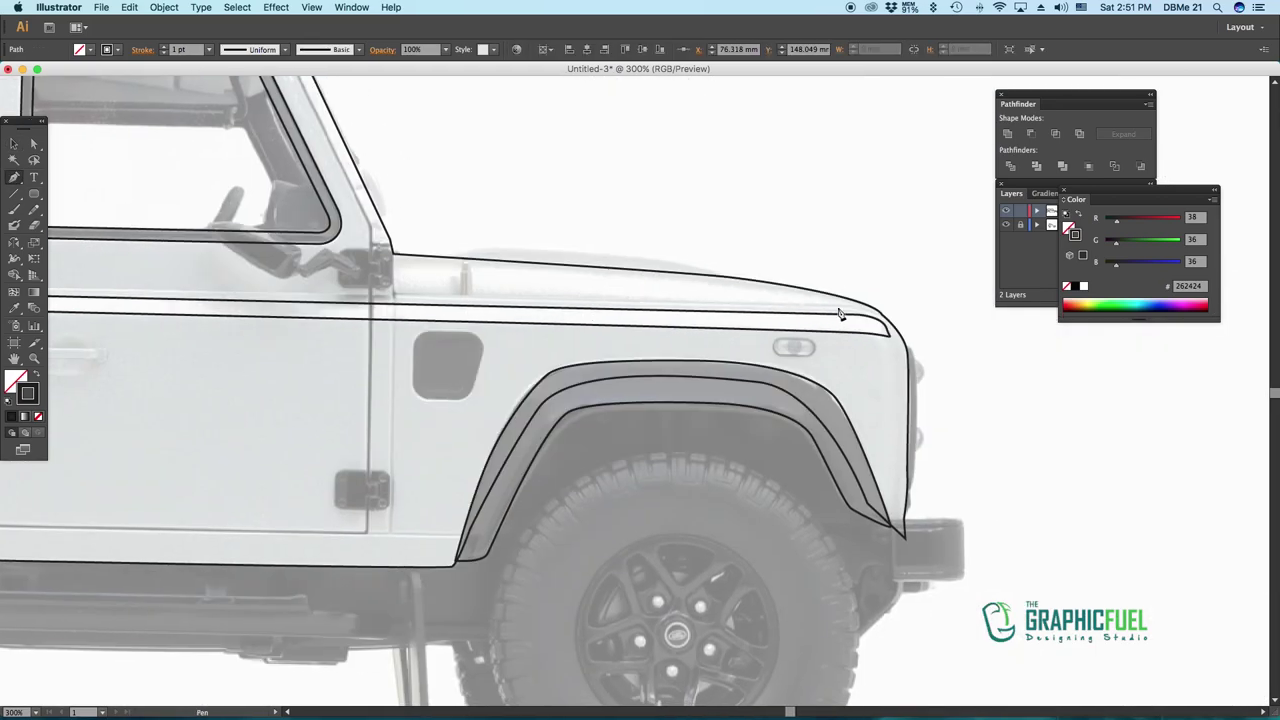
left_click(840, 309)
key("Escape")
scroll(888, 326, "left", 10)
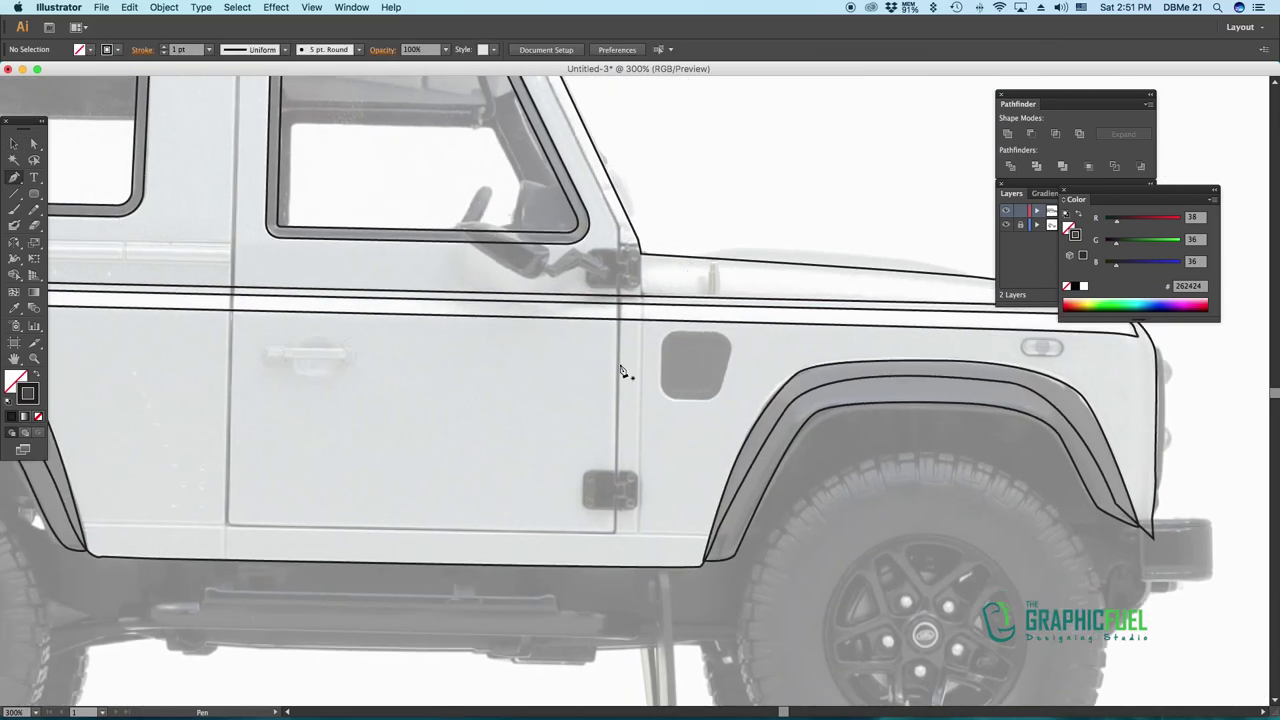
left_click(660, 347)
Close the fuel flap outline and add a -2 mm Offset Path inset copy
left_click_drag(662, 400, 692, 404)
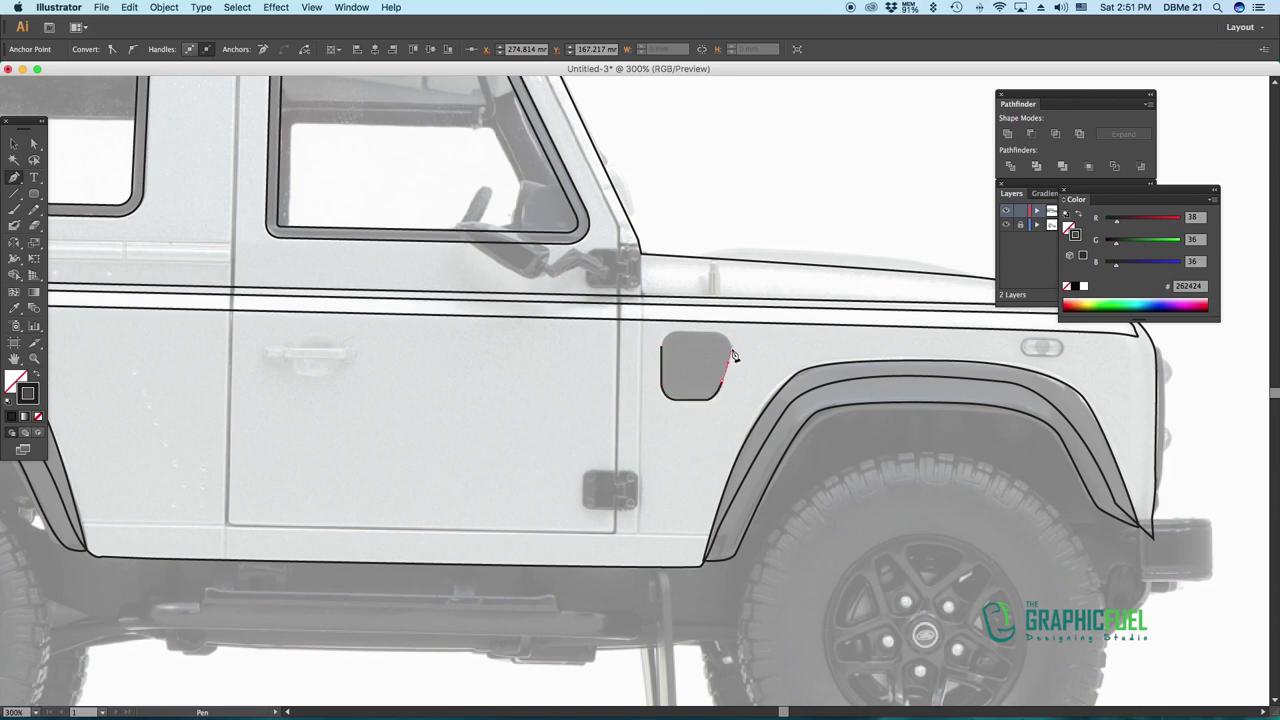
left_click(659, 353)
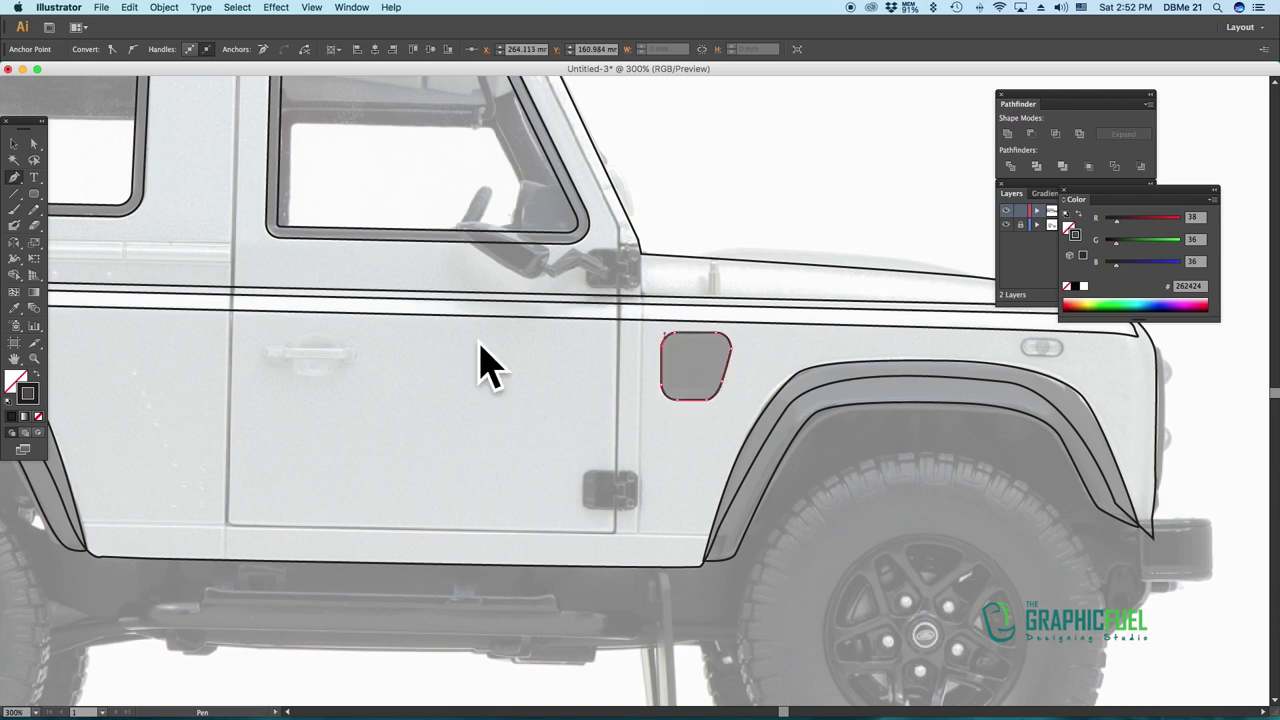
left_click(164, 7)
left_click(363, 291)
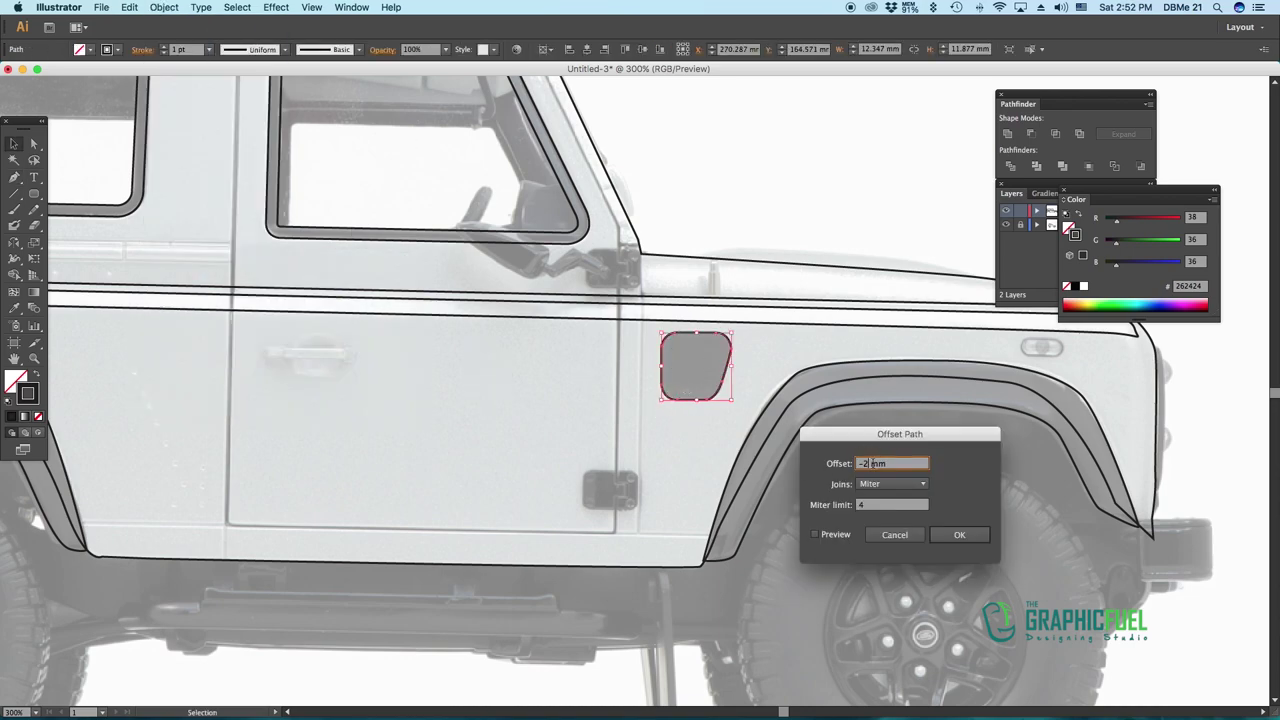
left_click(818, 535)
key("Return")
Switch to the Line tool and zoom in closer on the fuel flap
left_click(731, 363)
scroll(731, 363, "right", 5)
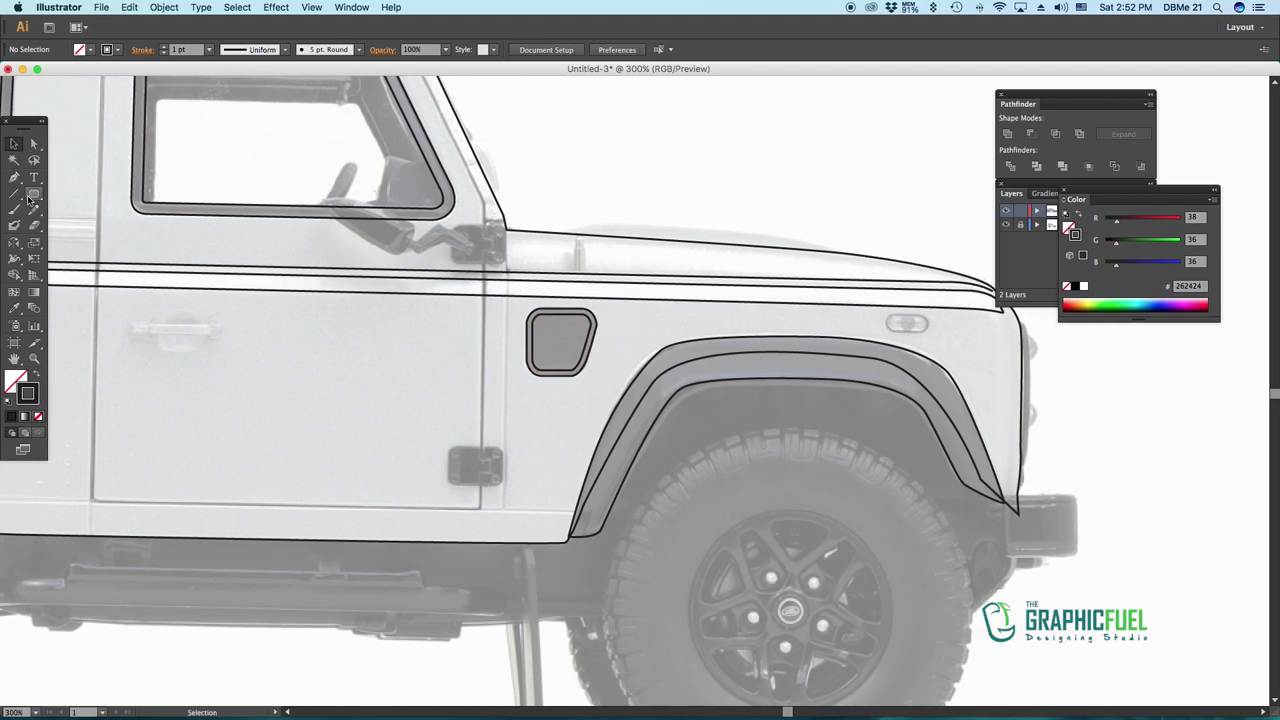
key("ctrl+plus")
key("ctrl+plus")
Draw evenly spaced vertical lines across the flap, add horizontal copies, and make one compound path
left_click_drag(435, 212, 437, 436)
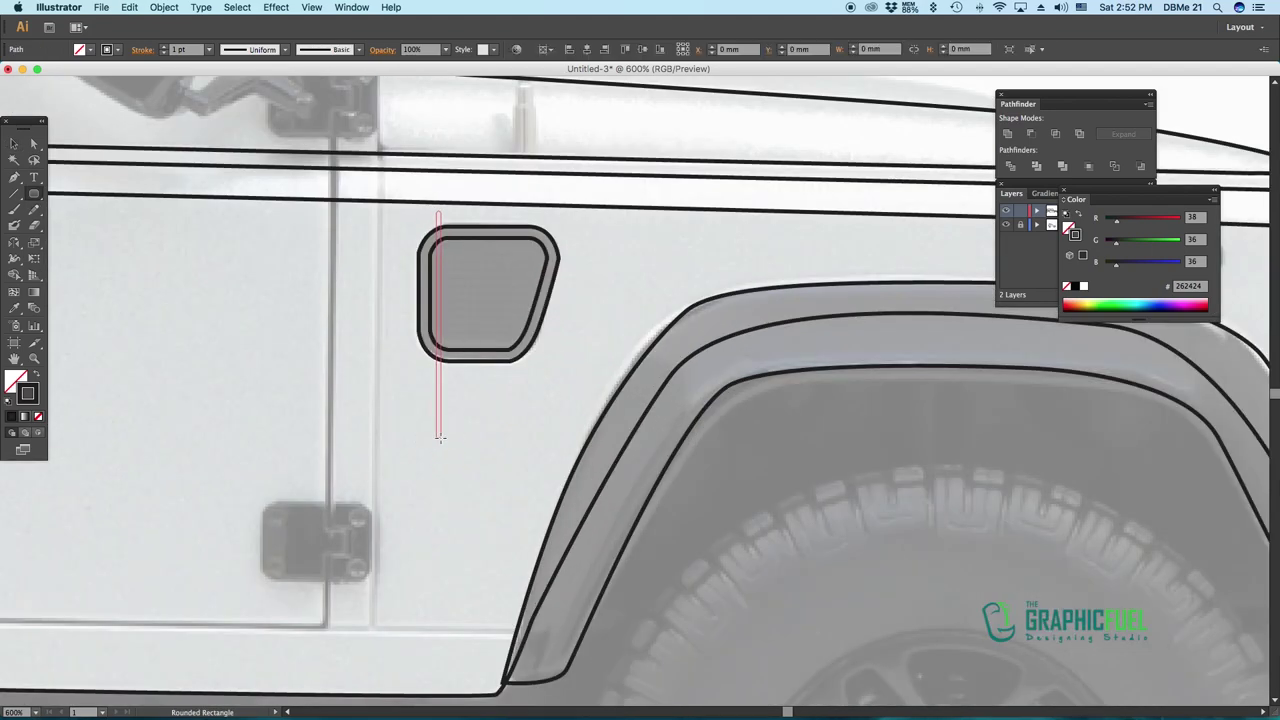
left_click_drag(441, 388, 452, 388)
key("ctrl+d")
key("ctrl+d")
key("ctrl+d")
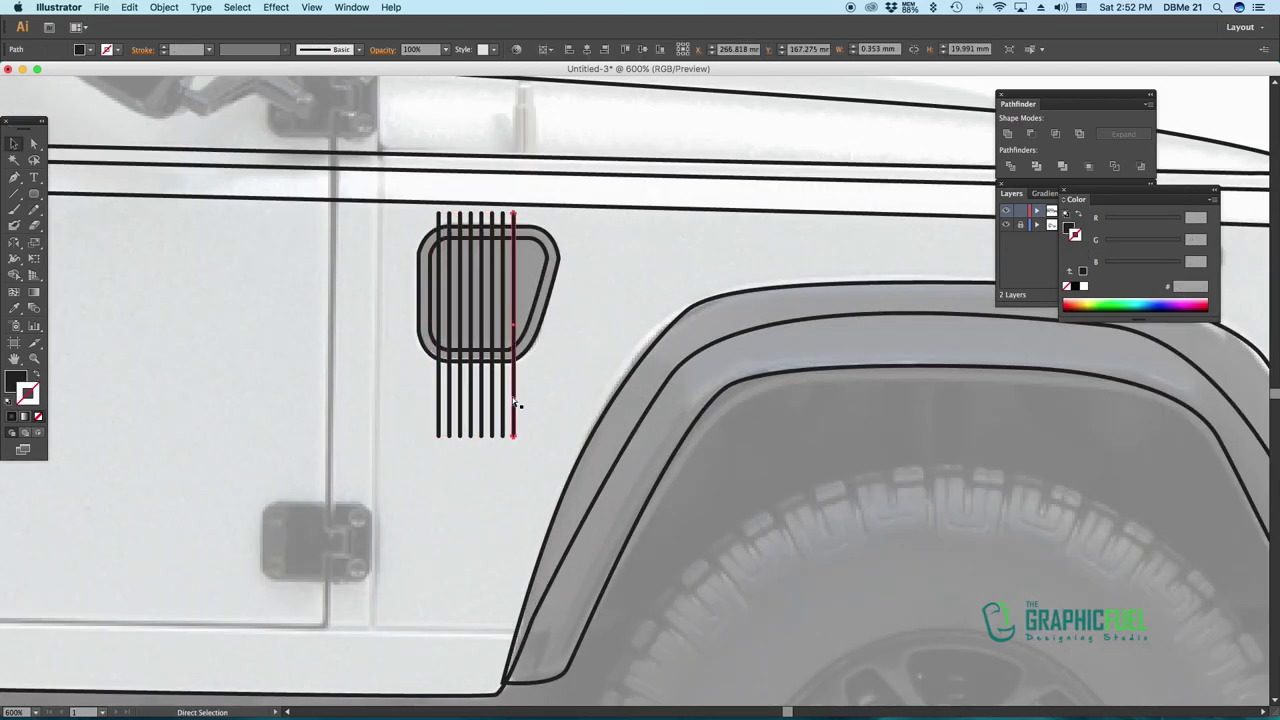
key("ctrl+d")
key("ctrl+d")
key("ctrl+d")
key("ctrl+d")
mouse_move(585, 445)
left_mouse_down()
mouse_move(572, 213)
mouse_move(585, 380)
left_mouse_up()
key("ctrl+a")
key("ctrl+8")
Intersect the line grid with the inner flap shape and give the grid a fill colour
left_click(550, 290)
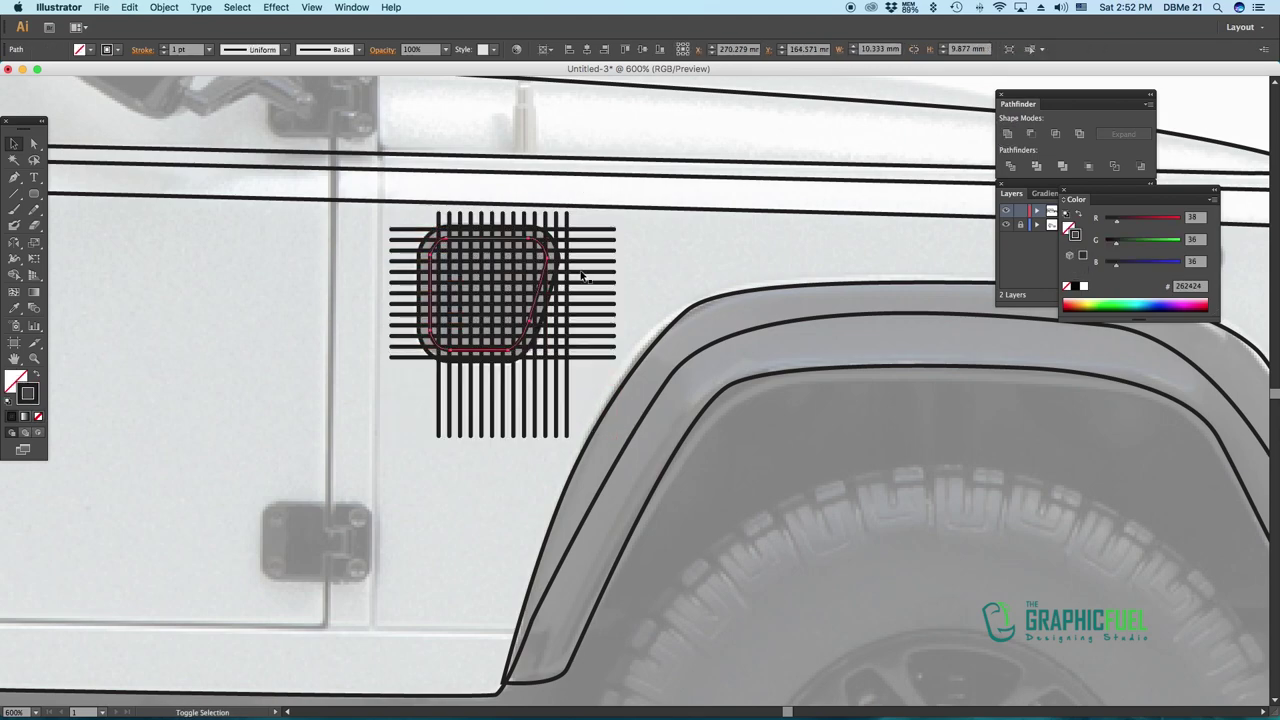
left_click(581, 276, "shift")
left_click(1055, 133)
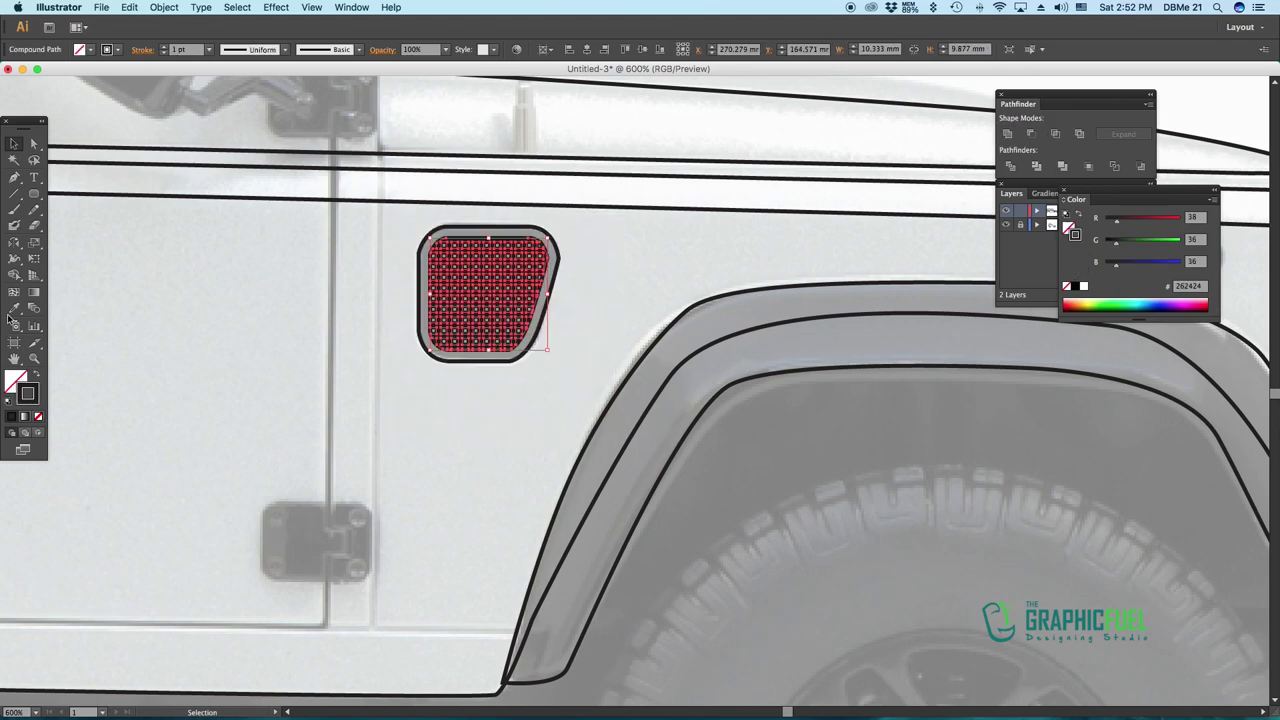
left_click(448, 416)
left_click(548, 258)
key("shift+x")
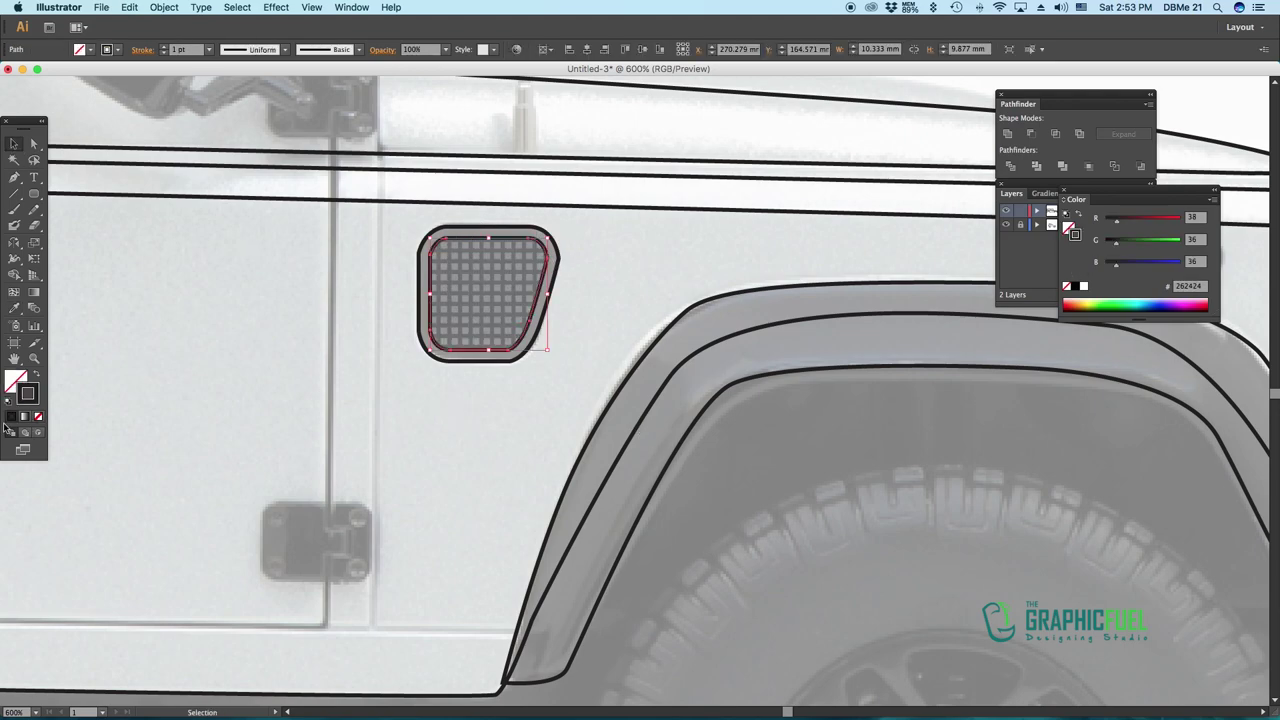
left_click(646, 338)
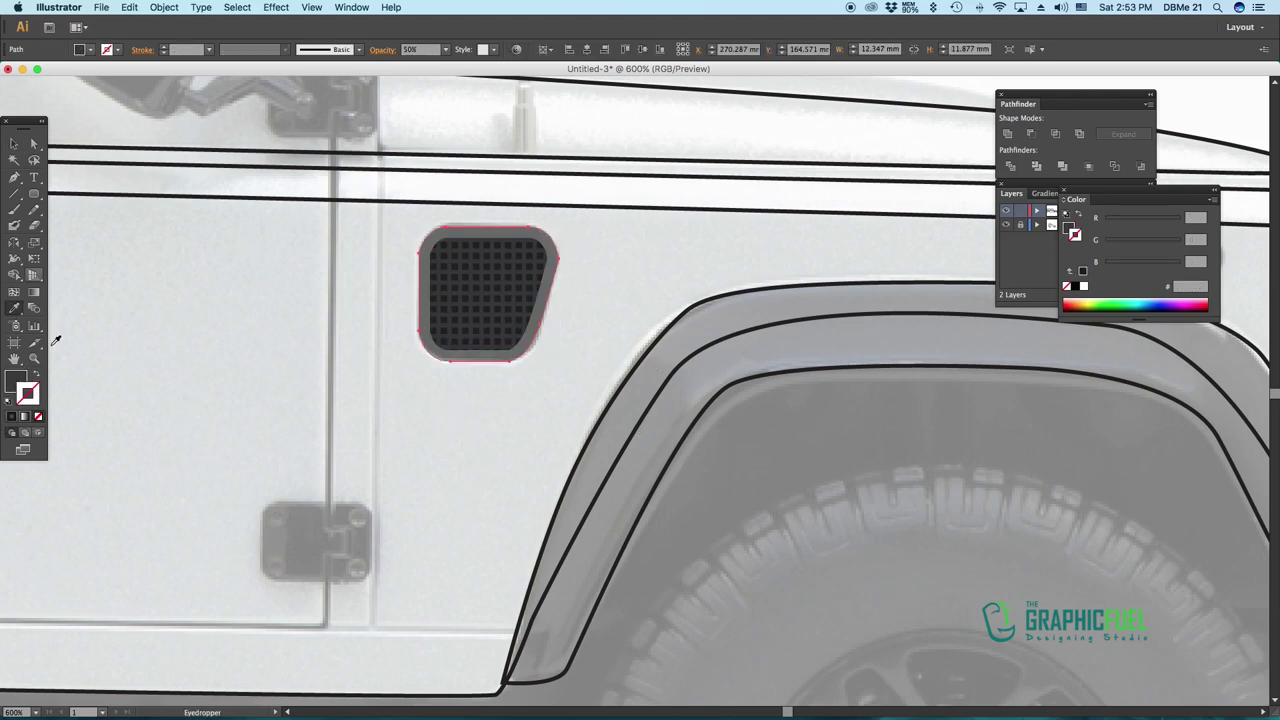
double_click(15, 380)
left_click(850, 394)
Reselect the grid compound path and adjust its fill colour again
key("v")
left_click(476, 307)
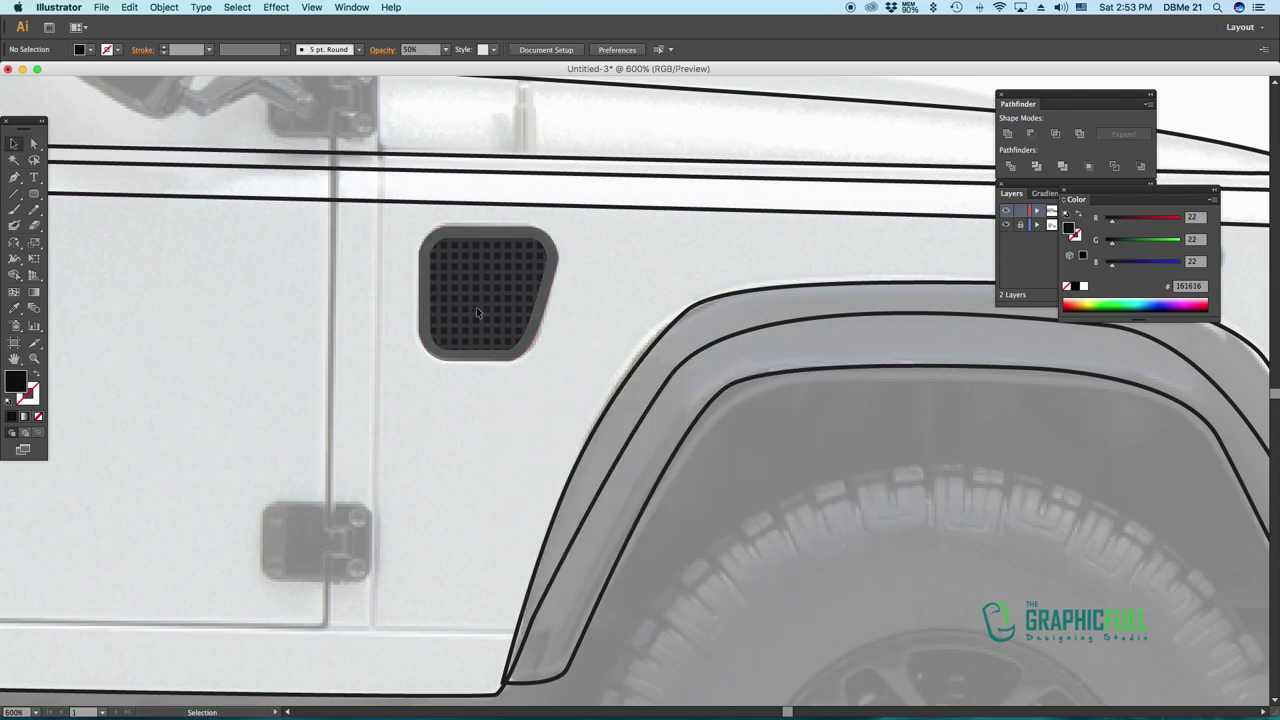
double_click(15, 380)
key("Return")
left_click(508, 292)
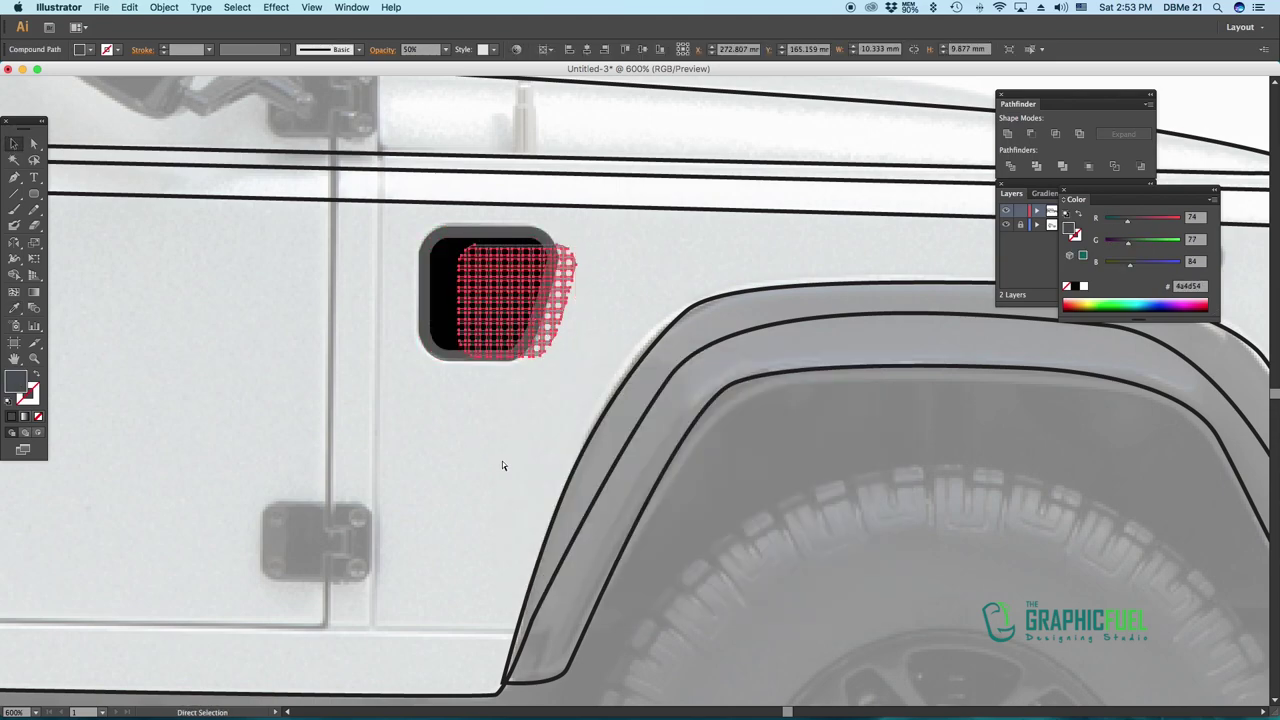
key("i")
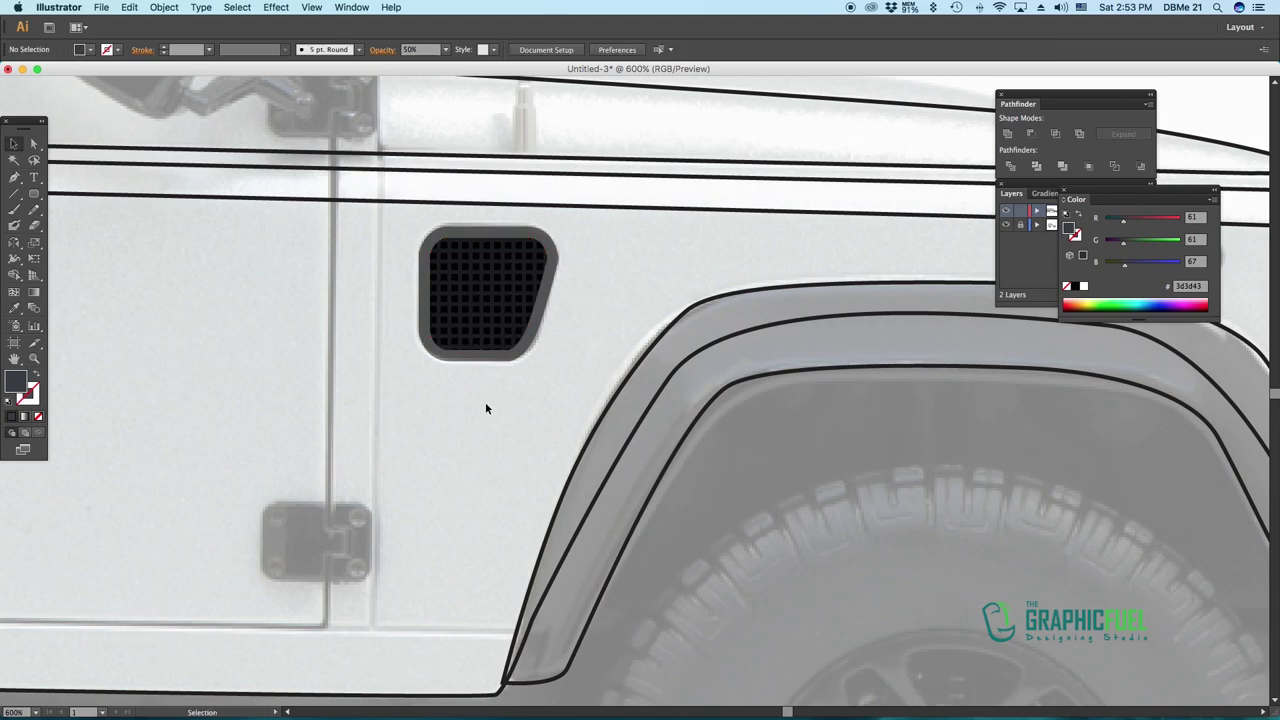
key("v")
Set the grid fill to 3d3d43 and select the mesh together with the flap shape
double_click(15, 380)
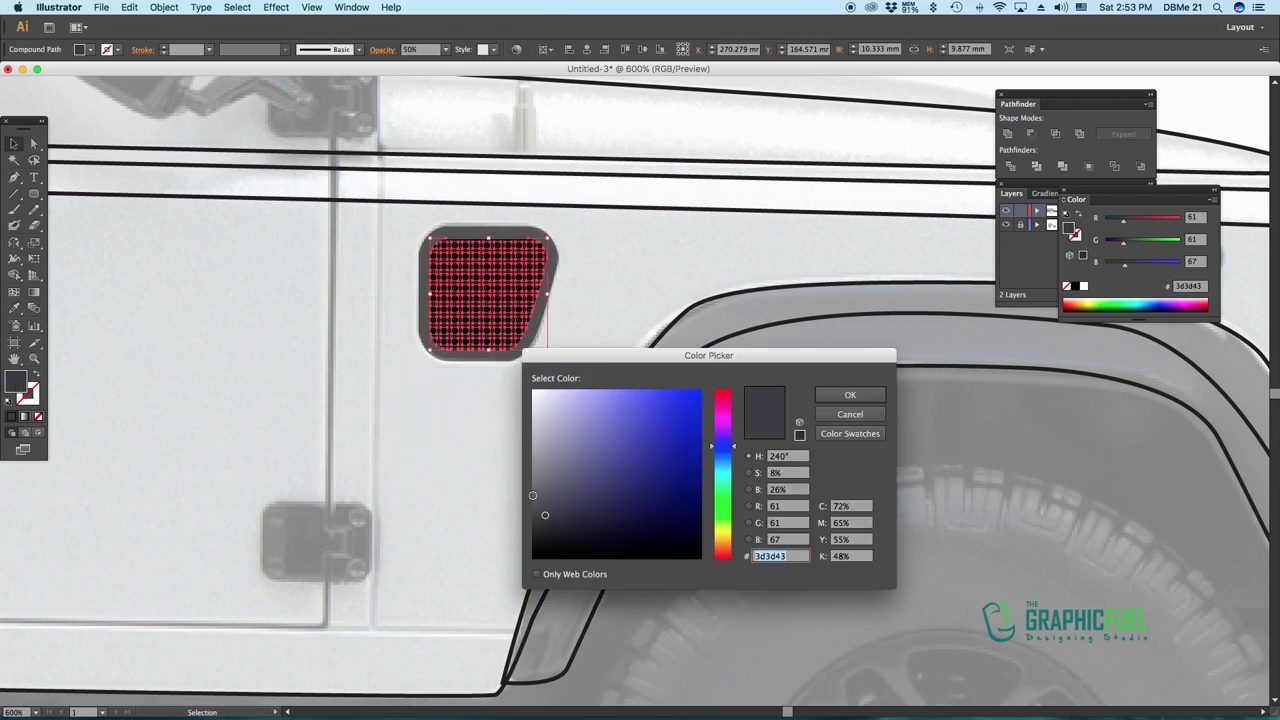
key("Return")
left_click(517, 420)
left_click_drag(486, 400, 476, 321)
left_click(431, 400)
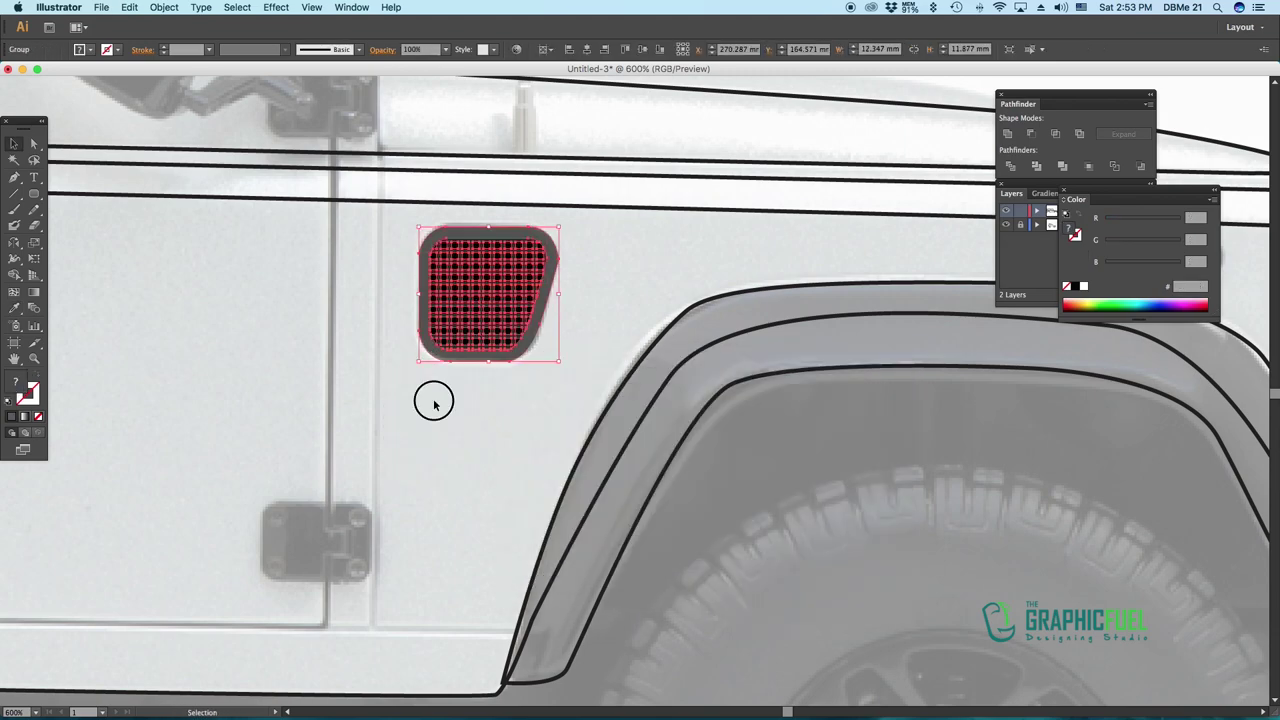
scroll(431, 400, "down", 5)
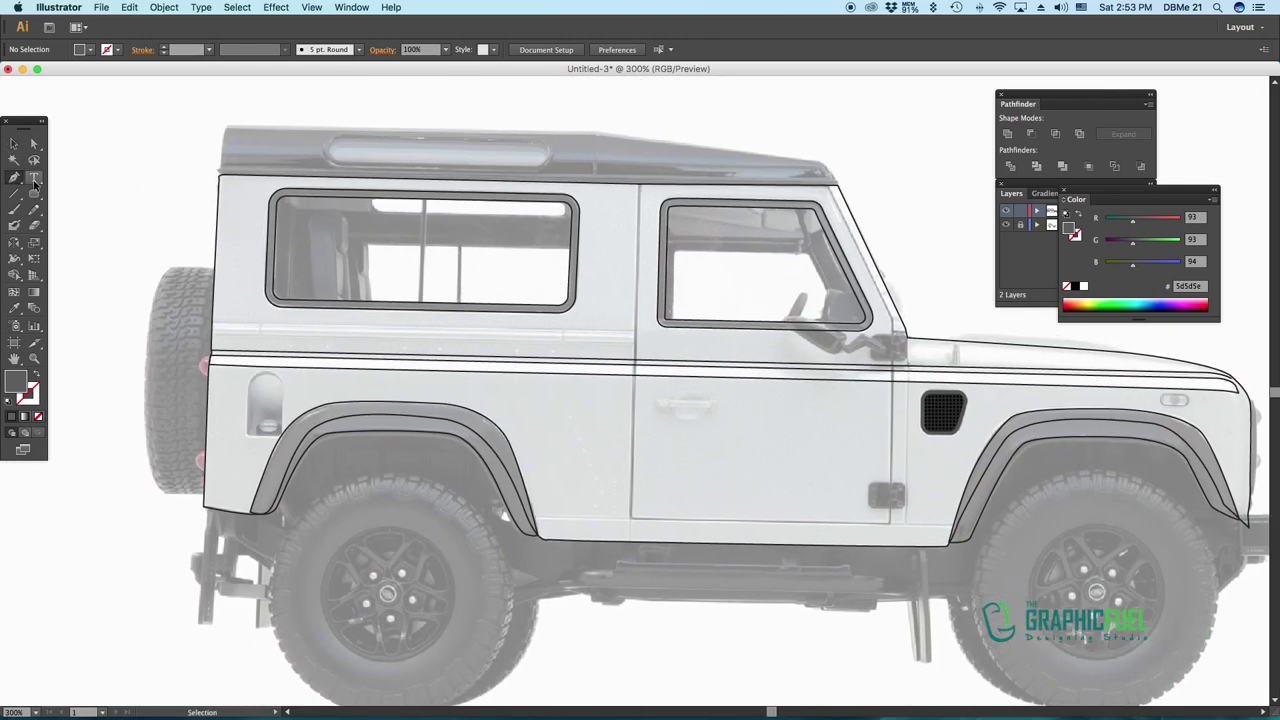
Pen-trace the dark seat shape and a second interior shape beside it inside the rear window
key("p")
scroll(318, 293, "up", 2)
left_click(222, 362)
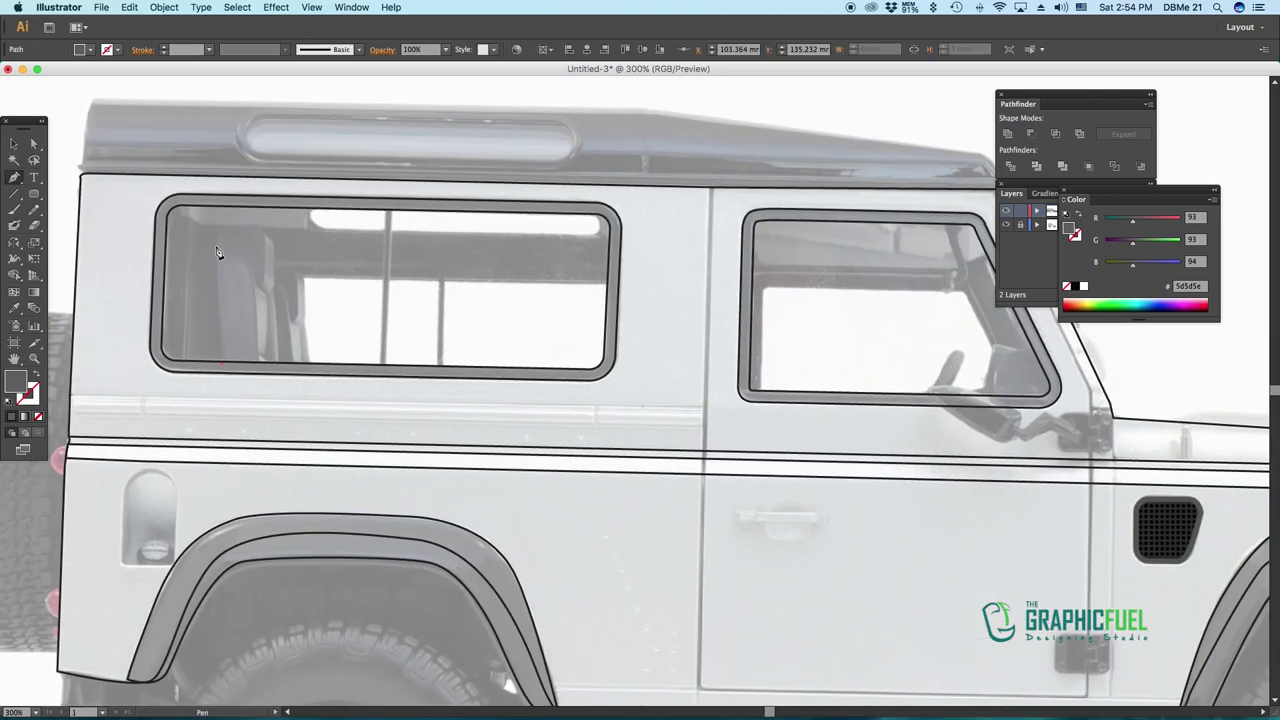
left_click(218, 244)
left_click(222, 362)
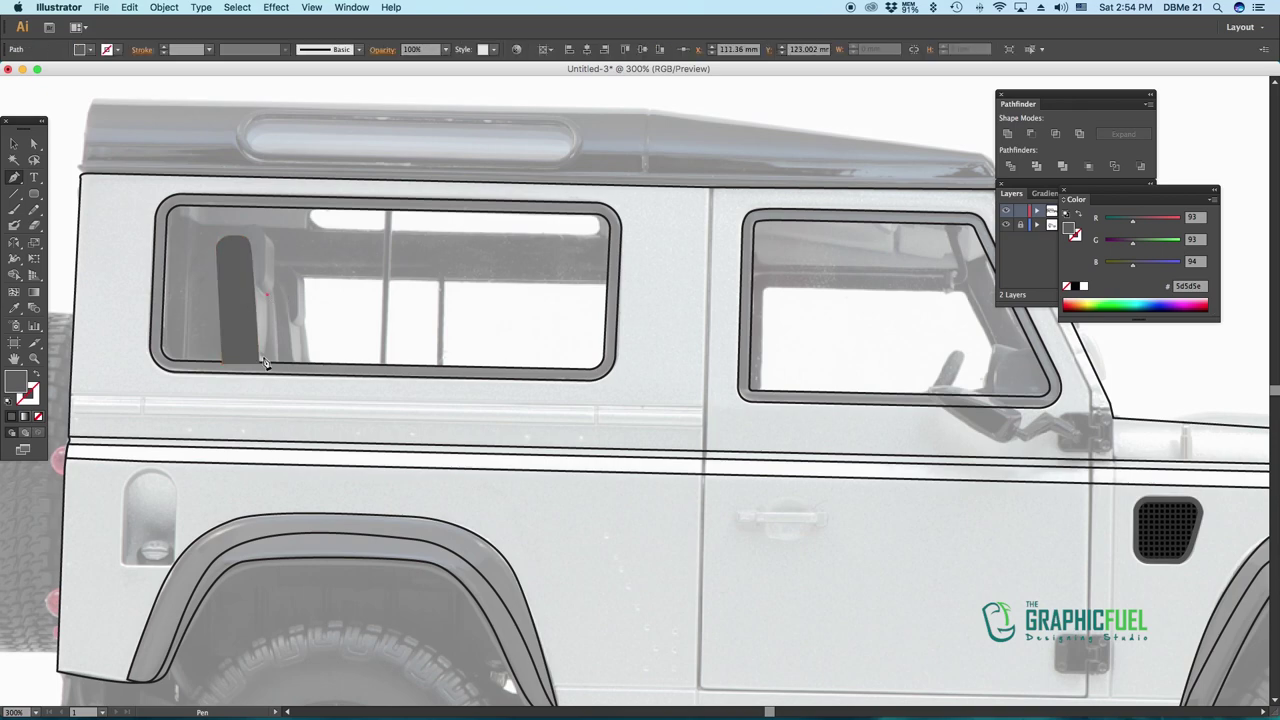
left_click(263, 360)
left_click(272, 296)
left_click(276, 280)
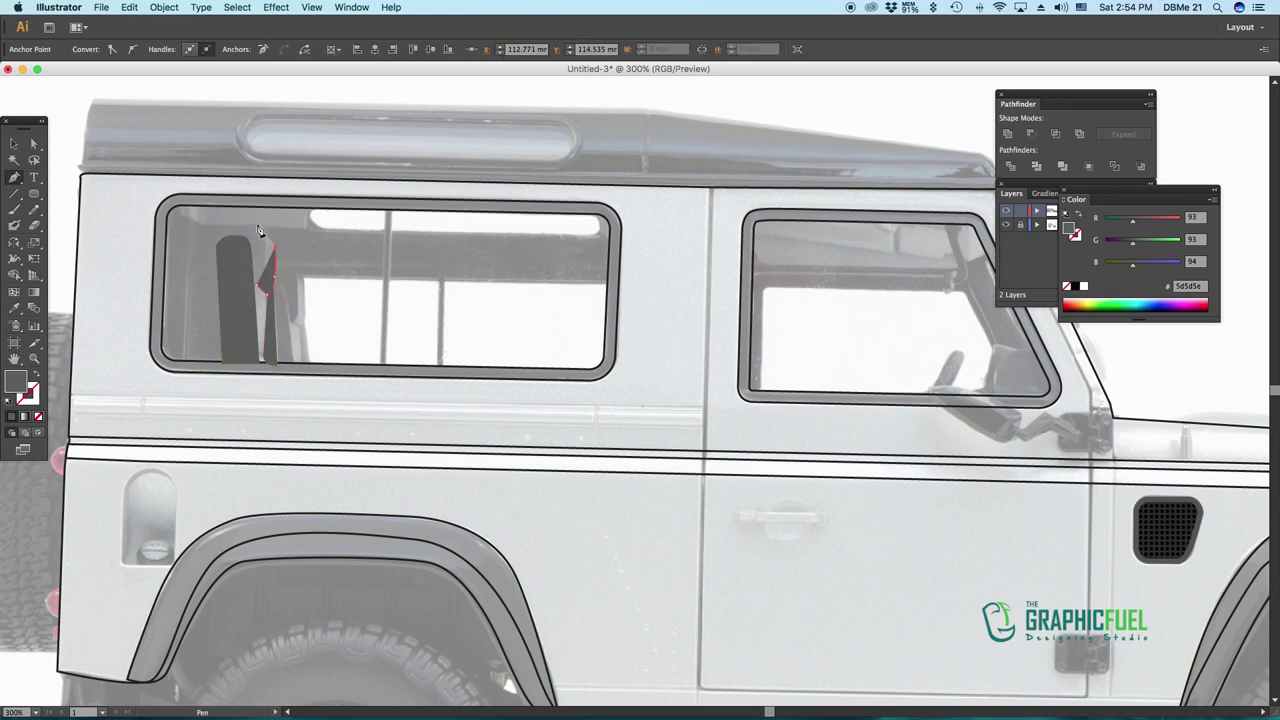
Fill the interior shape light grey 8d8d8e and start another seat shape filled darker grey
double_click(24, 382)
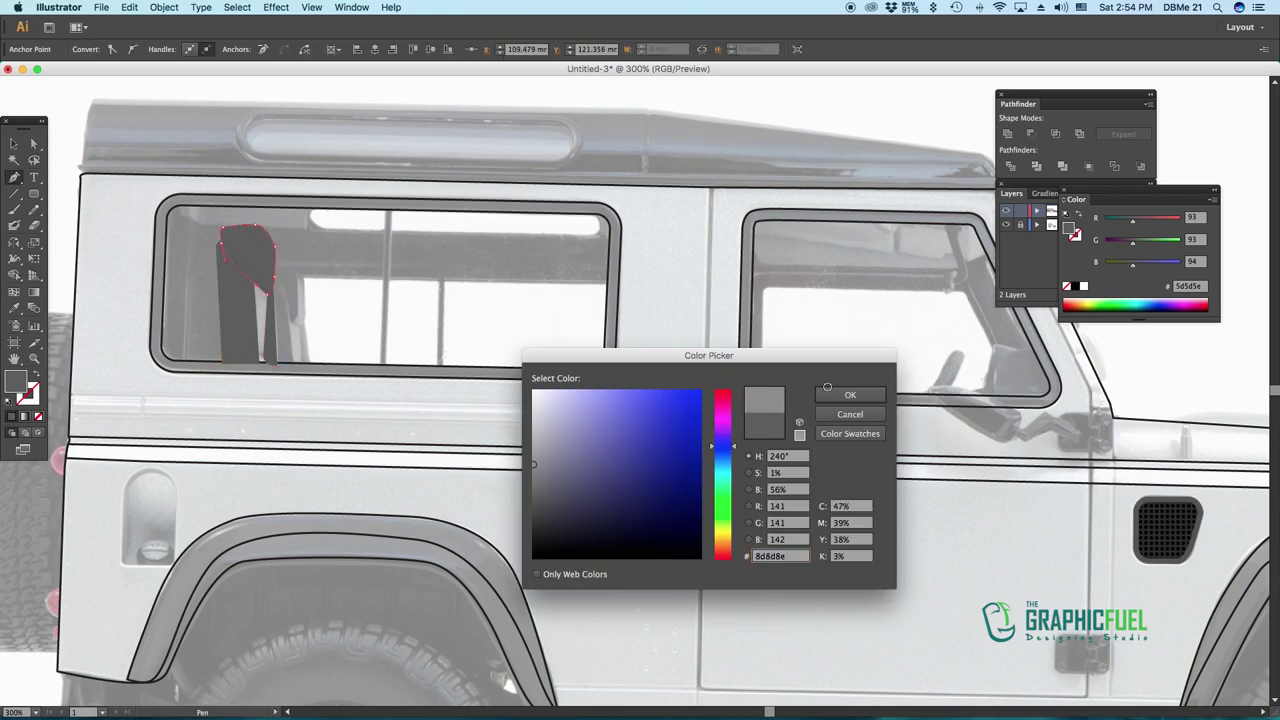
left_click(846, 394)
left_click(13, 146)
key("p")
left_click(268, 290)
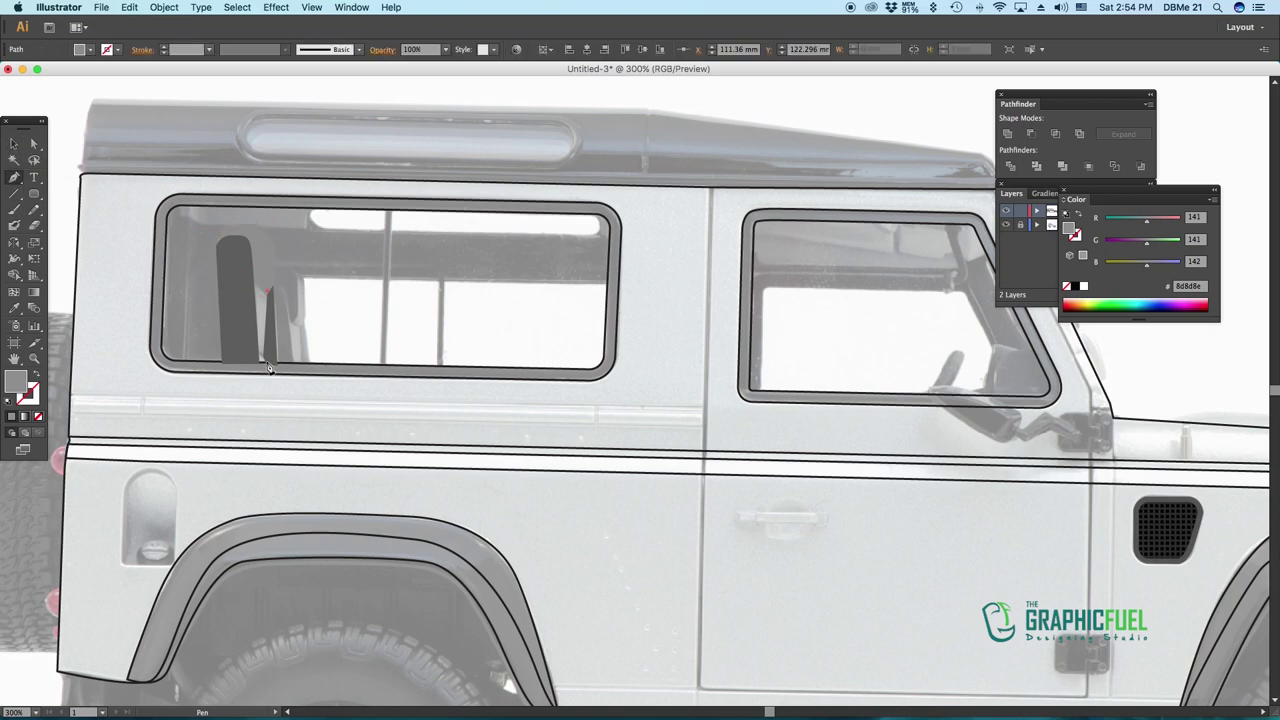
double_click(16, 381)
left_click(840, 394)
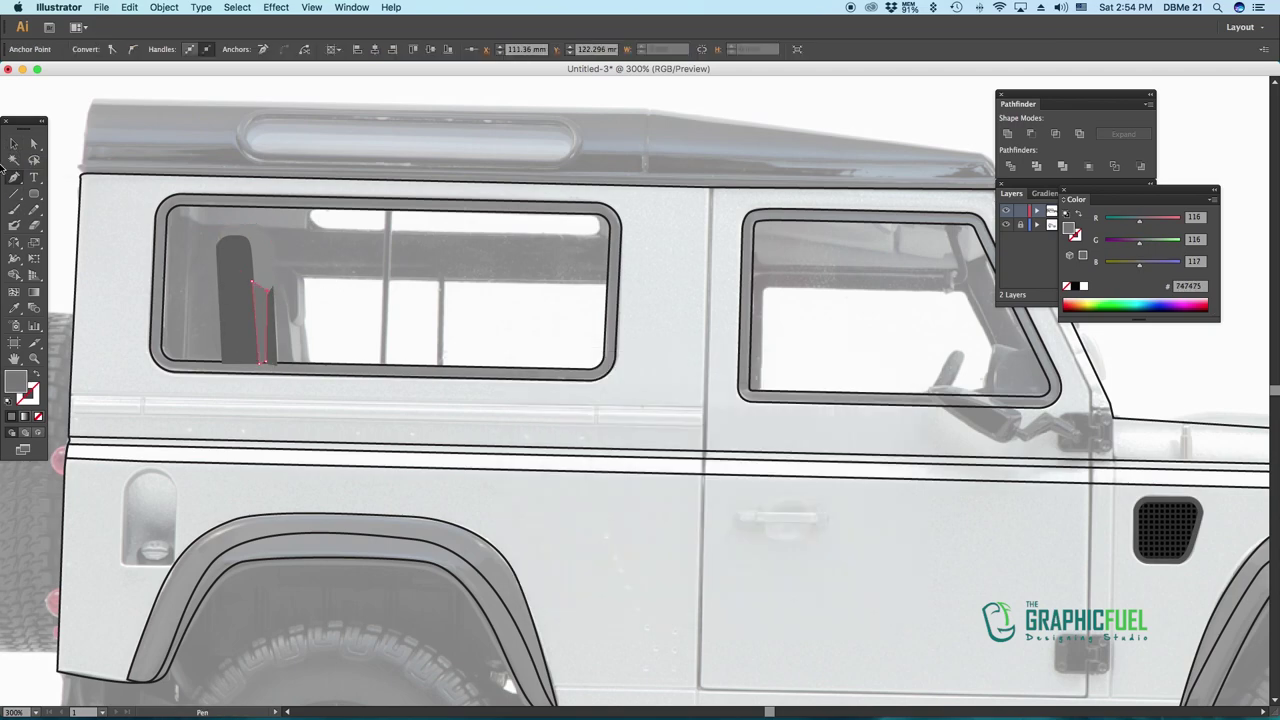
Group the seat shape with its thin strip and place a smaller copy alongside
left_click(14, 143)
left_click(267, 270)
left_click(274, 318, "shift")
key("ctrl+g")
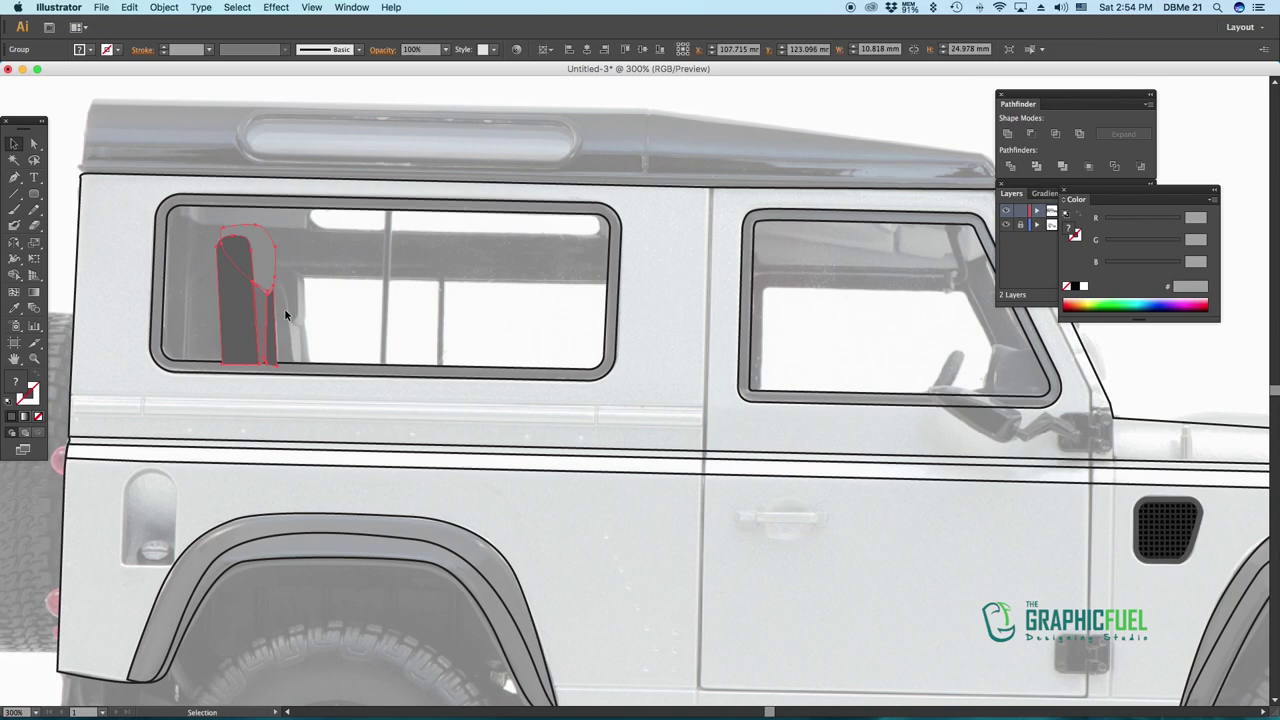
mouse_move(284, 312)
left_mouse_down()
mouse_move(443, 257)
mouse_move(291, 367)
left_mouse_up()
left_click(395, 348)
Give the thin strip inside the copied seat group a dark fill
left_click(21, 147)
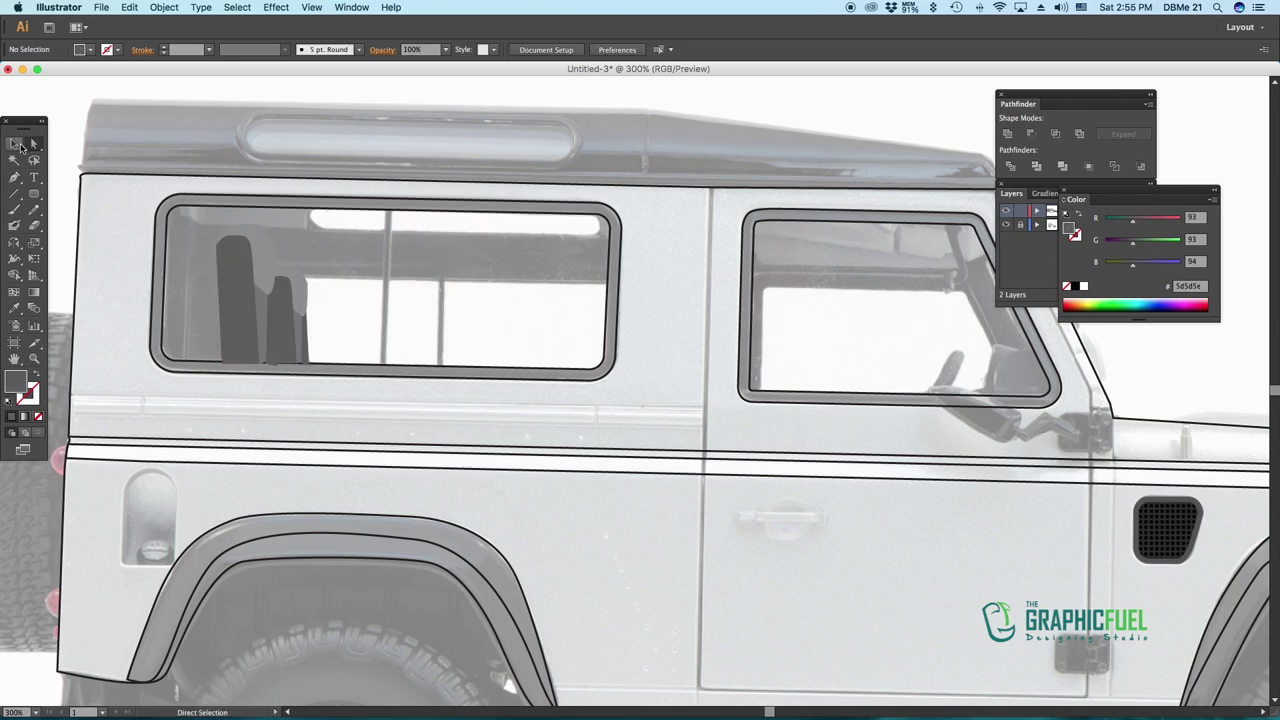
left_click(280, 320)
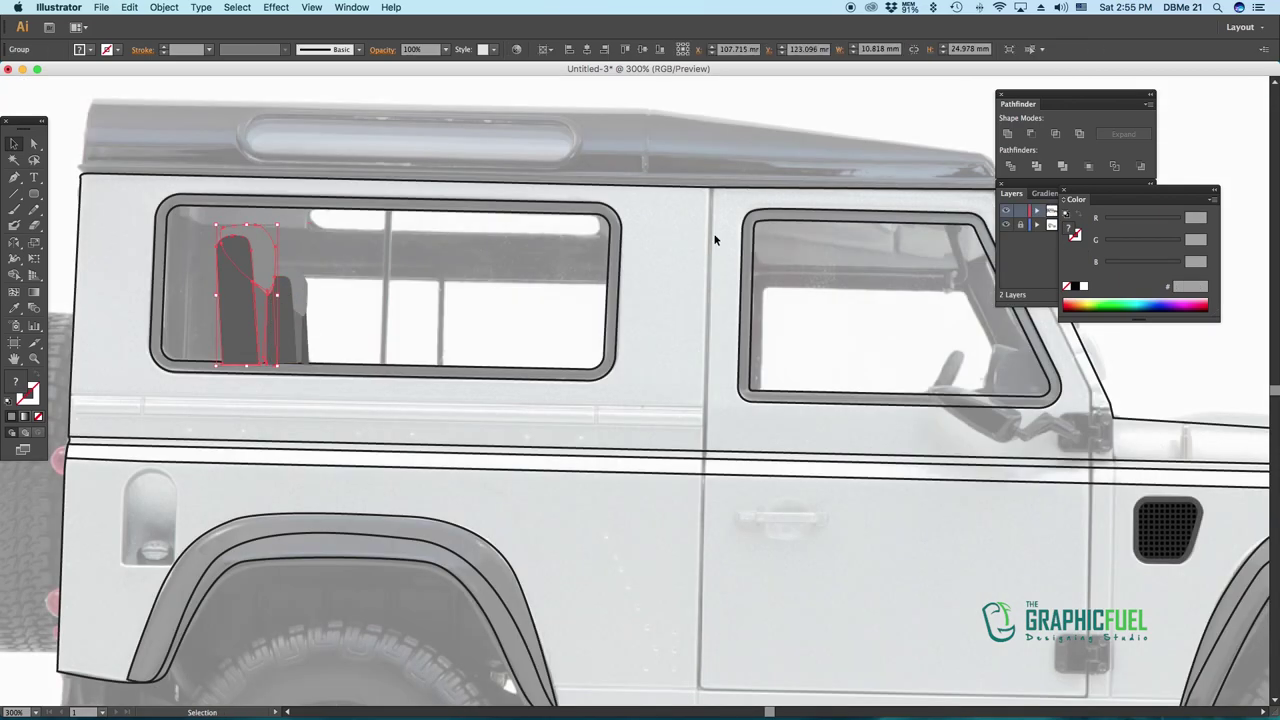
double_click(281, 316)
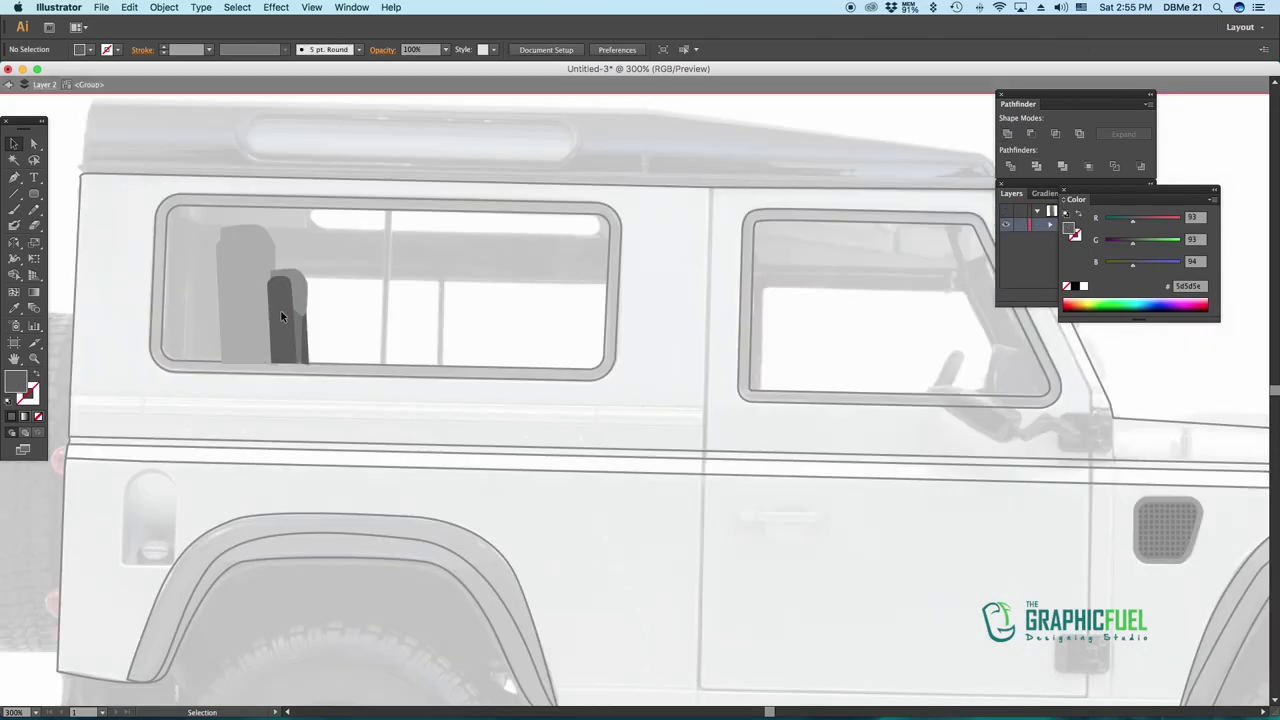
key("Escape")
left_click(282, 318)
left_click(14, 308)
double_click(15, 381)
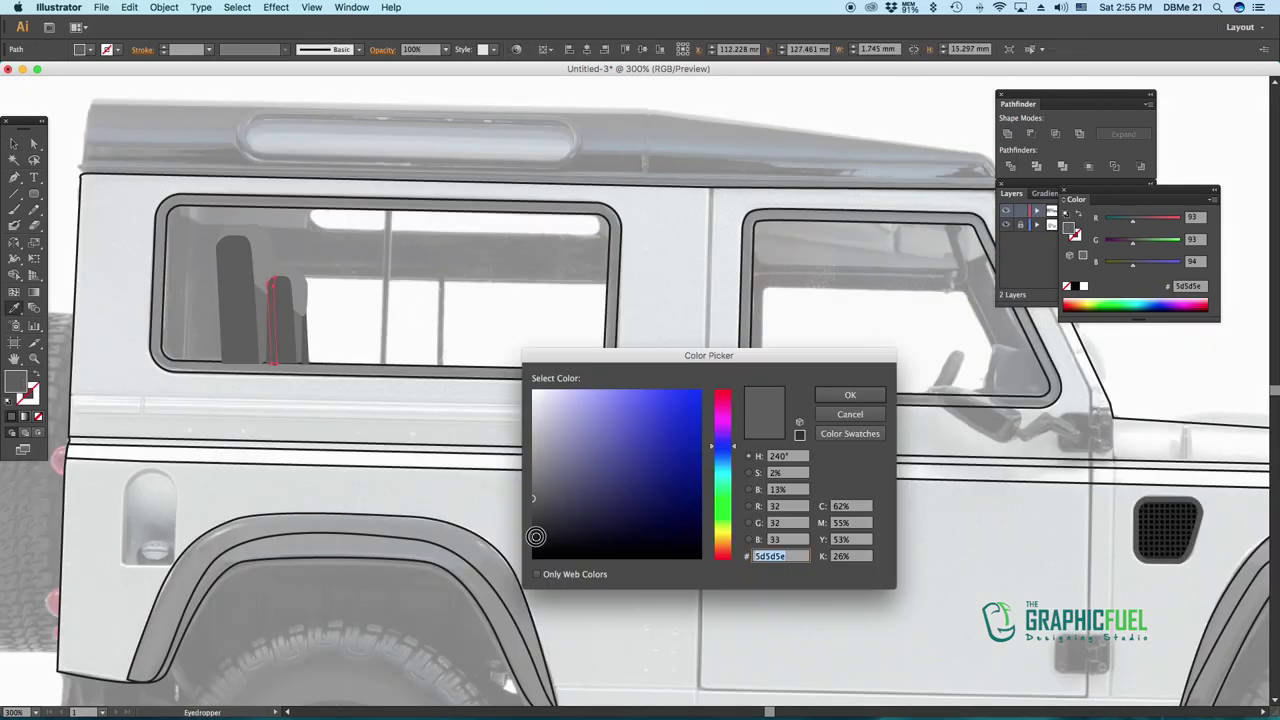
left_click(850, 395)
left_click(289, 372)
Drag the strip's bottom anchor up into a thin sliver and set its opacity to 60%
key("ctrl+equal")
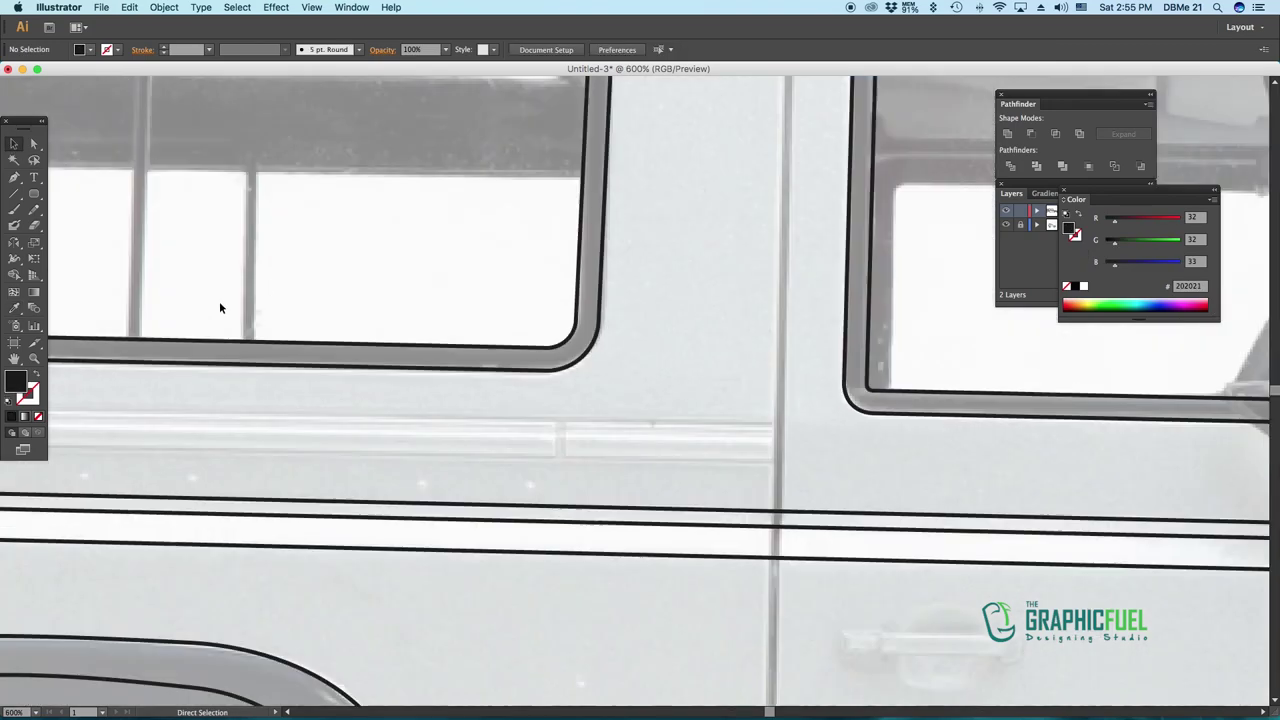
key("a")
left_click(398, 413)
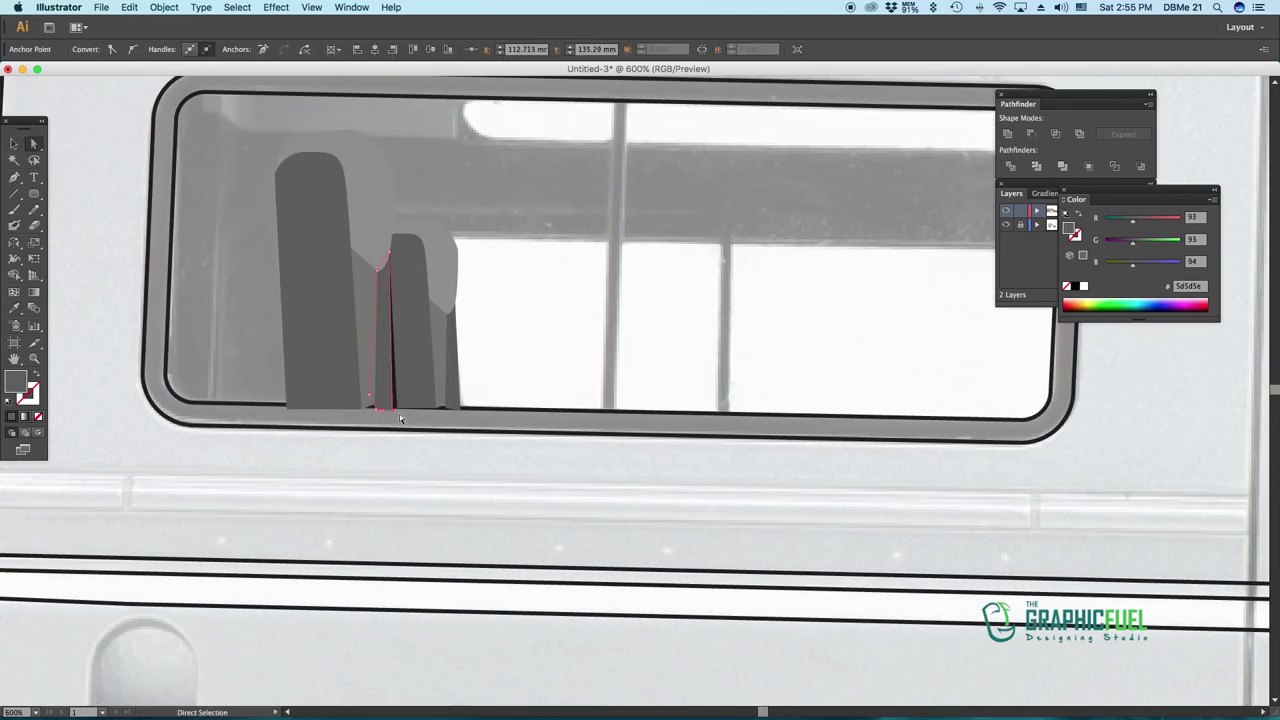
left_click_drag(399, 414, 396, 253)
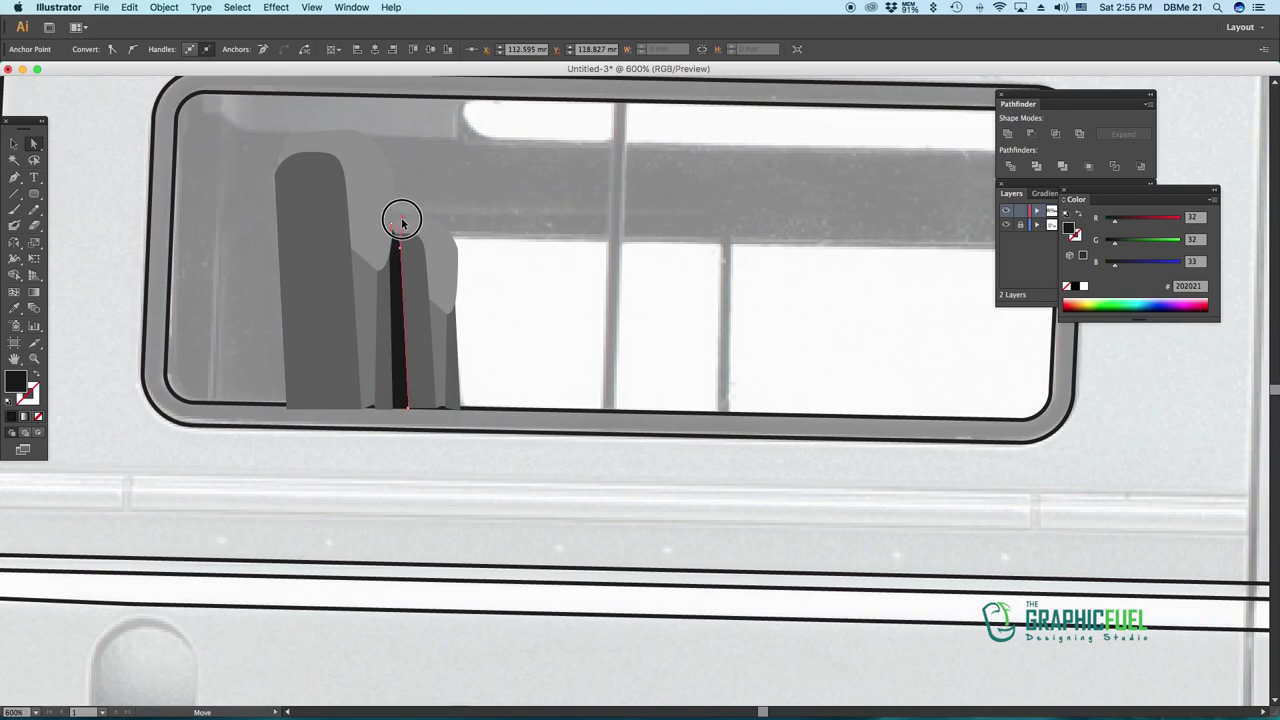
left_click(446, 49)
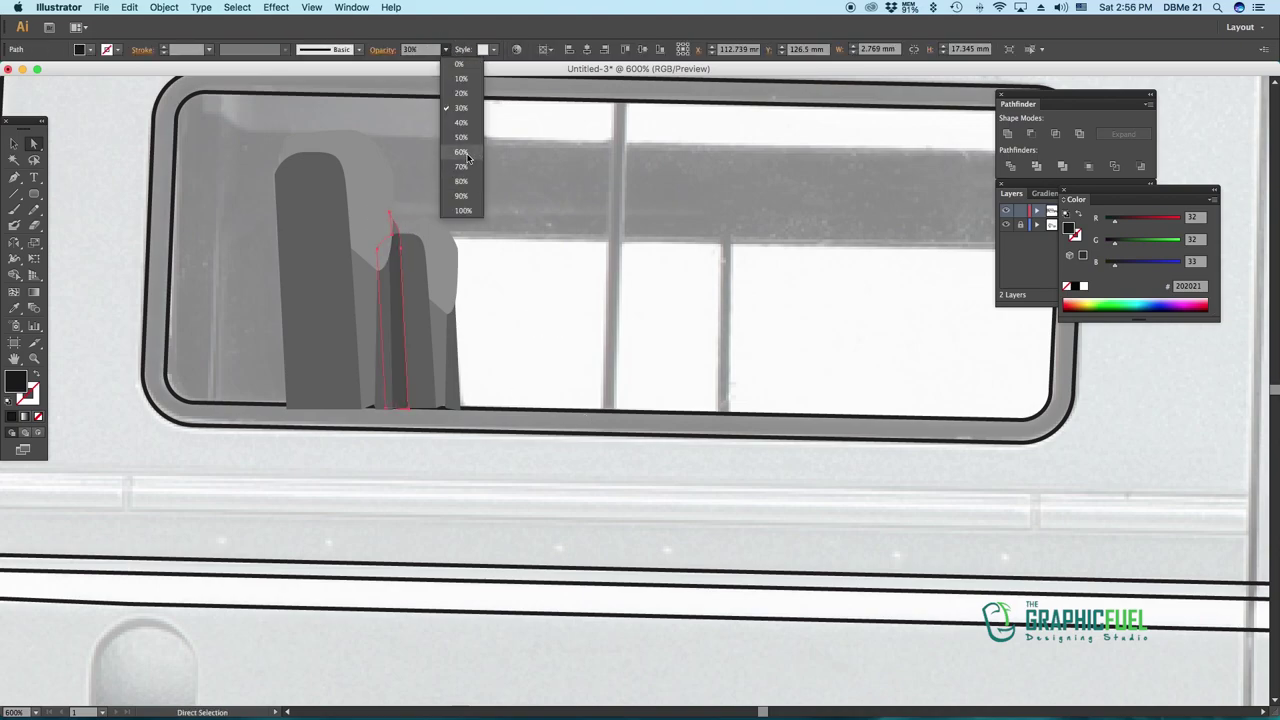
left_click(460, 140)
key("ctrl+minus")
key("ctrl+minus")
key("ctrl+minus")
left_click(319, 253)
key("ctrl+plus")
key("ctrl+plus")
left_click(36, 197)
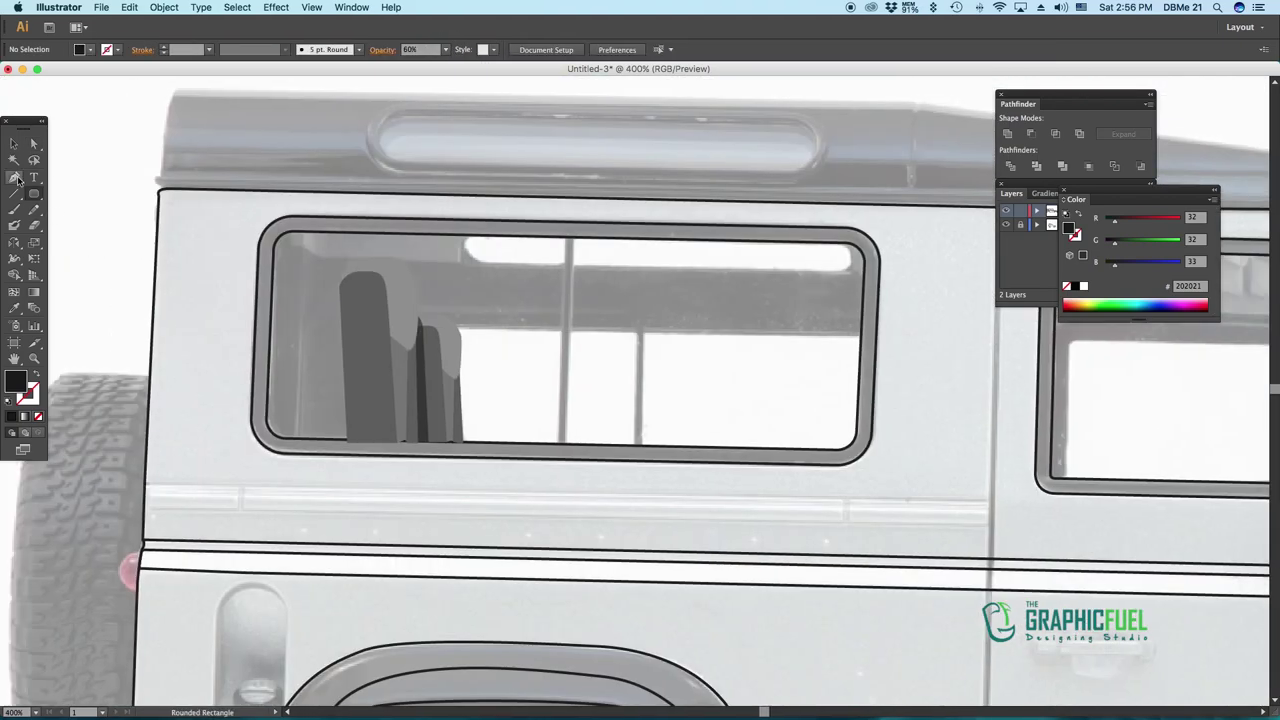
Pen-trace the rear window glass outline with a curved top-right corner, left unfilled
left_click(438, 439)
left_click(438, 327)
left_click(867, 327)
left_click(867, 252)
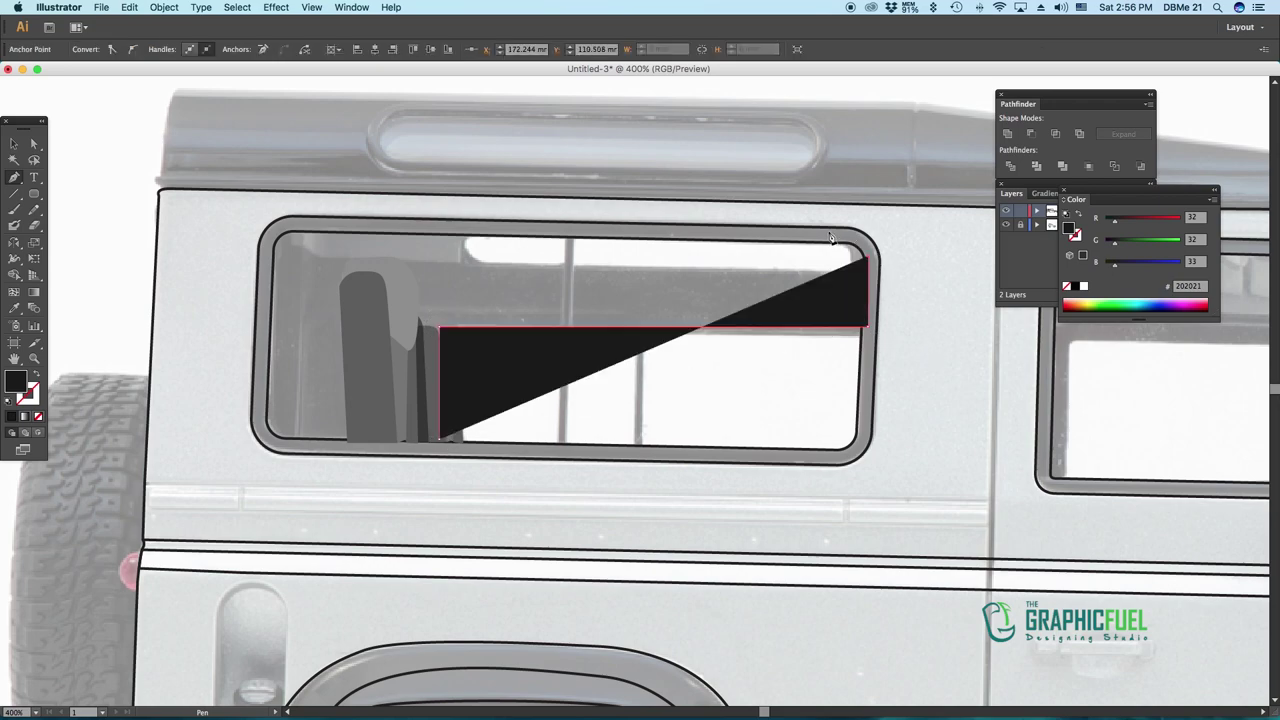
left_click_drag(826, 233, 776, 228)
left_click(283, 224)
left_click(258, 343)
left_click(264, 442)
left_click(438, 440)
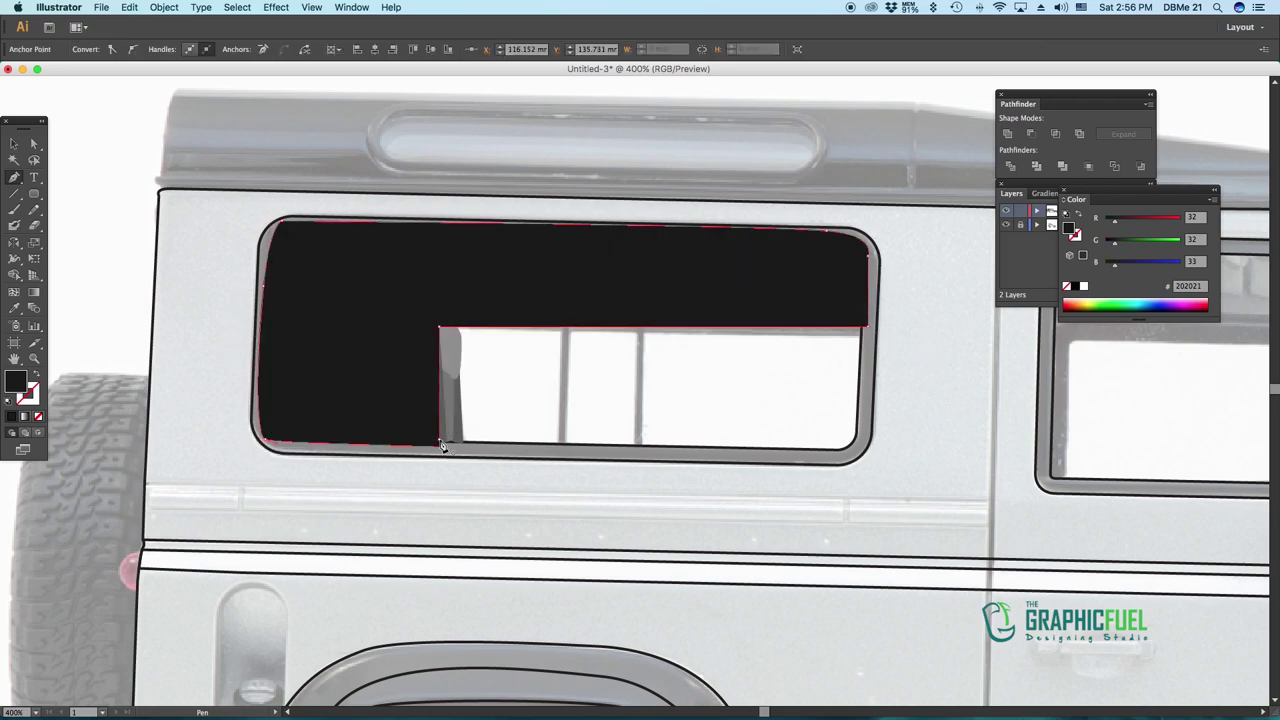
left_click(38, 375)
Add a rounded-rectangle bar along the window top and a narrow vertical divider bar
left_click(34, 193)
left_click_drag(463, 238, 853, 265)
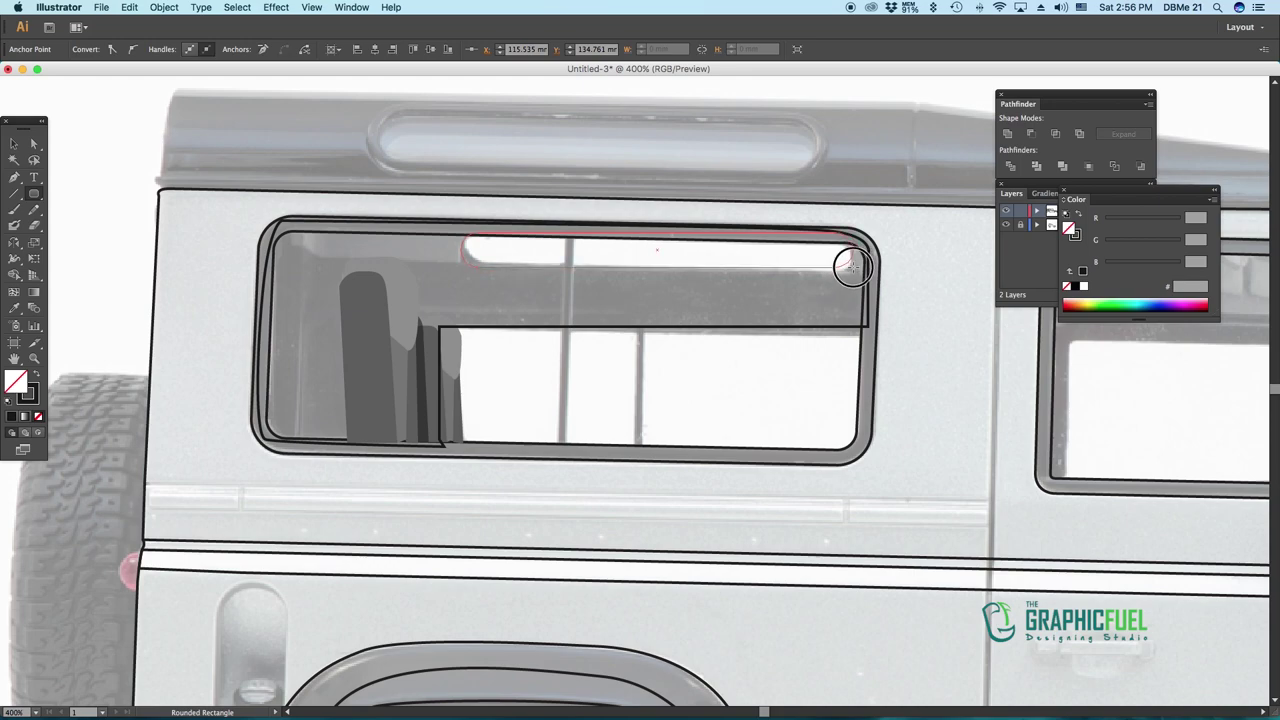
left_click(508, 306, "shift")
key("ctrl+shift+a")
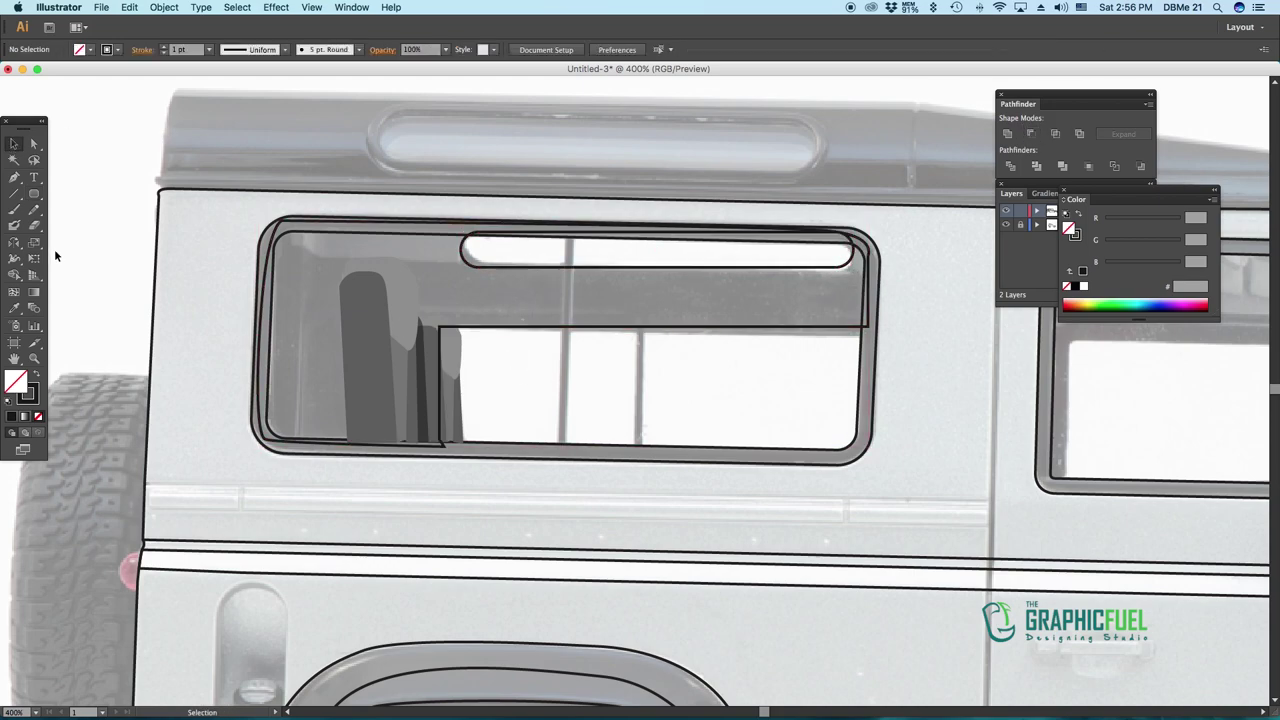
left_click_drag(564, 447, 575, 453)
key("a")
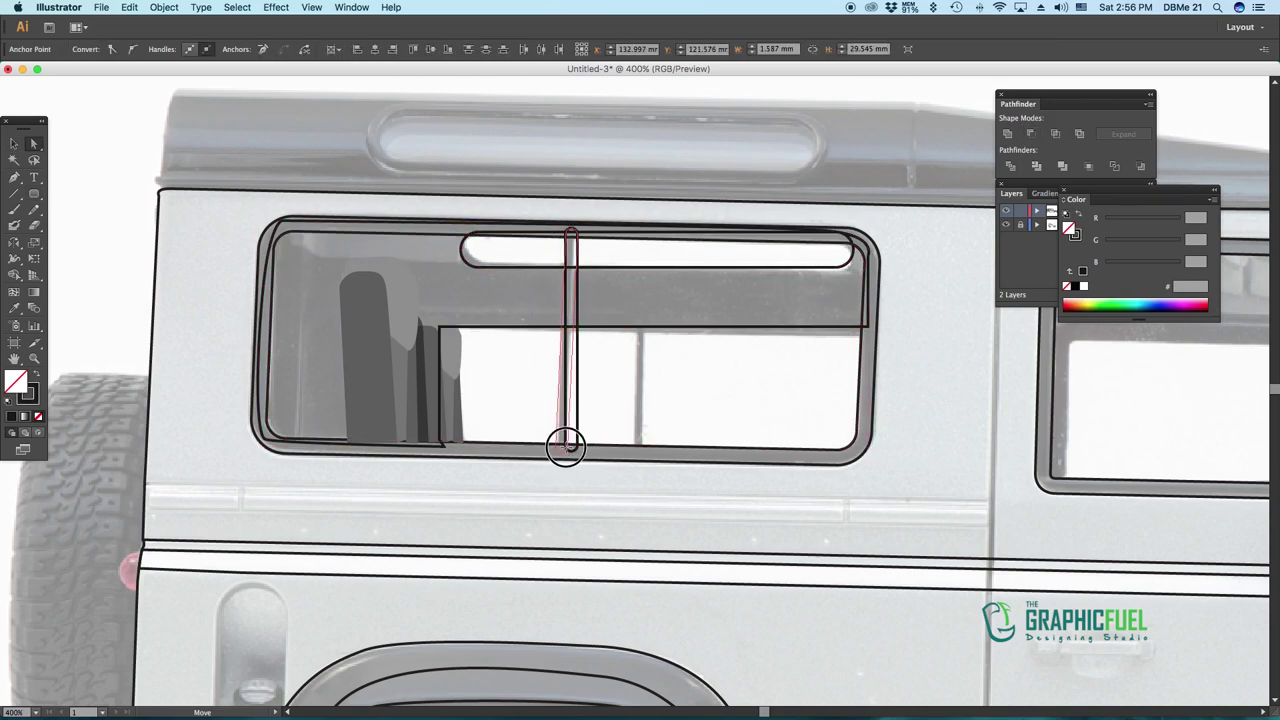
key("v")
Fill the window shapes with the dark translucent colour at 70% opacity
left_click(300, 243)
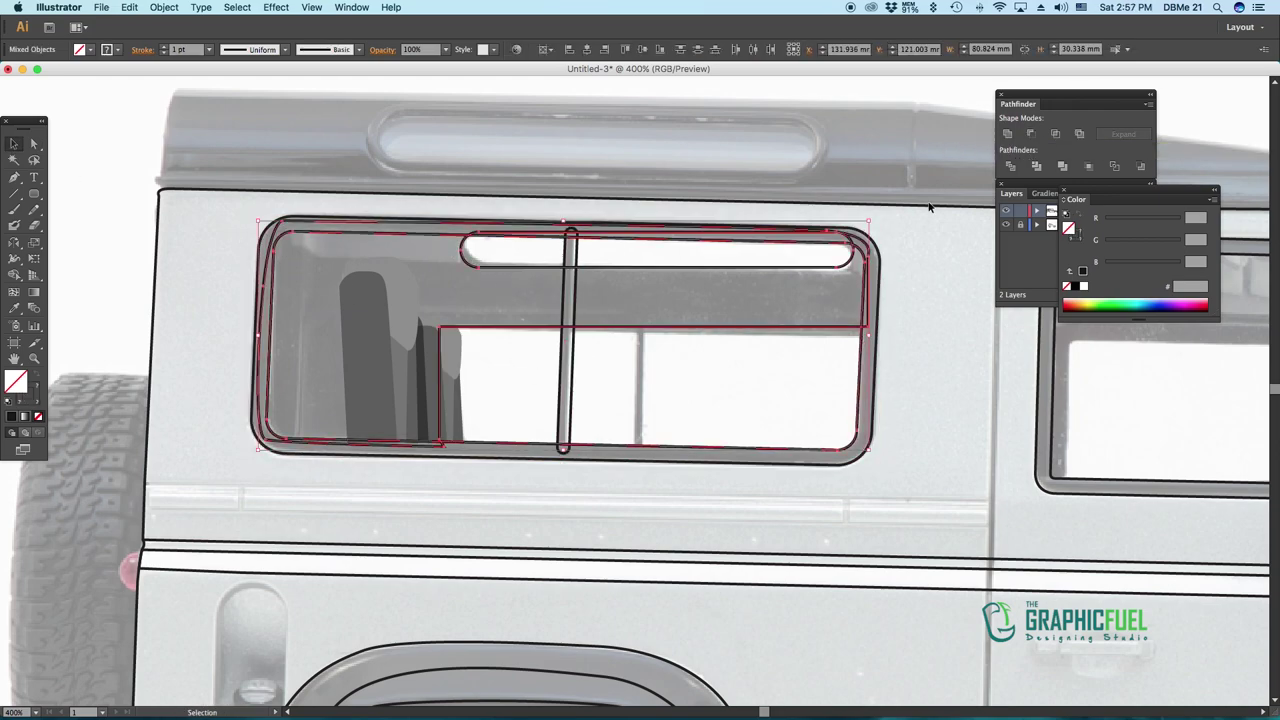
left_click(1030, 133)
key("ctrl+z")
key("i")
left_click(457, 298)
key("ctrl+minus")
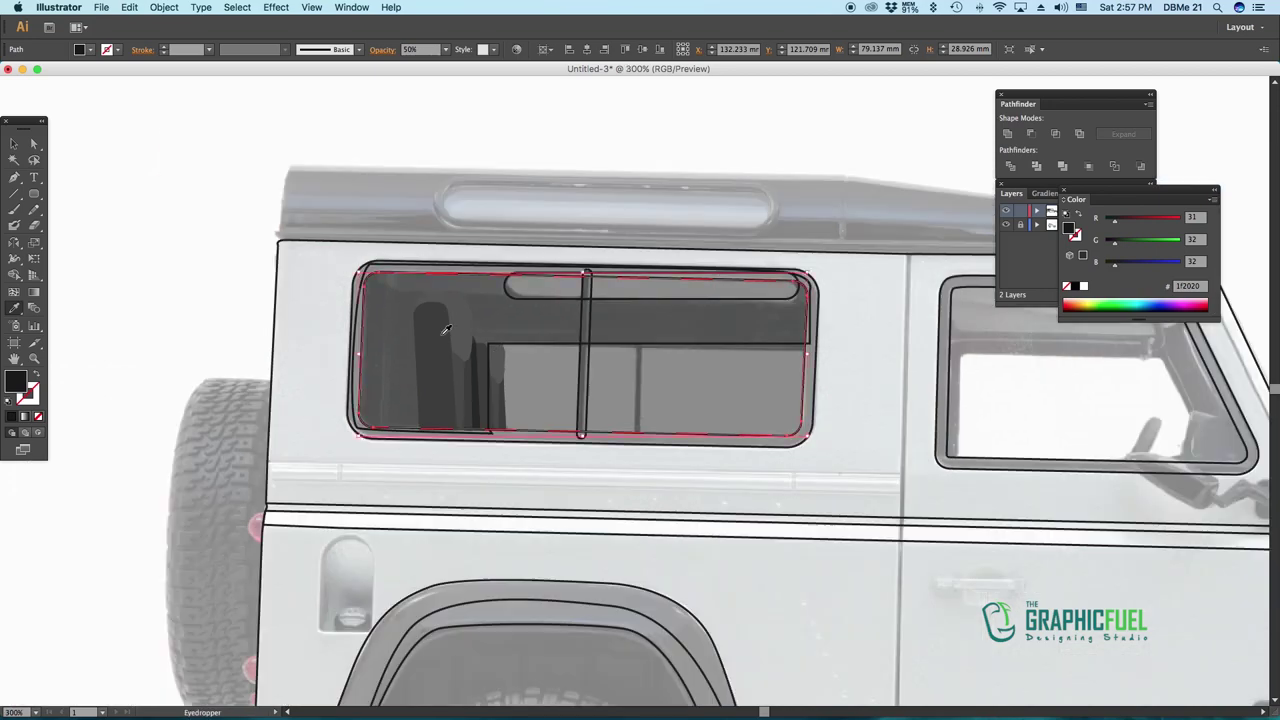
left_click(445, 49)
left_click(457, 208)
left_click(445, 49)
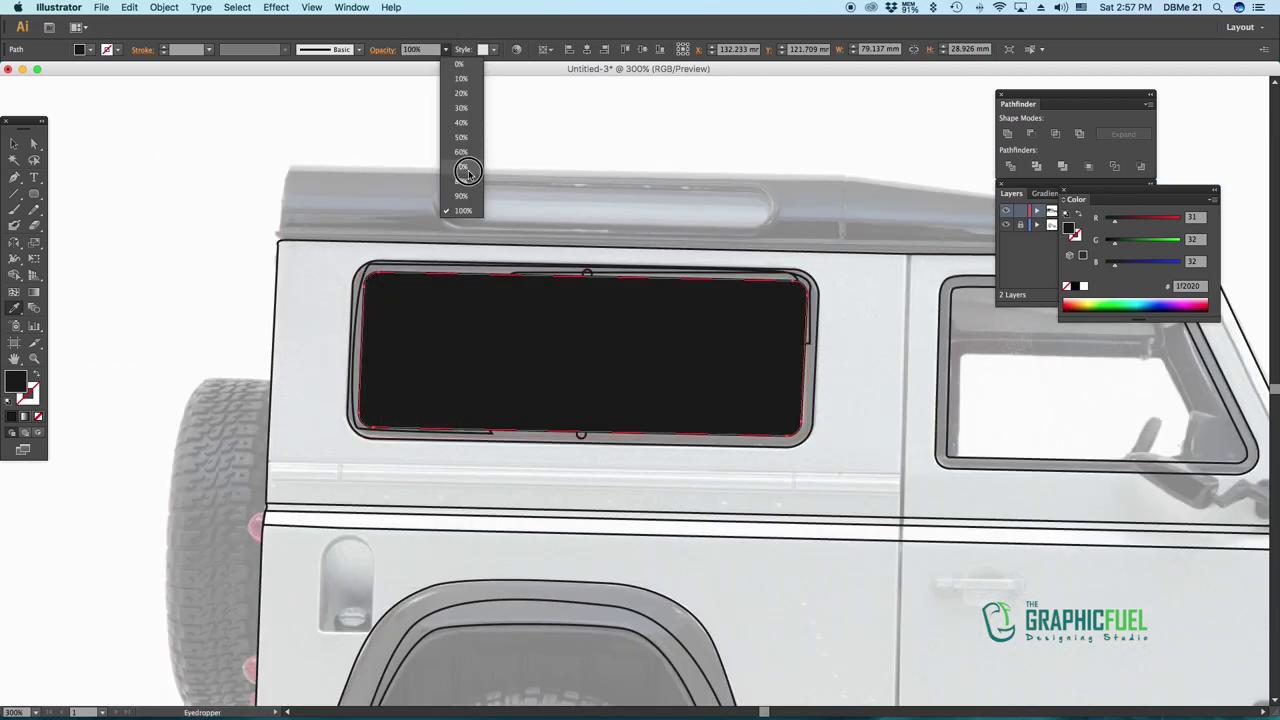
left_click(457, 166)
key("ctrl+shift+a")
Darken the window compound path's fill and give the outer frame a dark fill
left_click(630, 360)
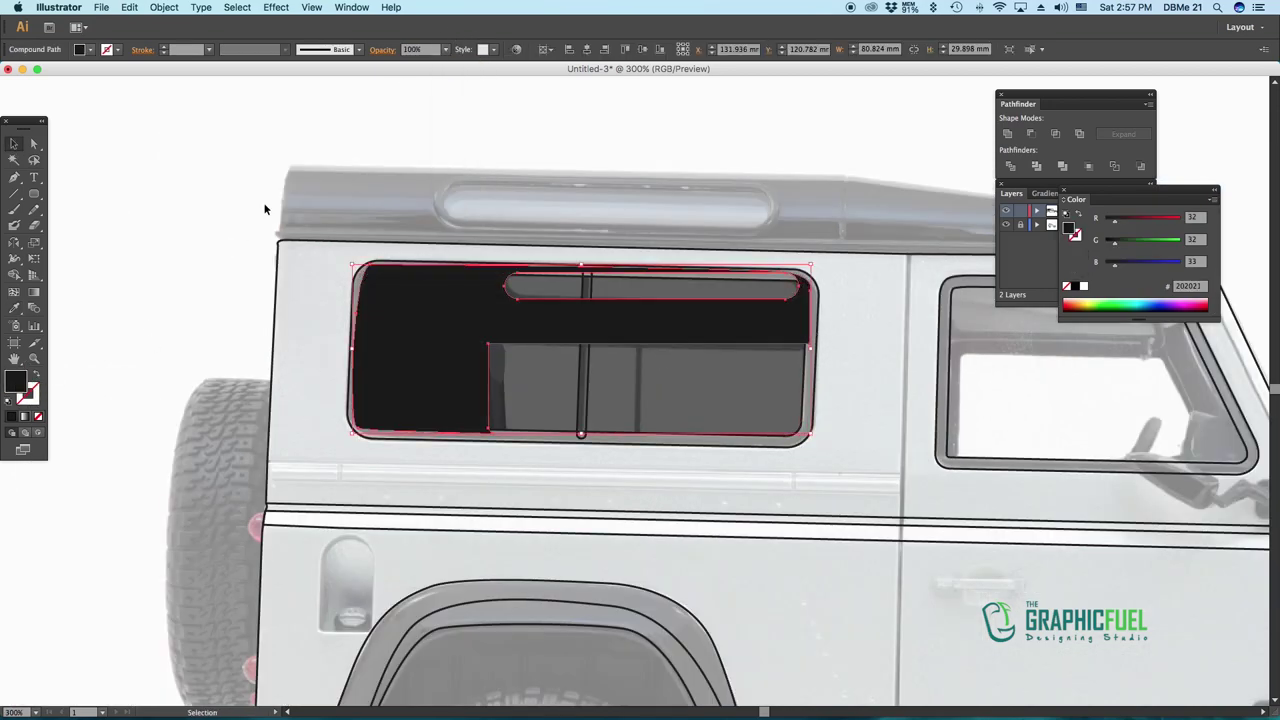
double_click(15, 381)
left_click(845, 399)
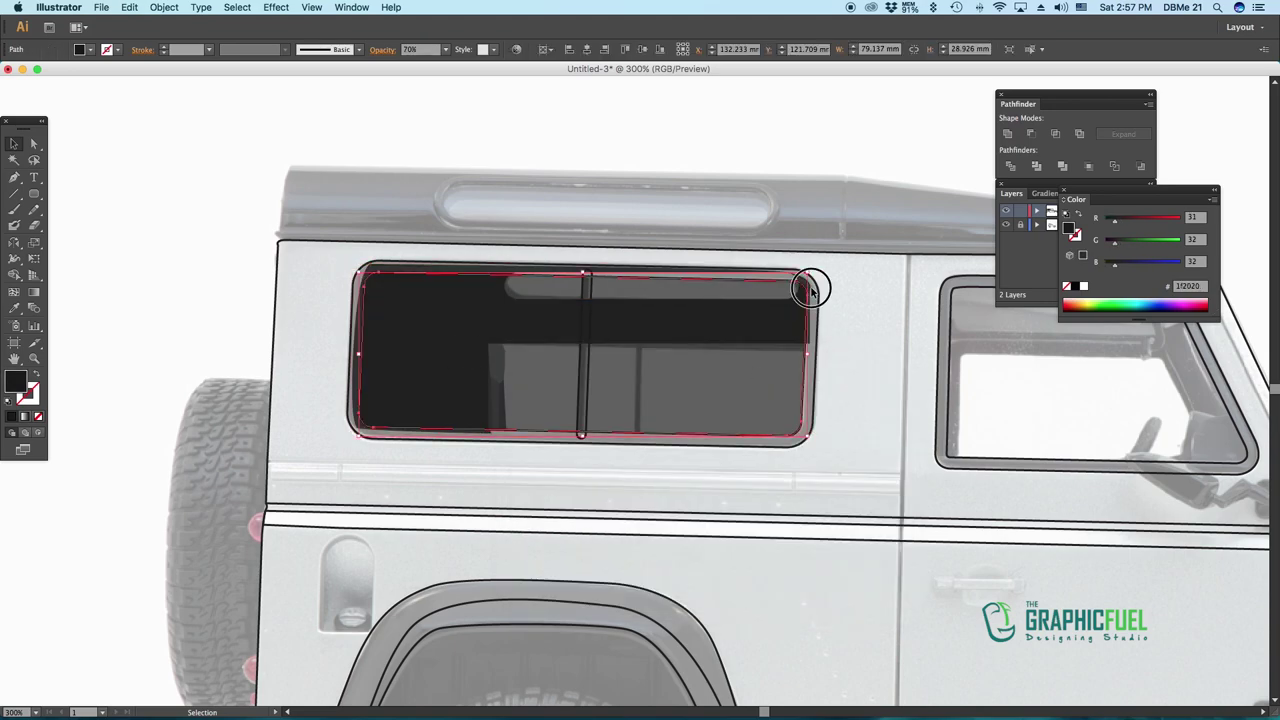
left_click(818, 356)
left_click(807, 364)
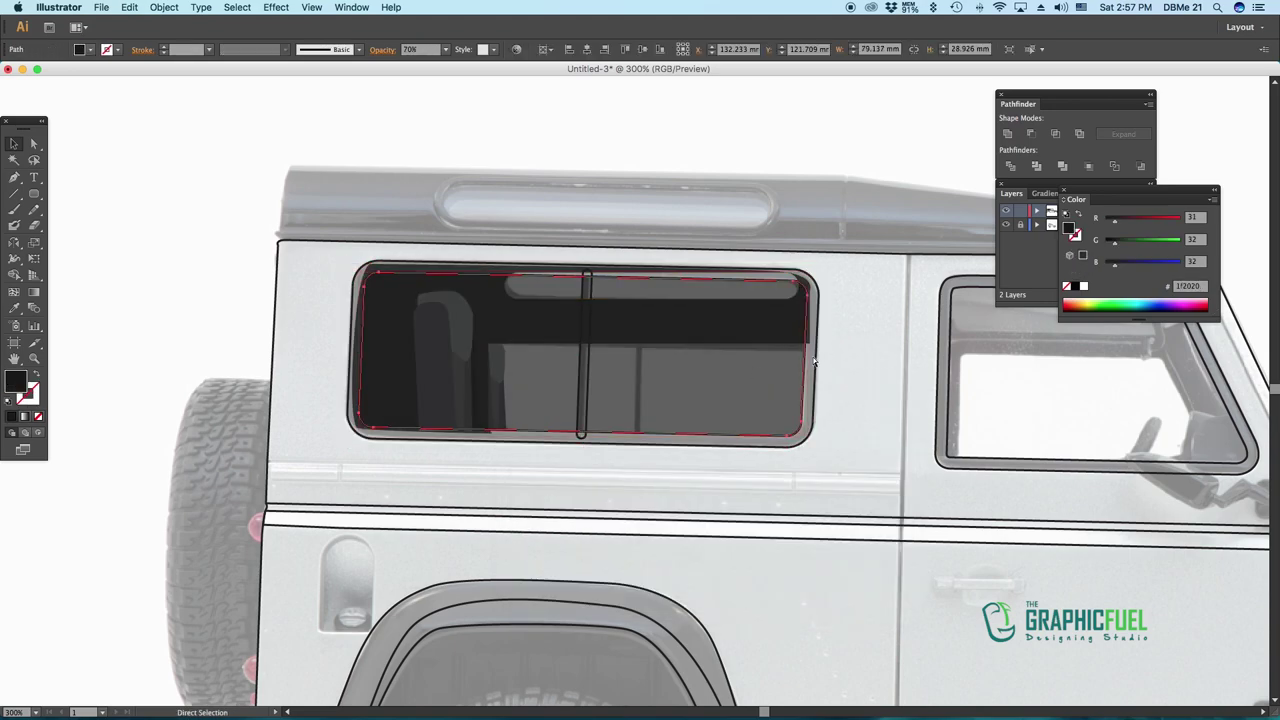
key("v")
left_click(814, 362)
double_click(15, 381)
type("0c0c0c")
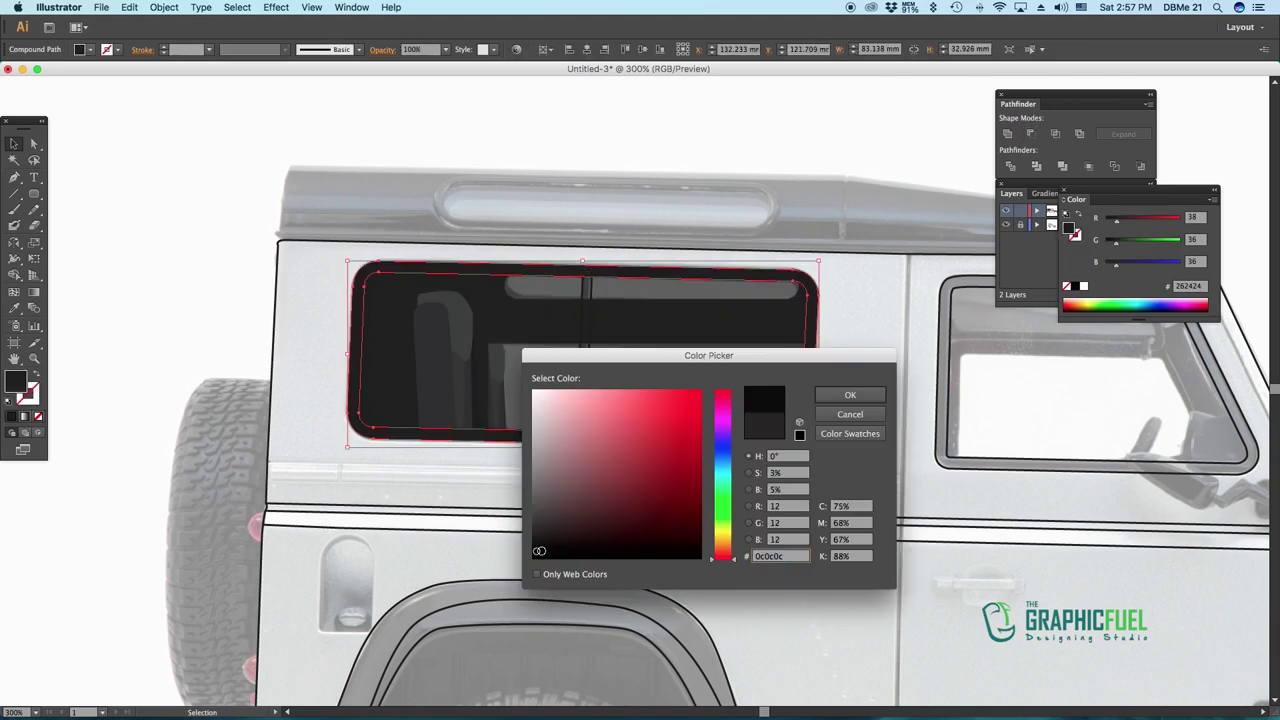
key("Return")
Draw a large ellipse over the window and select it together with the window
key("l")
mouse_move(392, 164)
left_mouse_down()
mouse_move(1205, 490)
mouse_move(1050, 337)
left_mouse_up()
left_click(914, 180, "shift")
Clip the ellipse to the window as a reflection band at 50% opacity
key("ctrl+7")
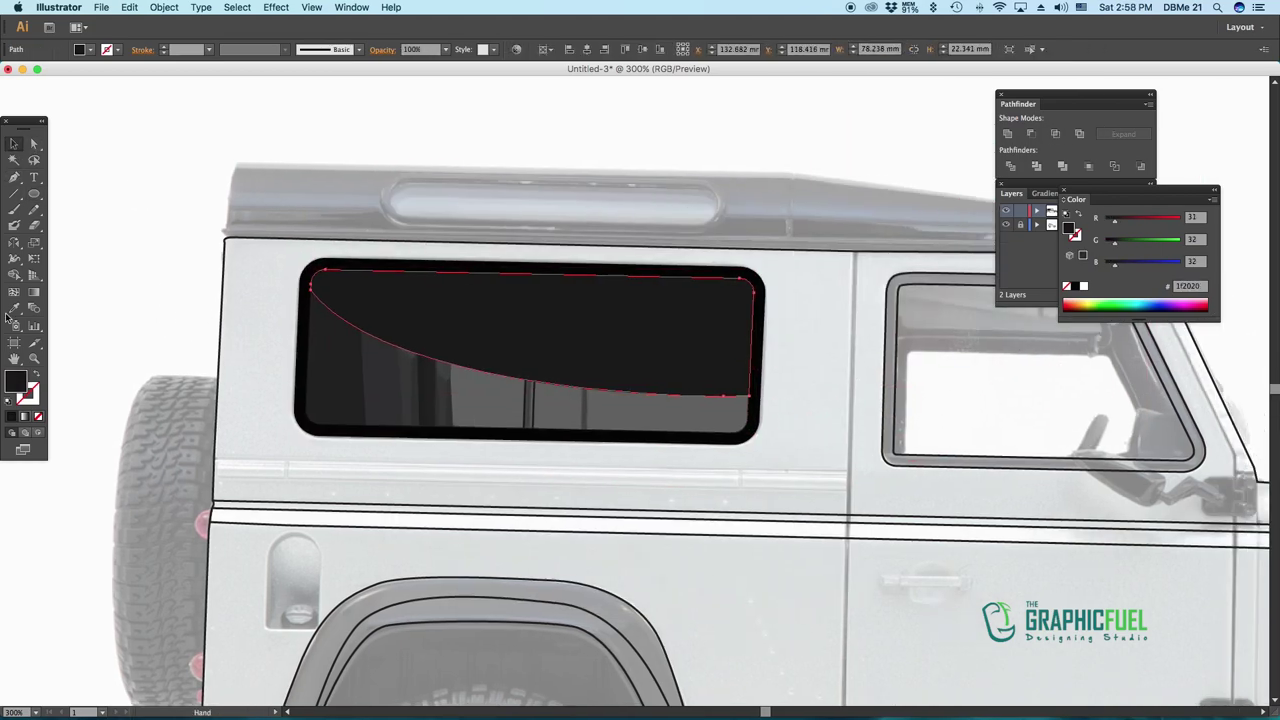
left_click_drag(1092, 204, 1075, 309)
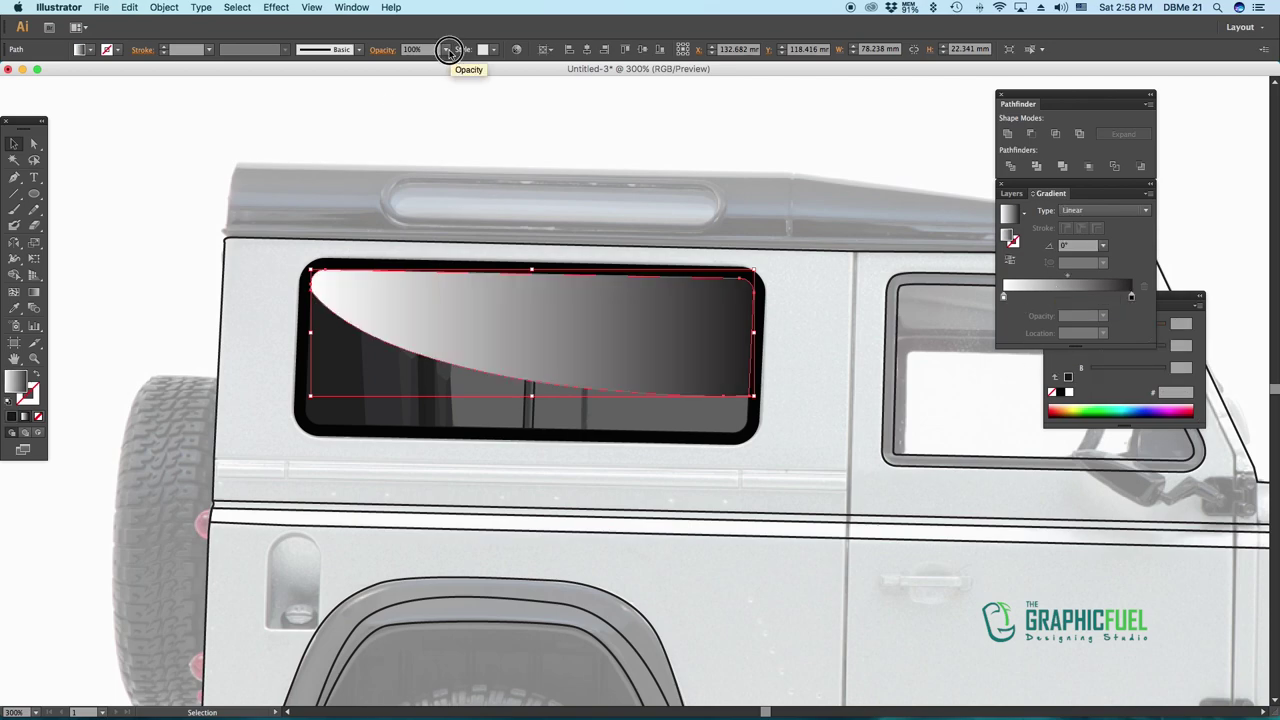
left_click(451, 128)
key("super+0")
key("super+plus")
key("super+plus")
key("super+plus")
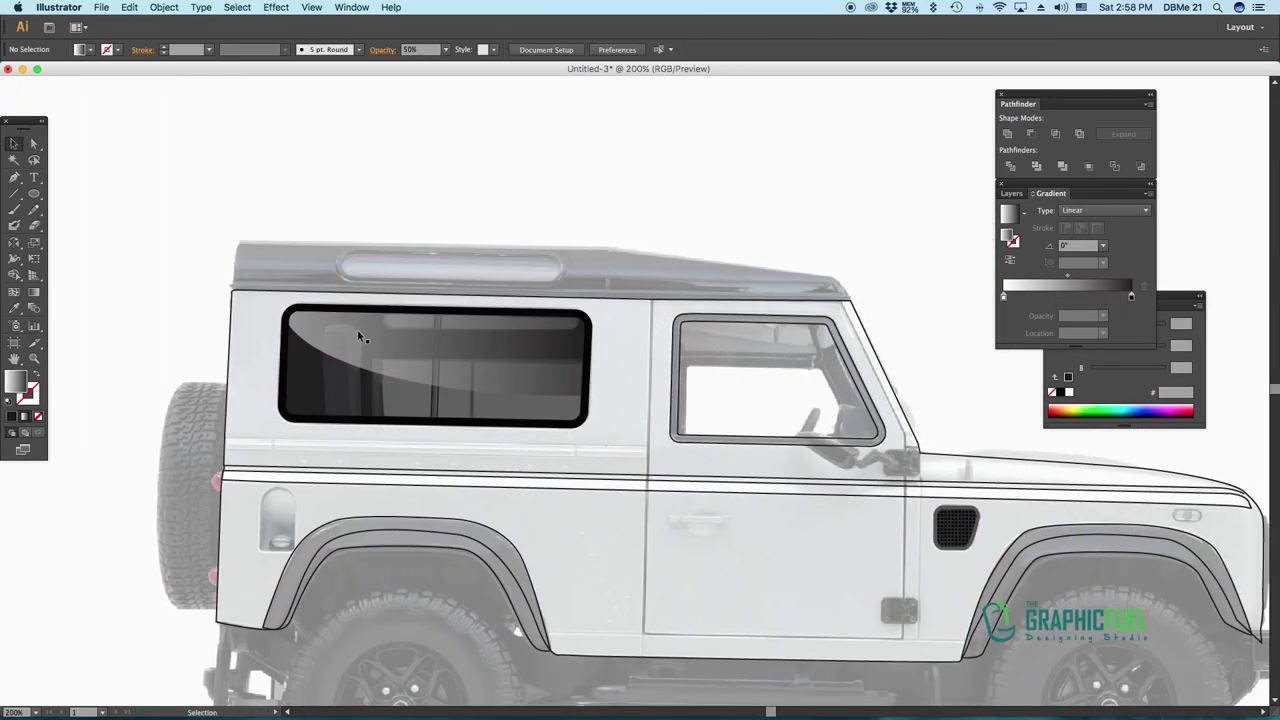
Straighten the reflection's curved lower edge into a diagonal line
left_click(493, 382)
left_click_drag(348, 354, 436, 375)
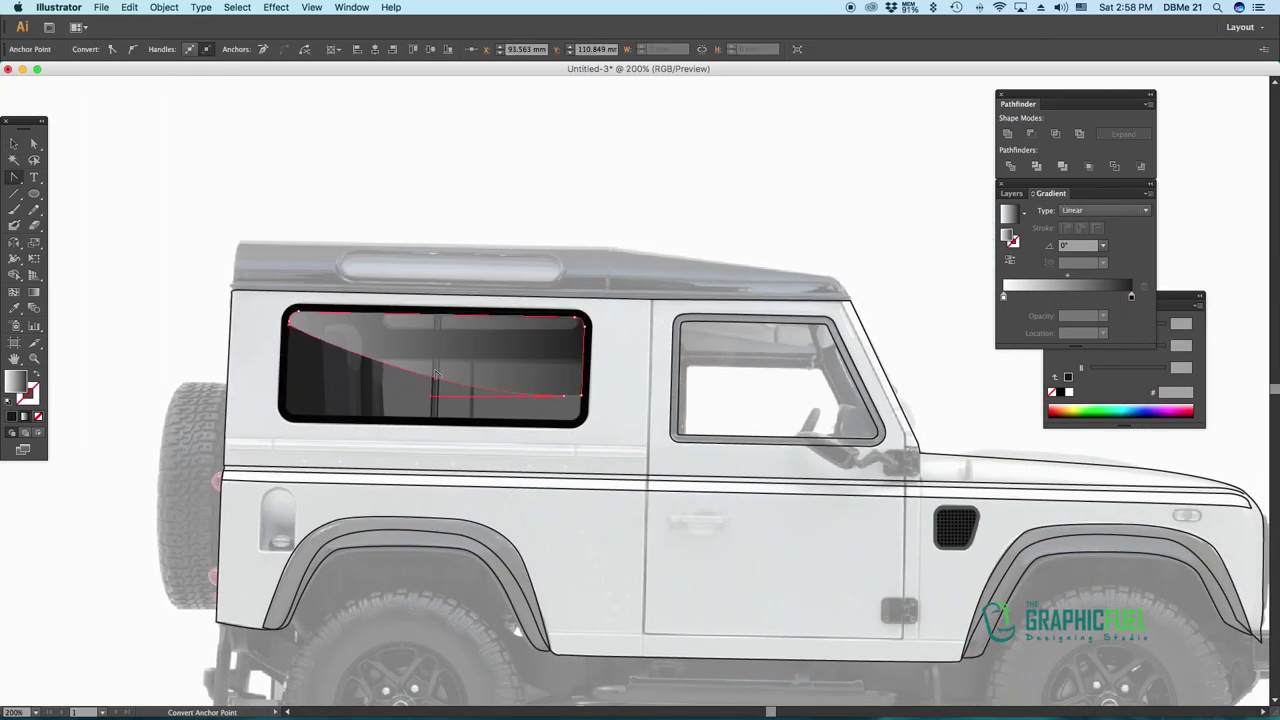
left_click(578, 397)
key("v")
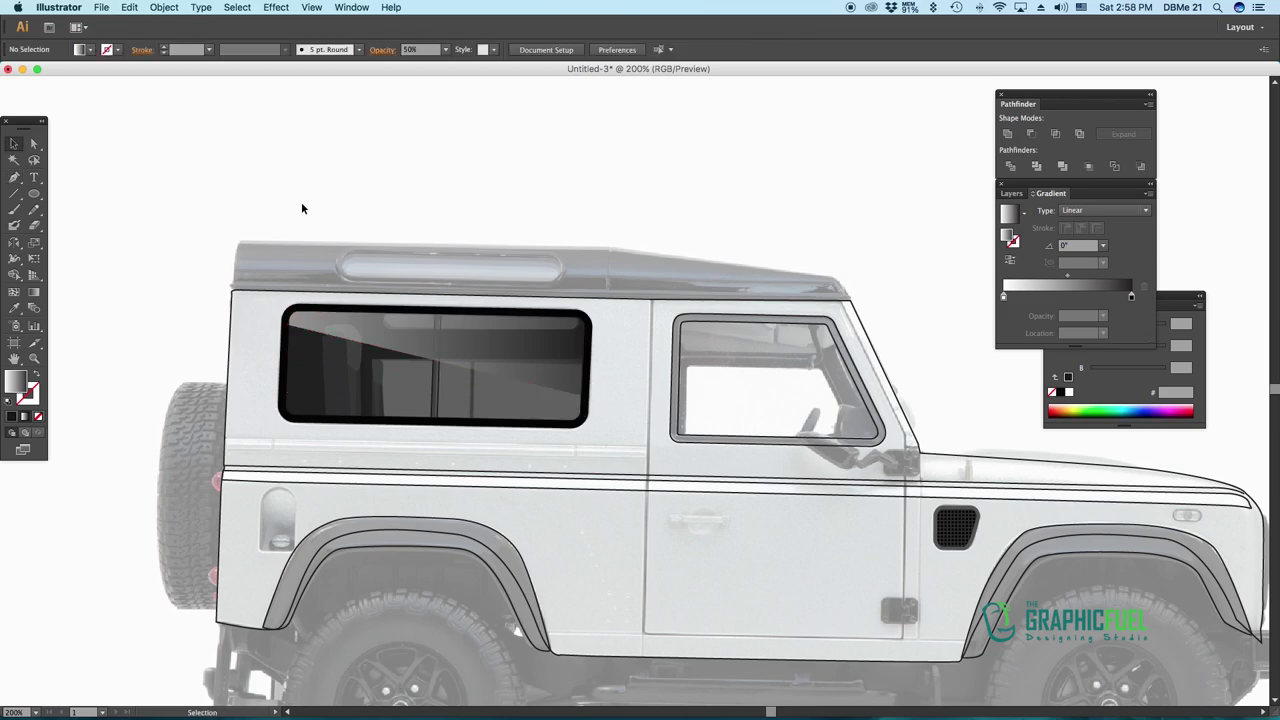
key("super+0")
key("super+plus")
key("super+plus")
key("super+plus")
Angle the reflection's white-to-black gradient to -113.8° diagonally across the glass
key("g")
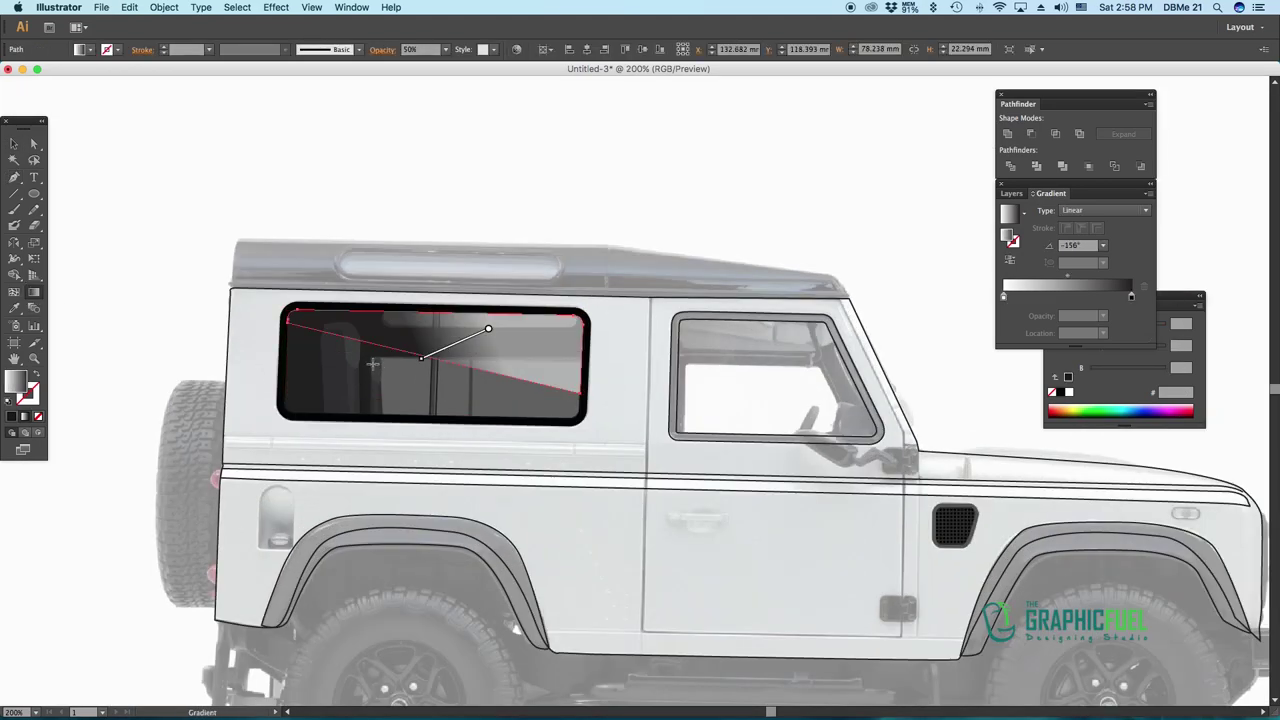
left_click_drag(471, 266, 400, 423)
left_click(241, 192)
scroll(514, 280, "right", 3)
scroll(514, 280, "right", 3)
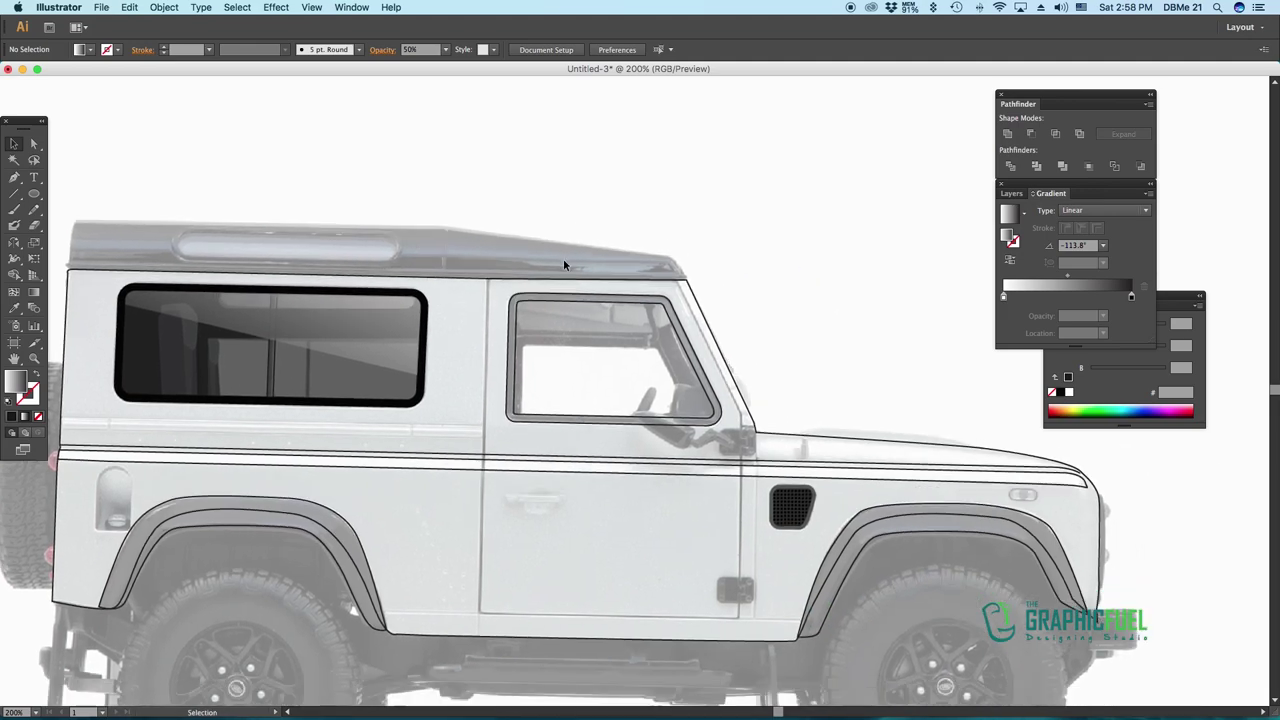
key("super+plus")
left_click(547, 310)
scroll(547, 310, "right", 3)
key("super+shift+a")
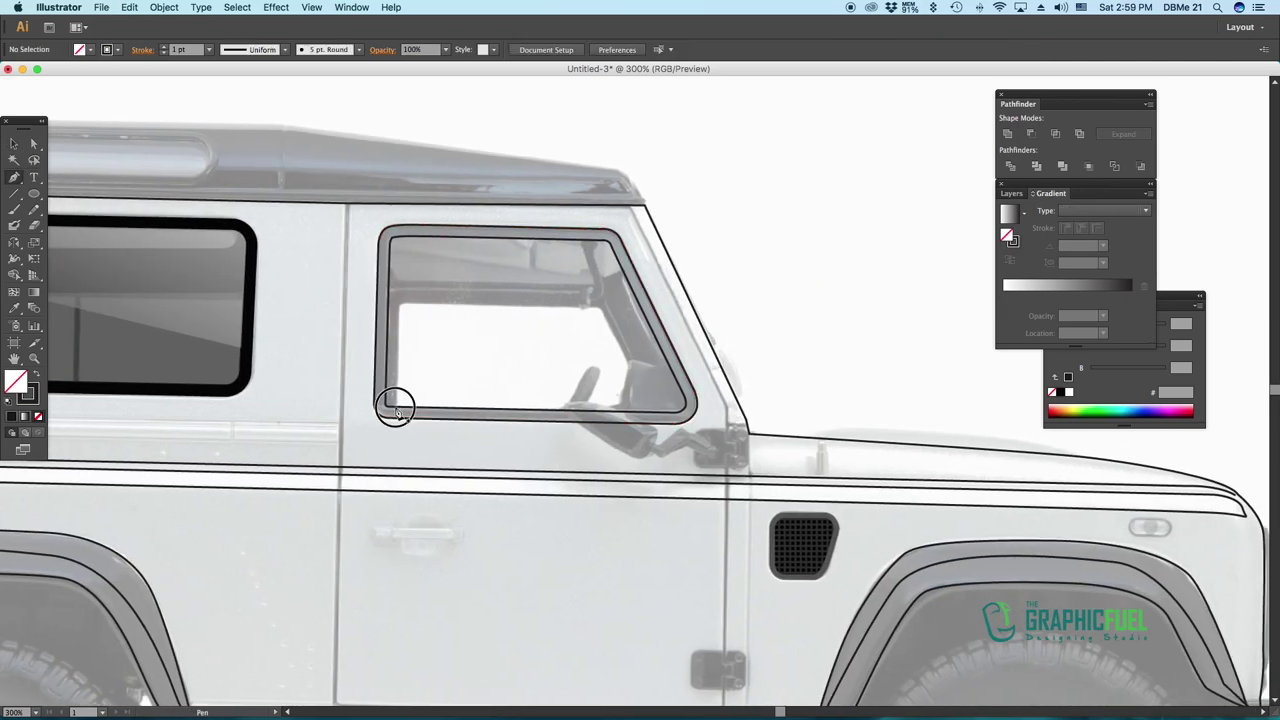
Pen-trace the front window's top strip and inner A-pillar outline
left_click(396, 407)
left_click(397, 310)
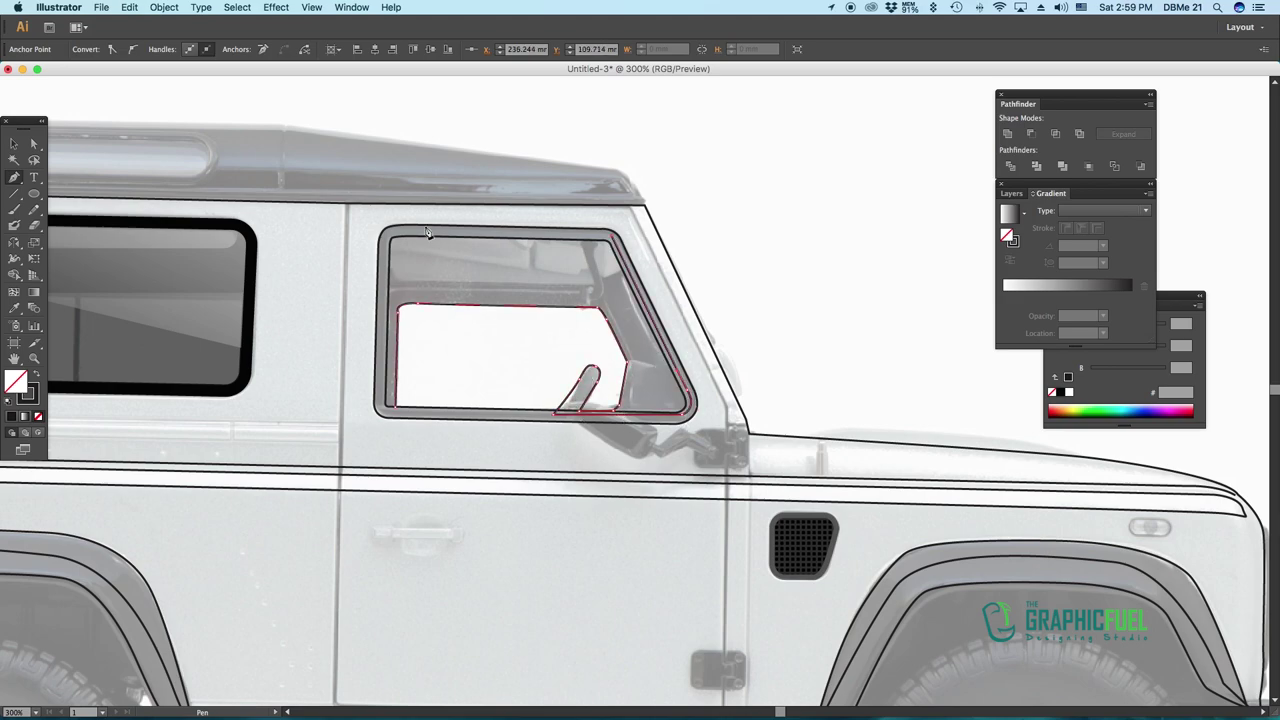
left_click(383, 297)
left_click(584, 241)
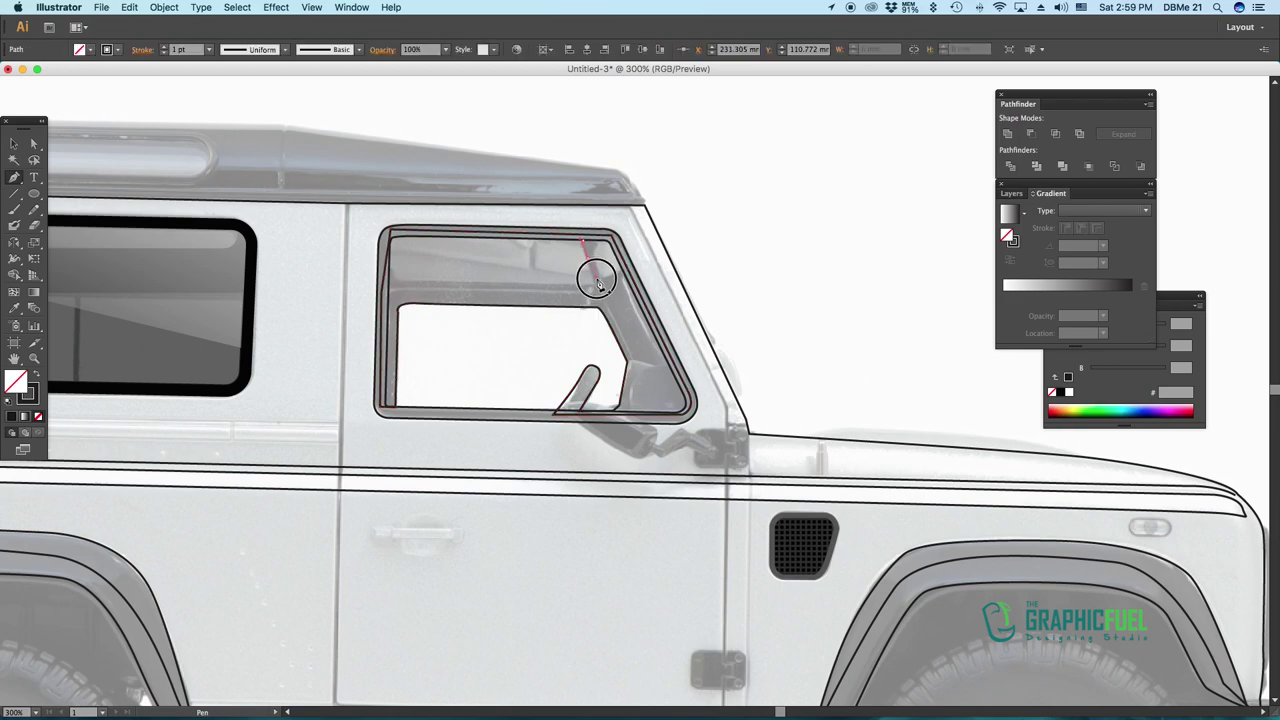
left_click(589, 298)
scroll(655, 362, "down", 2)
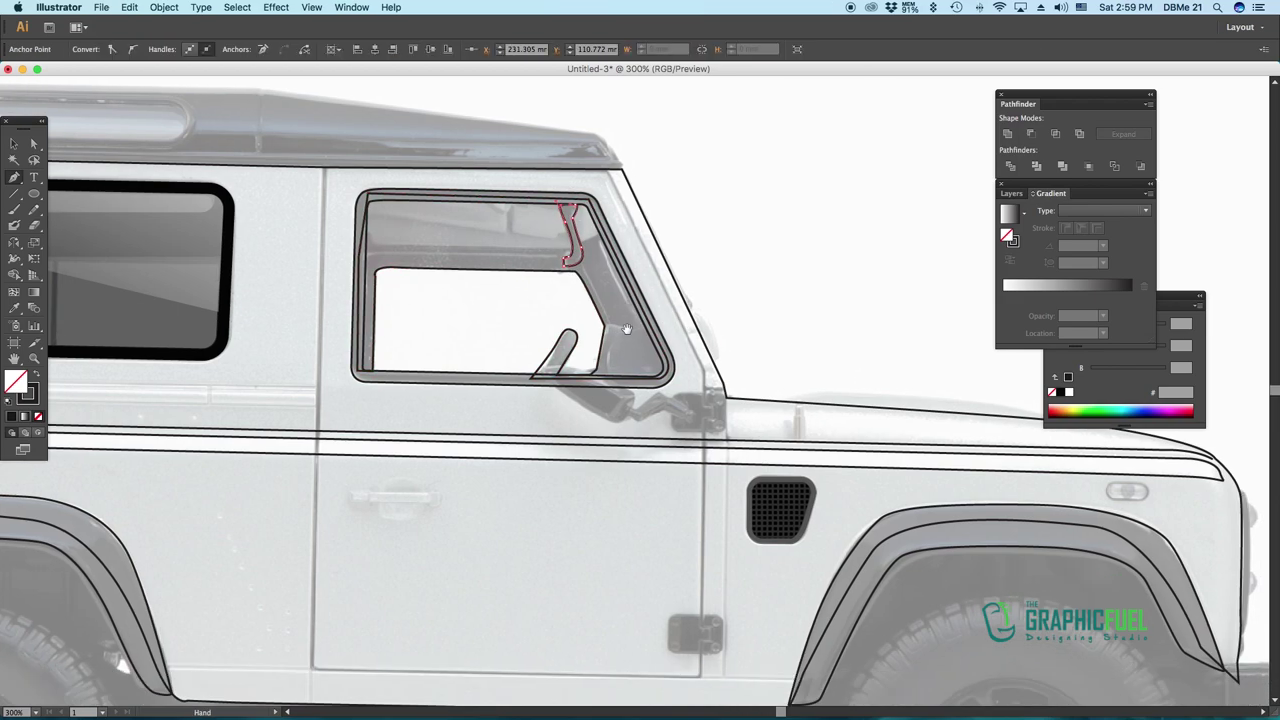
left_click(640, 328)
left_click(582, 242)
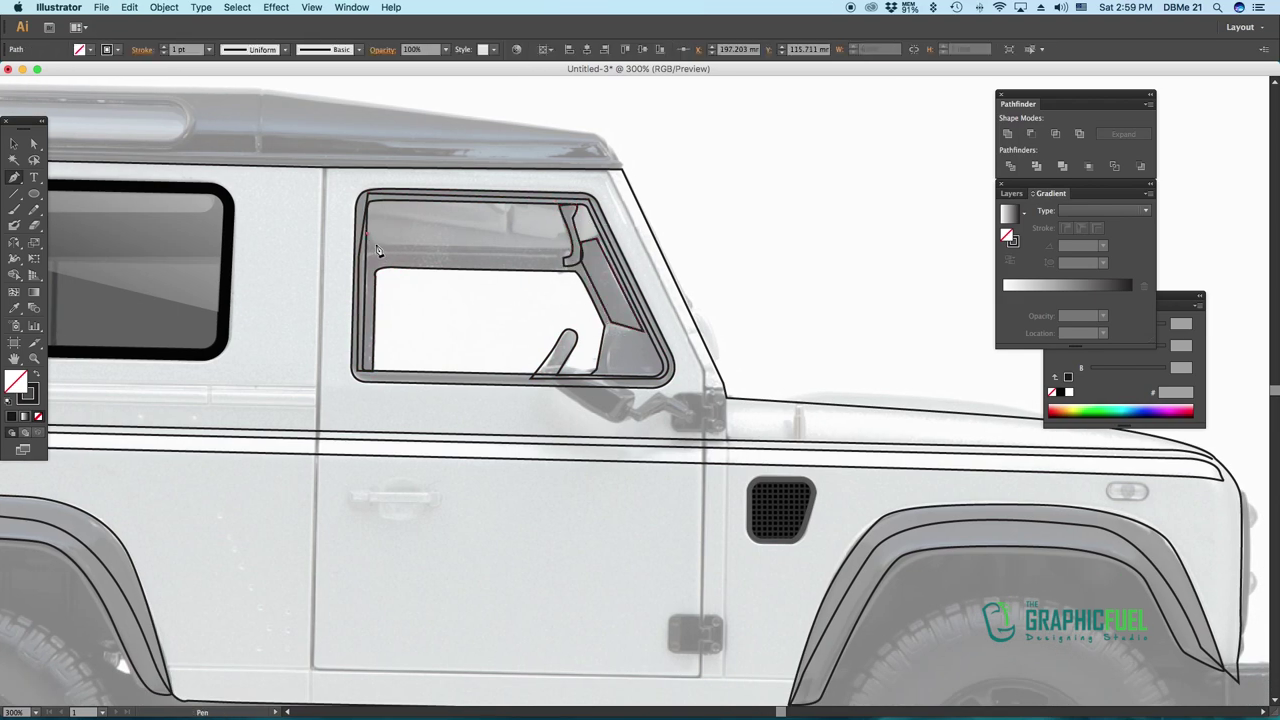
Fill the top strip and window frame black, then set the top strip grey
left_click(900, 545)
key("v")
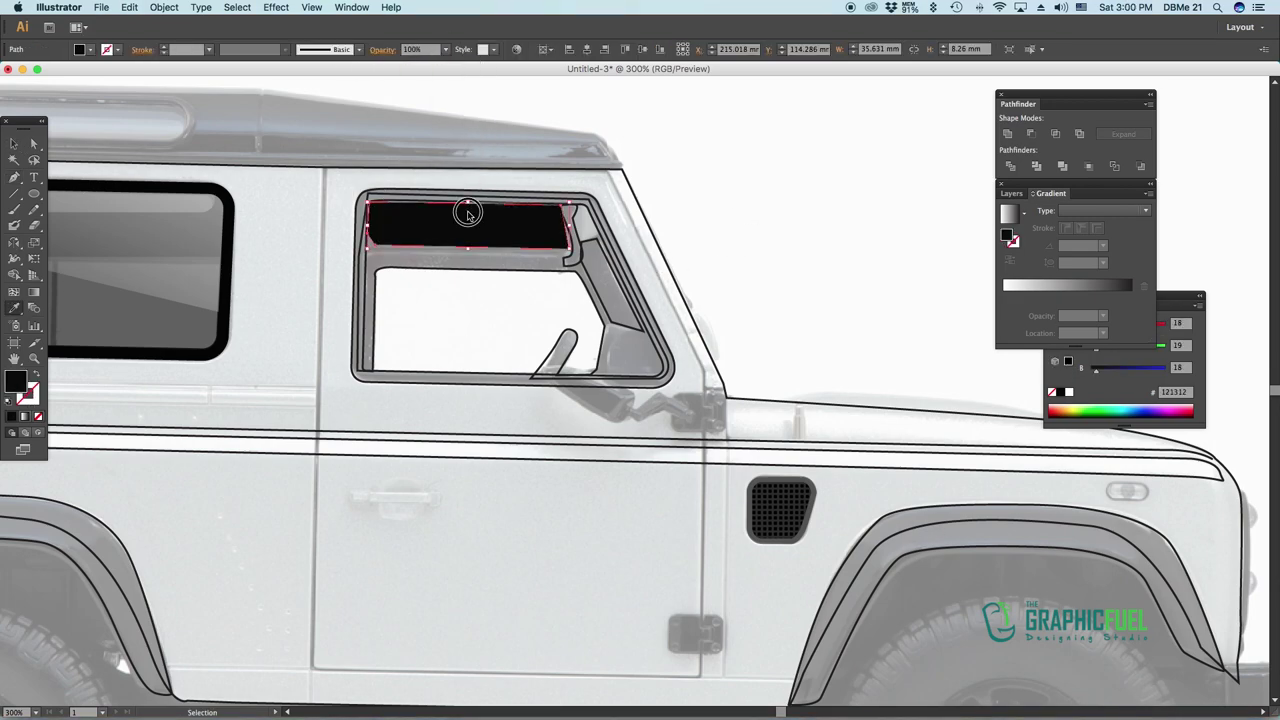
left_click(357, 290)
key("i")
left_click(460, 232)
key("v")
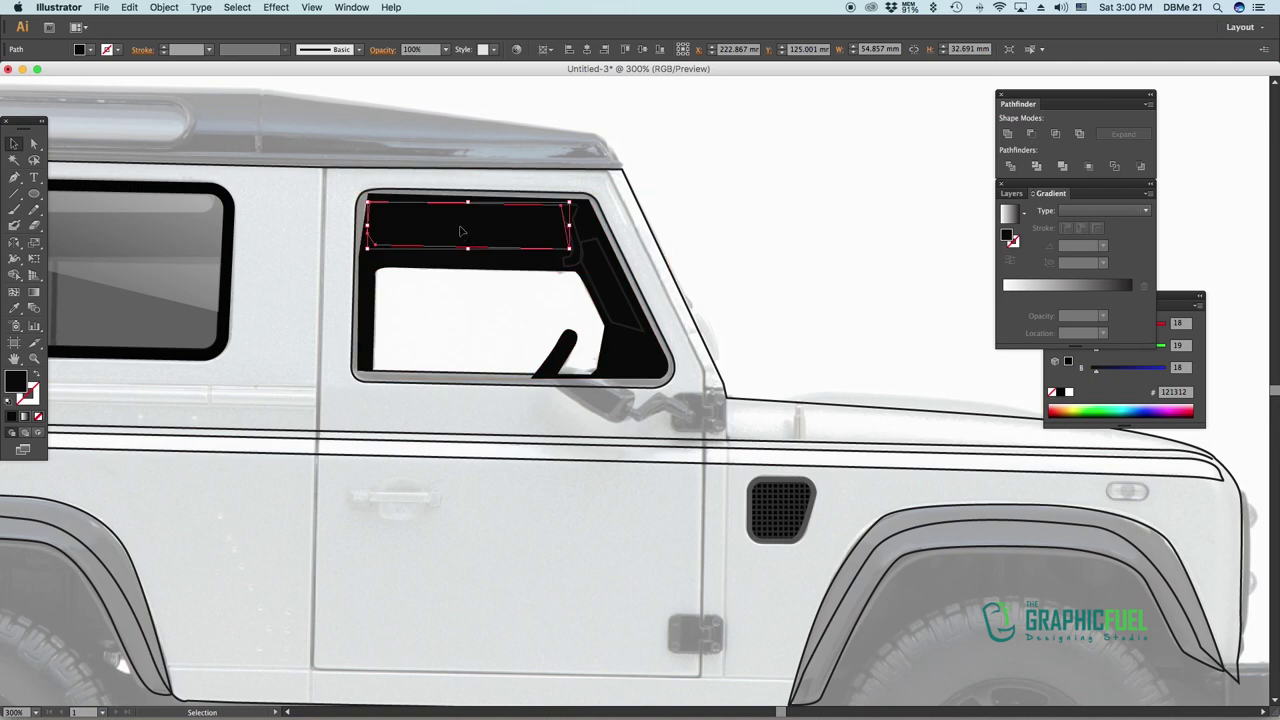
double_click(20, 378)
left_click(843, 400)
Give the A-pillar the same grey and fill the window glass black at 70% opacity
left_click(580, 243)
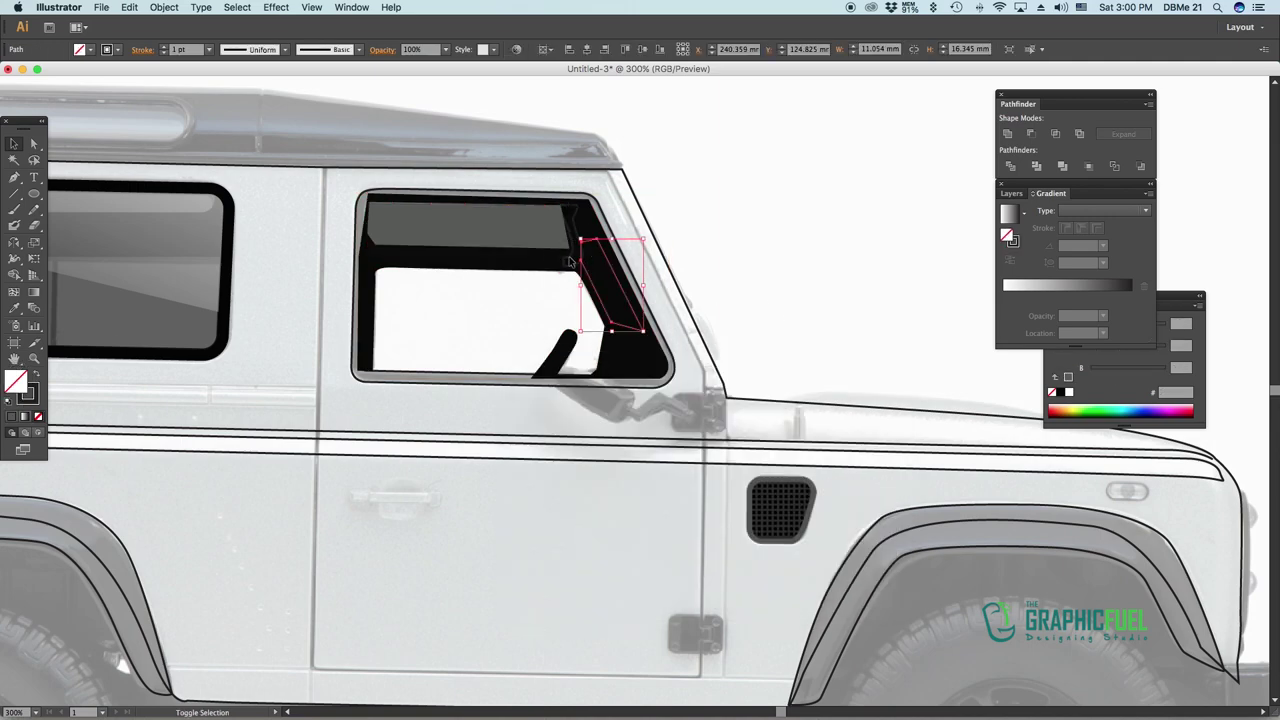
key("i")
left_click(400, 229)
key("v")
left_click(669, 363)
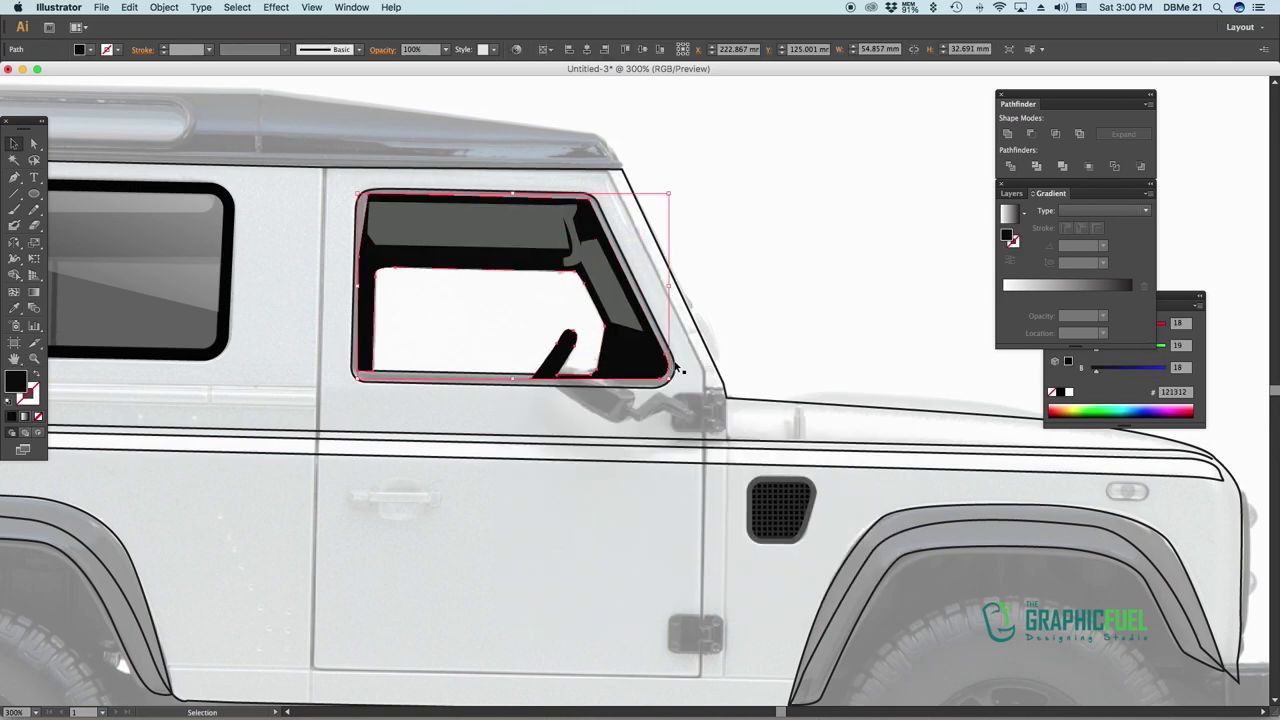
left_click(437, 337)
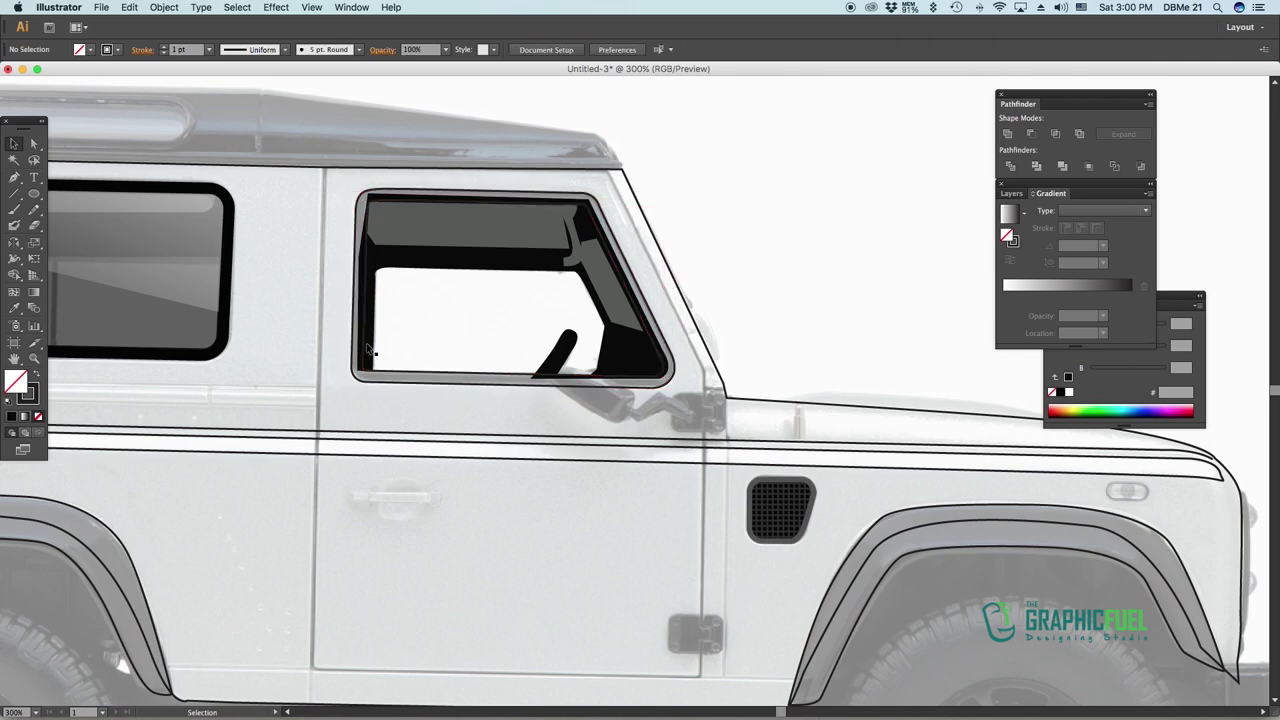
left_click(450, 376)
left_click(17, 311)
Darken the front door glass and merge a diagonal reflection polygon into it
left_click(214, 297)
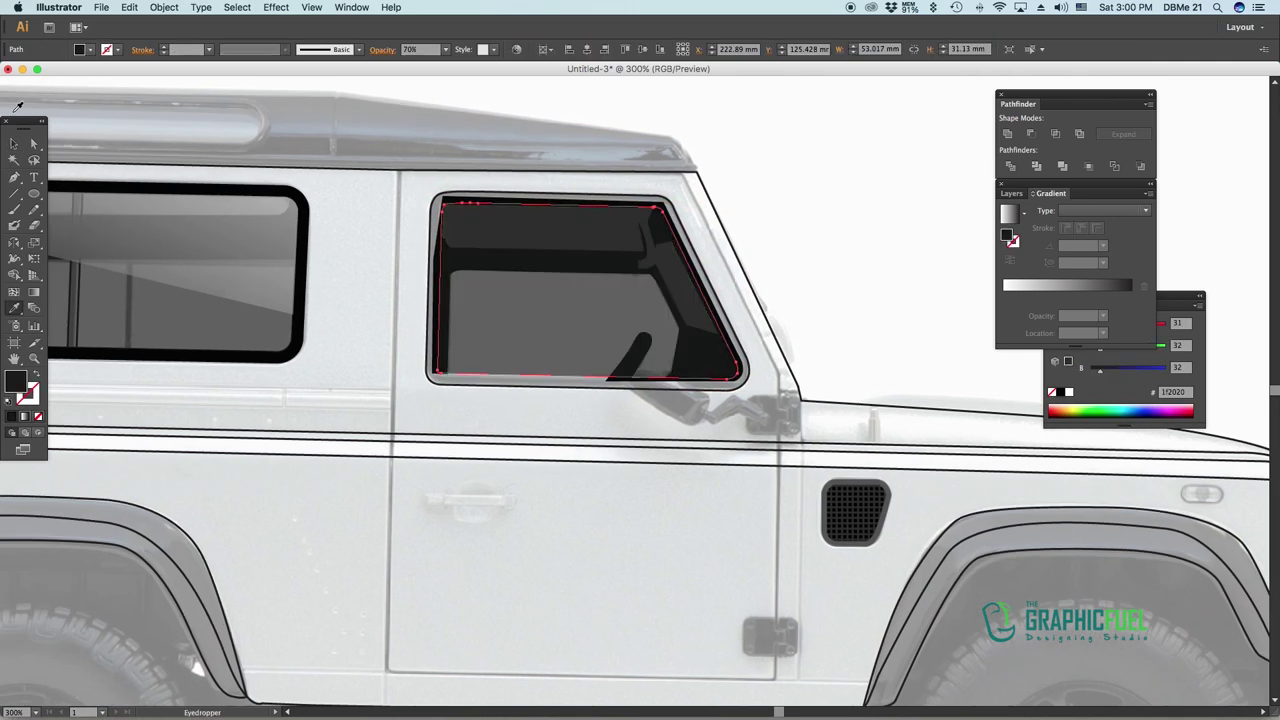
key("v")
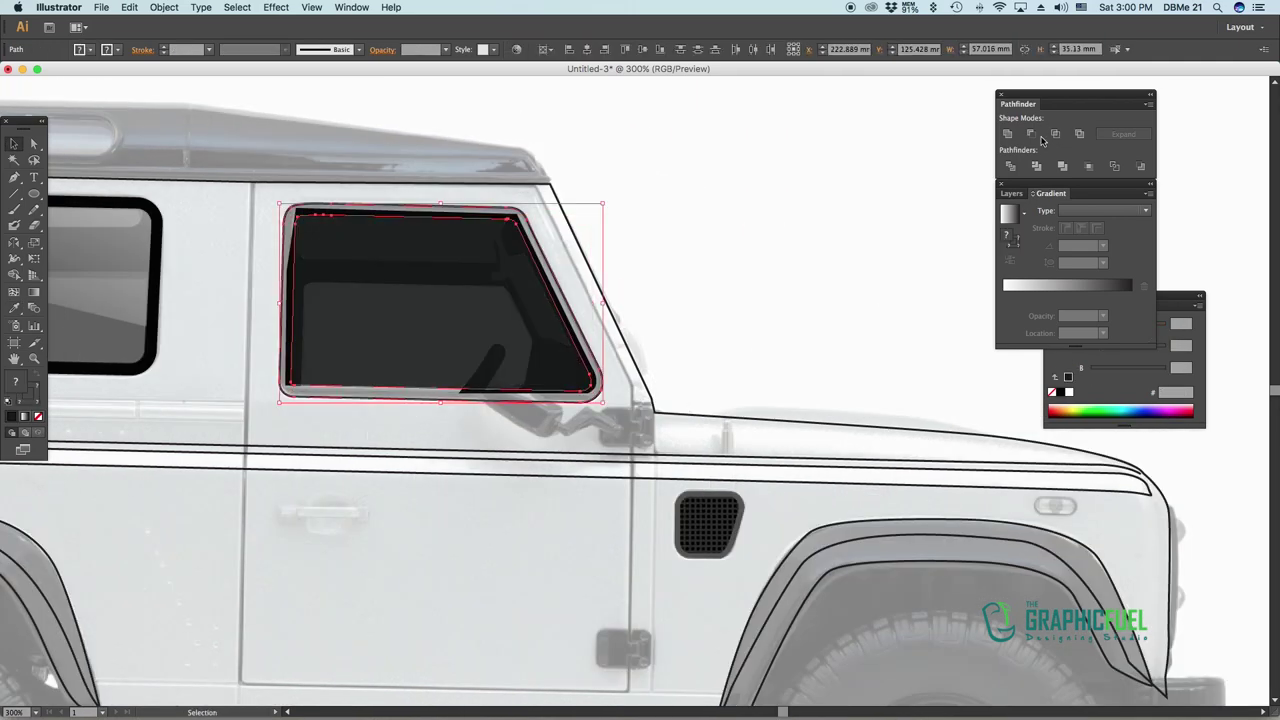
left_click(234, 277)
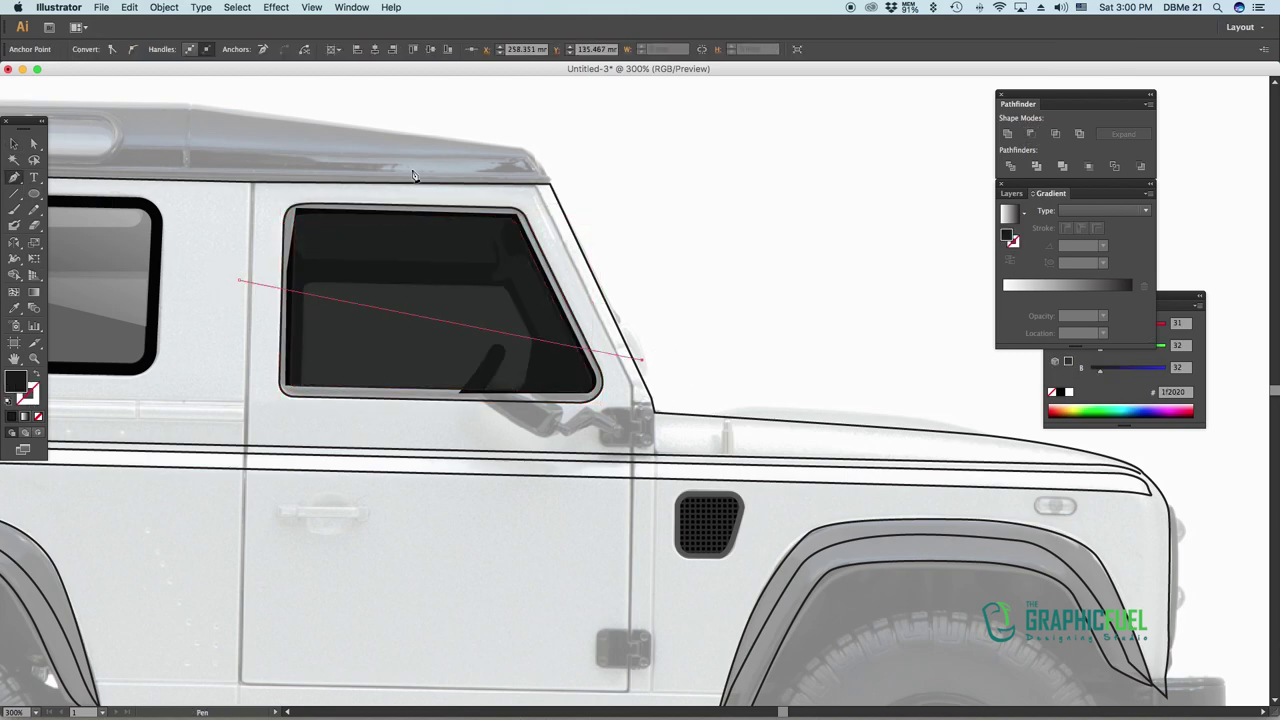
left_click(600, 386)
left_click(640, 350)
left_click(502, 177)
left_click(246, 194)
left_click(234, 277)
Eyedropper the grey gradient onto the glass and a thick black surround around it
key("i")
left_click(115, 340)
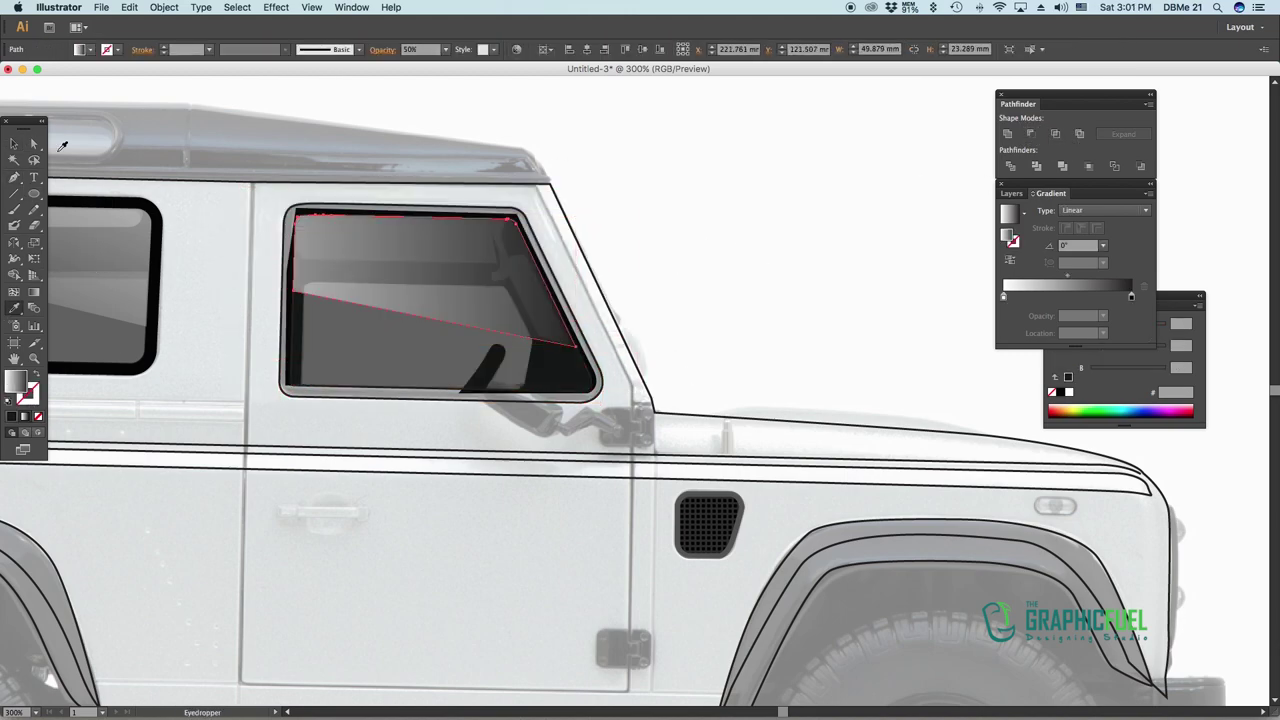
left_click(303, 400, "super")
left_click(104, 367)
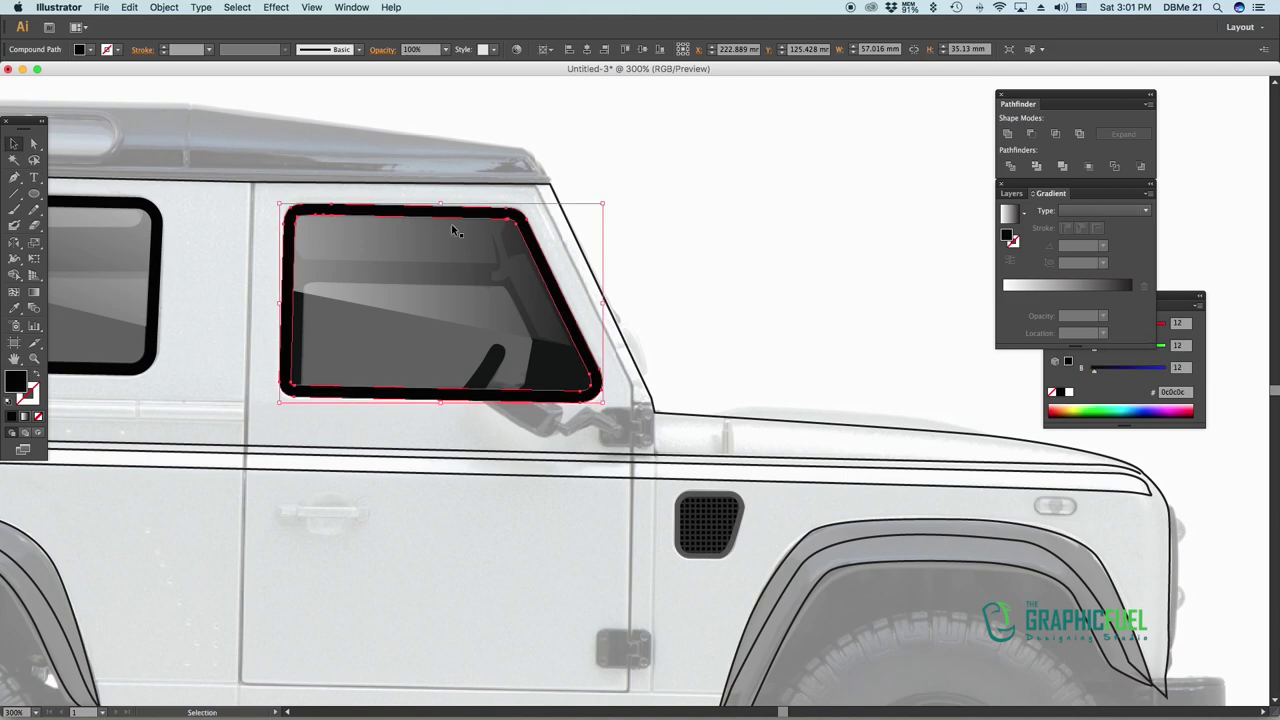
Compare the front door window with the rear side window, zoomed out to the whole vehicle
left_click(288, 212)
scroll(178, 278, "left", 5)
left_click(178, 278)
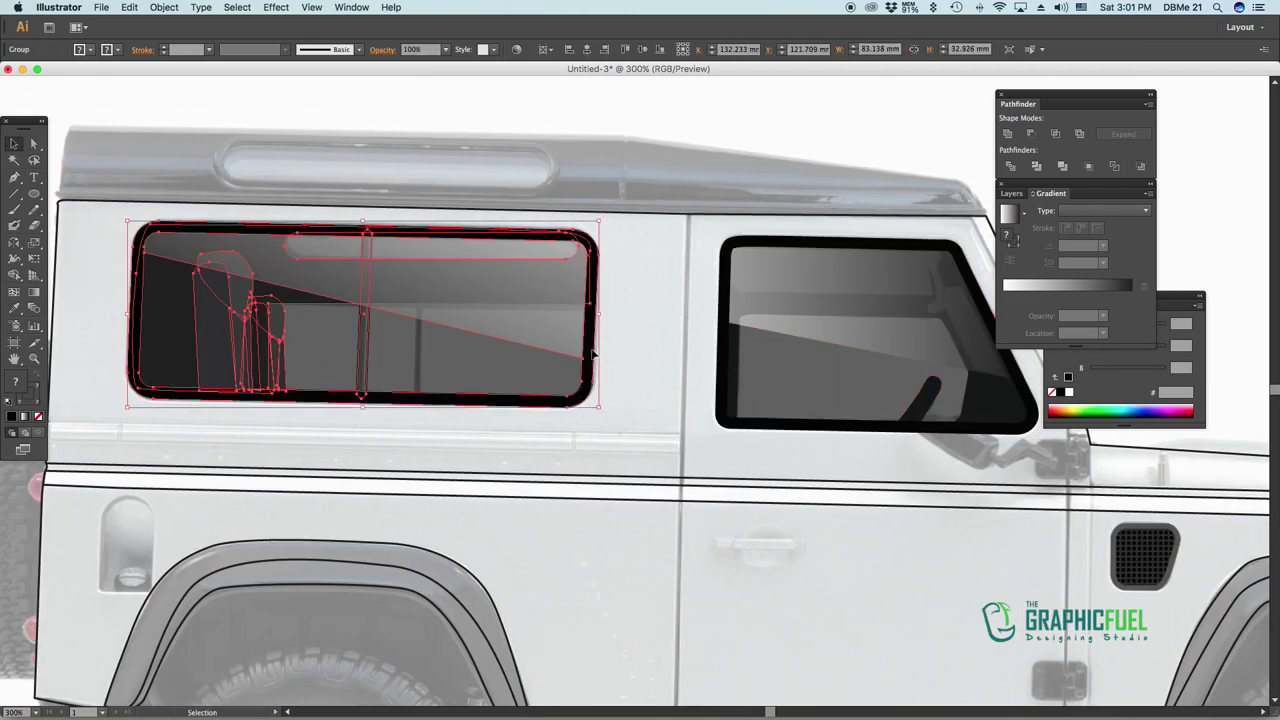
key("super+minus")
key("super+minus")
left_click(537, 337)
Set the belt line's stroke weight to 3 pt
key("i")
key("v")
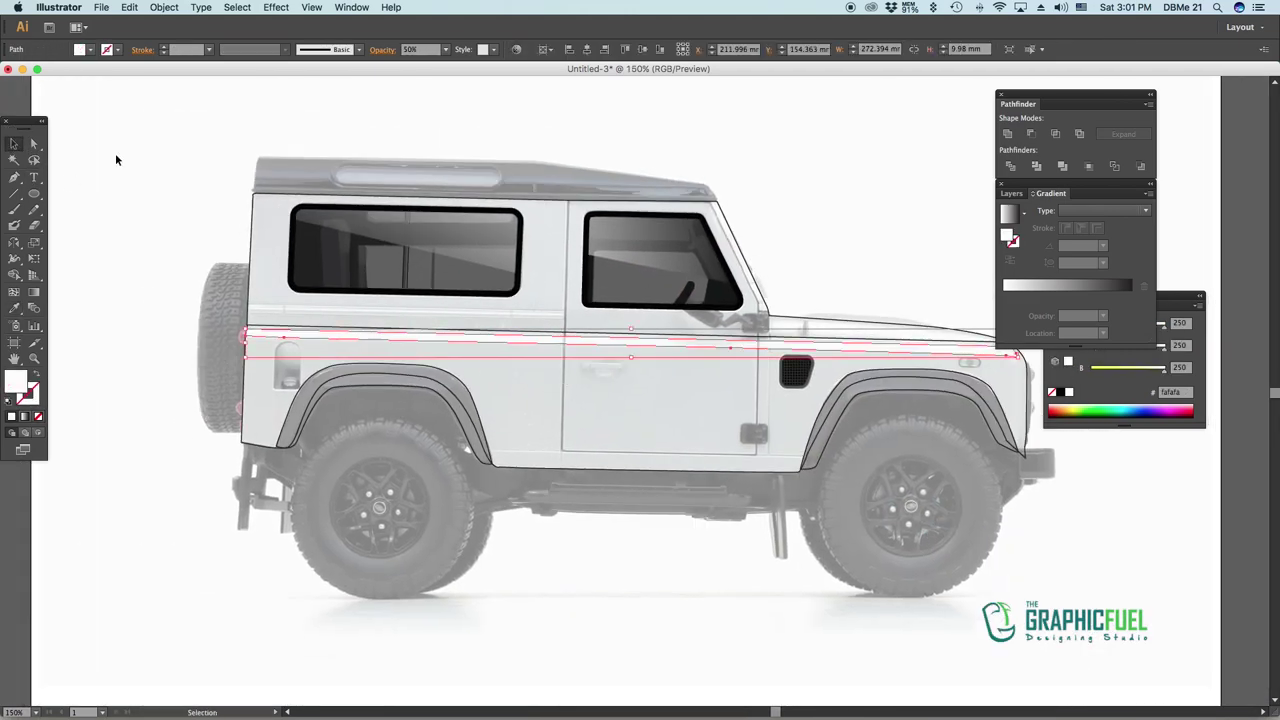
key("super+plus")
key("super+plus")
left_click(209, 49)
left_click(228, 147)
left_click(142, 49)
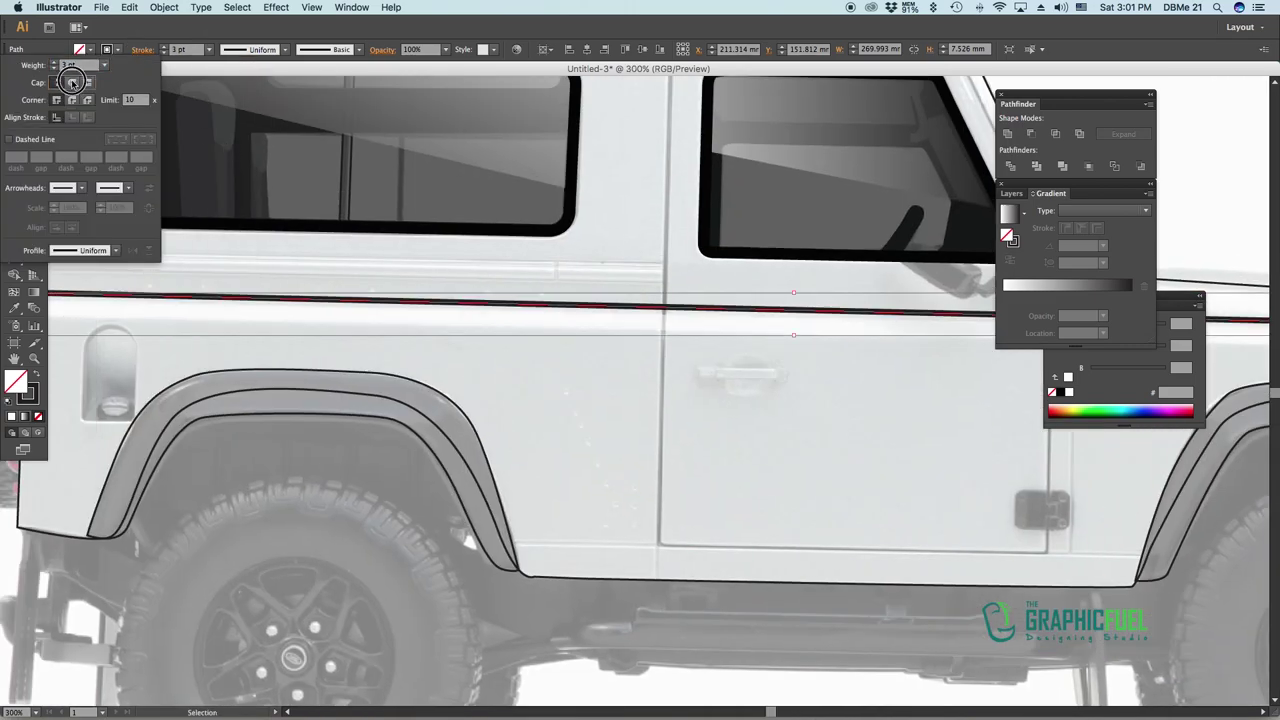
Expand the 3 pt belt line stroke into an outlined shape
left_click(201, 7)
left_click(190, 134)
left_click(684, 576)
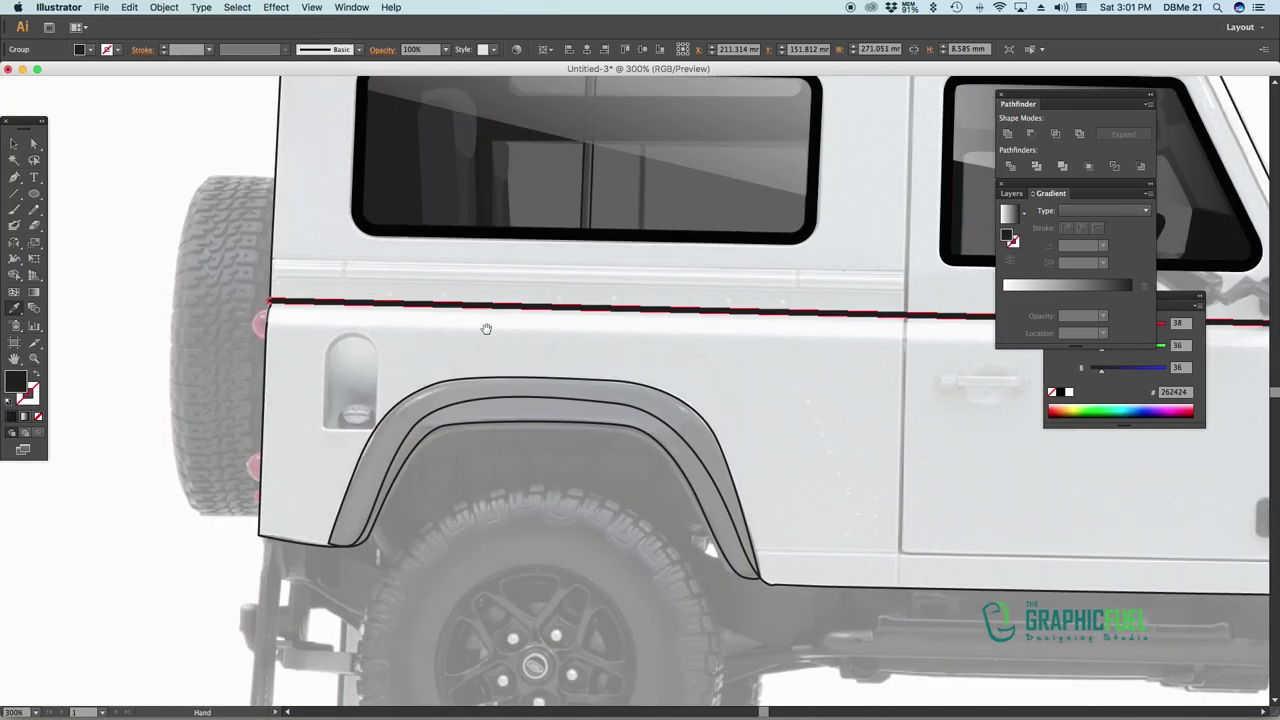
left_click(273, 321)
scroll(278, 247, "right", 4)
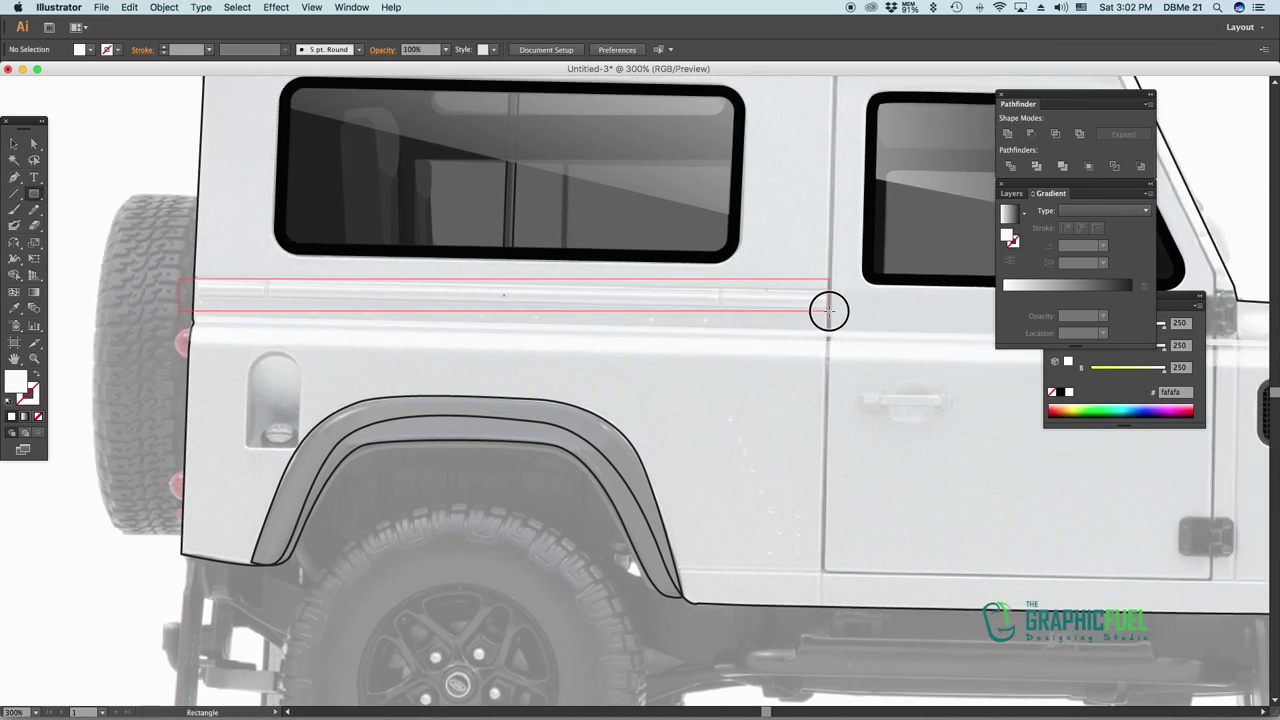
Raise the belt-line strip's left end point to follow the body
left_click(829, 309)
left_click(33, 143)
left_click_drag(183, 300, 181, 285)
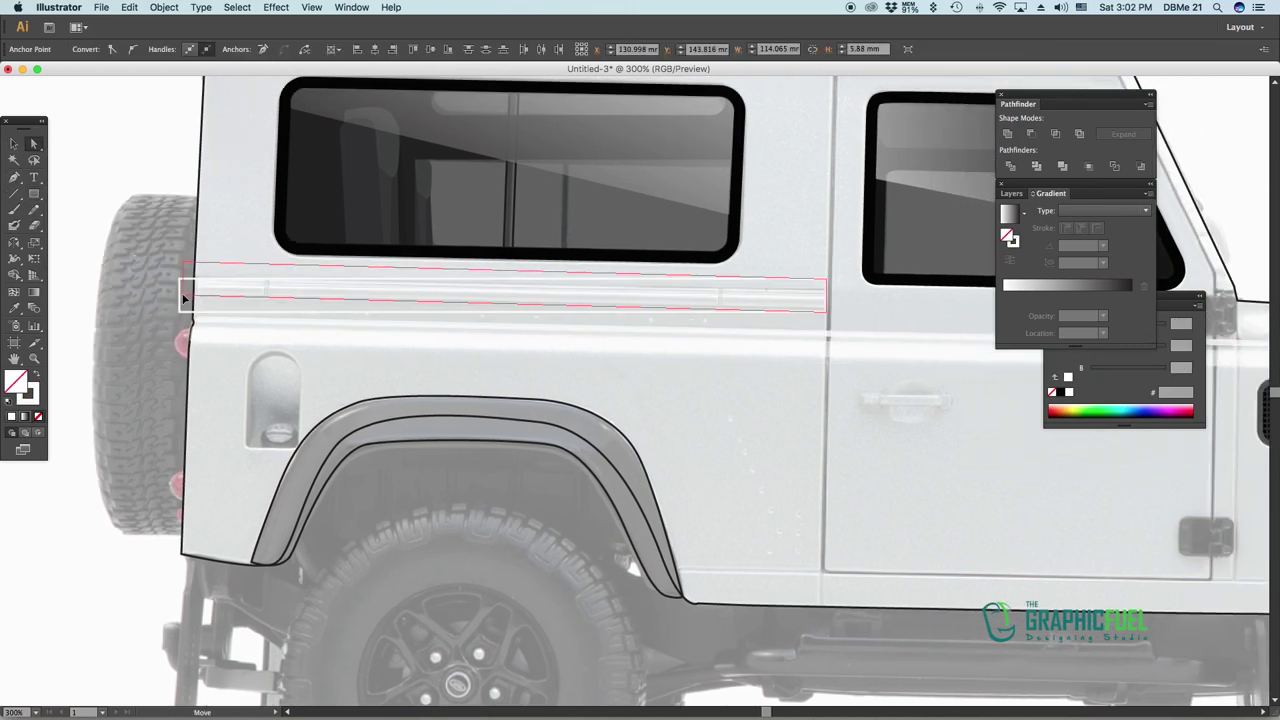
left_click(829, 306)
key("v")
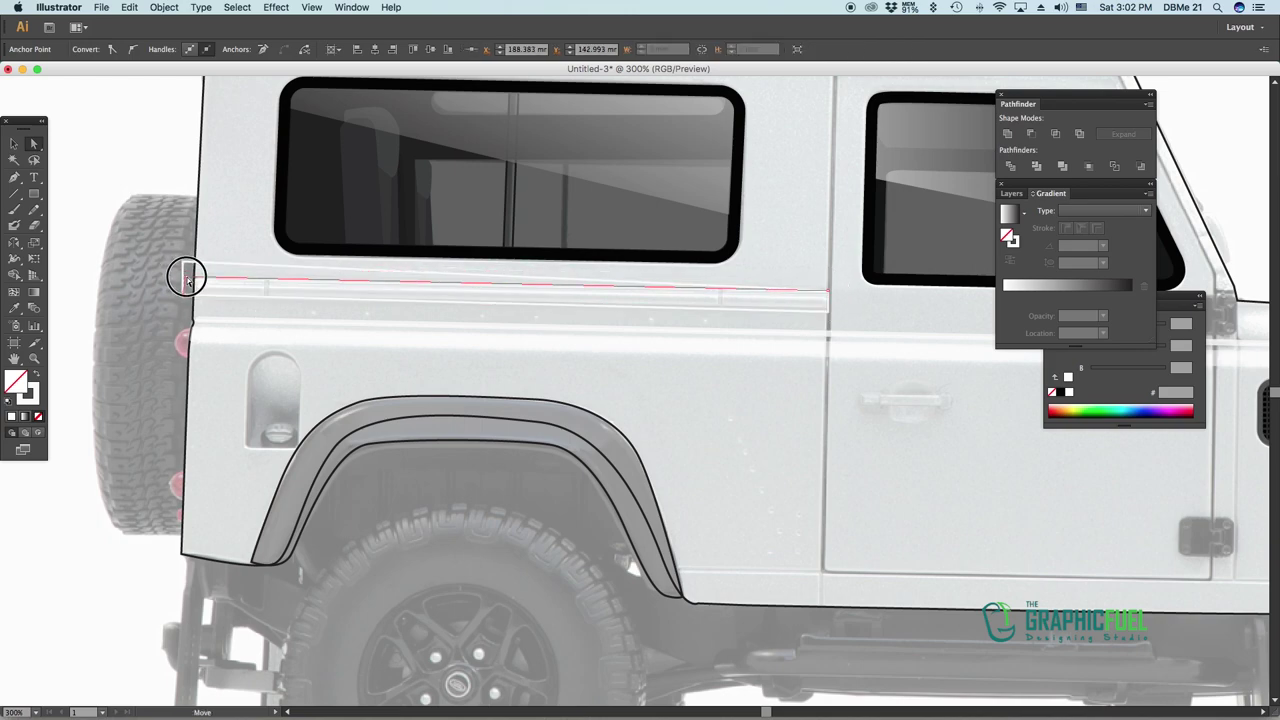
left_click(267, 318)
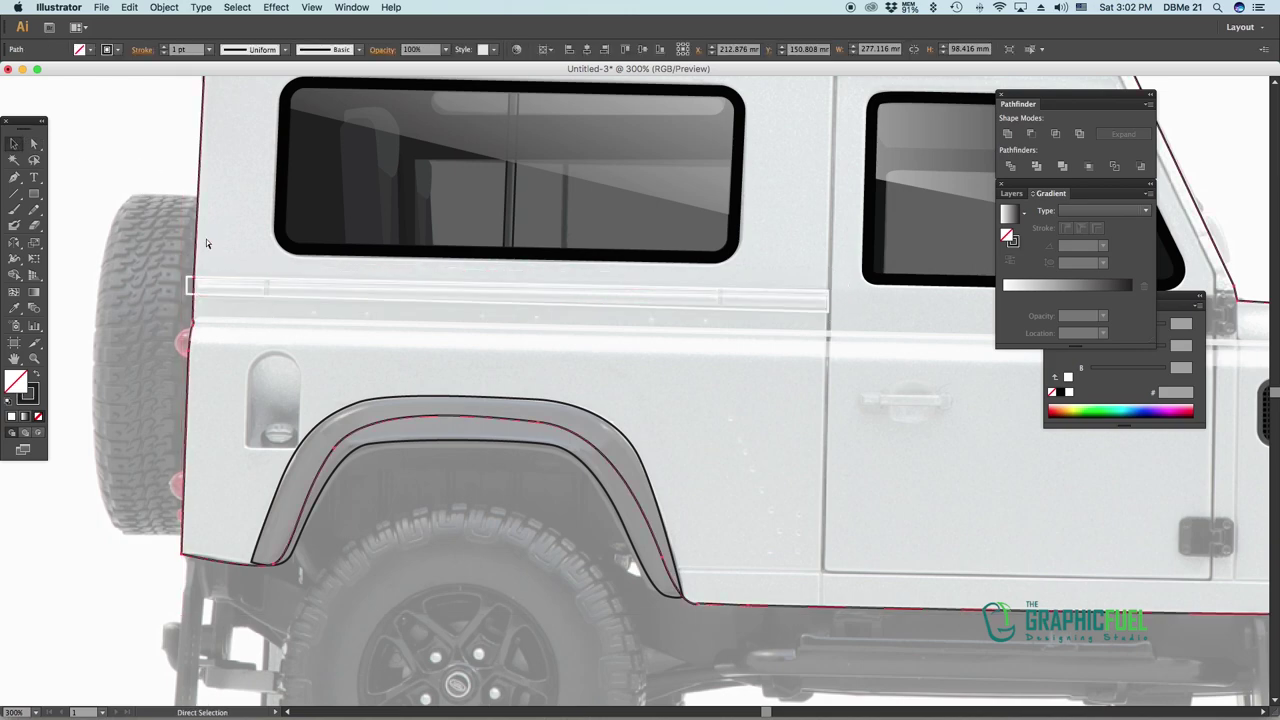
left_click_drag(270, 280, 264, 286)
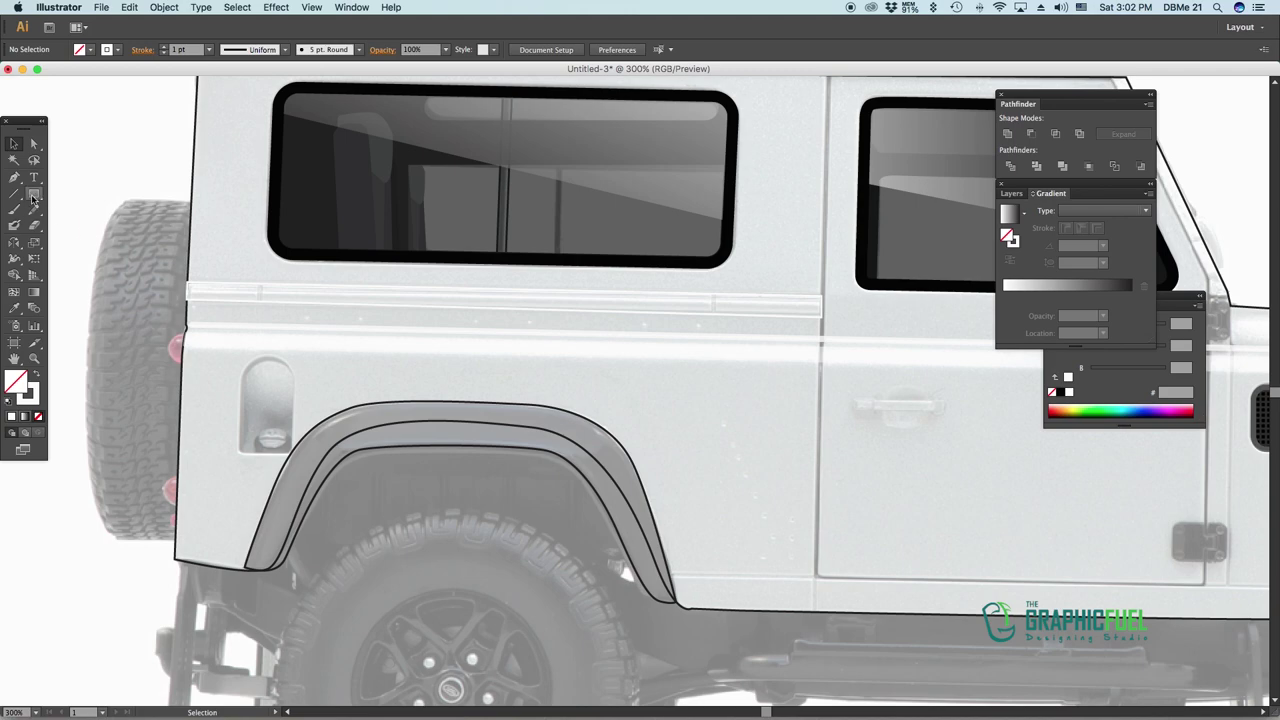
Draw a thin trim line to the door edge and expand it into a shape
left_click(190, 293)
left_click(819, 307)
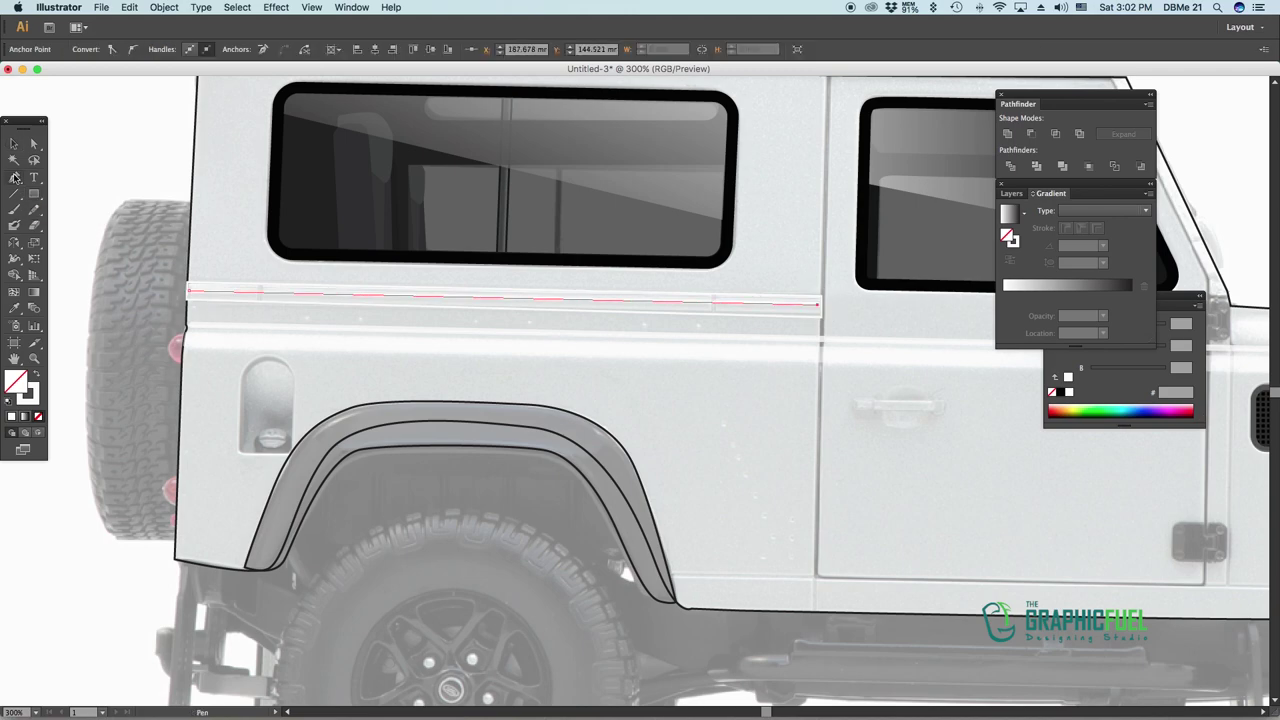
key("v")
left_click(164, 7)
left_click(200, 140)
key("super+equal")
key("super+equal")
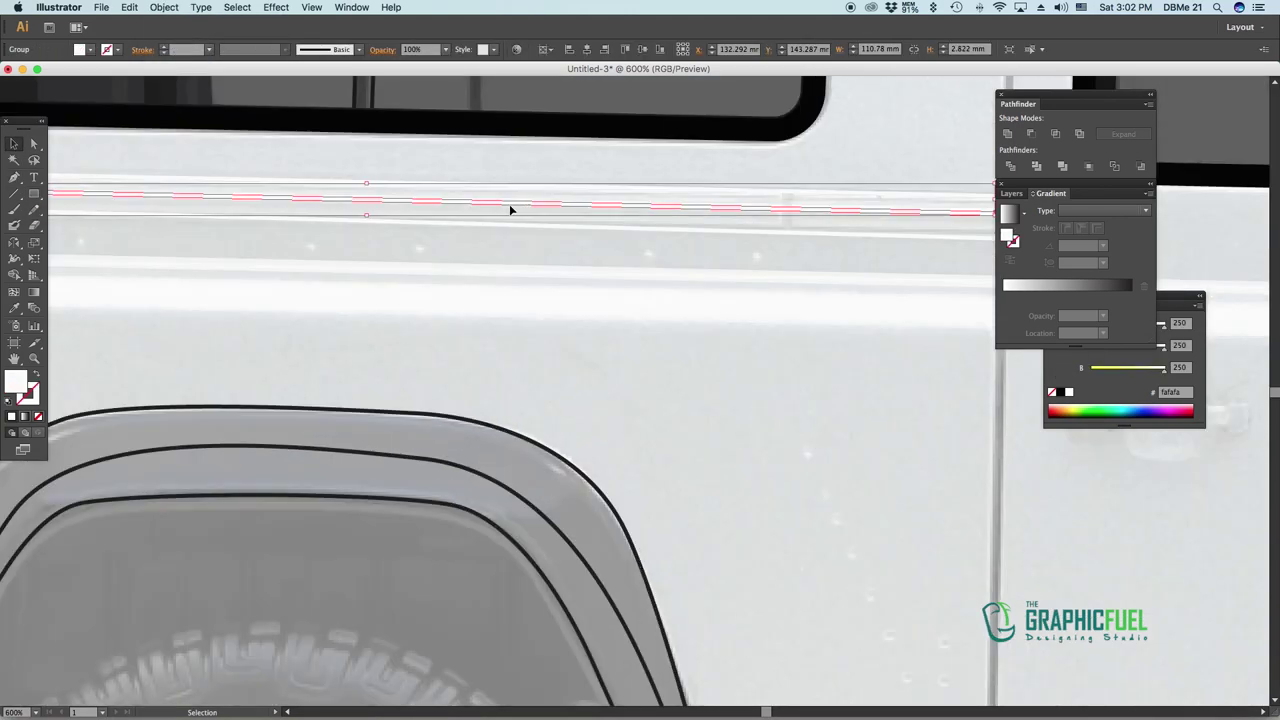
scroll(600, 323, "left", 5)
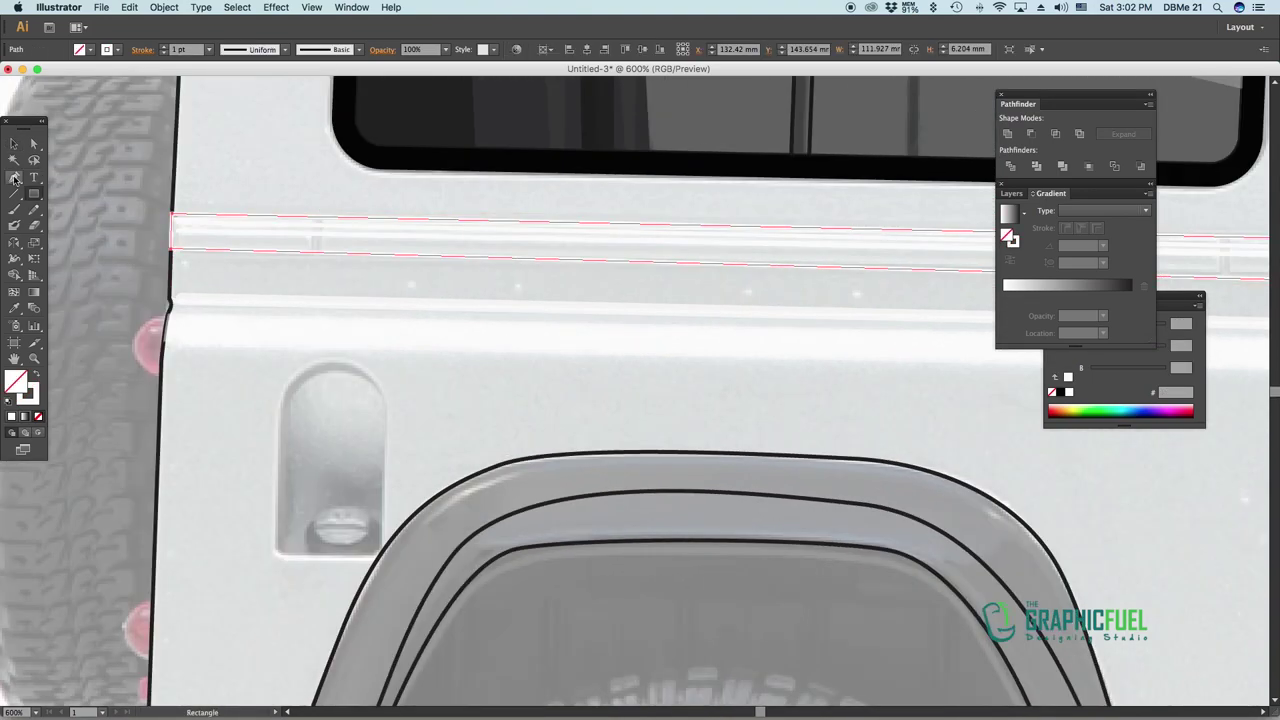
Draw a small four-cornered tab across the trim strip
left_click(14, 178)
left_click(311, 208)
left_click(310, 265)
left_click(320, 265)
left_click(323, 207)
left_click(82, 154)
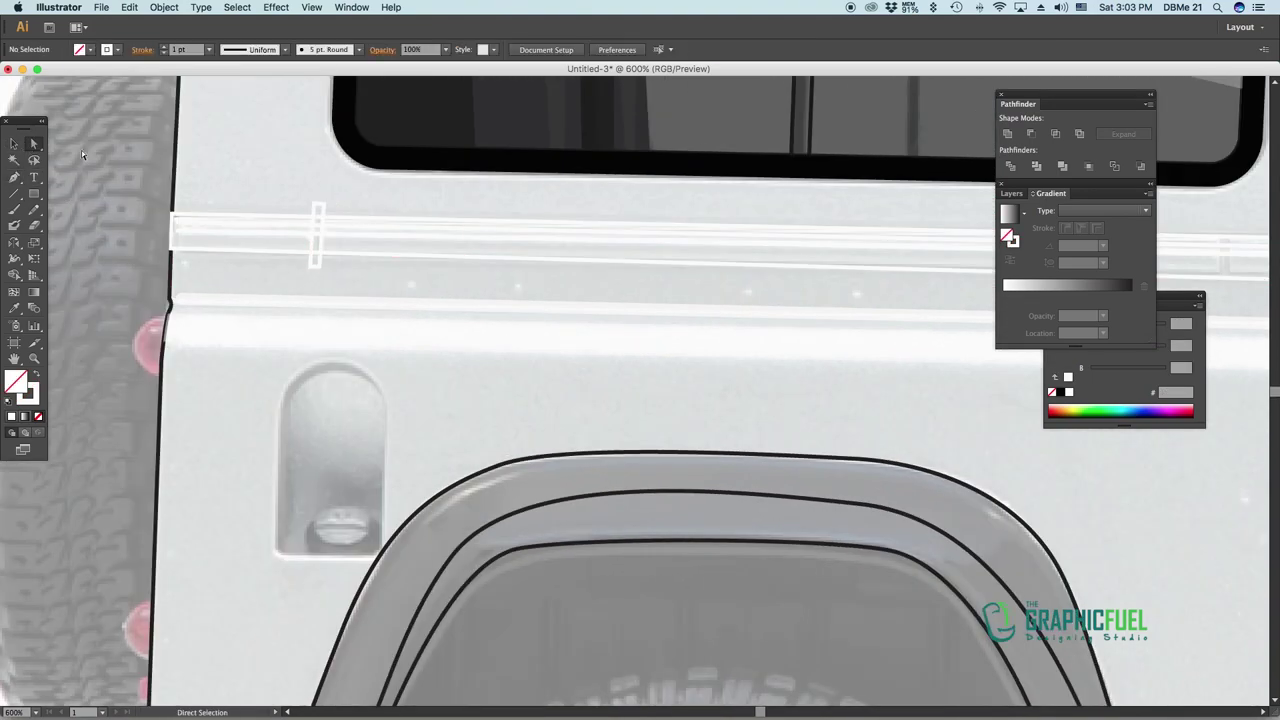
scroll(322, 265, "right", 3)
Intersect the tab with the trim strip, then combine the tabs with the strip
left_click(191, 263)
left_click(257, 283, "shift")
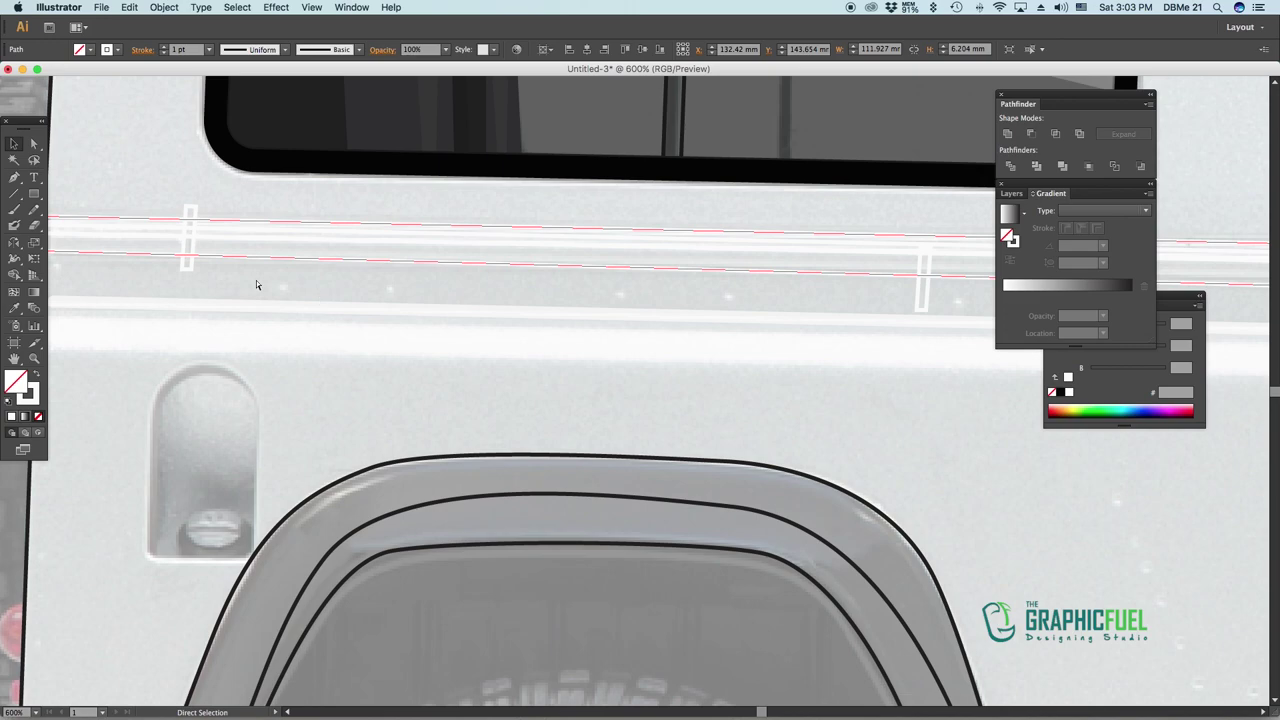
left_click(1057, 136)
left_click_drag(354, 229, 643, 276)
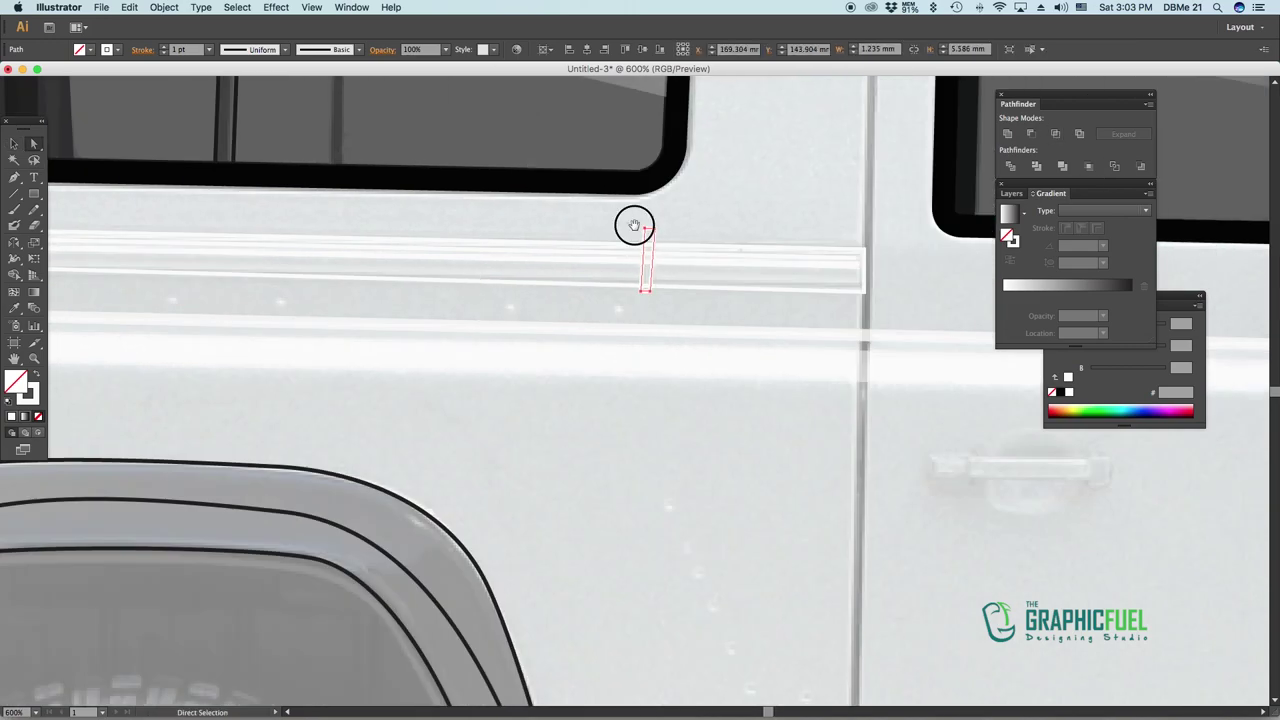
key("v")
left_click(645, 290, "shift")
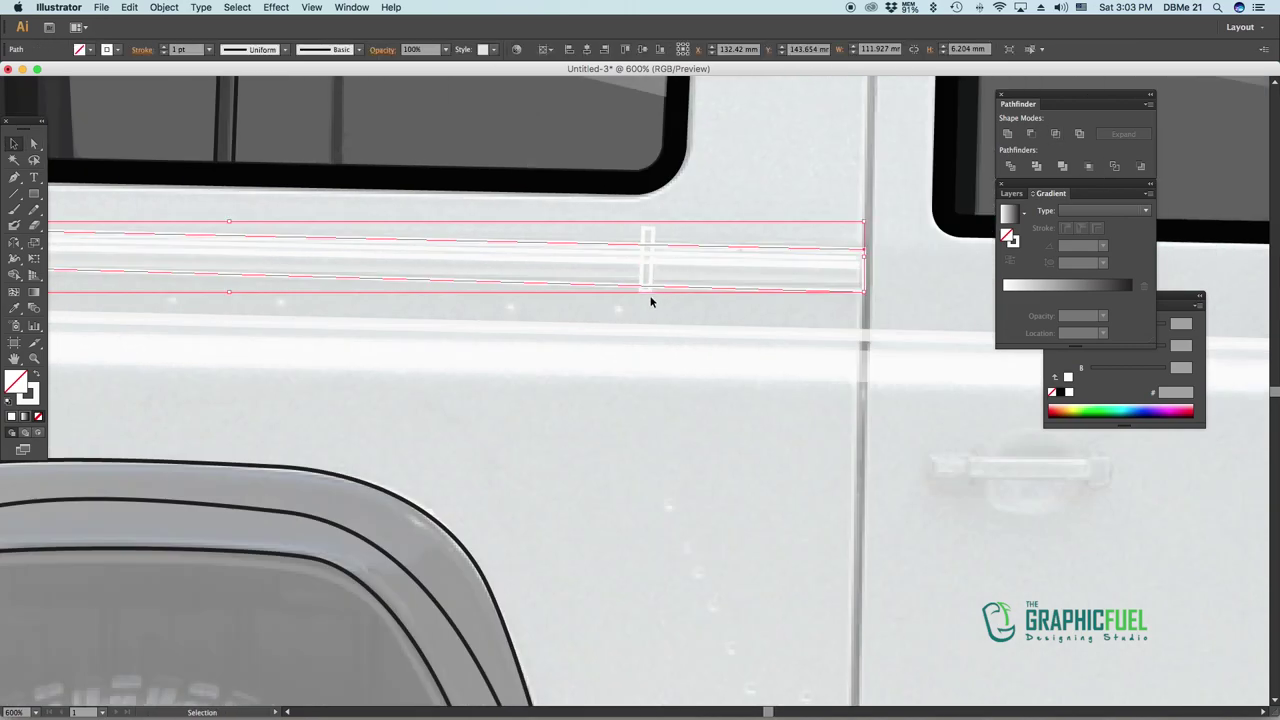
left_click(1057, 141)
scroll(737, 313, "down", 2)
scroll(123, 305, "up", 2)
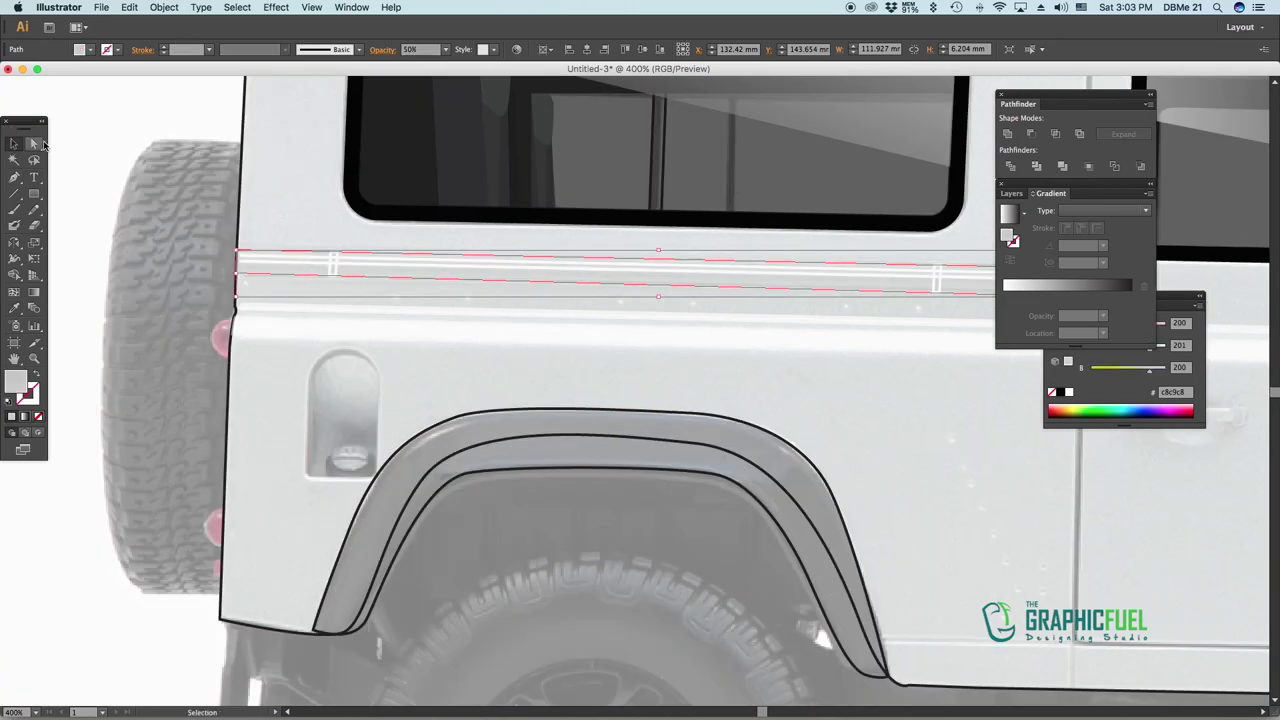
Give the trim strip and tabs a light grey c8c9c8 fill
left_click(336, 268)
left_click(937, 283, "shift")
key("i")
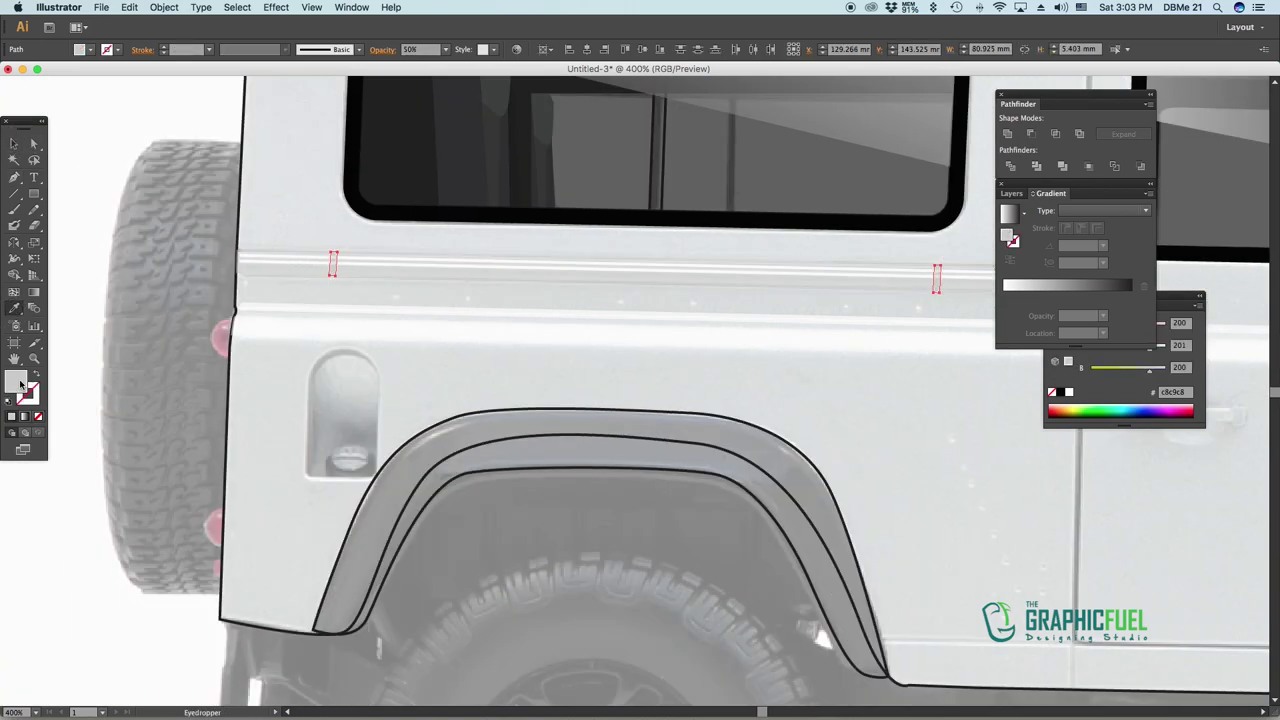
left_click(516, 49)
left_click(460, 150)
key("v")
double_click(15, 380)
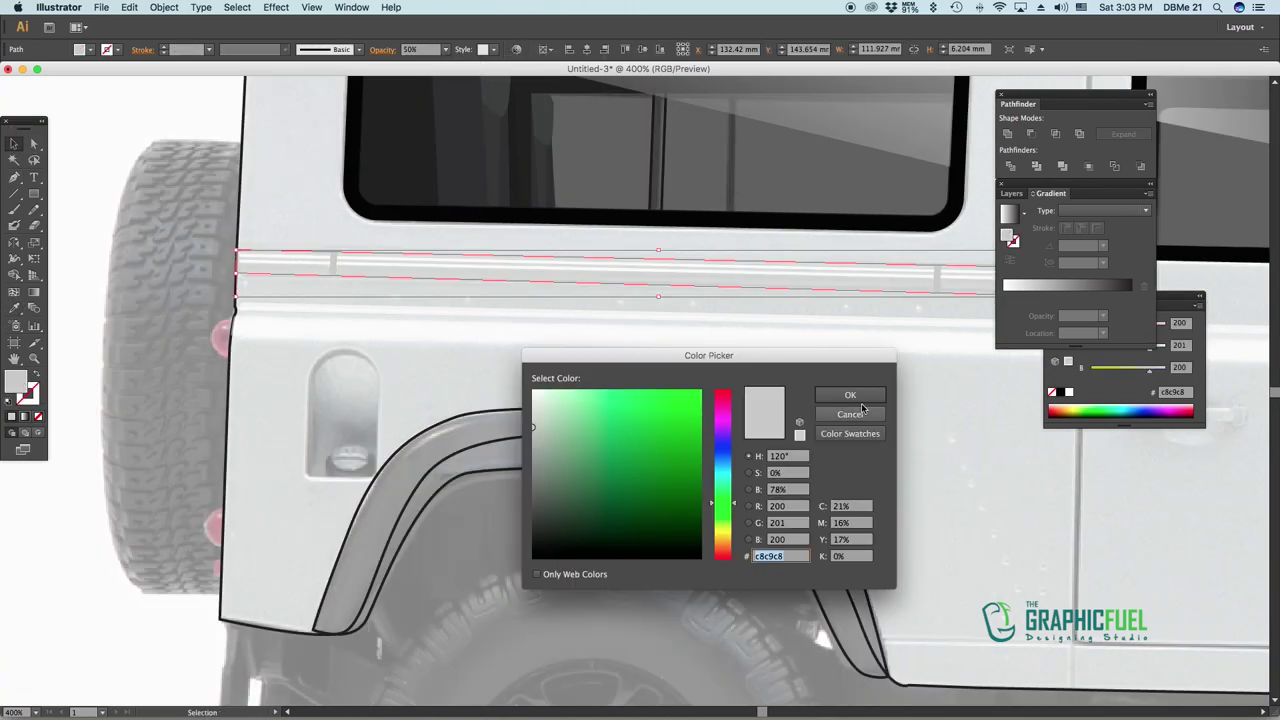
left_click(861, 399)
Set the strip to 100% opacity and zoom into the front door window
left_click(445, 49)
left_click(465, 214)
left_click(106, 159)
key("ctrl+minus")
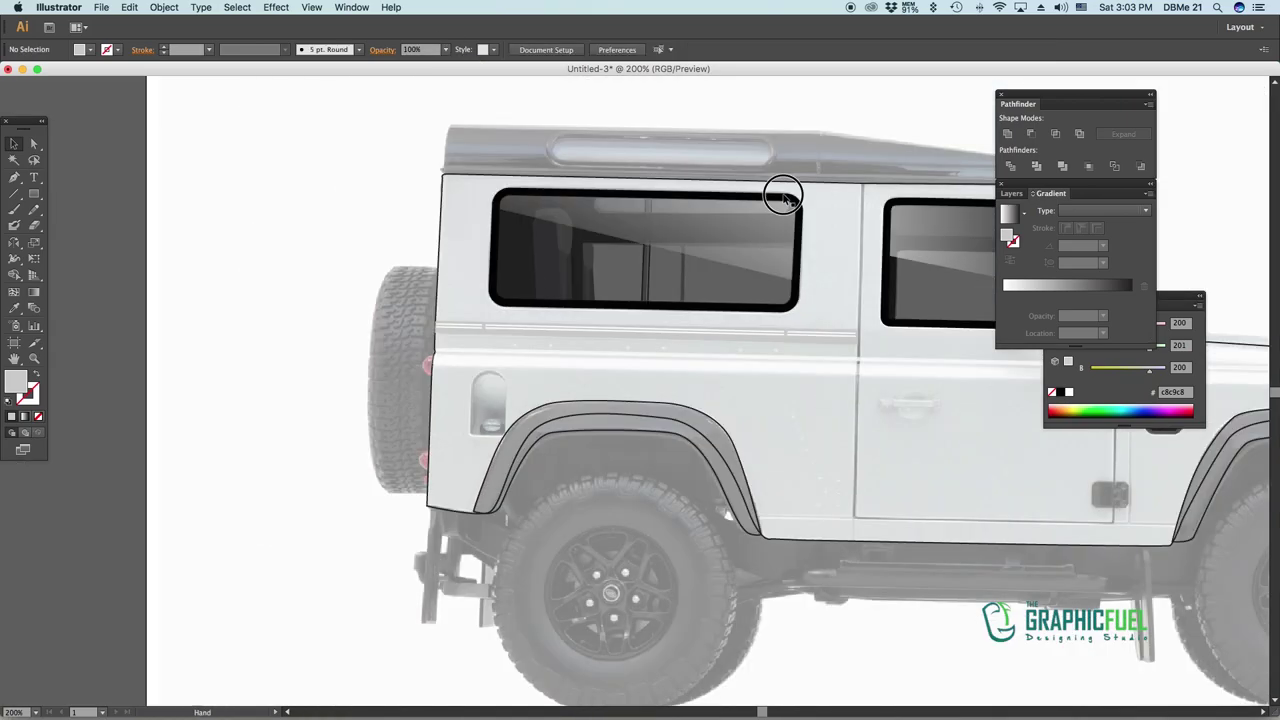
key("ctrl+plus")
key("ctrl+plus")
key("p")
scroll(530, 348, "up", 1)
Trace the front door outline from its rear seam round the bottom to the roofline corner
left_click(530, 348)
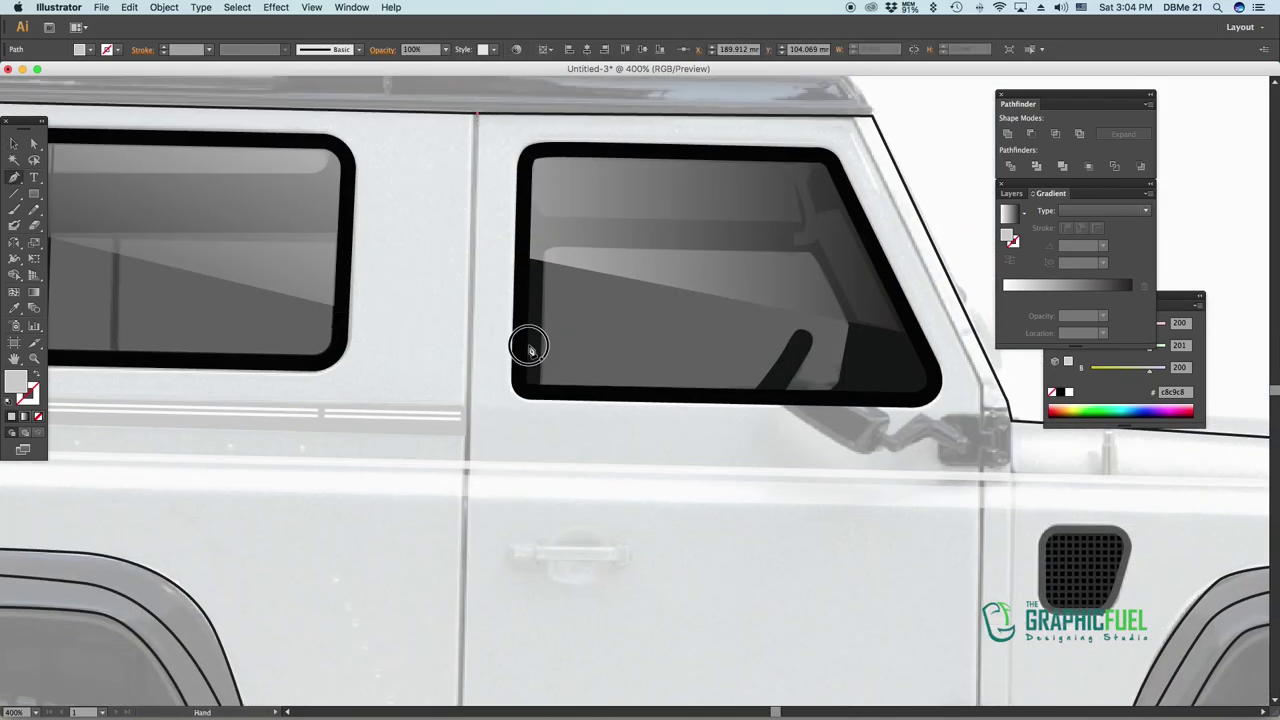
scroll(530, 348, "down", 5)
left_click(489, 212)
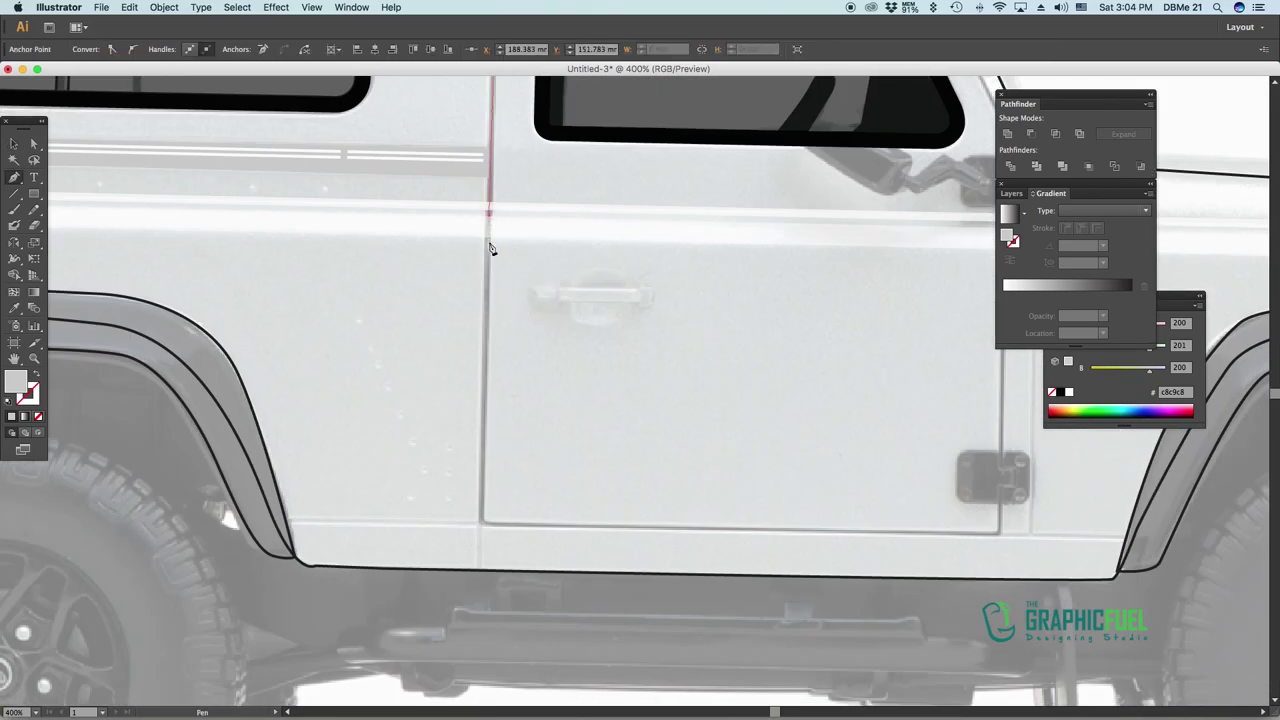
left_click(481, 522)
left_click(1000, 535)
scroll(1000, 535, "right", 5)
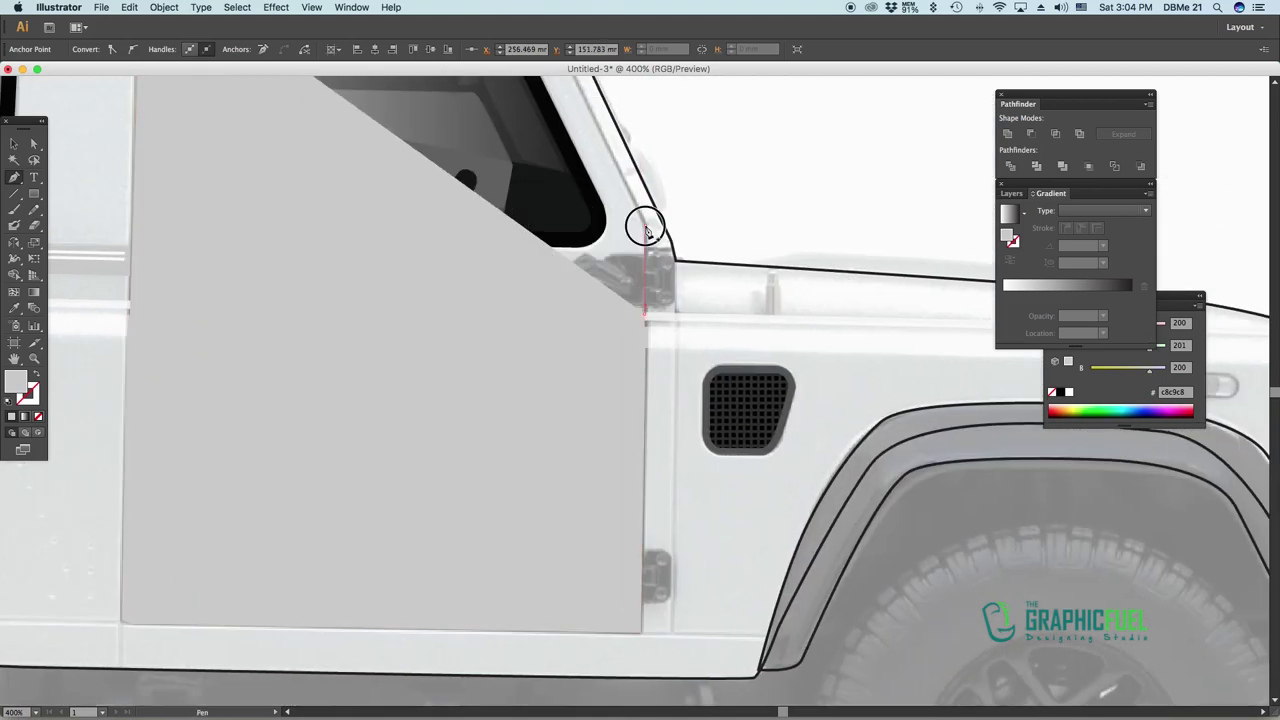
left_click(645, 226)
scroll(700, 260, "up", 5)
scroll(700, 260, "left", 3)
left_click(727, 268)
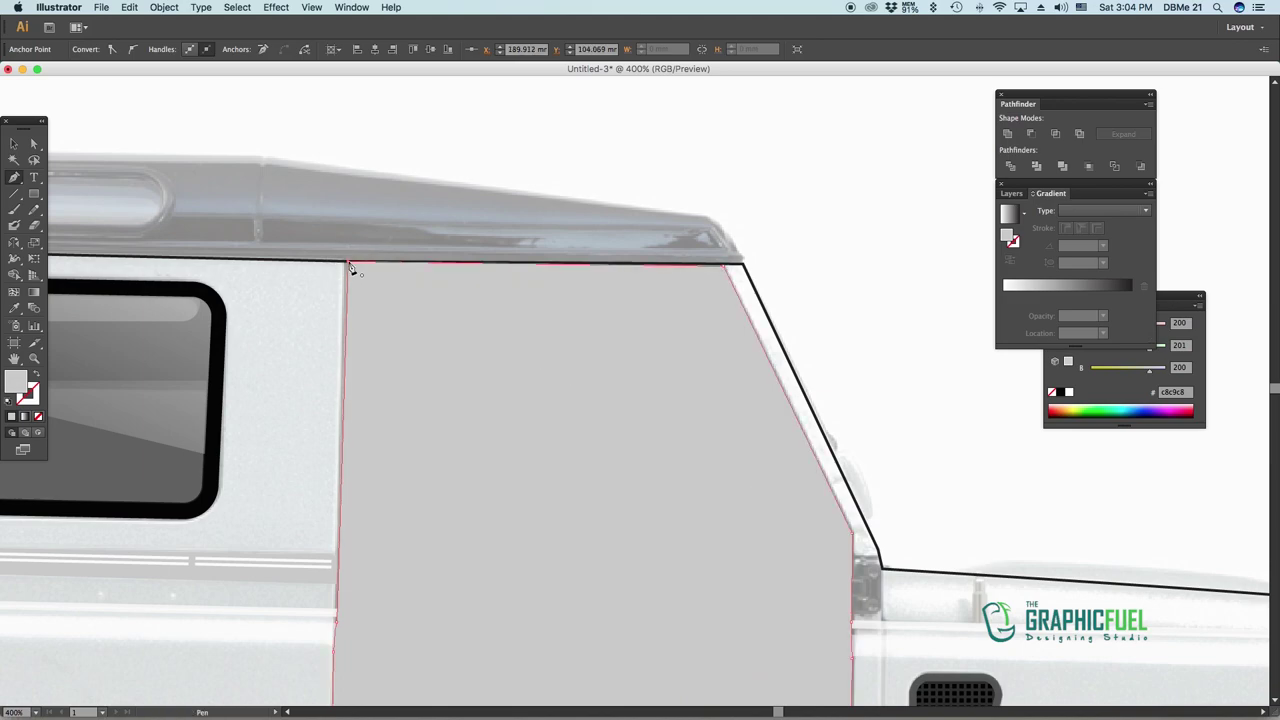
Remove the door outline's fill and expand its stroke into a shape
left_click(37, 377)
left_click(209, 49)
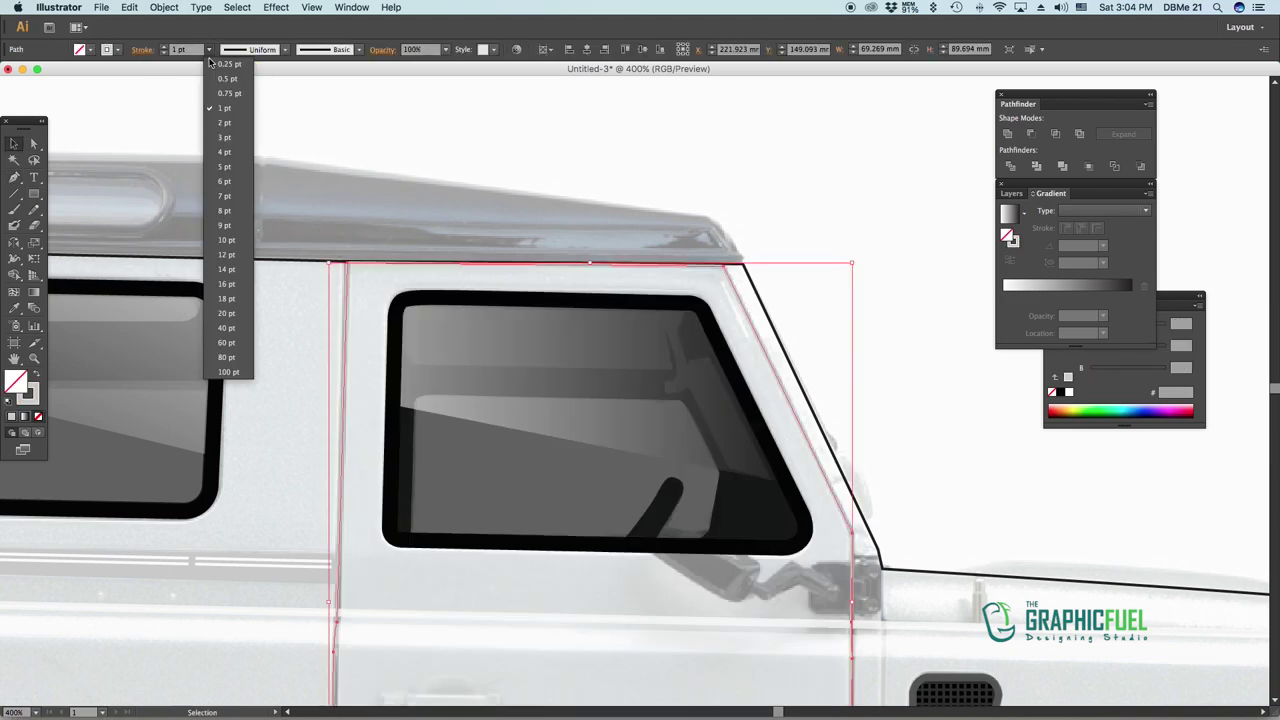
scroll(343, 137, "down", 3)
left_click(164, 7)
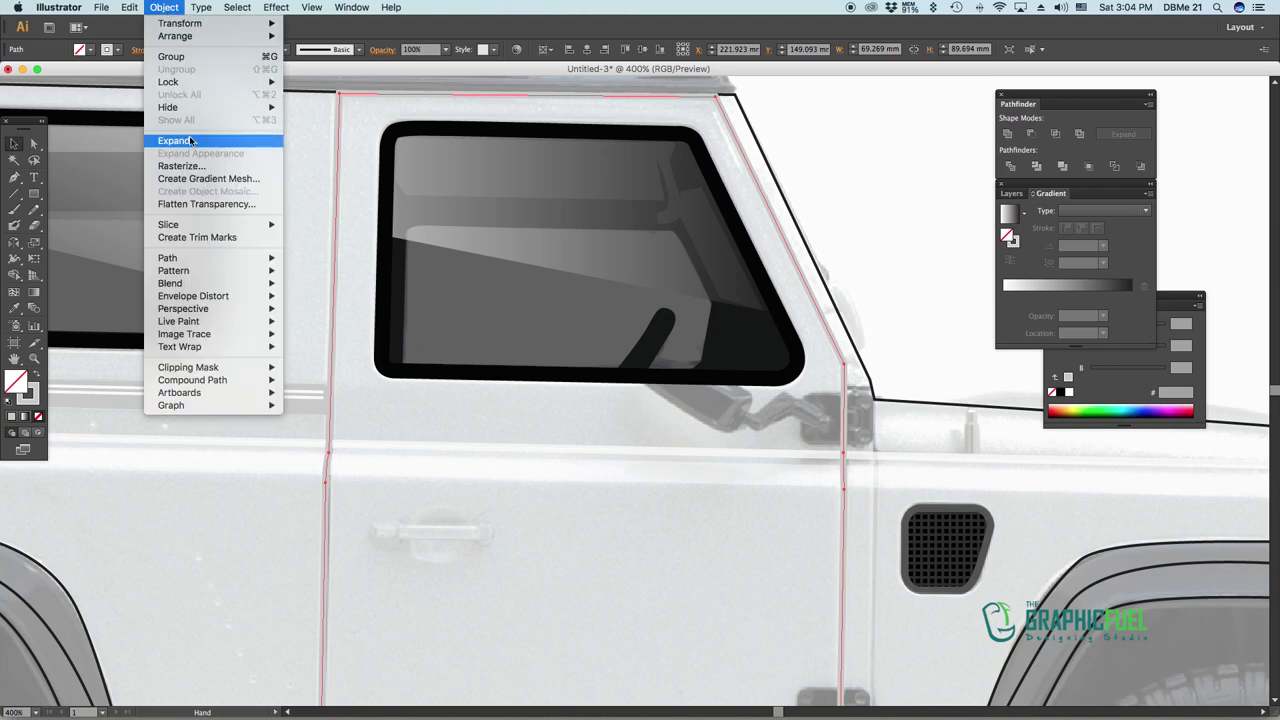
left_click(240, 134)
key("Return")
scroll(430, 415, "down", 4)
Copy a dark line colour onto the door outline at 100% opacity
key("i")
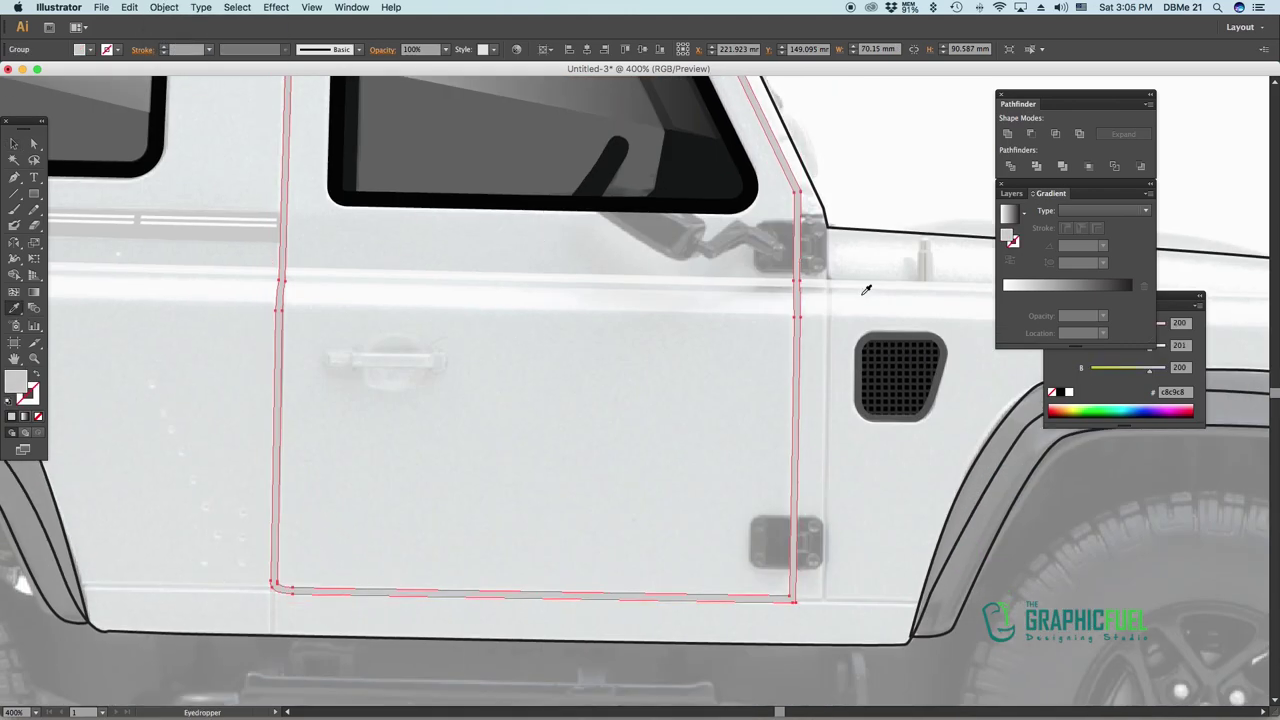
scroll(866, 289, "down", 1)
scroll(866, 289, "right", 2)
left_click(885, 335)
key("v")
left_click(448, 50)
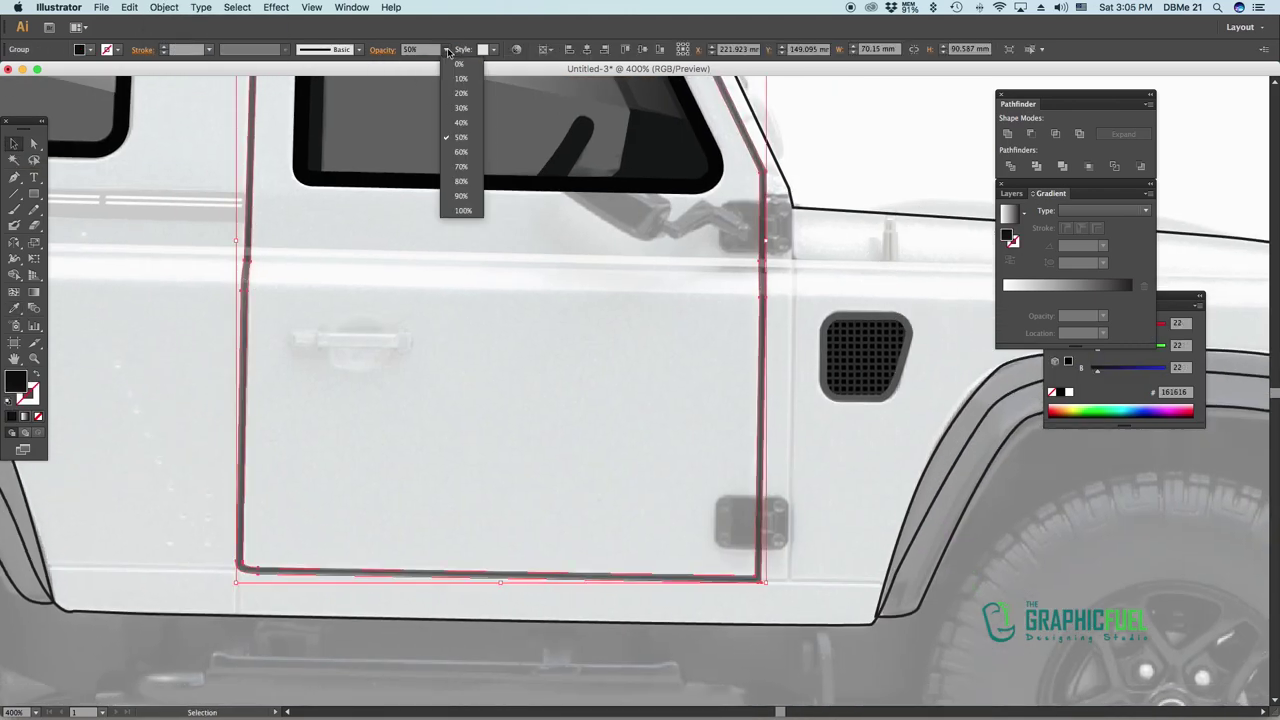
left_click(462, 210)
key("ctrl+minus")
double_click(15, 381)
Confirm the door outline's dark-grey colour and deselect it
left_click(837, 417)
left_click(509, 413)
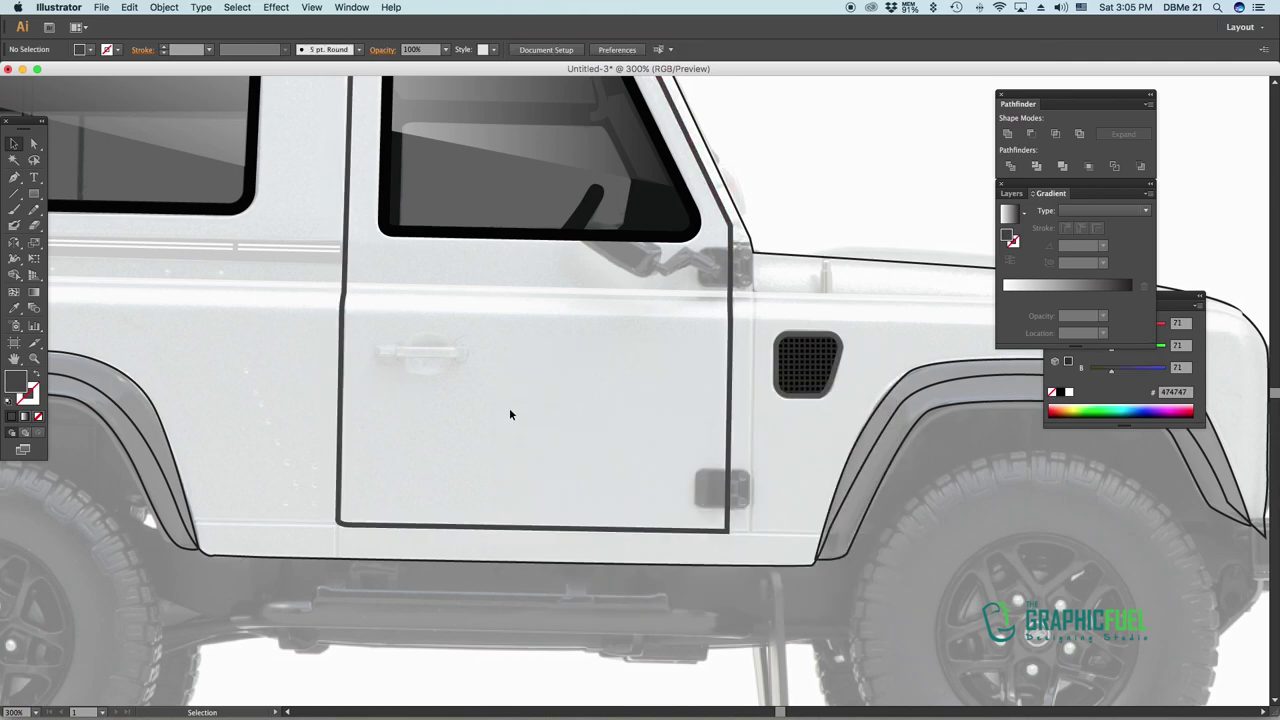
scroll(419, 325, "up", 2)
scroll(419, 325, "left", 1)
Set a stroke weight on the door outline's rear edge and expand it into a shape
left_click(33, 143)
left_click(487, 506)
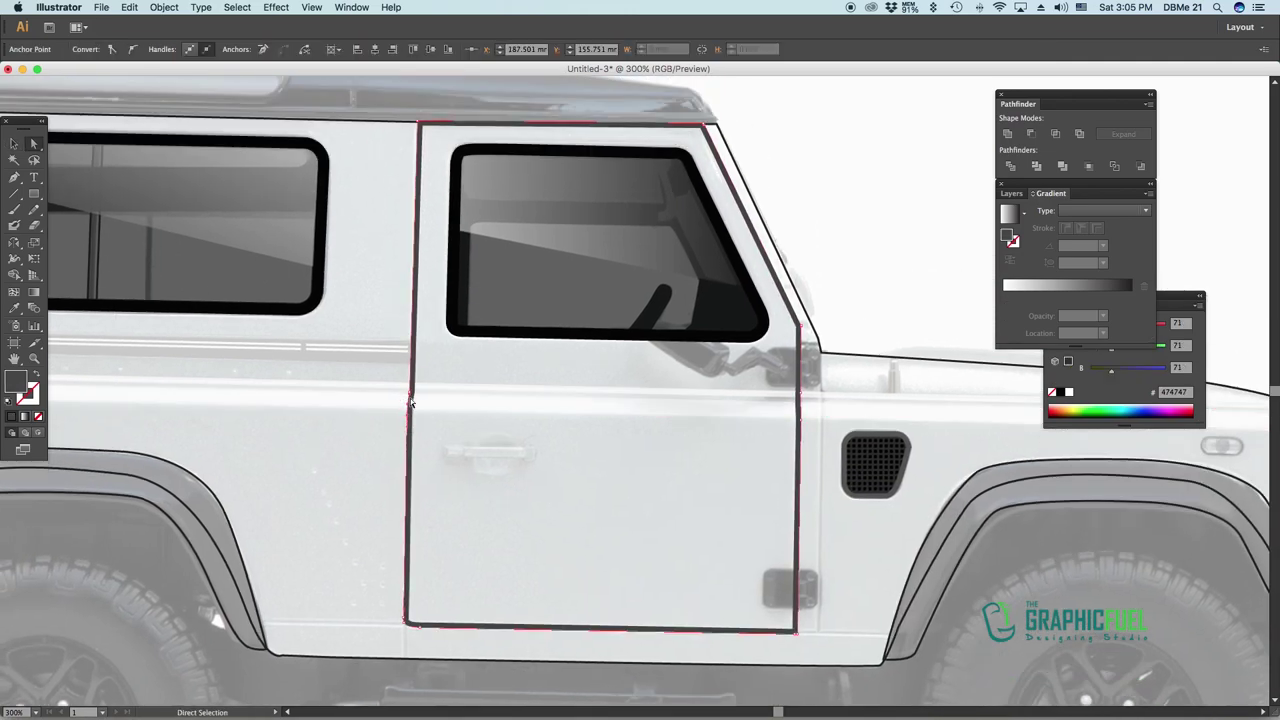
left_click(209, 49)
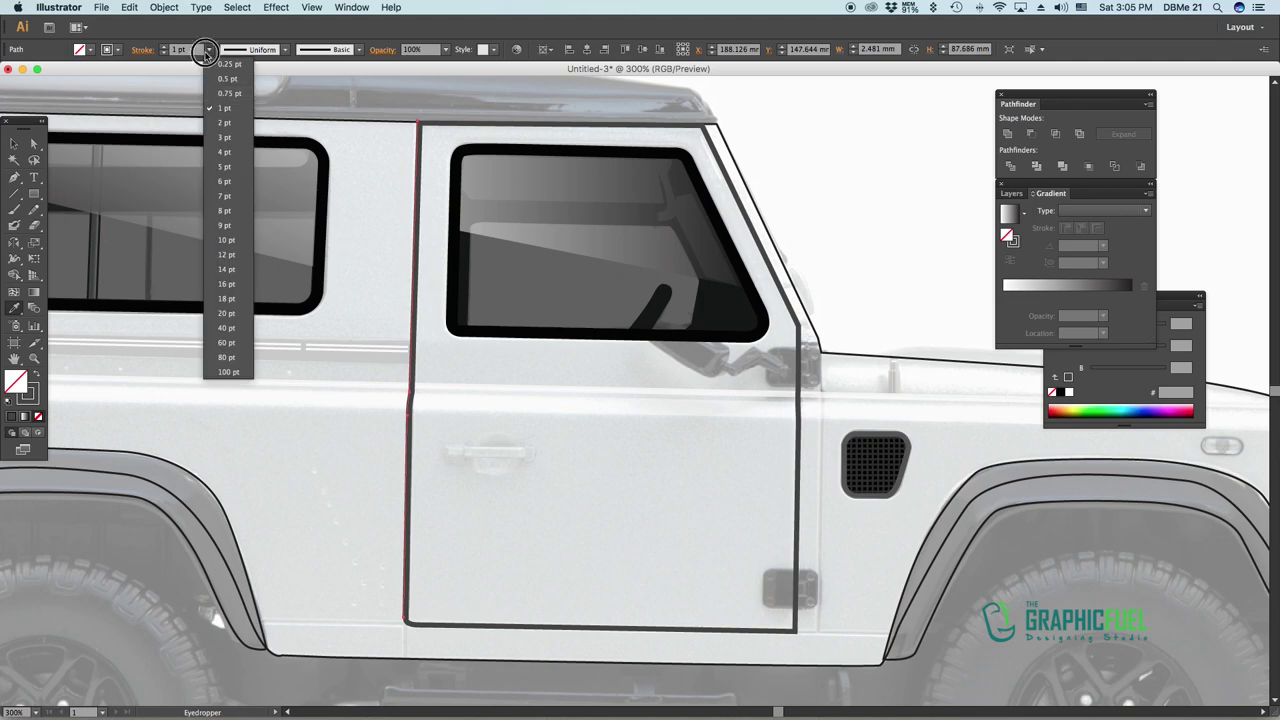
left_click(164, 7)
left_click(175, 137)
left_click(686, 574)
Make the rear edge strip white at 100% opacity
key("i")
left_click(793, 188)
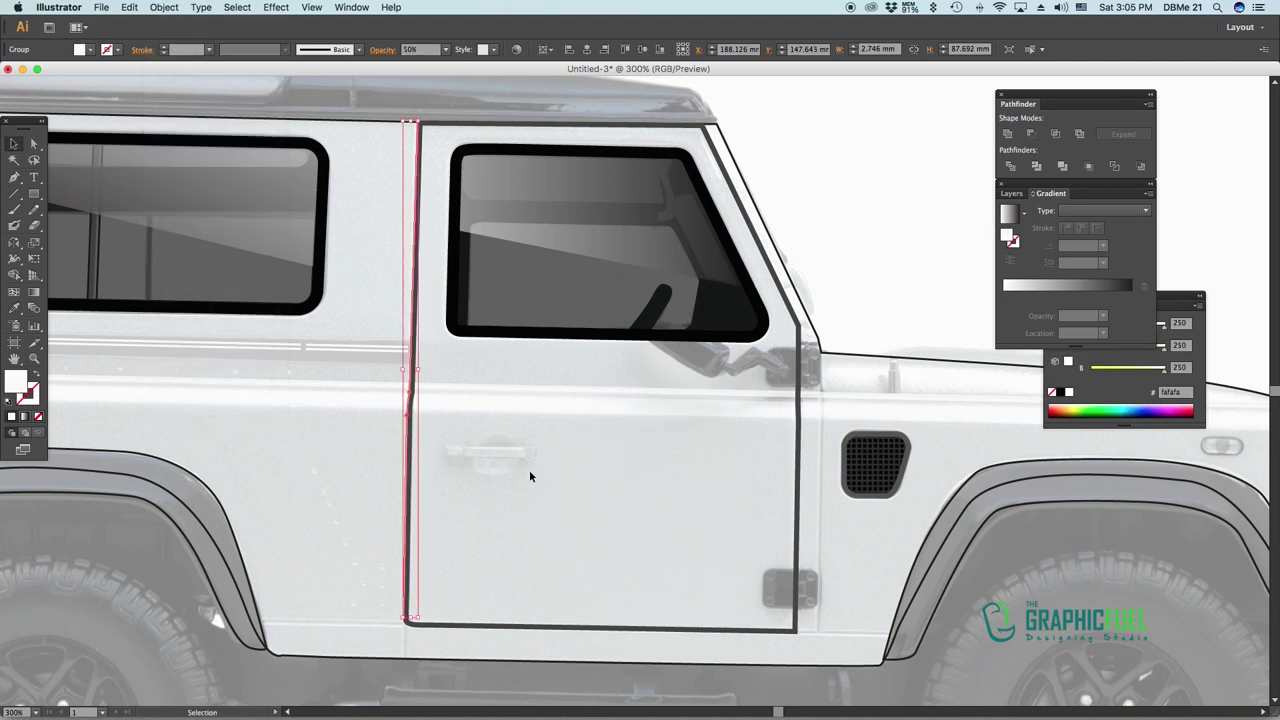
key("v")
key("ctrl+equal")
key("ctrl+equal")
key("ctrl+equal")
left_click(437, 49)
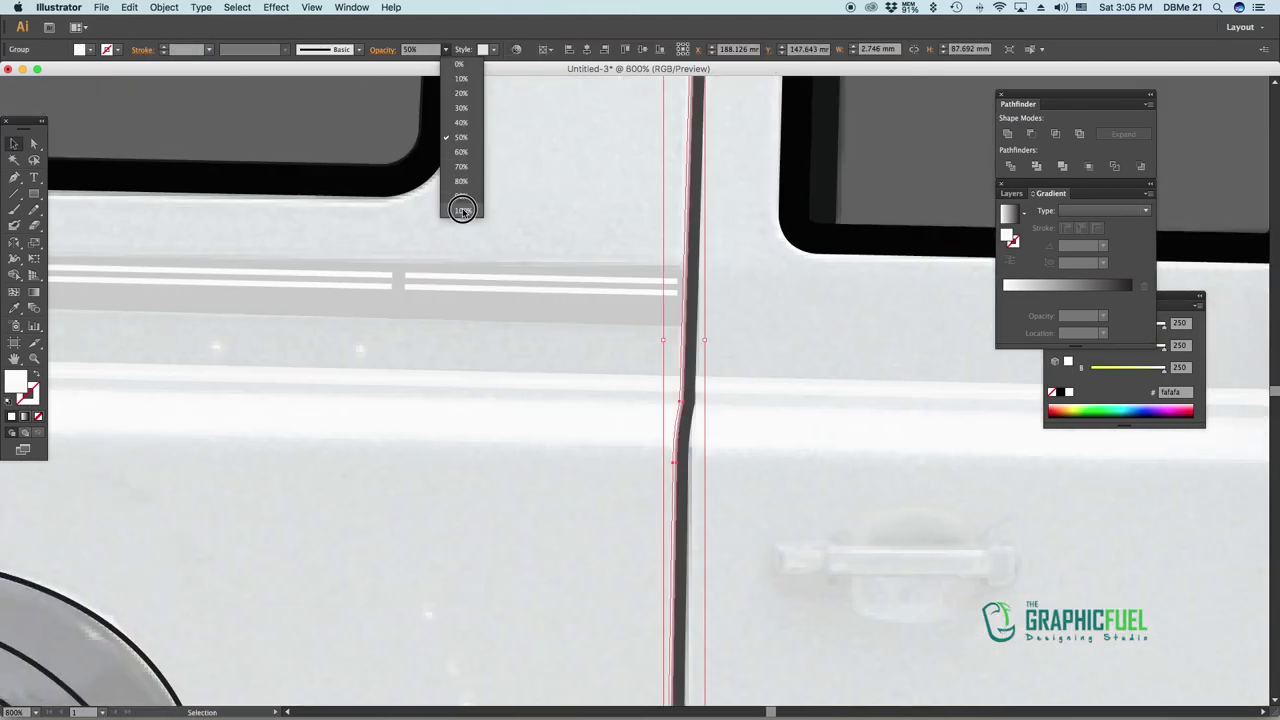
key("ctrl+shift+a")
key("ctrl+minus")
key("ctrl+minus")
key("ctrl+minus")
Remove the fill from the door's front edge path and expand its stroke
left_click_drag(686, 366, 198, 218)
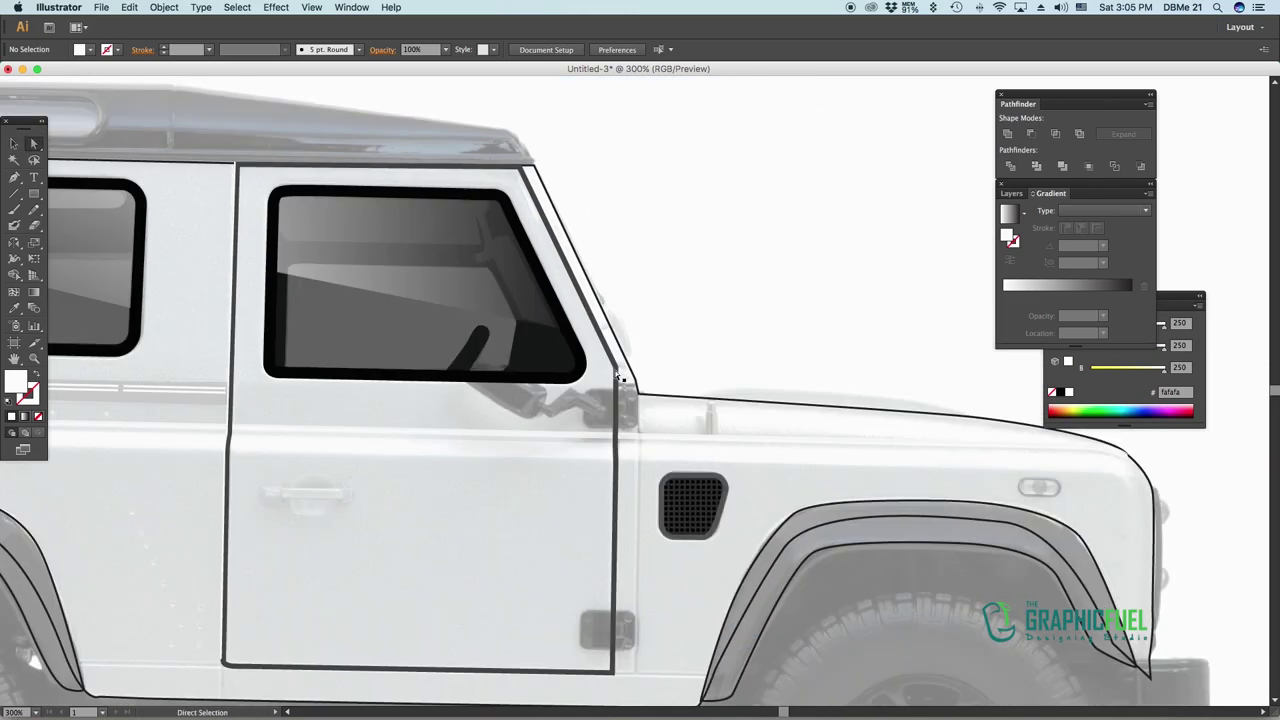
left_click(618, 378)
key("shift+x")
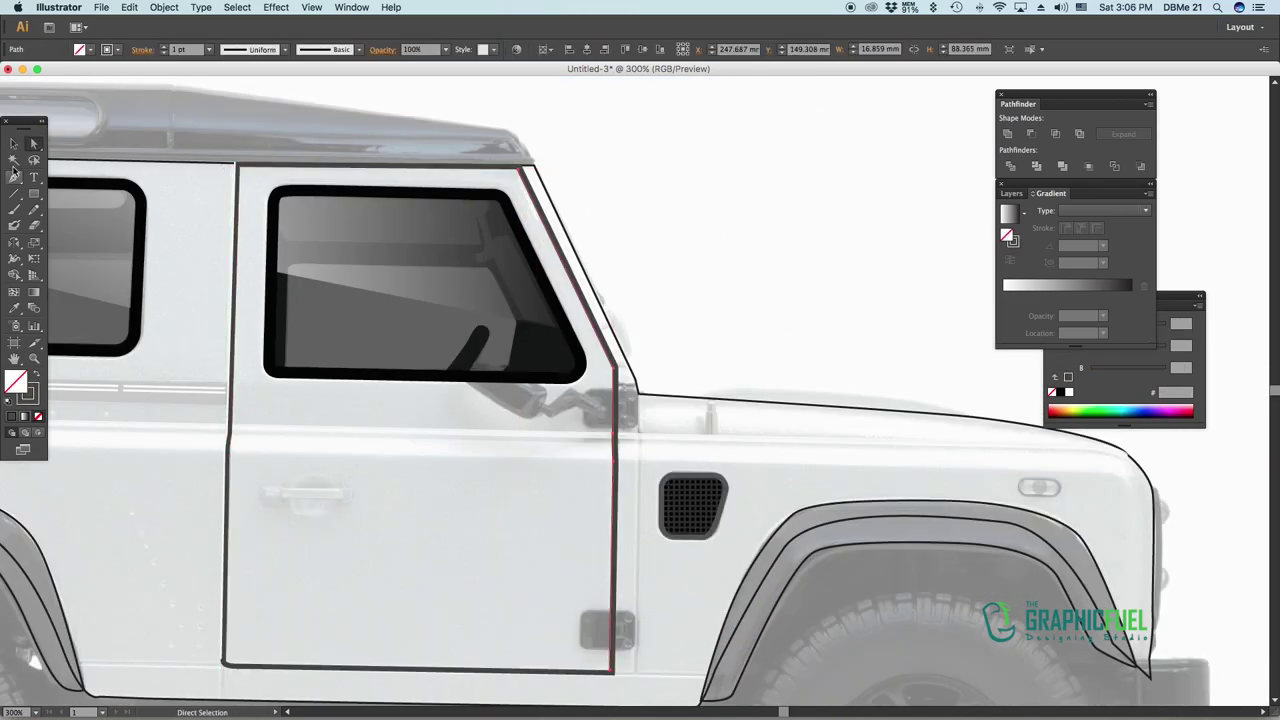
left_click(13, 143)
left_click(164, 7)
left_click(190, 179)
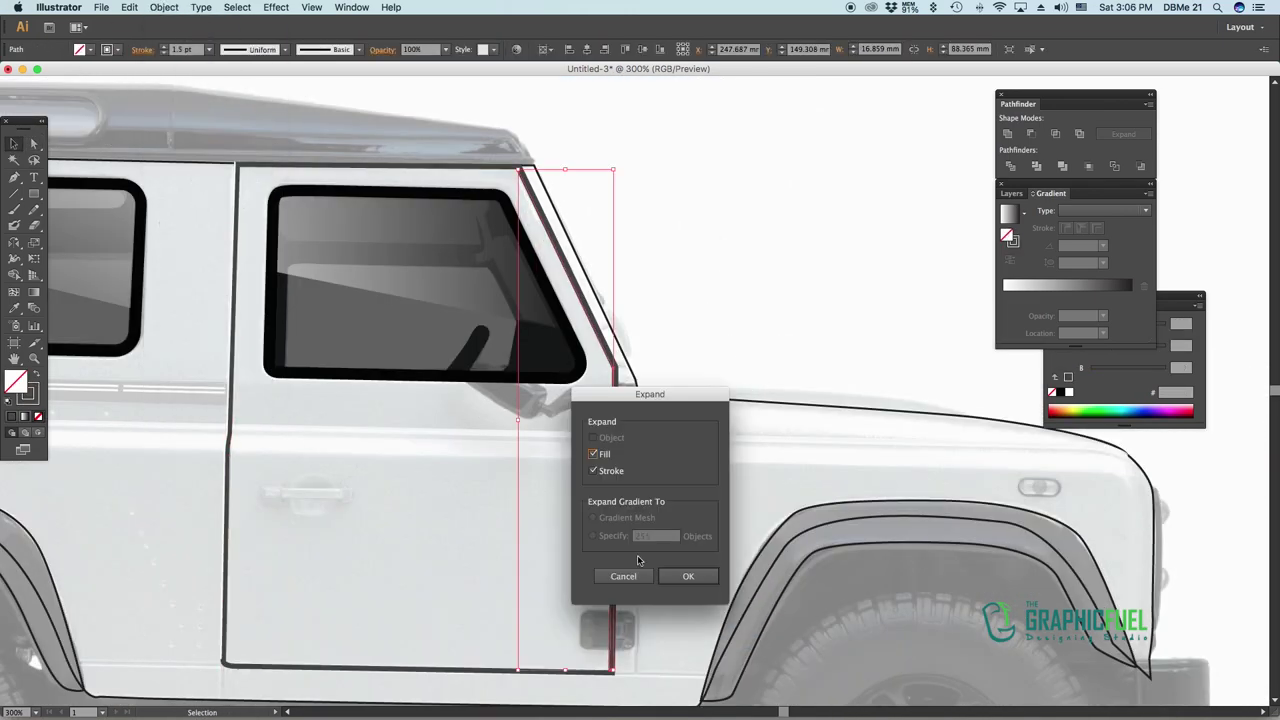
left_click(683, 574)
key("i")
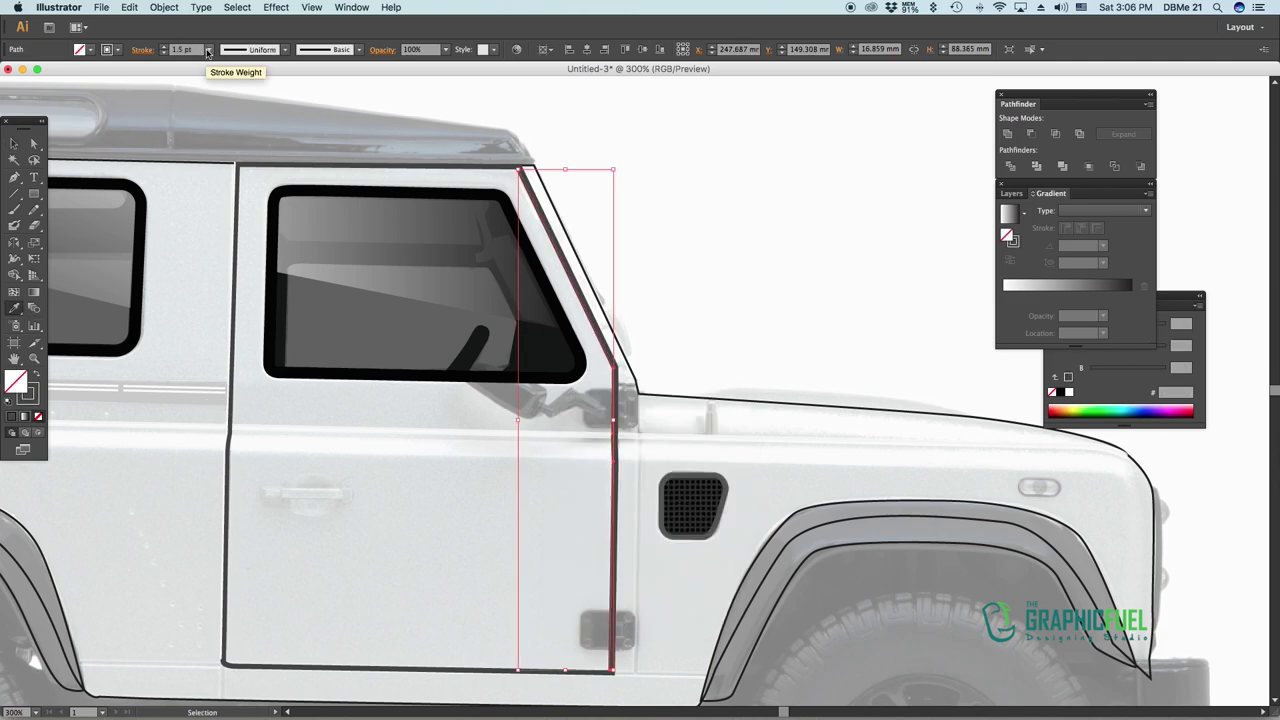
Expand the 1.5 pt front edge line into a shape, then view at 200%
left_click(164, 7)
left_click(175, 141)
left_click(683, 574)
key("i")
key("v")
key("ctrl+shift+a")
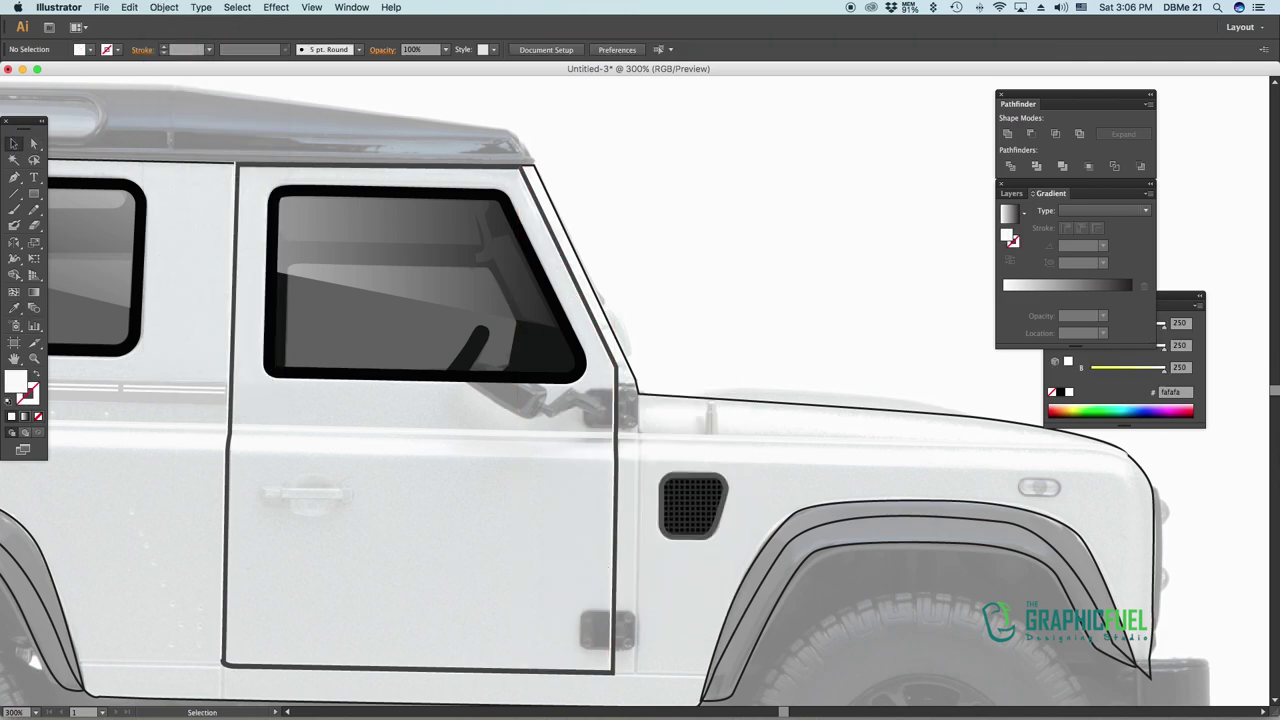
key("ctrl+minus")
Trace the front wing seam with the Pen tool from beside the door down to the sill
key("ctrl+plus")
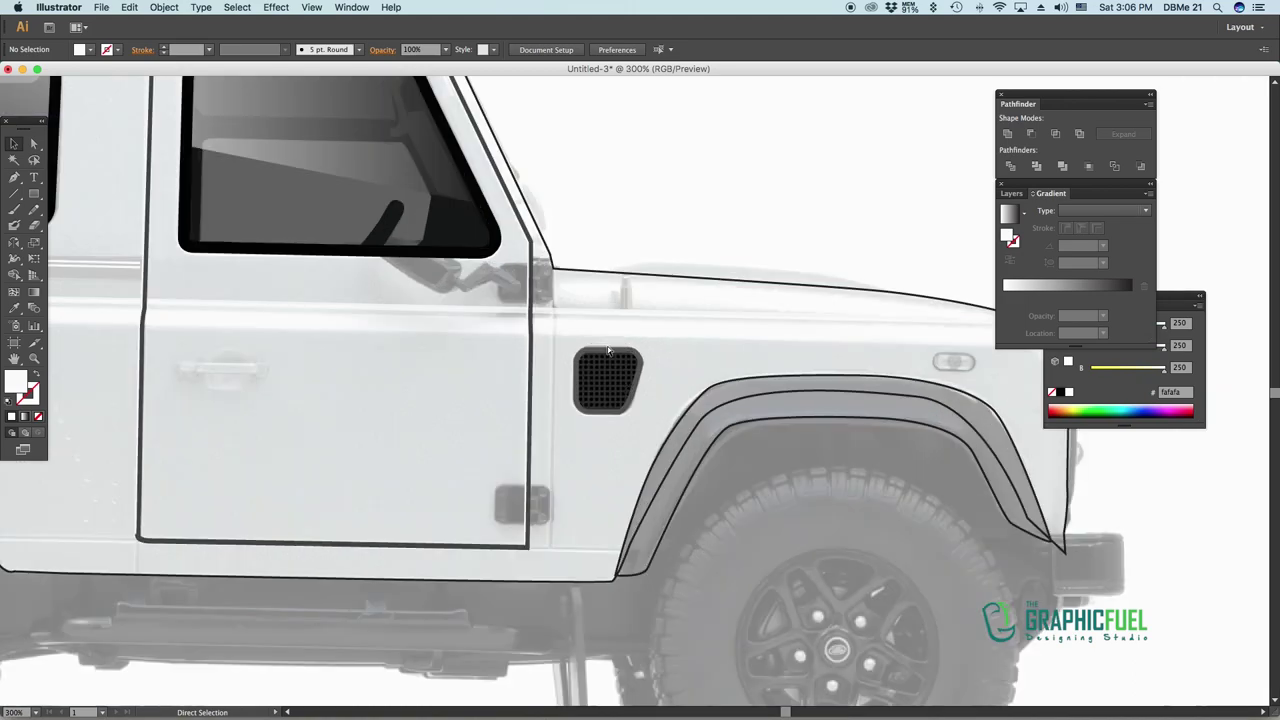
key("ctrl+plus")
scroll(560, 255, "down", 1)
key("p")
left_click(540, 298)
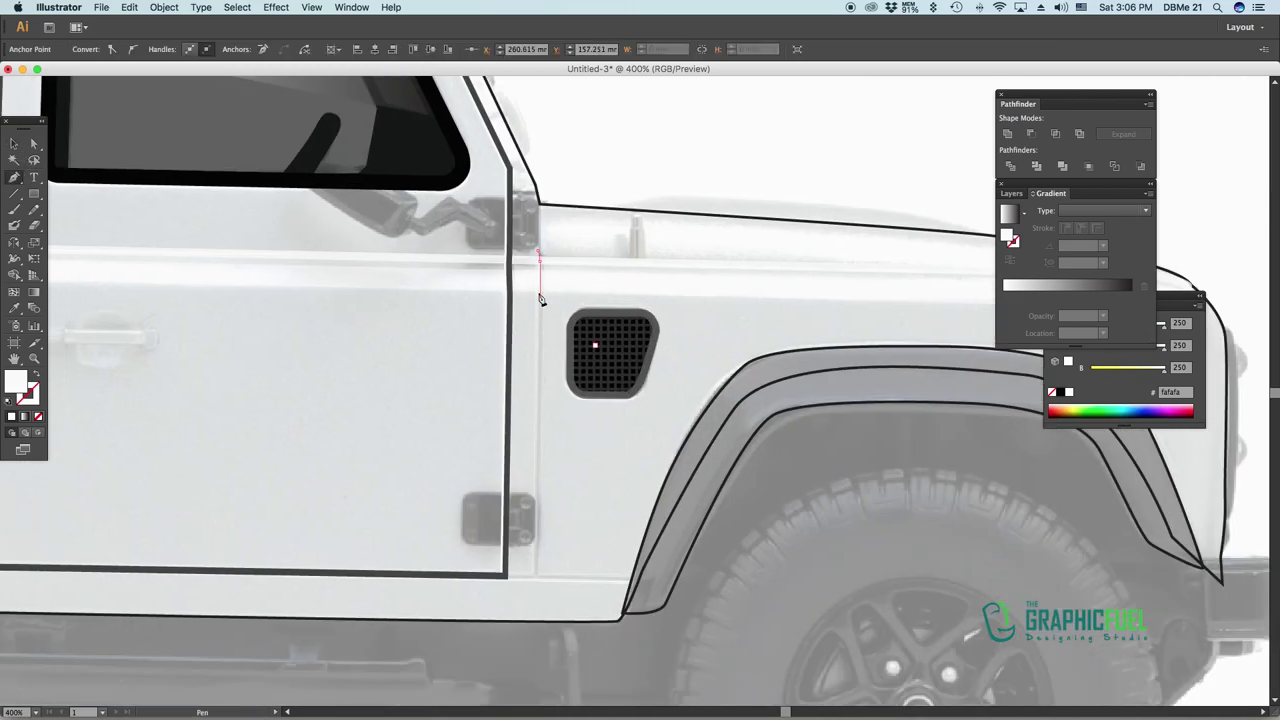
left_click(622, 580)
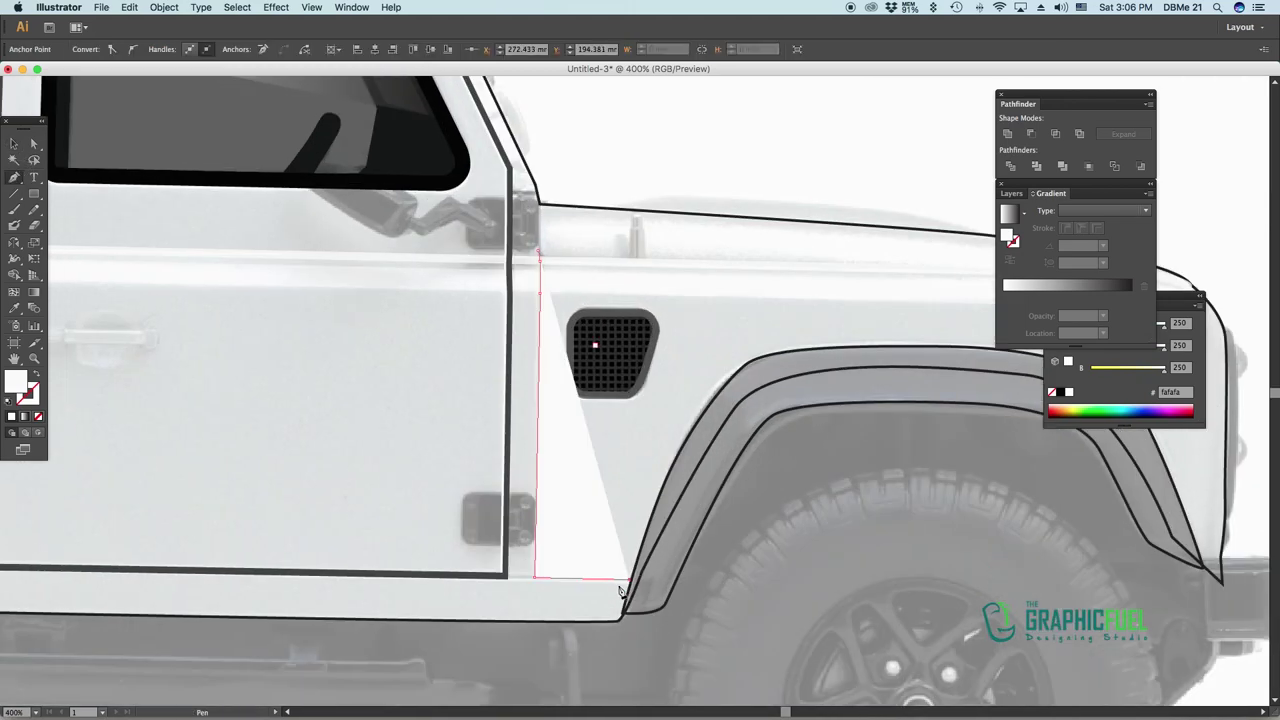
left_click(509, 578)
key("shift+x")
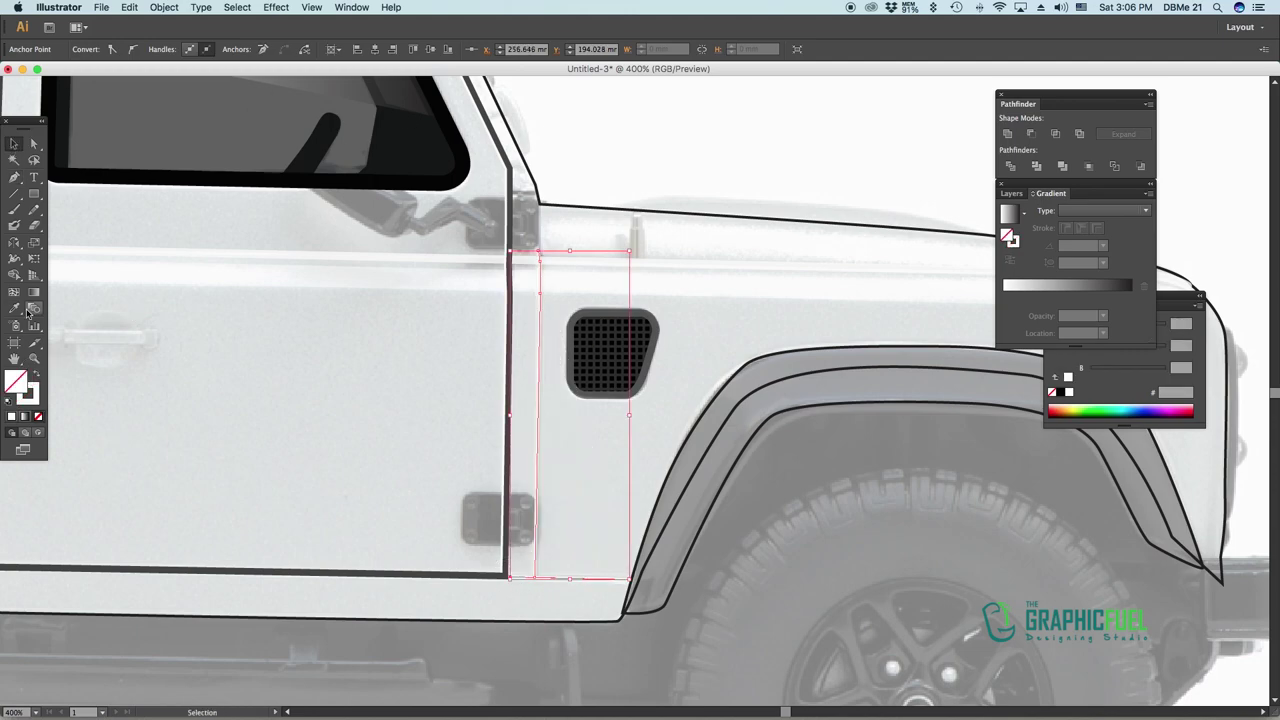
left_click(24, 310)
Draw a seam line along the door bottom, extending down toward the sill
scroll(610, 288, "left", 5)
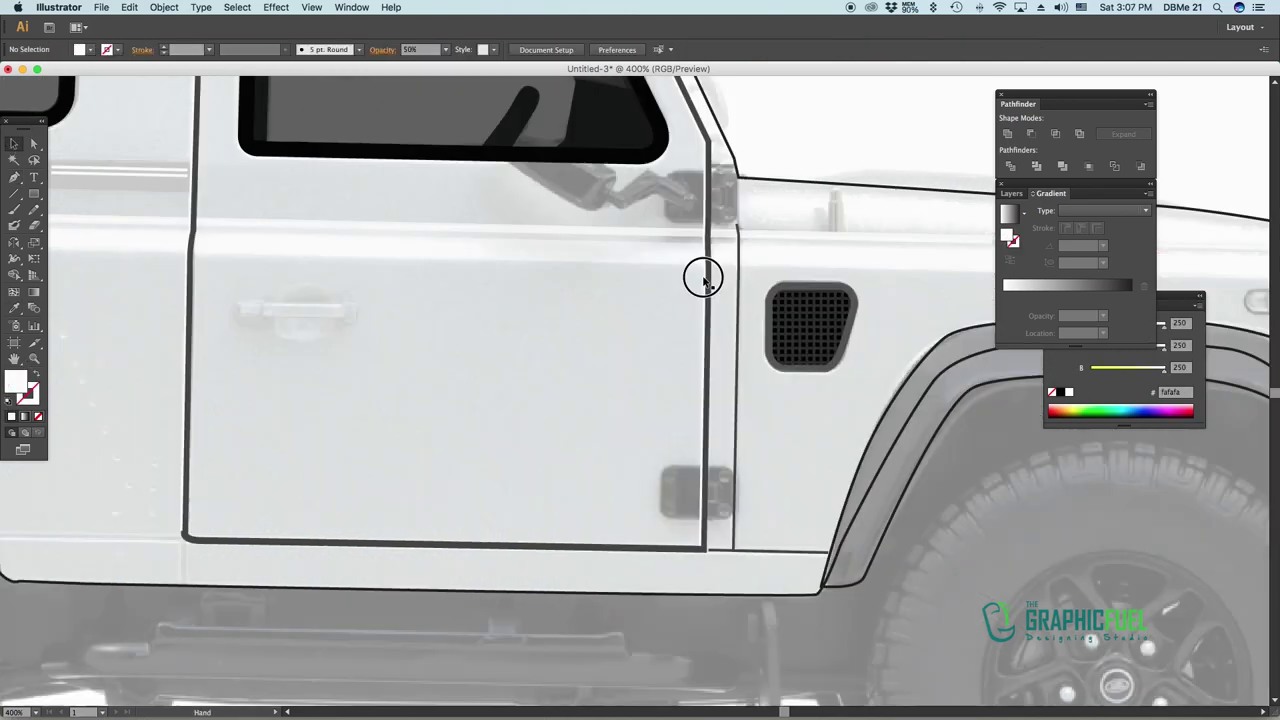
scroll(700, 277, "left", 5)
key("p")
left_click(258, 525)
left_click(450, 525)
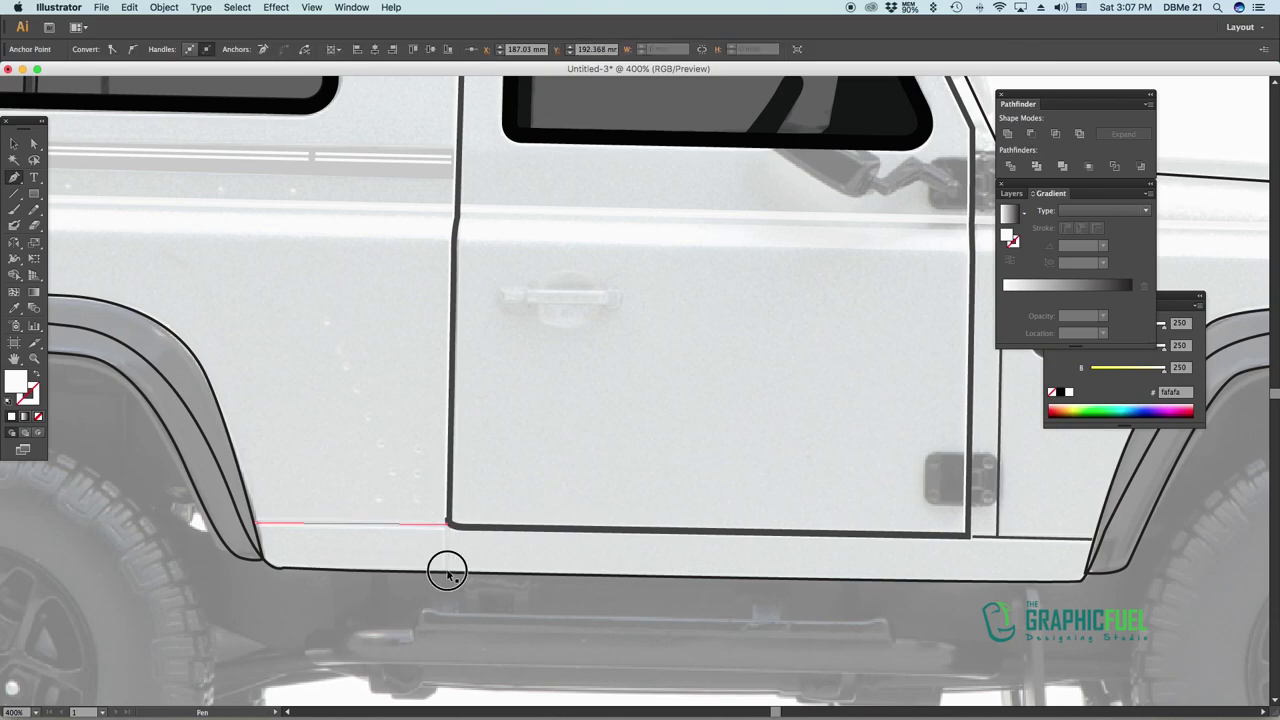
left_click(447, 571)
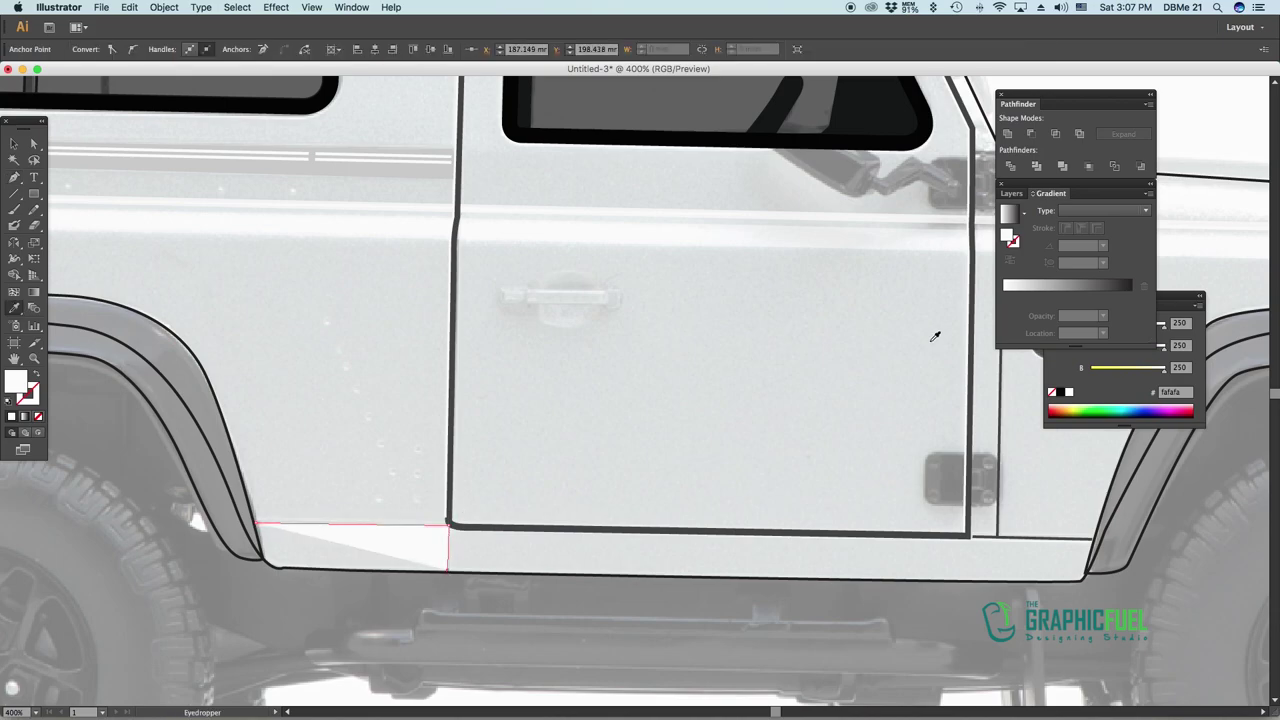
Give the door-bottom path a 12 pt stroke and expand it into a shape
key("super+minus")
mouse_move(678, 350)
left_mouse_down()
mouse_move(639, 432)
mouse_move(591, 362)
left_mouse_up()
key("super+plus")
key("v")
left_click(859, 492)
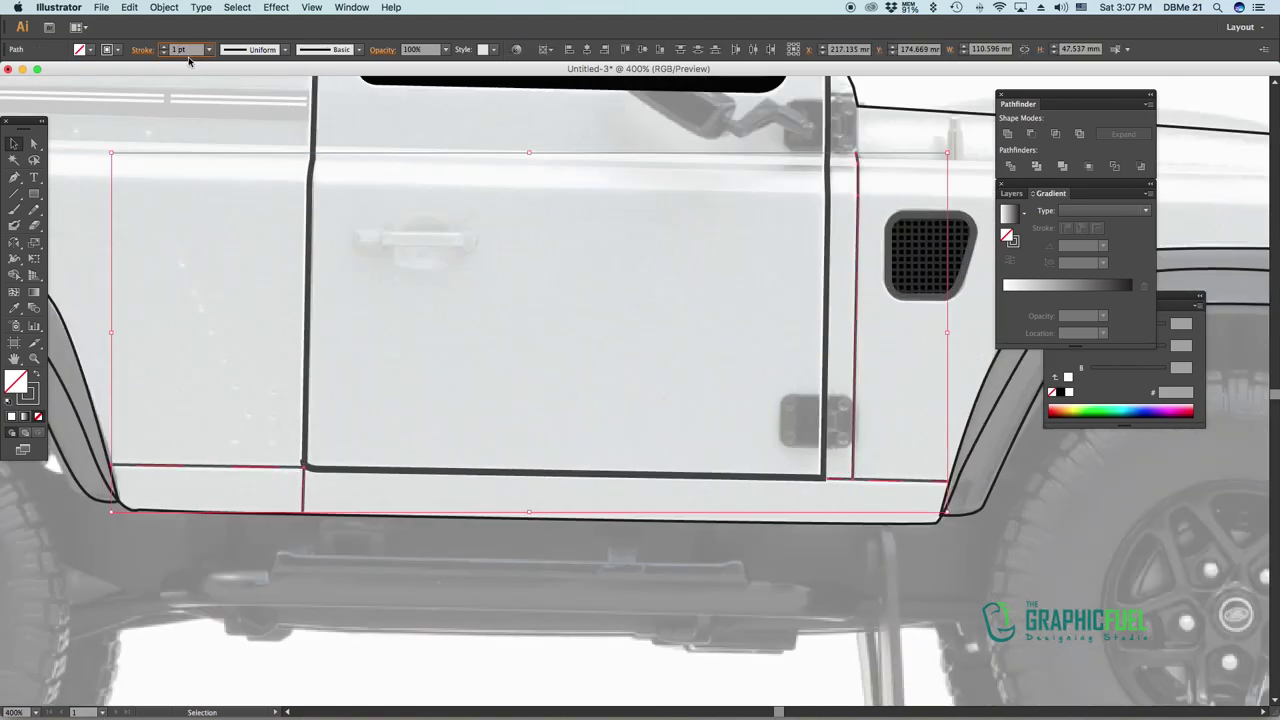
type("12")
key("Return")
key("Return")
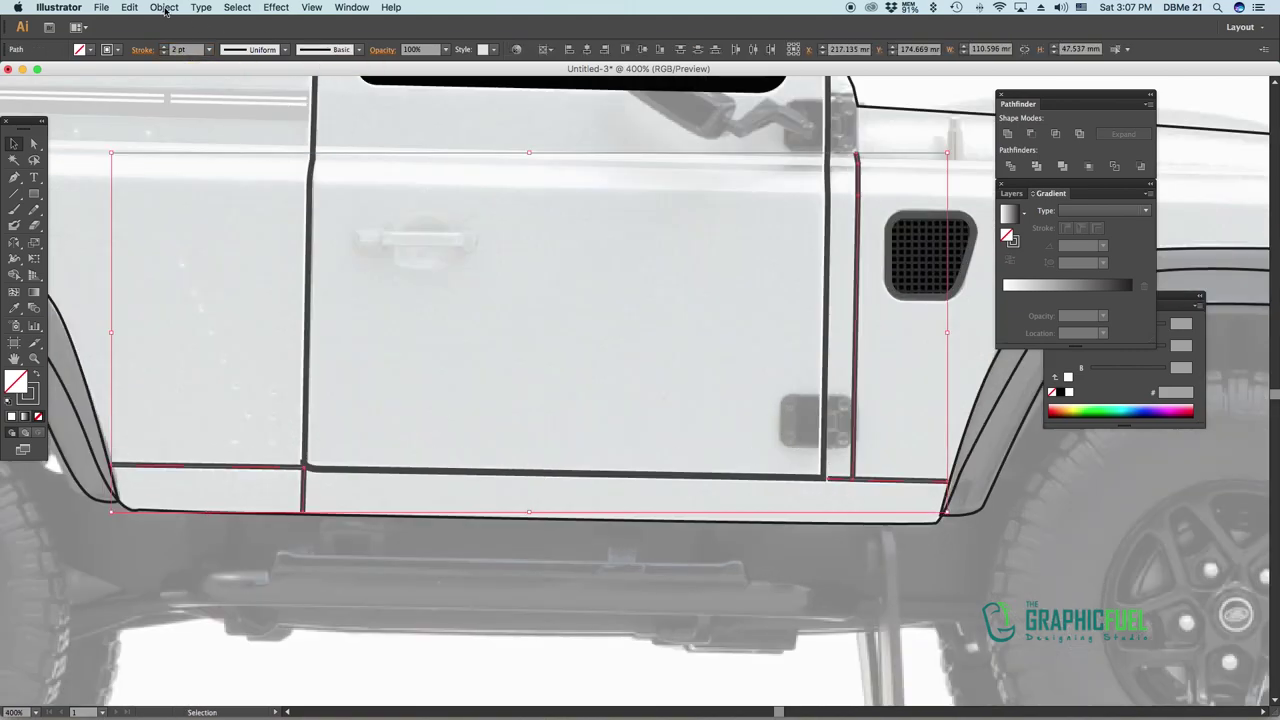
left_click(165, 7)
left_click(185, 196)
left_click(689, 578)
Set the wing seam stroke to white in the Color Picker
key("a")
left_click(859, 477)
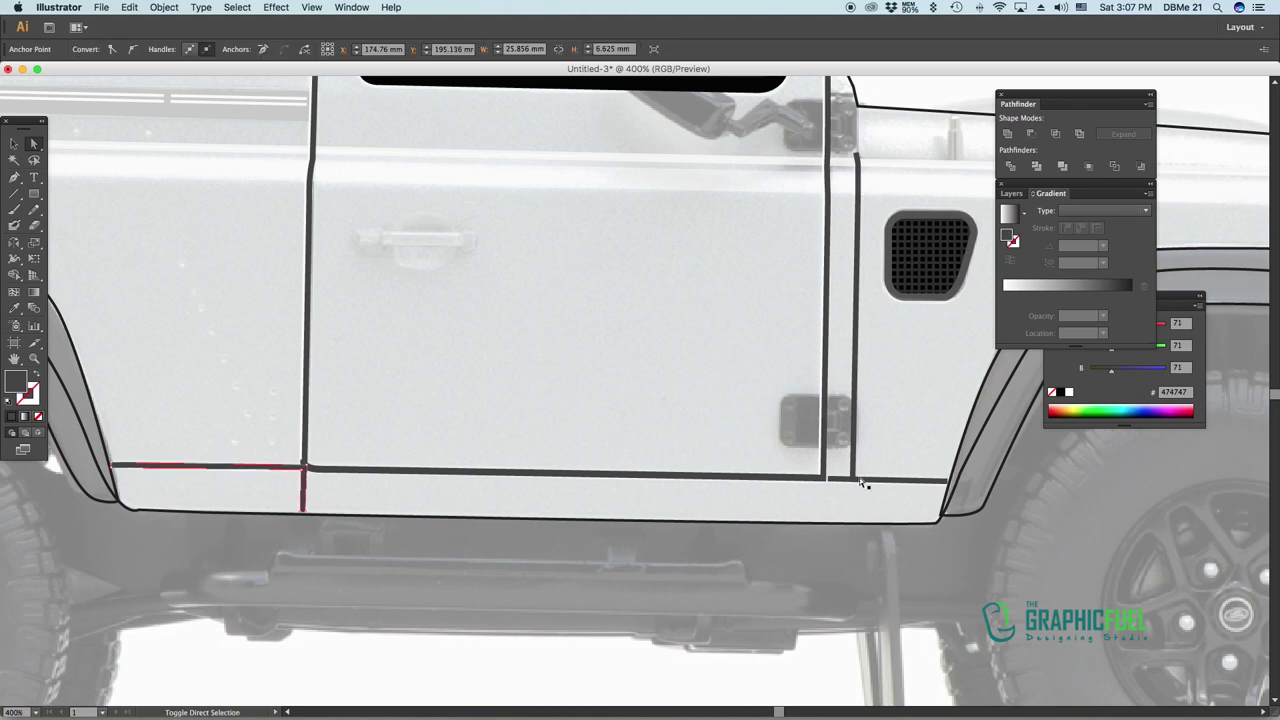
key("i")
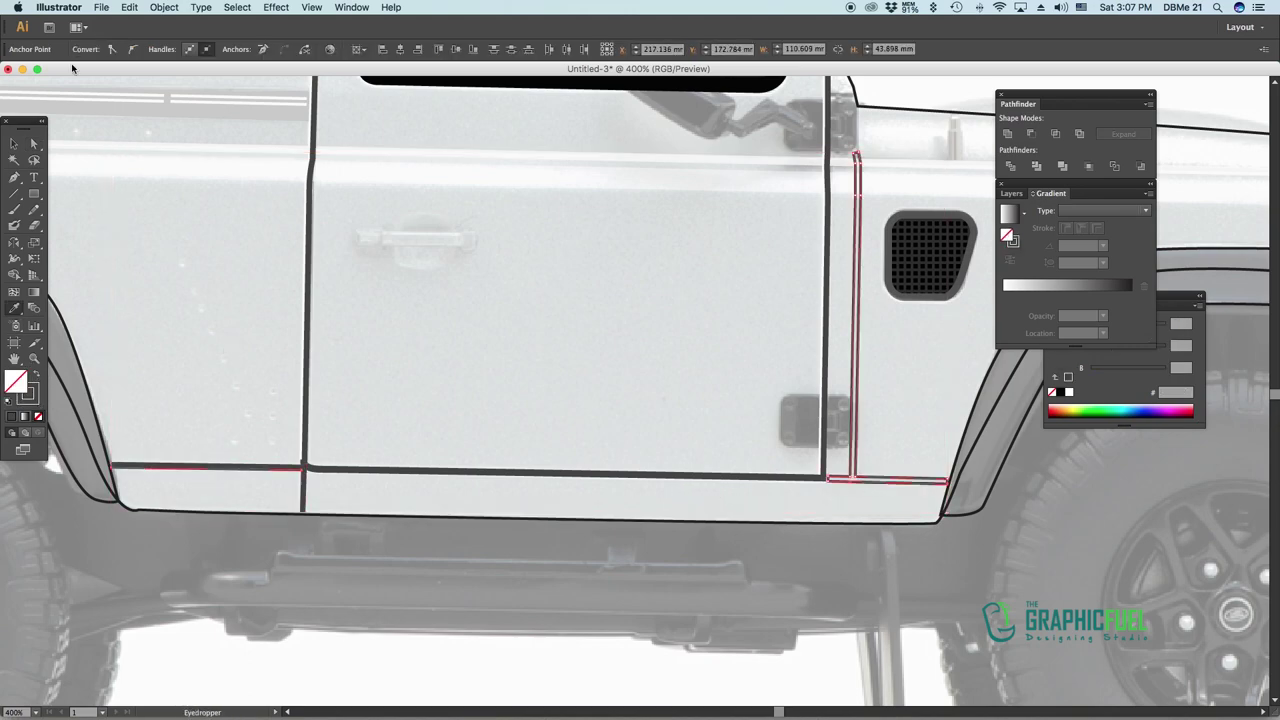
double_click(27, 392)
left_click(837, 391)
Expand the bottom sill path's stroke into a filled shape
key("v")
left_click(229, 475)
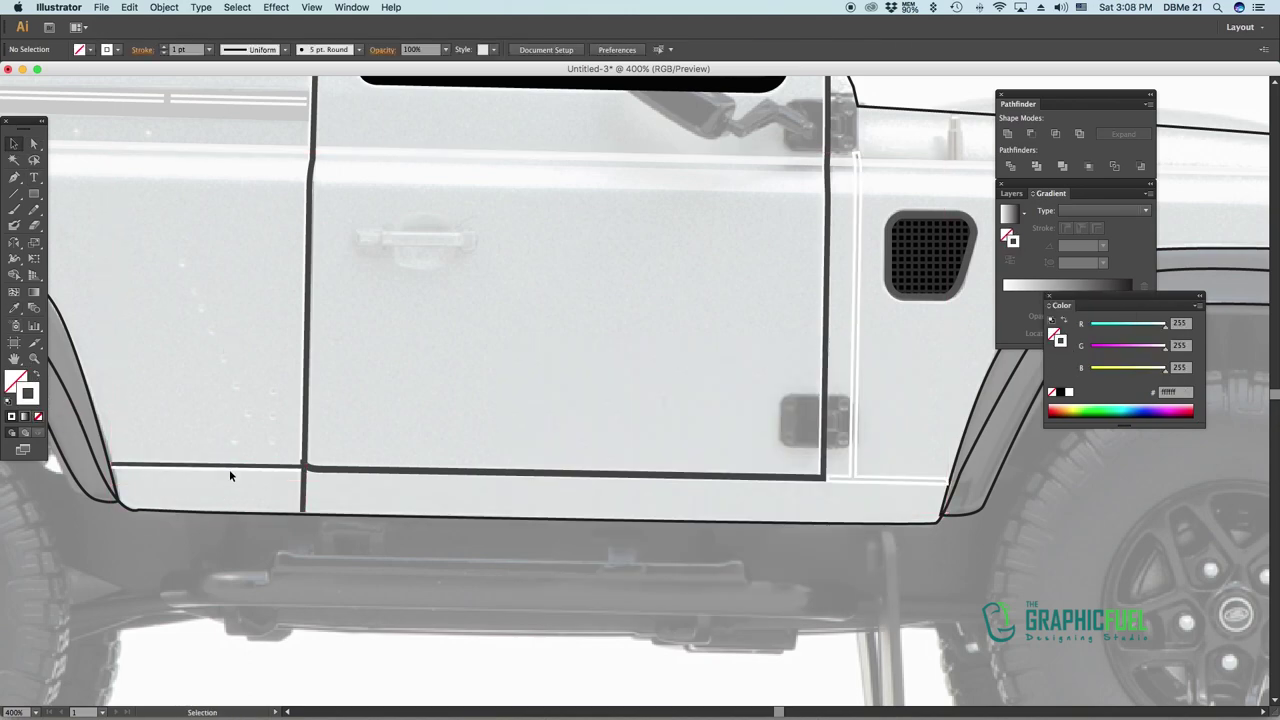
left_click(271, 466)
left_click(251, 471)
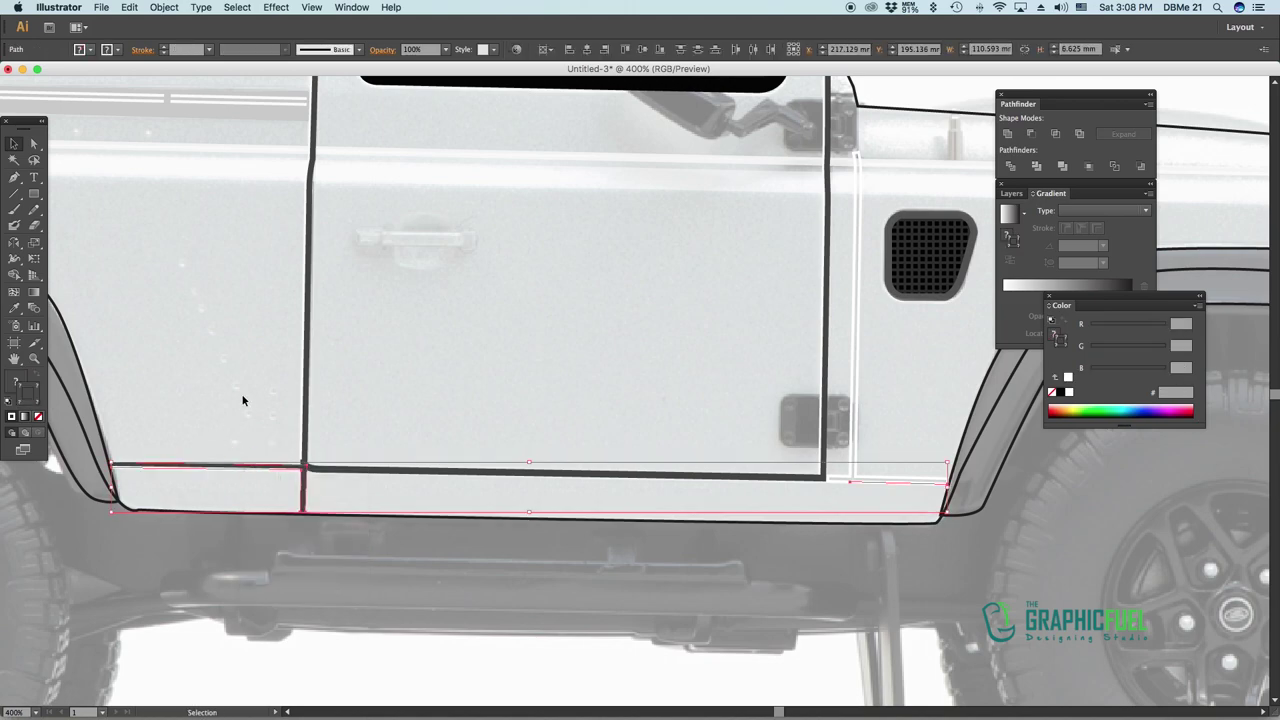
left_click(164, 7)
left_click(190, 192)
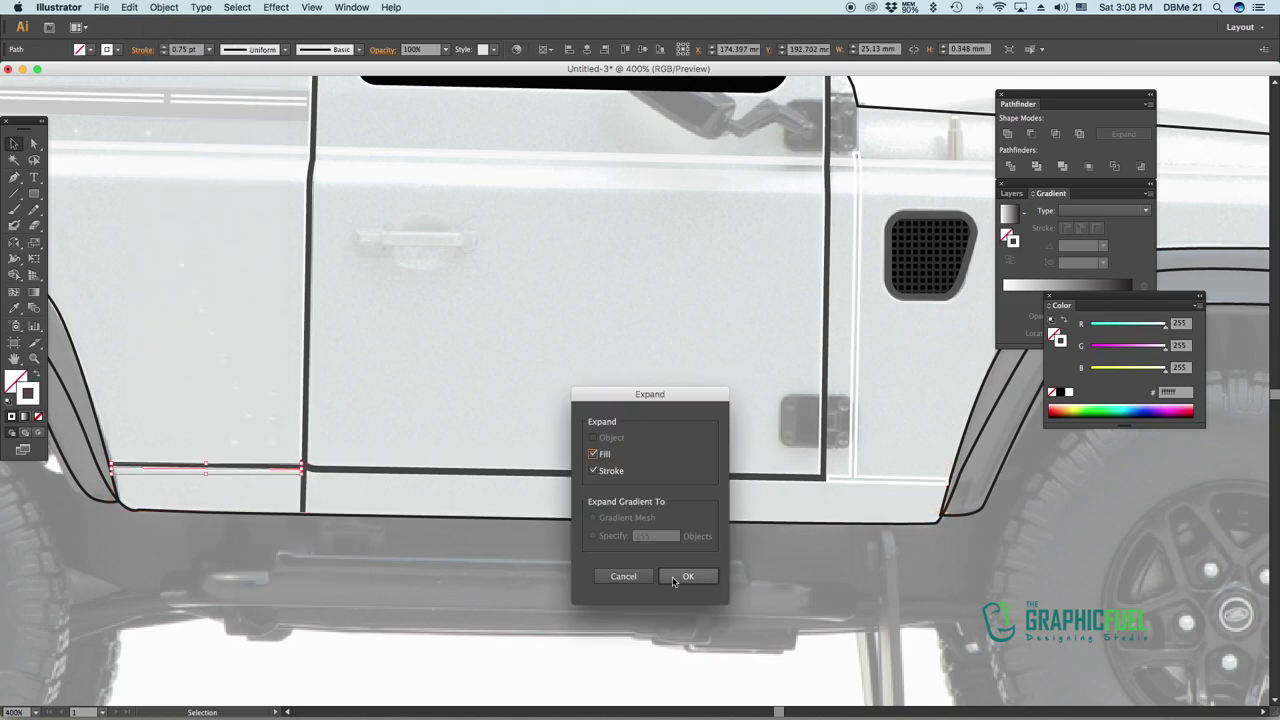
left_click(673, 580)
Eyedrop the dark door-line colour onto the vertical door-edge line
left_click(894, 406)
scroll(894, 406, "right", 5)
key("i")
left_click(158, 478)
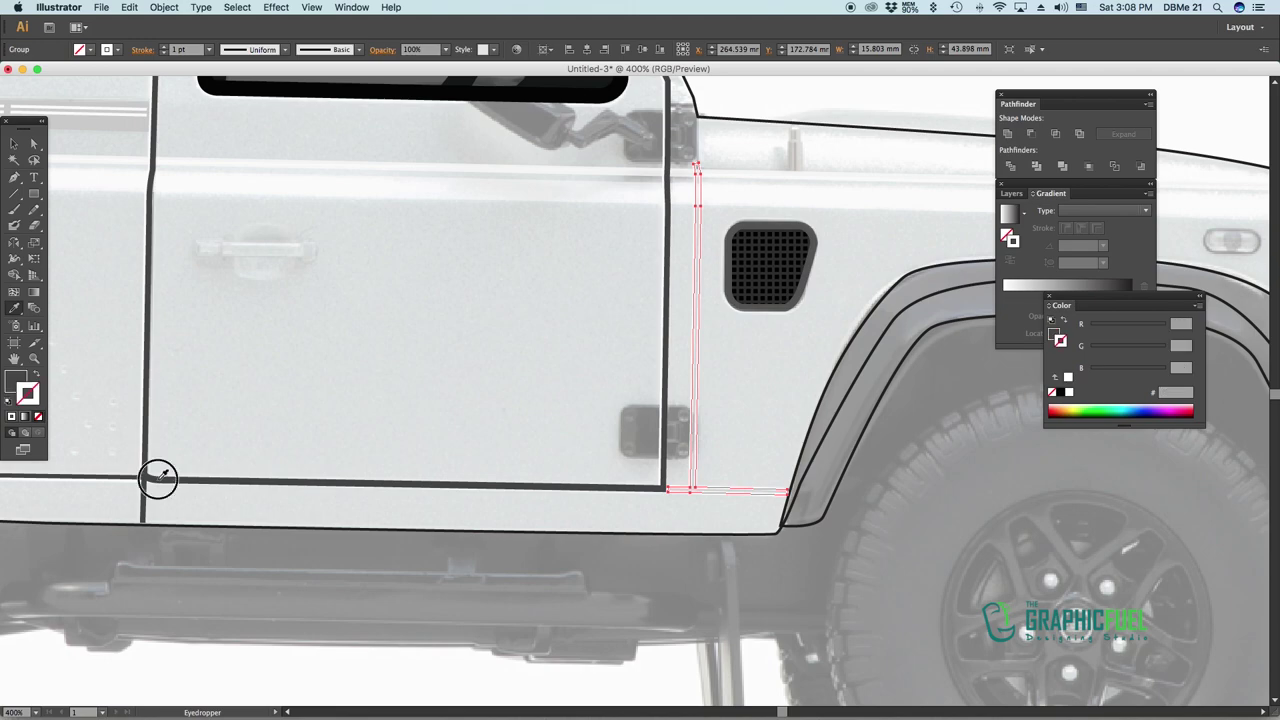
key("v")
left_click(737, 494)
left_click(150, 483, "shift")
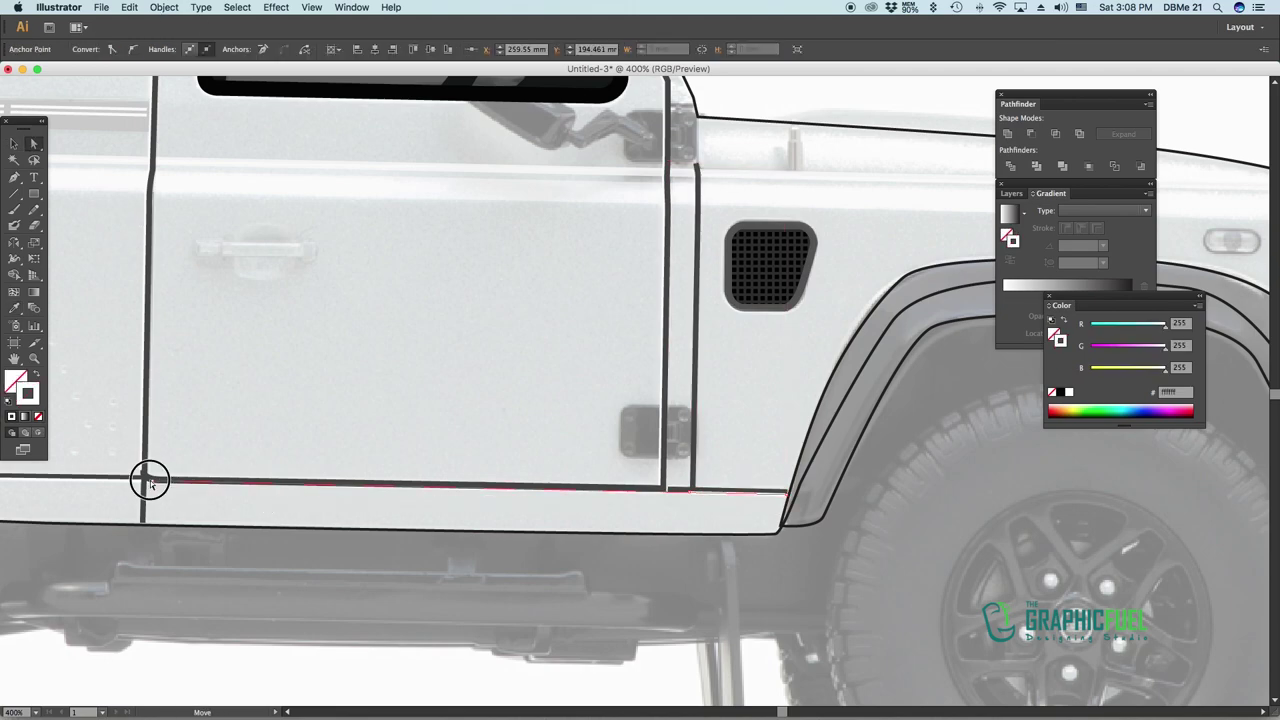
Expand the long sill path into a filled shape
key("v")
left_click(286, 488)
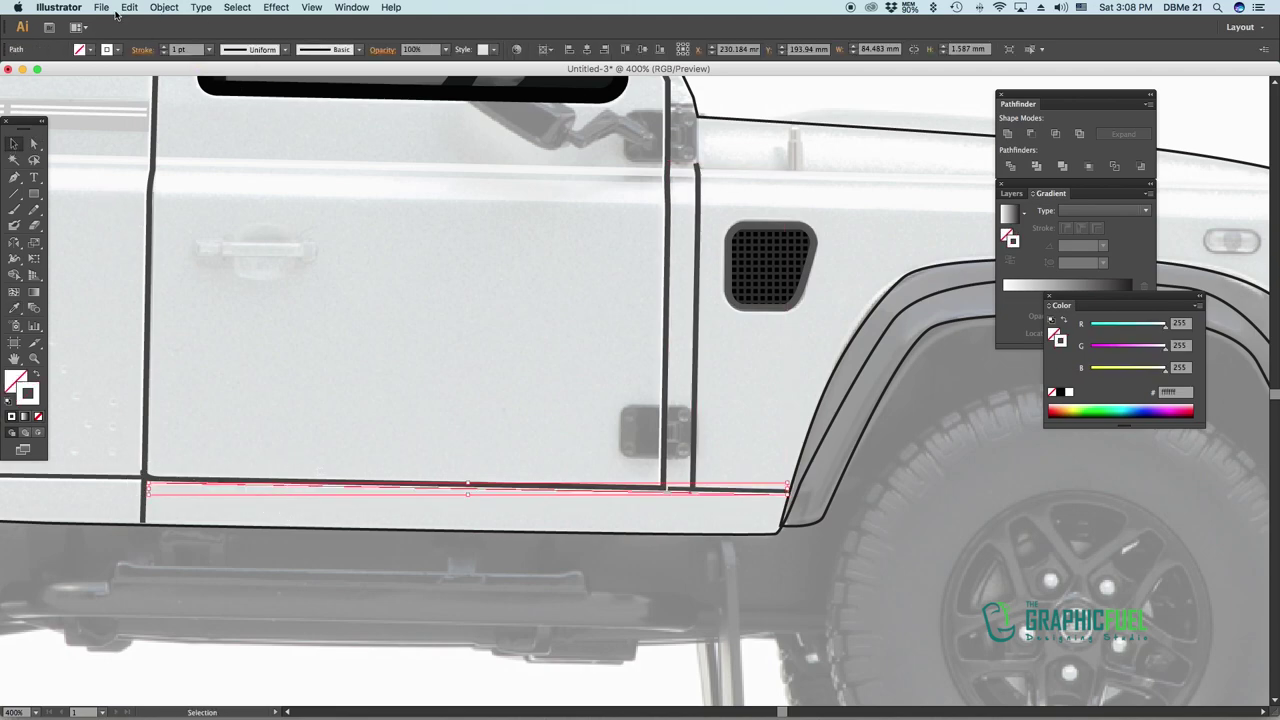
left_click(164, 7)
left_click(190, 200)
left_click(680, 575)
left_click(640, 394)
Expand the vertical door-edge stroke into a shape
scroll(640, 394, "right", 5)
key("a")
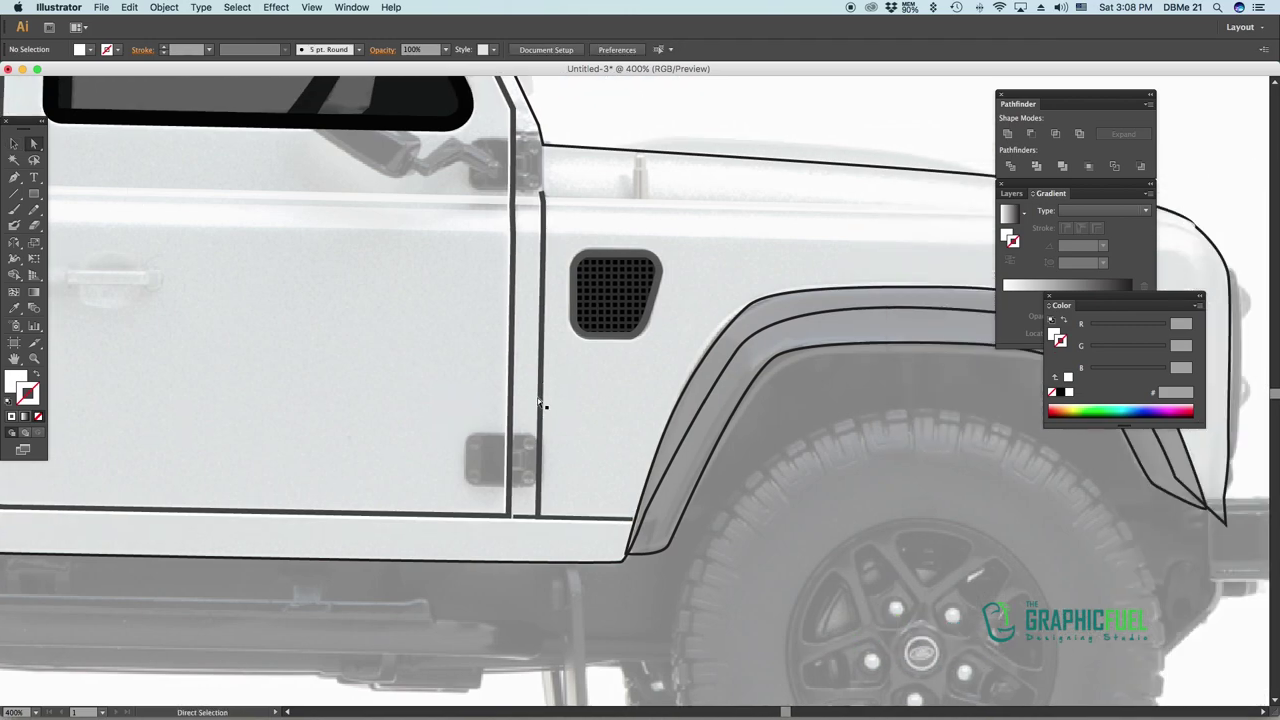
left_click(540, 229)
left_click(14, 143)
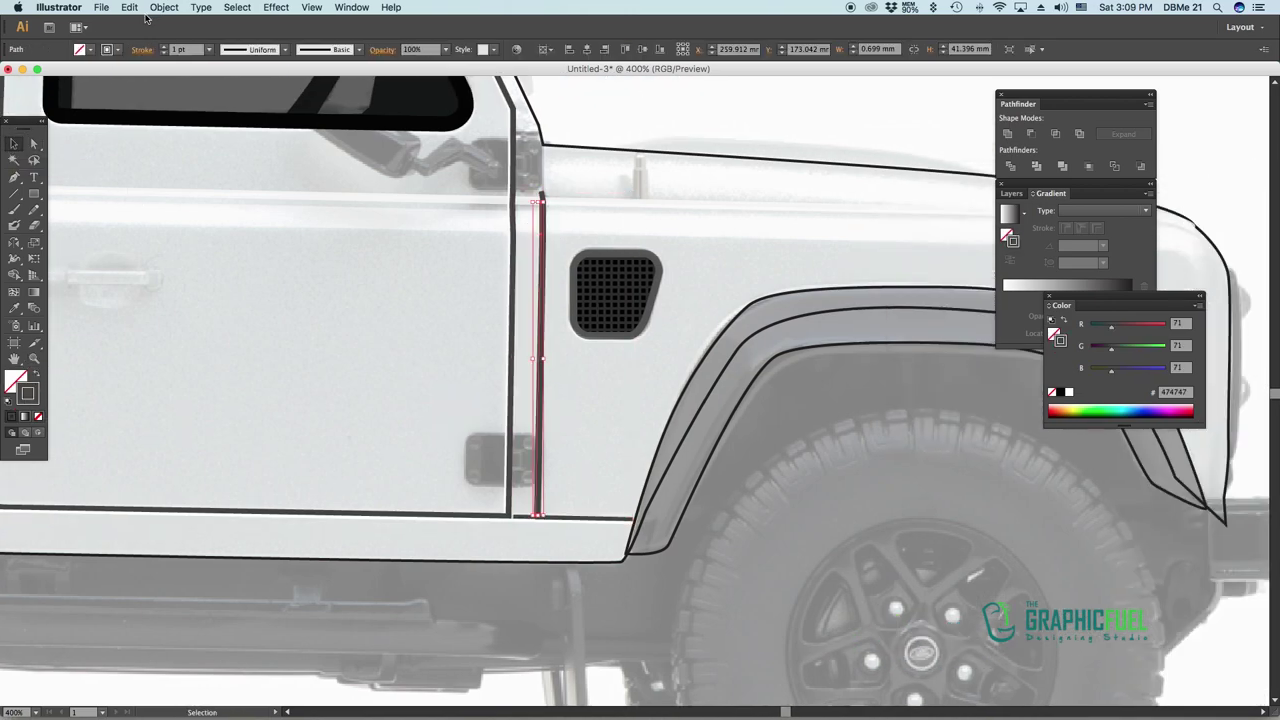
left_click(164, 7)
left_click(190, 200)
left_click(686, 574)
Clear the selection and zoom out to view the whole vehicle side
key("i")
key("ctrl+shift+a")
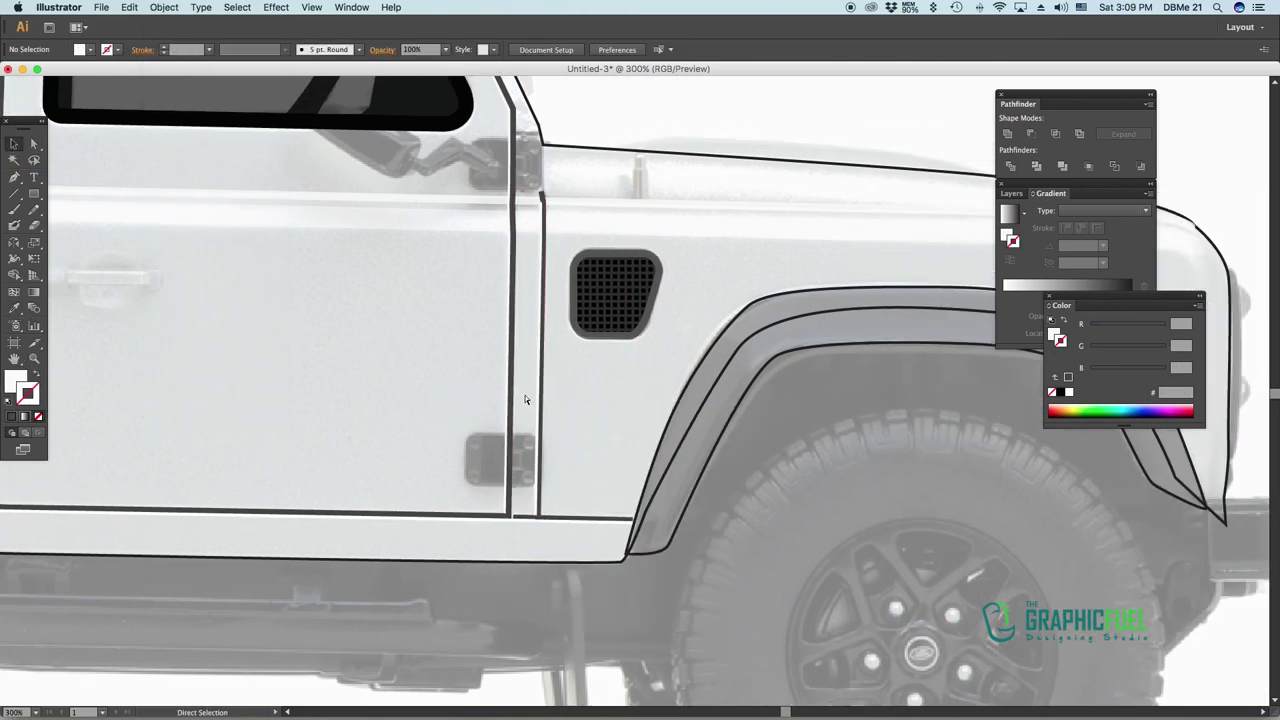
key("ctrl+minus")
left_click_drag(390, 416, 553, 345)
Turn off Dim Images in Layer 1's options so the reference photo shows fully
scroll(553, 345, "left", 5)
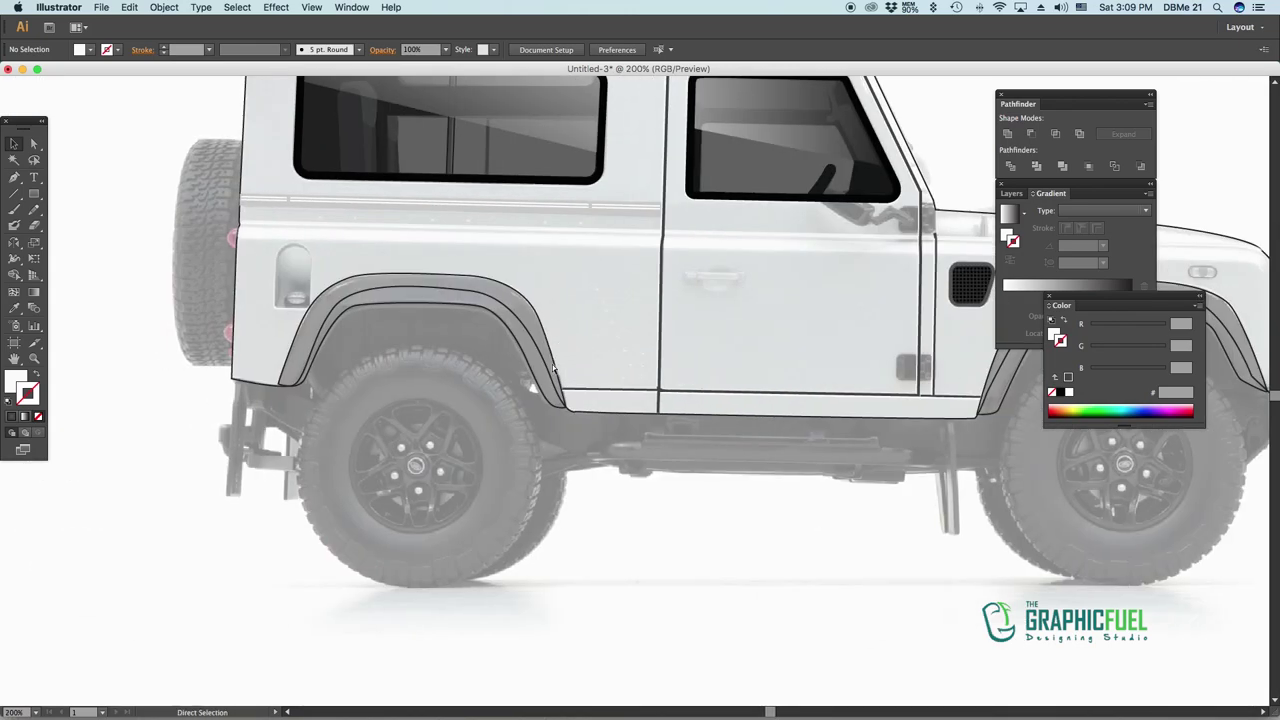
key("ctrl+plus")
key("ctrl+plus")
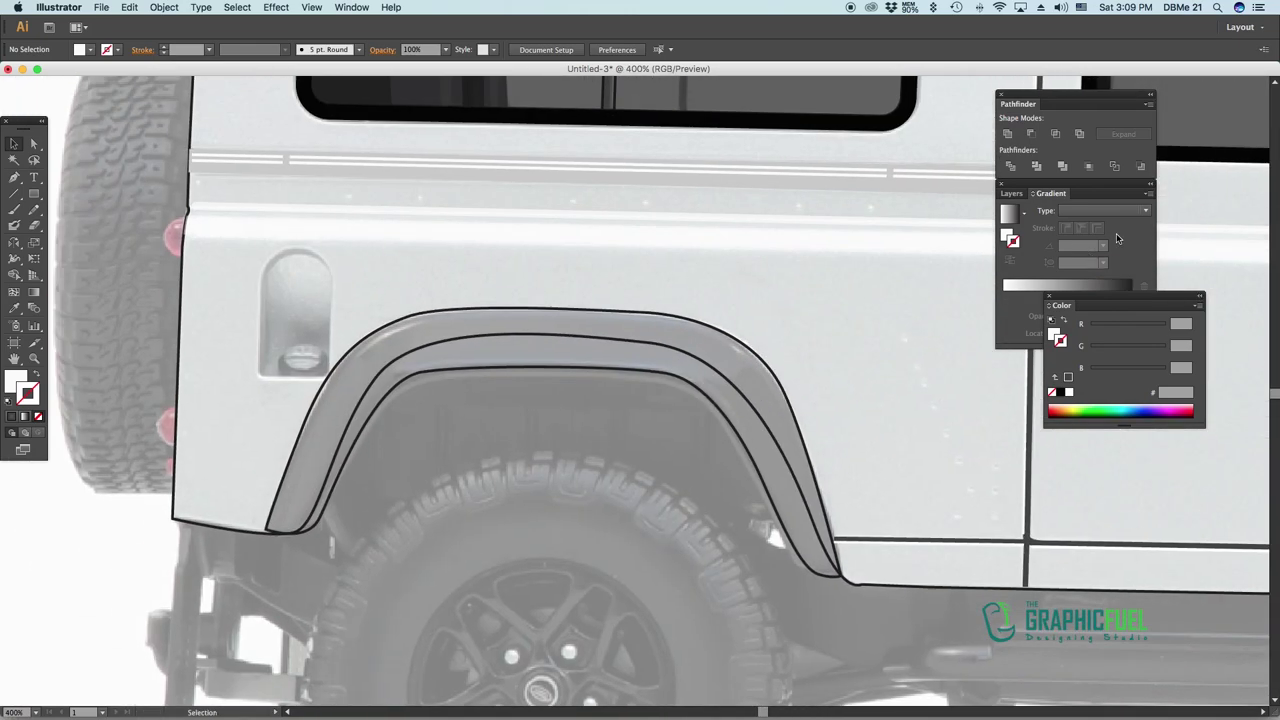
key("ctrl+minus")
key("ctrl+minus")
key("ctrl+minus")
key("ctrl+minus")
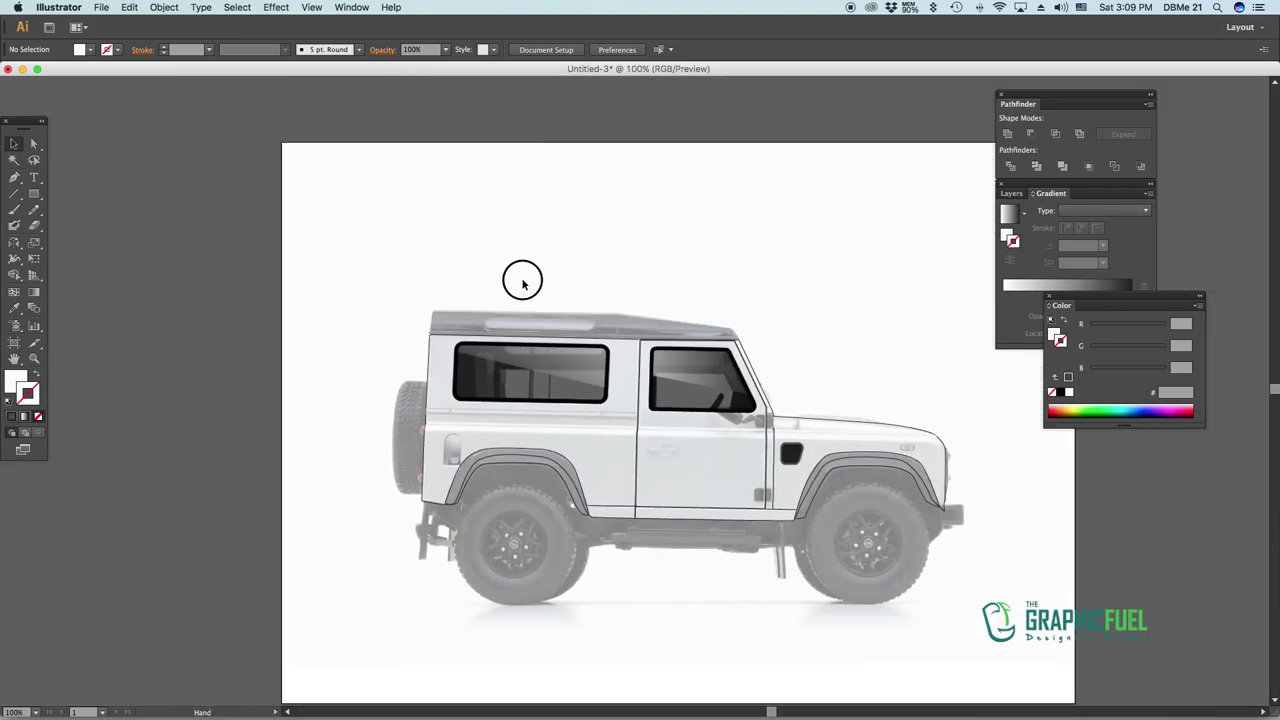
left_click(1011, 193)
left_click(451, 280)
left_click(571, 49)
left_click(578, 212)
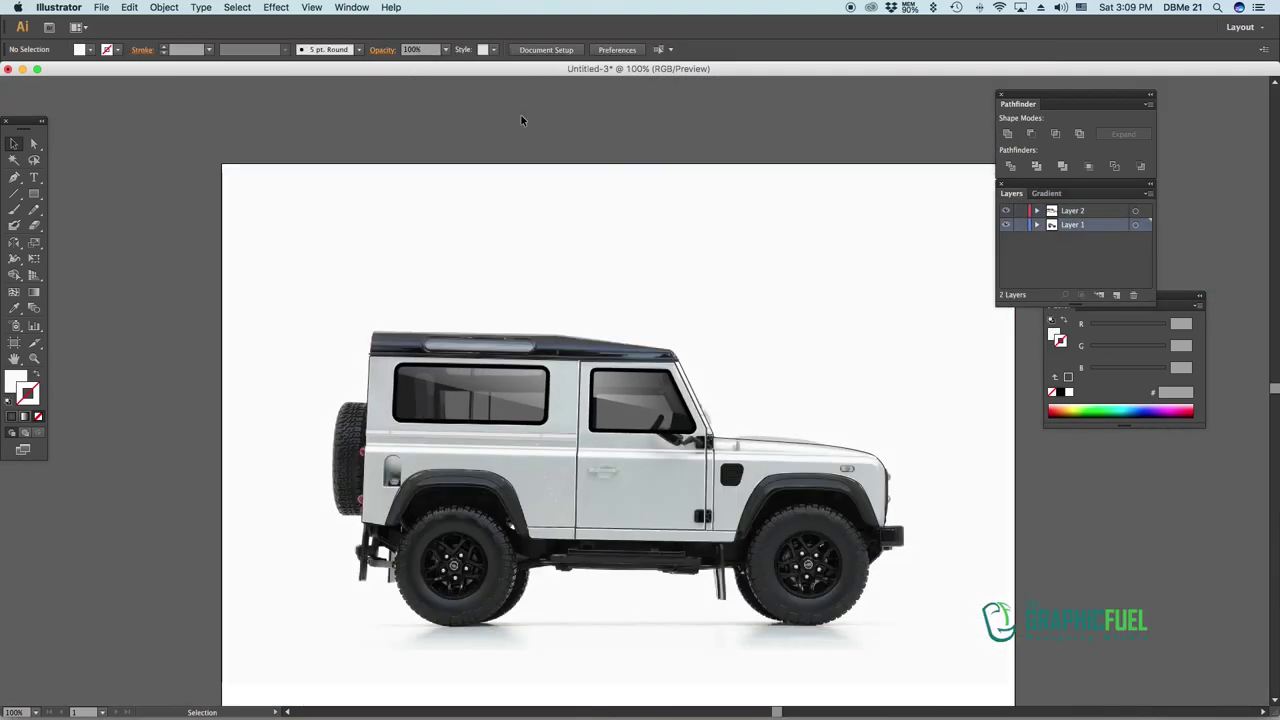
Zoom into the rear wheel arch and begin the fuel-door outline on Layer 2
key("ctrl+shift+a")
key("ctrl+plus")
left_click_drag(370, 357, 517, 182)
key("ctrl+plus")
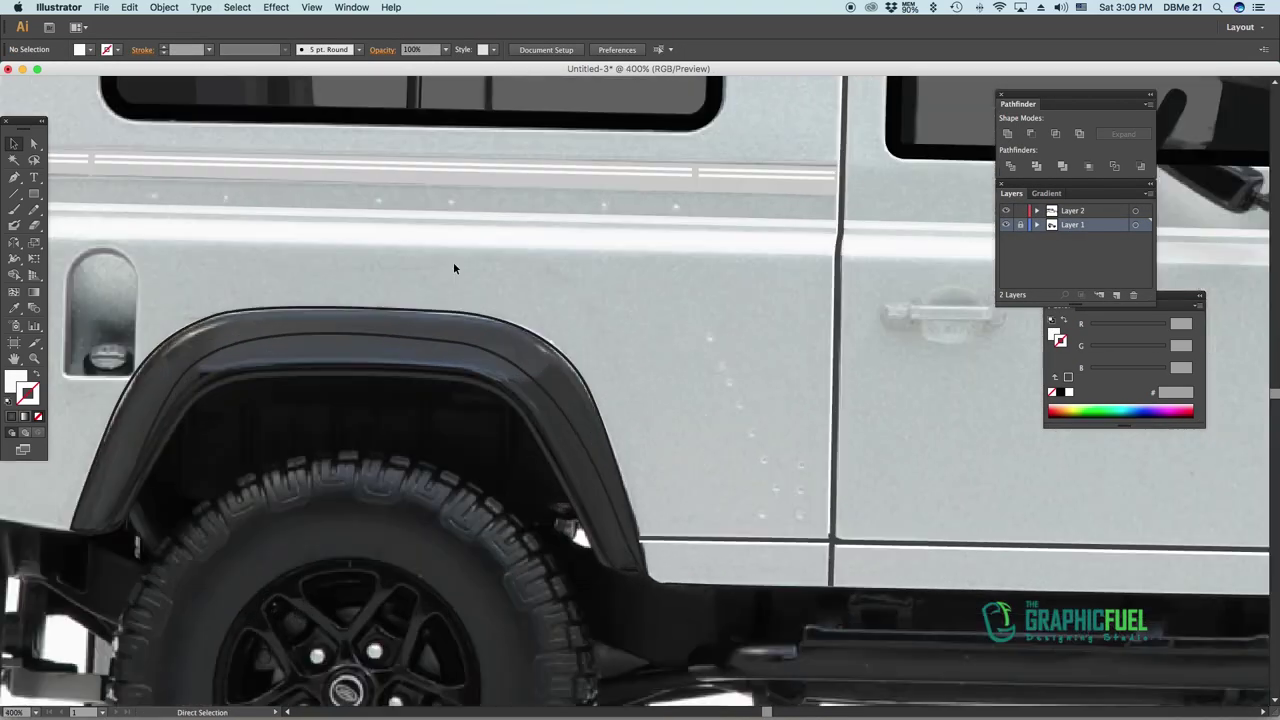
key("p")
left_click(1072, 210)
left_click(230, 377)
Complete the arched fuel-door outline and fill it with sampled grey
left_click(297, 377)
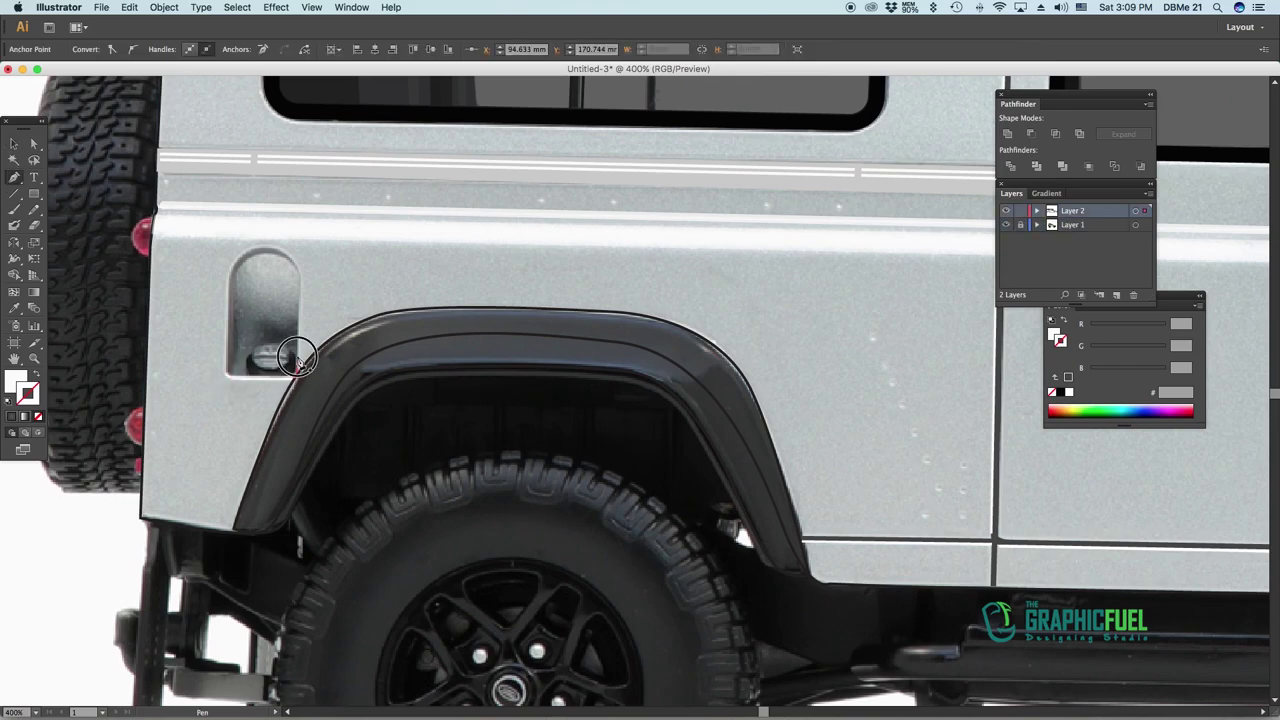
left_click(301, 282)
left_click(265, 248)
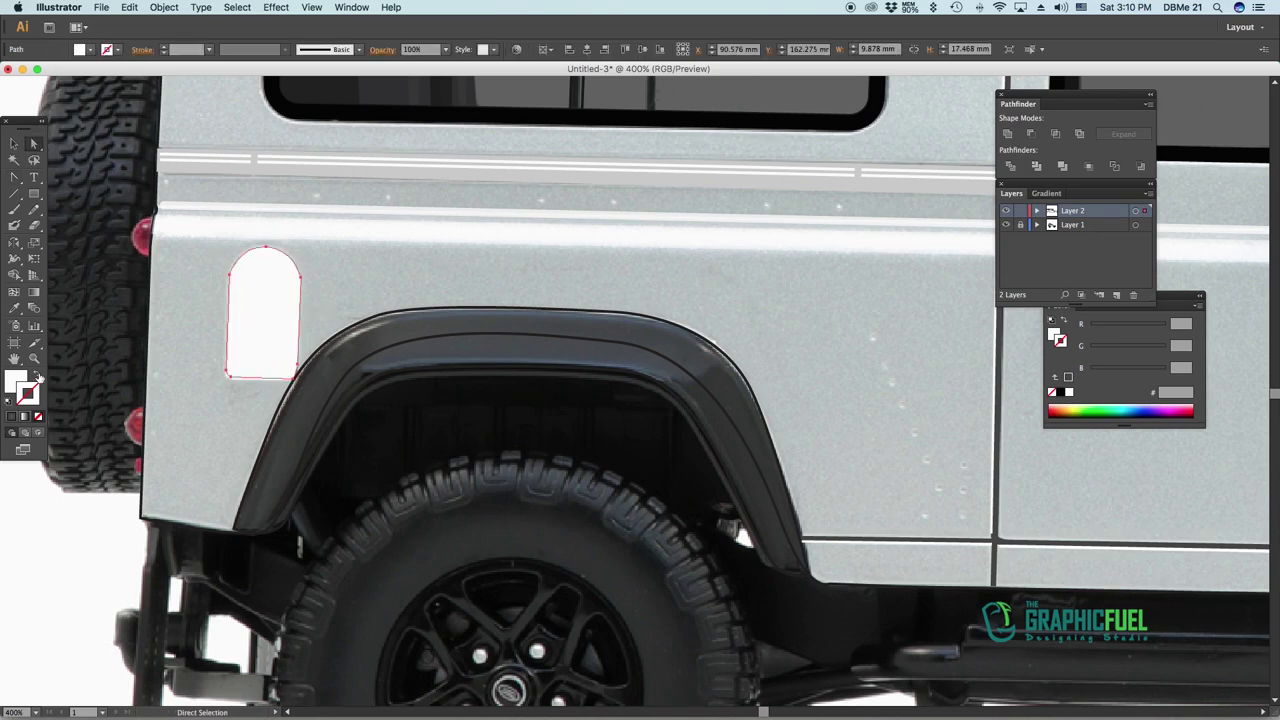
key("shift+x")
key("v")
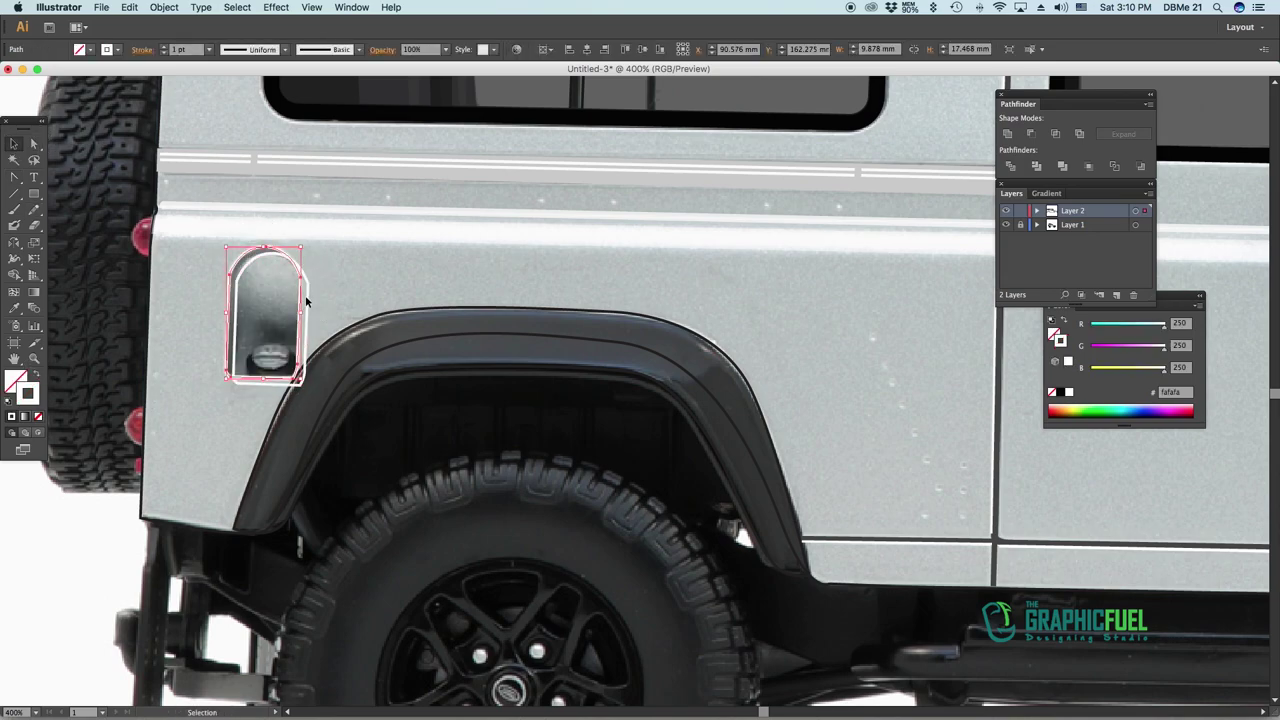
key("i")
left_click(262, 245)
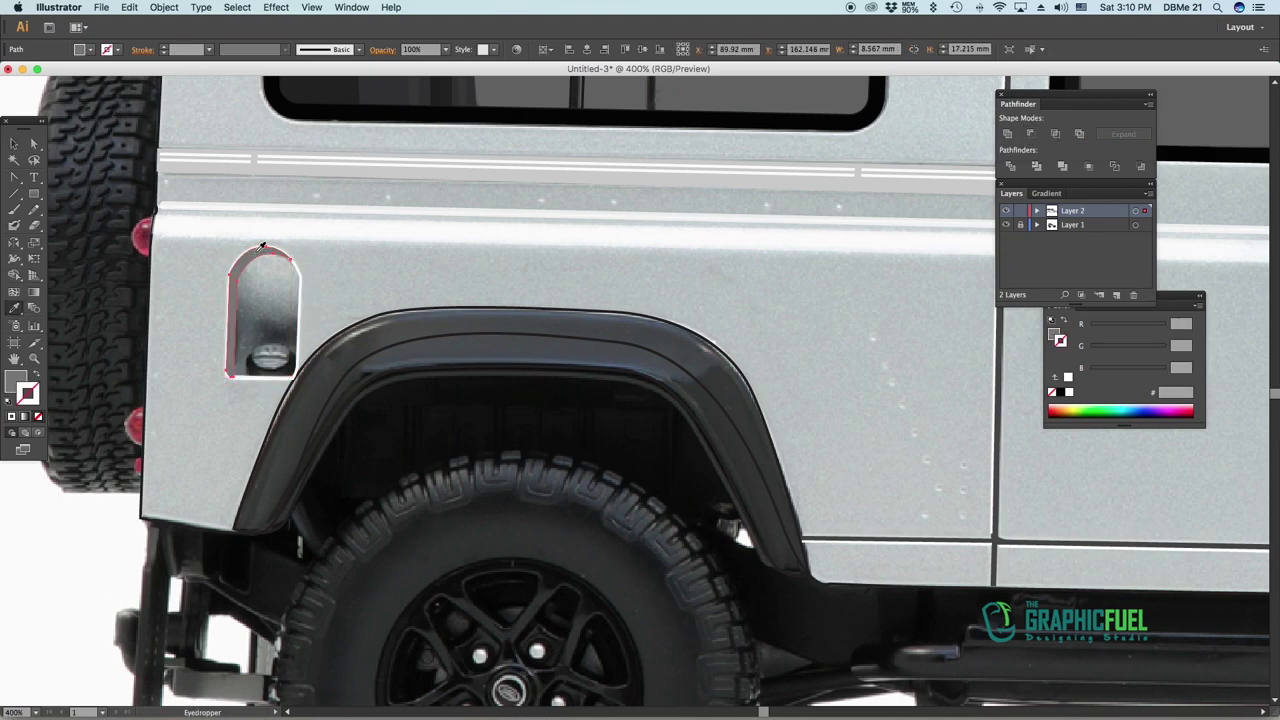
key("v")
left_click(300, 345)
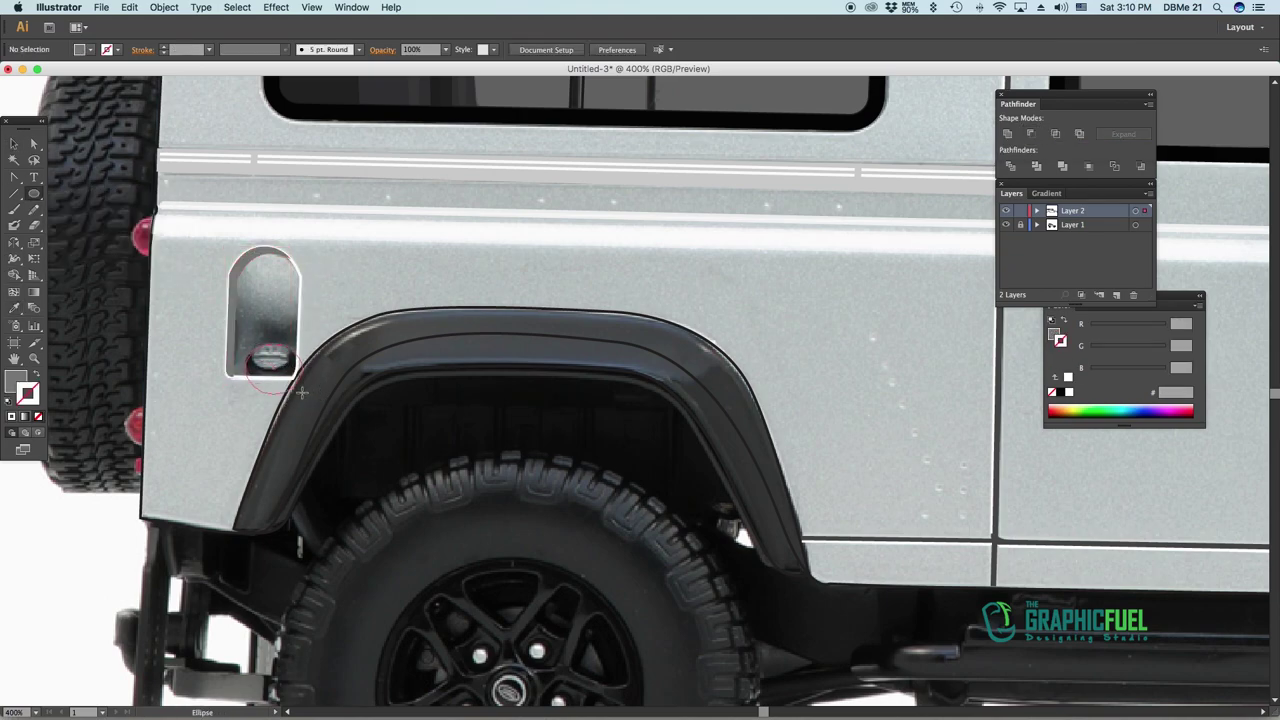
Draw an ellipse over the fuel cap and give it the dark tyre colour
left_click_drag(301, 392, 297, 378)
key("shift+x")
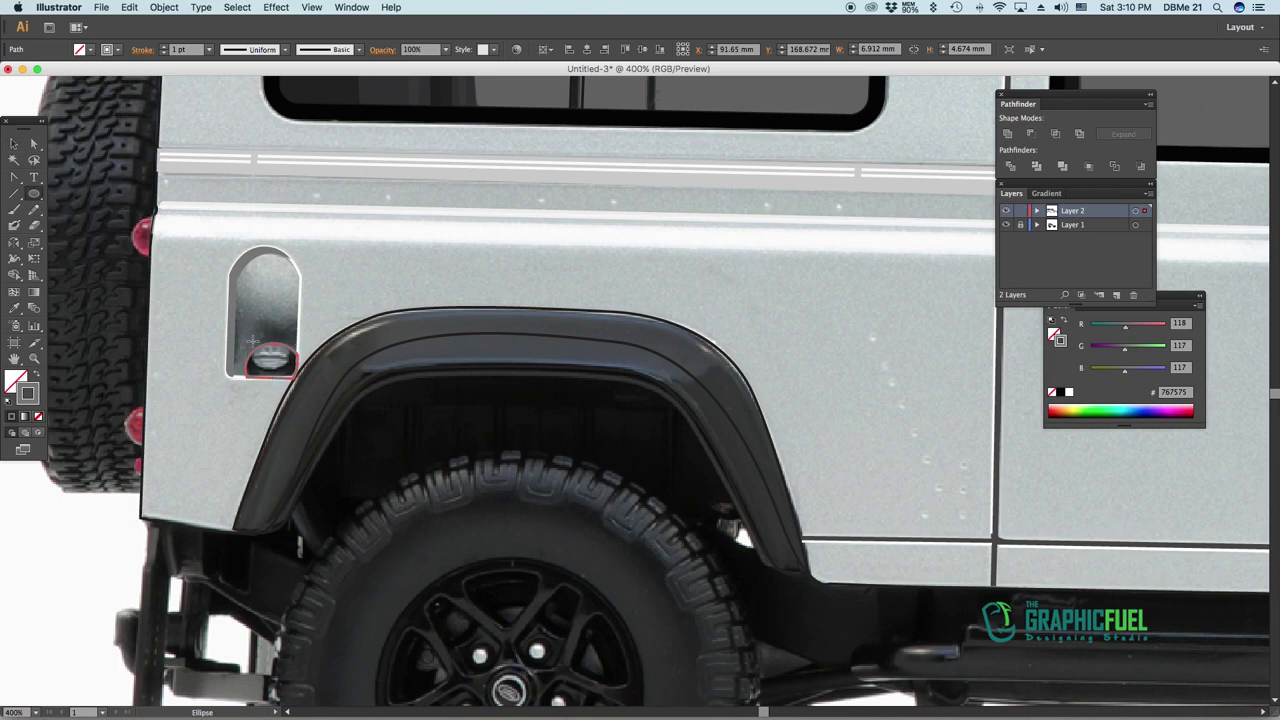
left_click(210, 334)
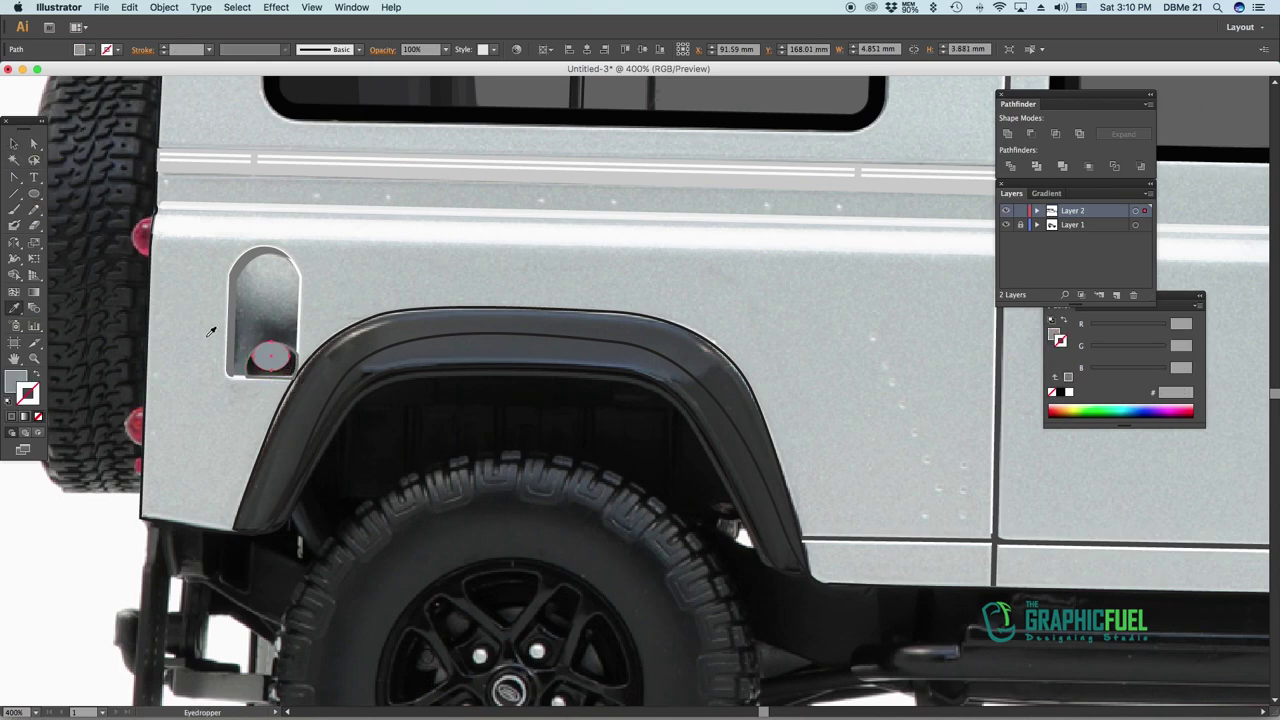
key("a")
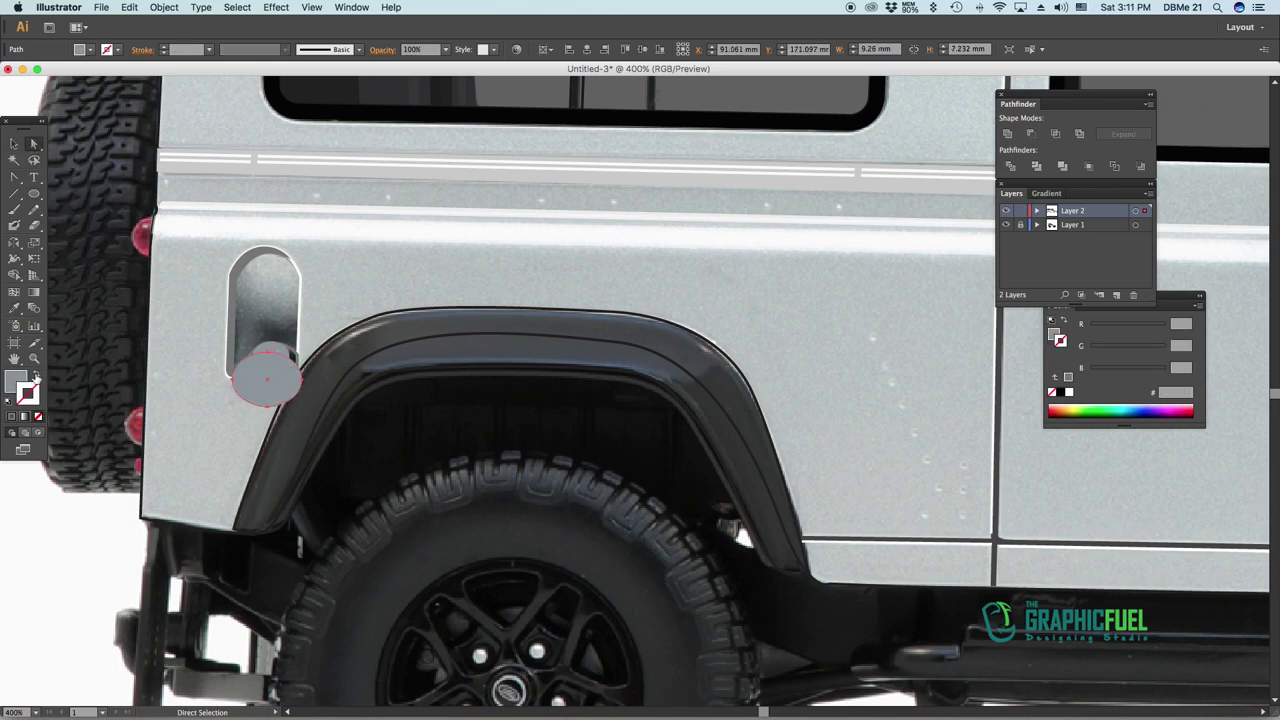
key("i")
left_click(72, 152)
Group the cap ring and knob together
left_click(272, 365, "shift")
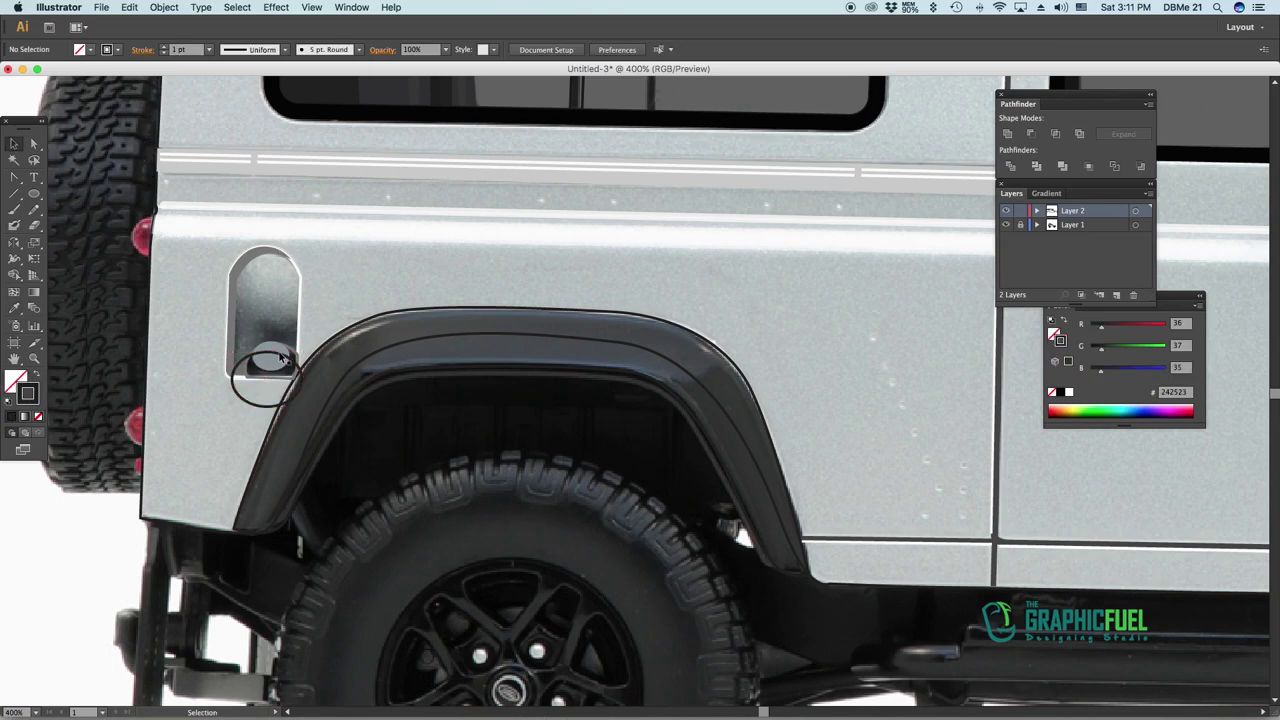
left_click(164, 7)
left_click(185, 62)
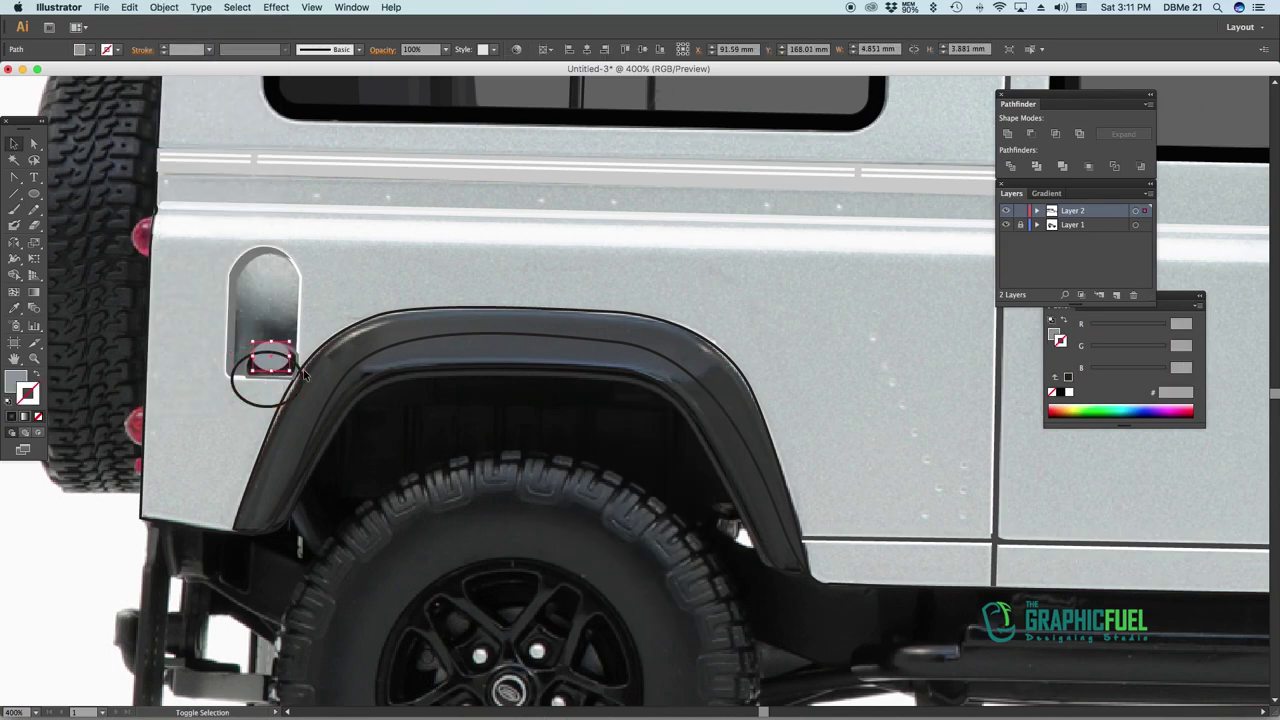
left_click(322, 315)
key("ctrl+plus")
key("ctrl+plus")
key("ctrl+plus")
Fill the fuel cap knob with sampled black
scroll(269, 279, "left", 10)
scroll(269, 279, "up", 4)
left_click(468, 408)
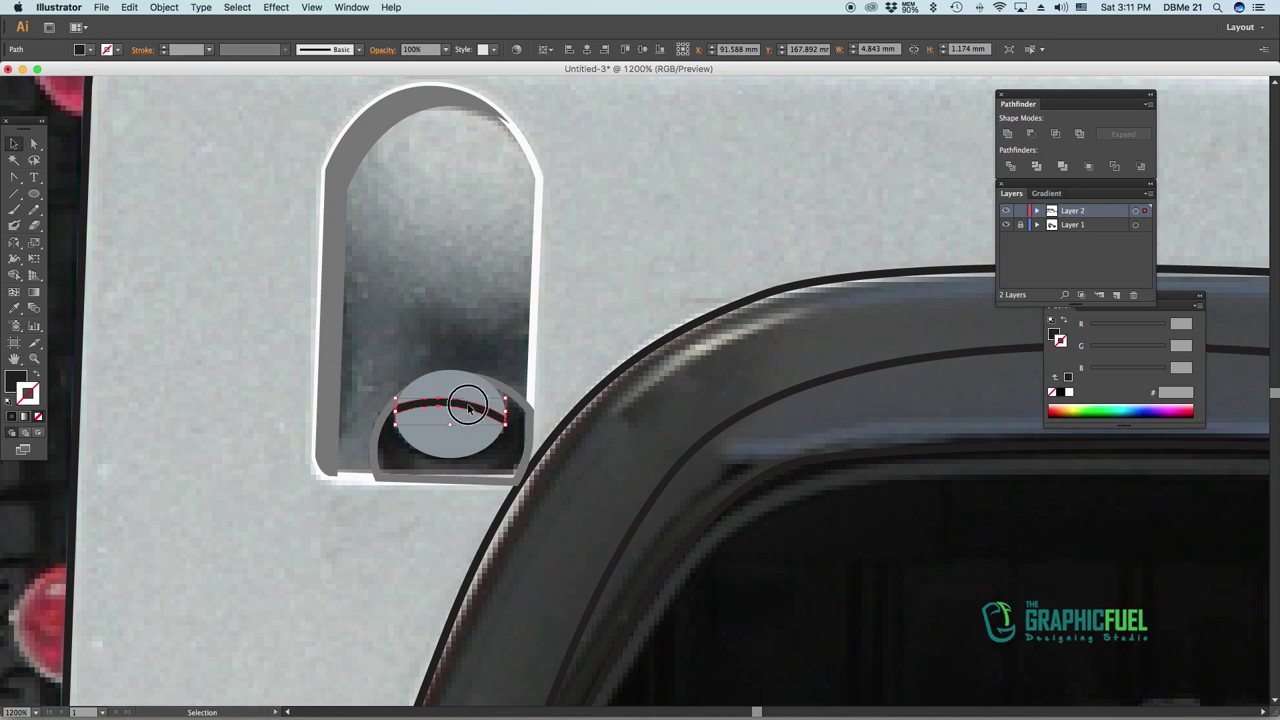
left_click(178, 275)
scroll(543, 371, "down", 1)
scroll(543, 371, "right", 2)
left_click(404, 385)
Fill the fuel-door recess with sampled light grey
key("i")
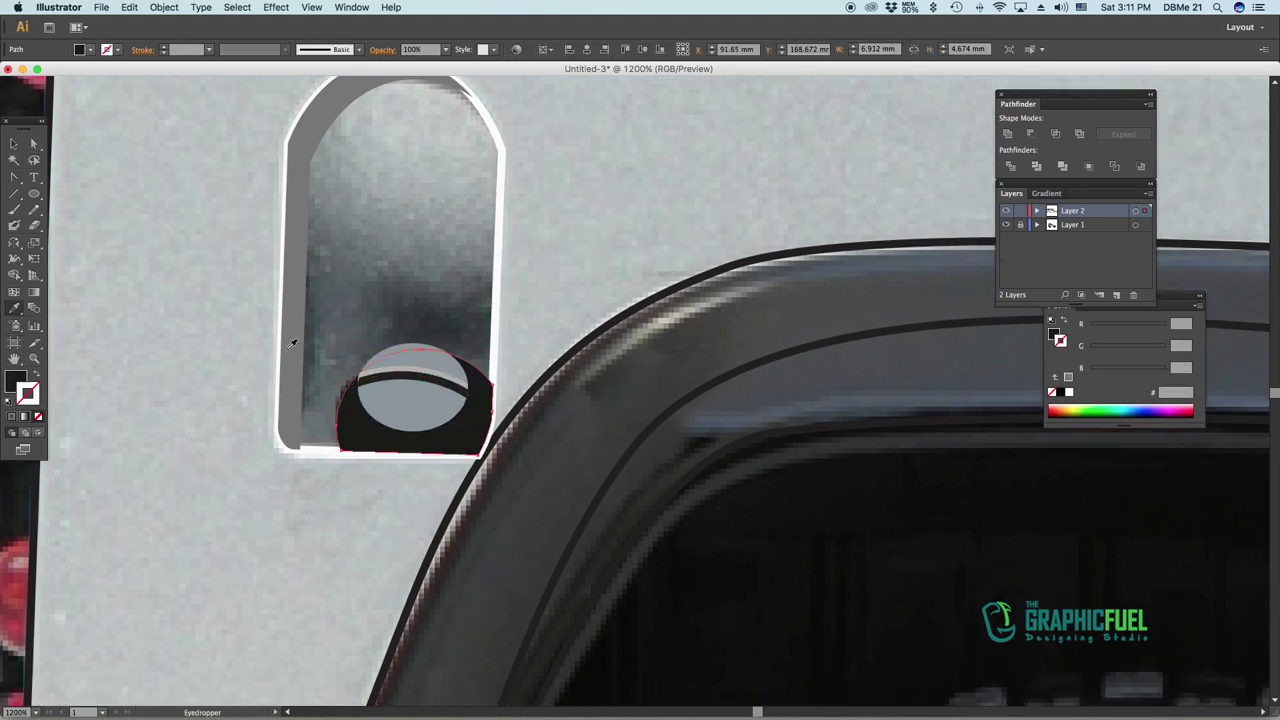
key("ctrl+minus")
left_click(416, 300)
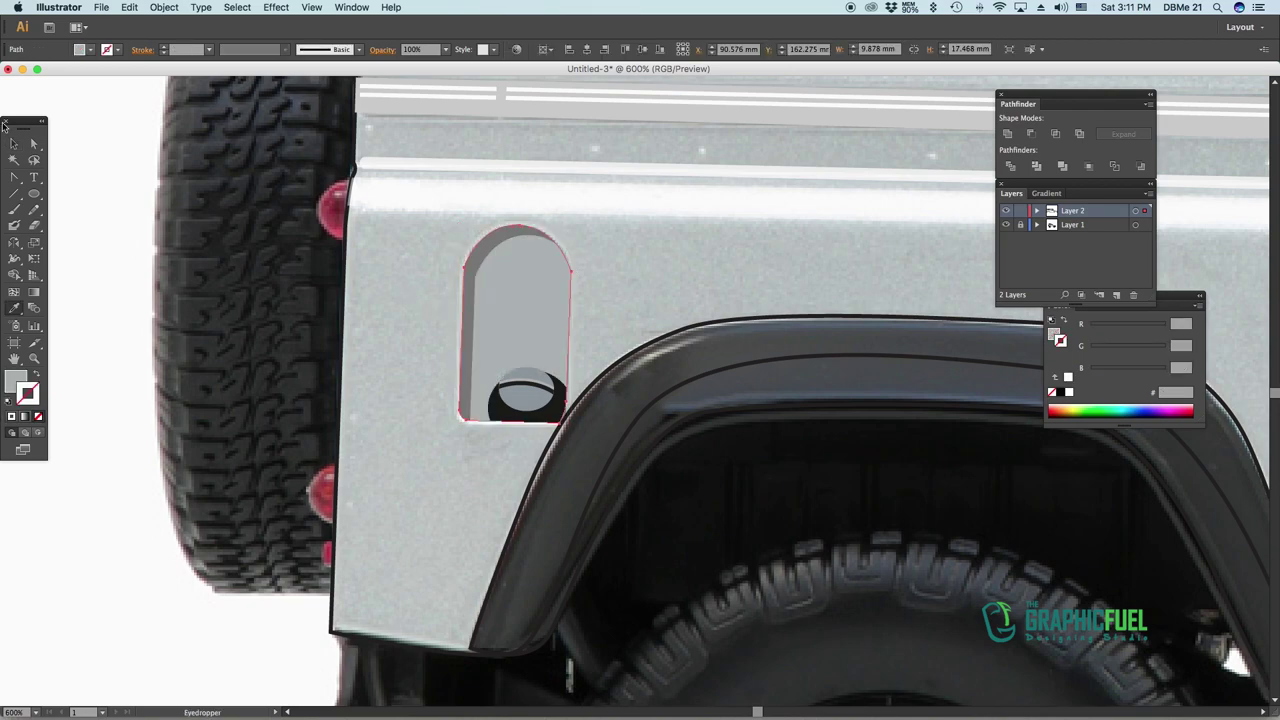
key("a")
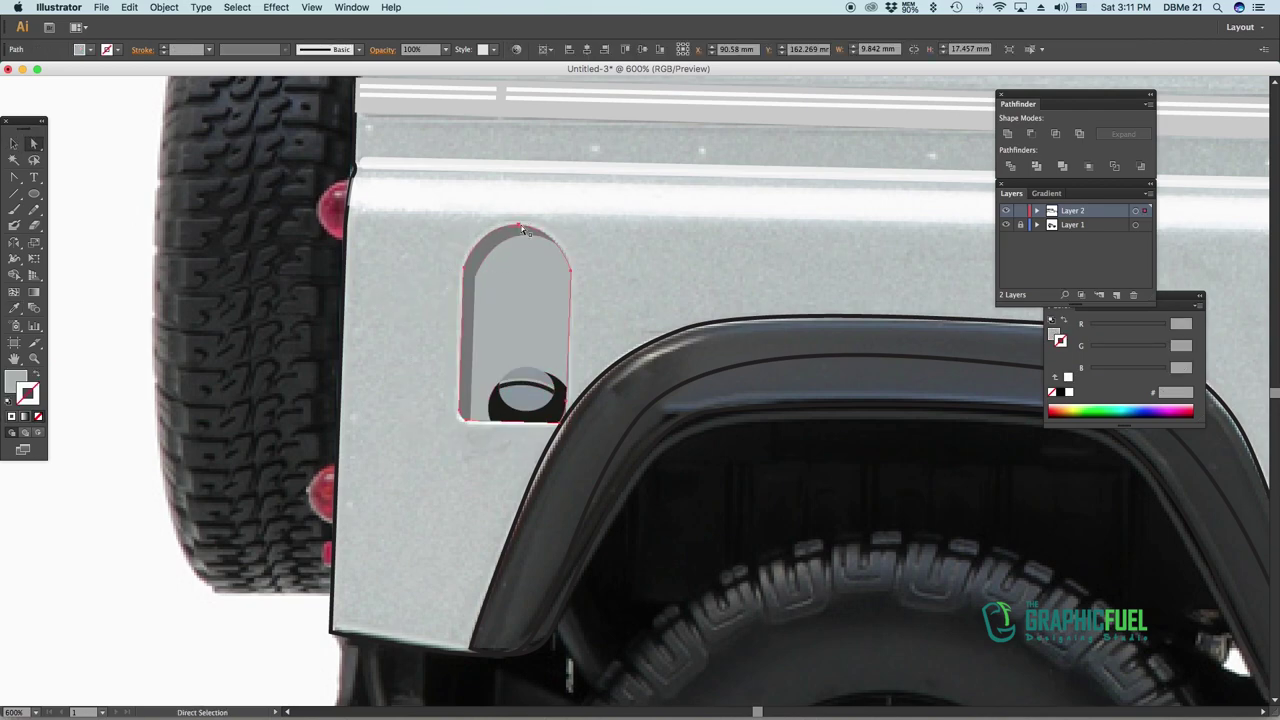
left_click(461, 412)
Swap the recess fill and stroke, then expand the outline into a white rim
key("shift+x")
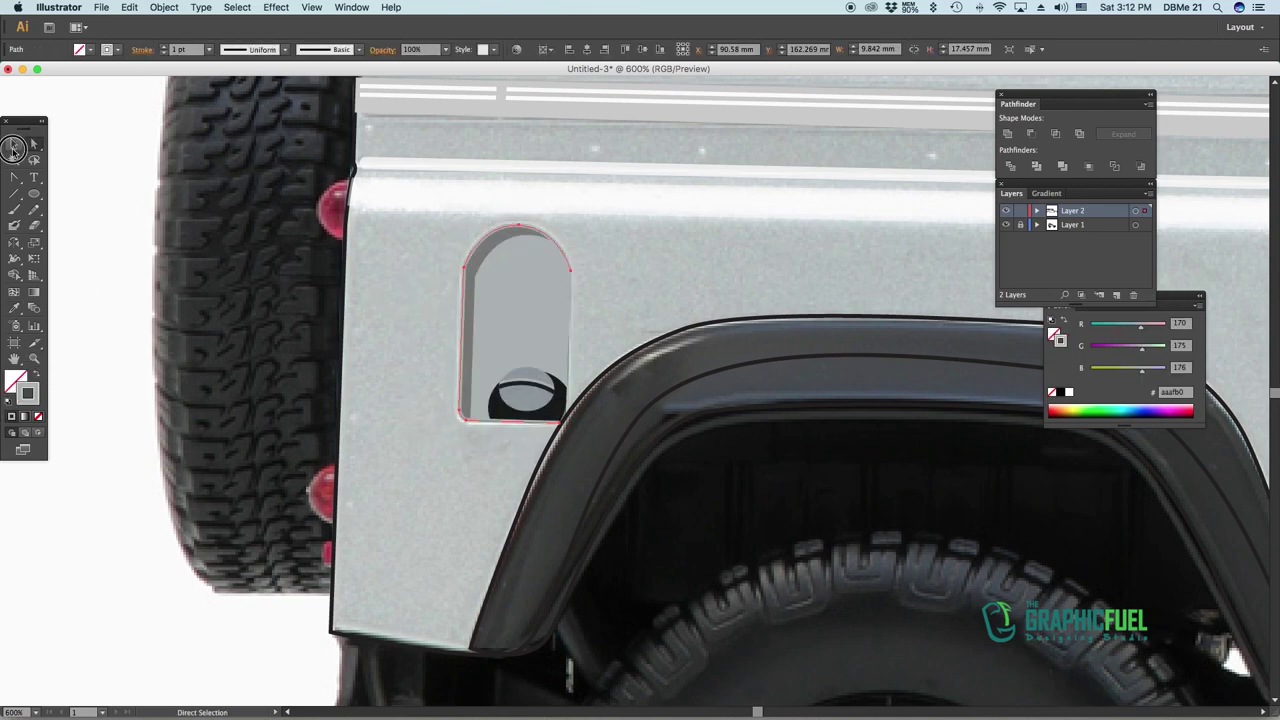
key("v")
left_click(164, 7)
left_click(172, 143)
left_click(686, 577)
key("i")
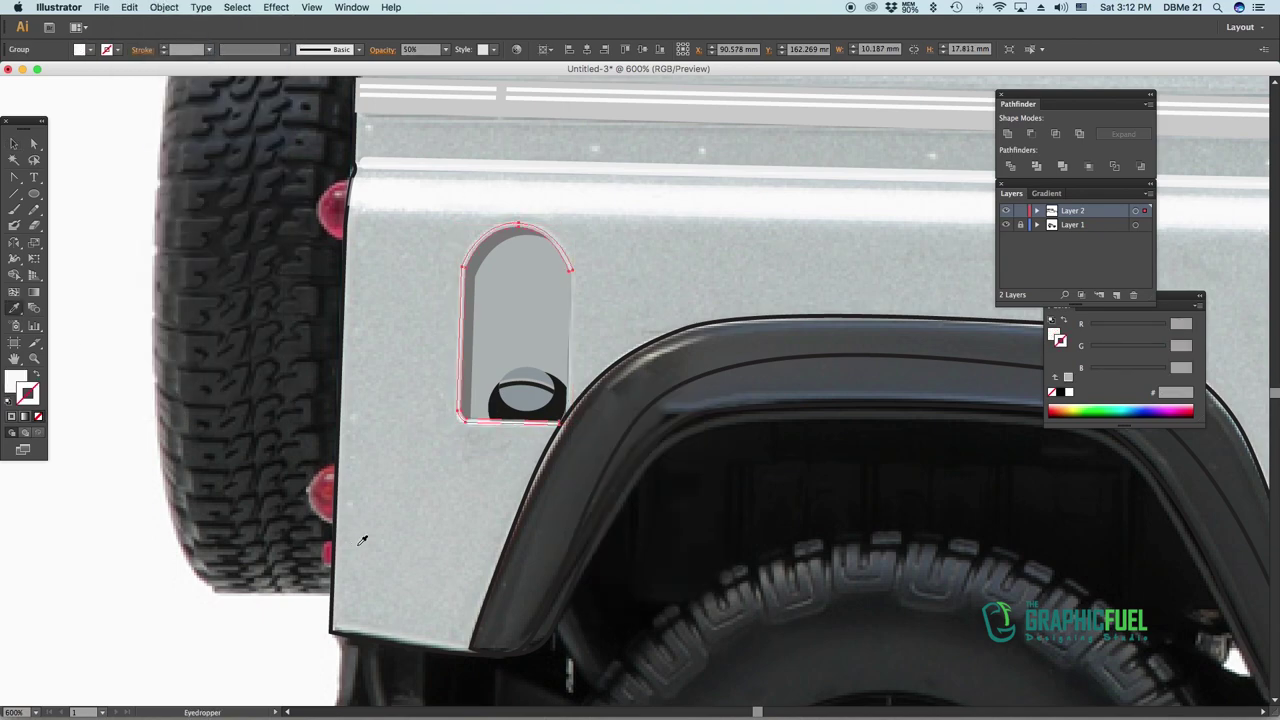
Adjust the fuel-door outline anchors and zoom out to check the whole car
key("super+equal")
key("p")
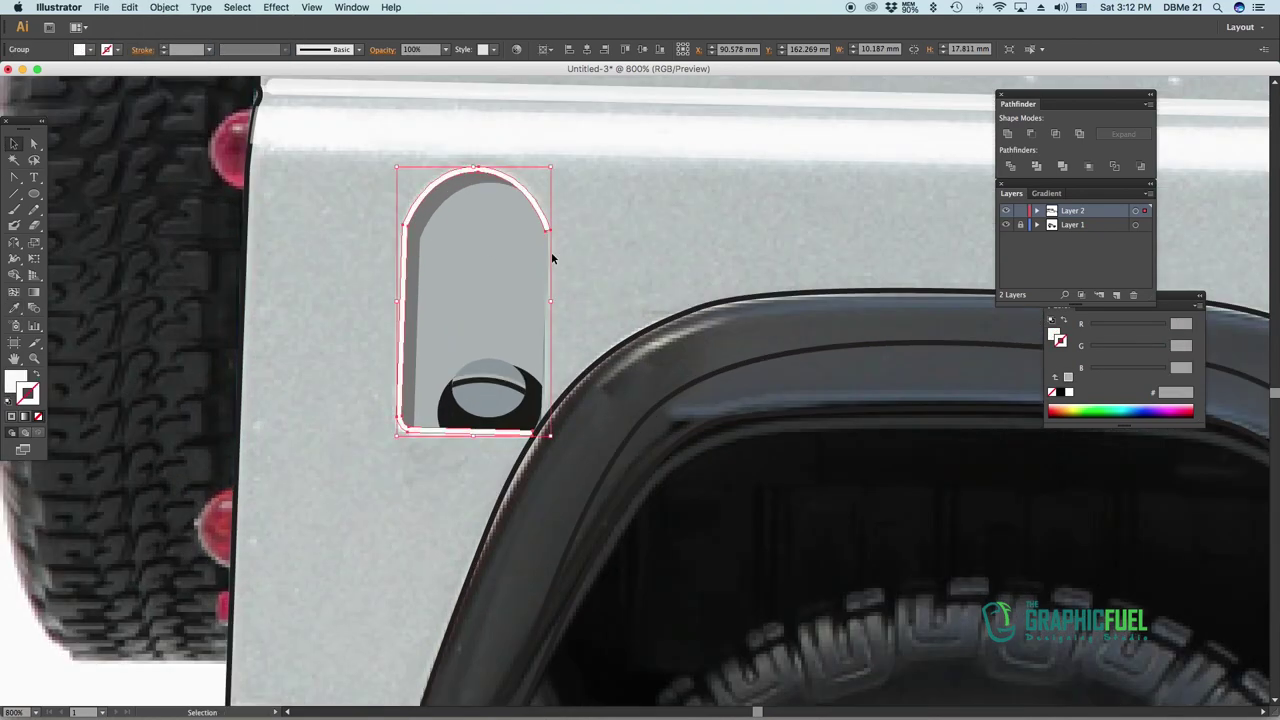
key("a")
left_click(557, 228)
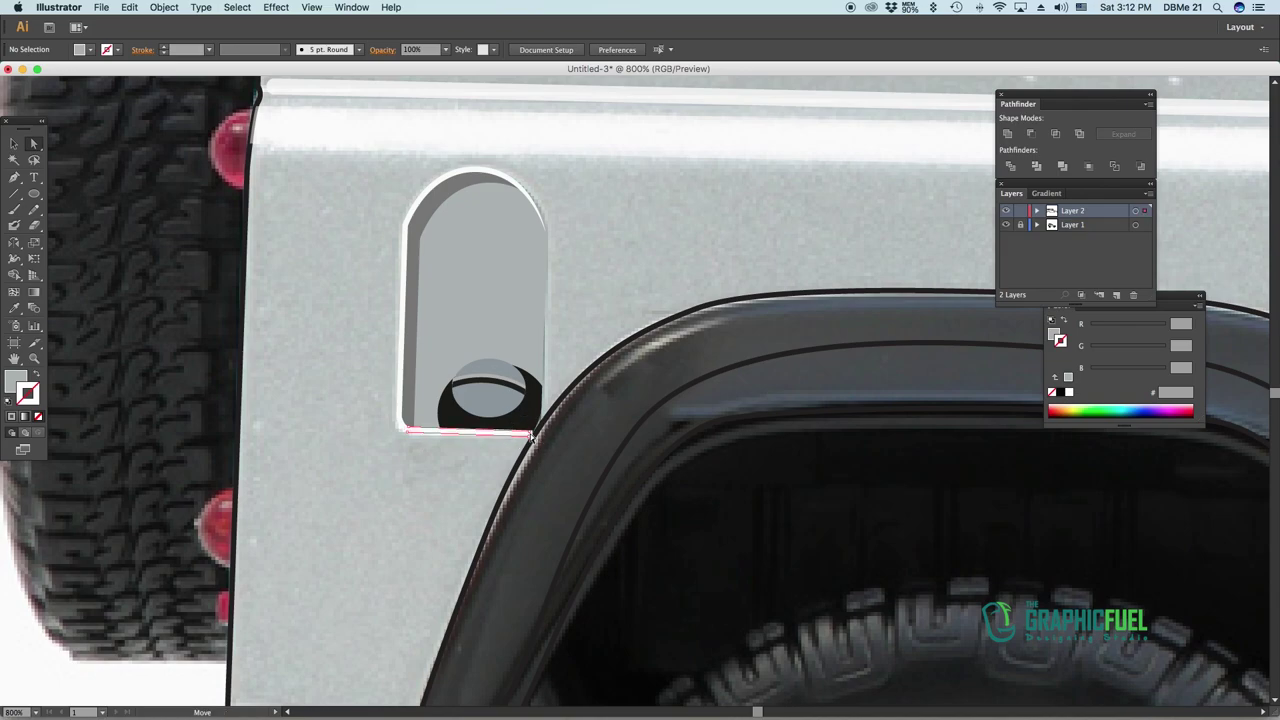
key("super+minus")
key("super+minus")
key("super+minus")
key("super+minus")
left_click(570, 409)
key("super+minus")
left_click(513, 567)
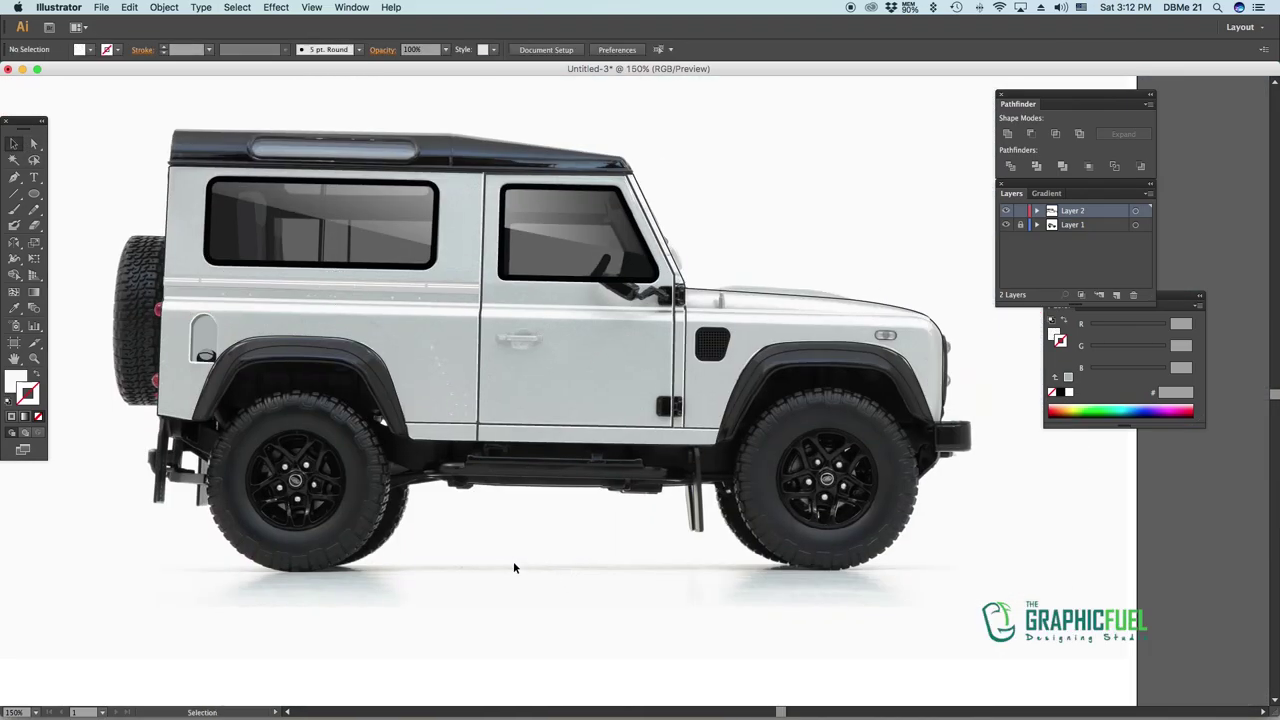
Draw a rounded rectangle over the door handle and fill it with grey sampled from the photo
scroll(731, 330, "right", 2)
key("super+equal")
key("super+equal")
key("super+equal")
key("super+equal")
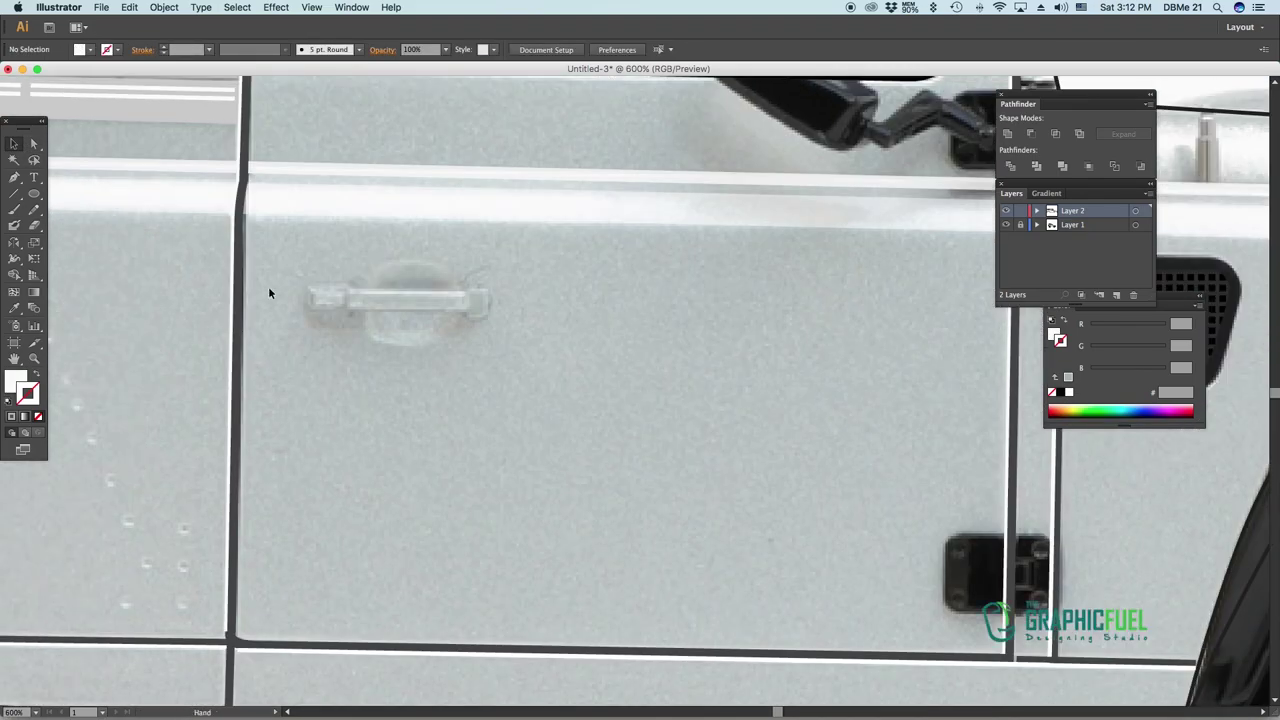
left_click_drag(466, 348, 451, 327)
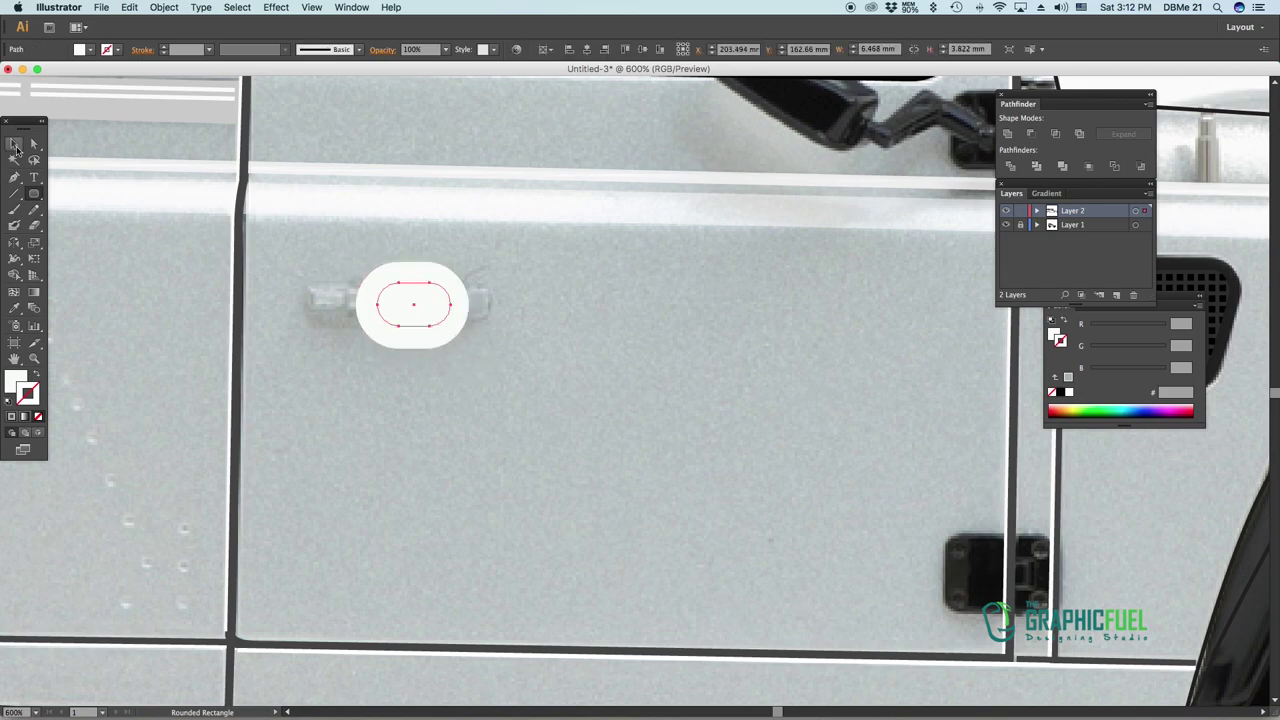
key("i")
left_click(184, 130)
left_click(530, 314)
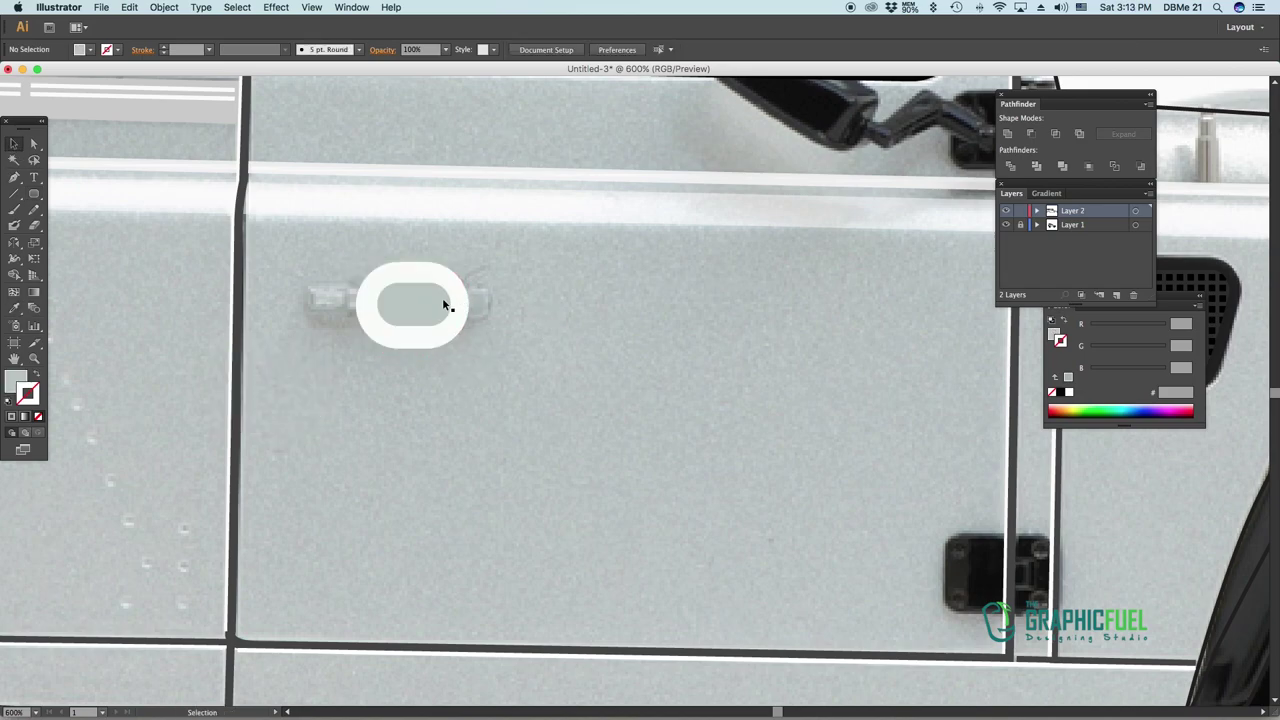
left_click_drag(417, 313, 589, 313)
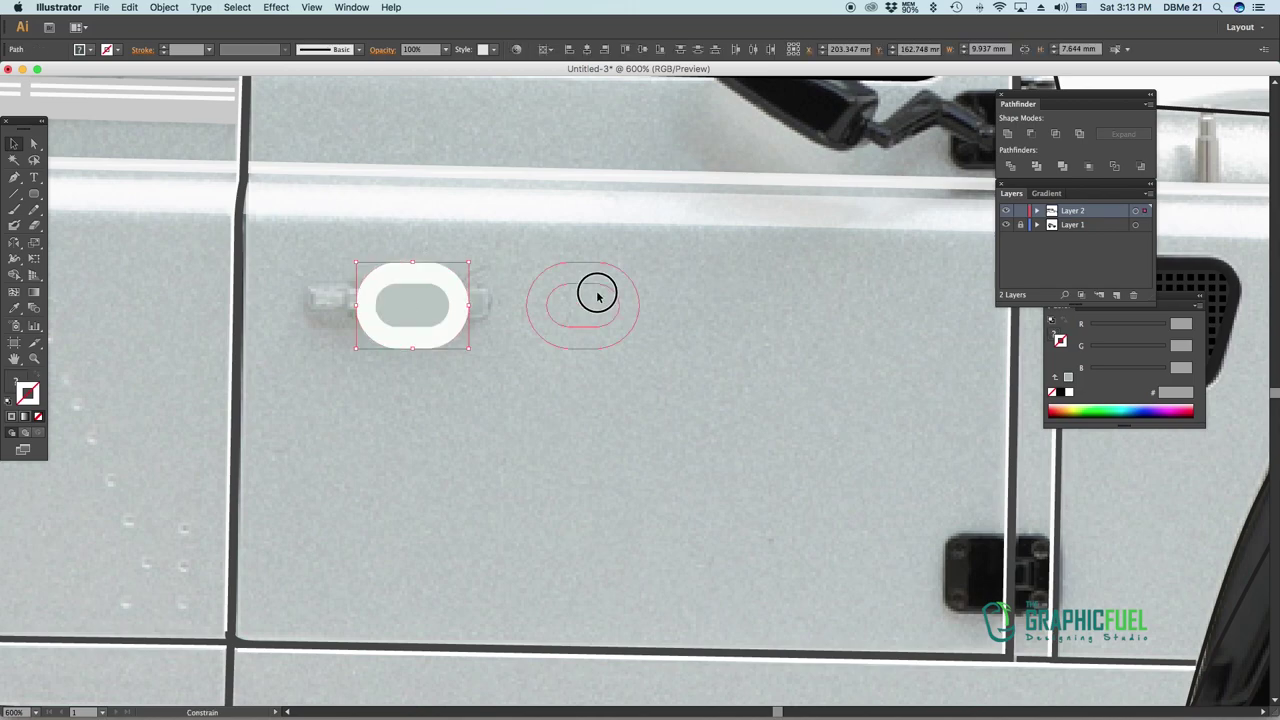
key("super+z")
Draw the grey handle bar over the photo's handle and select its three pieces
left_click_drag(344, 307, 439, 315)
key("v")
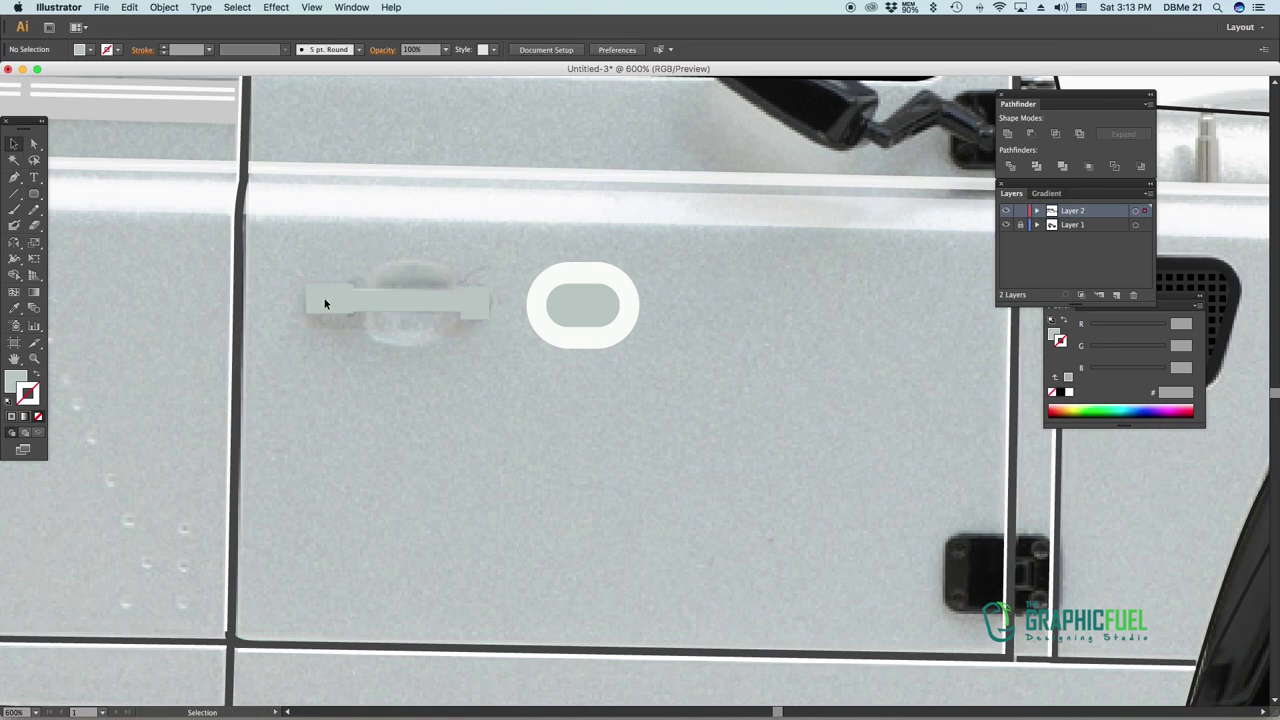
left_click(407, 308)
left_click(318, 300)
key("v")
left_click(478, 297)
key("v")
left_click(424, 310, "shift")
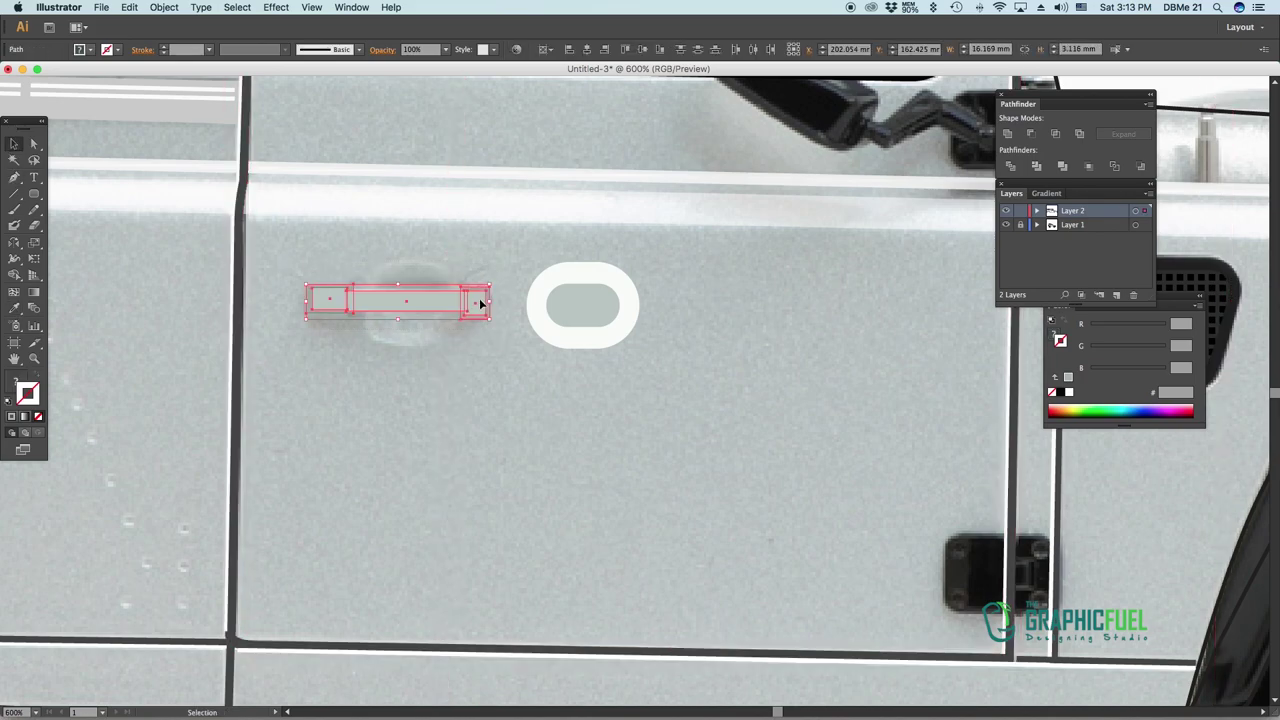
left_click(477, 300, "shift")
Give the recess ring a reversed radial gradient stretched beyond its edge
left_click(602, 278)
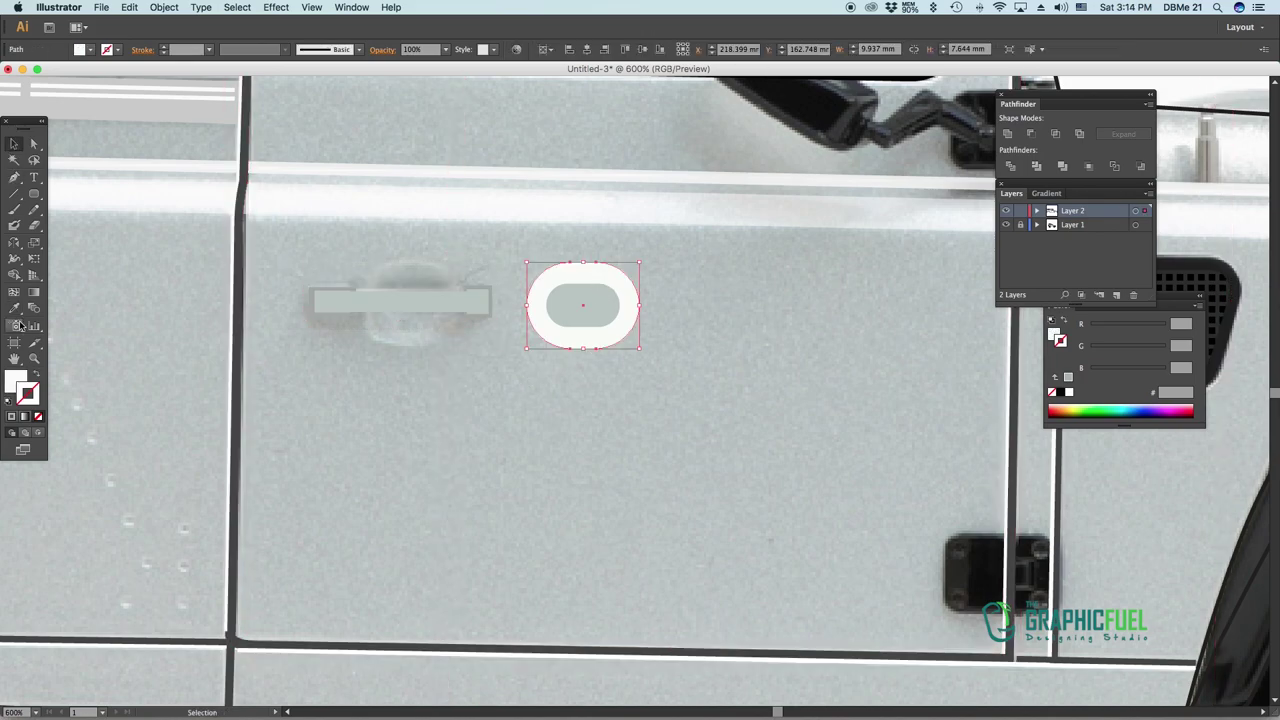
left_click(1048, 193)
left_click(1045, 286)
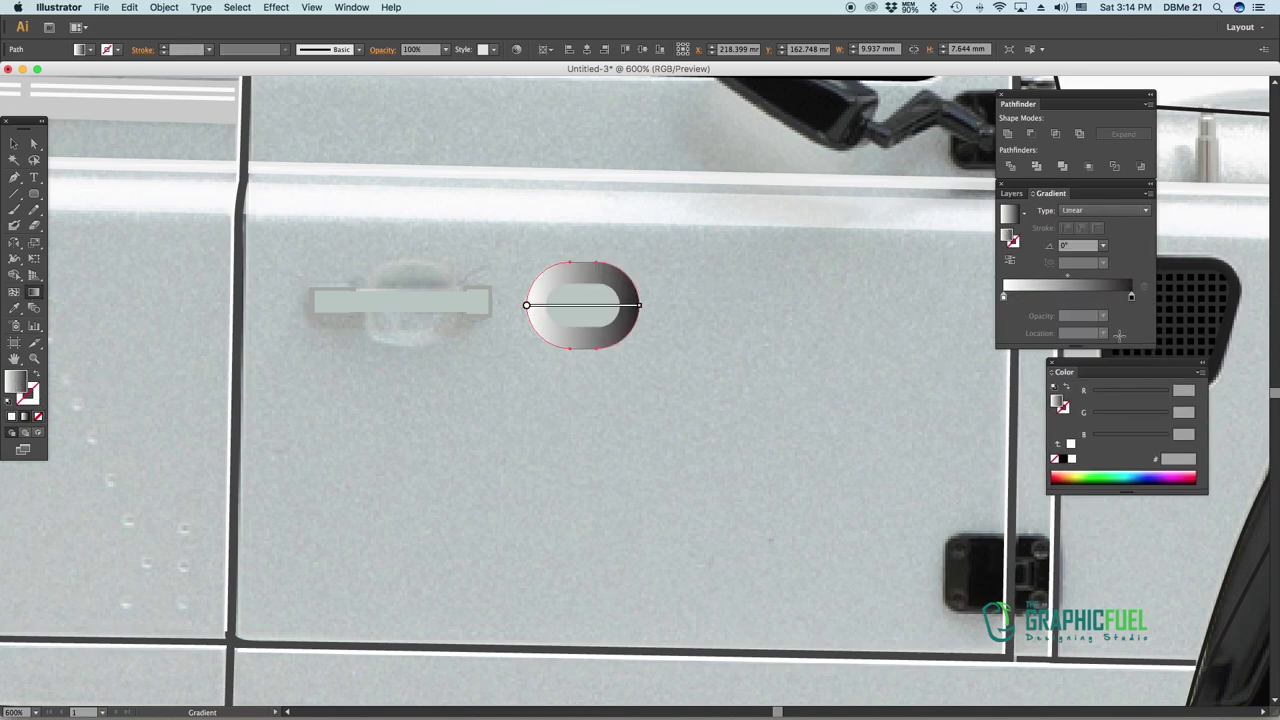
left_click(1105, 210)
left_click(1100, 240)
left_click(1010, 261)
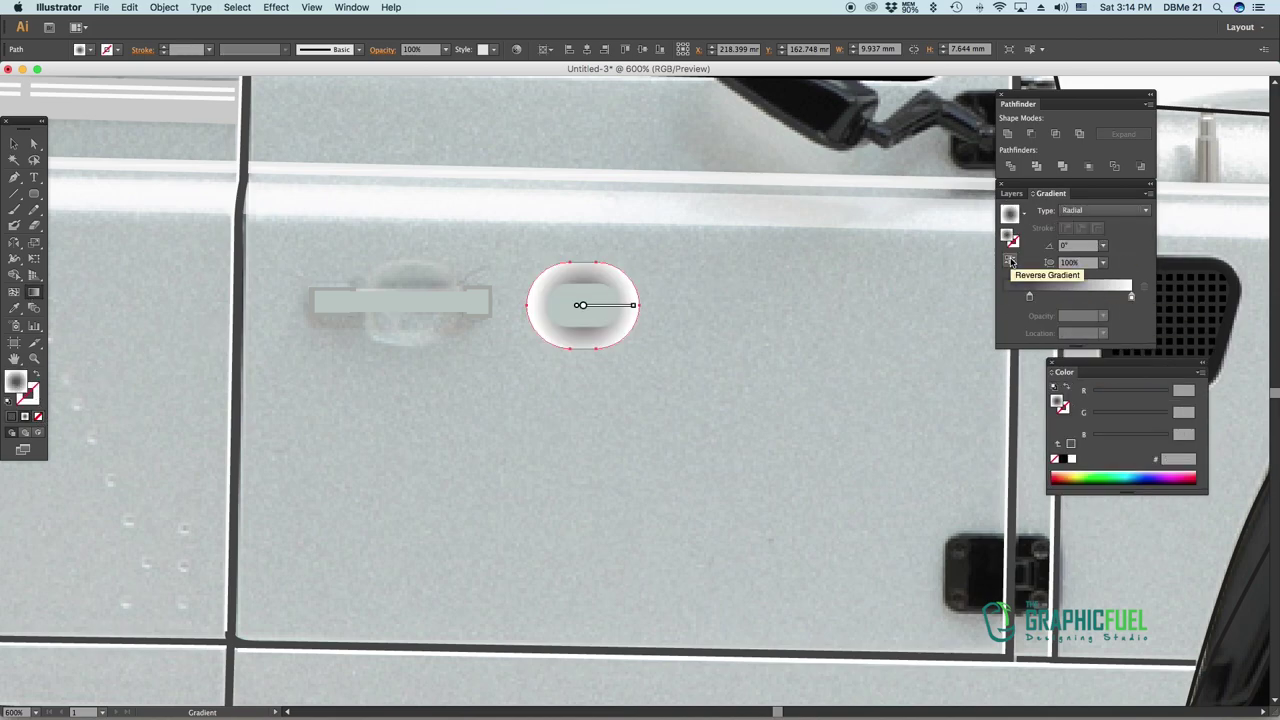
left_click_drag(634, 305, 660, 305)
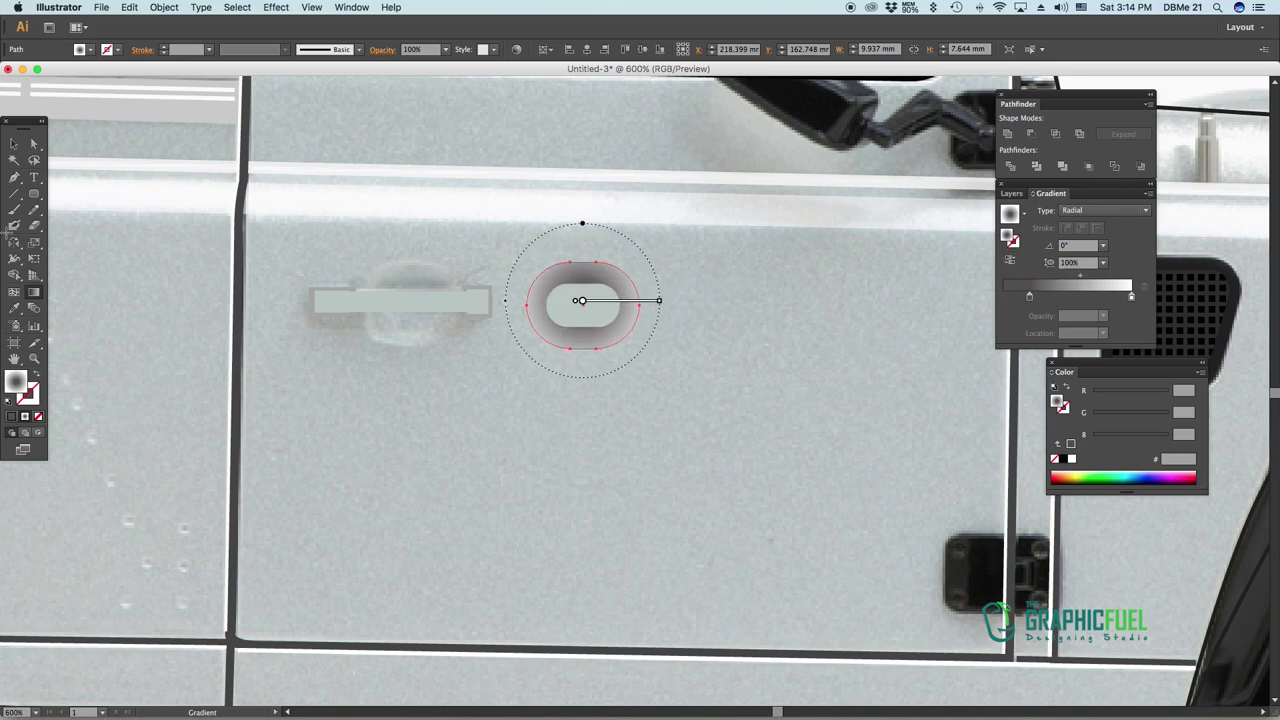
Fill the inner oval with a dark vertical gradient and move the recess onto the handle
left_click(585, 305)
key("i")
left_click(640, 337)
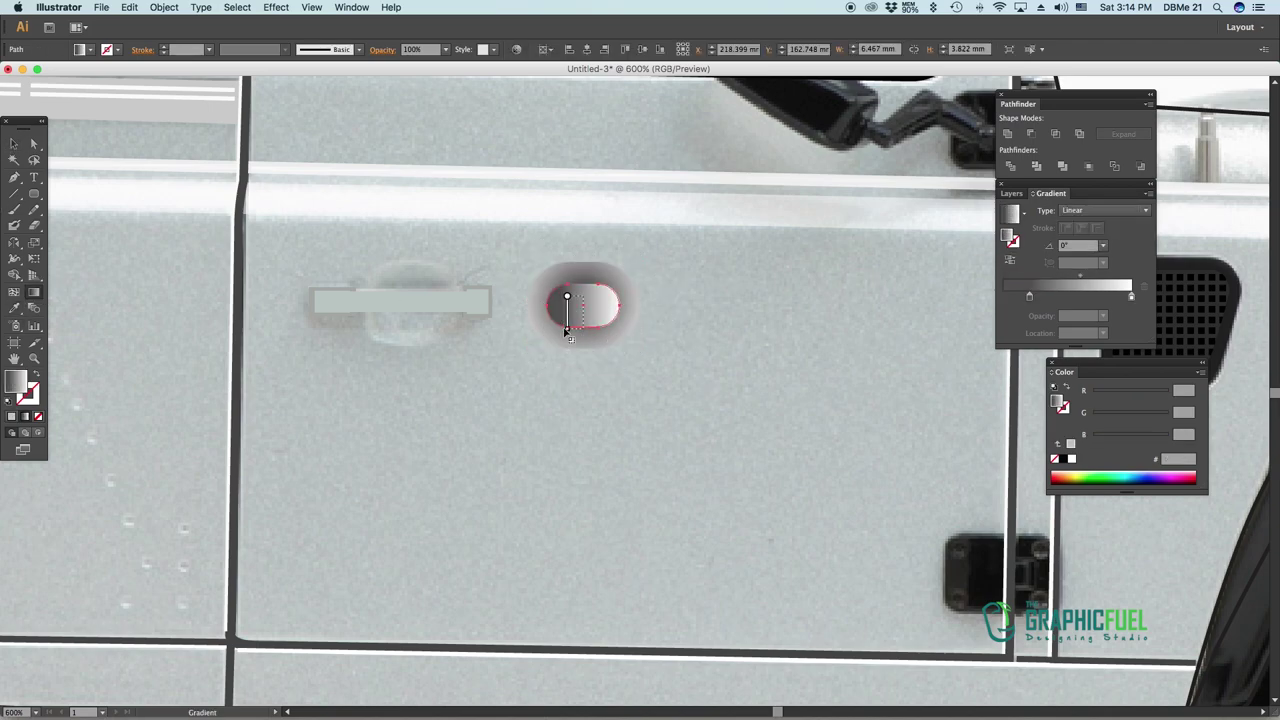
left_click_drag(583, 237, 583, 349)
key("v")
left_click_drag(585, 305, 415, 298)
Add a thin 50% opacity white highlight strip along the handle bar
left_click(478, 302)
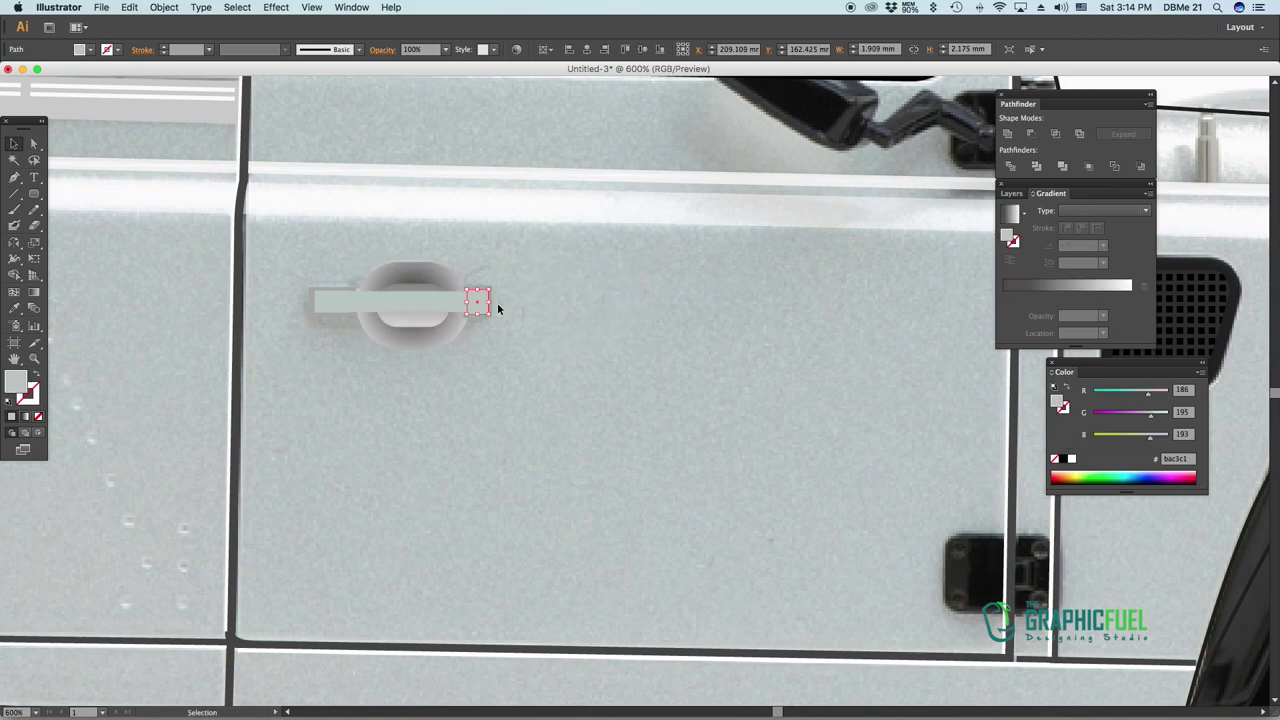
left_click(310, 316)
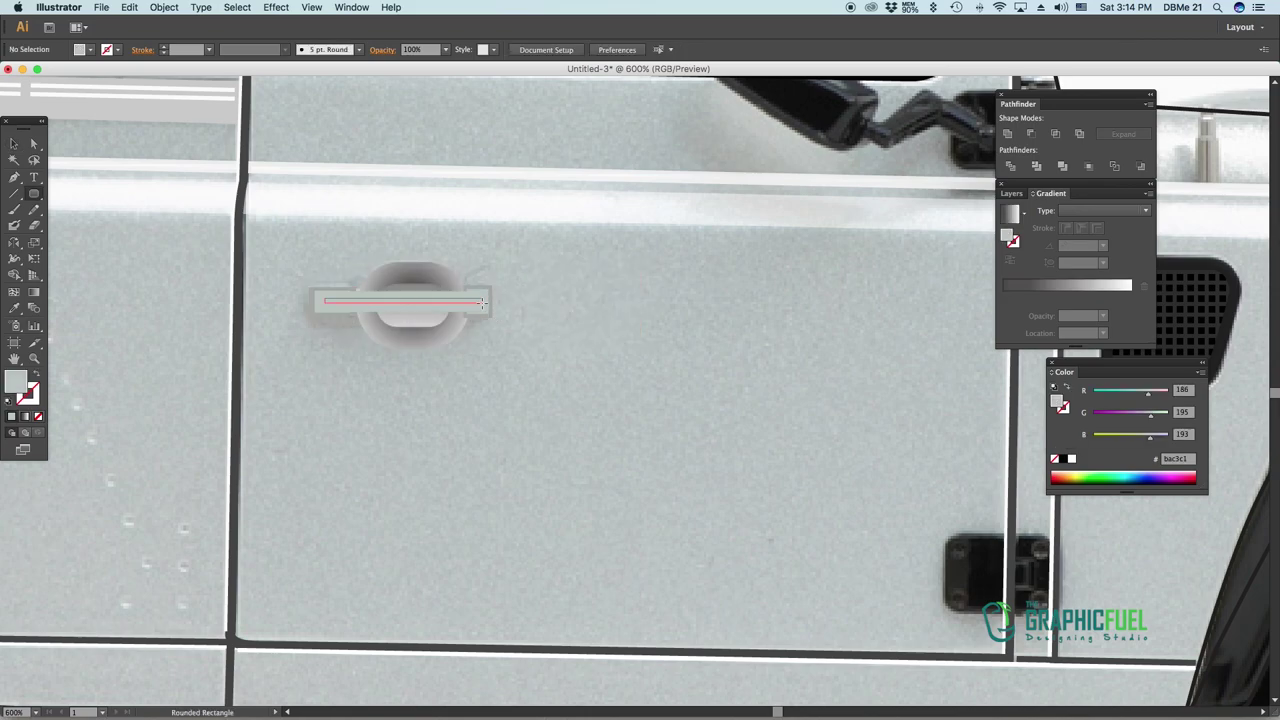
left_click_drag(481, 302, 484, 303)
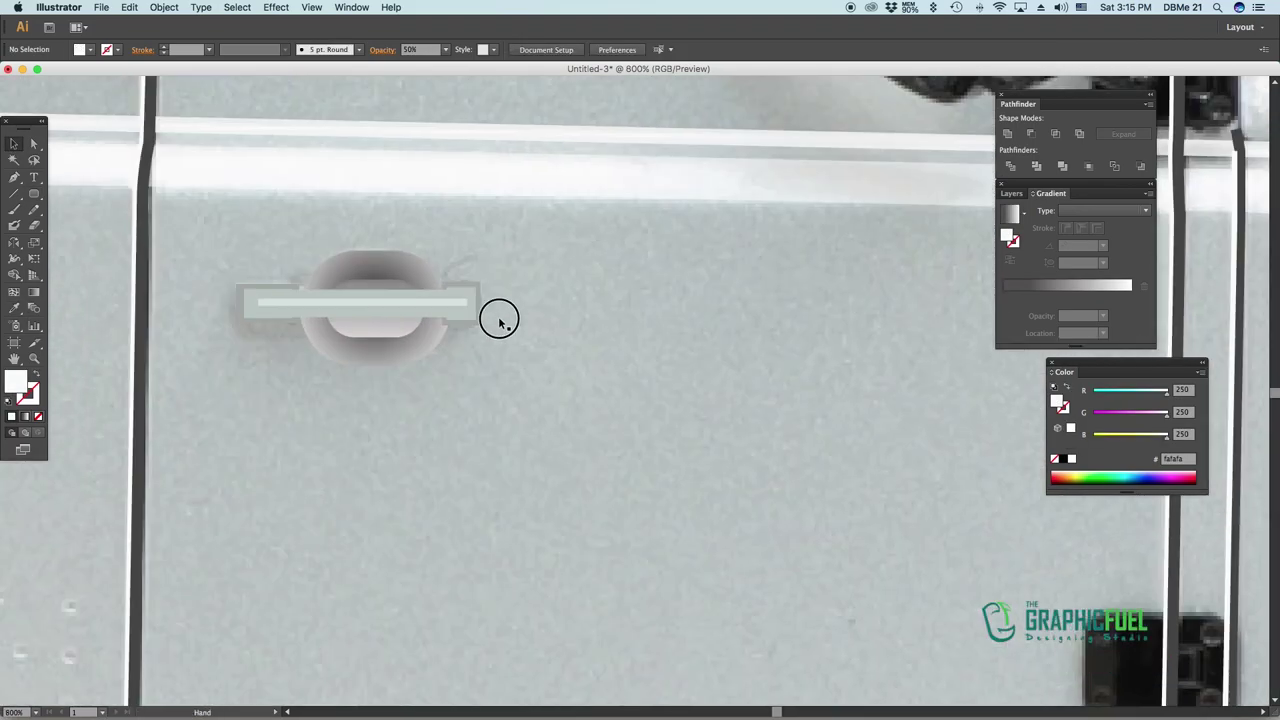
left_click(446, 305)
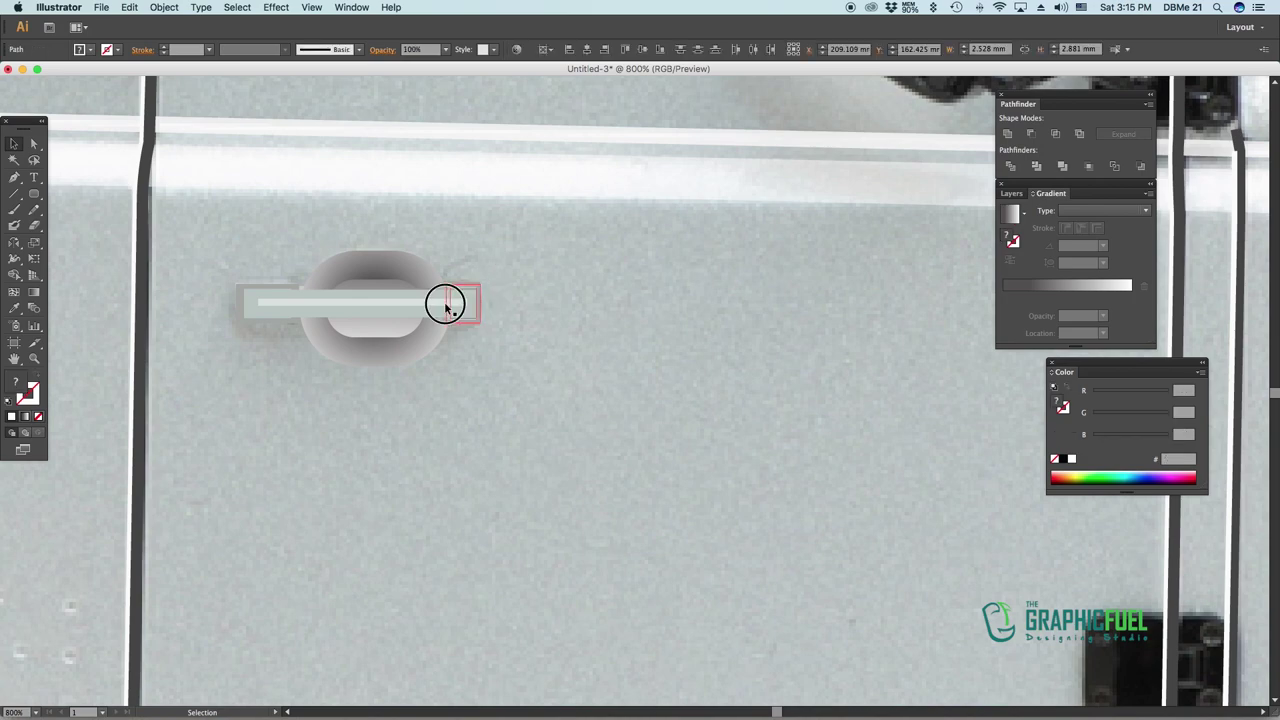
left_click(313, 302)
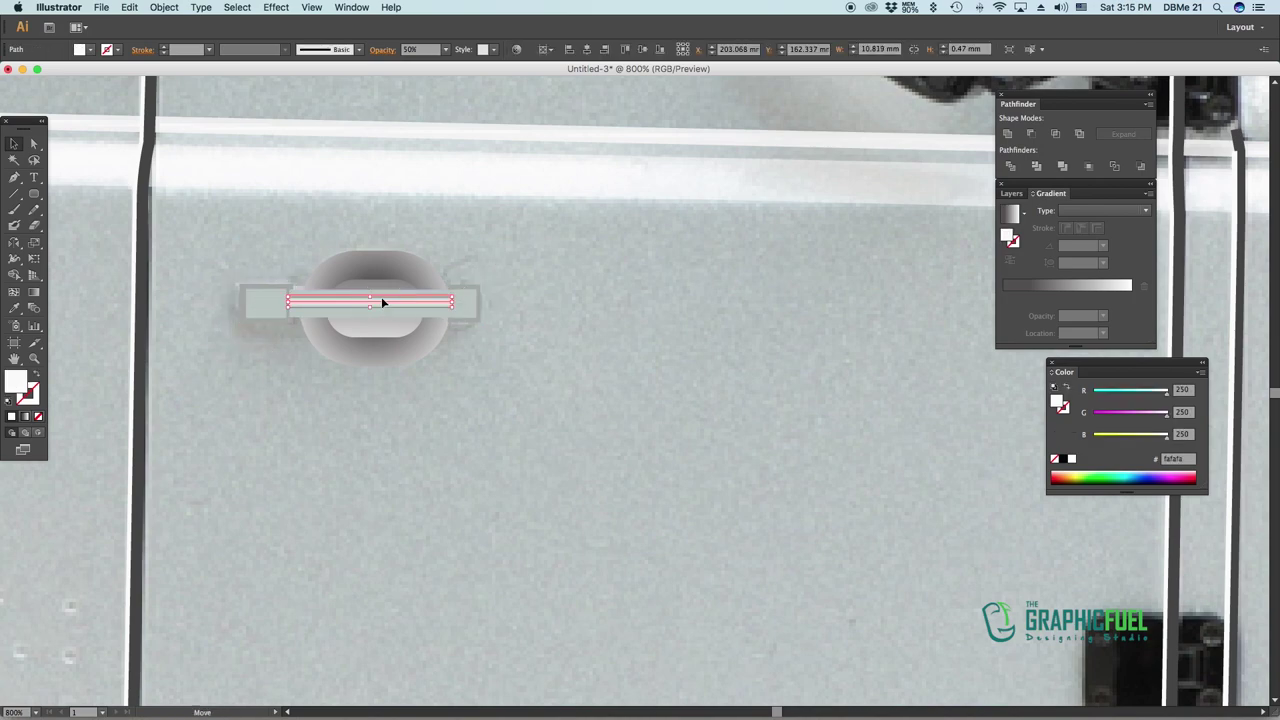
left_click_drag(381, 302, 391, 309)
left_click_drag(283, 304, 457, 312)
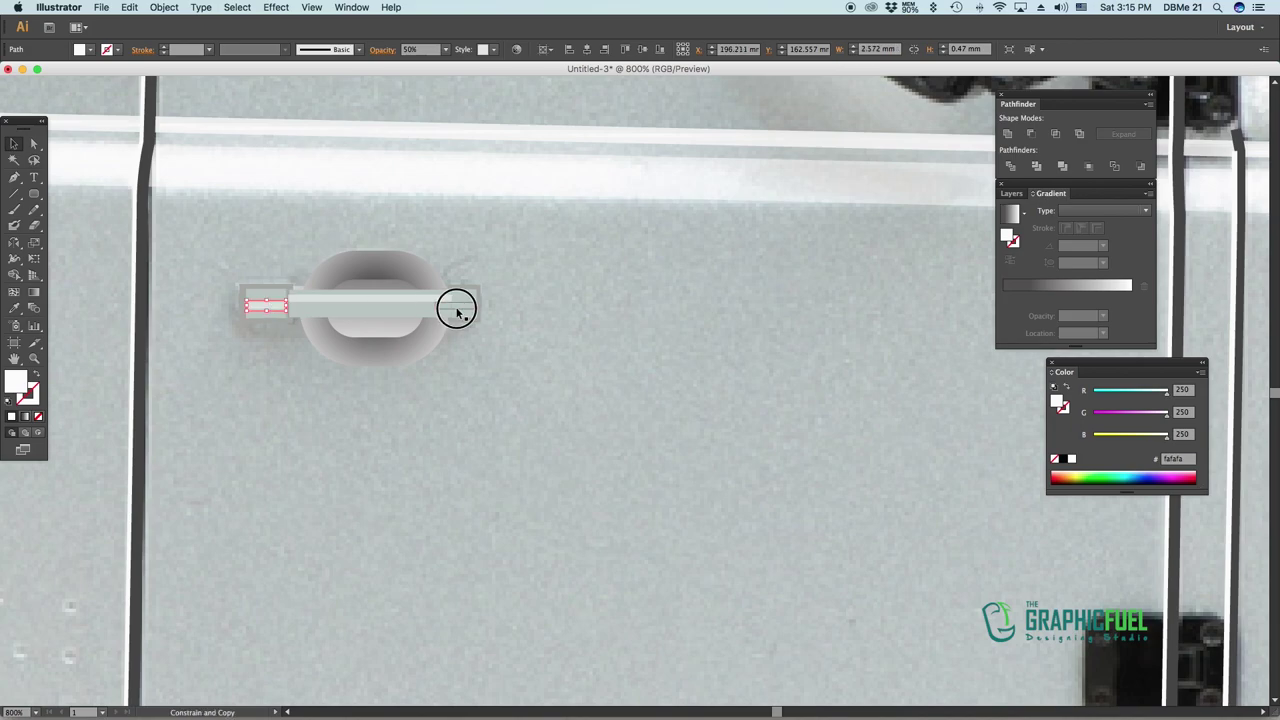
left_click(512, 327)
key("super+minus")
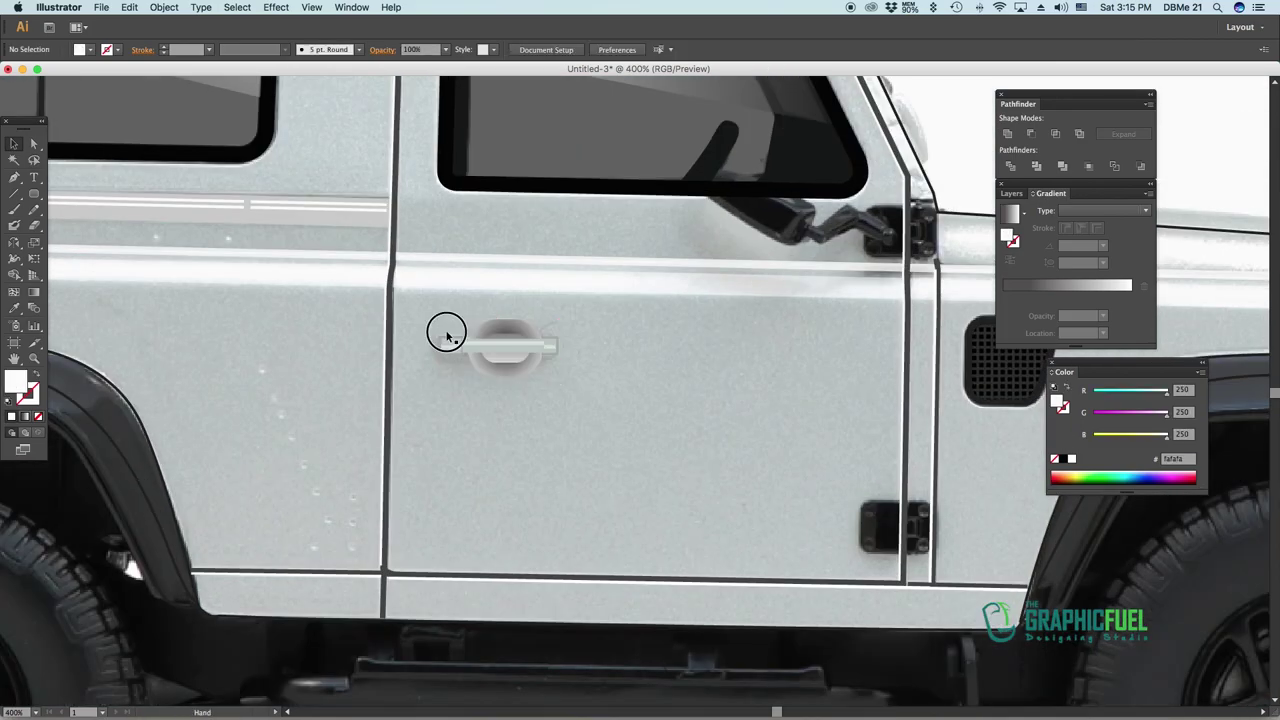
Draw a rounded rectangle over the lower hinge plate at the door seam
left_click_drag(443, 329, 125, 273)
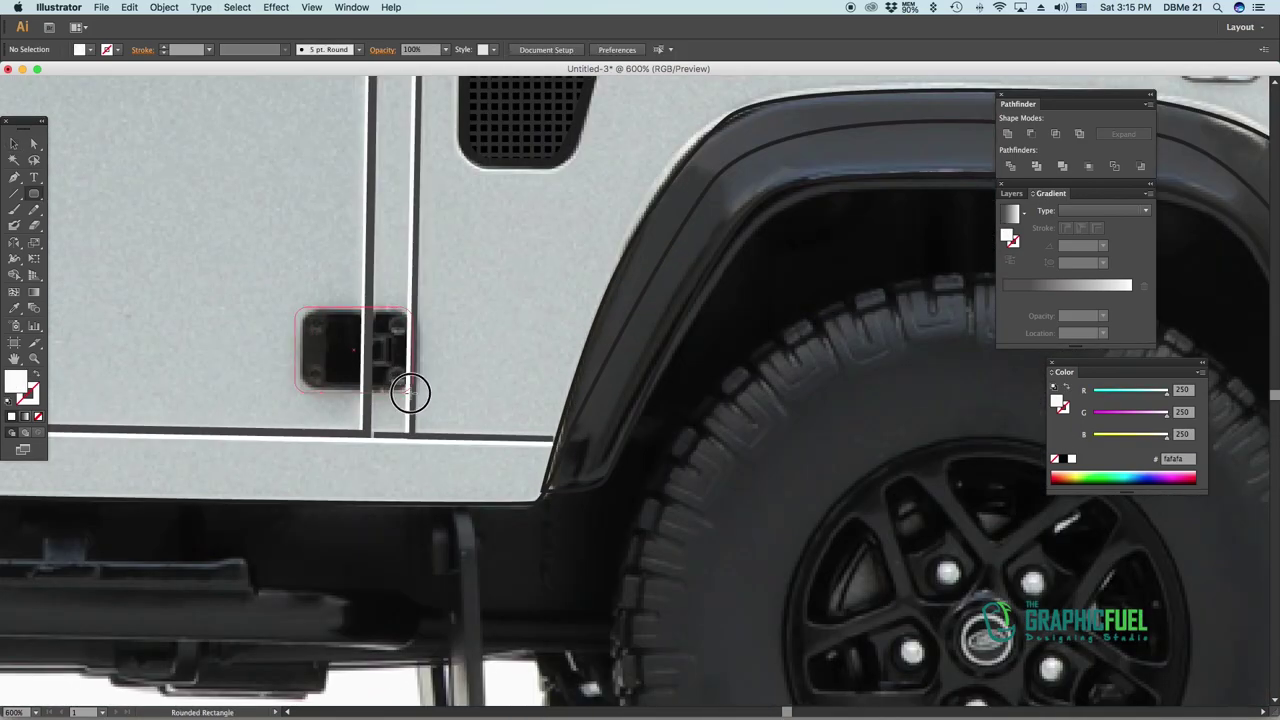
left_click_drag(408, 390, 408, 391)
key("shift+x")
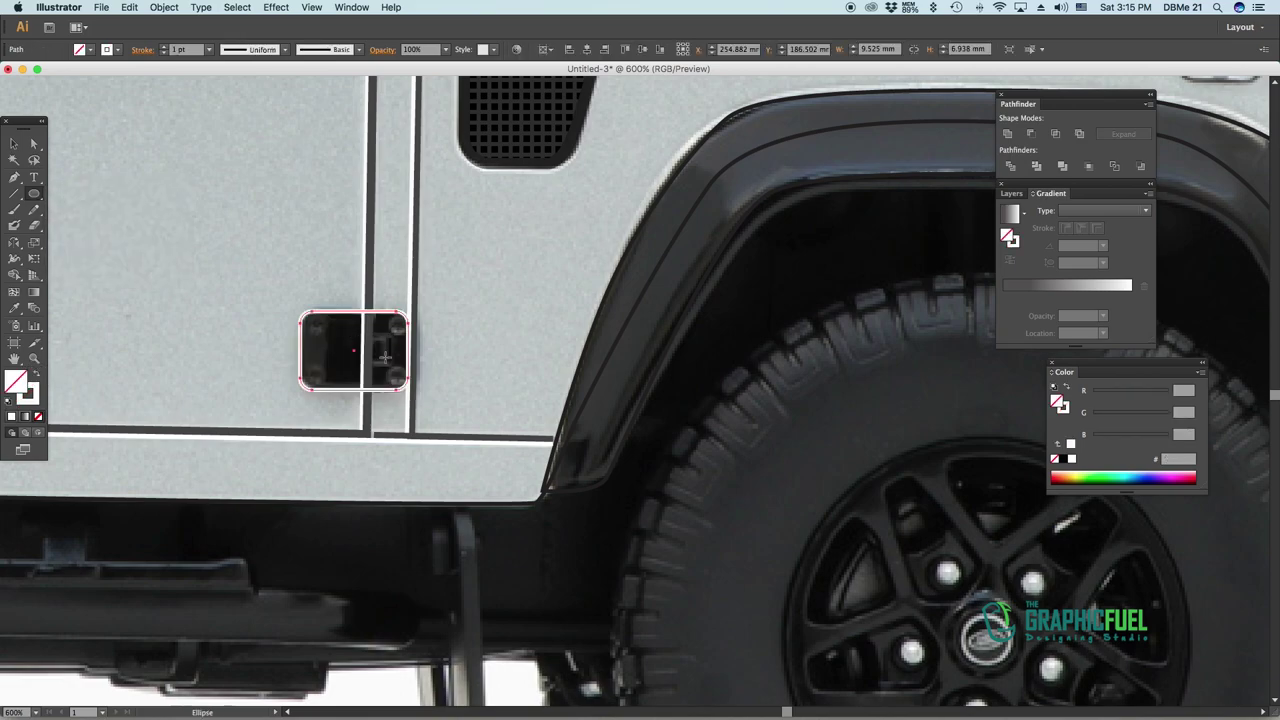
left_click(44, 377)
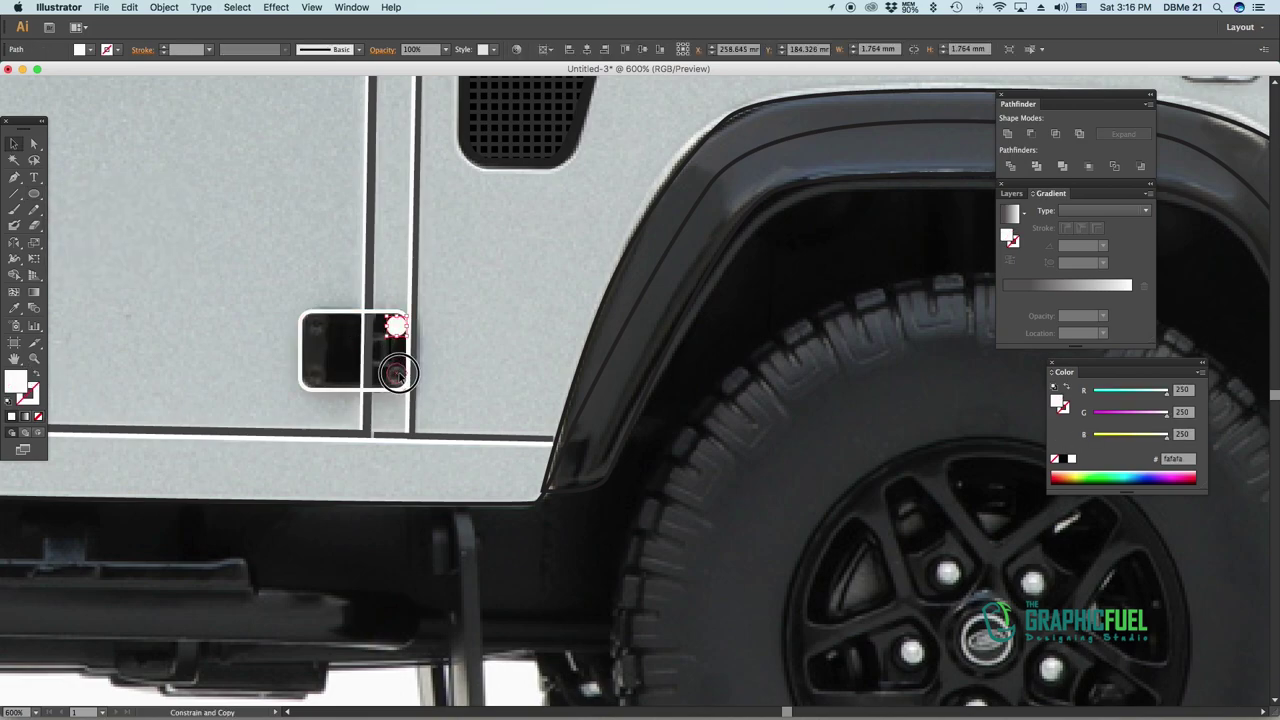
scroll(444, 387, "up", 2)
scroll(444, 387, "up", 1)
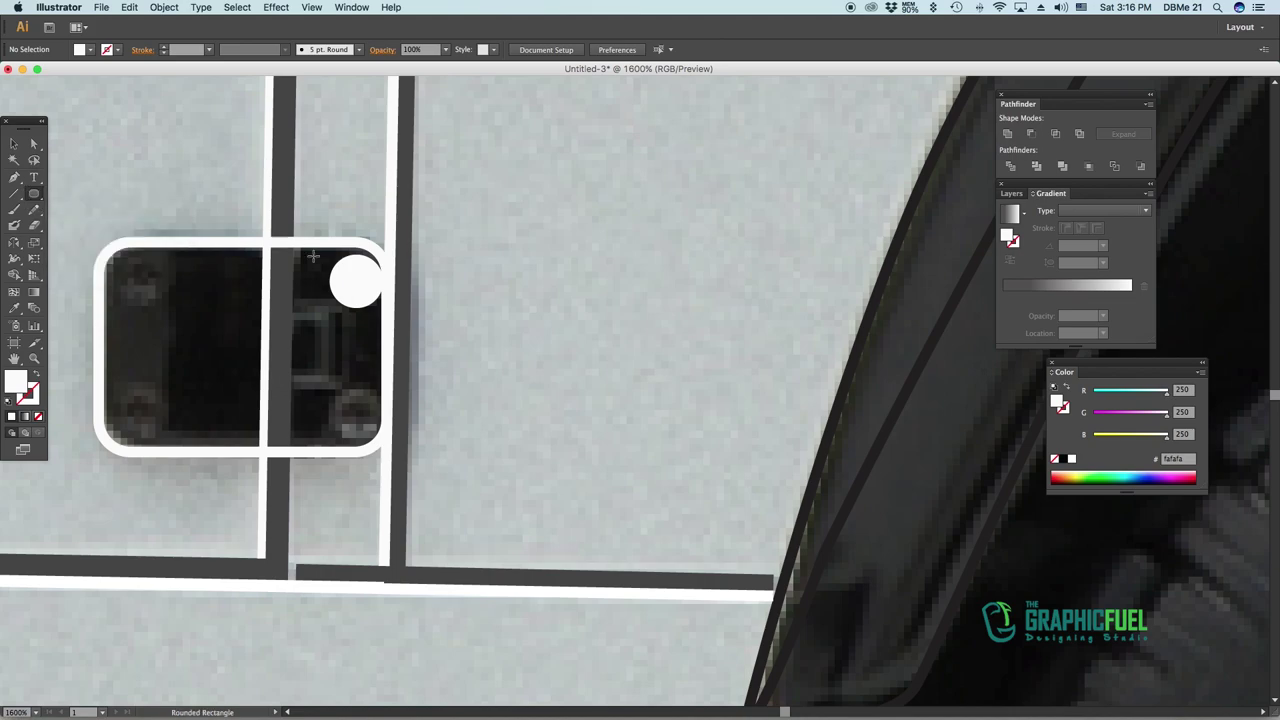
Build a cross-head screw: a radial-gradient plus over a dark grey circle
left_click_drag(350, 262, 360, 300)
key("ctrl+d")
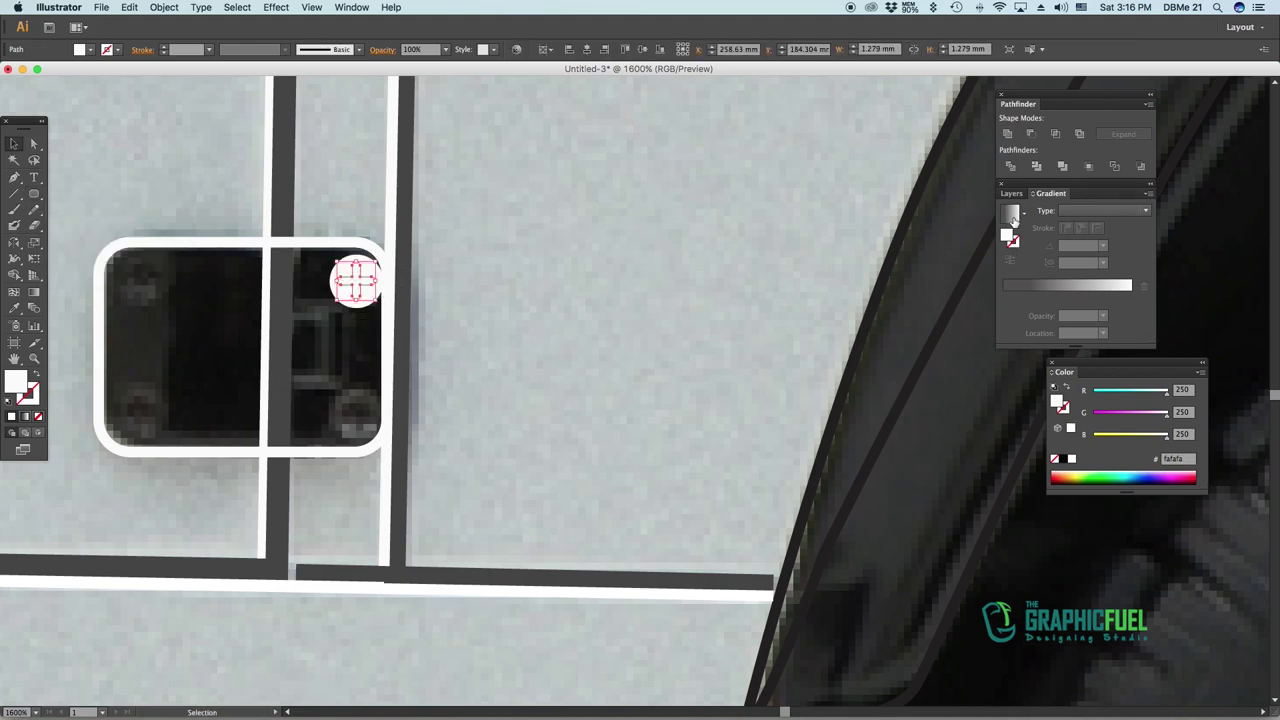
left_click(1020, 290)
left_click(1105, 210)
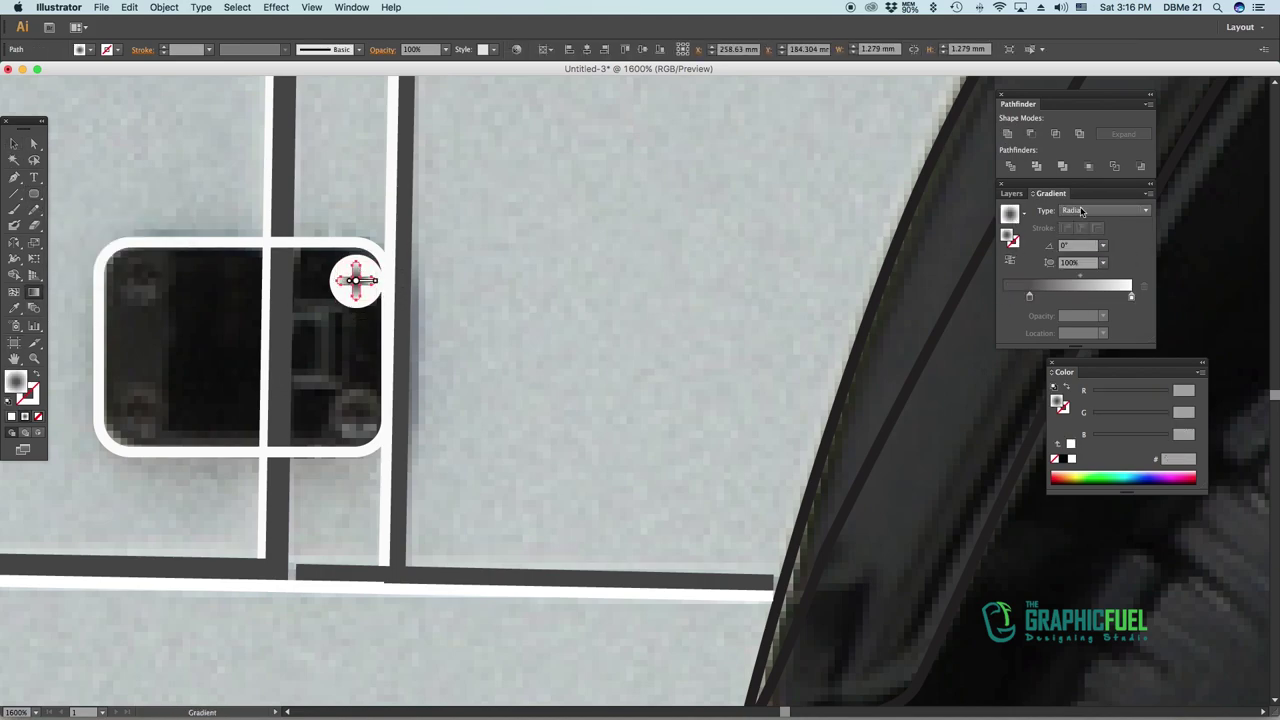
key("v")
left_click(367, 308)
left_click(356, 280)
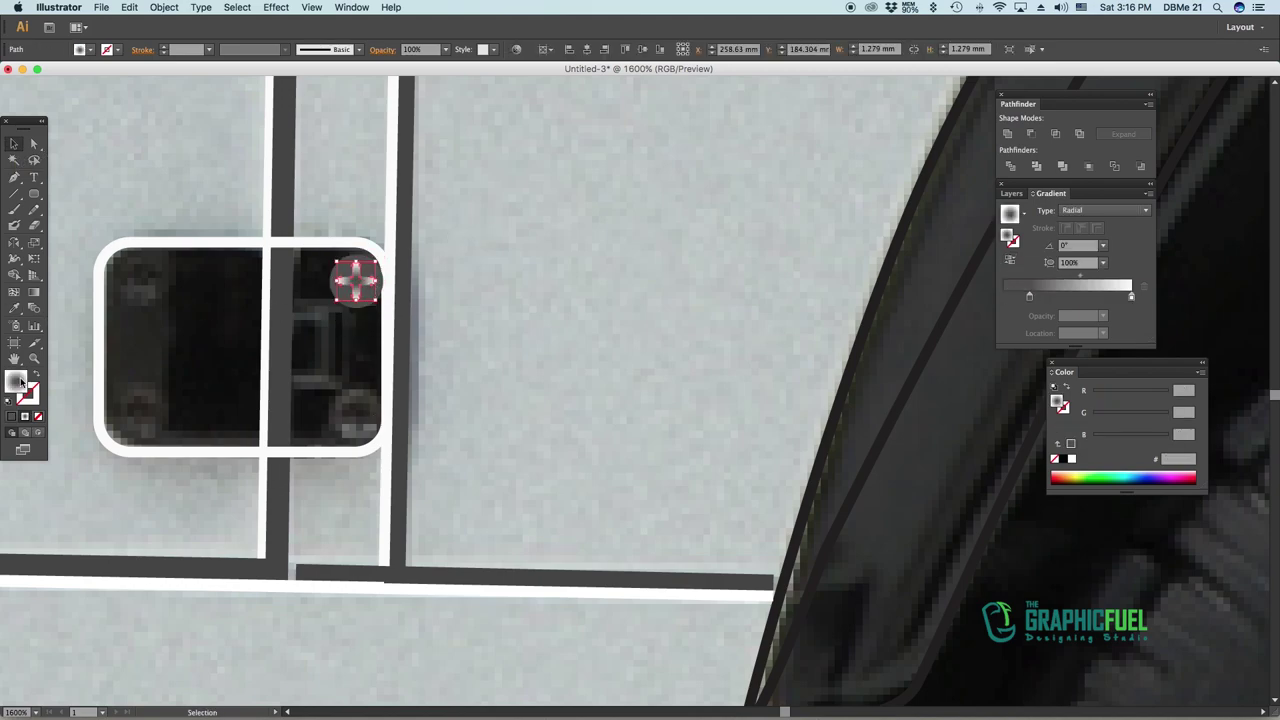
key("i")
left_click(812, 400)
Copy the screw to the plate's four corners, fill the plate black and group them
key("v")
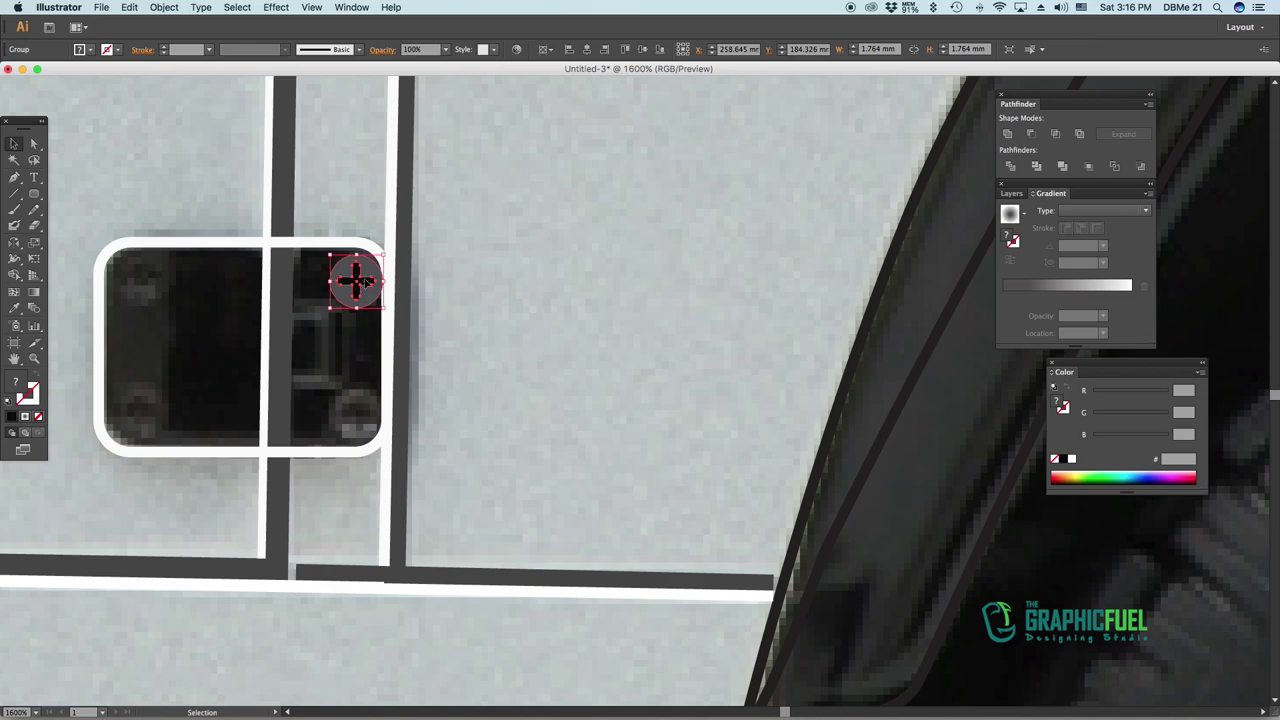
mouse_move(356, 280)
left_mouse_down()
mouse_move(356, 415)
mouse_move(153, 287)
left_mouse_up()
key("super+minus")
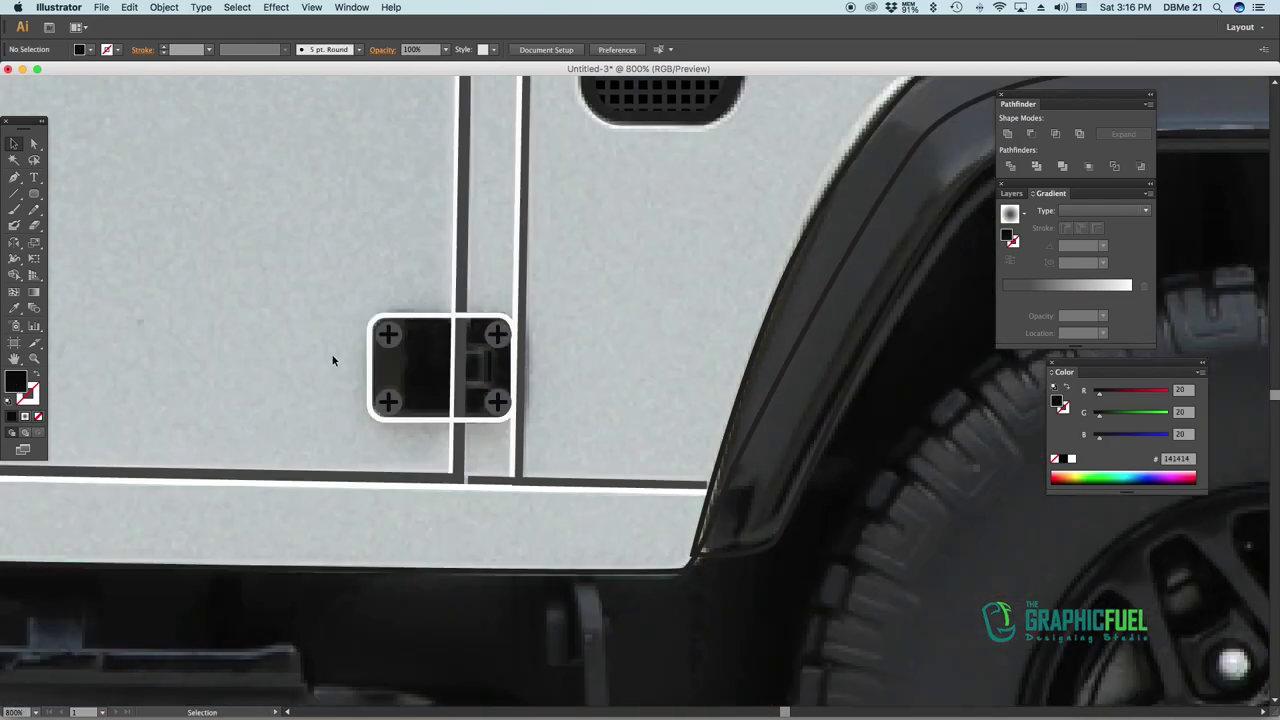
key("i")
key("v")
left_click_drag(352, 290, 522, 440)
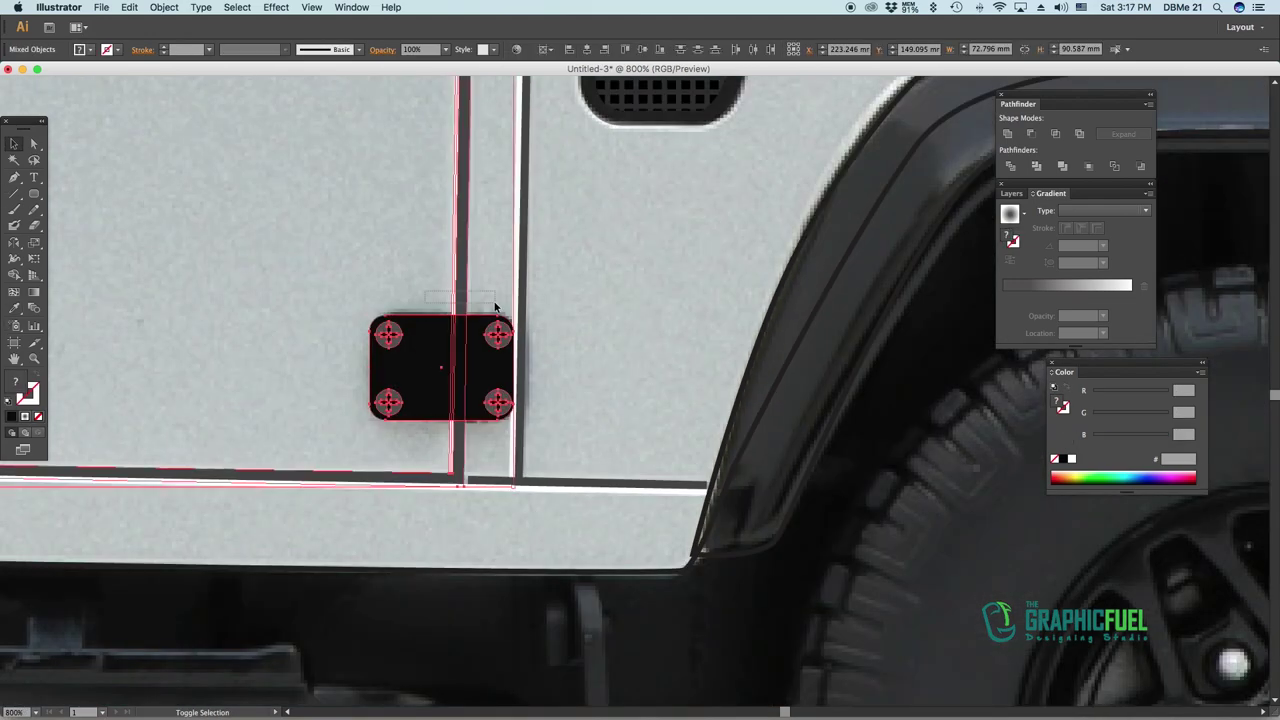
key("super+g")
Alt-drag a copy of the hinge plate group onto the upper door hinge
key("super+minus")
mouse_move(543, 328)
left_mouse_down()
mouse_move(571, 370)
mouse_move(408, 383)
left_mouse_up()
key("super+minus")
key("super+minus")
key("super+plus")
key("super+plus")
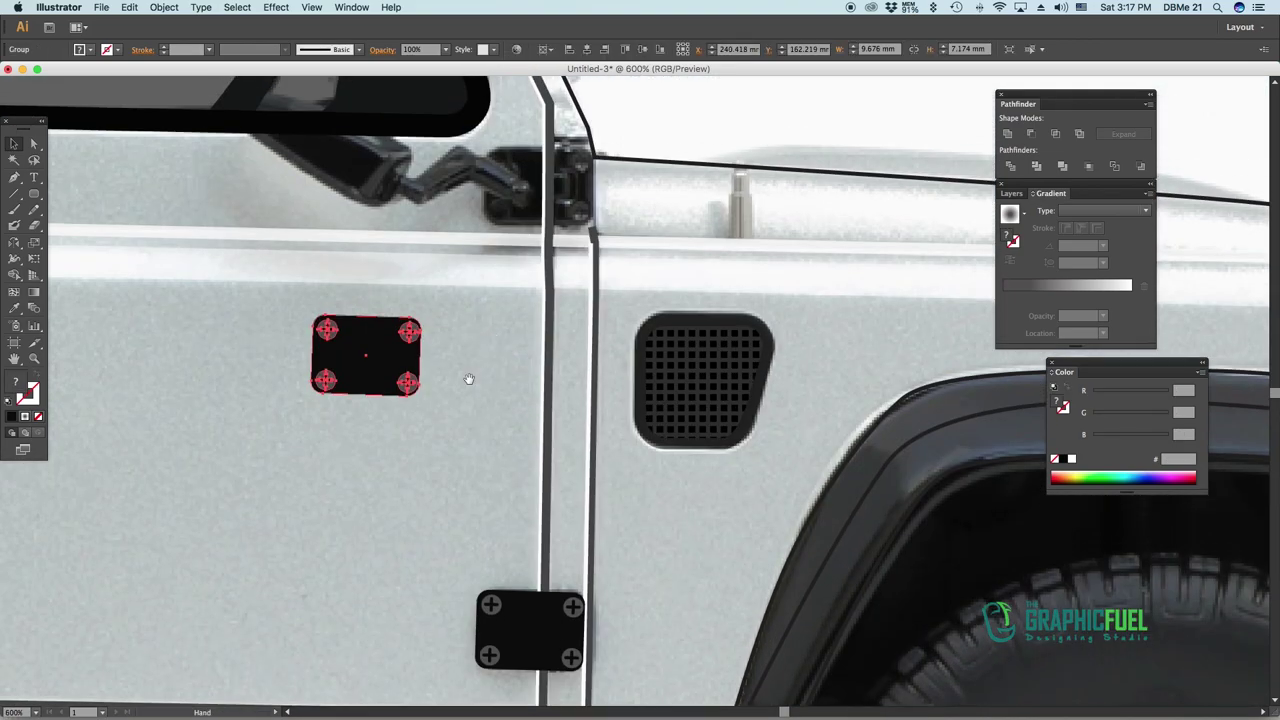
key("a")
key("v")
scroll(443, 306, "up", 3)
left_click_drag(375, 478, 543, 315)
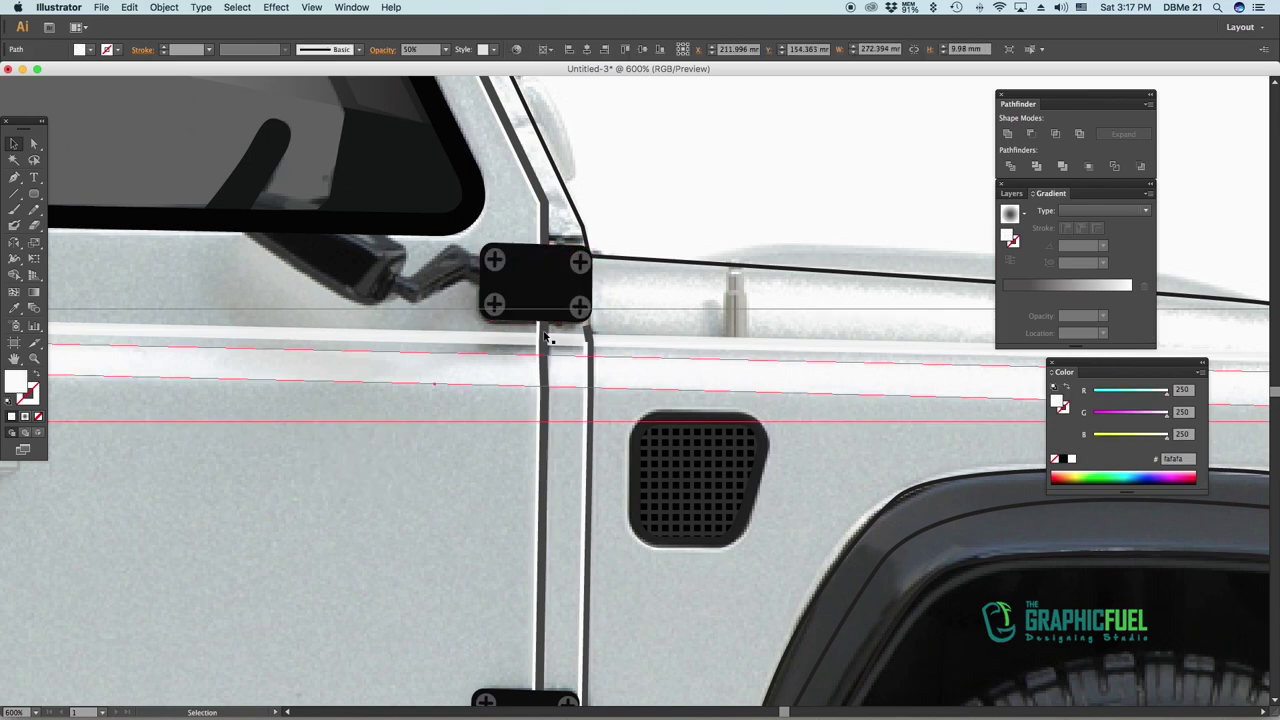
Rearrange the copy's screws inside the group and shift the plate right of the seam
double_click(494, 305)
left_click(503, 300)
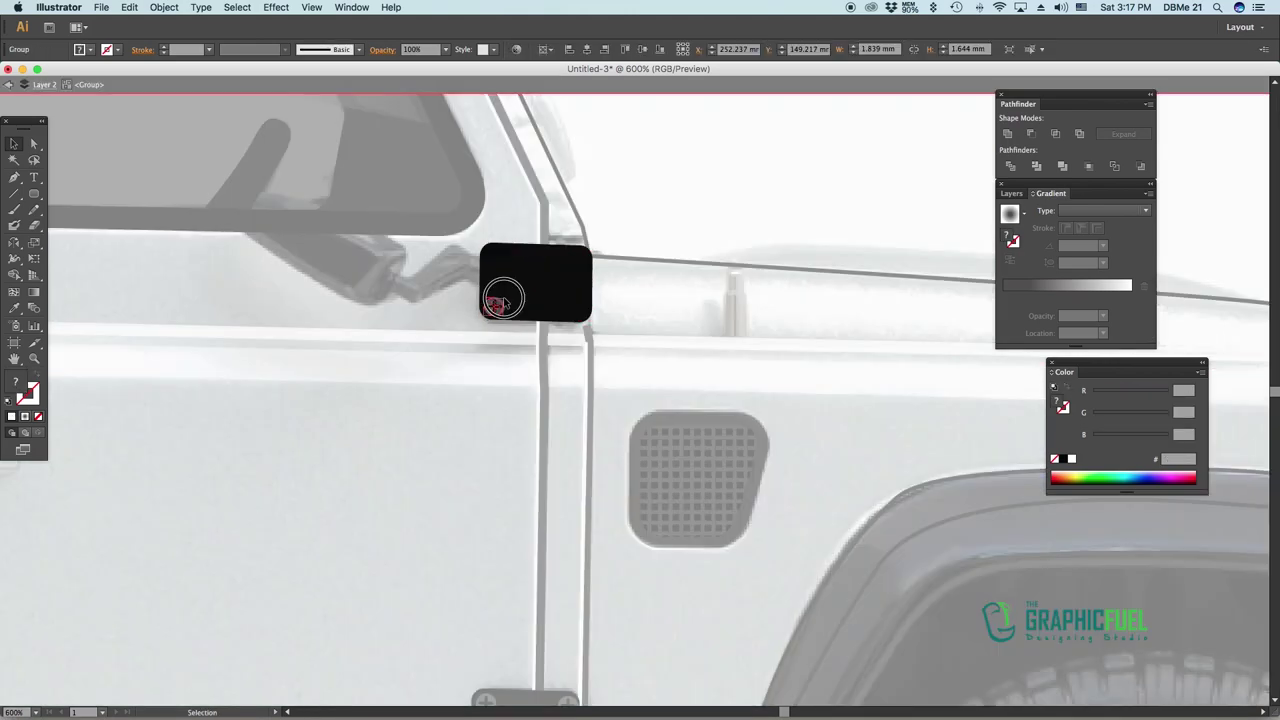
left_click(496, 258, "shift")
left_click_drag(496, 260, 575, 260)
double_click(628, 314)
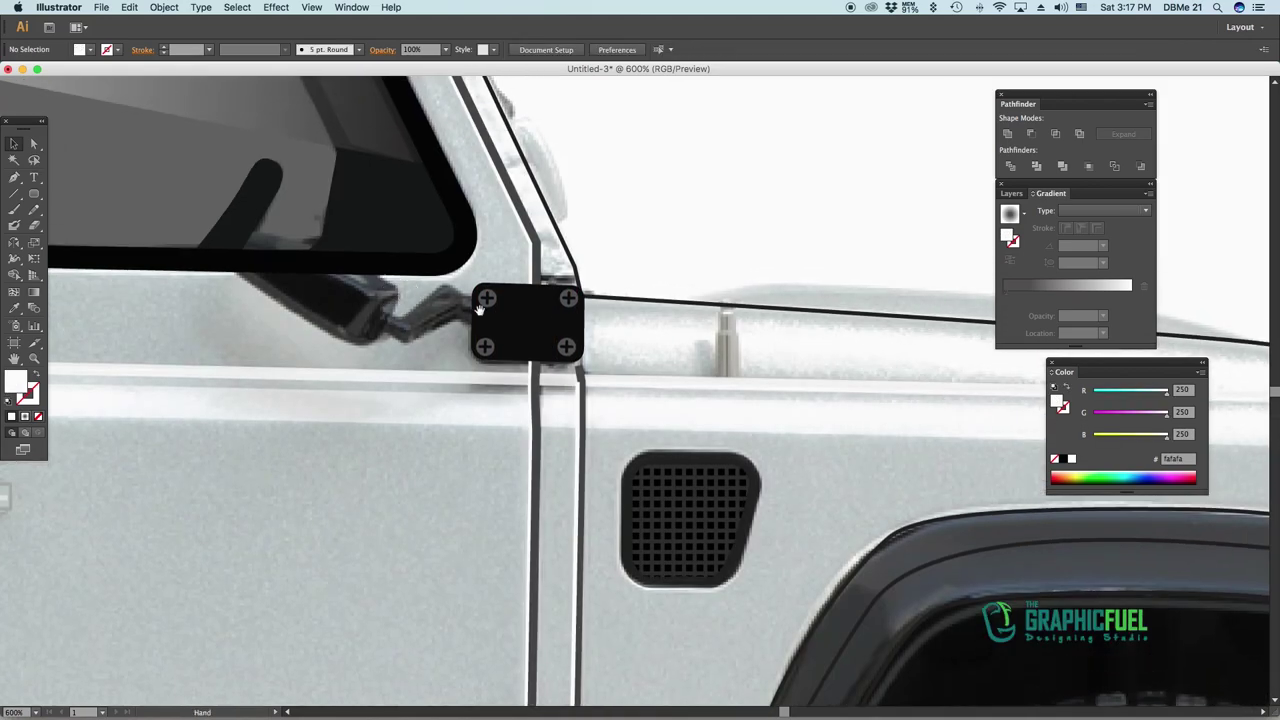
left_click_drag(470, 320, 579, 320)
Pen-draw the zigzag path of the mirror arm
key("p")
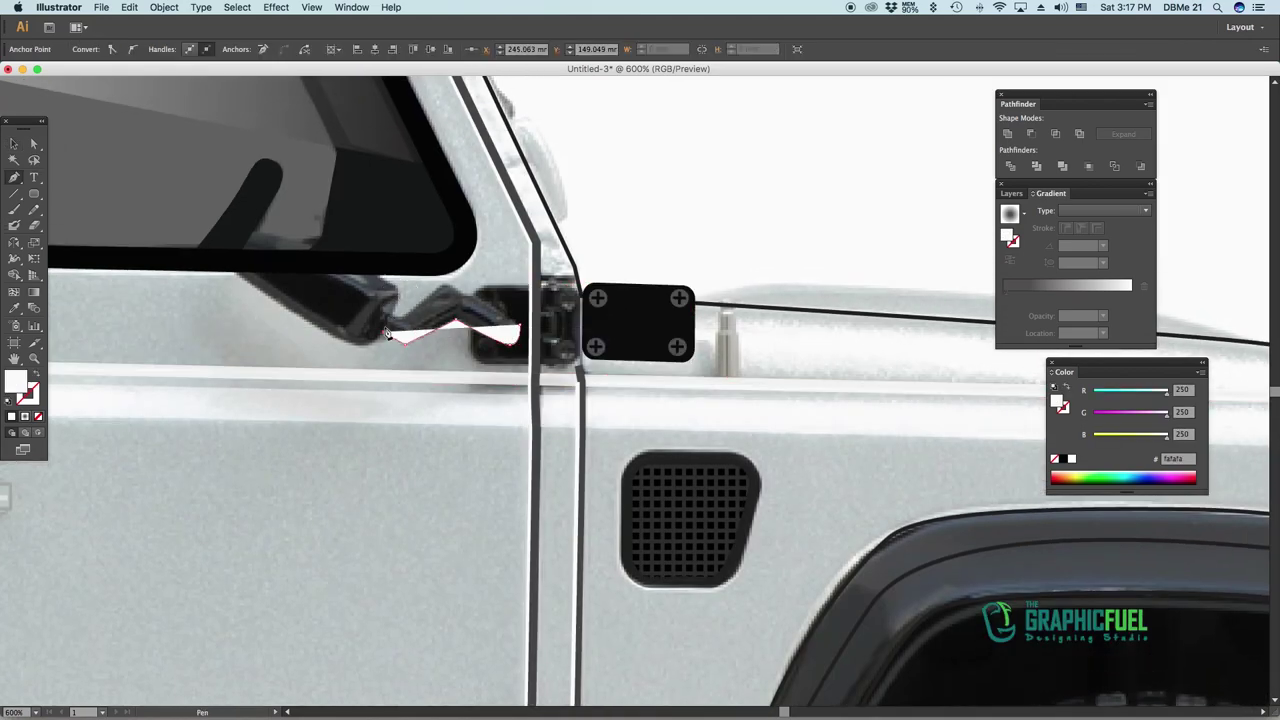
left_click(384, 324)
left_click(446, 292)
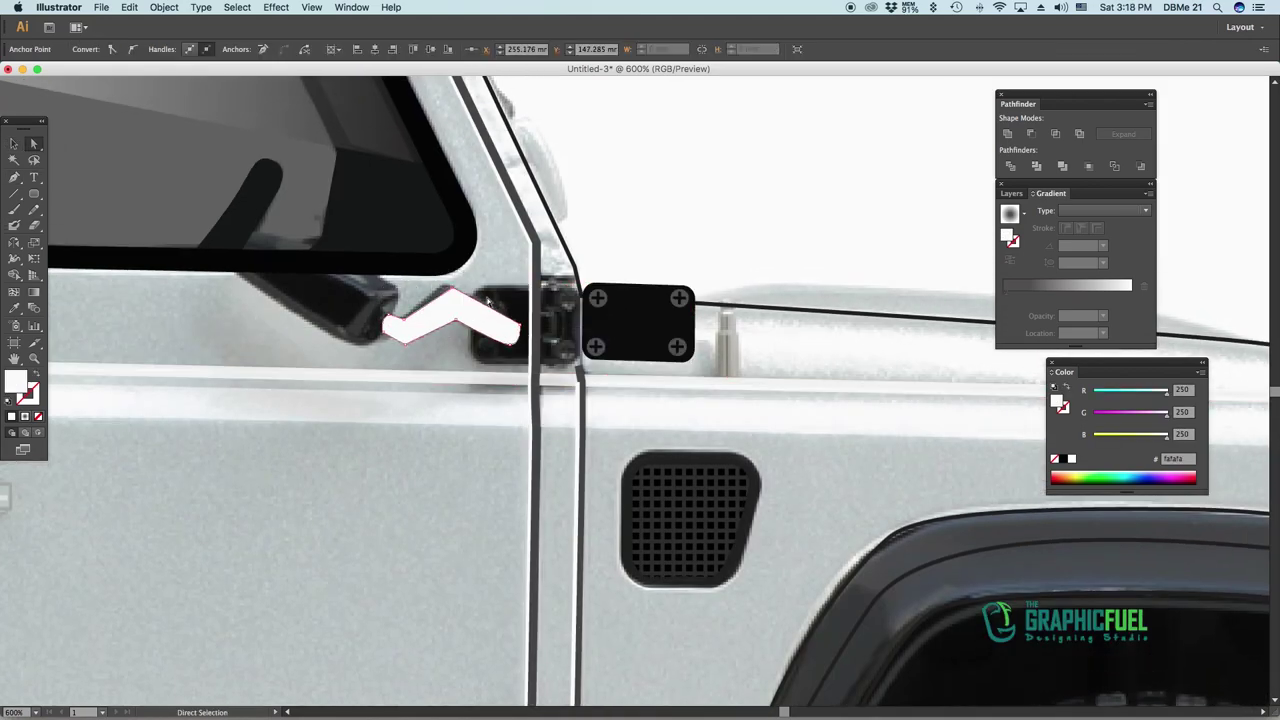
left_click(431, 257)
key("p")
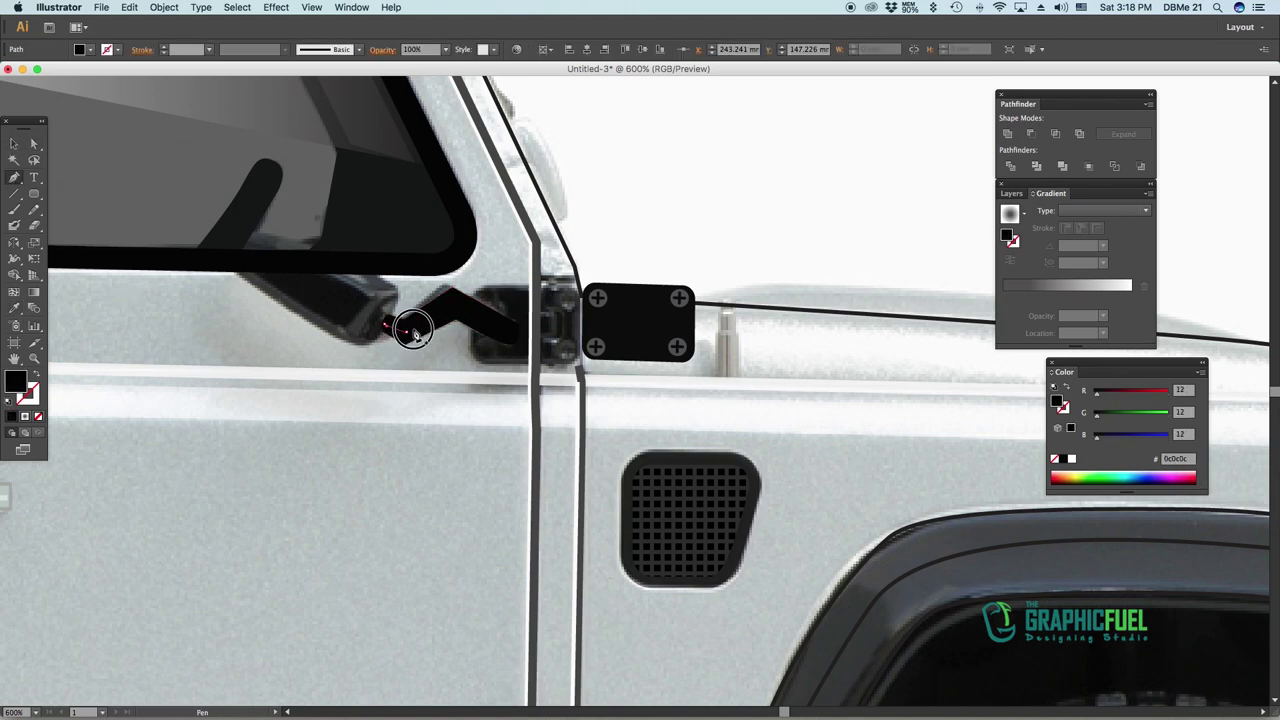
Make the arm a black stroke and turn it into a shape with Object > Expand
left_click(512, 346)
key("i")
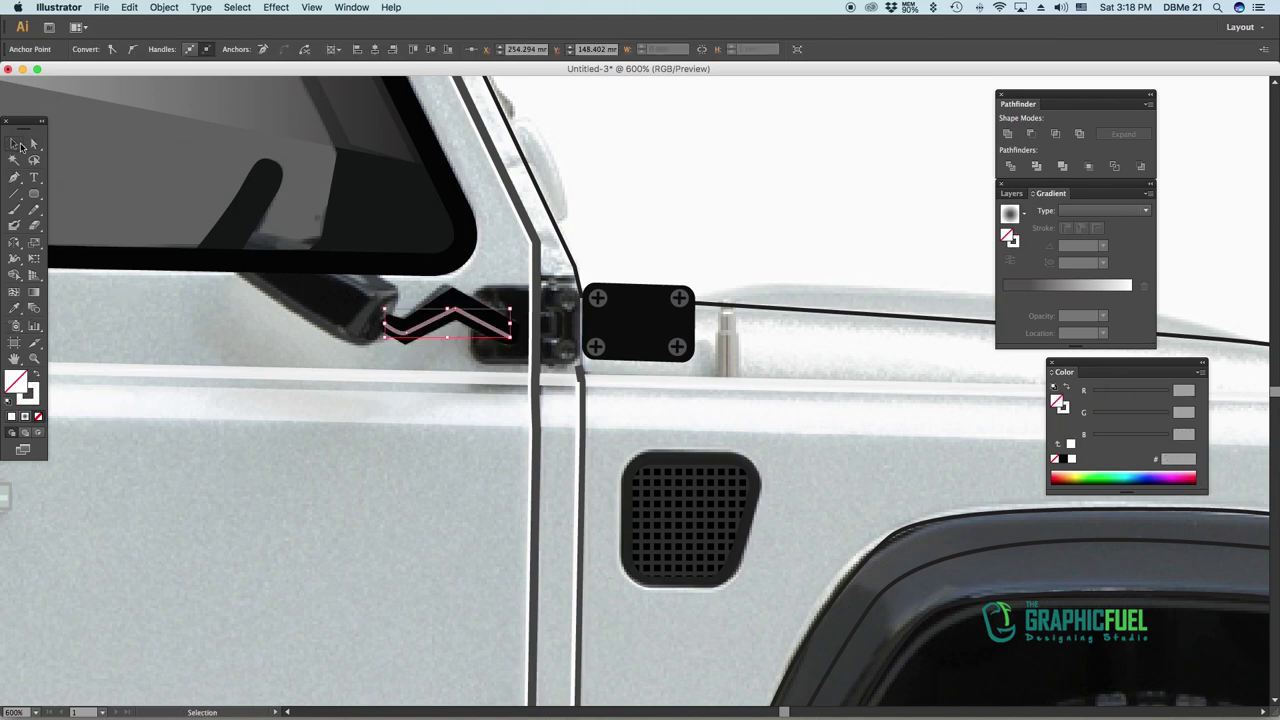
key("v")
left_click(165, 7)
left_click(178, 140)
key("Return")
left_click(375, 333)
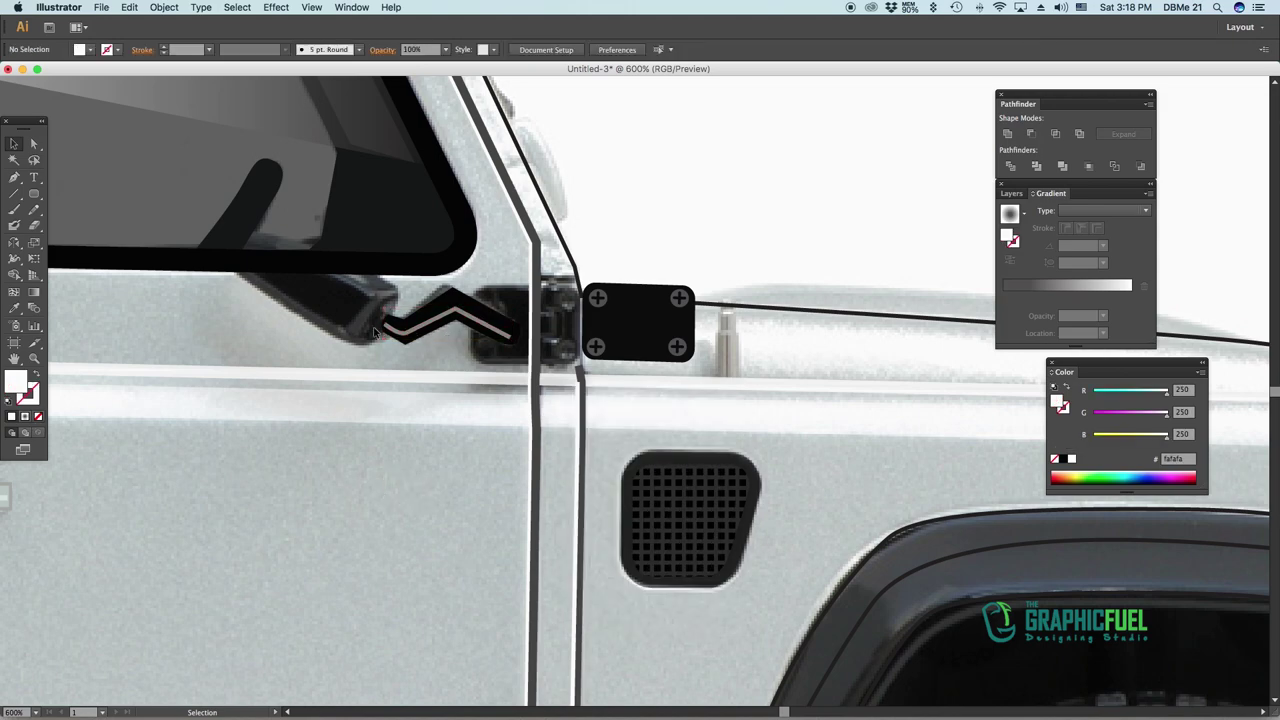
Pen-draw the curved mirror head above the arm and fill it black
left_click(392, 287)
left_click(378, 340)
left_click_drag(240, 275, 250, 245)
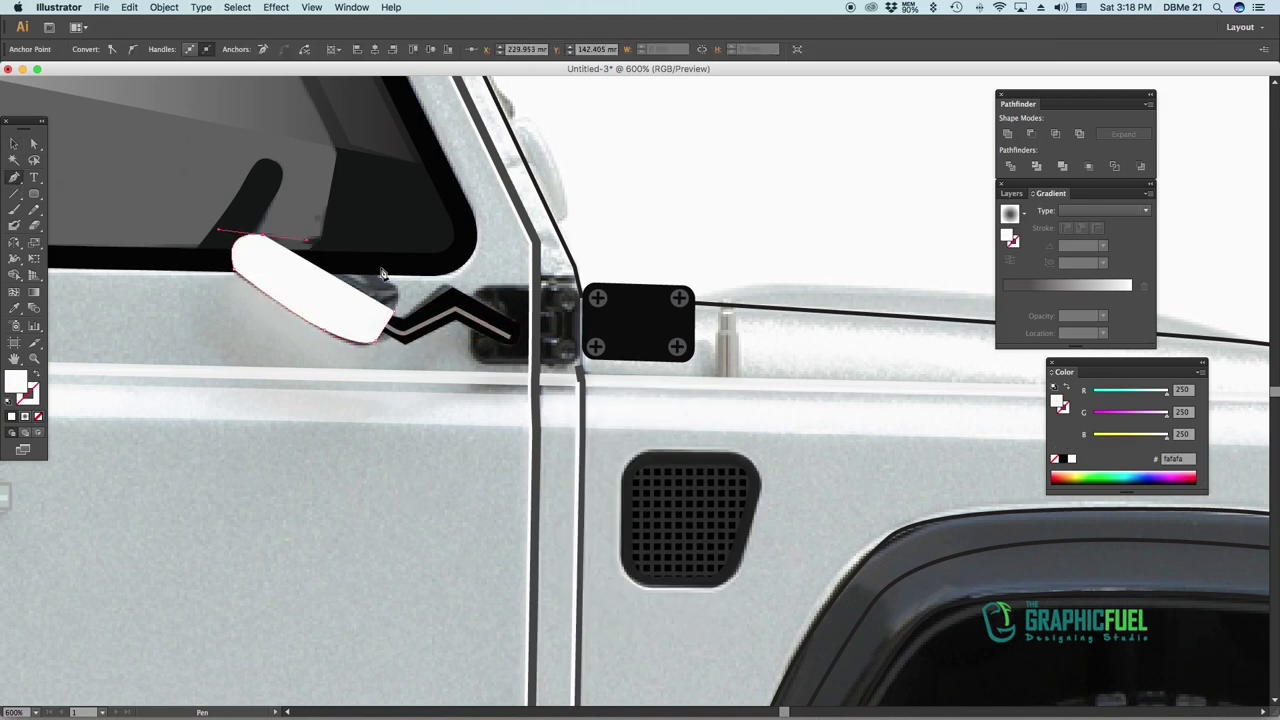
left_click(397, 290)
key("shift+x")
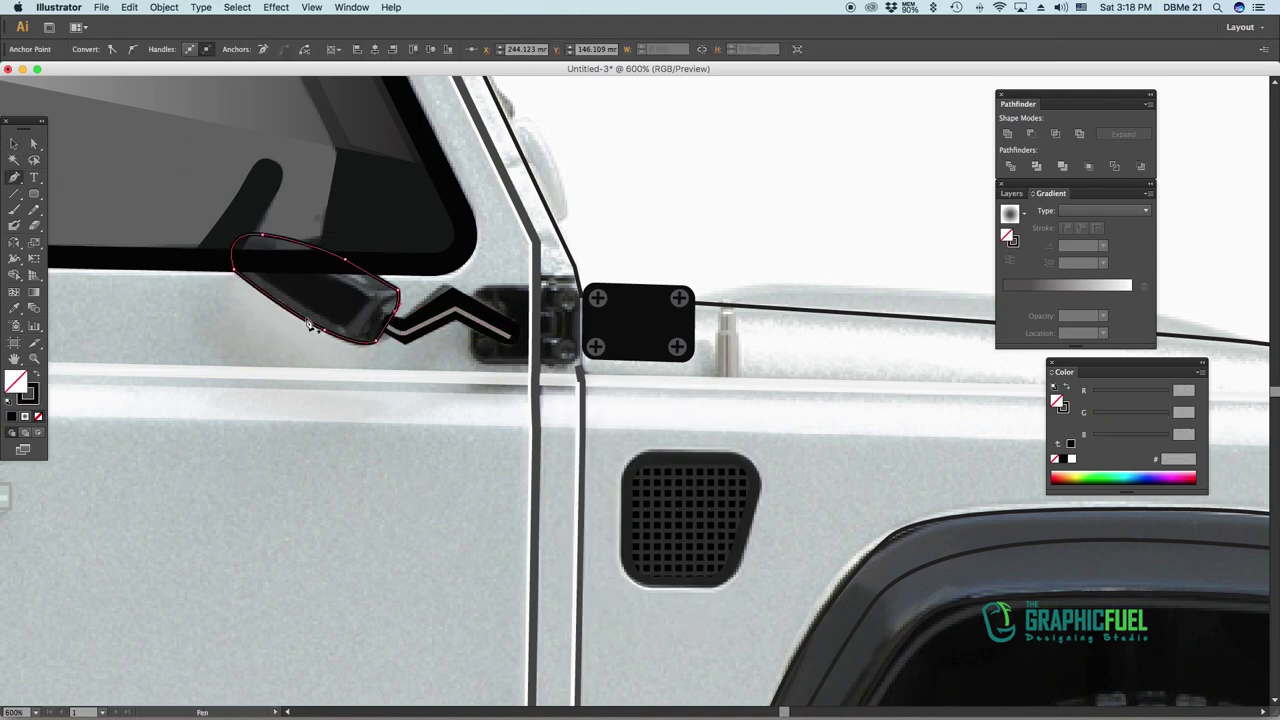
left_click(244, 270)
left_click(345, 328)
left_click(37, 376)
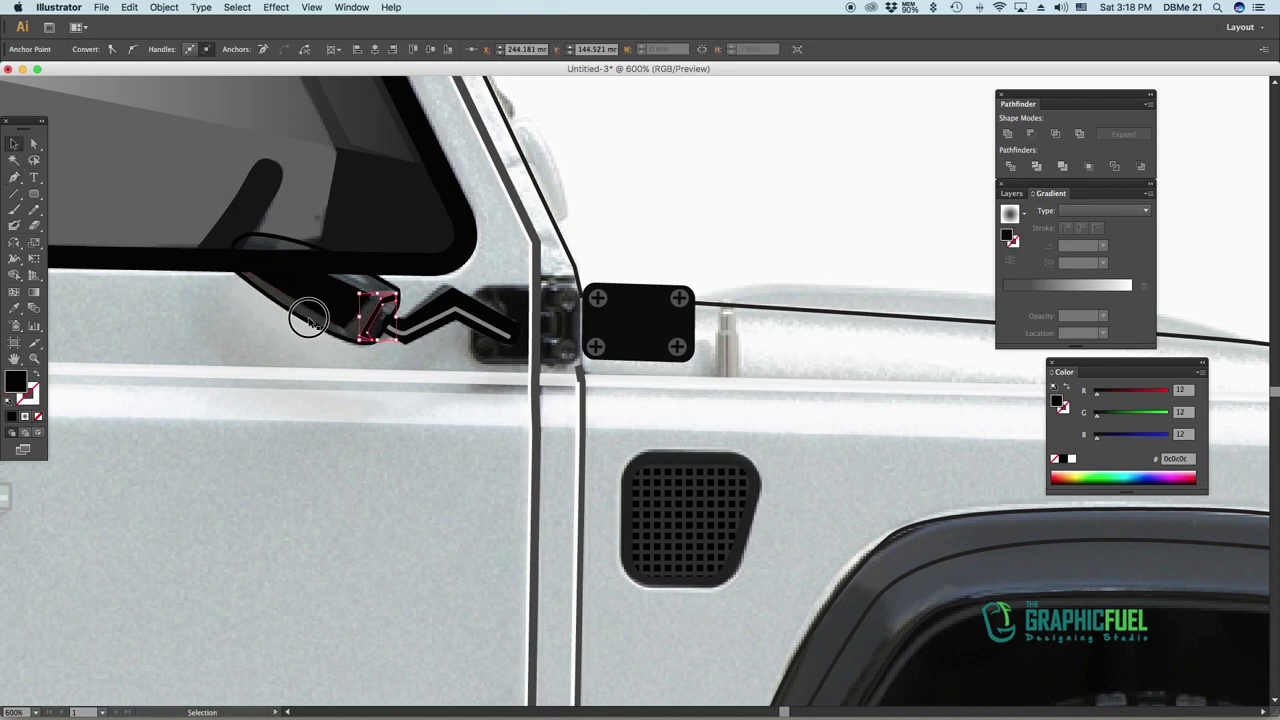
left_click(308, 318)
left_click(257, 330)
Move the hinge plate beside the mirror arm and draw a dark rounded antenna stem on the front wing
key("ctrl+minus")
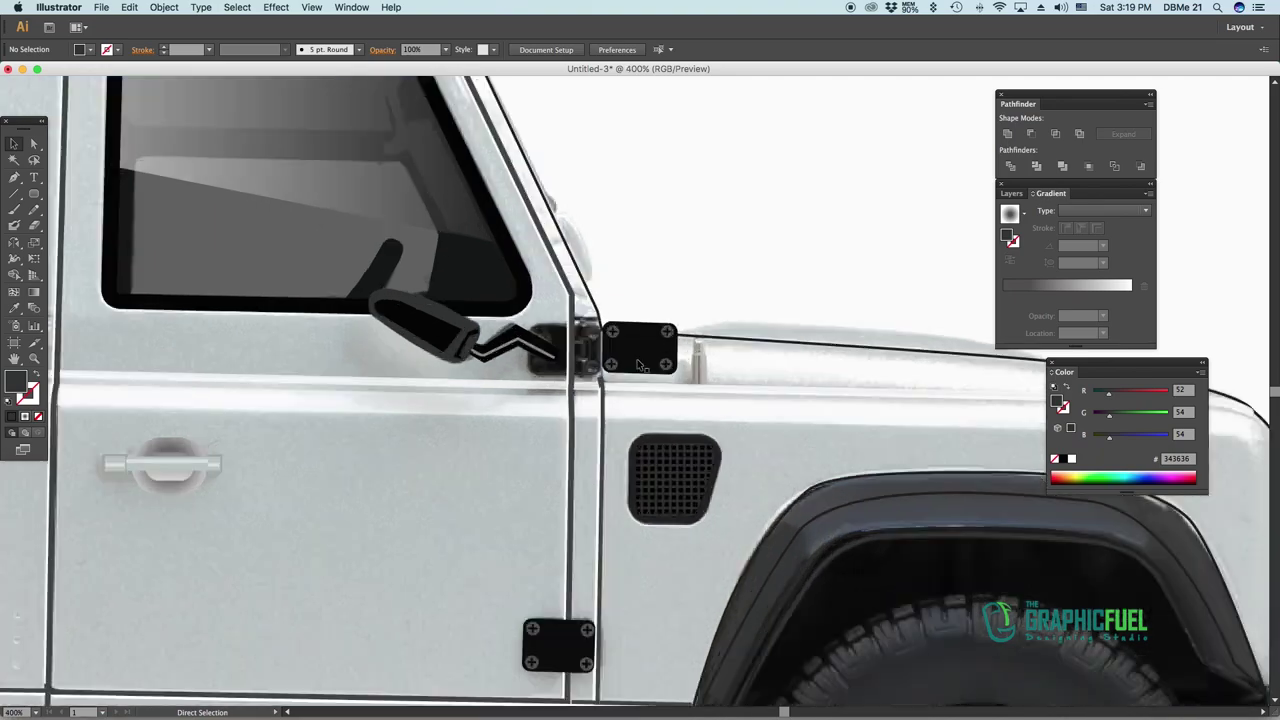
left_click_drag(639, 366, 561, 368)
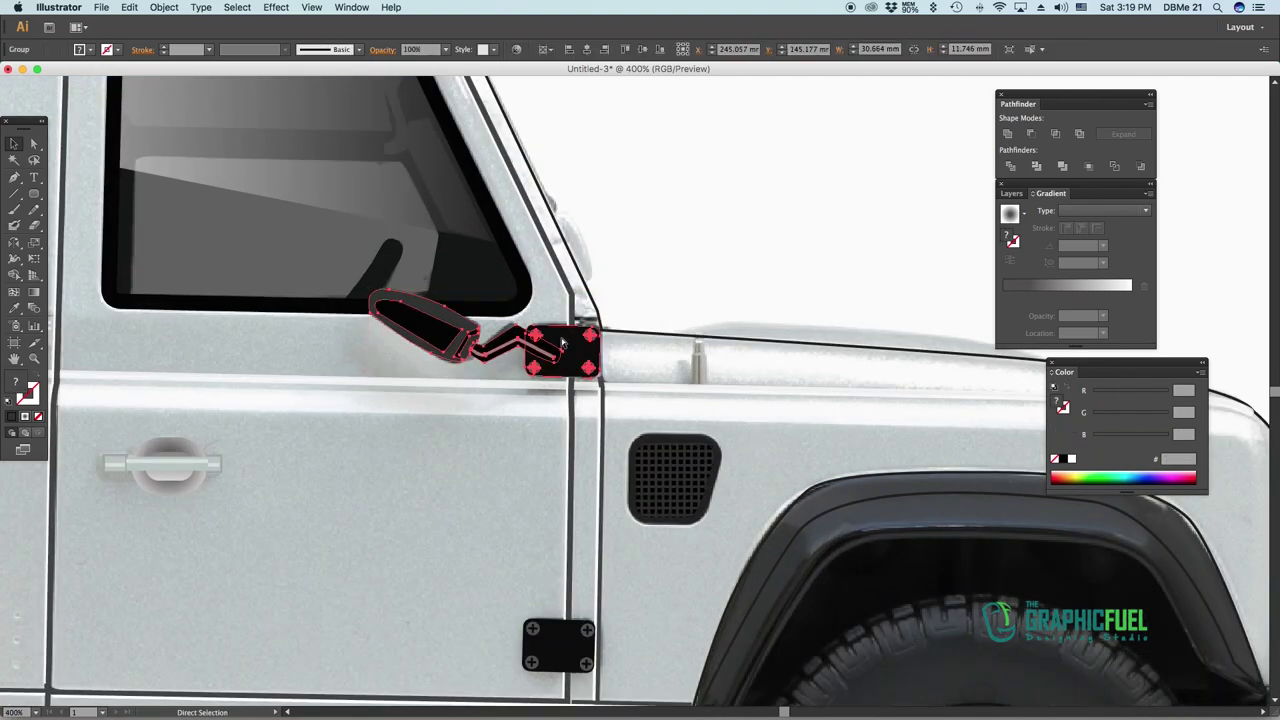
left_click(637, 224)
key("ctrl+minus")
key("ctrl+plus")
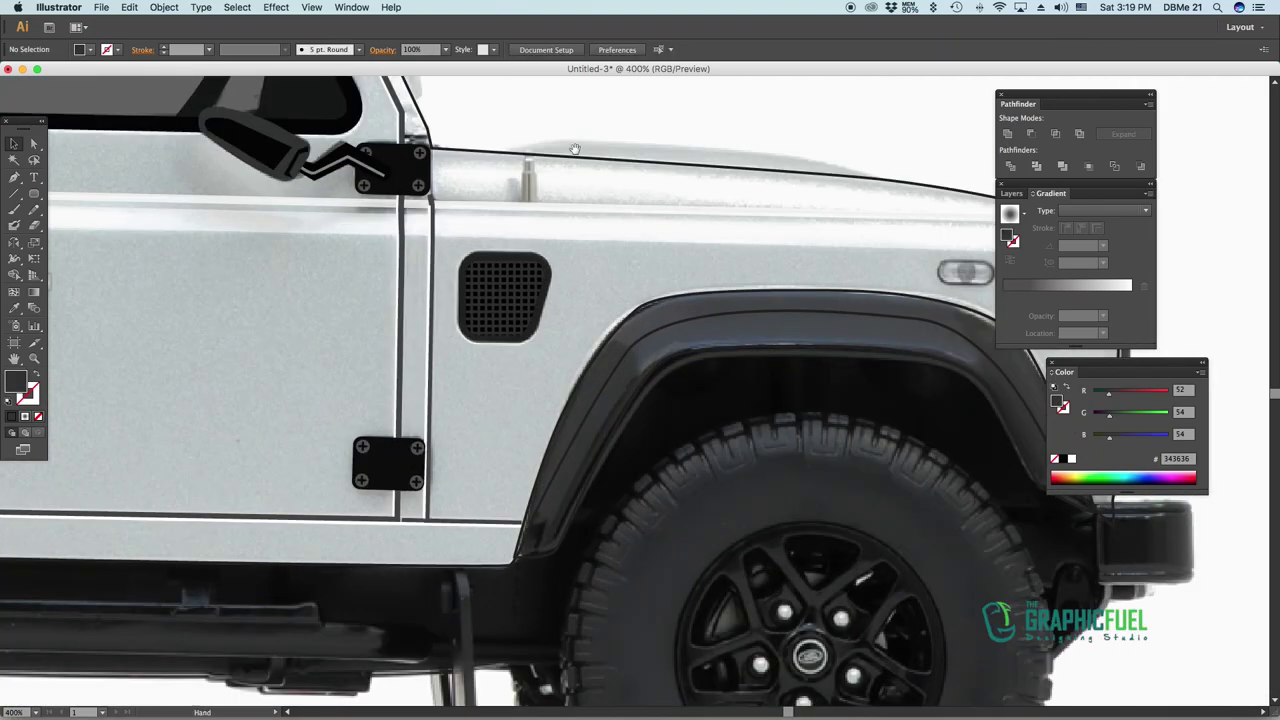
scroll(567, 390, "up", 3)
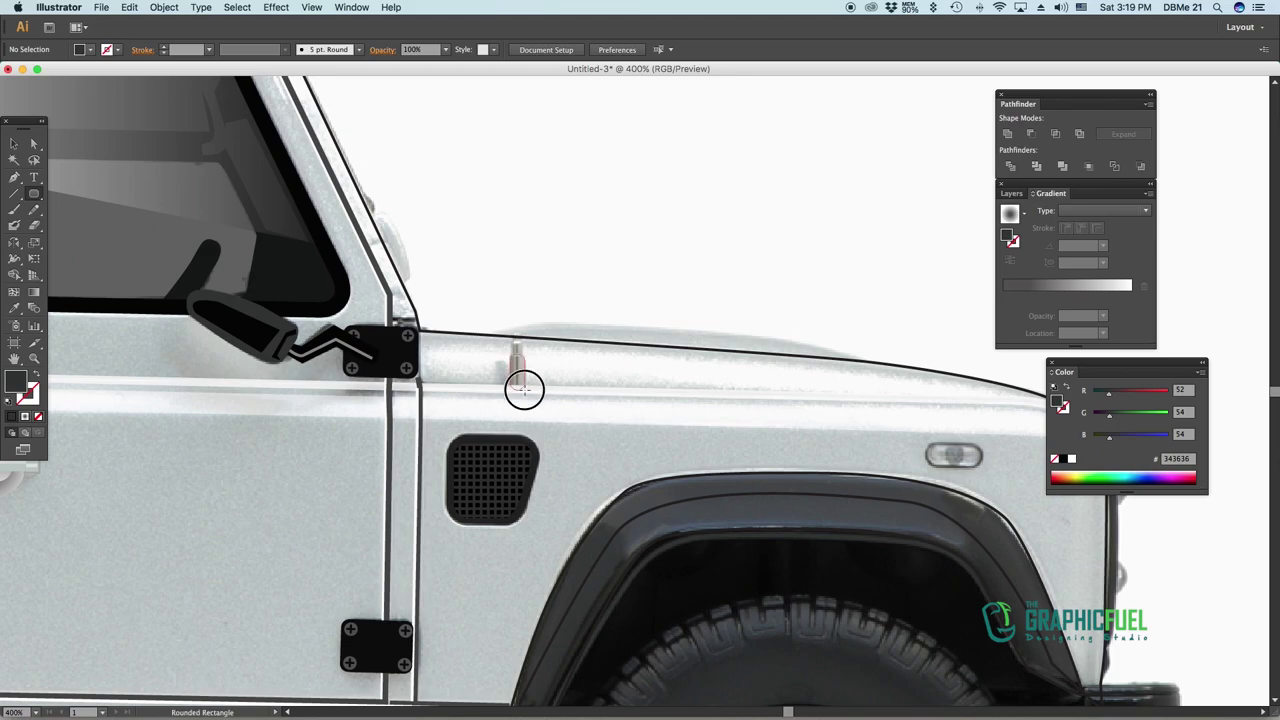
left_click_drag(510, 344, 524, 390)
key("ctrl+plus")
Trim the antenna stem with a rounded bar via Pathfinder Minus Front and extend its top
left_click_drag(312, 410, 489, 378)
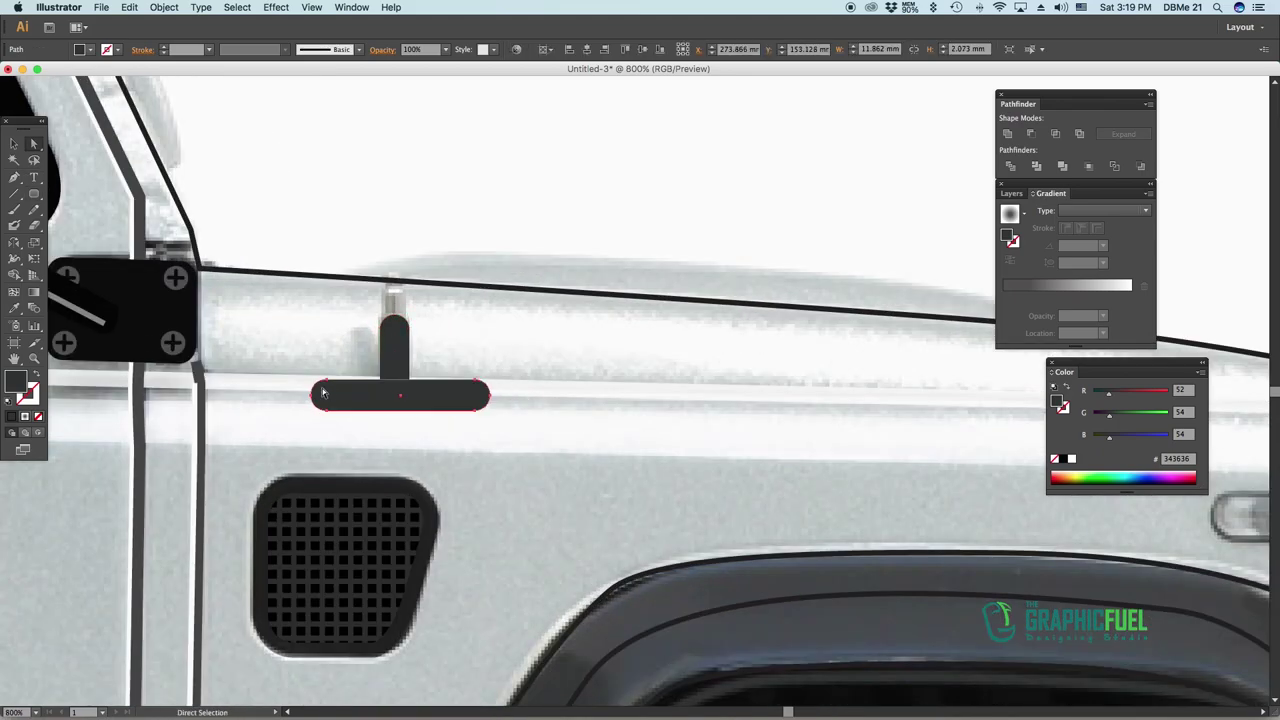
key("a")
left_click_drag(323, 371, 420, 400)
left_click(1031, 133)
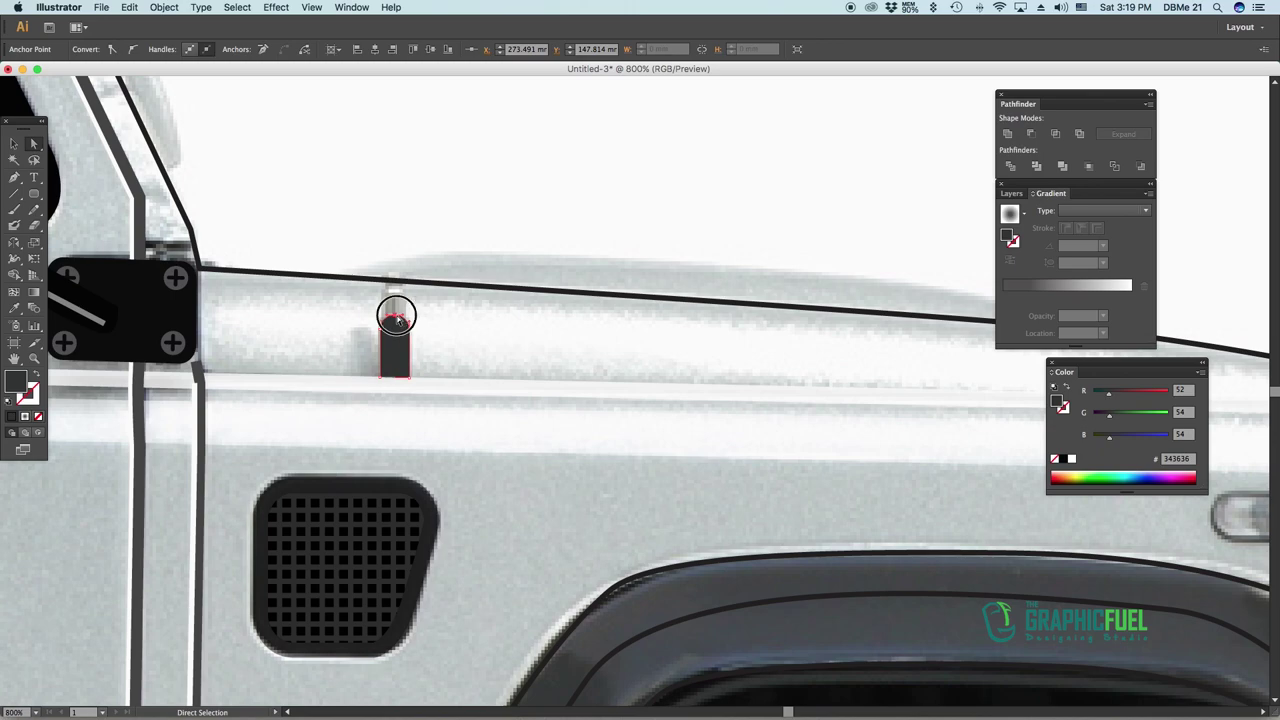
key("v")
left_click_drag(406, 314, 397, 289)
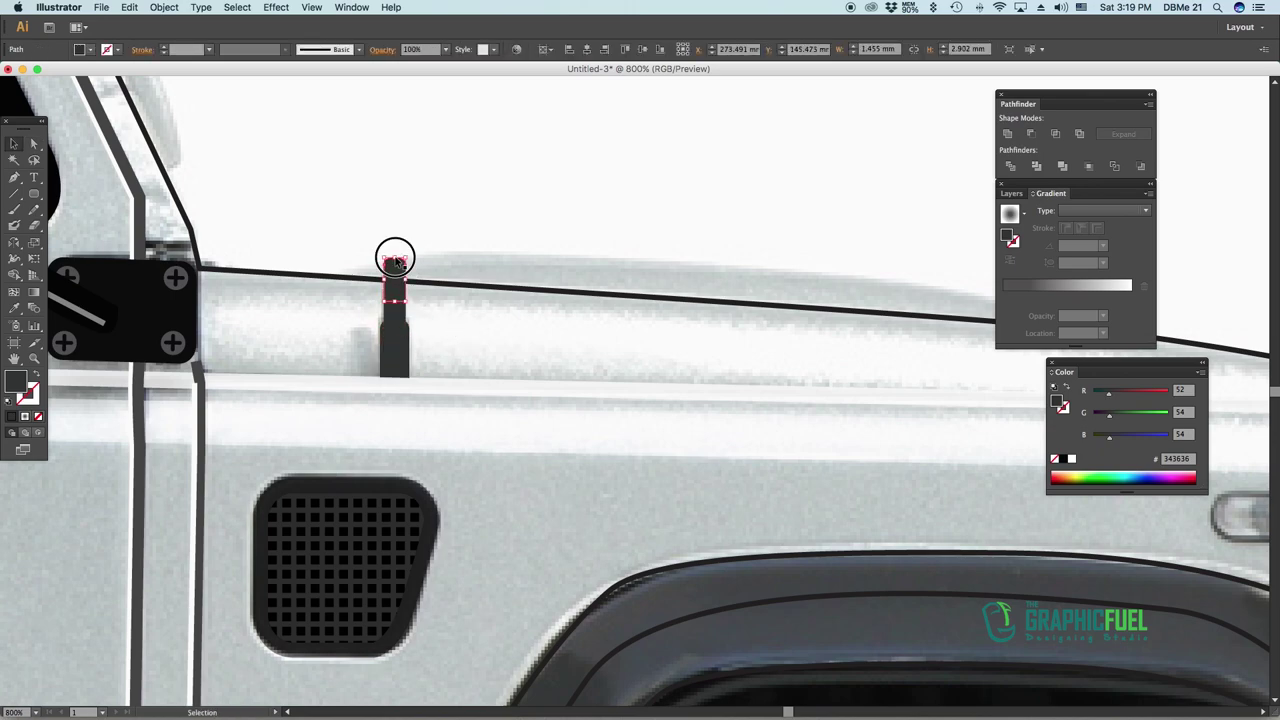
left_click(396, 275, "shift")
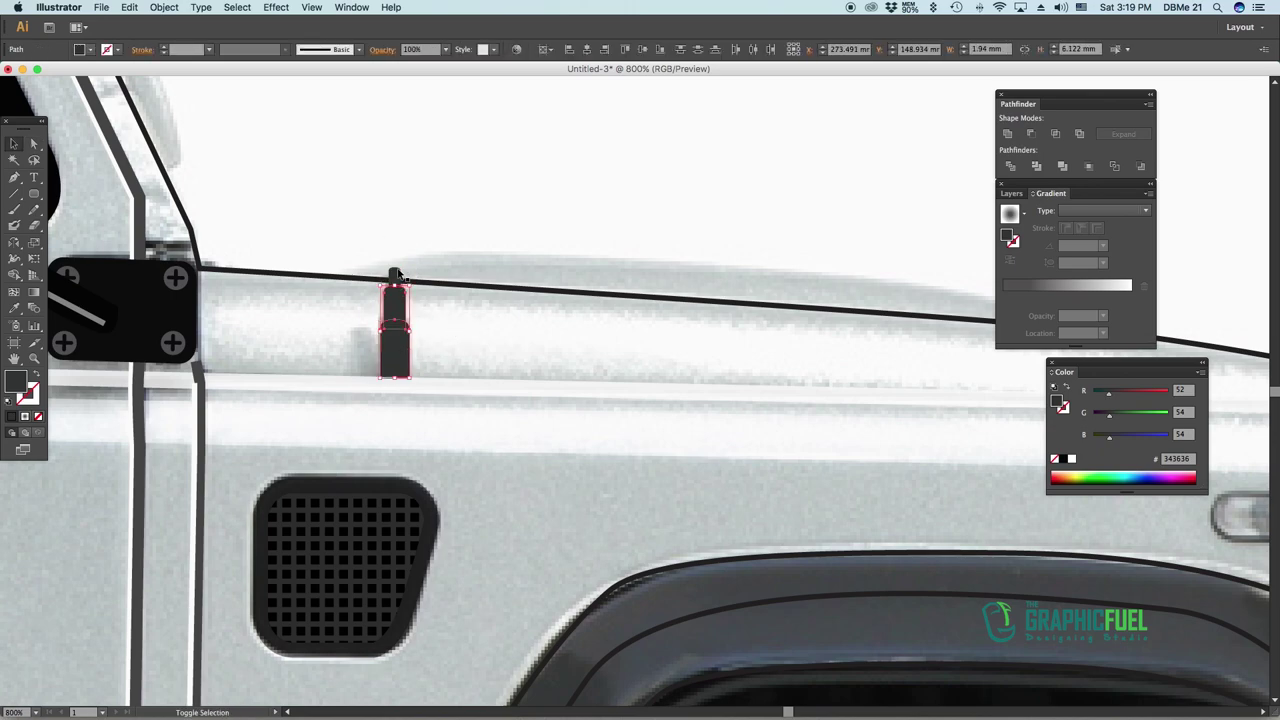
Fill the antenna with a chrome gradient from the Metals swatch library and group it
left_click(351, 7)
left_click(590, 551)
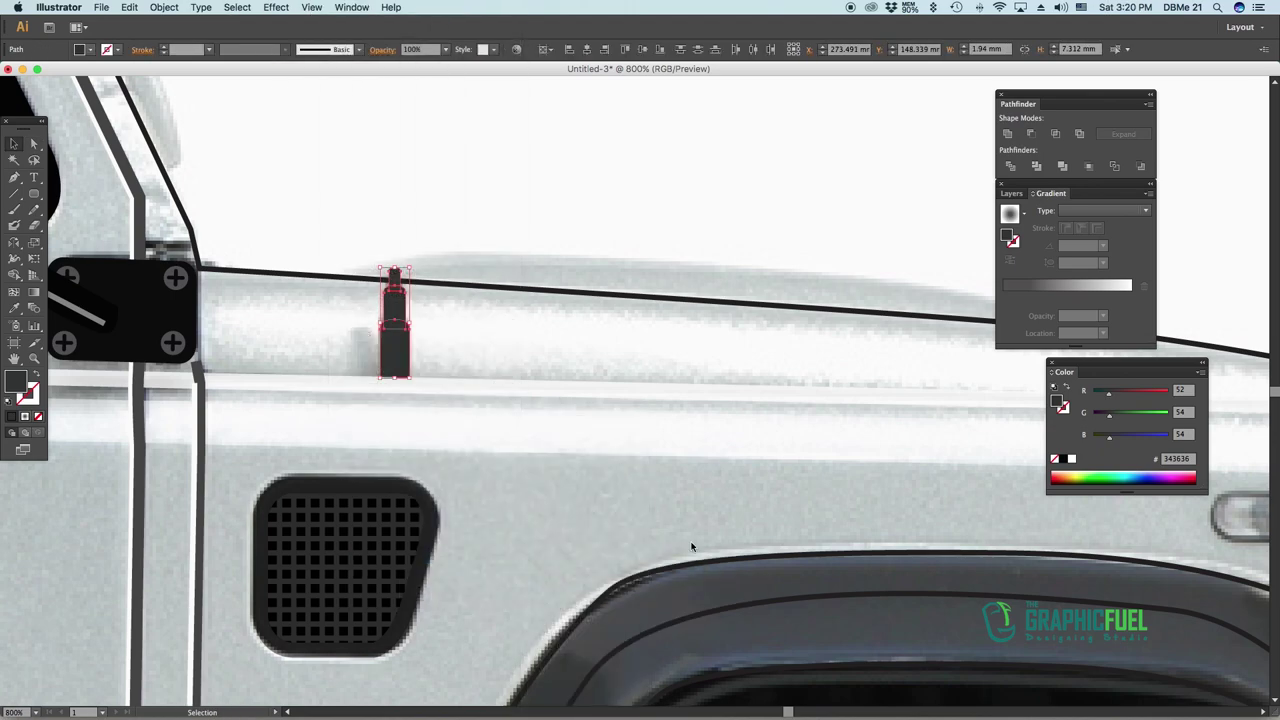
left_click(351, 7)
left_click(708, 528)
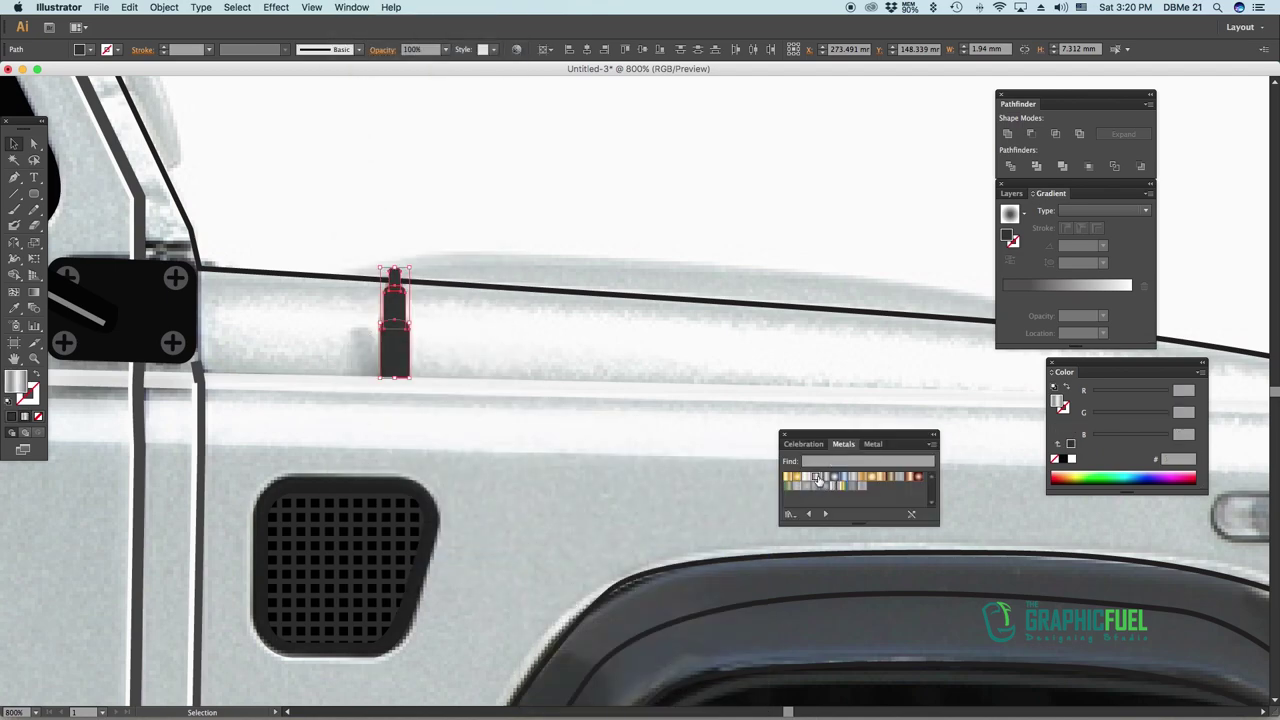
left_click(818, 479)
left_click(834, 486)
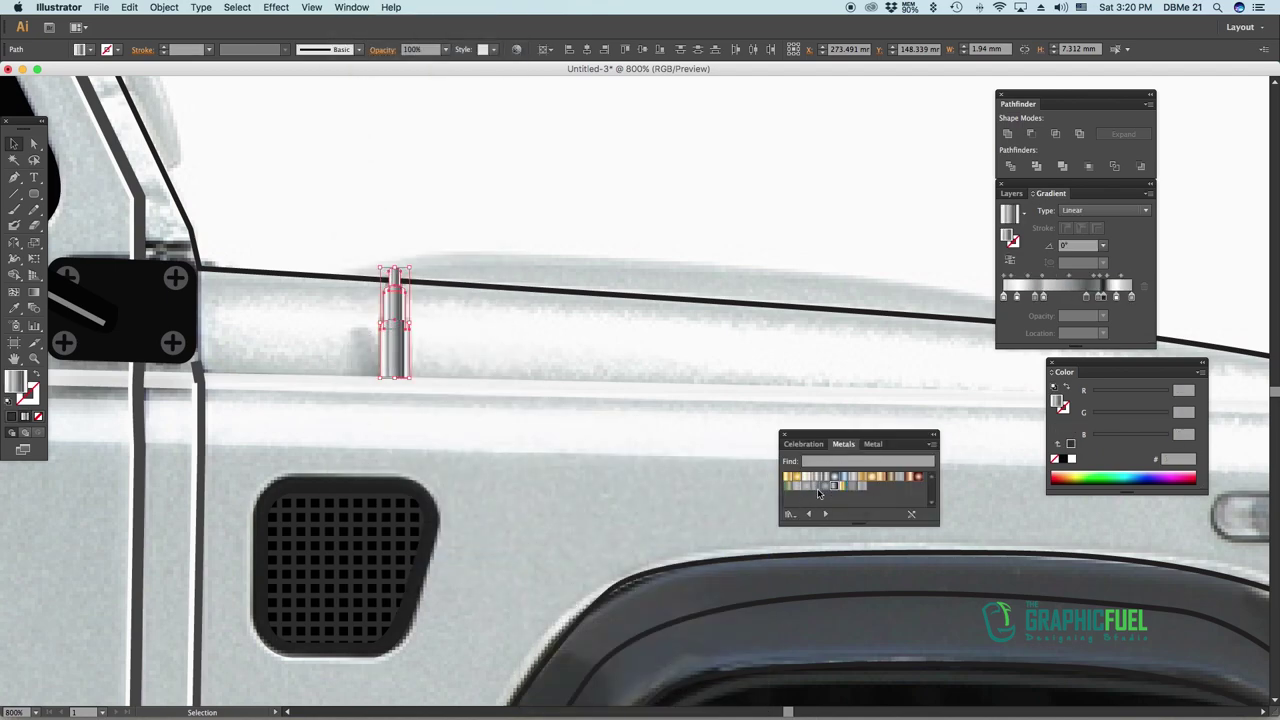
left_click(818, 492)
key("super+minus")
key("super+g")
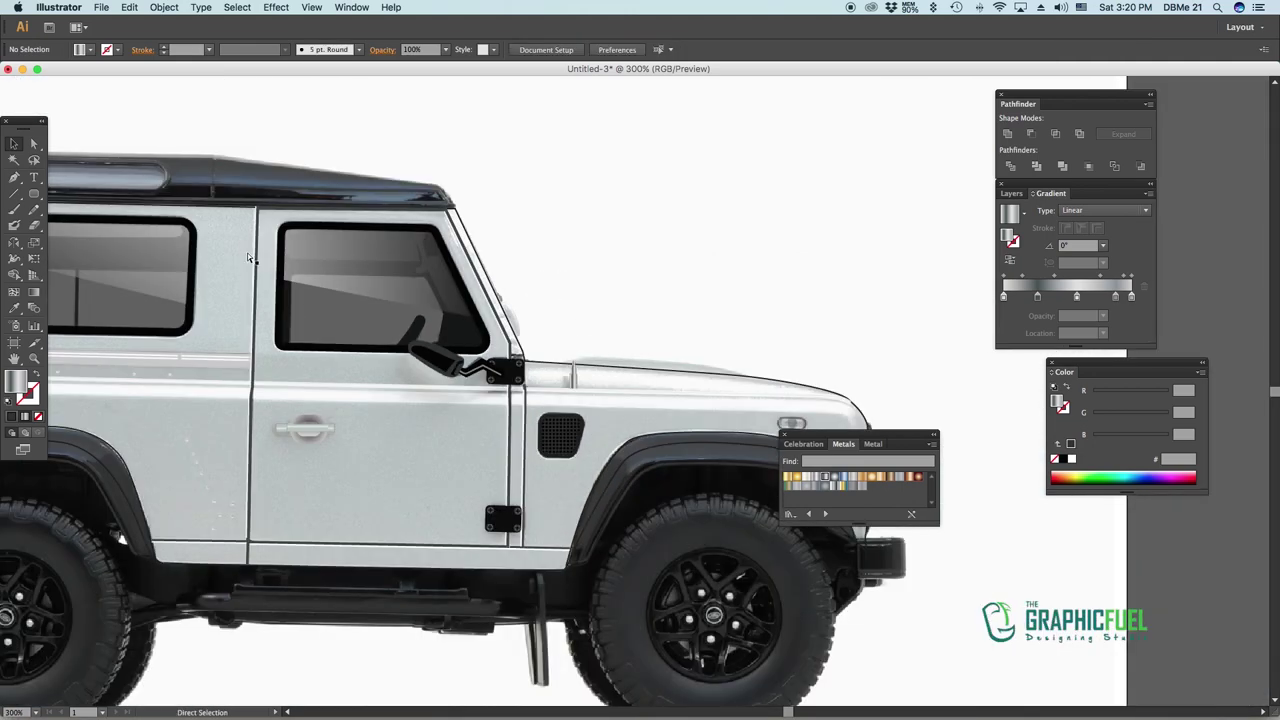
Pen-trace a grey shading shape over the bonnet top along the hood line
key("p")
left_click(480, 333)
left_click(565, 323)
left_click(786, 340)
left_click(870, 358)
left_click(905, 378)
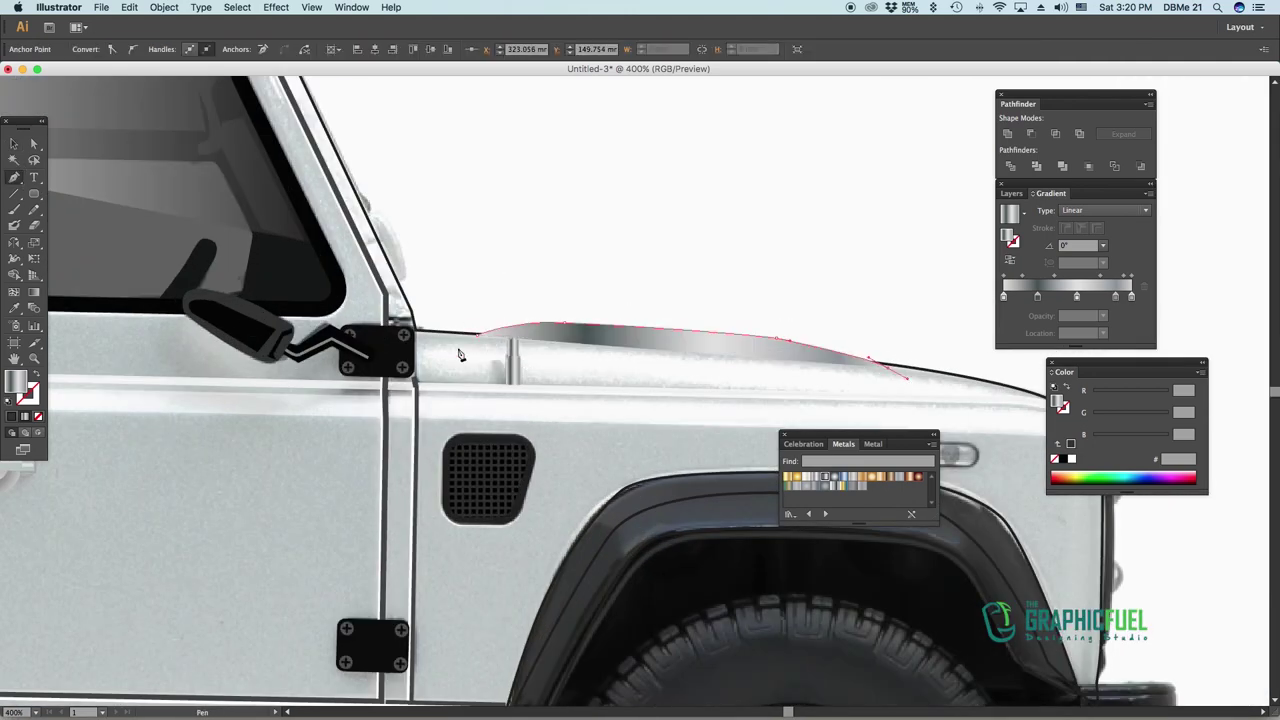
left_click(460, 355)
key("v")
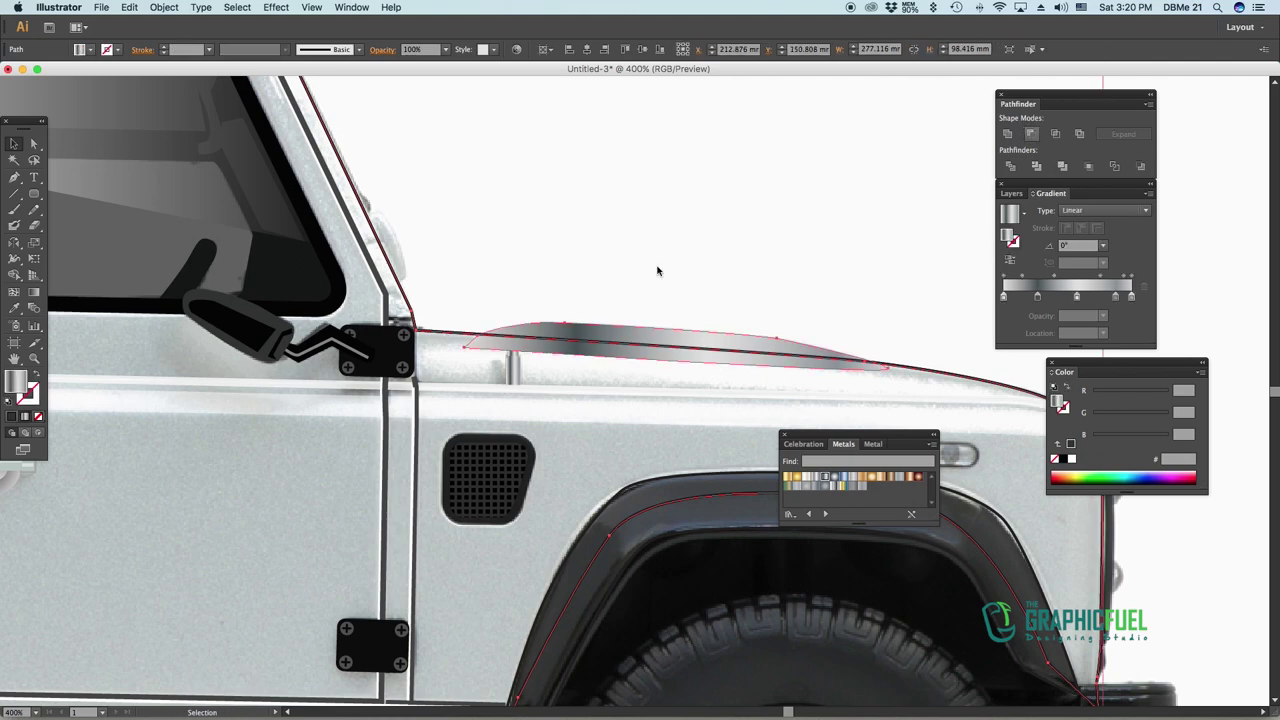
left_click(586, 186)
scroll(586, 186, "right", 3)
Draw a thin wedge along the hood line and fill it a lighter grey
key("p")
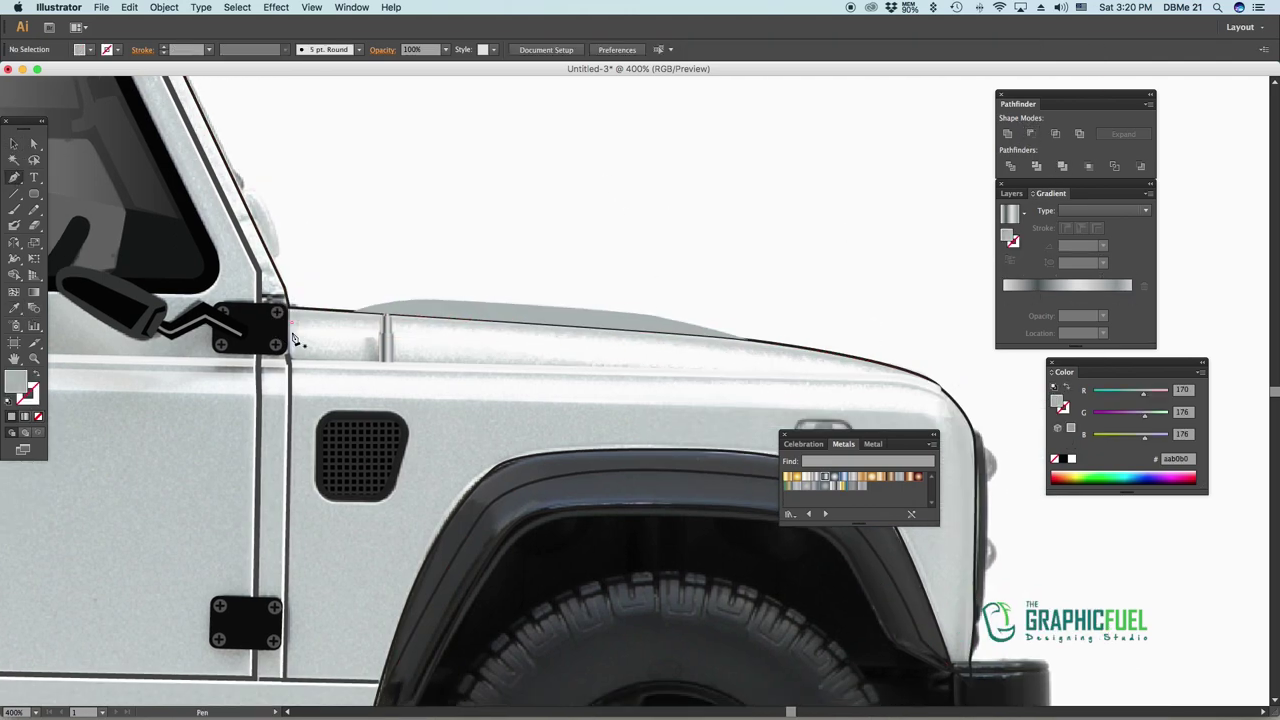
left_click(294, 340)
left_click(892, 374)
left_click(577, 337)
left_click(300, 326)
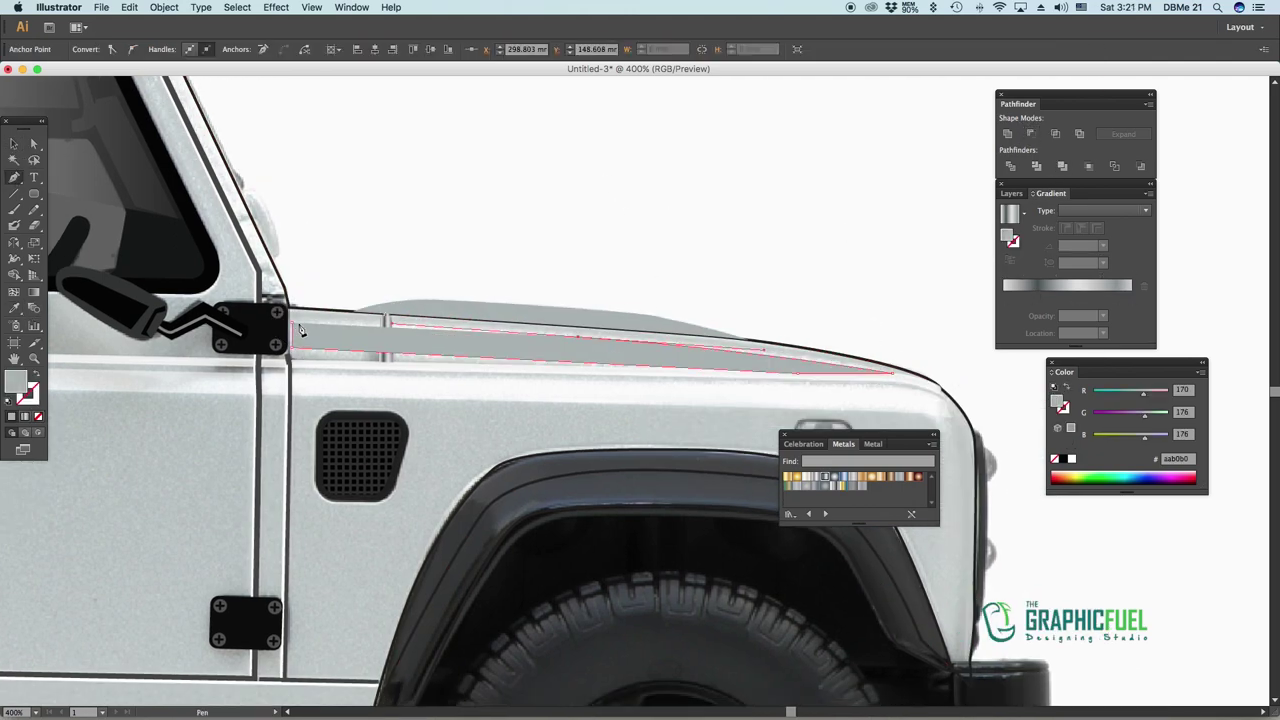
left_click(22, 307)
key("v")
key("ctrl+shift+a")
scroll(715, 349, "right", 5)
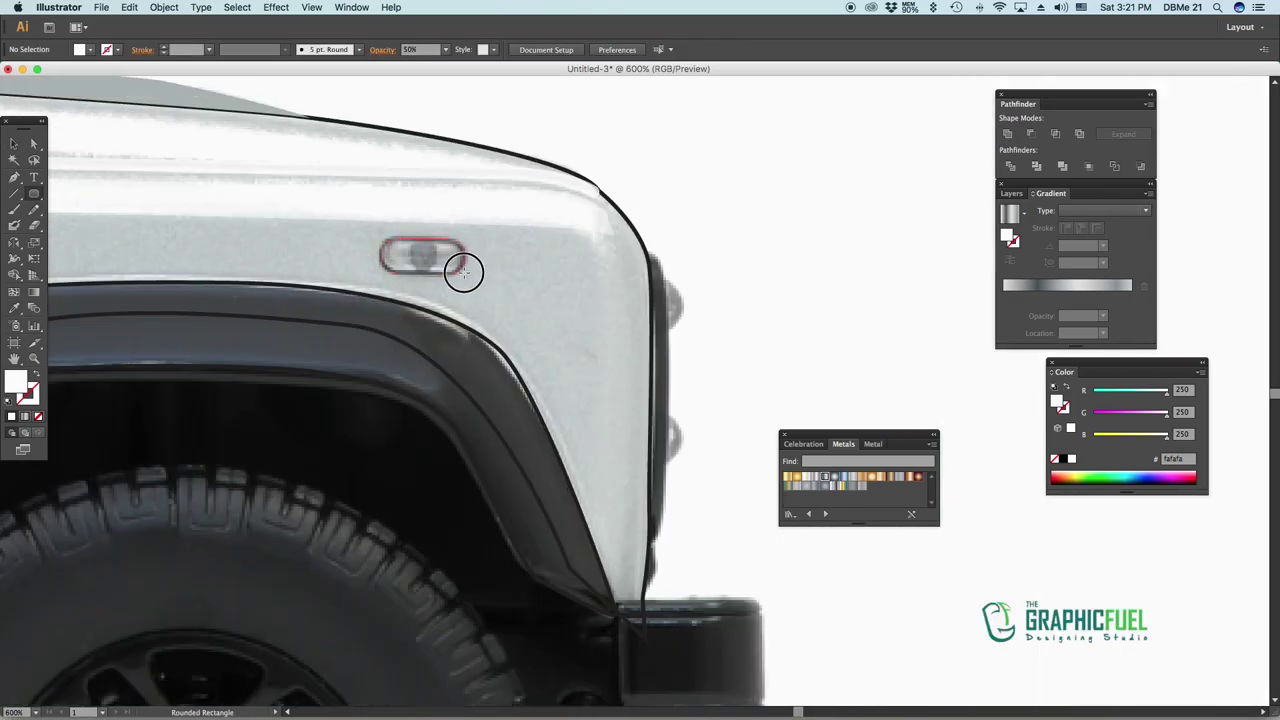
Draw the side lamp's rounded outline, swap its fill and stroke, and expand it
left_click_drag(463, 271, 464, 272)
key("shift+x")
key("v")
left_click(164, 7)
left_click(190, 140)
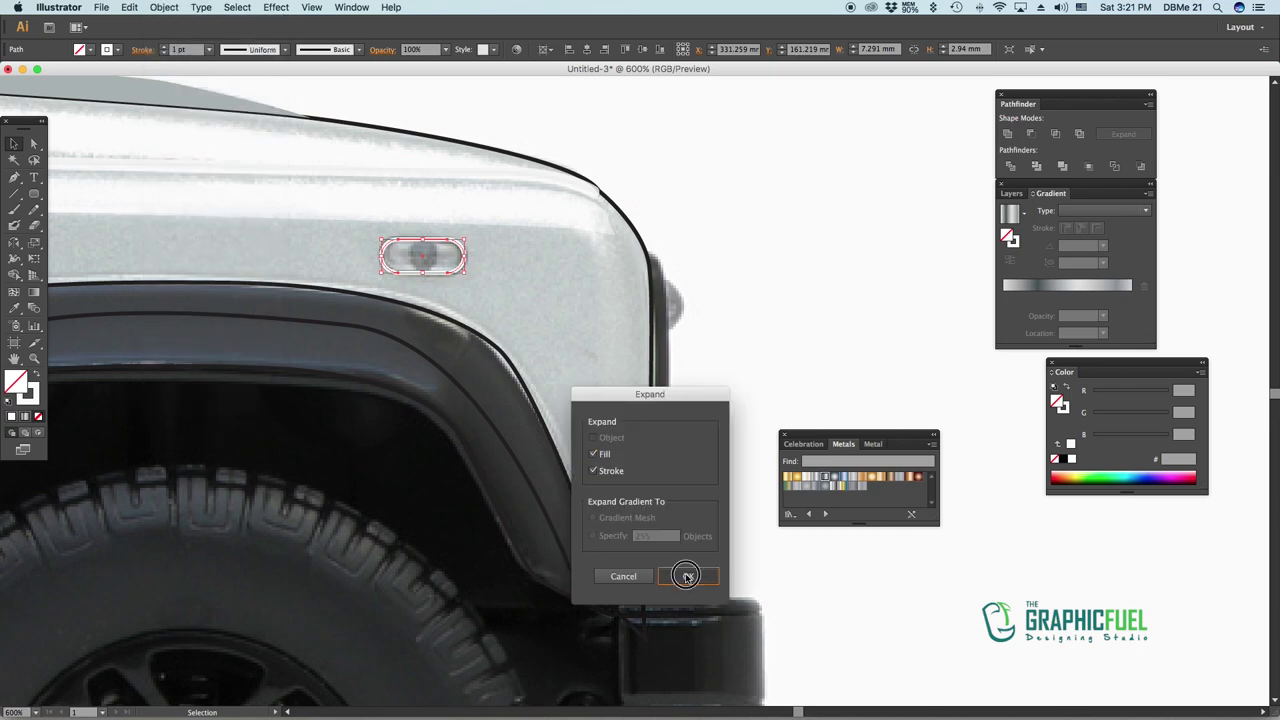
left_click(686, 577)
Add a light-grey ellipse inside the lamp at 50% opacity
key("l")
key("i")
left_click(138, 258)
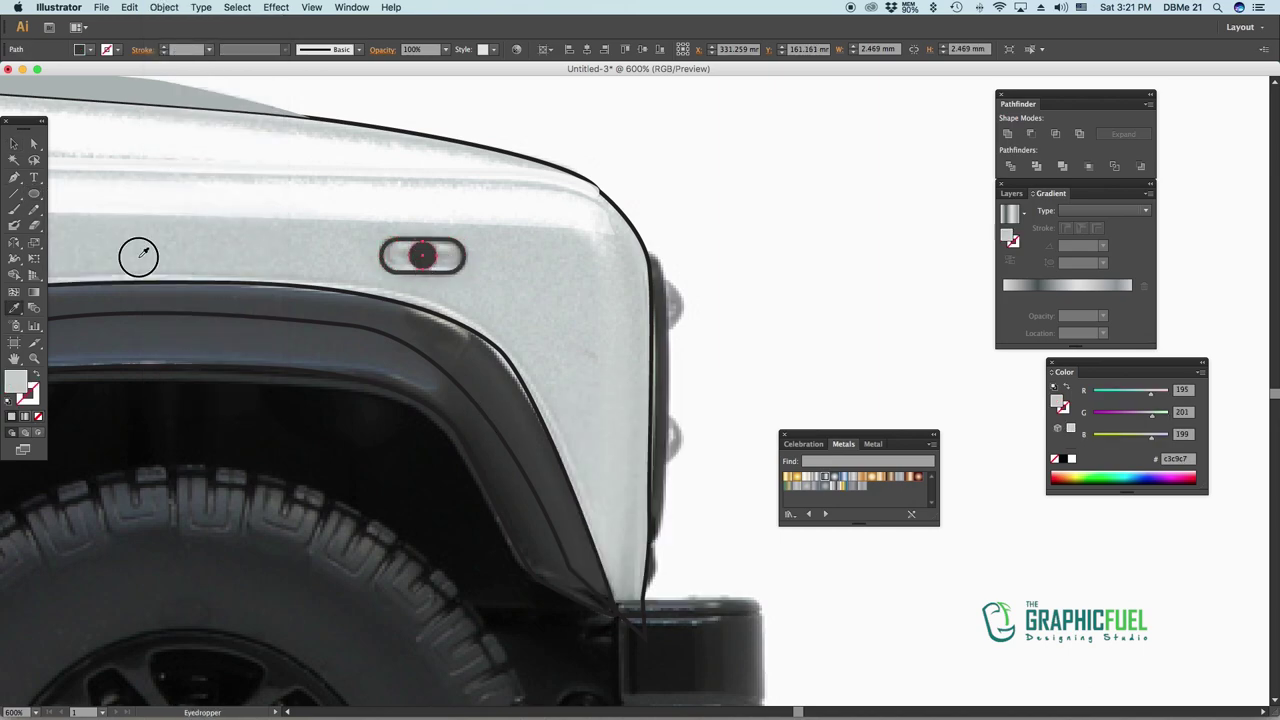
left_click(505, 303)
key("v")
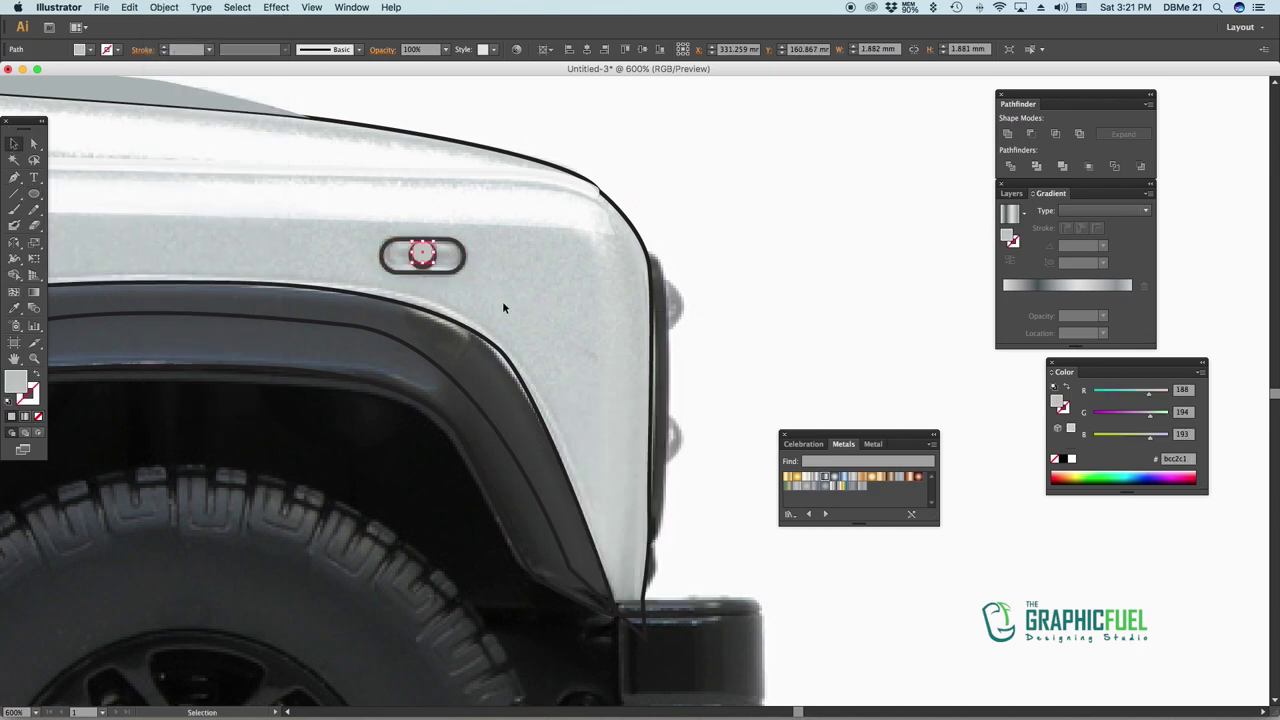
key("ctrl+z")
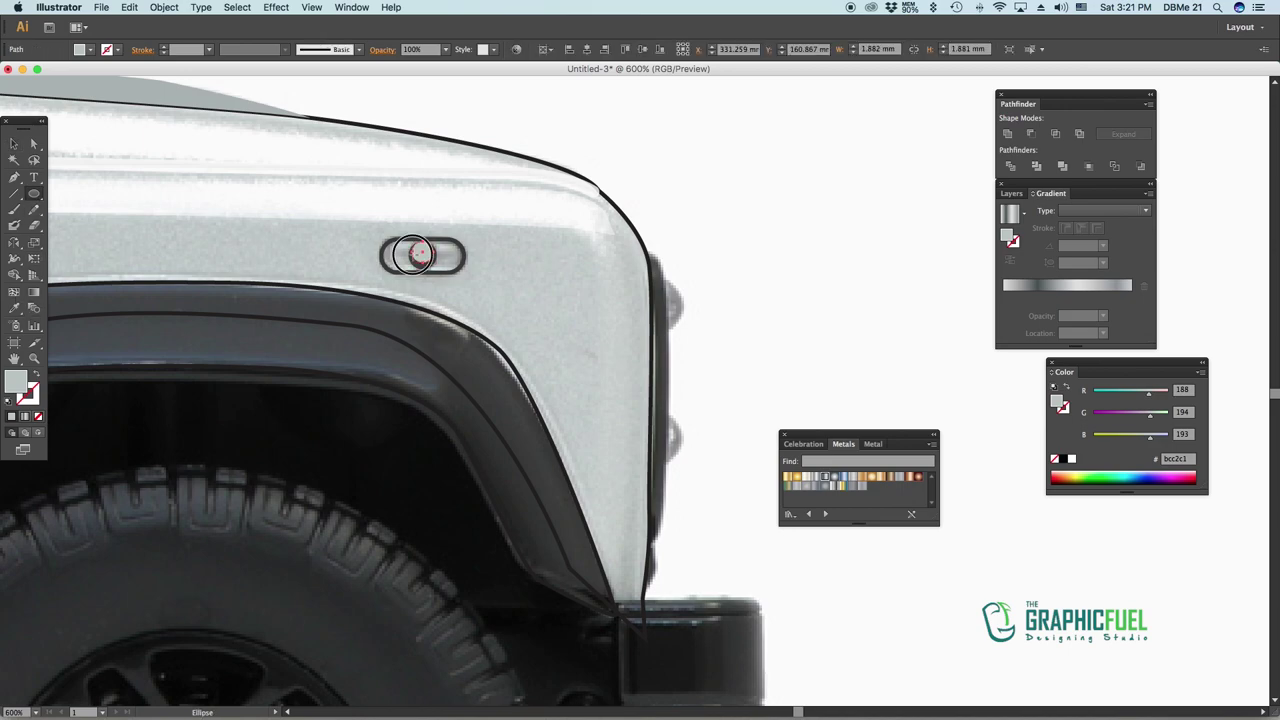
key("ctrl+z")
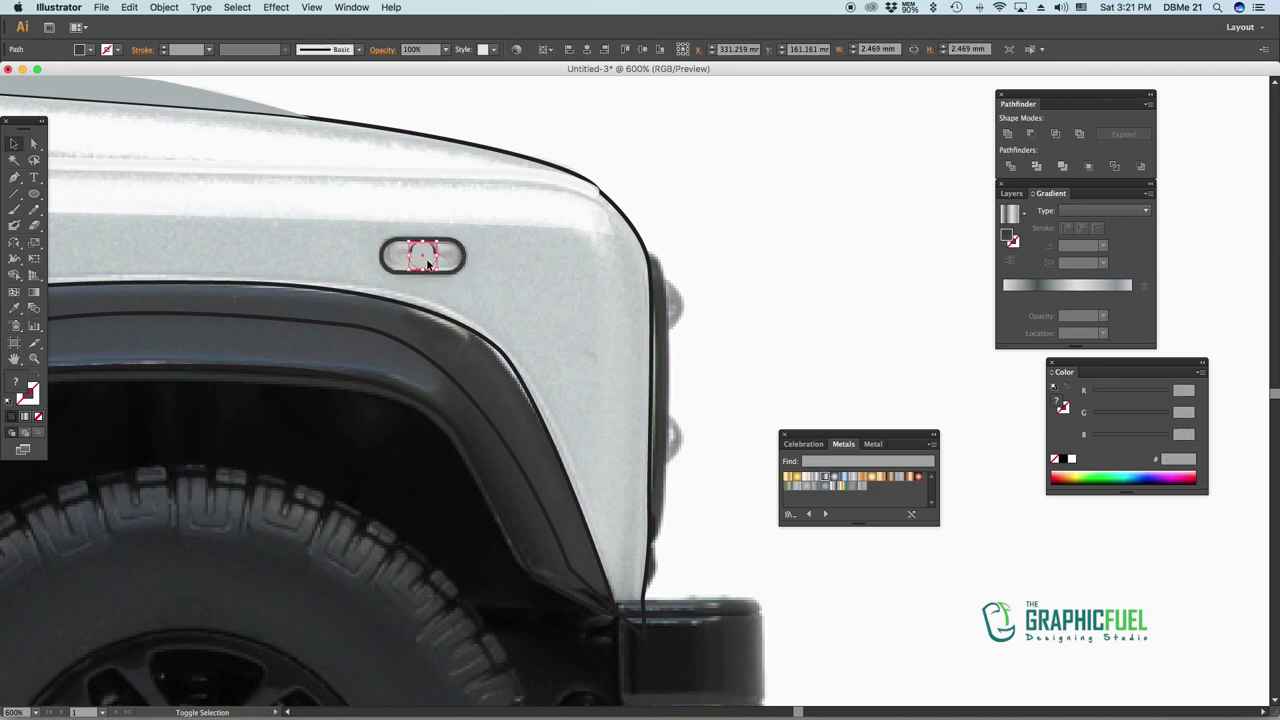
key("ctrl+shift+z")
left_click(445, 49)
left_click(455, 134)
Draw a white highlight bar across the lamp and copy it lower in the lens
key("ctrl+shift+a")
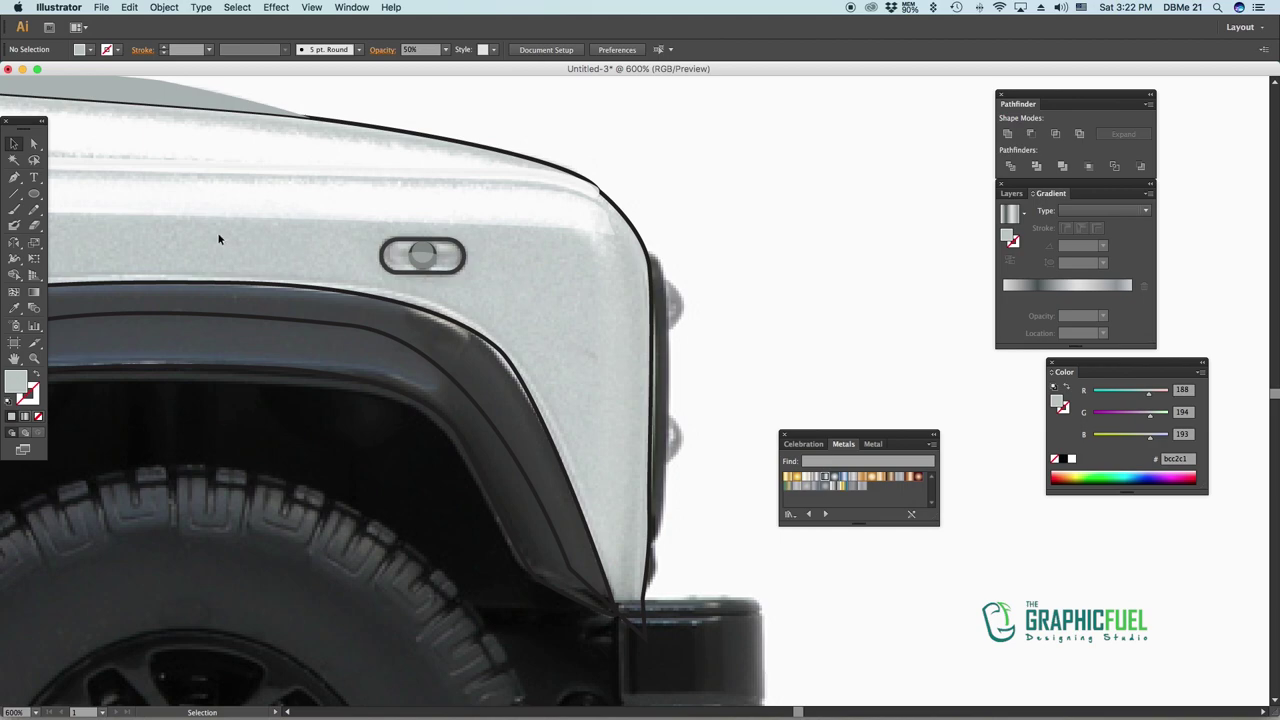
left_click_drag(33, 193, 60, 193)
key("v")
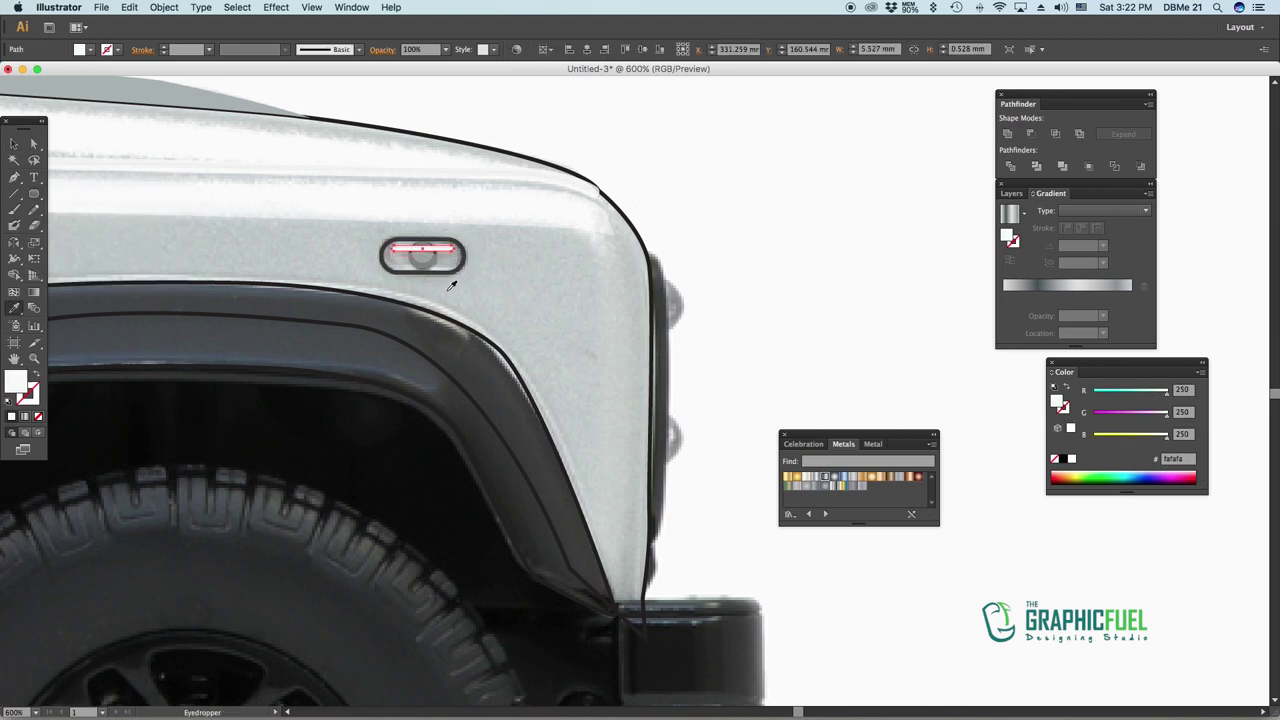
mouse_move(304, 229)
left_mouse_down()
mouse_move(473, 262)
mouse_move(428, 270)
left_mouse_up()
left_click(506, 279)
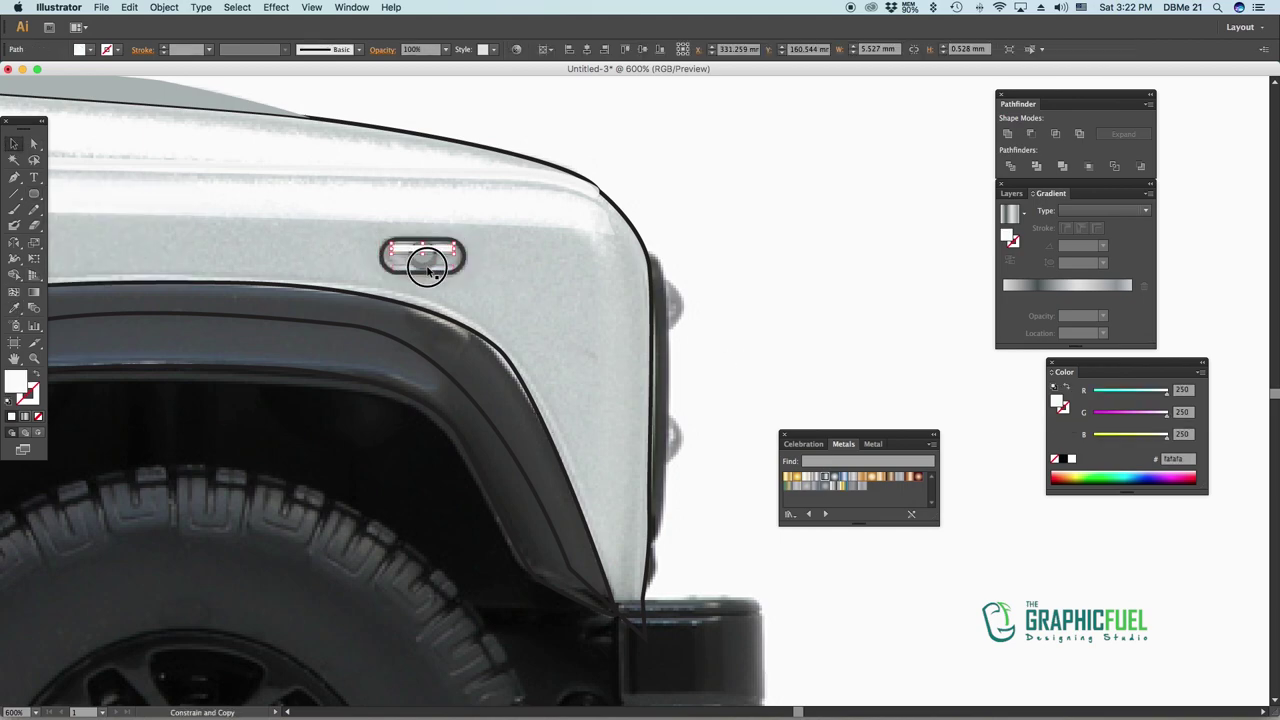
left_click(445, 49)
left_click(455, 134)
left_click(468, 270)
key("ctrl+minus")
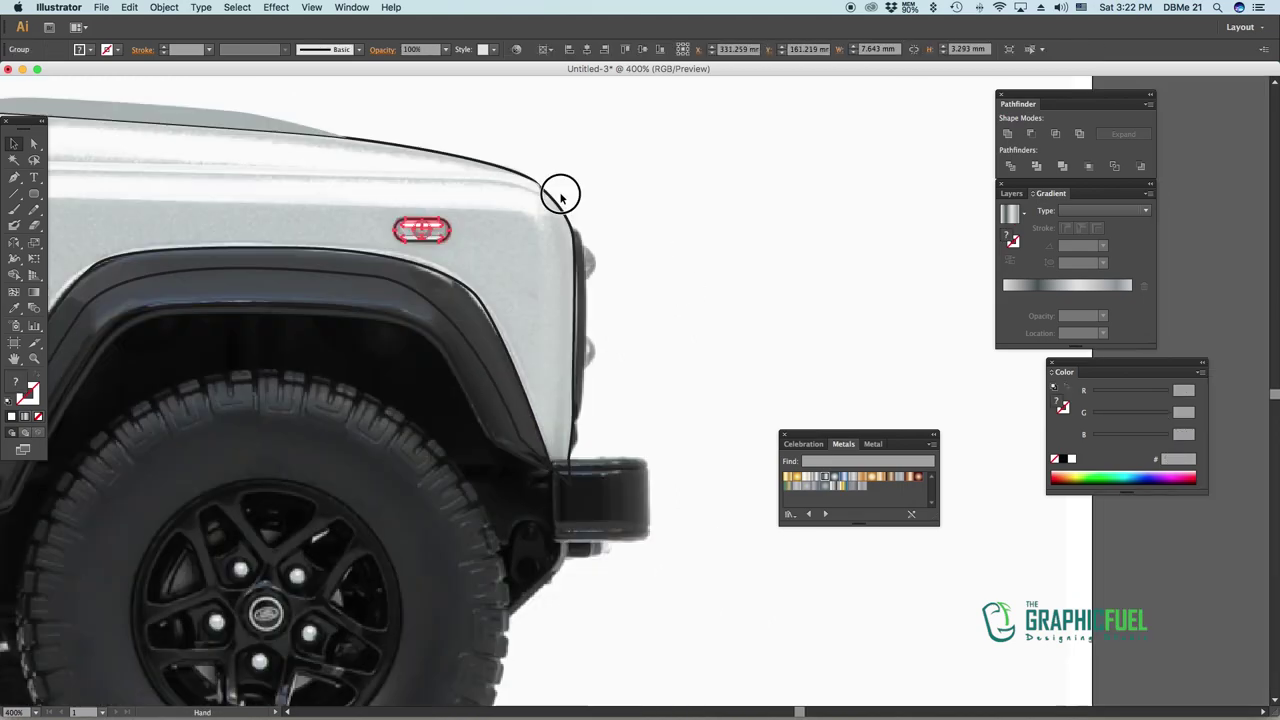
key("p")
left_click(527, 200)
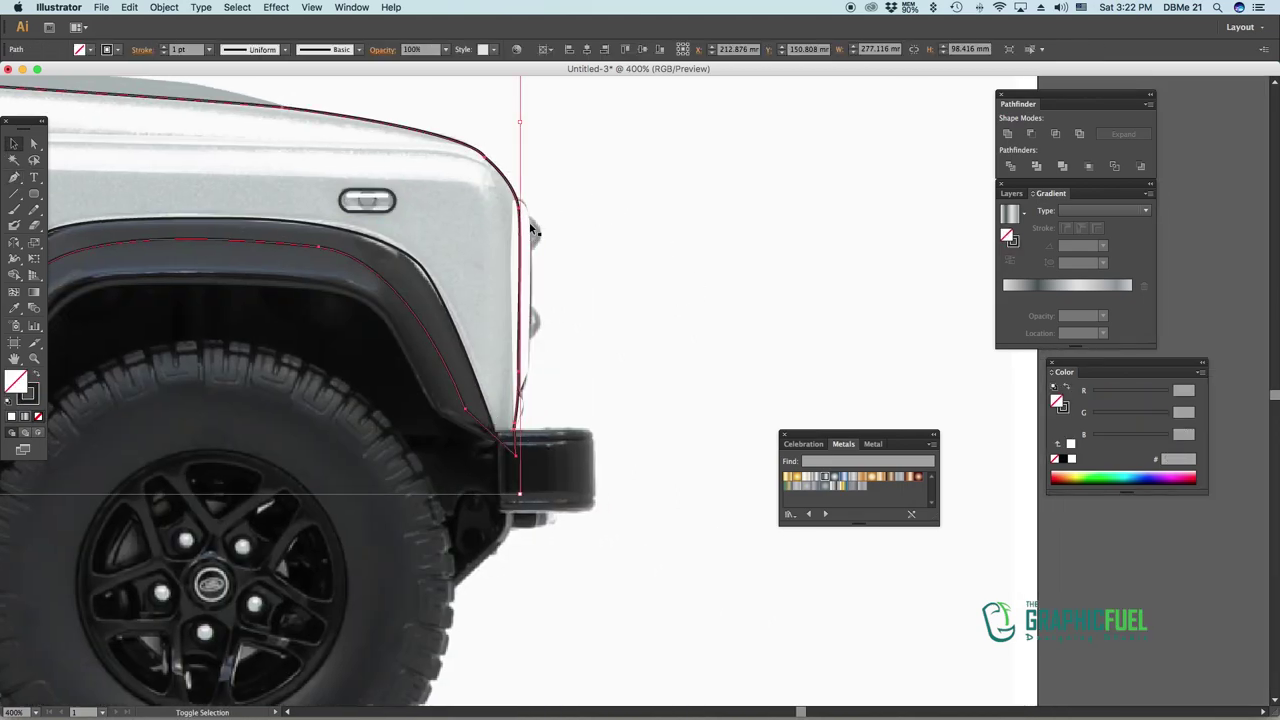
Fill the fender's front edge strip with a sampled dark grey
key("i")
left_click(115, 148)
key("v")
left_click(202, 244)
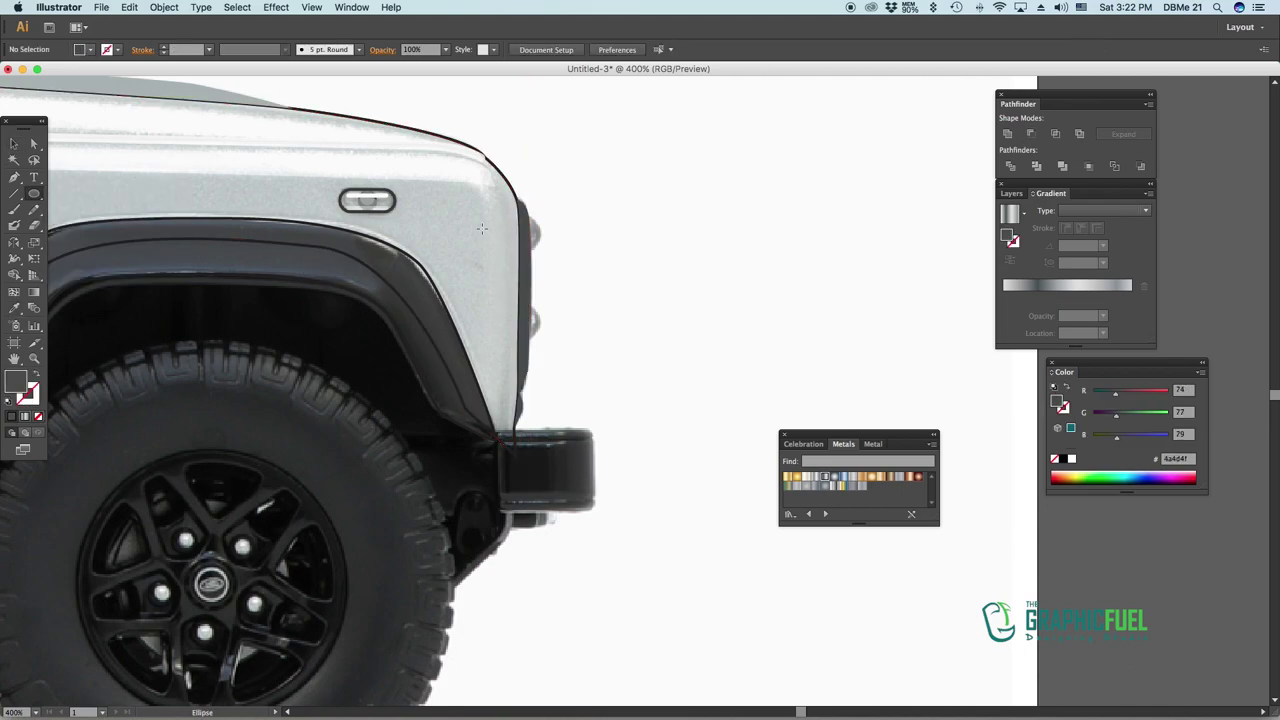
Duplicate the small ellipse higher on the fender edge and fill both grey
key("v")
left_click(533, 236)
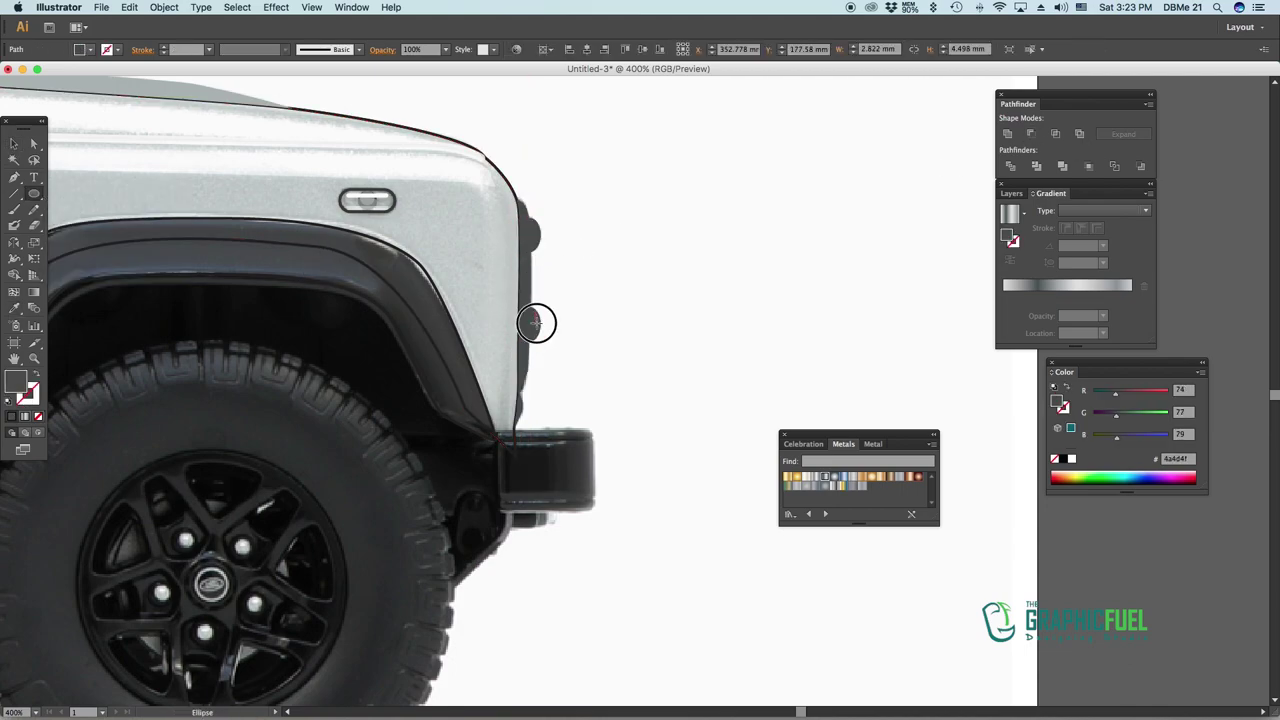
left_click(600, 320)
key("v")
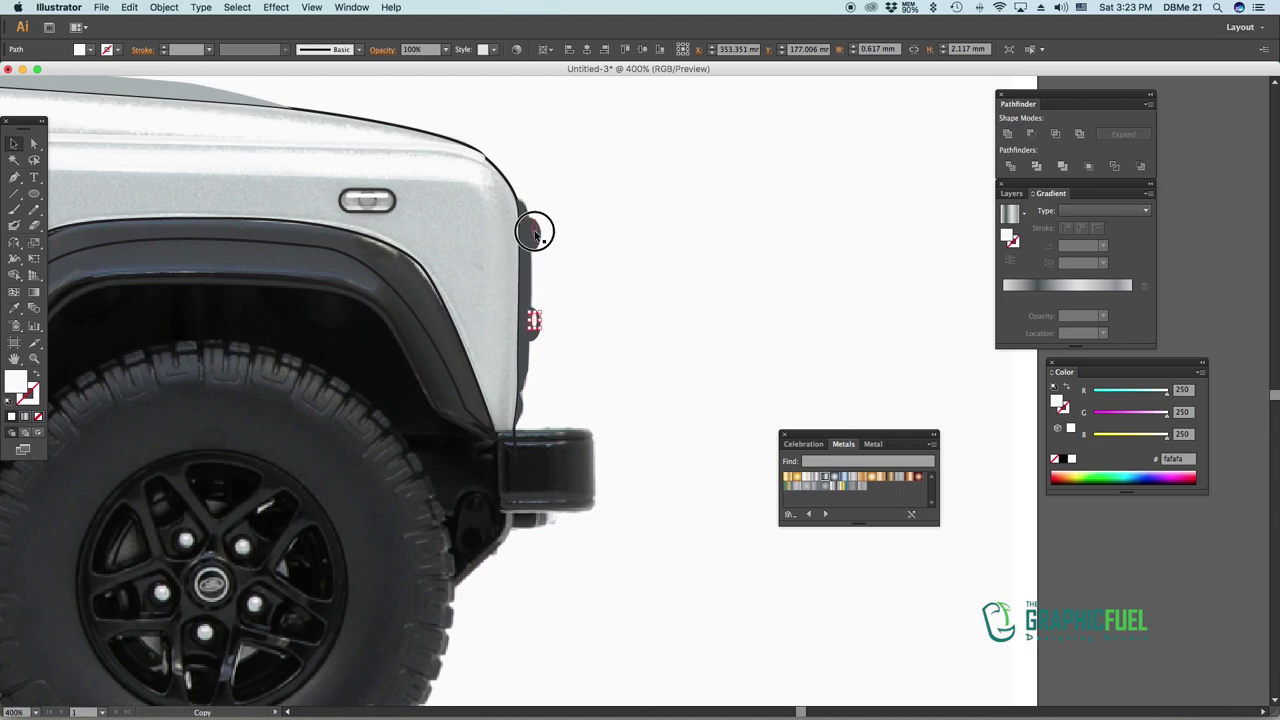
left_click_drag(535, 233, 533, 233)
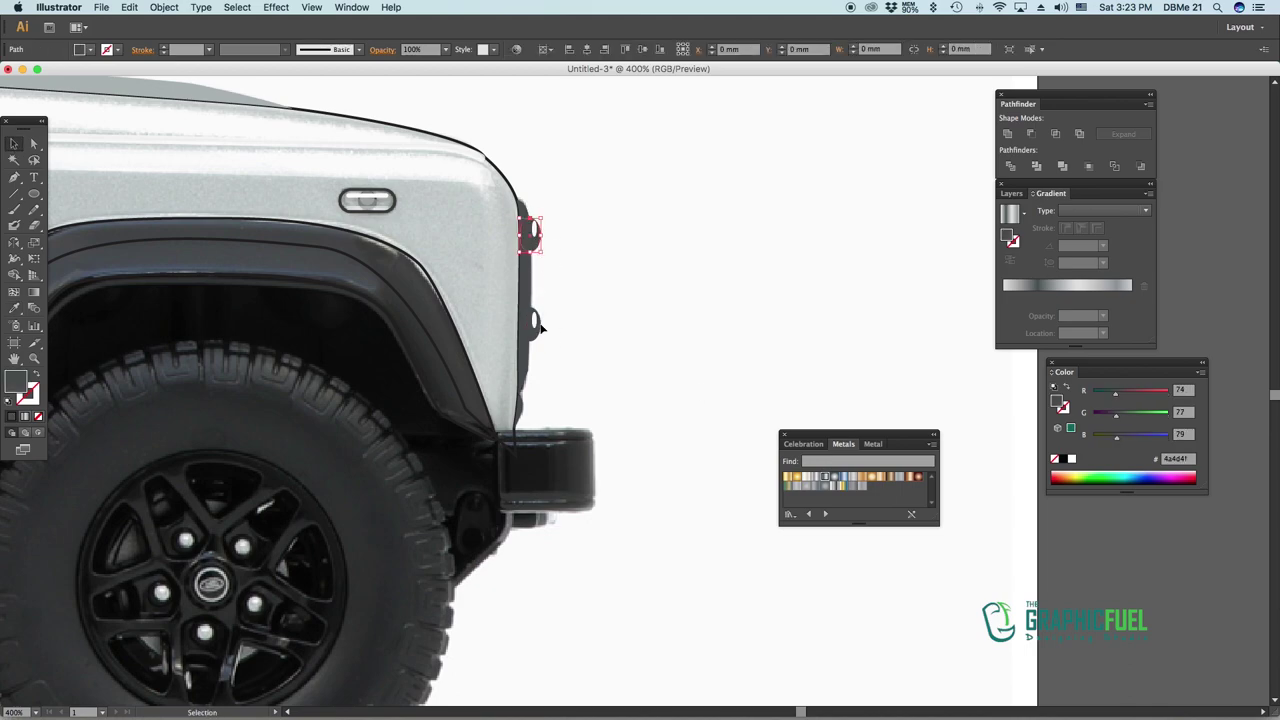
left_click(510, 538)
key("ctrl+shift+a")
left_click(585, 312, "alt")
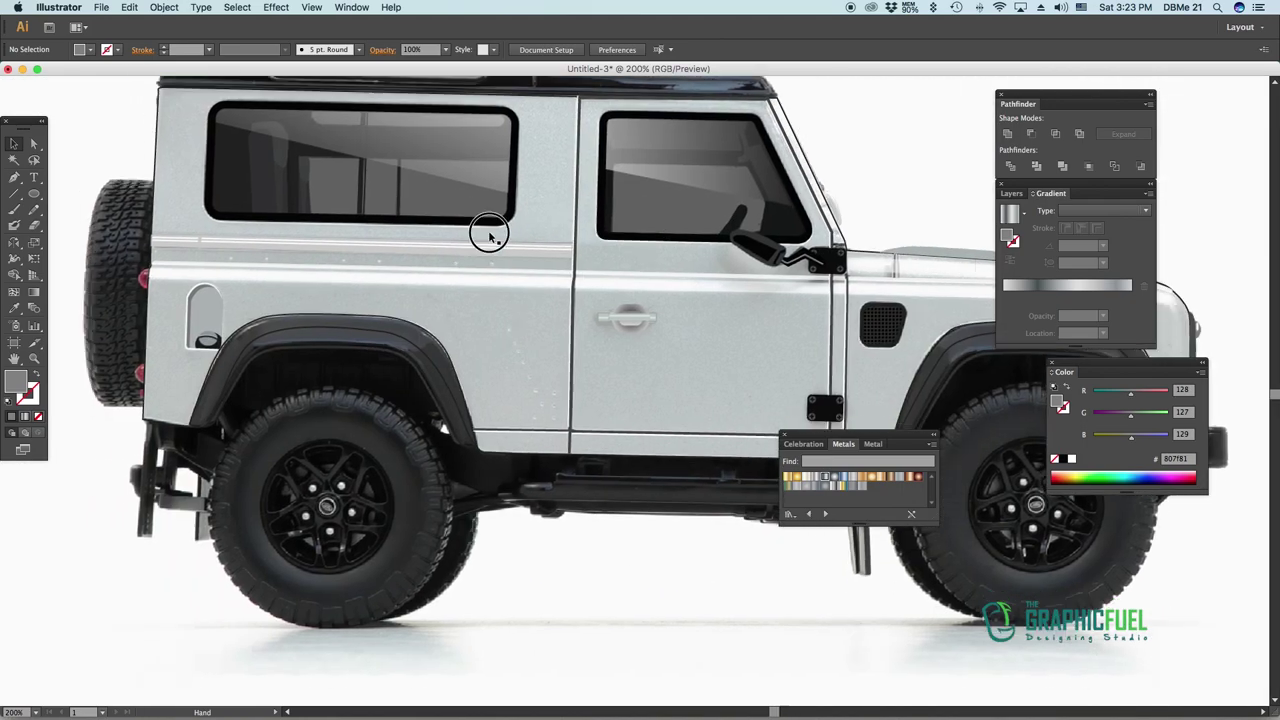
Draw a thin rounded strip along the roof edge, ending at the front roof corner
mouse_move(486, 229)
left_mouse_down()
mouse_move(535, 245)
mouse_move(500, 260)
left_mouse_up()
scroll(423, 200, "up", 2)
left_click(33, 195)
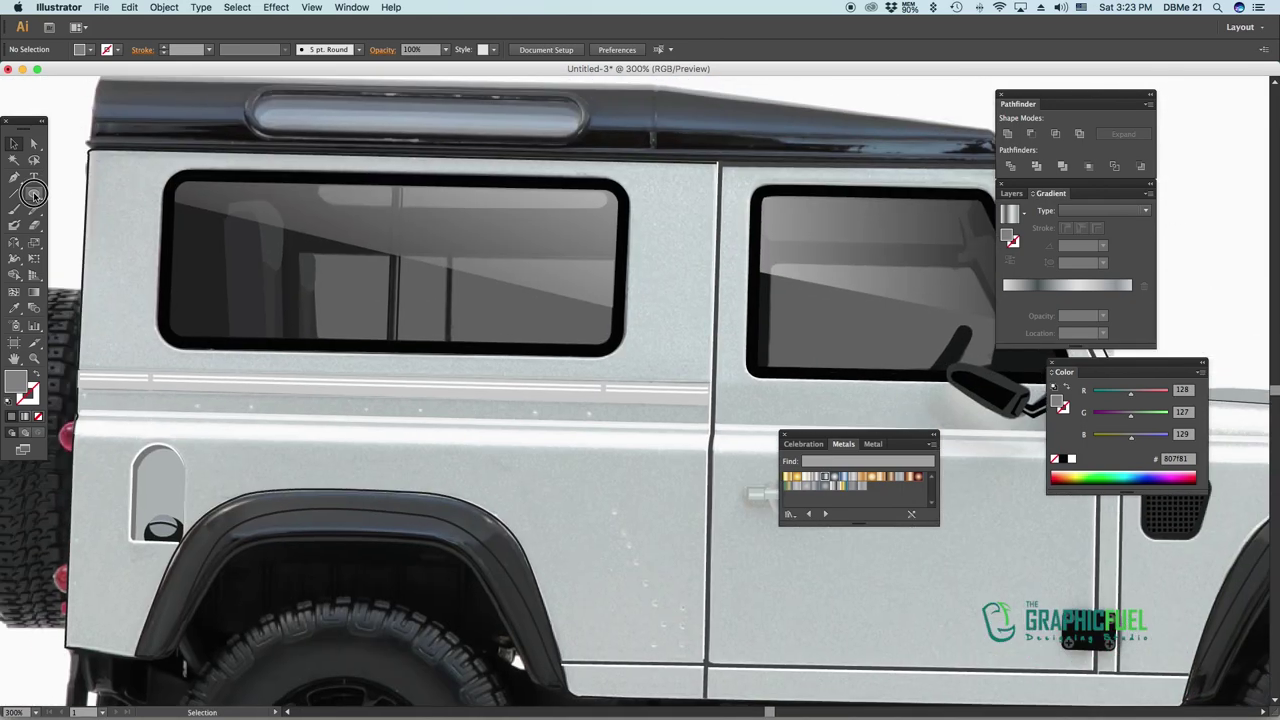
left_click_drag(33, 195, 80, 206)
left_click(118, 148)
key("Escape")
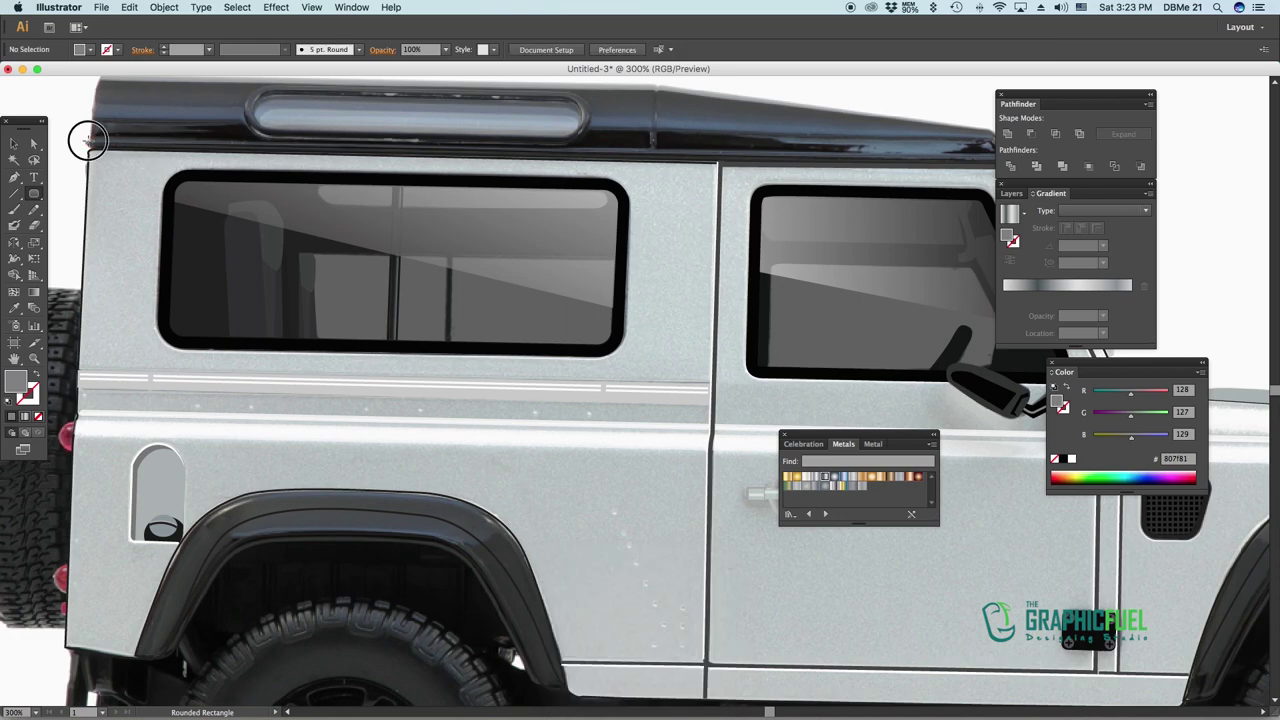
left_click_drag(90, 142, 985, 152)
mouse_move(1114, 148)
left_mouse_down()
mouse_move(1157, 149)
mouse_move(785, 214)
left_mouse_up()
key("a")
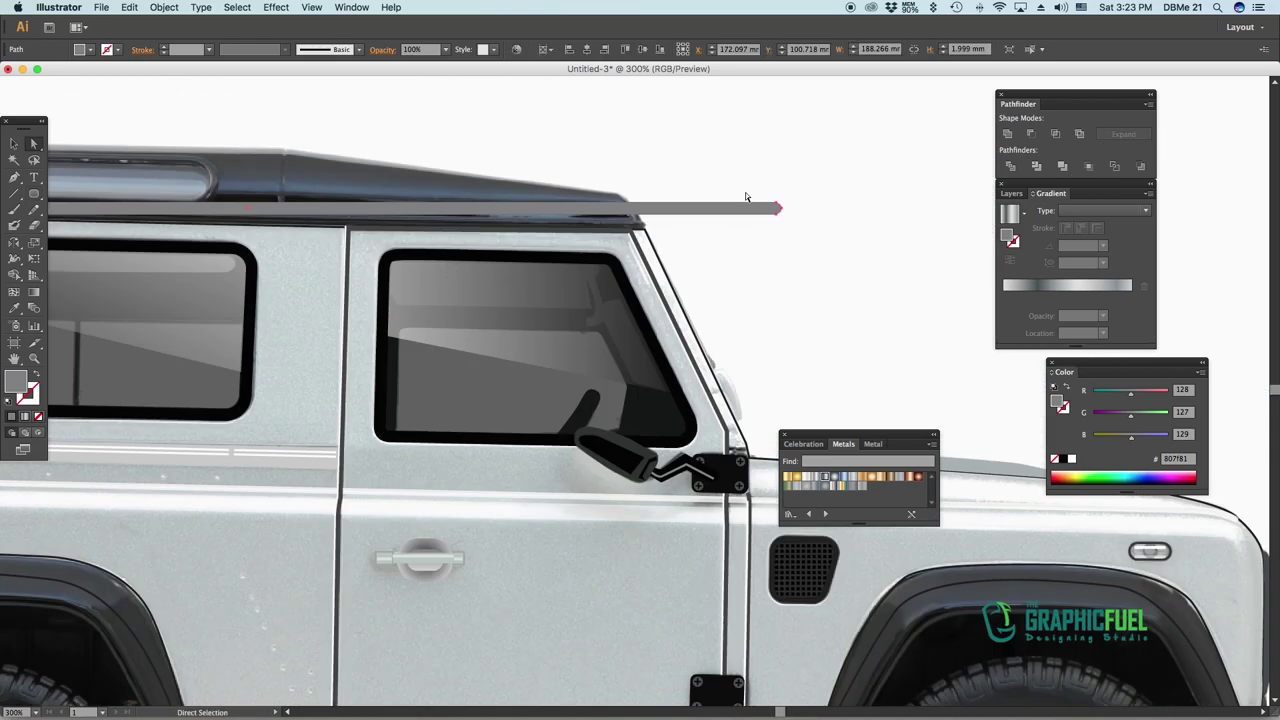
left_click(745, 208)
left_click_drag(642, 229, 644, 226)
Give the roof strip a linear gradient with a lighter grey stop
key("i")
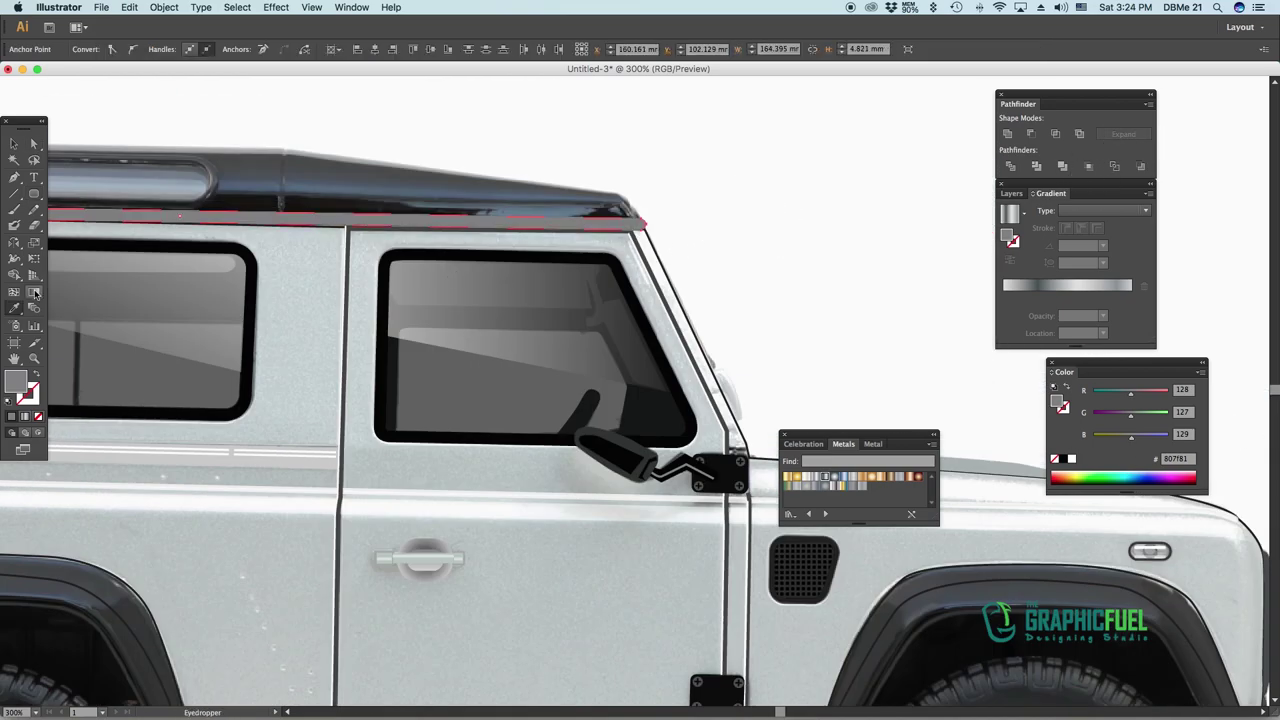
left_click(35, 292)
left_click(1040, 296)
left_click_drag(1076, 300, 1076, 345)
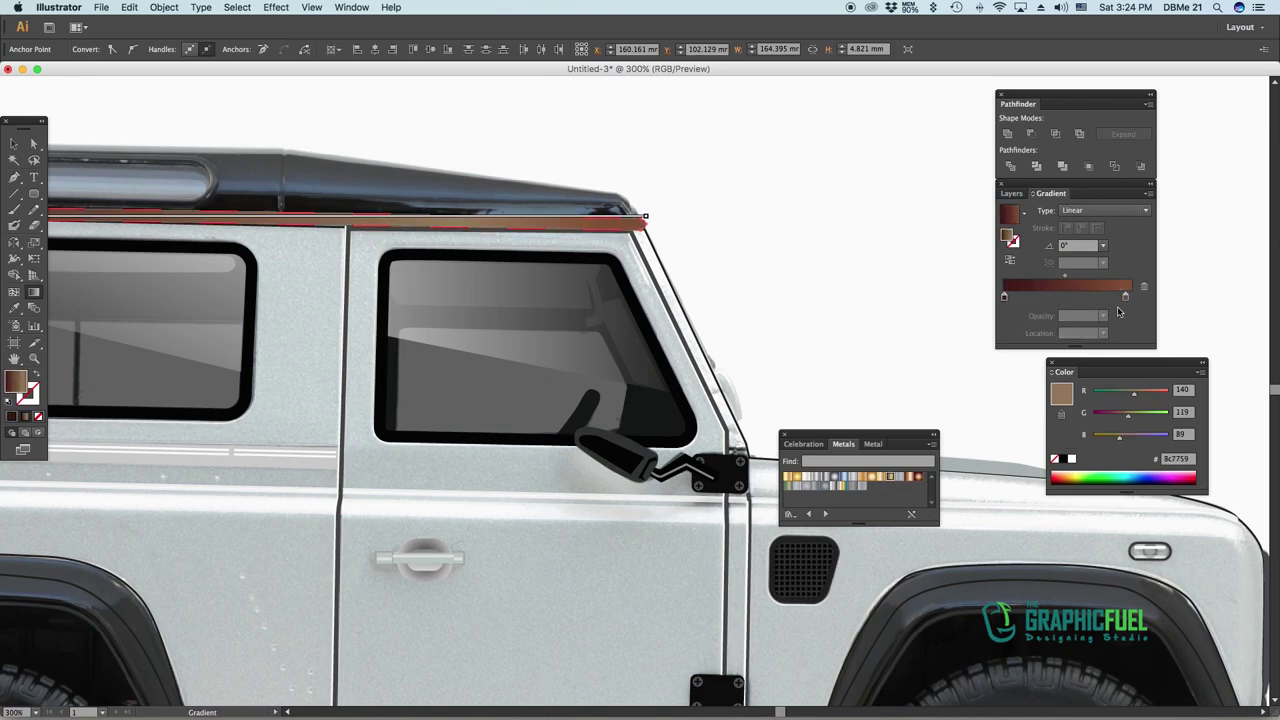
double_click(1004, 297)
left_click(988, 413)
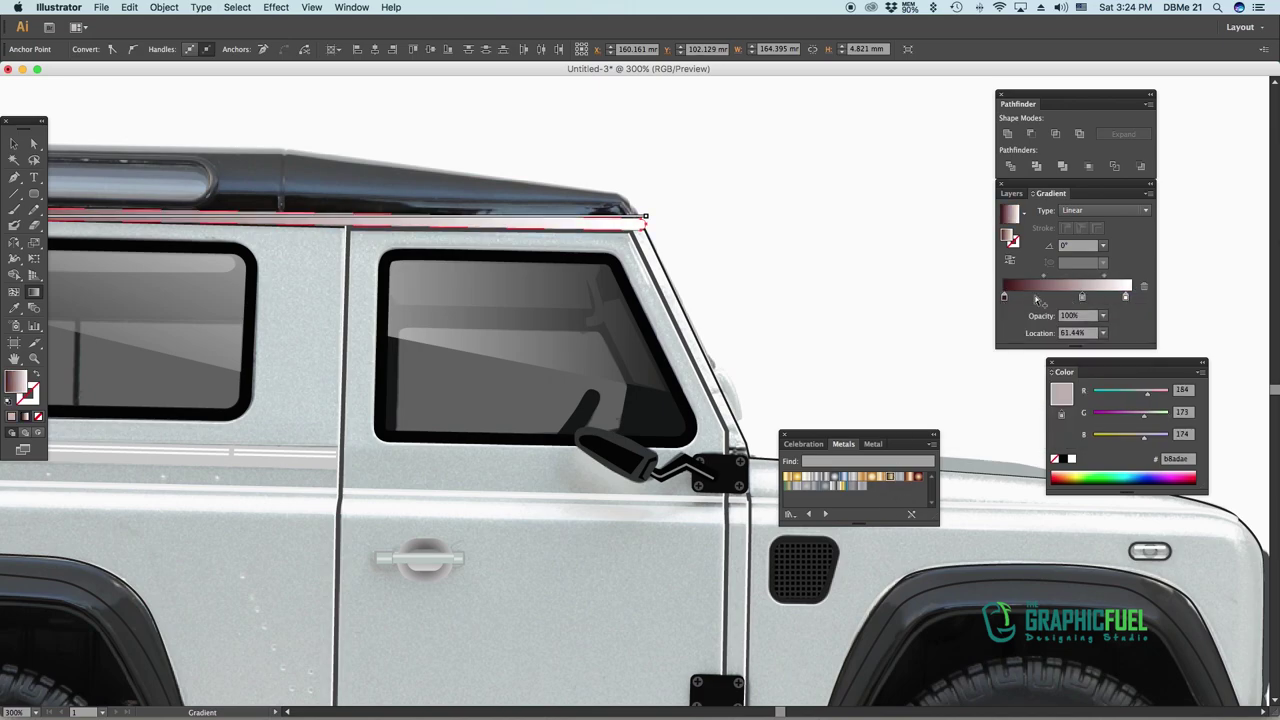
left_click_drag(1126, 297, 1081, 297)
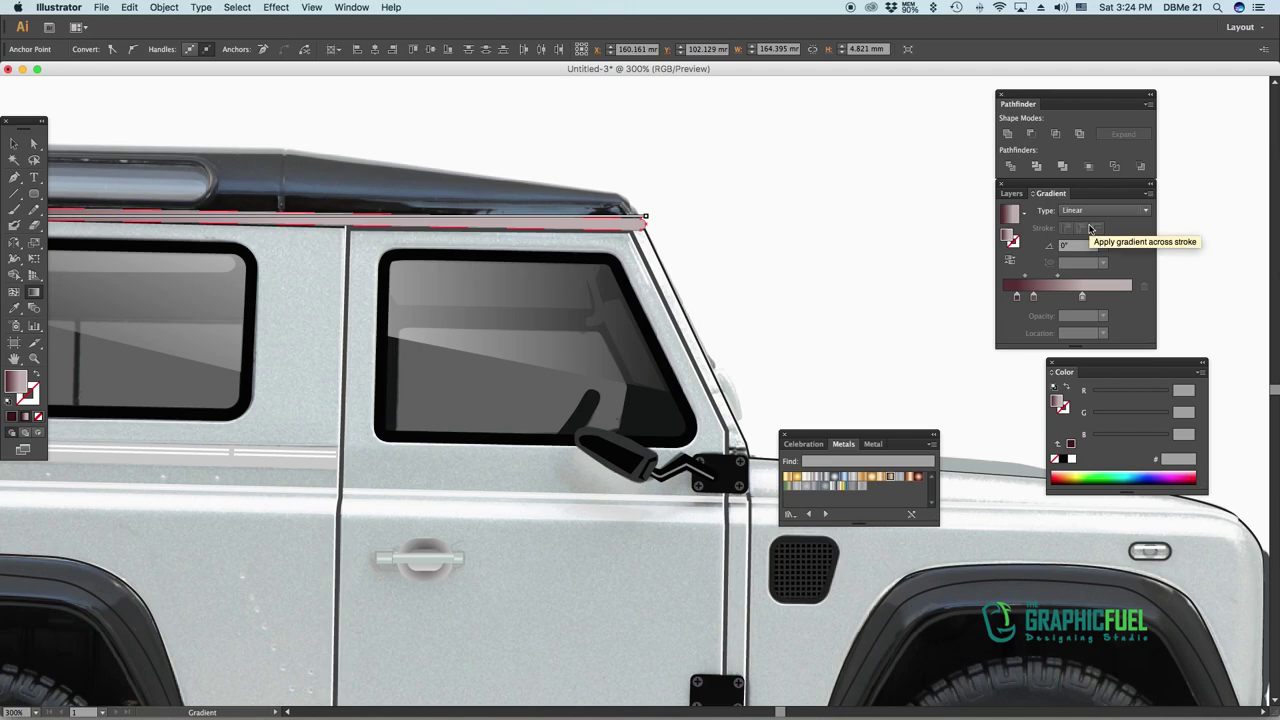
Set the strip's gradient to 90° running from black, removing the middle stop
left_click(1102, 245)
left_click(1115, 295)
left_click(1034, 297)
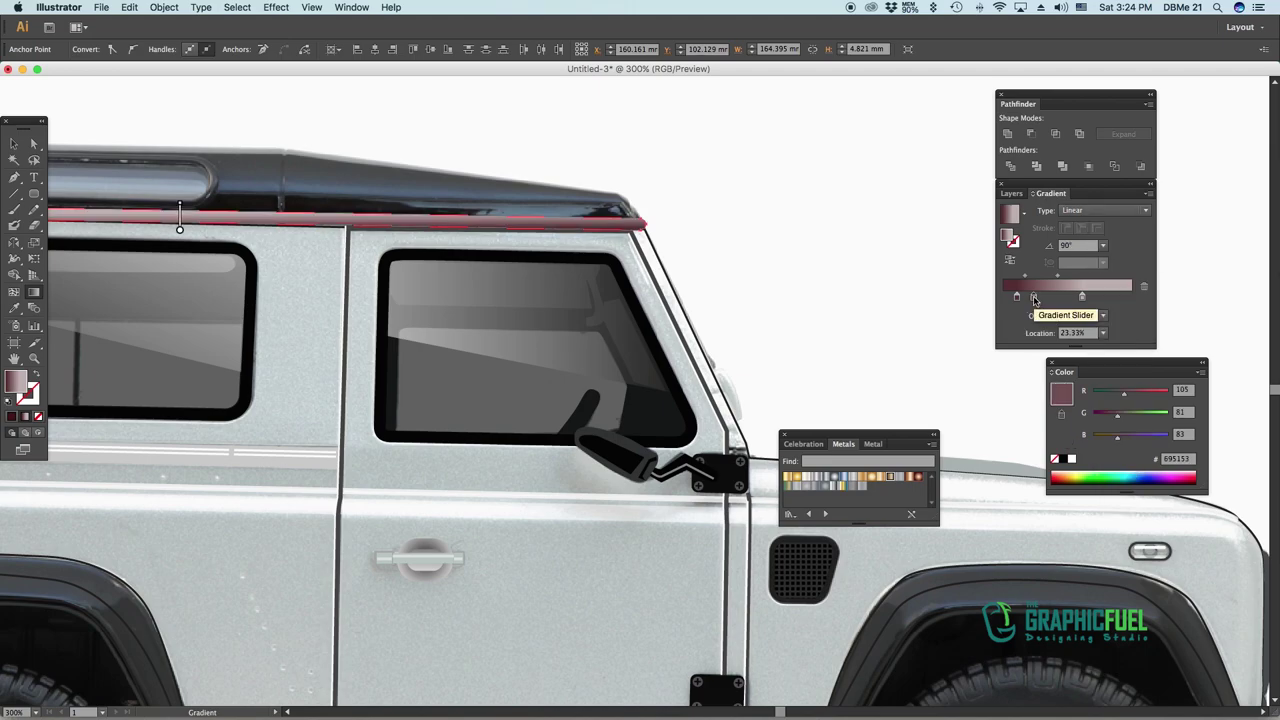
mouse_move(1017, 297)
left_mouse_down()
mouse_move(1116, 313)
mouse_move(1100, 340)
left_mouse_up()
left_click(1131, 297)
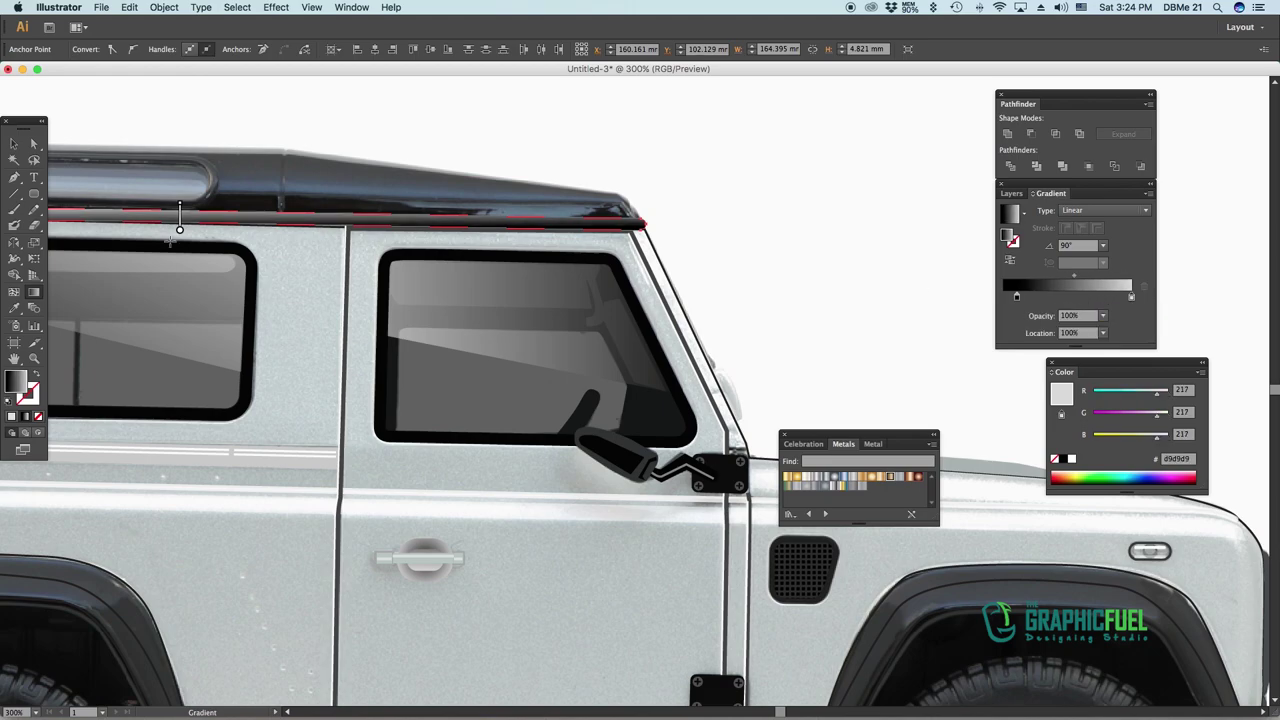
key("v")
key("ctrl+minus")
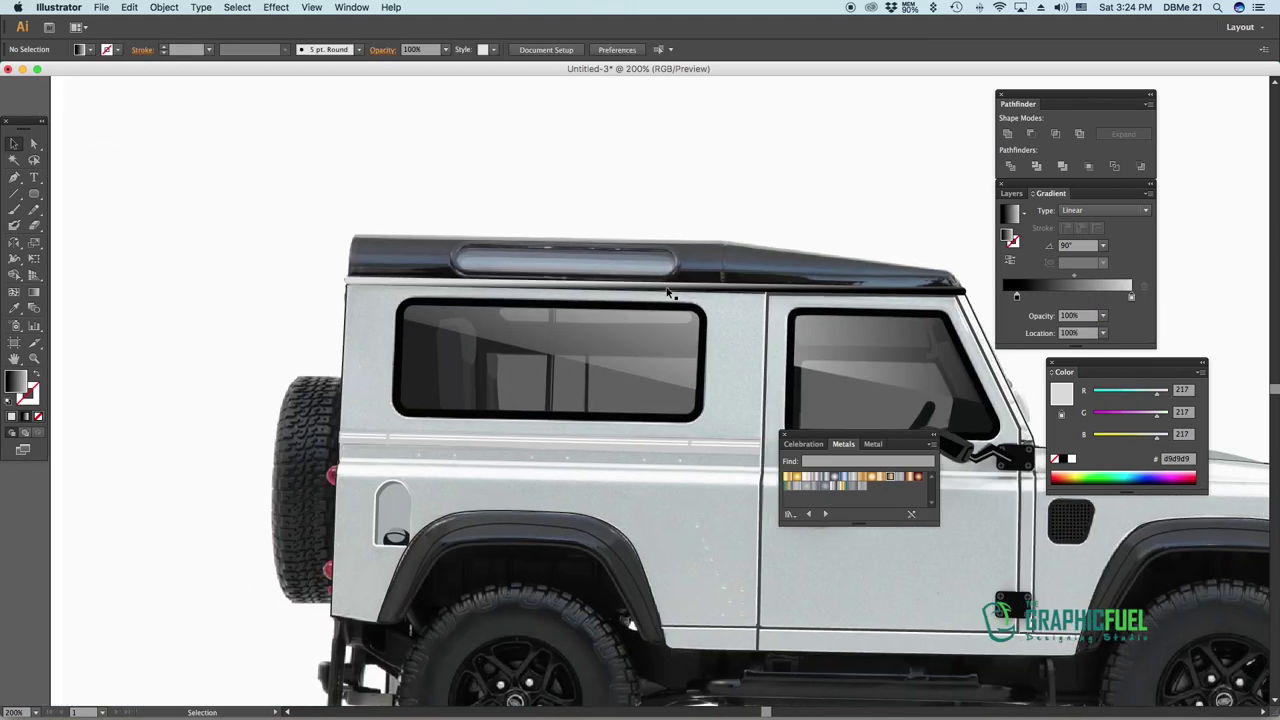
key("g")
key("ctrl+plus")
Reverse the direction of the roof strip's gradient
left_click_drag(549, 158, 495, 238)
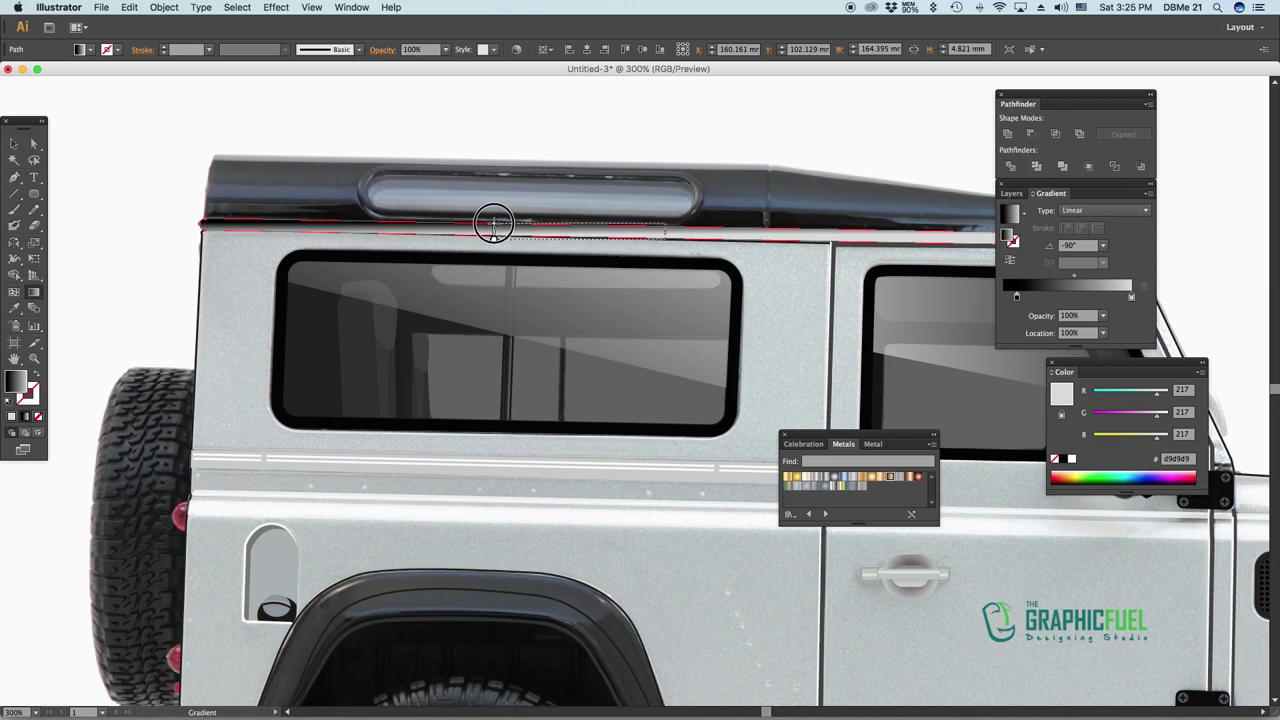
key("v")
key("ctrl+shift+a")
key("ctrl+minus")
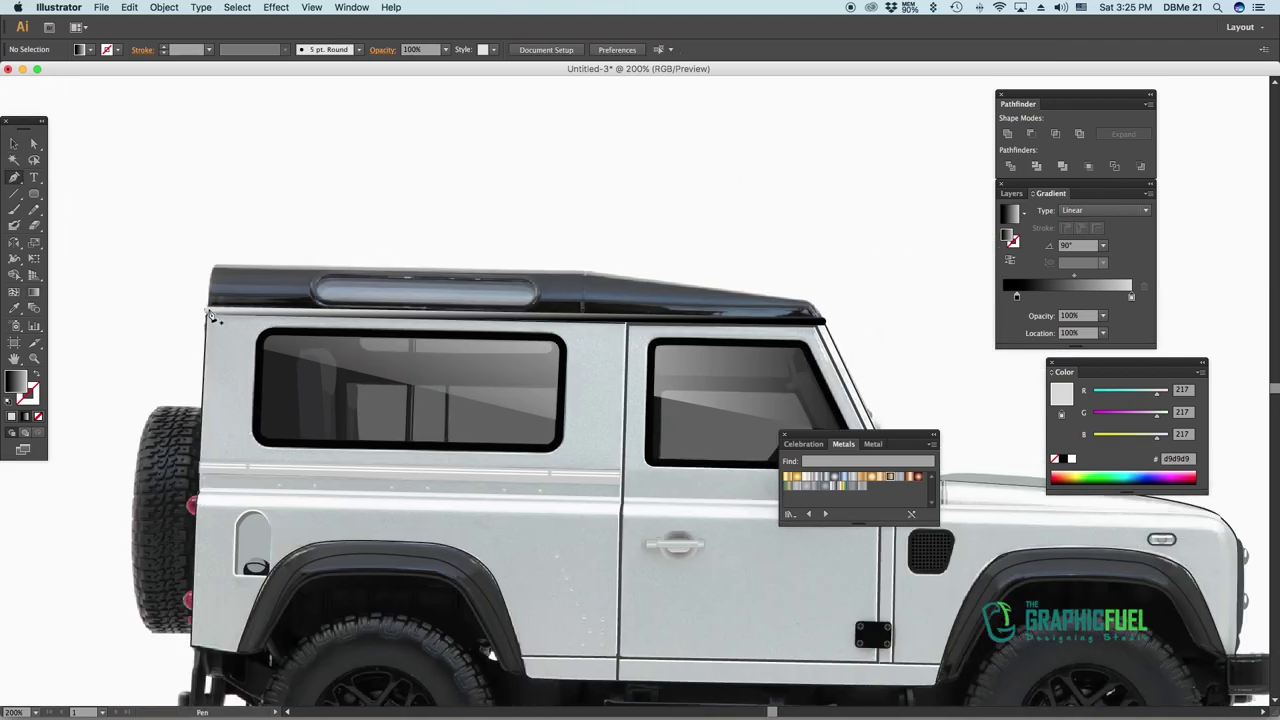
Pen-trace the roof outline as a gradient shape at 20% opacity
left_click(208, 316)
left_click(212, 266)
left_click(583, 271)
left_click(818, 300)
left_click(824, 322)
left_click(208, 316)
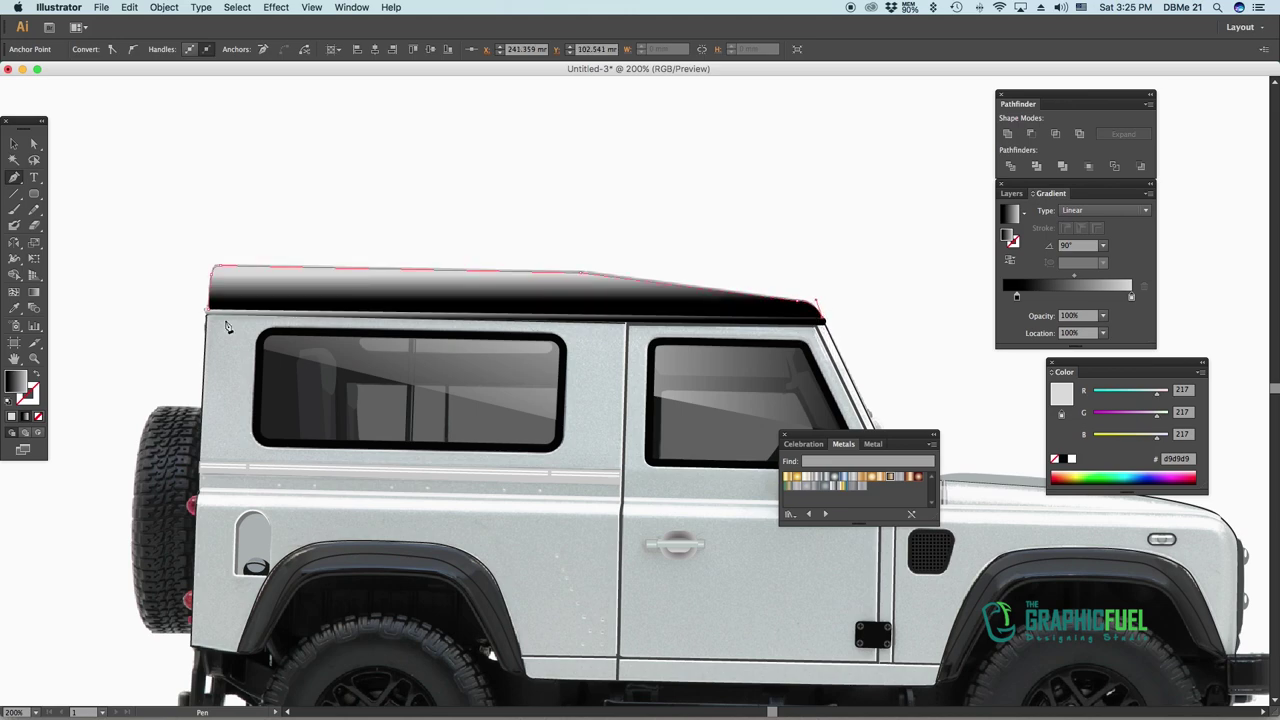
left_click(14, 143)
left_click(410, 49)
type("20")
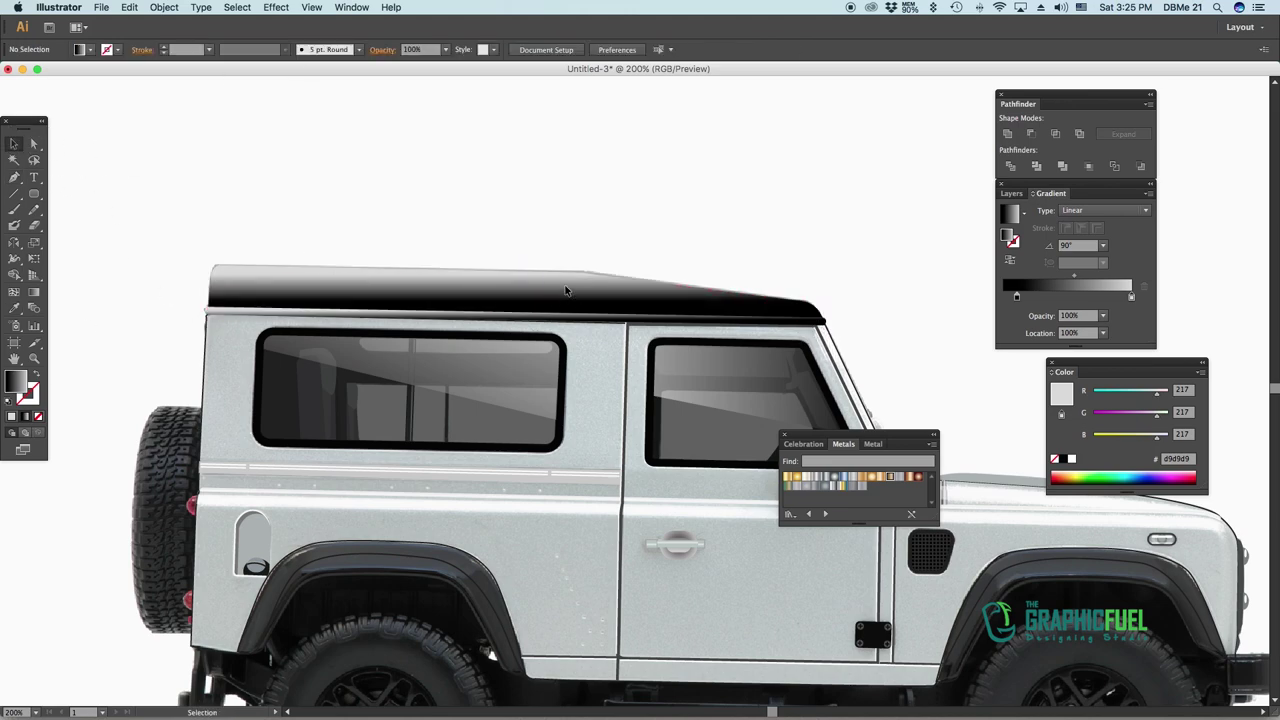
key("Return")
left_click(459, 130)
Draw a rounded rectangle over the roof window with a white stroke and no fill
left_click(33, 193)
key("ctrl+plus")
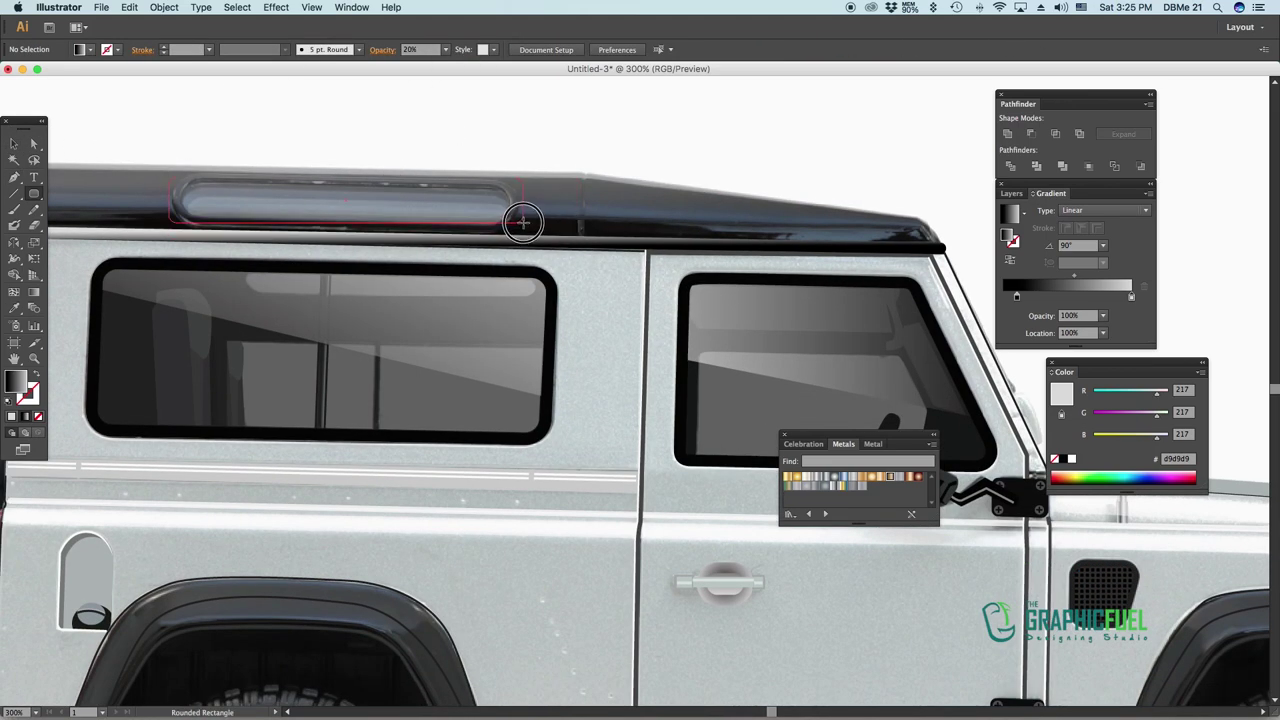
left_click_drag(518, 230, 518, 230)
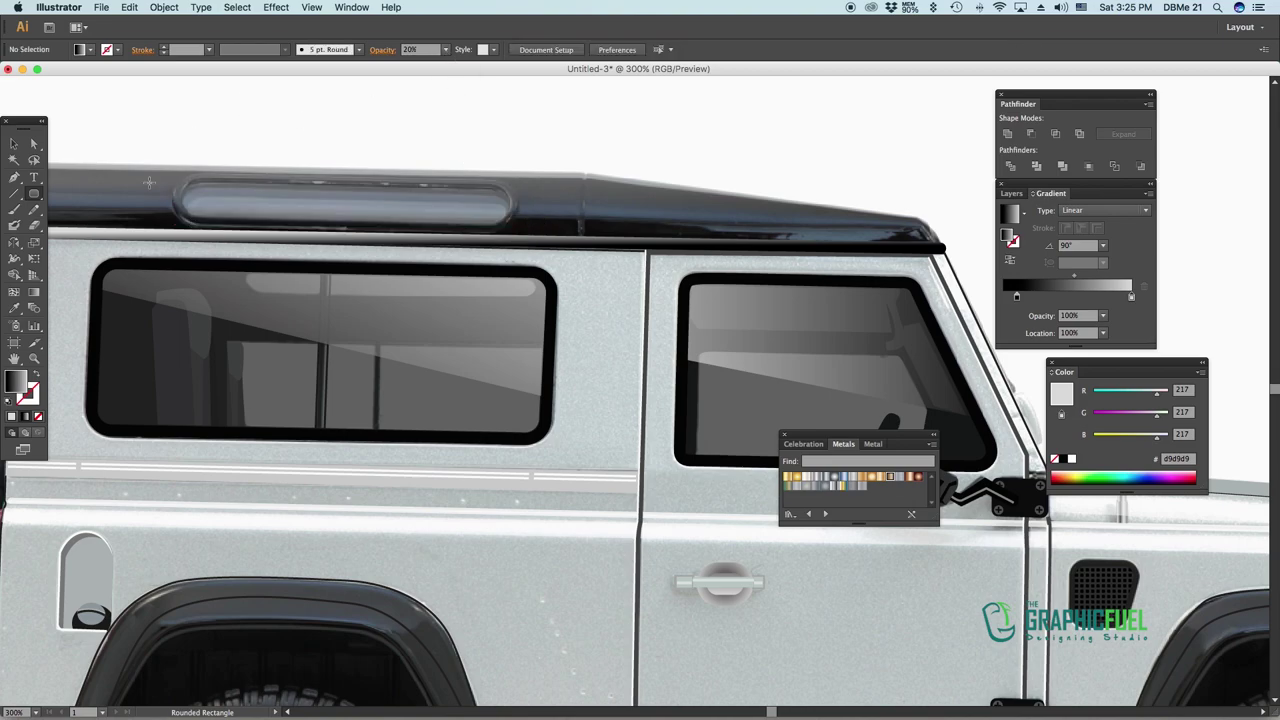
key("p")
key("ctrl+plus")
left_click_drag(776, 284, 291, 235)
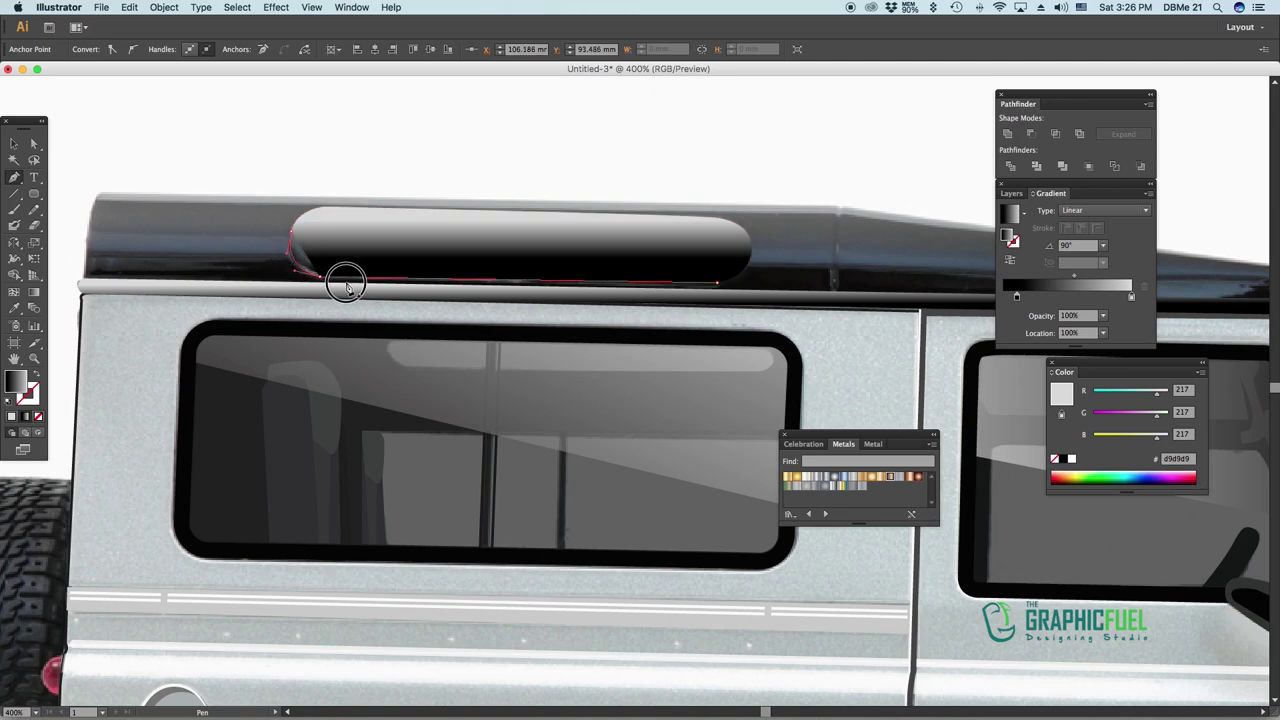
key("a")
key("d")
key("shift+x")
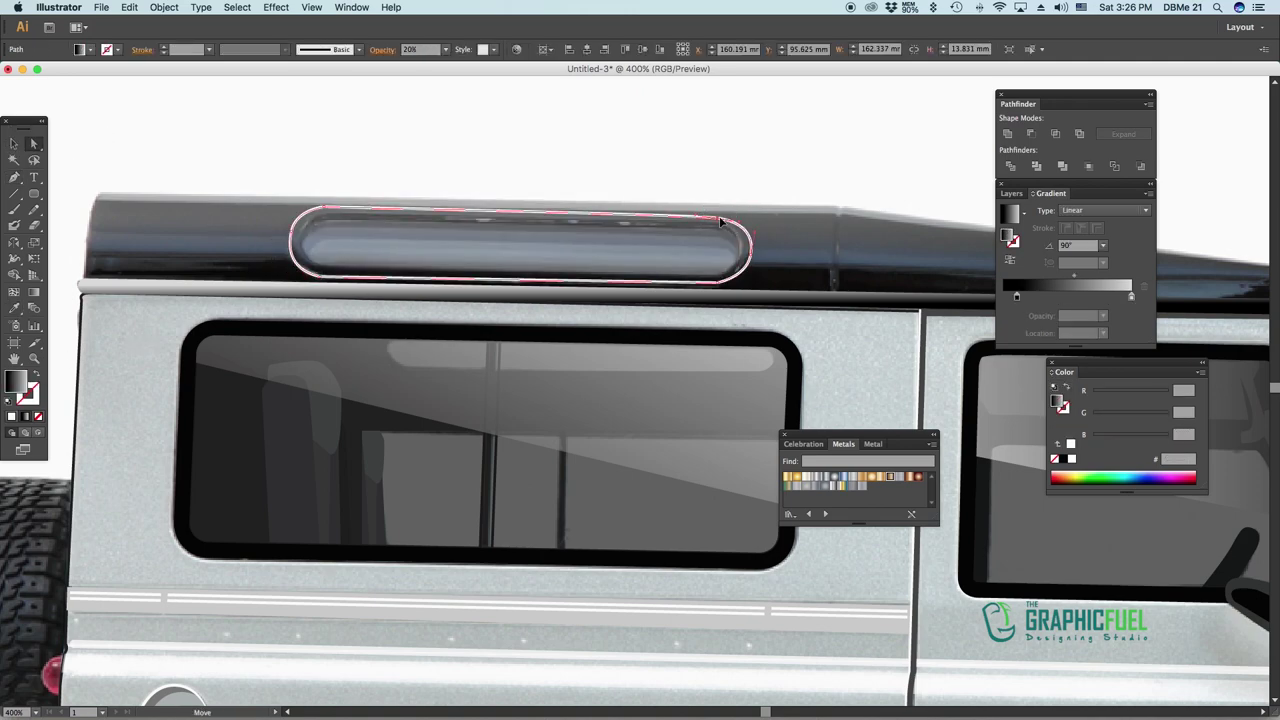
left_click(720, 220)
left_click(291, 238)
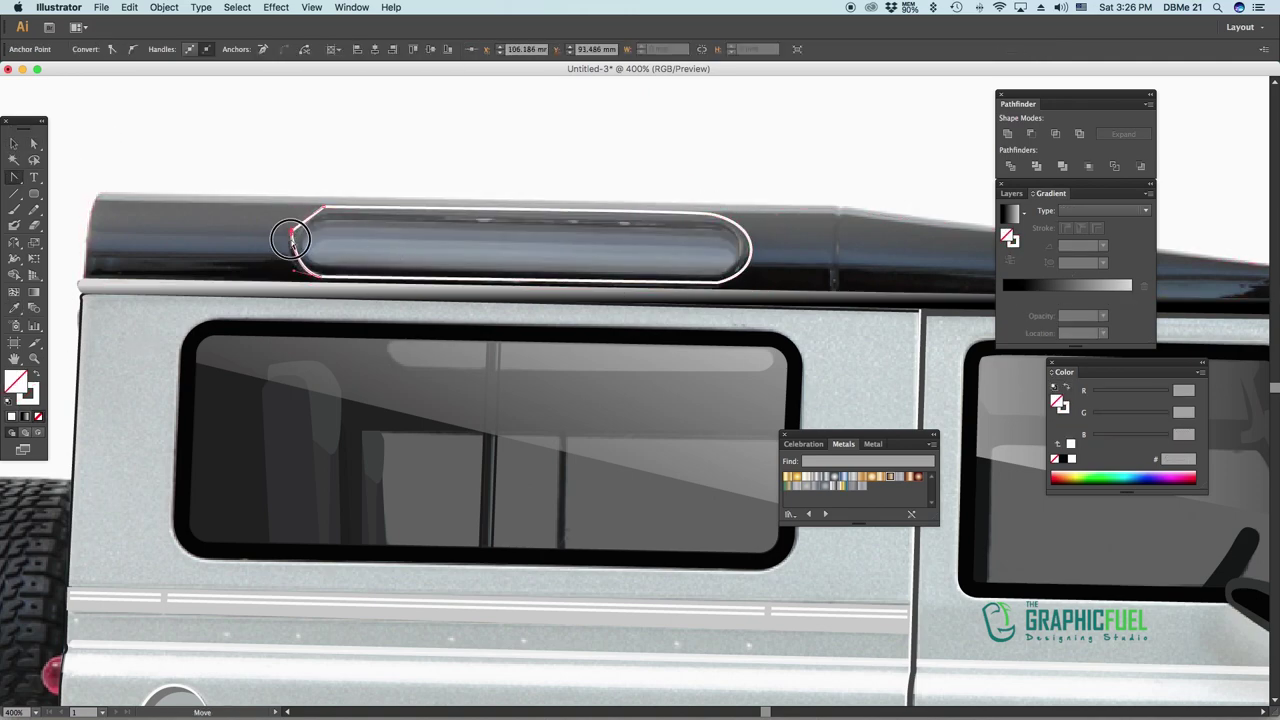
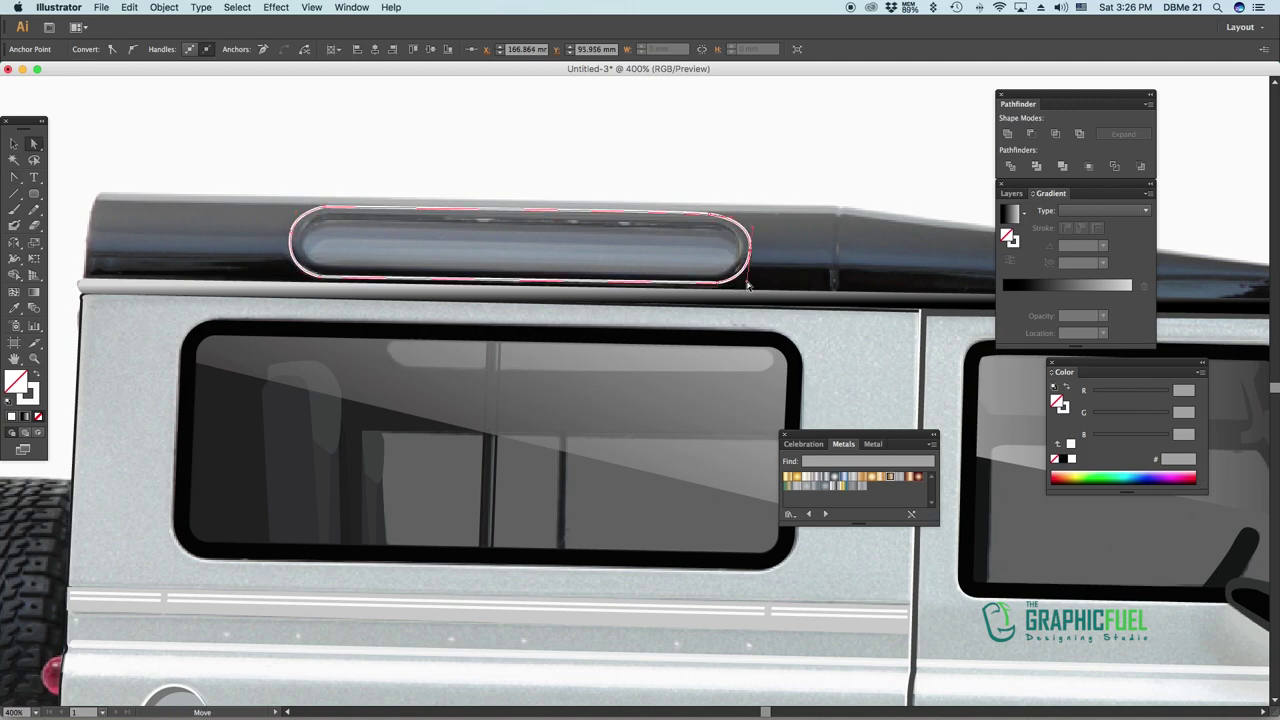
Create an offset outline around the rounded roof vent and select both vent outlines
left_click(697, 214)
key("v")
left_click(337, 251)
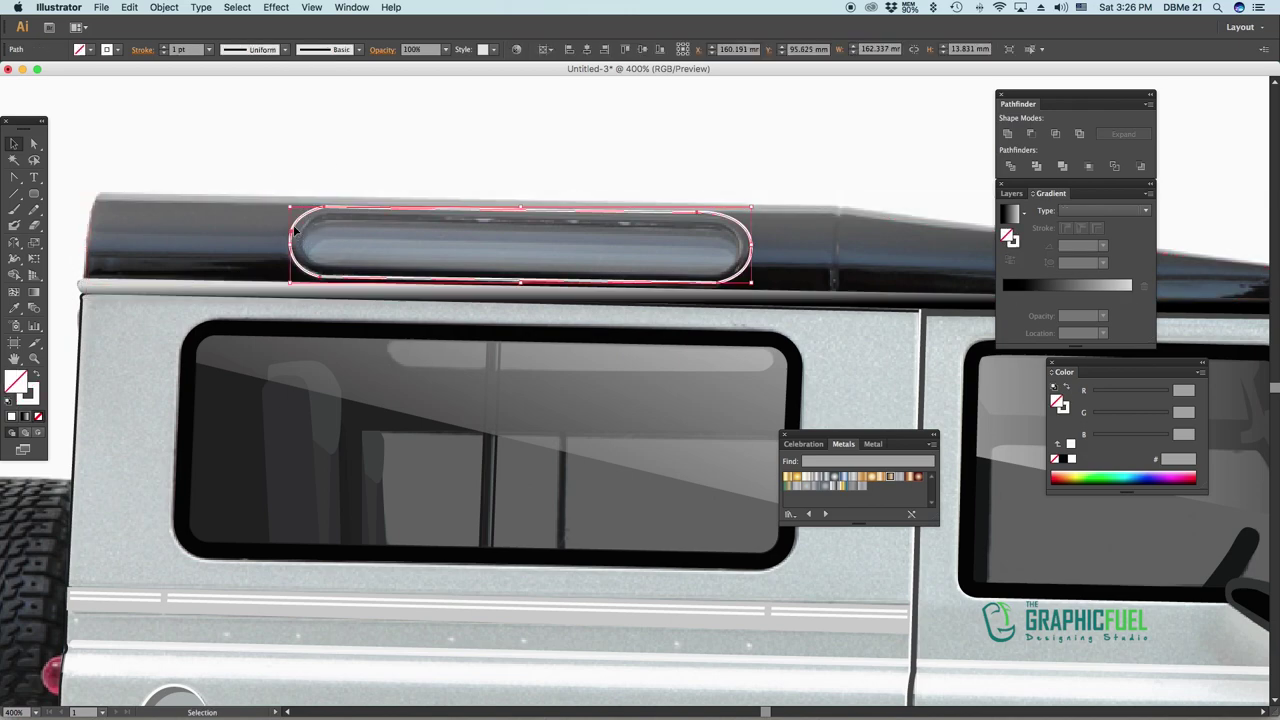
left_click(164, 7)
key("Return")
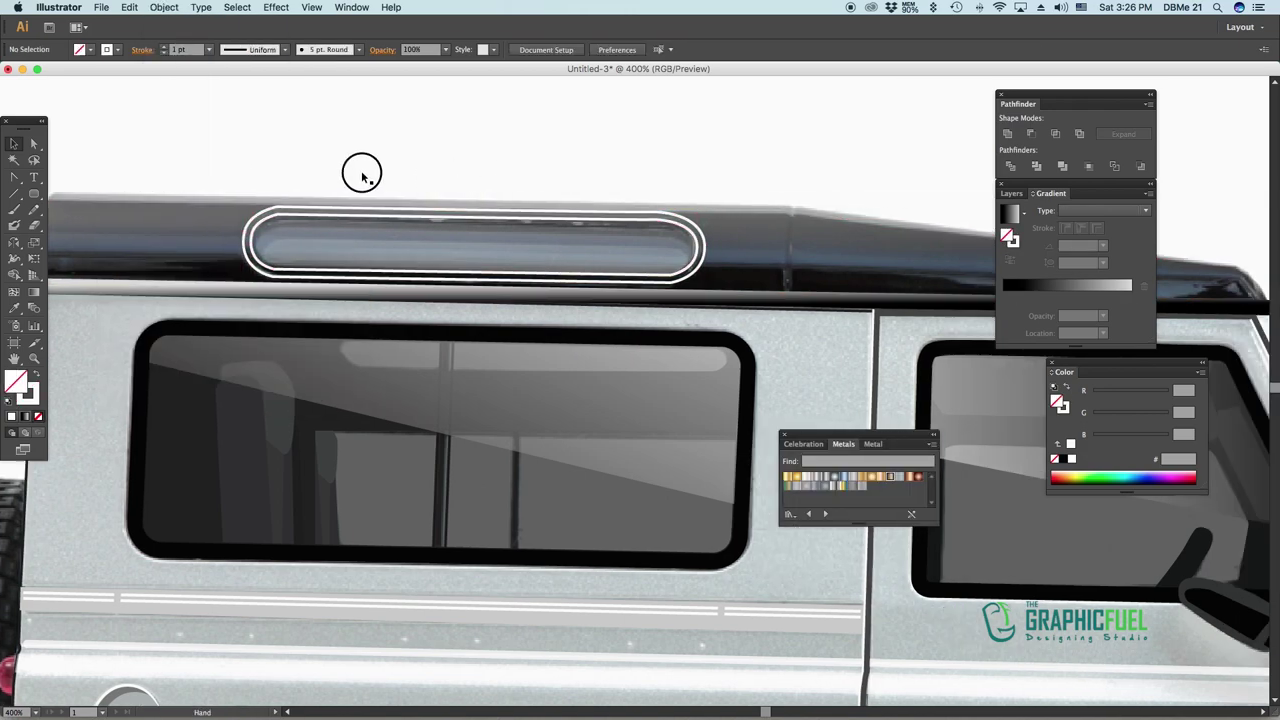
scroll(535, 218, "right", 3)
left_click_drag(664, 210, 667, 474)
mouse_move(456, 476)
left_mouse_down()
mouse_move(456, 240)
mouse_move(516, 235)
left_mouse_up()
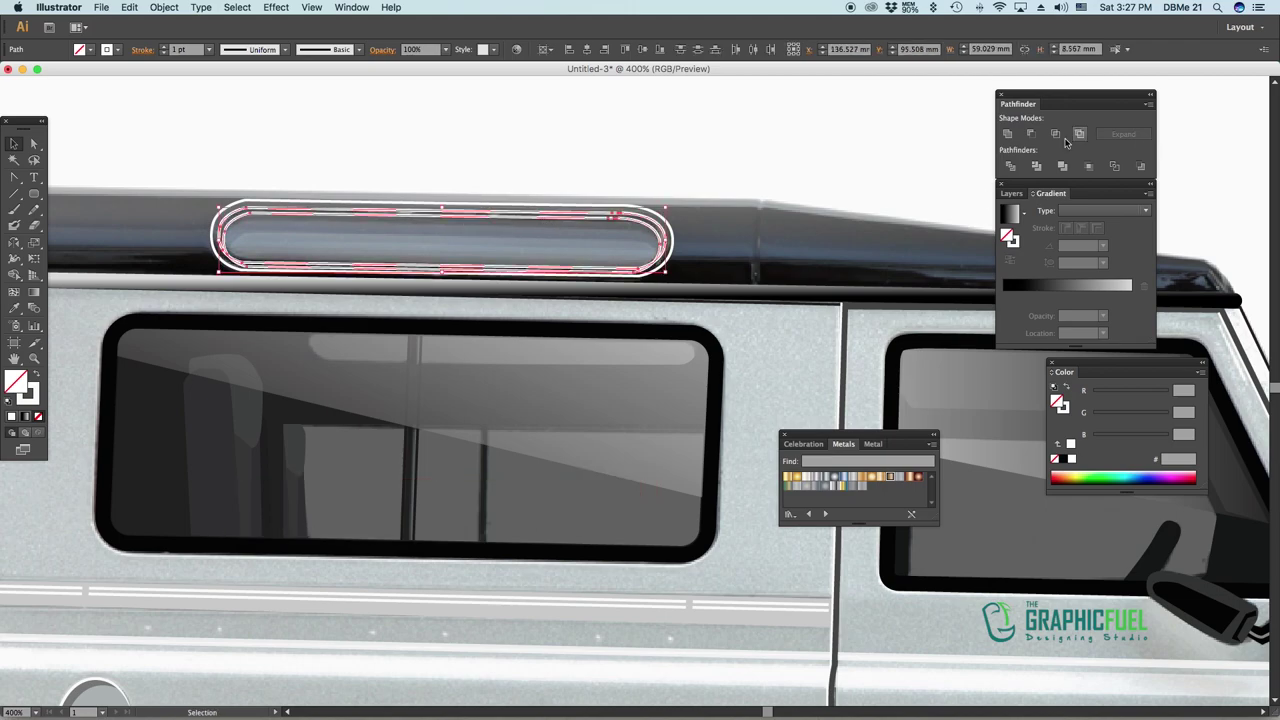
Give the offset vent outline a gradient fill sampled from the artwork
left_click(15, 308)
left_click(267, 237)
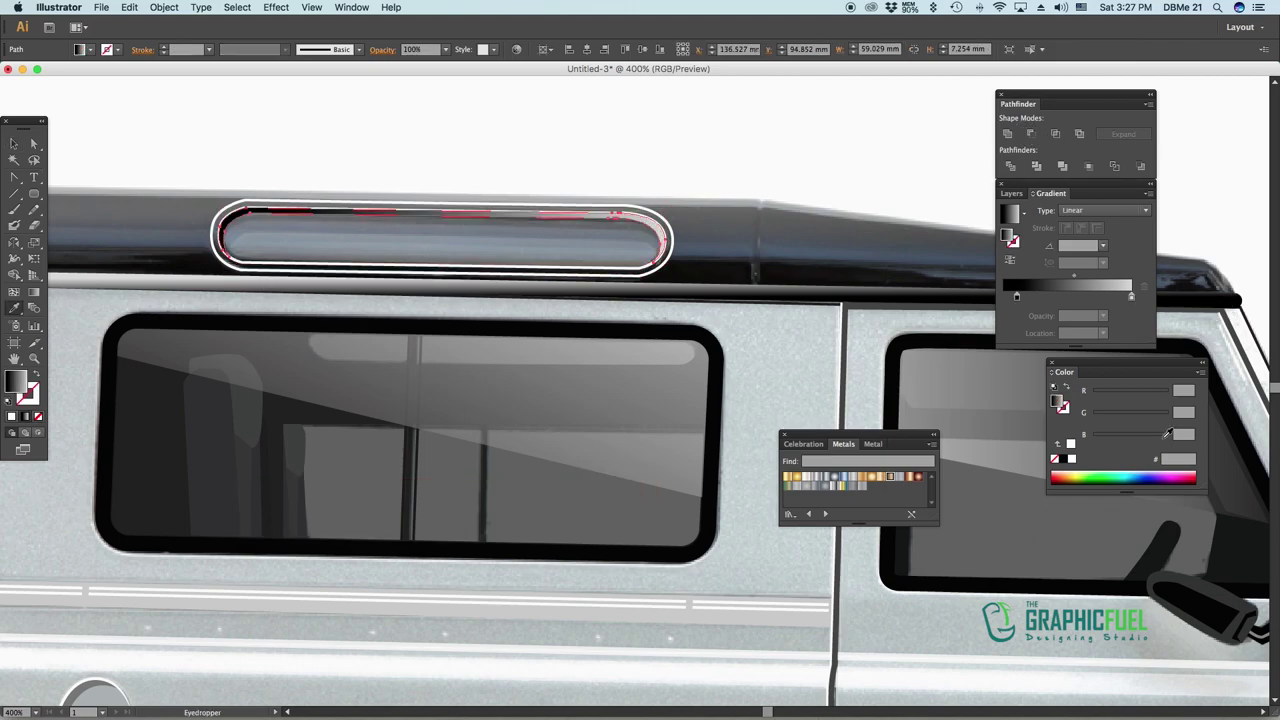
key("v")
left_click(797, 543)
scroll(797, 543, "down", 5)
scroll(265, 328, "up", 6)
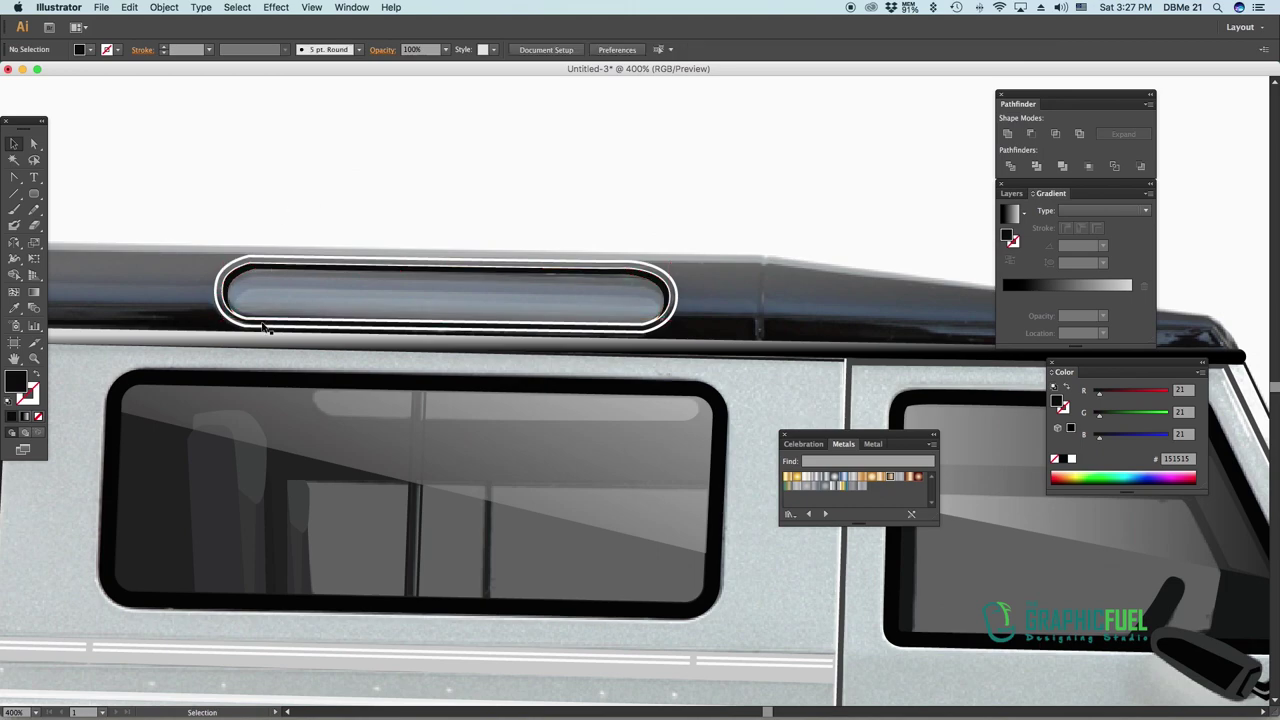
Lower the inner outline and cut it from the outer one, making a 50%-opacity ring
left_click(265, 327)
left_click(446, 266)
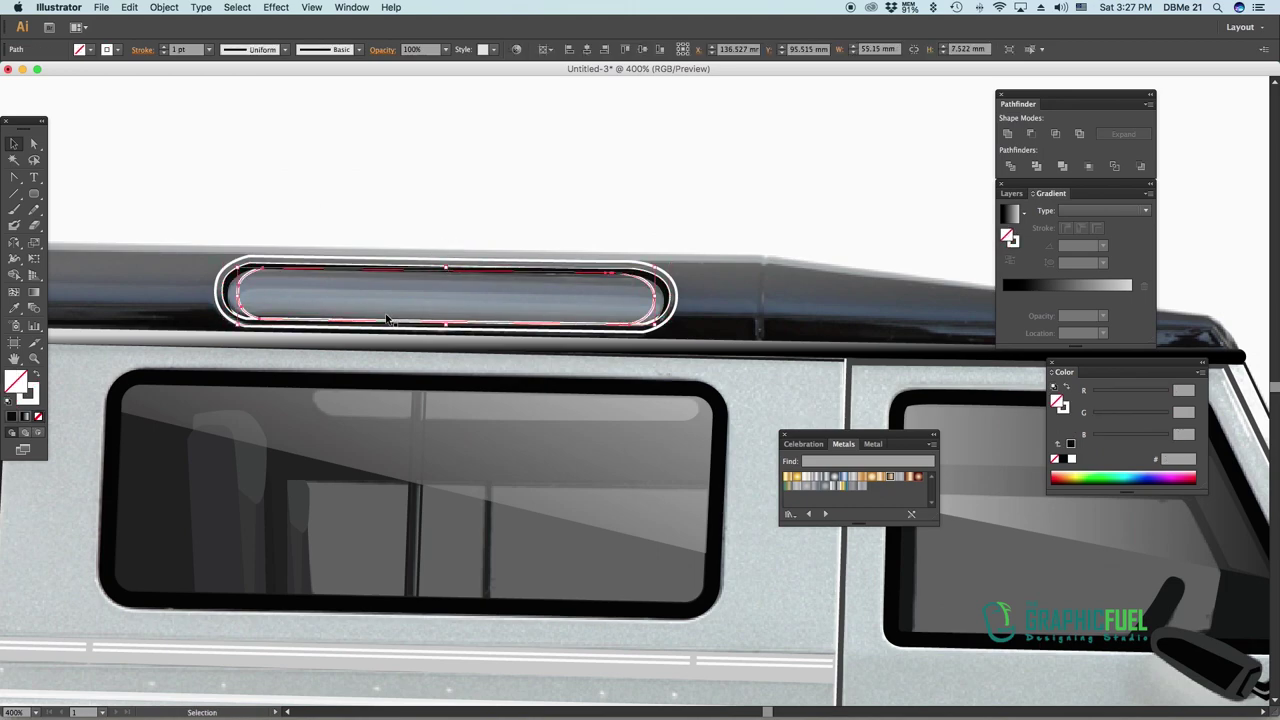
left_click_drag(387, 320, 535, 352)
left_click_drag(578, 290, 574, 305)
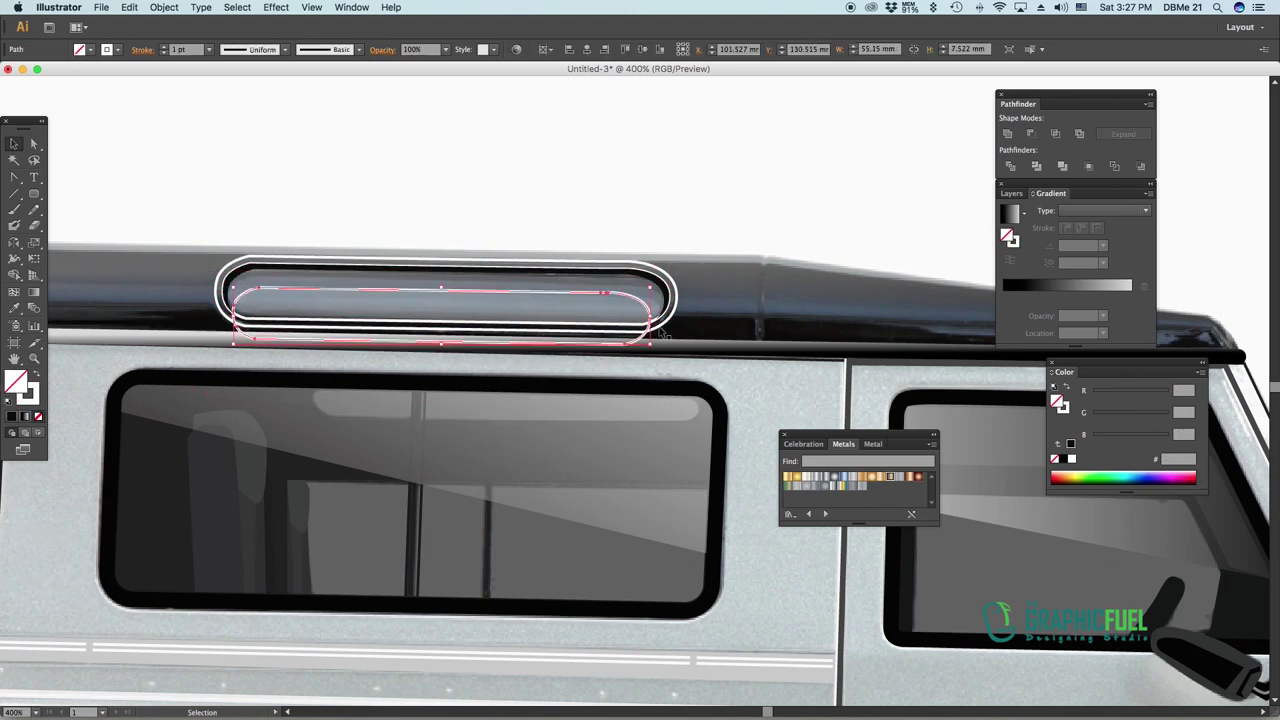
left_click_drag(177, 220, 259, 341)
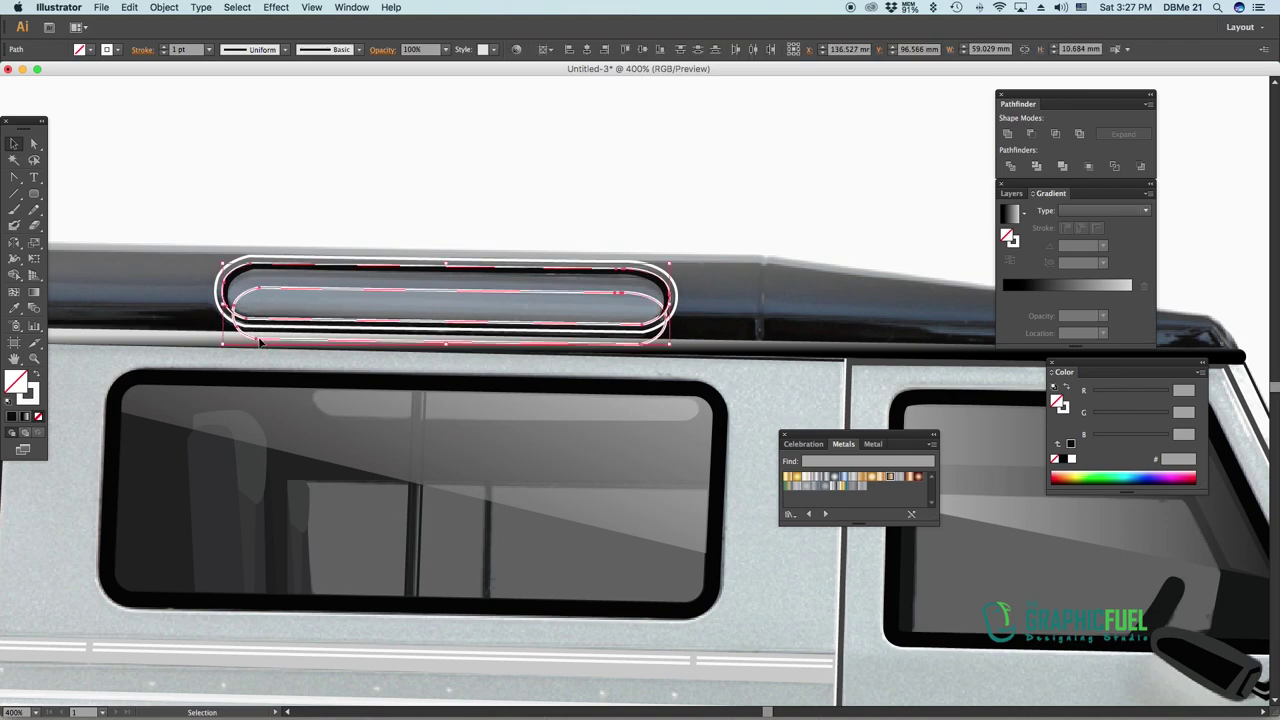
left_click(1046, 138)
left_click(445, 49)
left_click(460, 132)
left_click(640, 328)
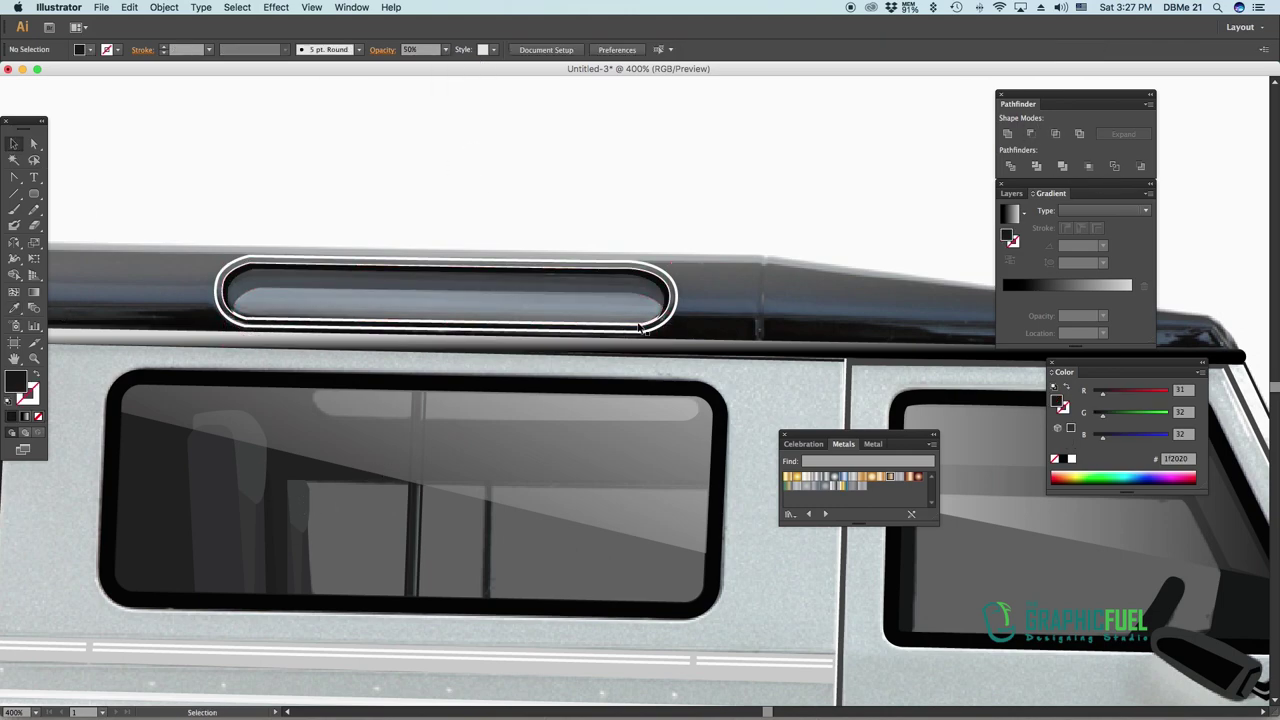
Copy the roof bar's dark gradient onto the ring, running vertically and reversed
left_click(352, 338)
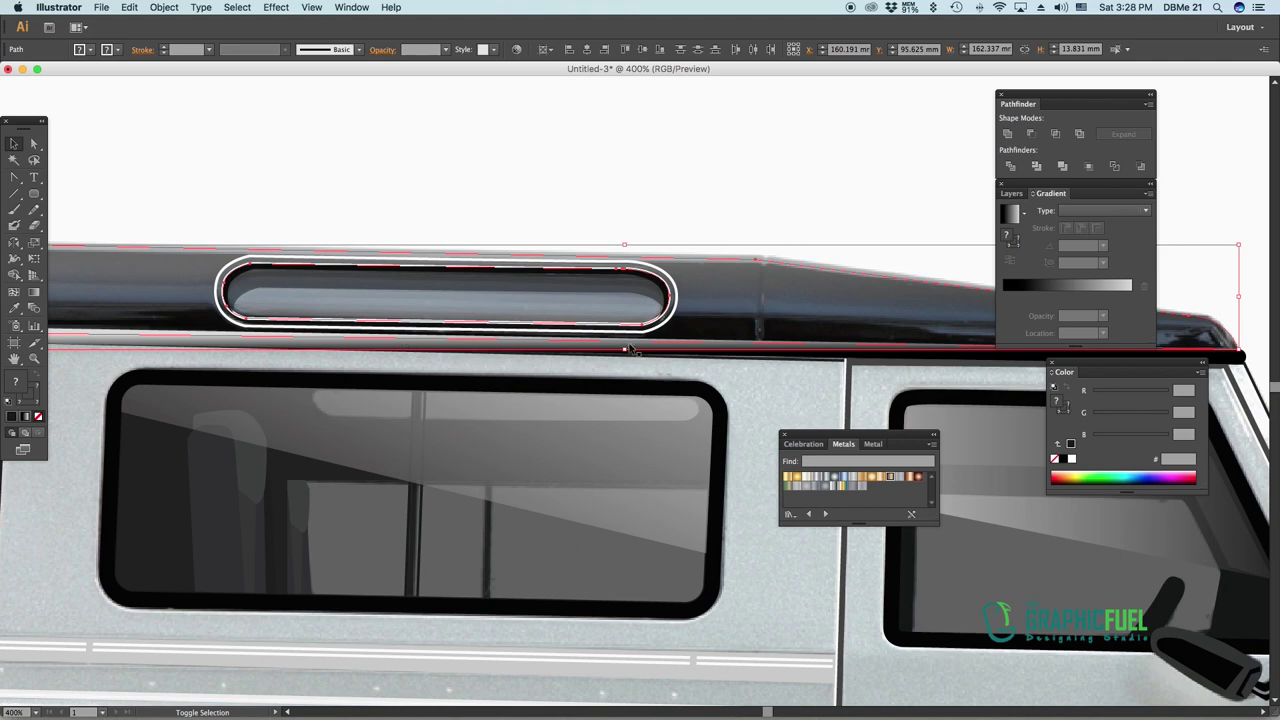
left_click(13, 309)
left_click(68, 287)
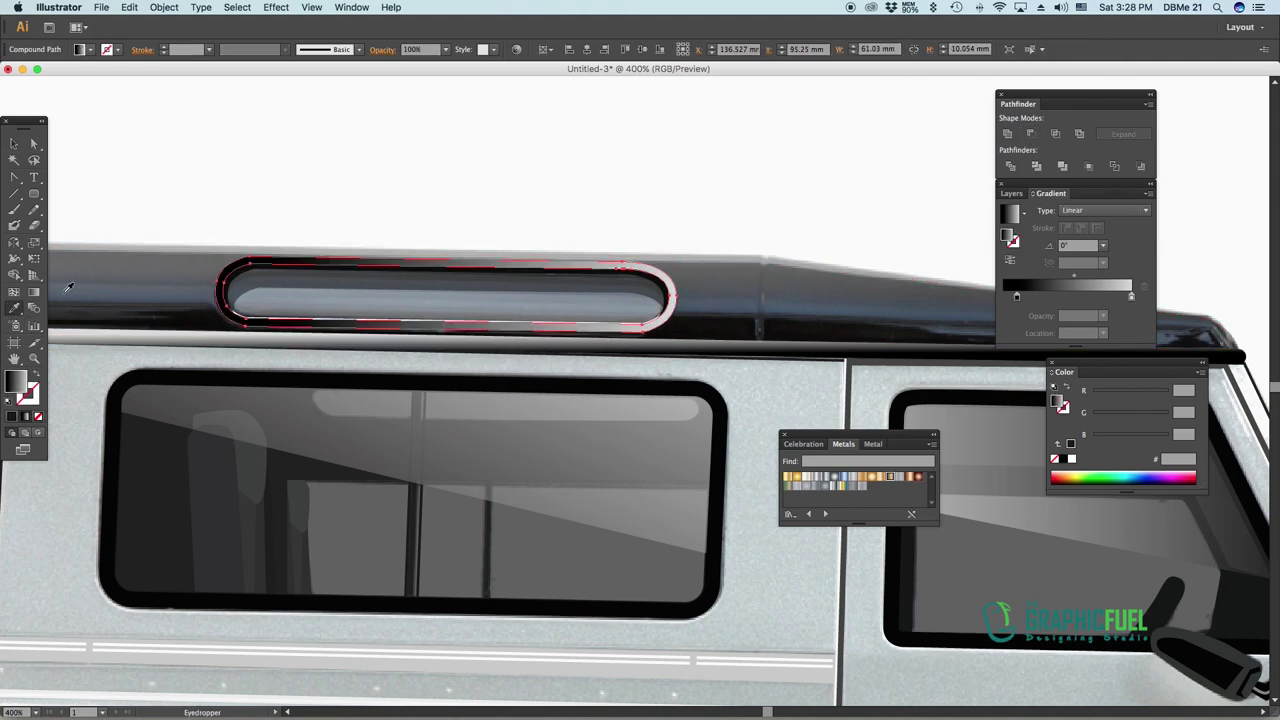
left_click_drag(502, 321, 505, 330)
left_click(1010, 261)
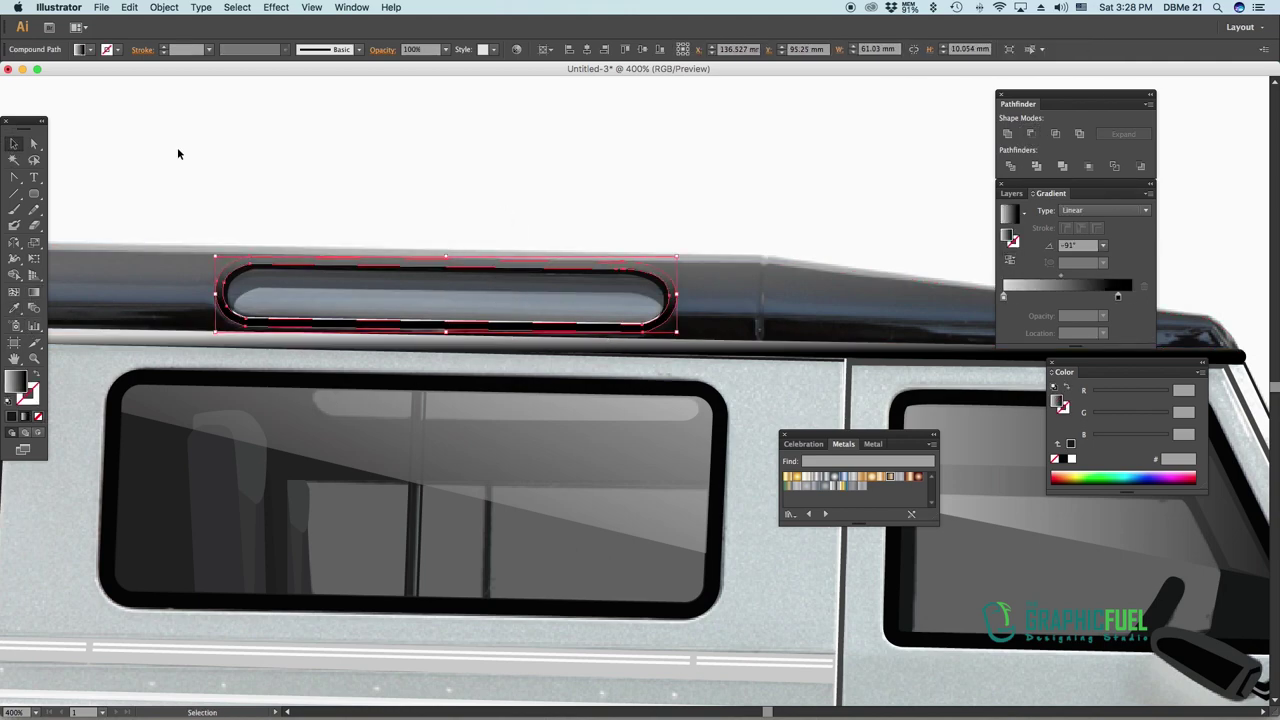
key("v")
left_click(177, 148)
Fill the vent's inner window with a vertical sampled grey gradient
left_click(640, 325)
key("i")
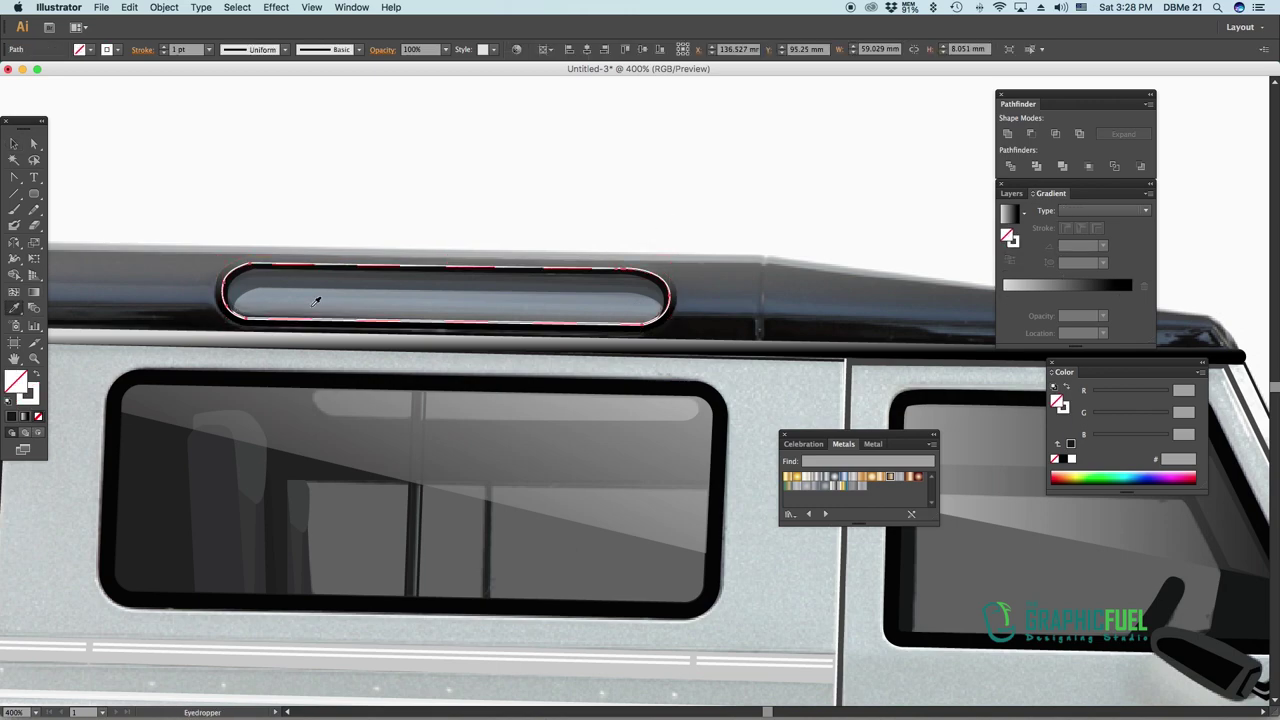
left_click(62, 284)
key("g")
left_click_drag(447, 336, 445, 270)
Draw a seam line at the roof step in the rail's dark colour and expand its stroke
left_click(388, 193)
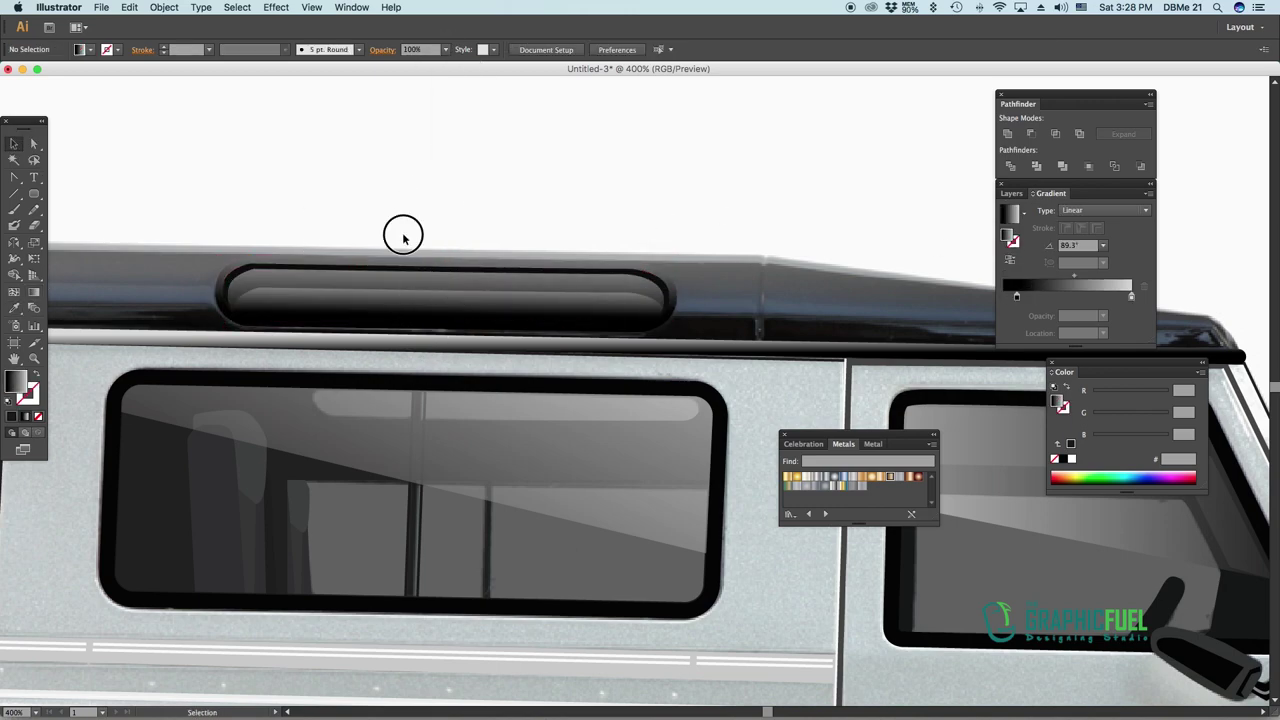
left_click_drag(751, 198, 519, 198)
left_click(14, 176)
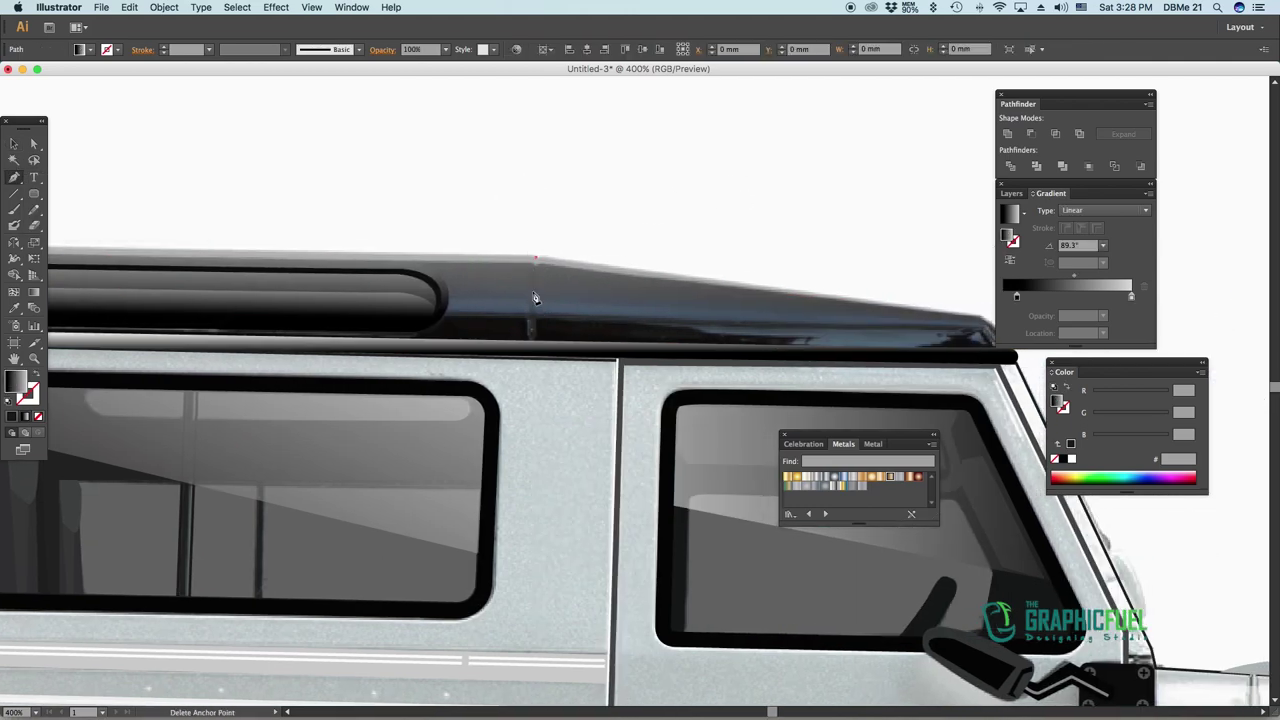
left_click(530, 293)
left_click(253, 329)
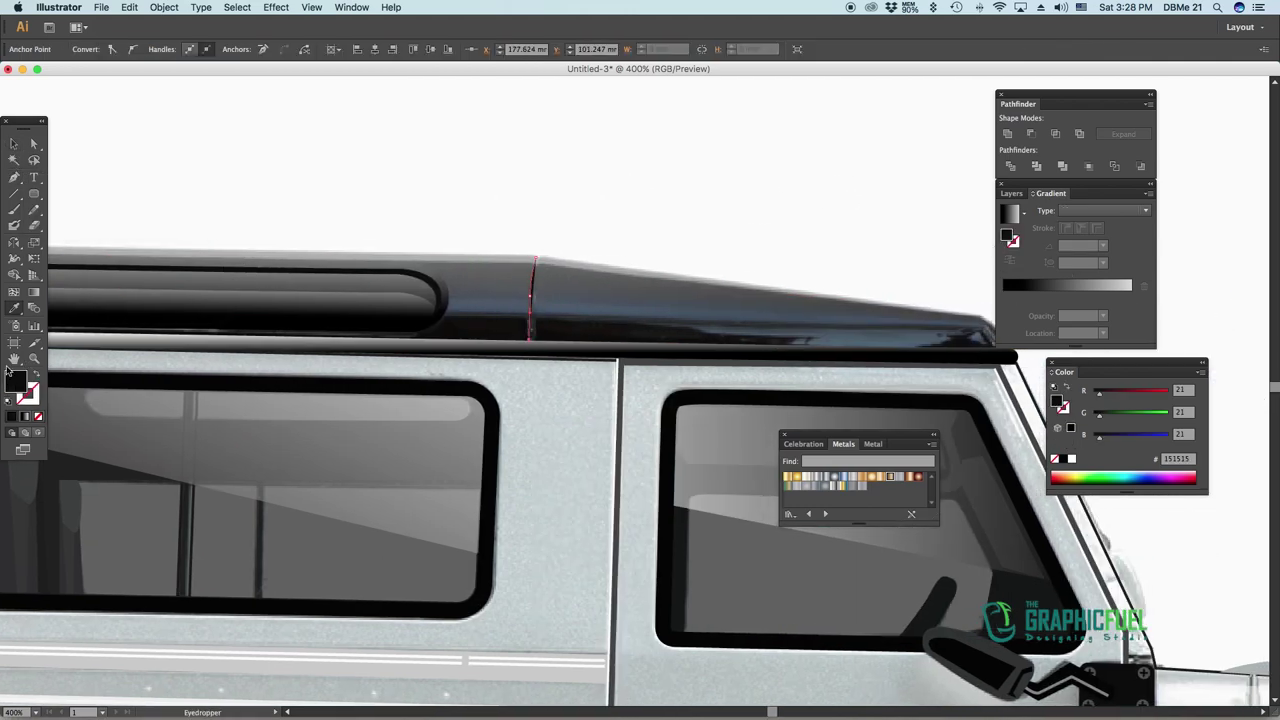
left_click(164, 7)
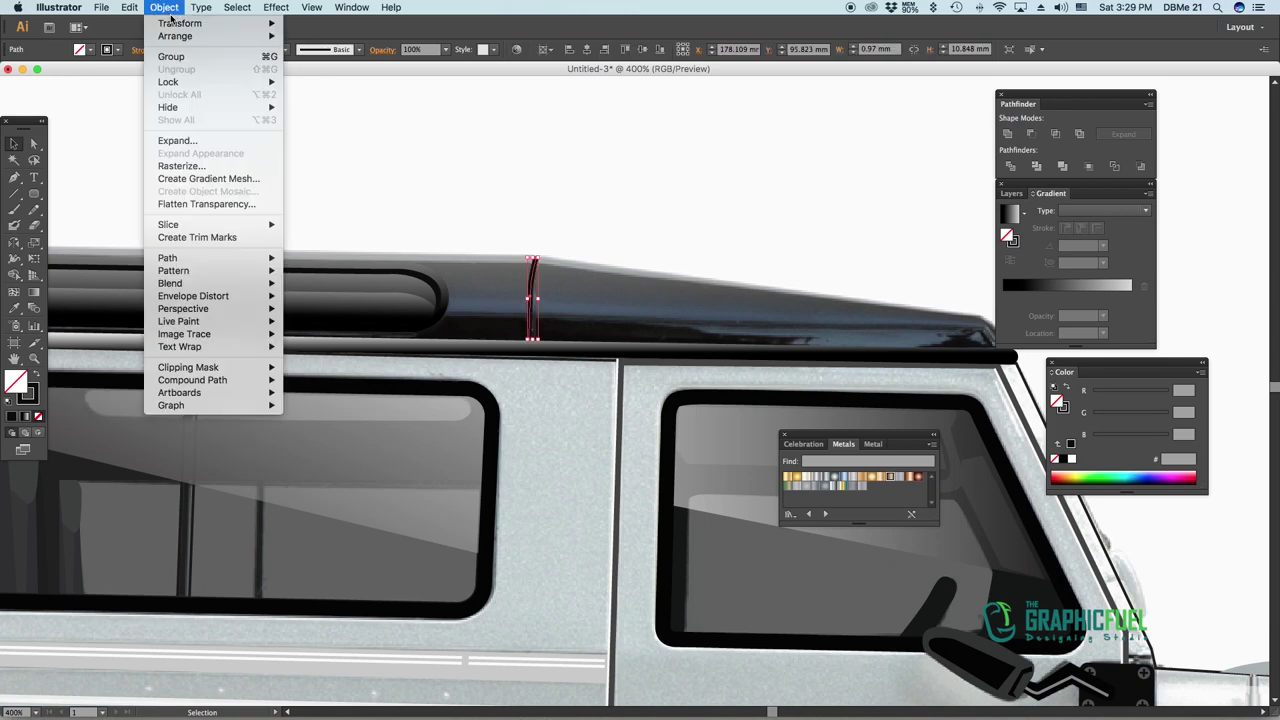
left_click(171, 140)
key("Return")
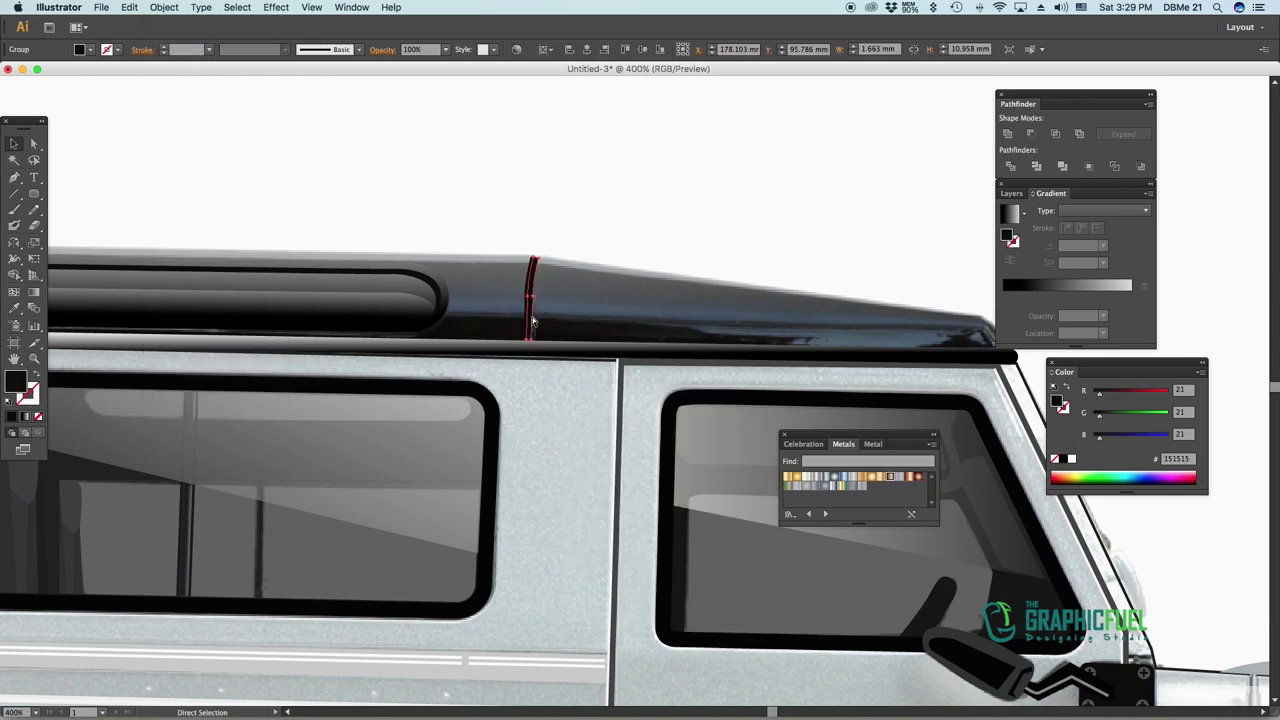
Apply a black-to-white linear gradient to the expanded seam shape
key("super+equal")
key("super+equal")
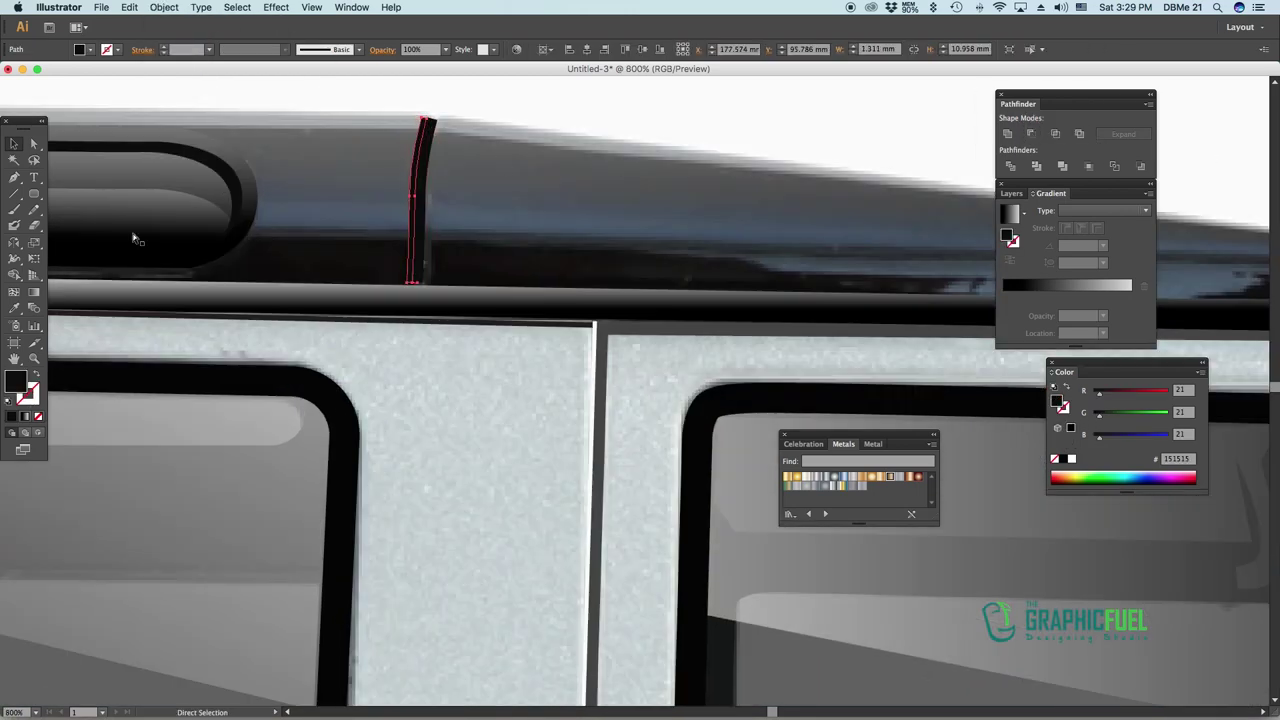
key("super+minus")
key("i")
left_click(601, 460)
left_click(1052, 303)
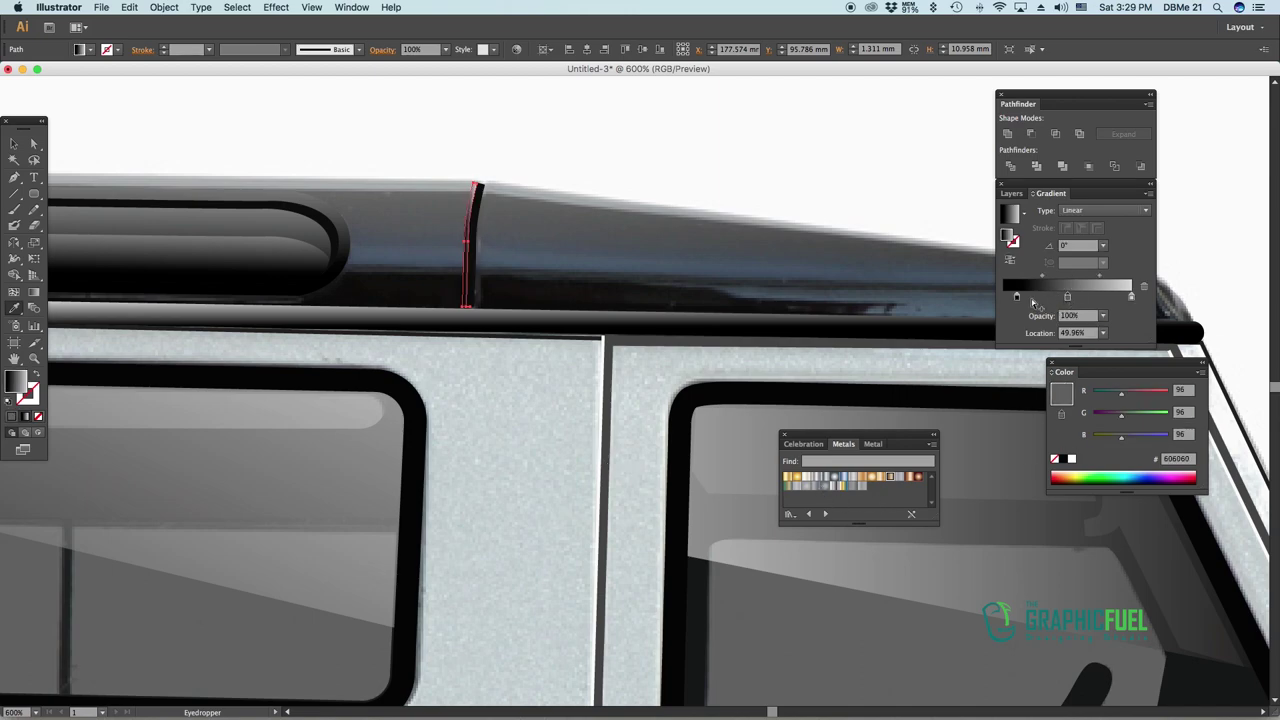
left_click(1104, 297)
left_click(1072, 459)
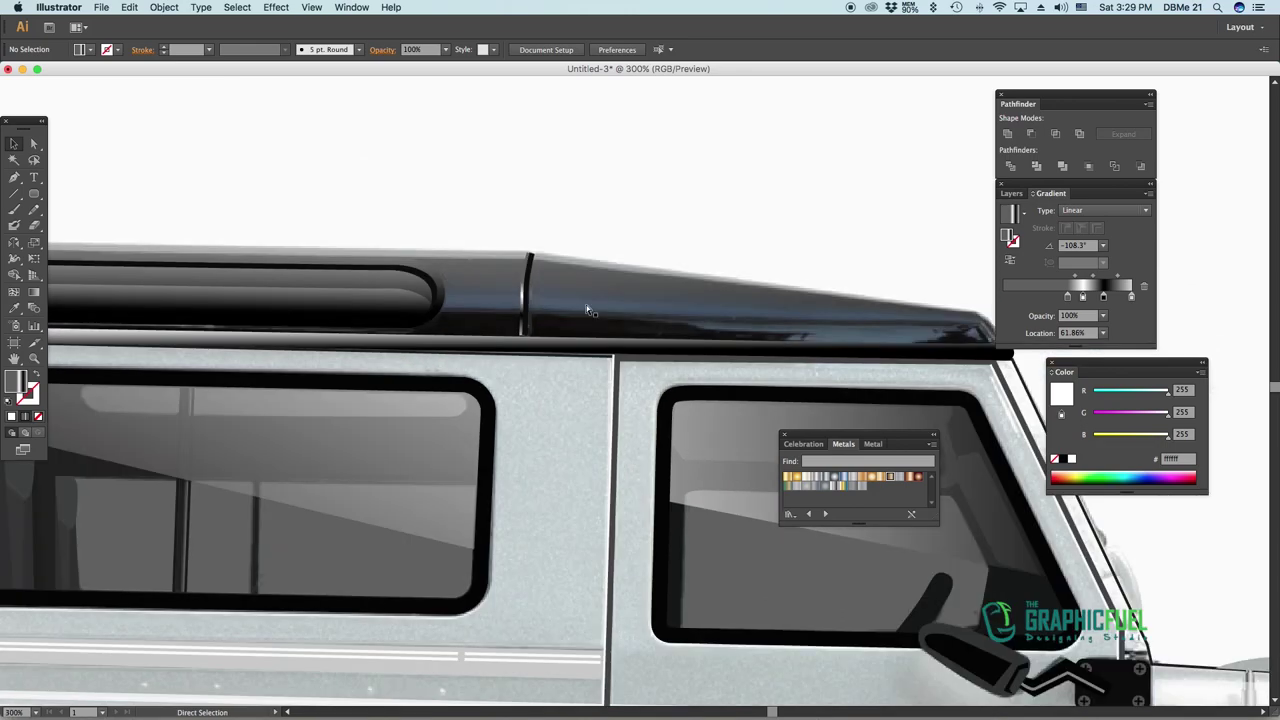
key("i")
scroll(480, 651, "down", 2)
scroll(371, 346, "down", 3)
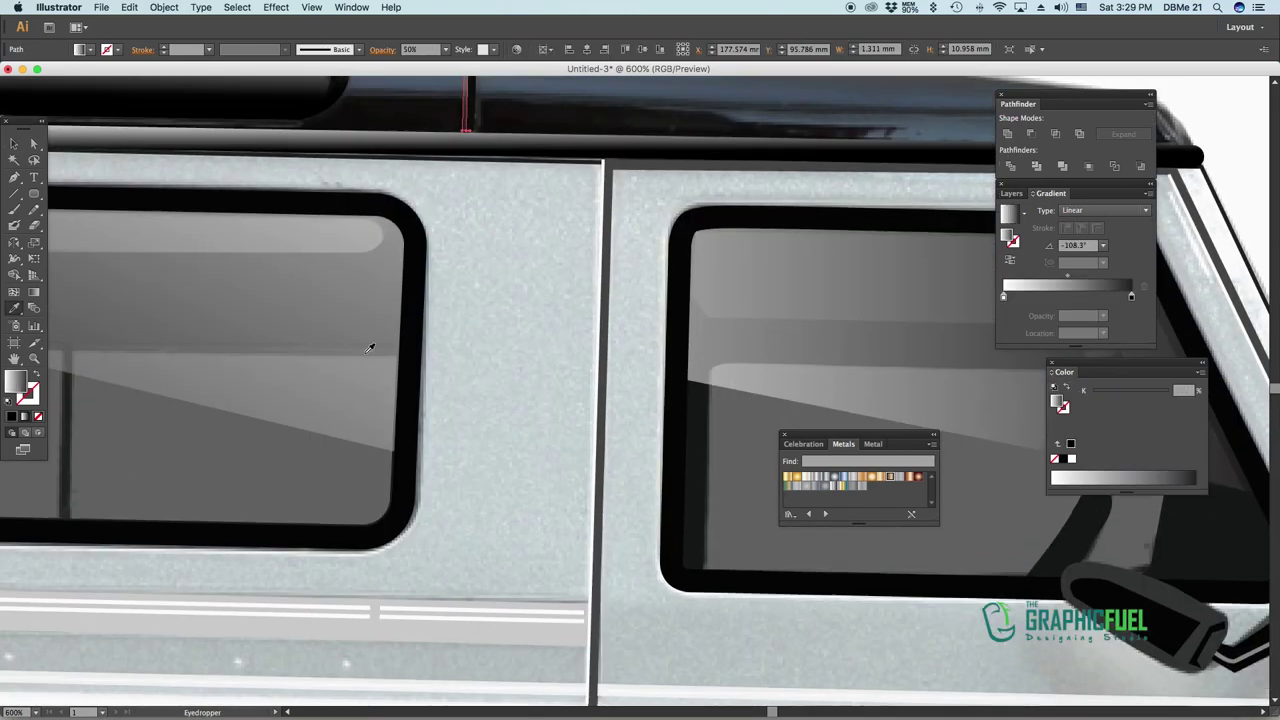
key("v")
scroll(293, 268, "down", 3)
Select the roof panel together with the vent ring, checking the vent group
key("i")
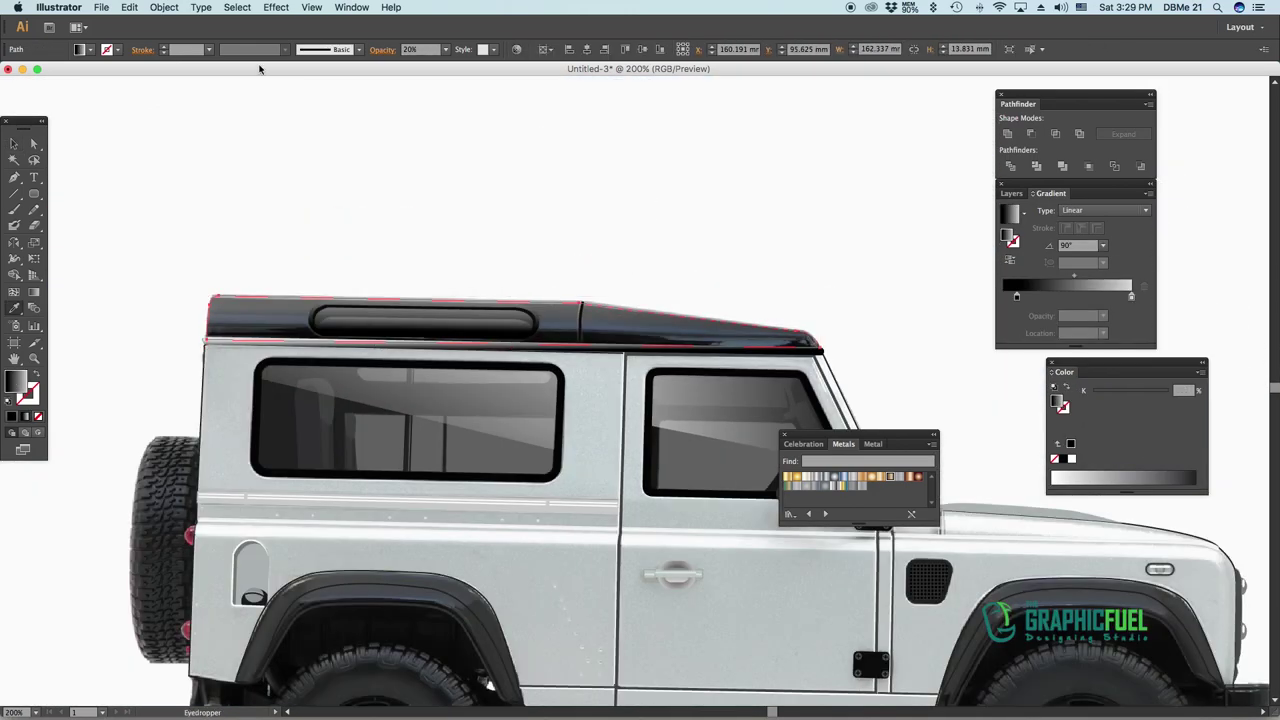
left_click_drag(174, 305, 846, 314)
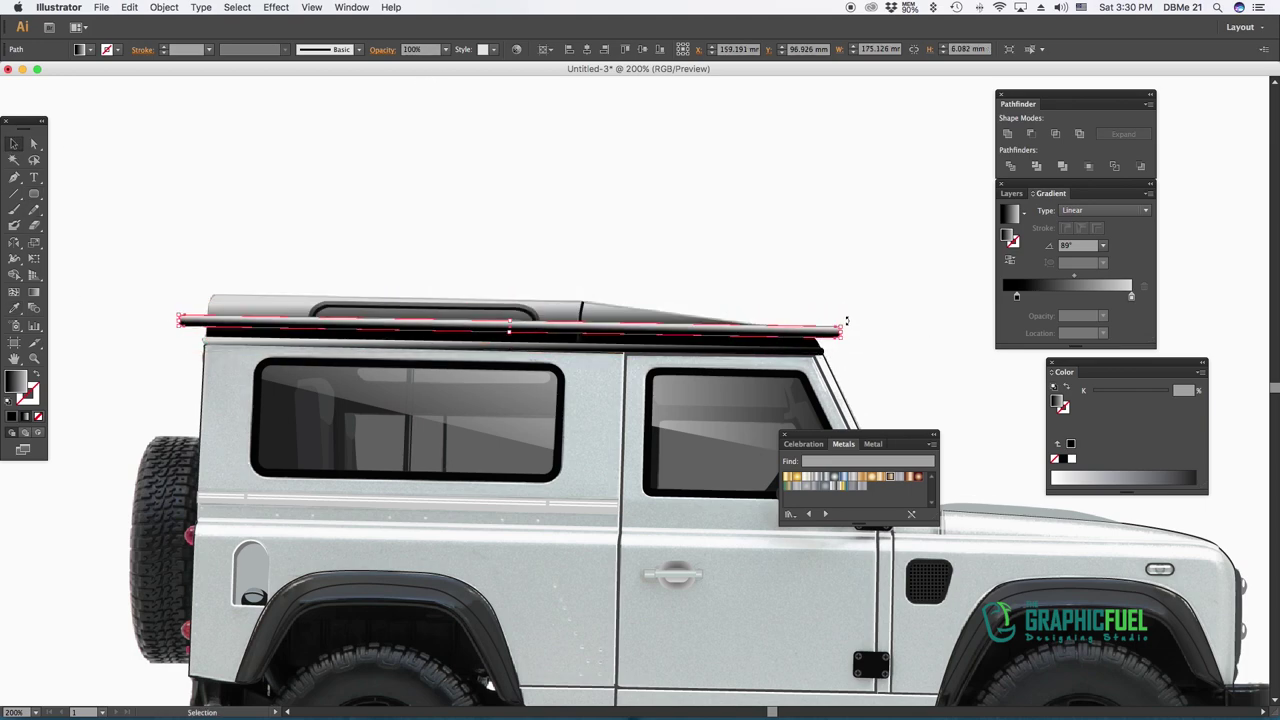
left_click(703, 336)
scroll(320, 171, "down", 3)
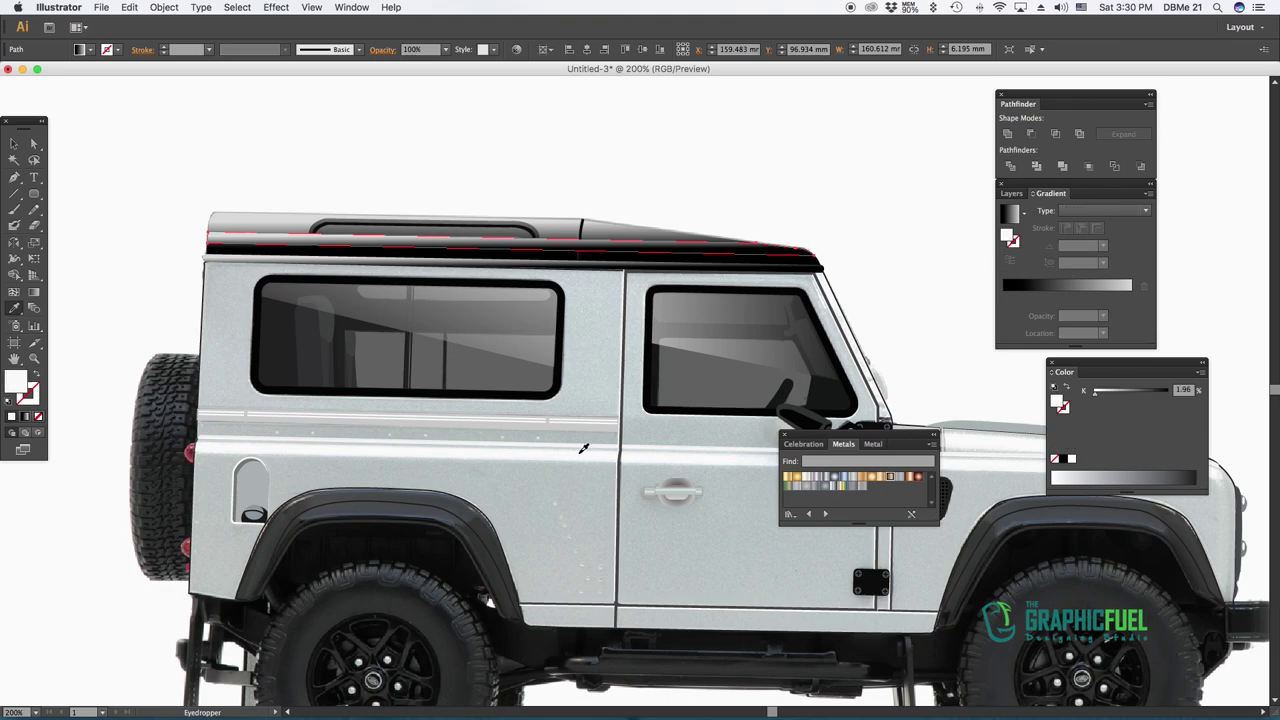
left_click(320, 171)
key("super+equal")
left_click_drag(500, 178, 540, 298)
double_click(492, 262)
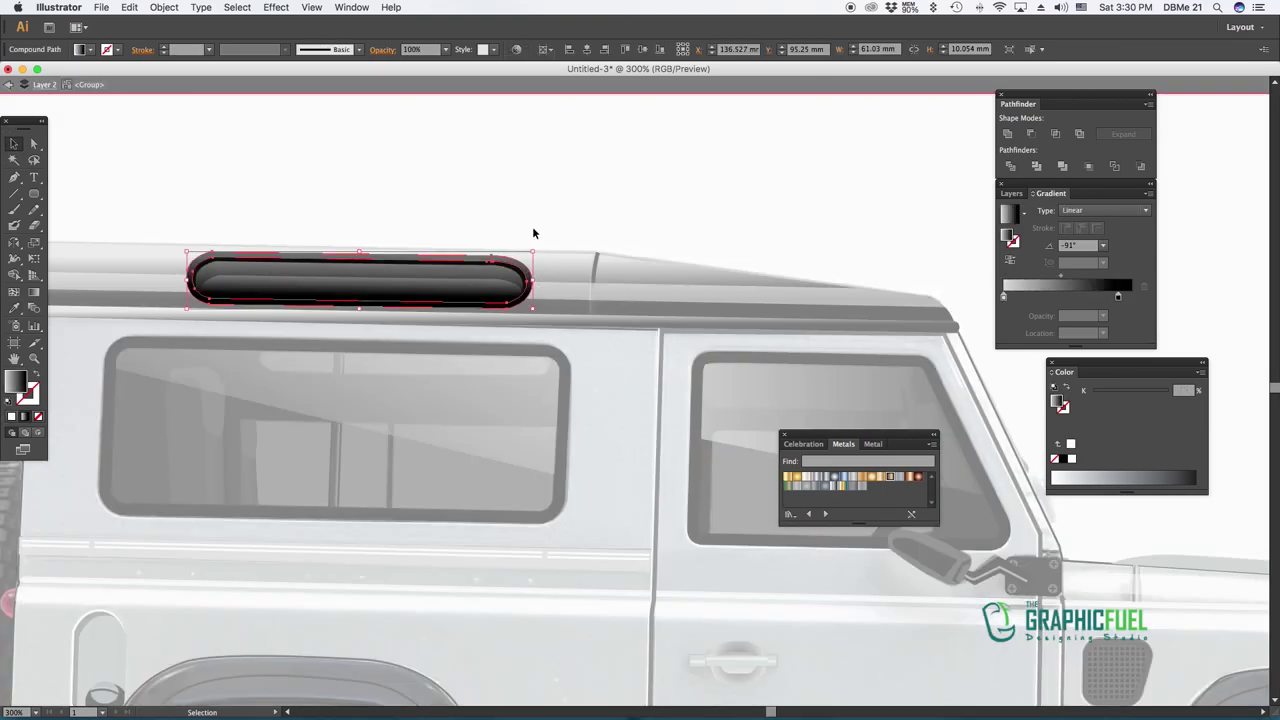
key("Escape")
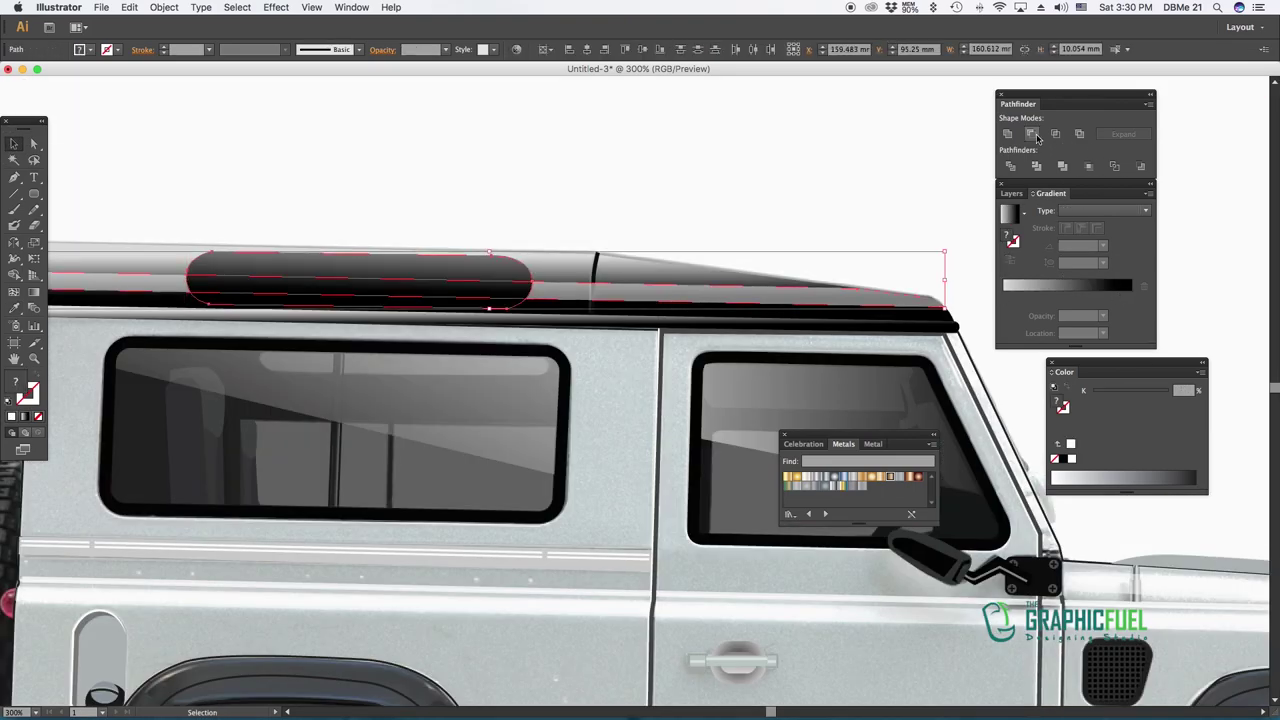
scroll(480, 270, "left", 5)
left_click_drag(480, 275, 480, 210)
key("super+z")
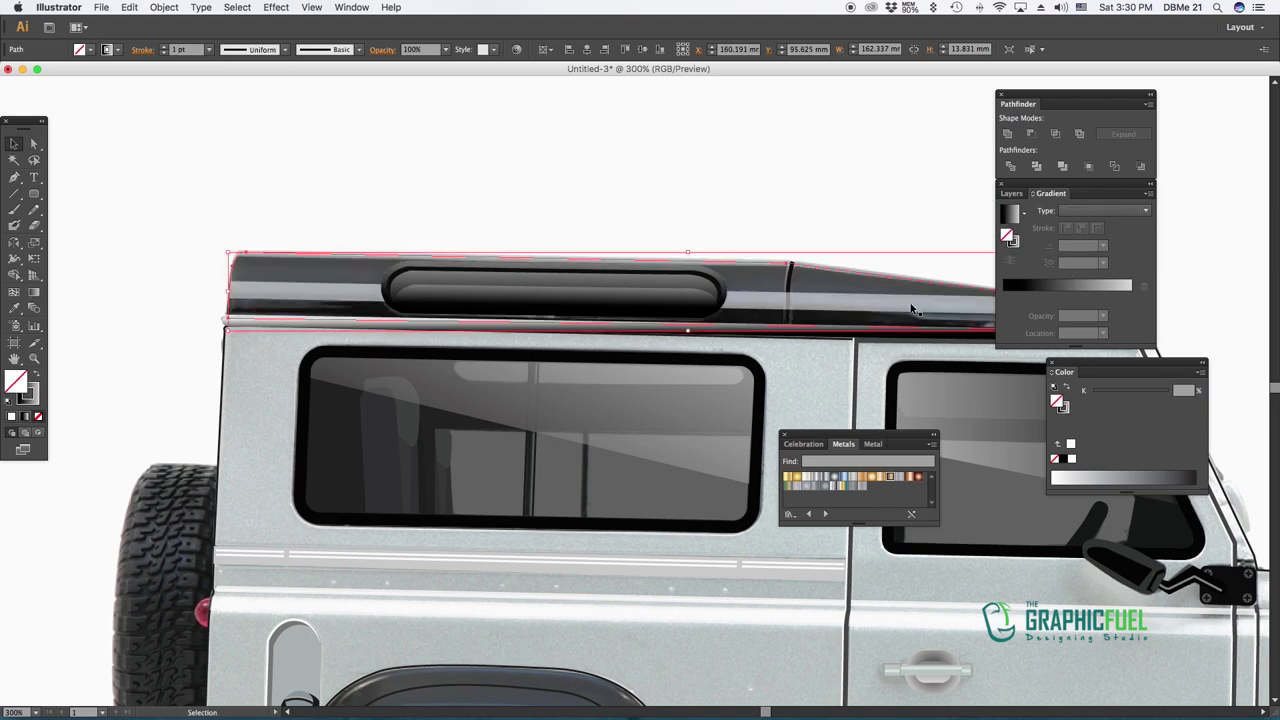
Set the roof gradient's dark stop to grey 4b4c4c
key("super+shift+a")
key("i")
double_click(15, 381)
key("Escape")
key("v")
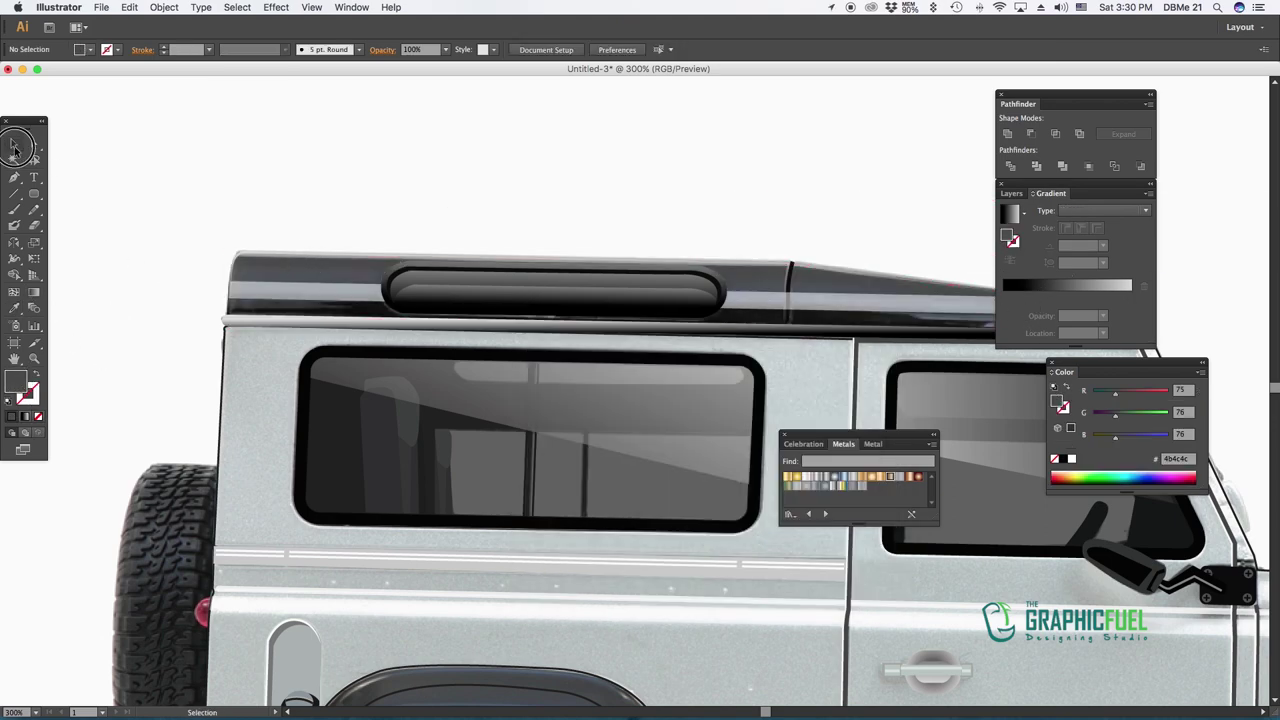
key("super+z")
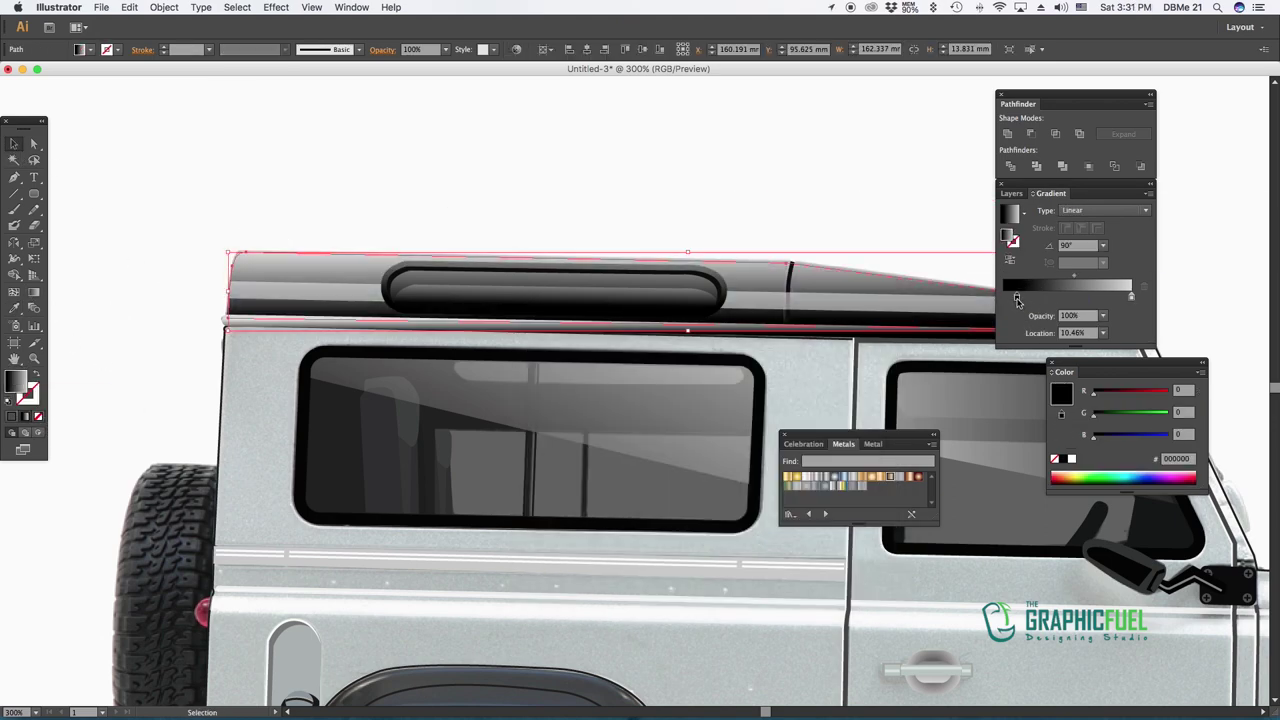
double_click(1017, 300)
key("Escape")
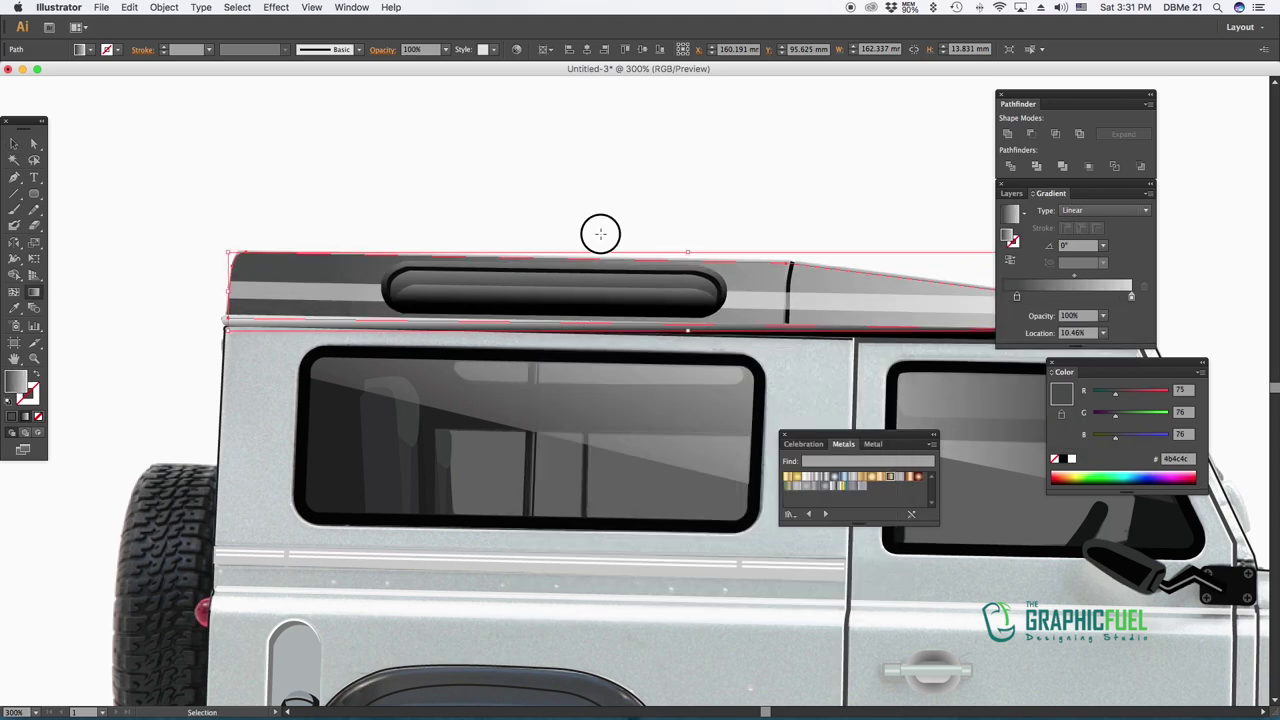
Run the roof gradient vertically with a middle stop moved toward the light end
key("g")
left_click_drag(596, 263, 594, 329)
left_click(1080, 296)
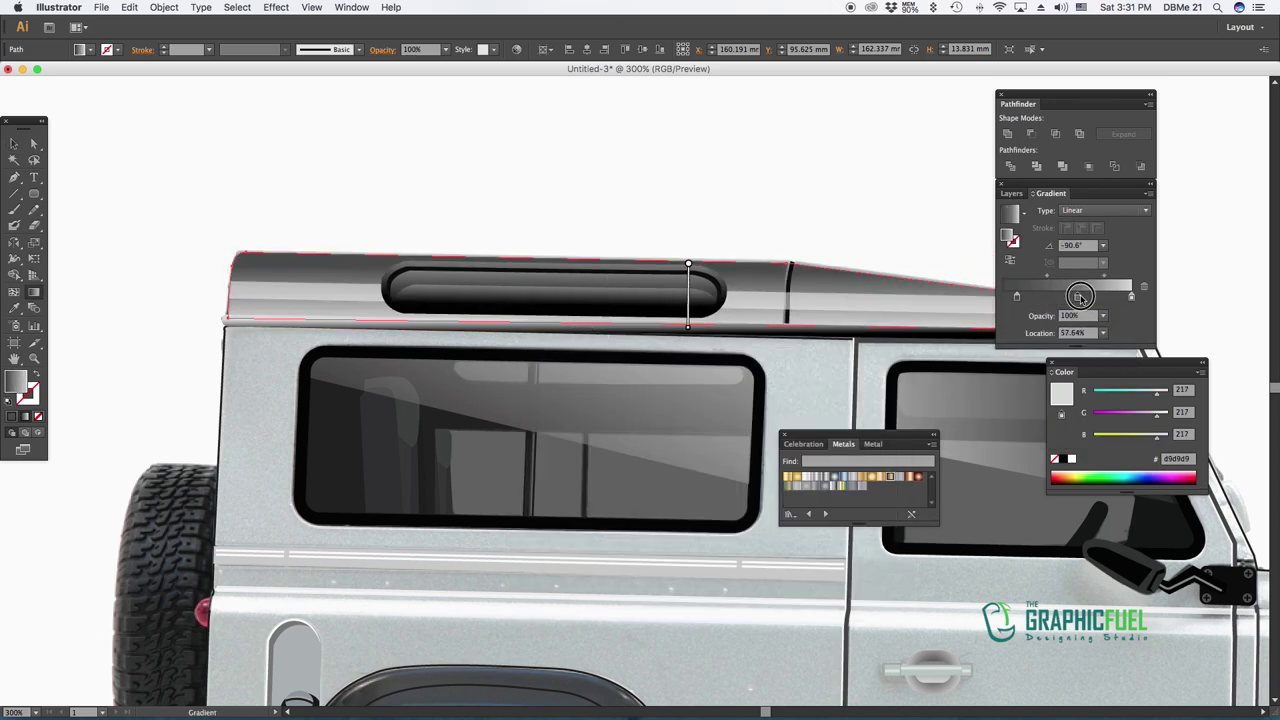
left_click_drag(1080, 296, 1194, 304)
Give the thin strip under the roof a darker vertical gradient
left_click(14, 143)
left_click(500, 322)
left_click(783, 221)
Draw an upper-body panel filled with the body's light grey, placed behind the artwork
scroll(835, 257, "down", 5)
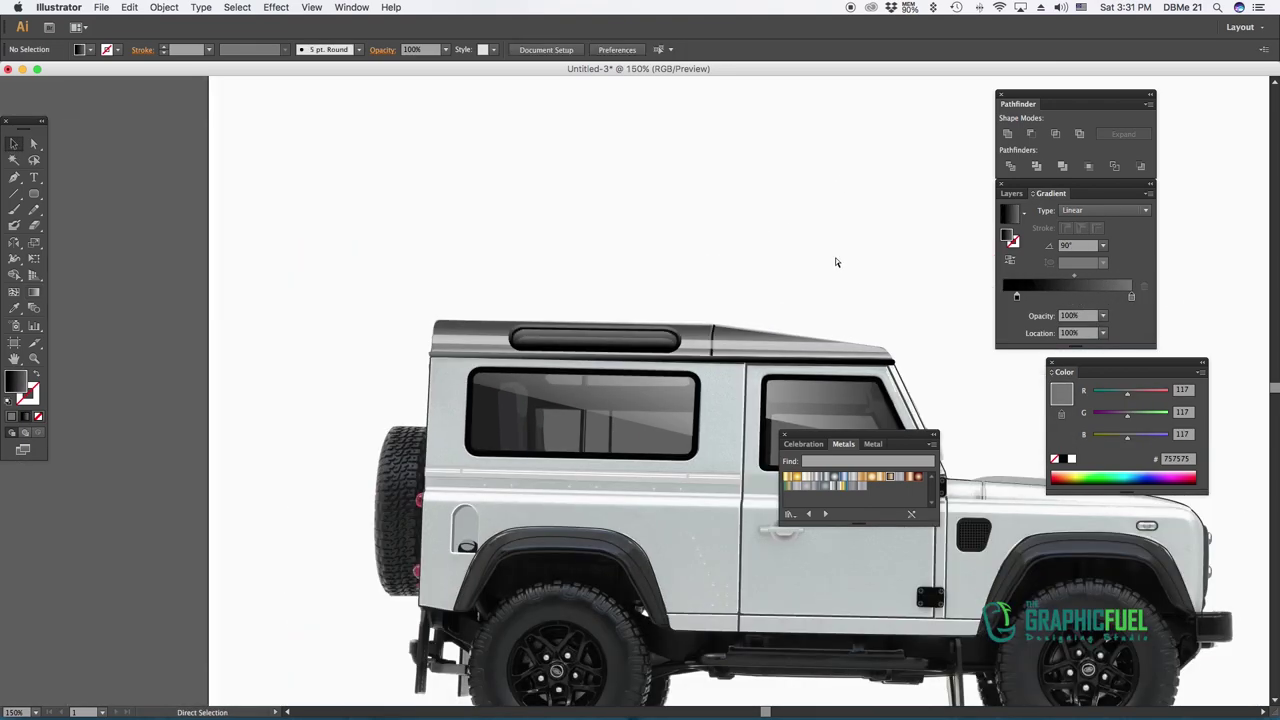
scroll(812, 237, "up", 3)
scroll(812, 237, "down", 2)
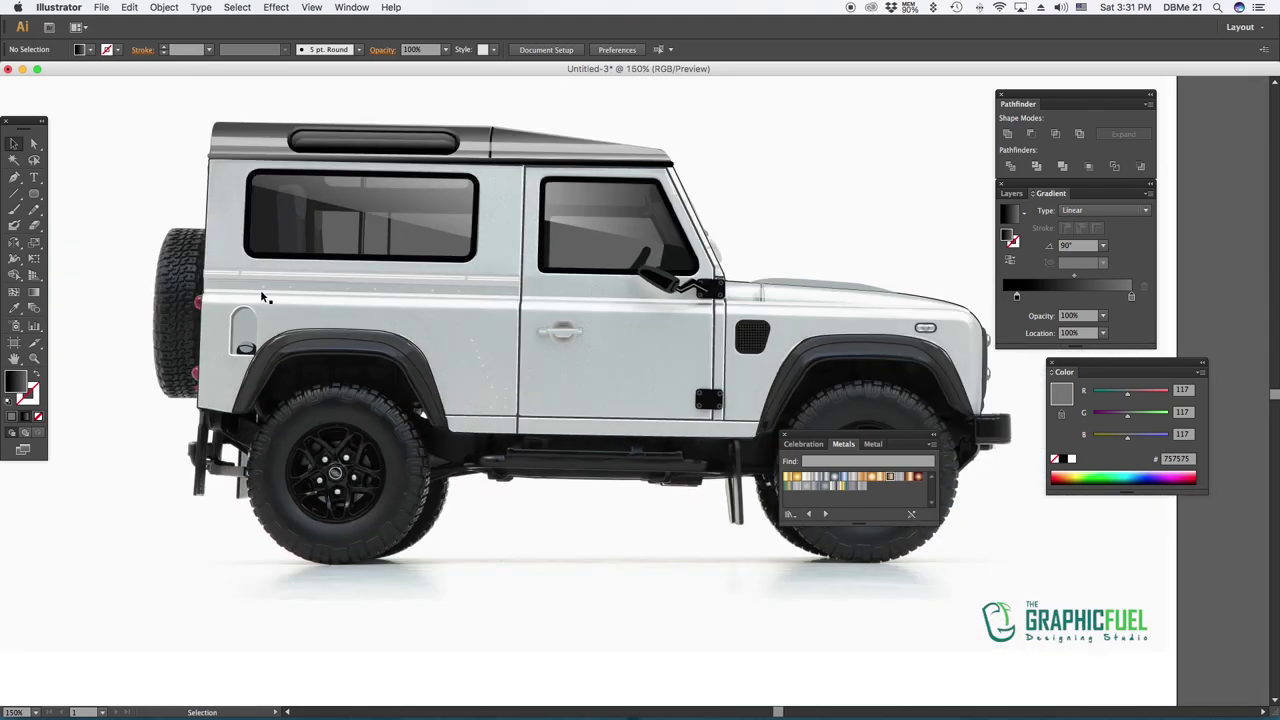
key("p")
left_click(970, 316)
left_click(198, 296)
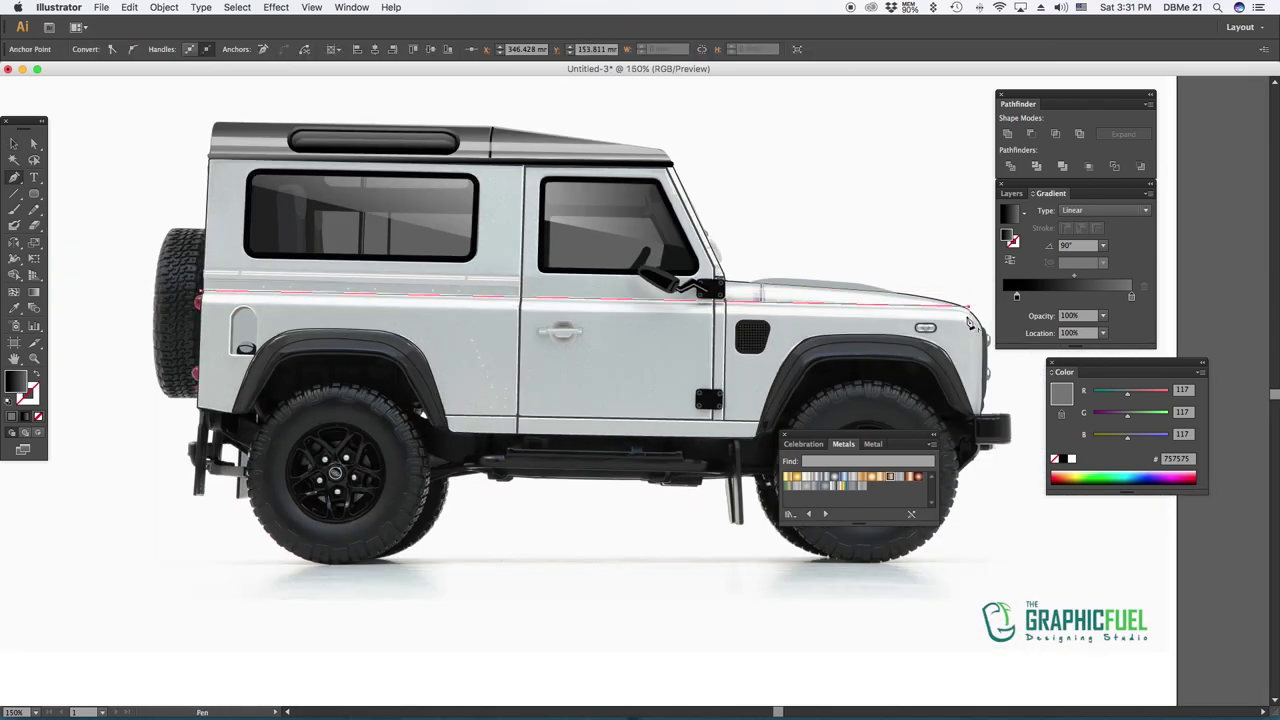
left_click_drag(182, 112, 5, 145)
left_click(13, 143)
key("super+a")
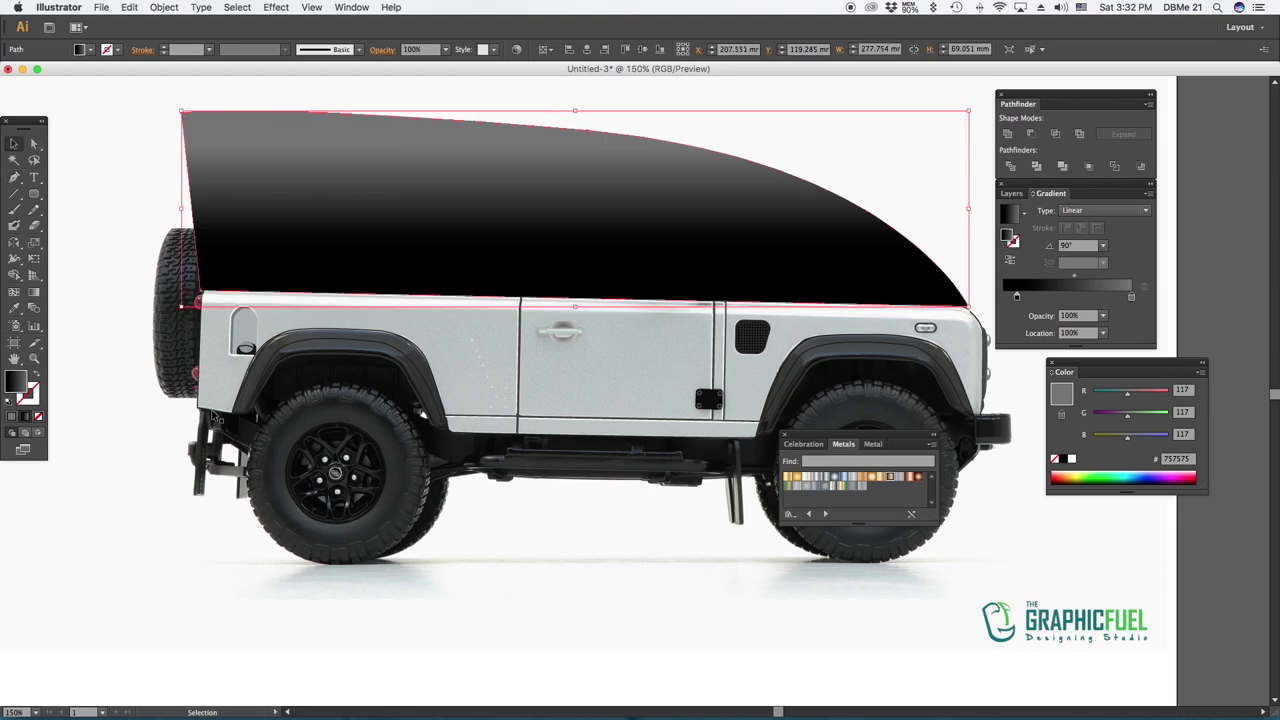
key("i")
left_click(126, 243)
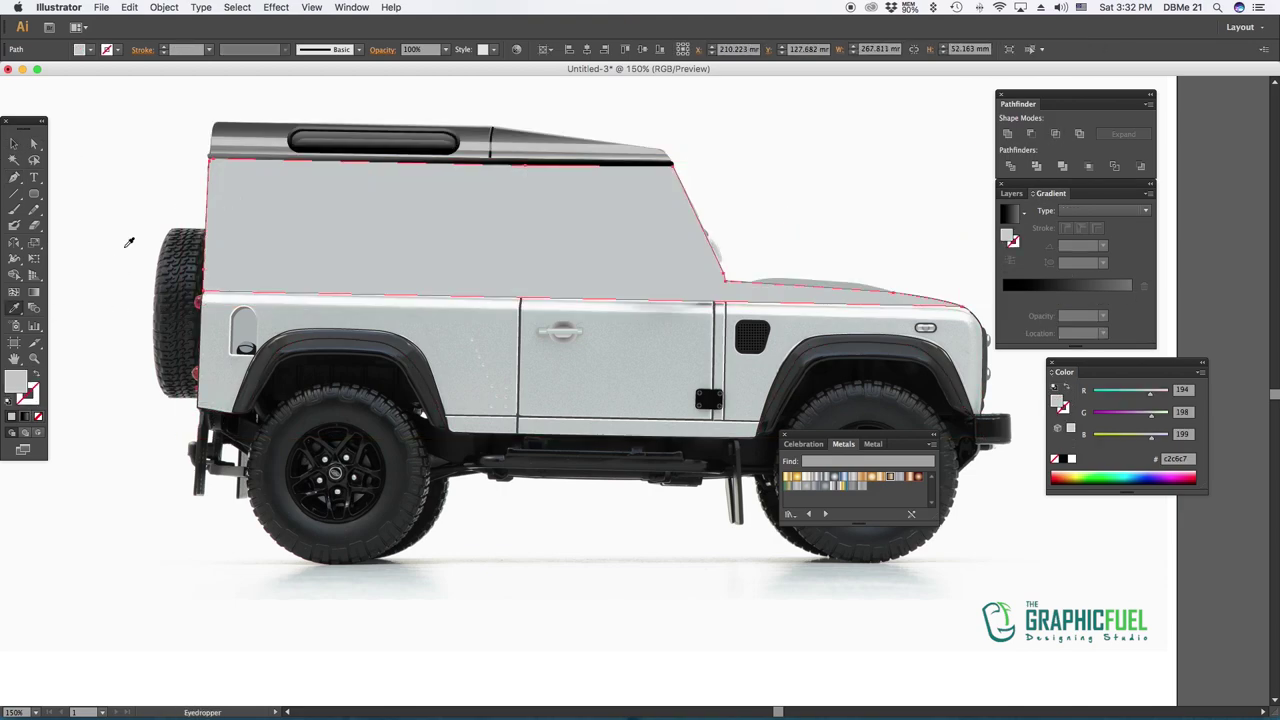
key("a")
key("super+shift+a")
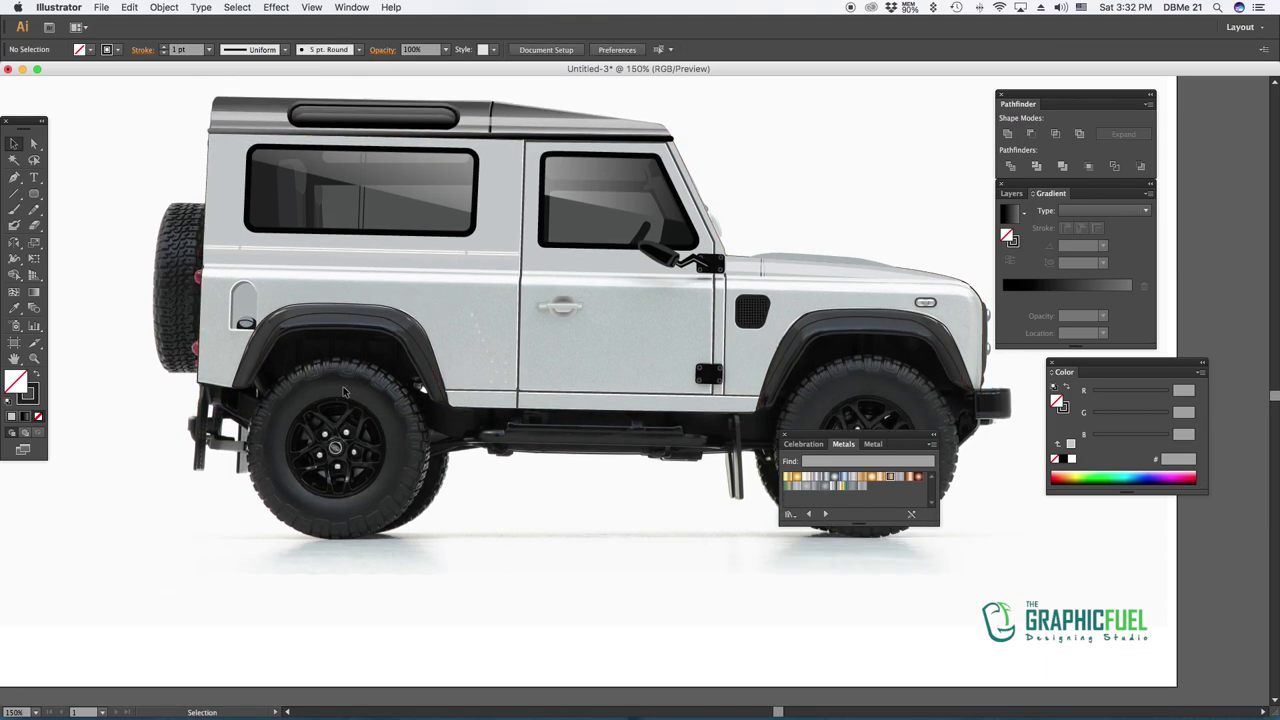
key("super+equal")
Save the artwork as range rover.ai in 2019/car design/RANGE ROVER
key("super+s")
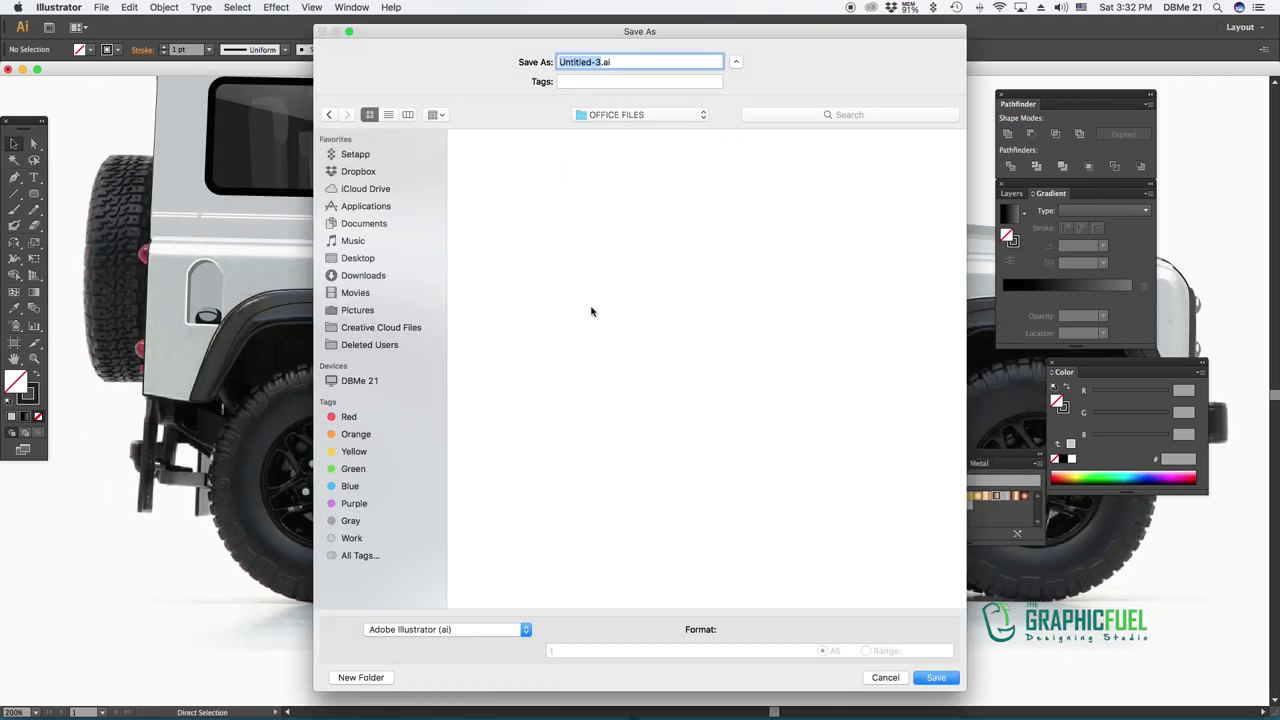
double_click(510, 160)
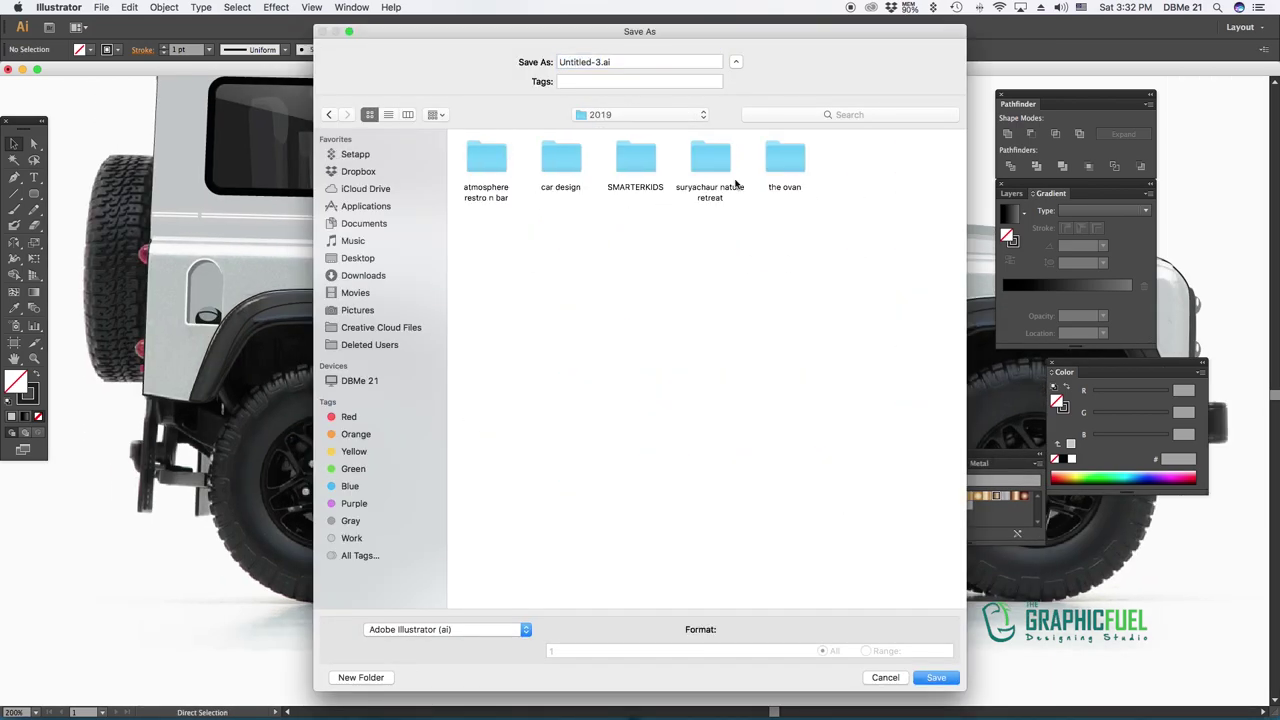
double_click(558, 167)
double_click(497, 240)
type("range rove")
key("Return")
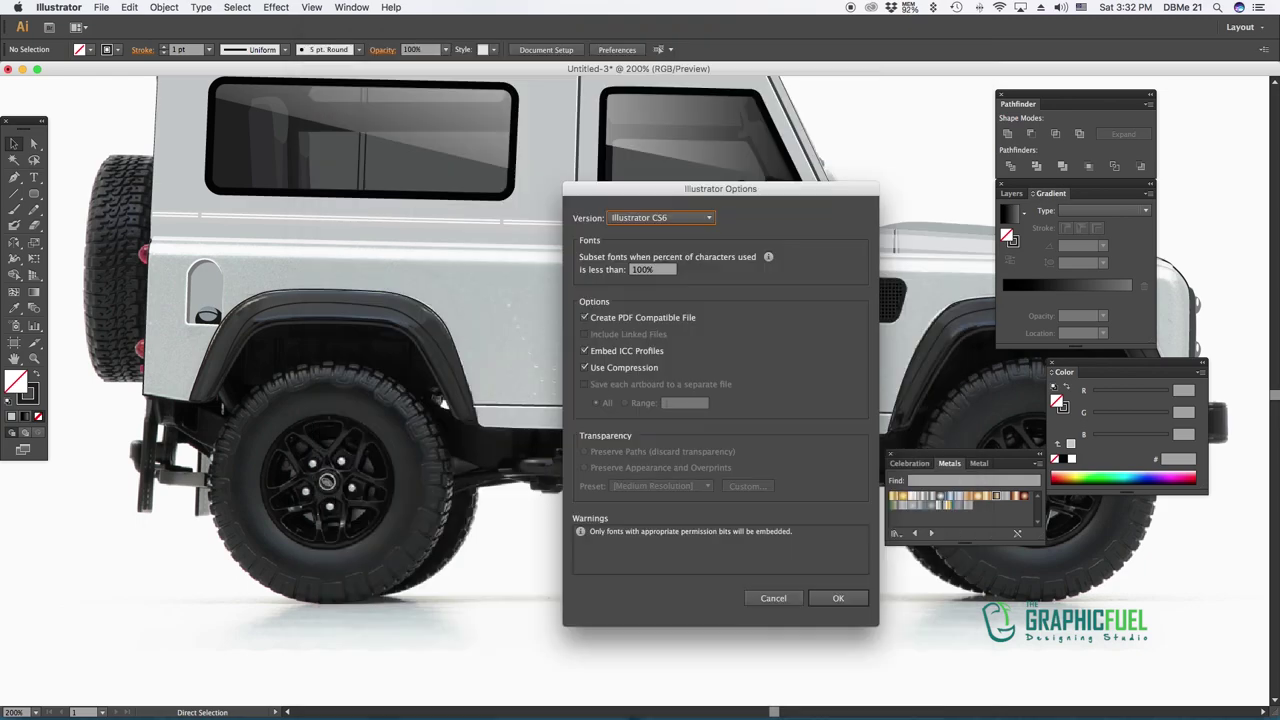
key("Return")
scroll(456, 324, "left", 5)
At 300% zoom, start a translucent white highlight path on the front fender top
key("super+equal")
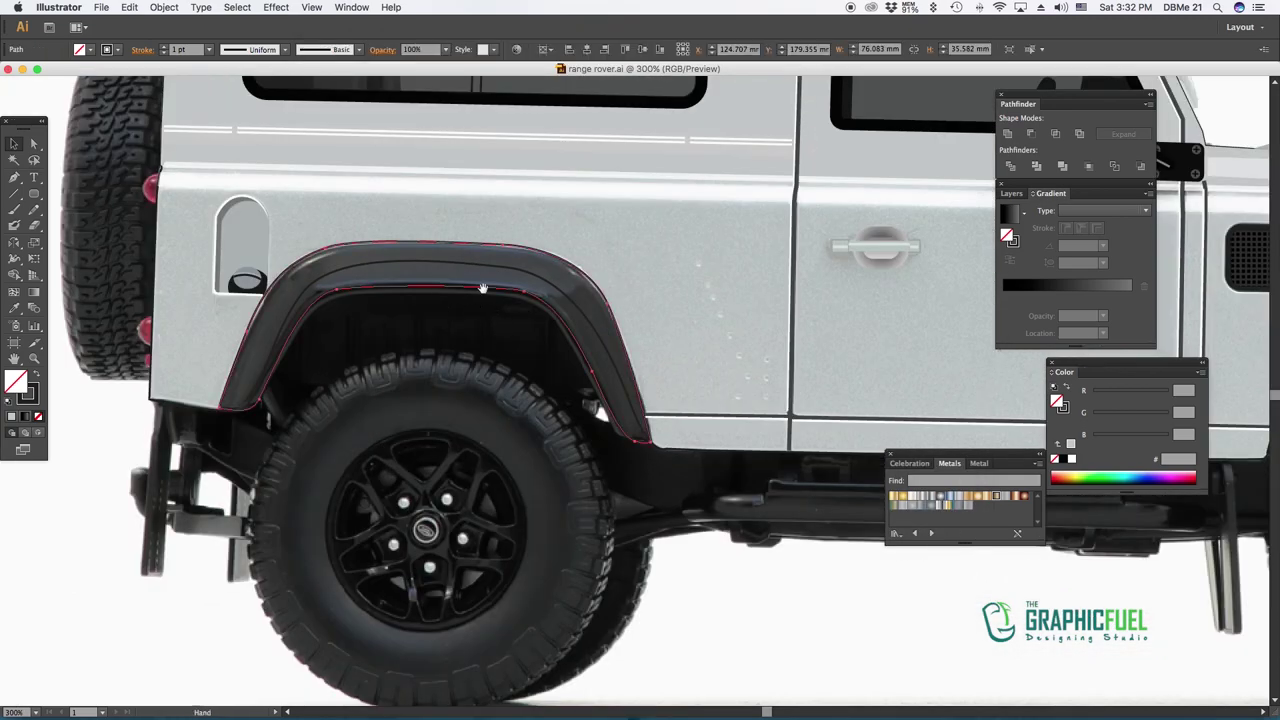
left_click(558, 347)
scroll(555, 346, "right", 5)
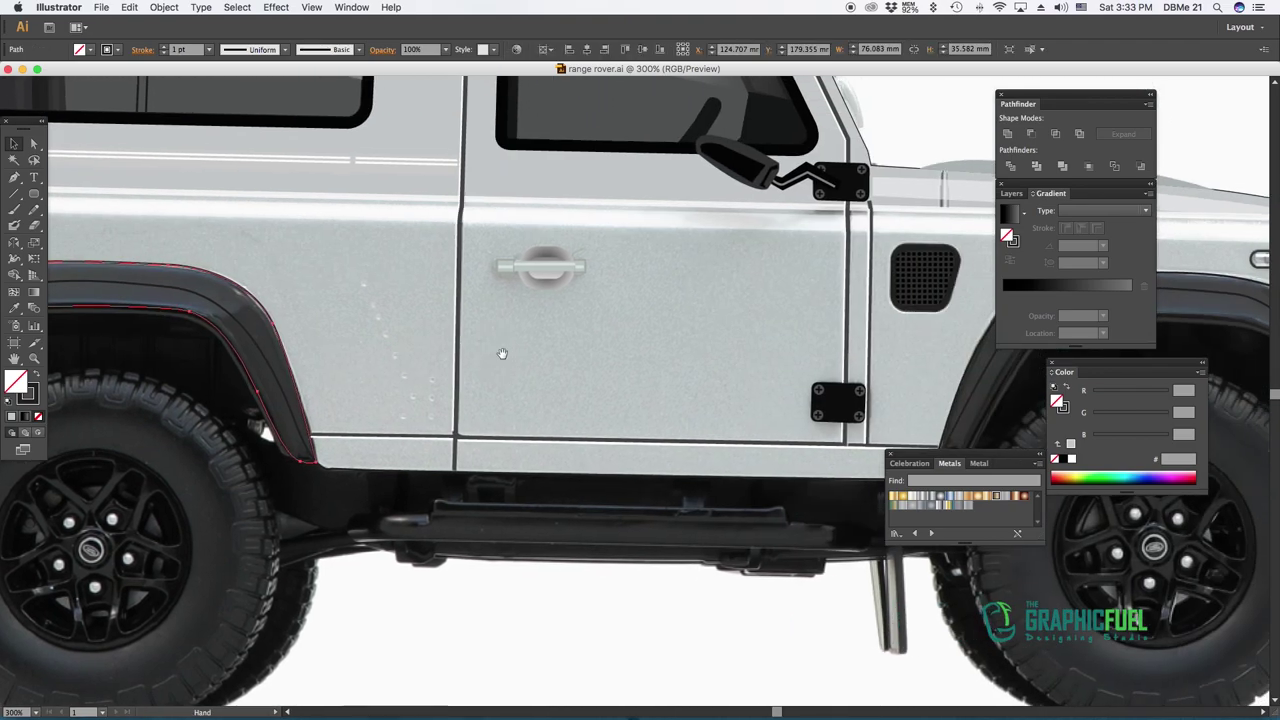
scroll(548, 346, "right", 5)
left_click(676, 355)
scroll(300, 310, "right", 5)
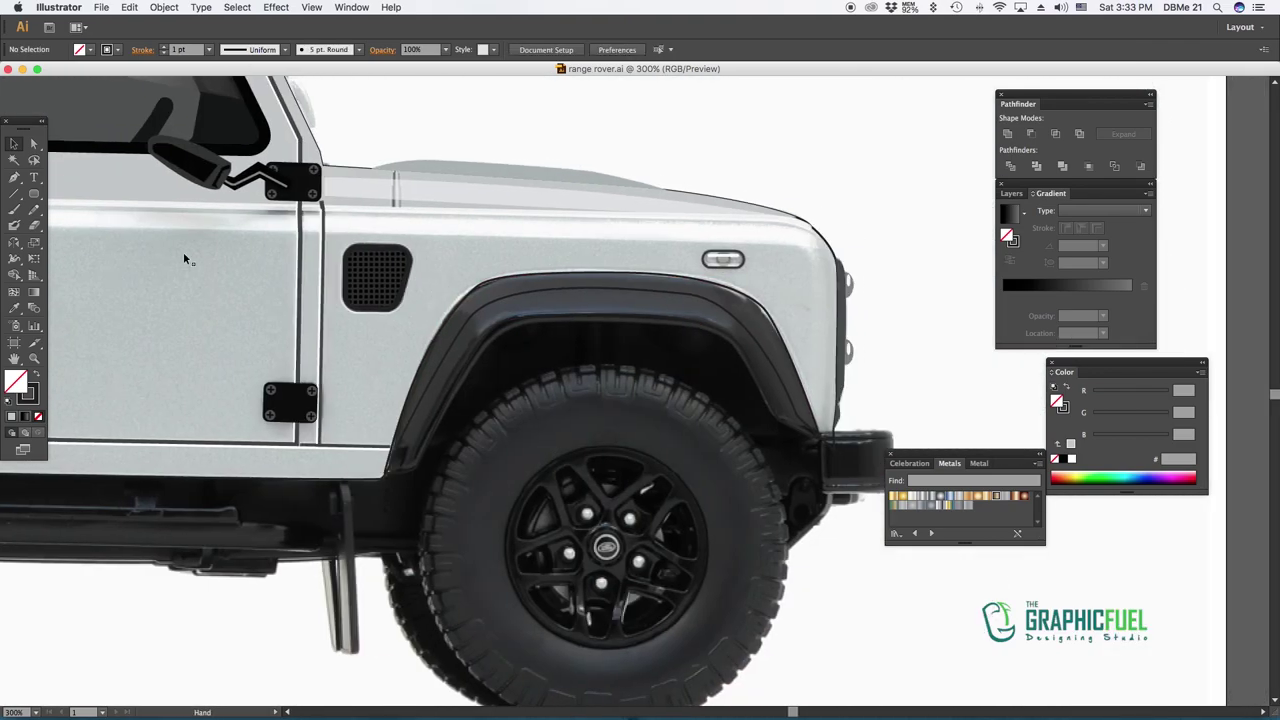
left_click_drag(443, 318, 482, 350)
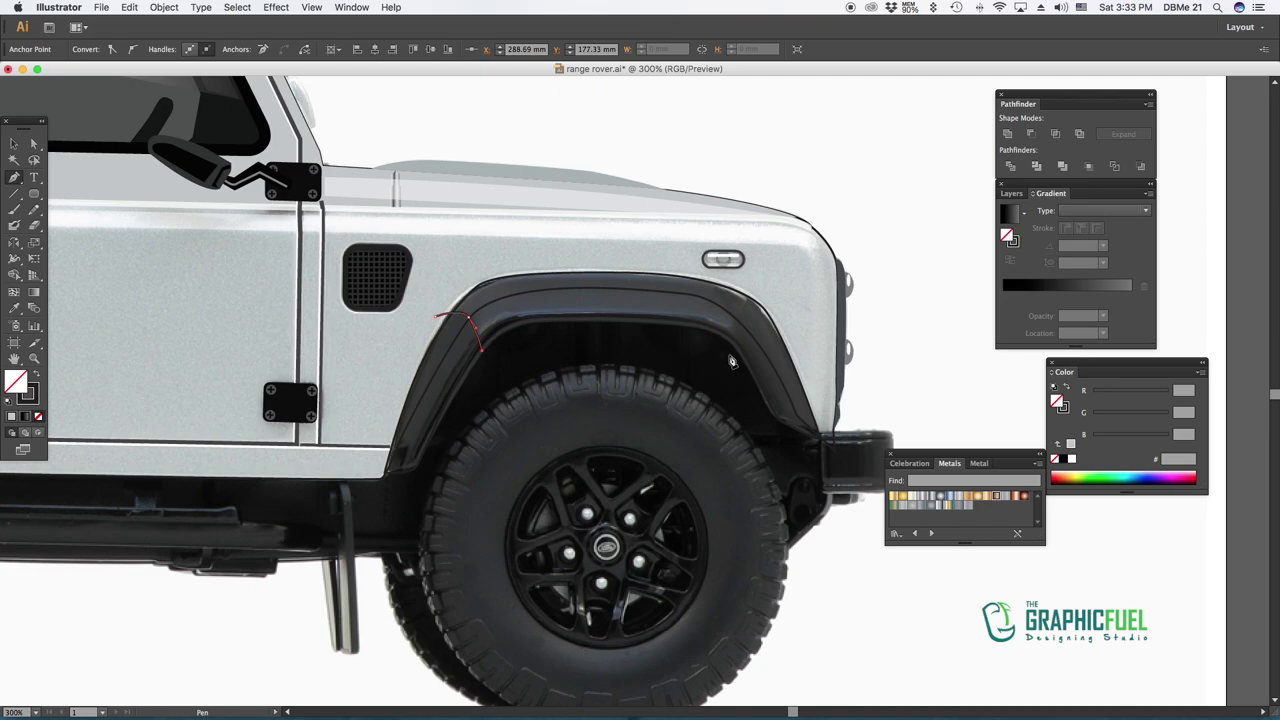
left_click(15, 143)
left_click(462, 394)
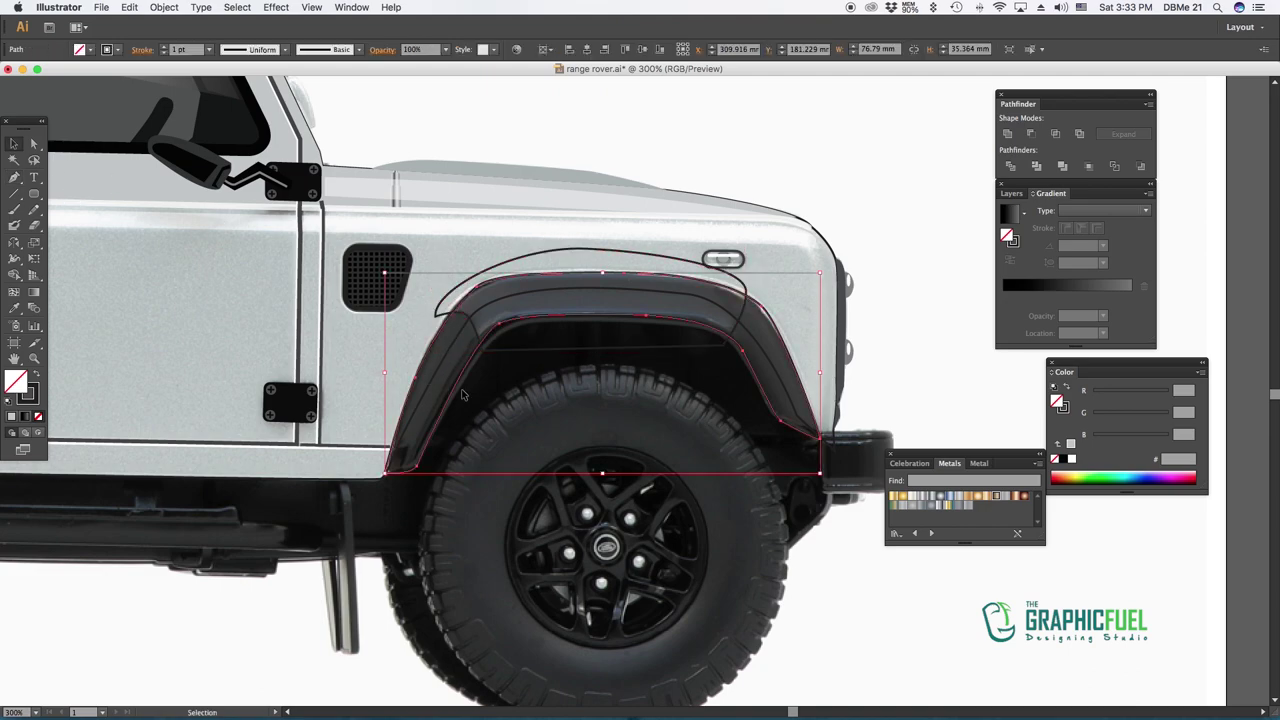
left_click(458, 104)
Draw a curved white highlight along the rear fender top at 30% opacity
scroll(316, 291, "left", 10)
left_click(228, 325)
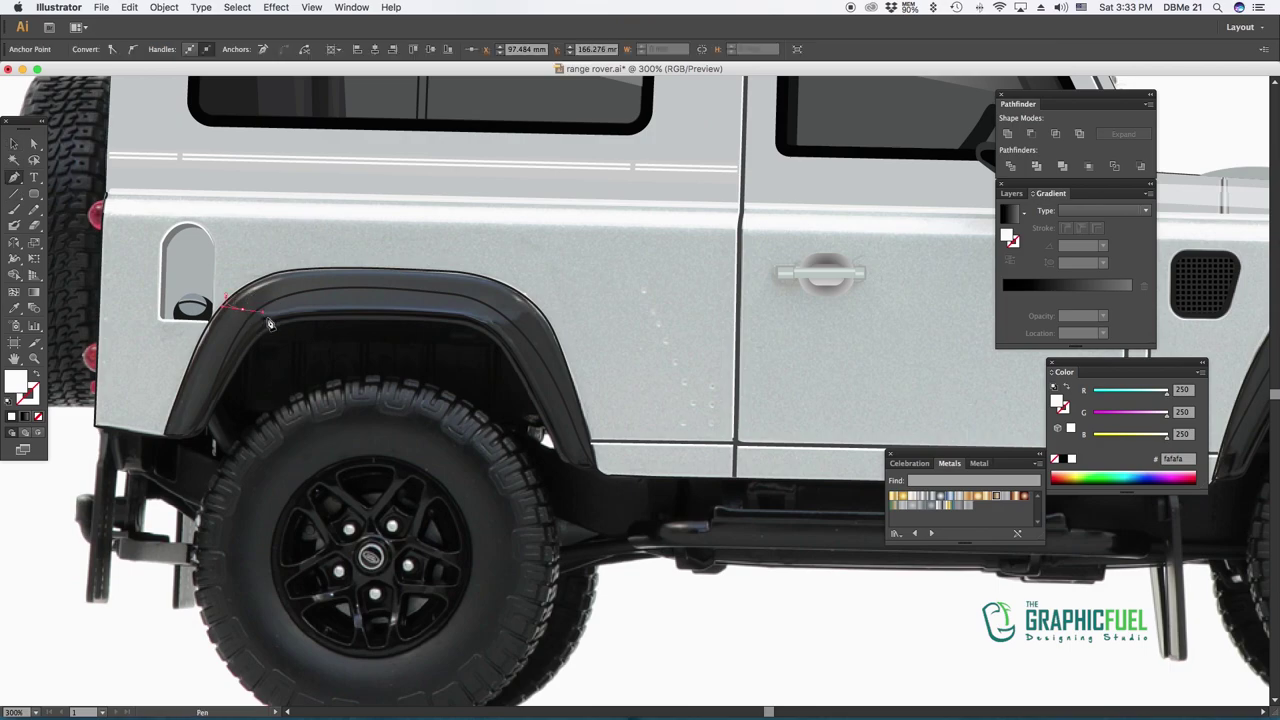
left_click(506, 327)
left_click_drag(530, 298, 556, 330)
left_click_drag(226, 294, 232, 250)
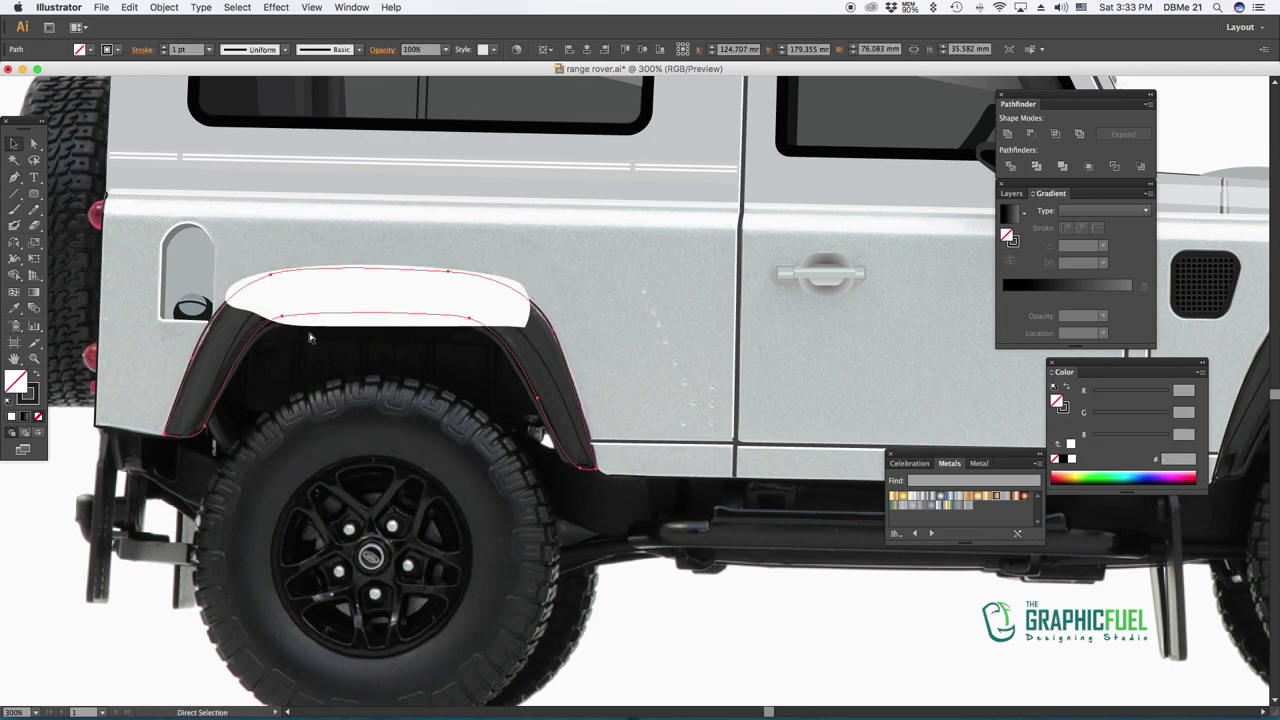
key("3")
Expand the thin fender curve and the fender highlight into white filled shapes
left_click_drag(1234, 301, 764, 336)
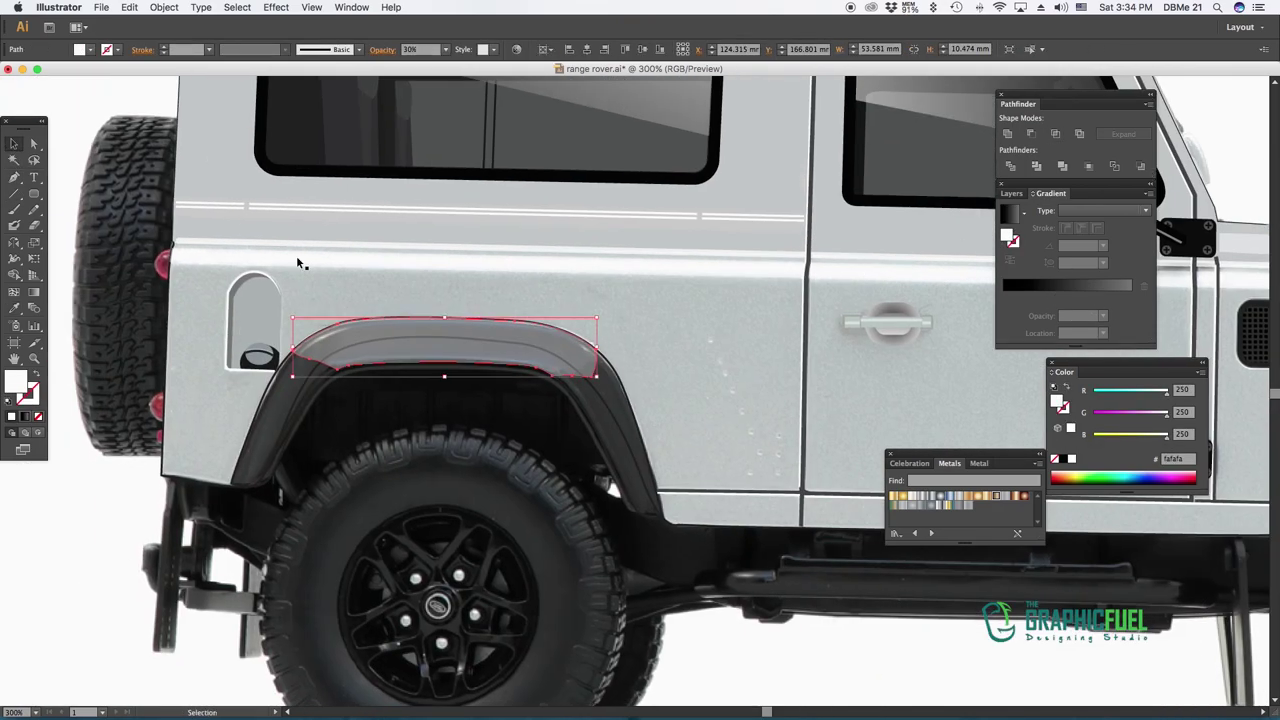
left_click(12, 144)
left_click(327, 340)
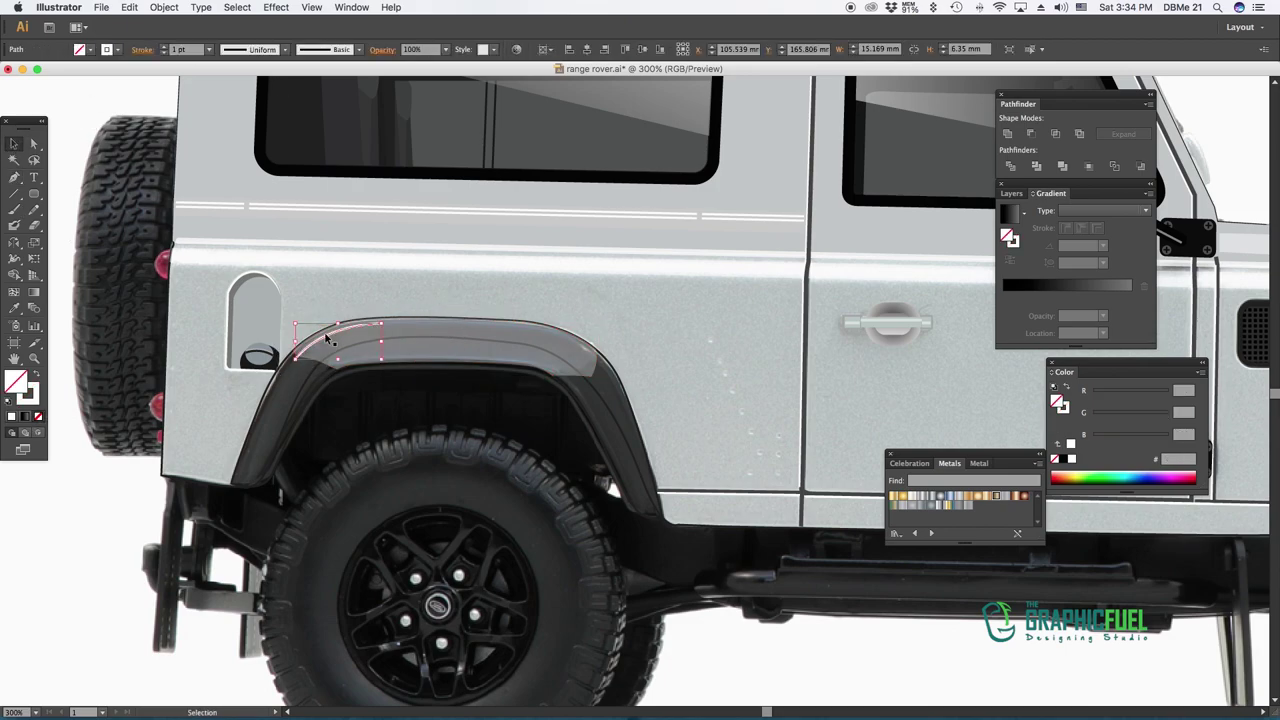
left_click(164, 7)
left_click(214, 149)
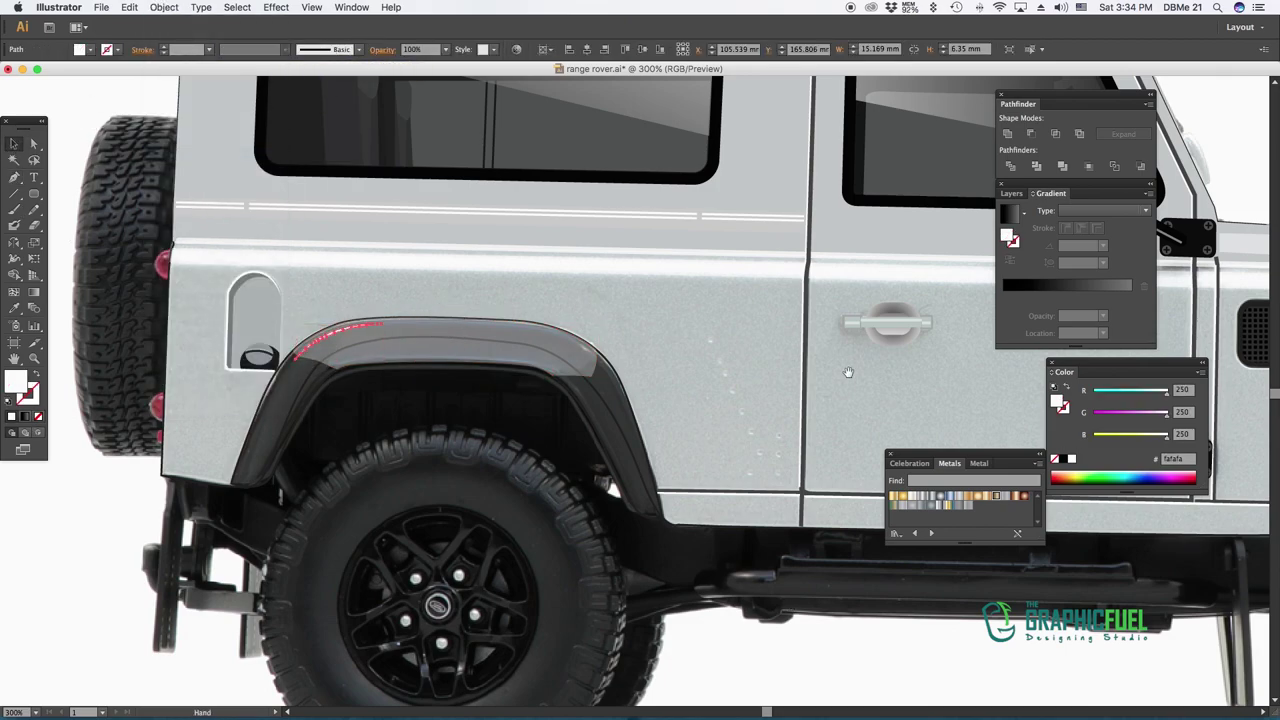
left_click_drag(650, 341, 570, 330)
left_click(444, 316)
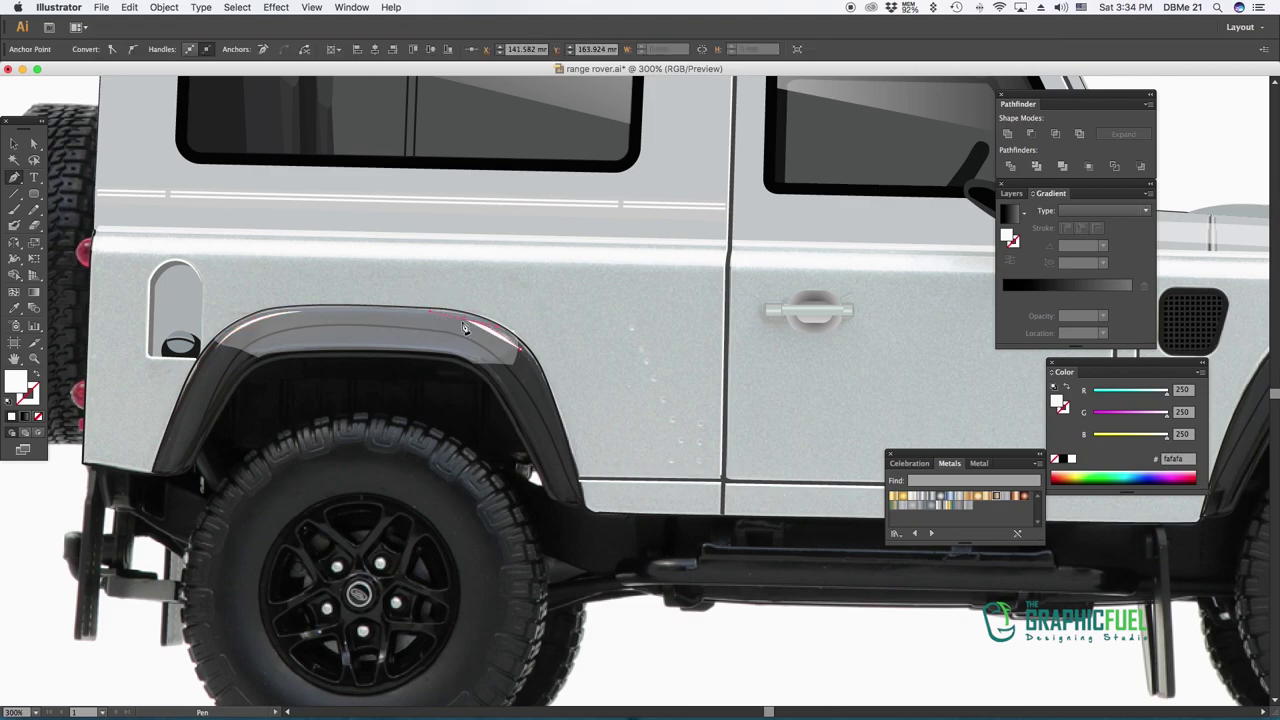
left_click(164, 7)
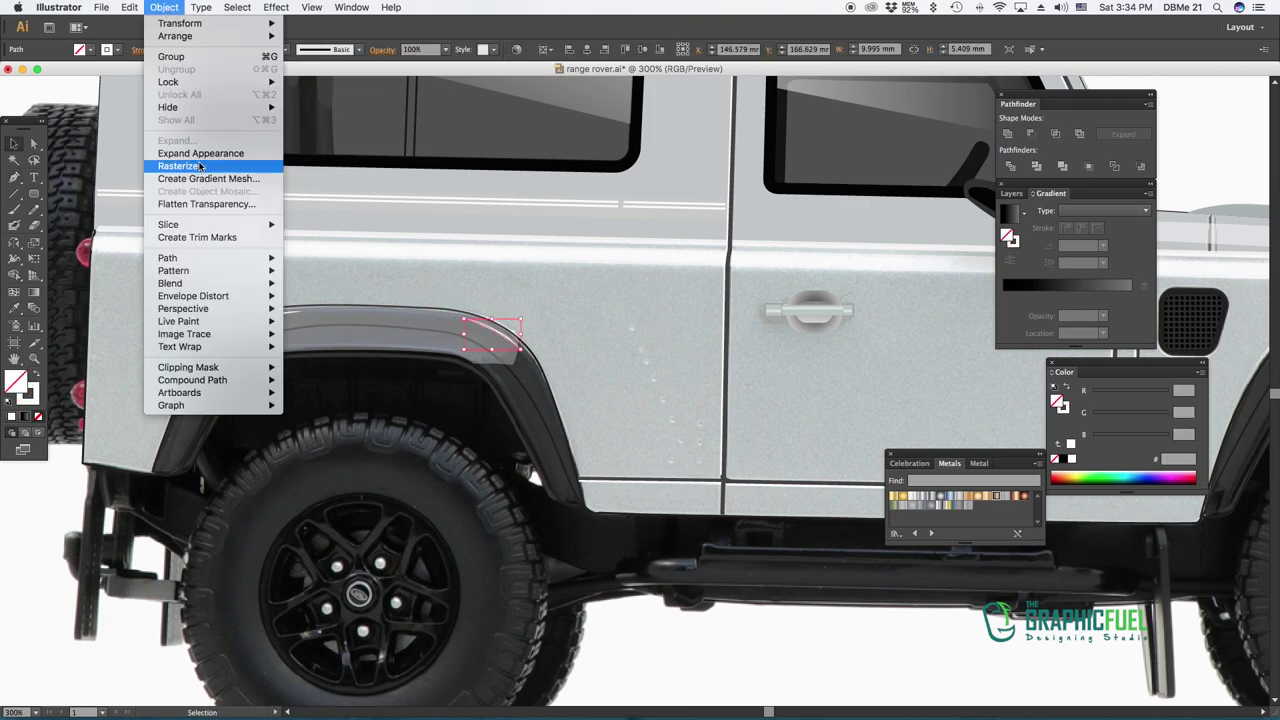
left_click(214, 165)
Swap the rear fender's fill and stroke and fill it dark grey
scroll(632, 377, "down", 2)
left_click(147, 368)
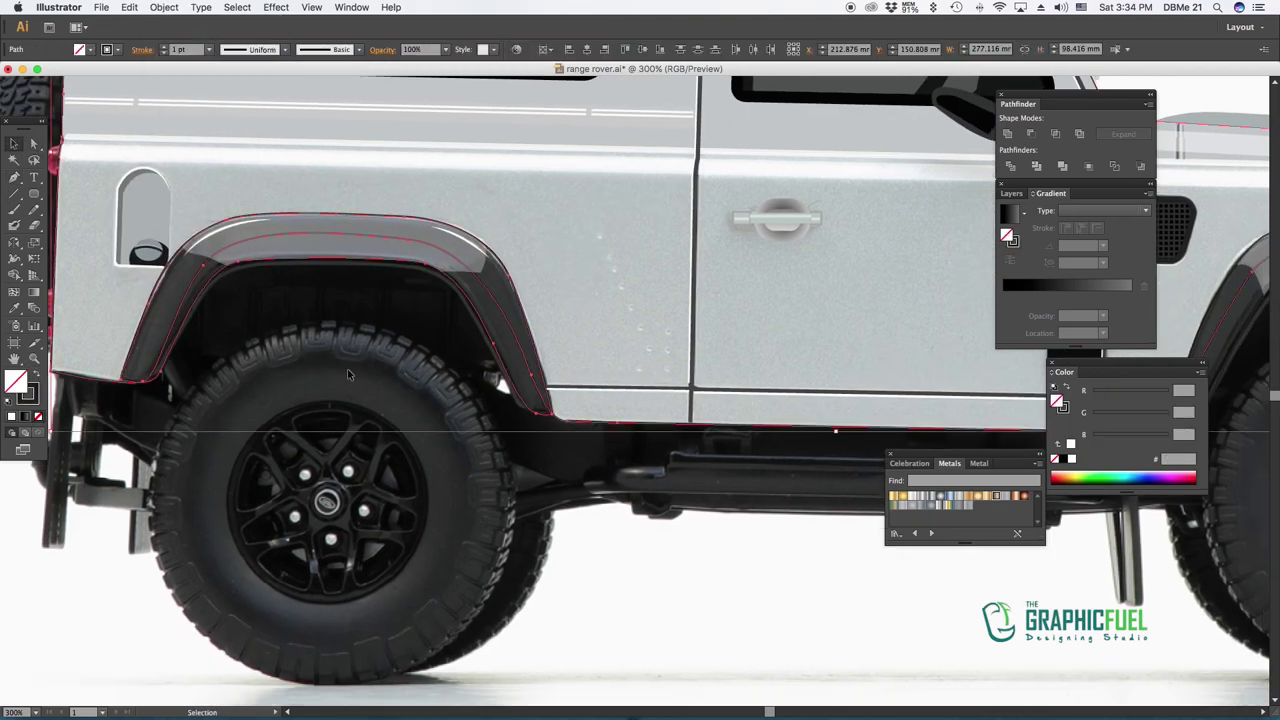
key("shift+x")
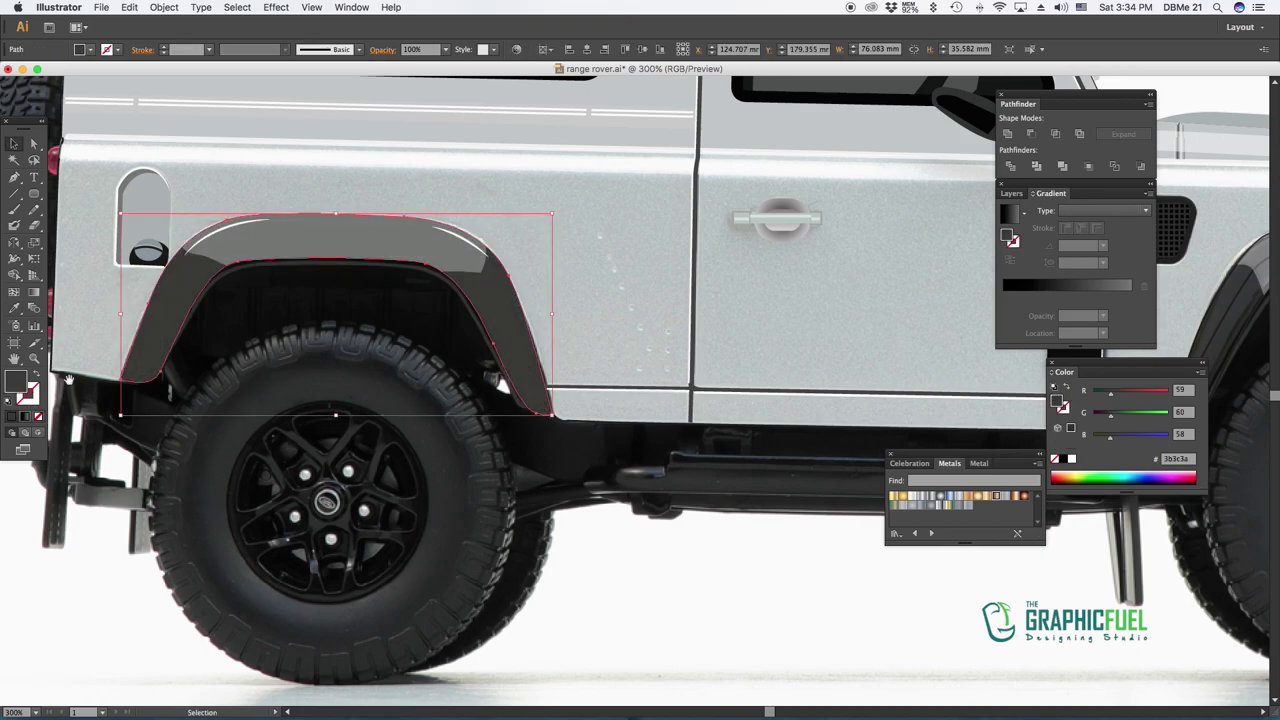
double_click(16, 380)
left_click(847, 397)
scroll(640, 400, "right", 5)
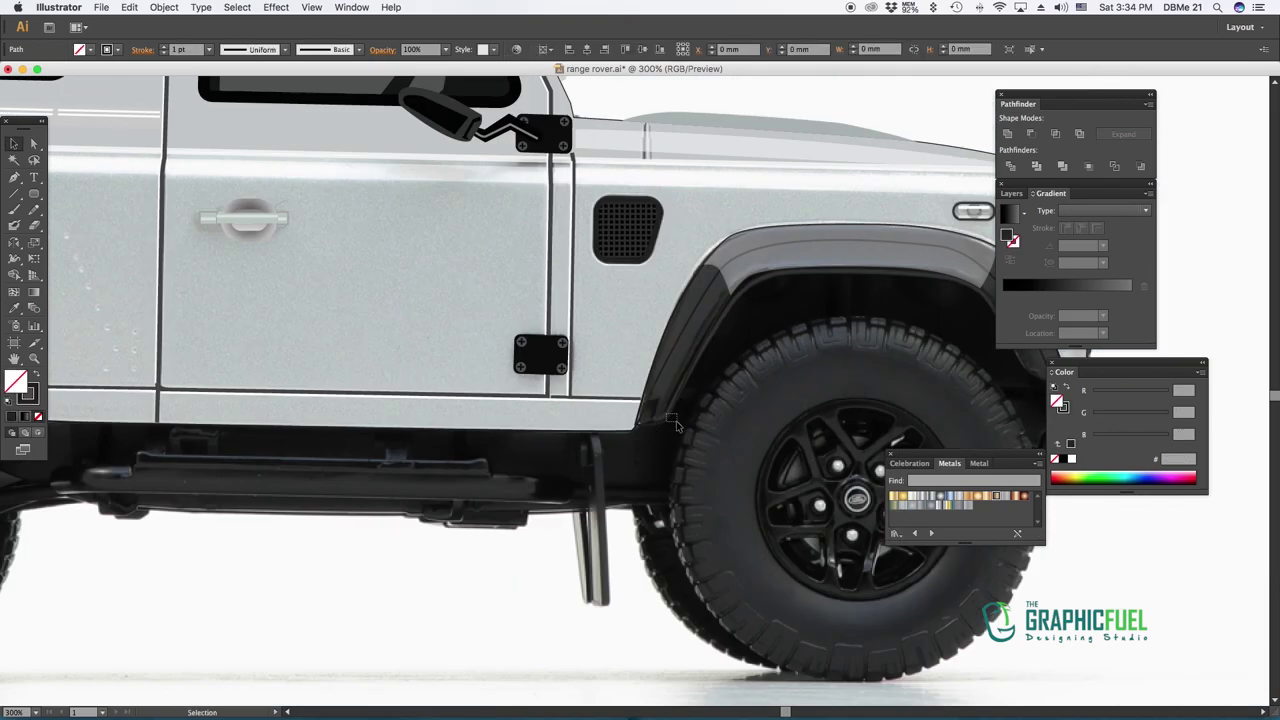
scroll(640, 400, "right", 3)
key("i")
left_click(14, 145)
scroll(640, 400, "left", 5)
left_click(391, 346)
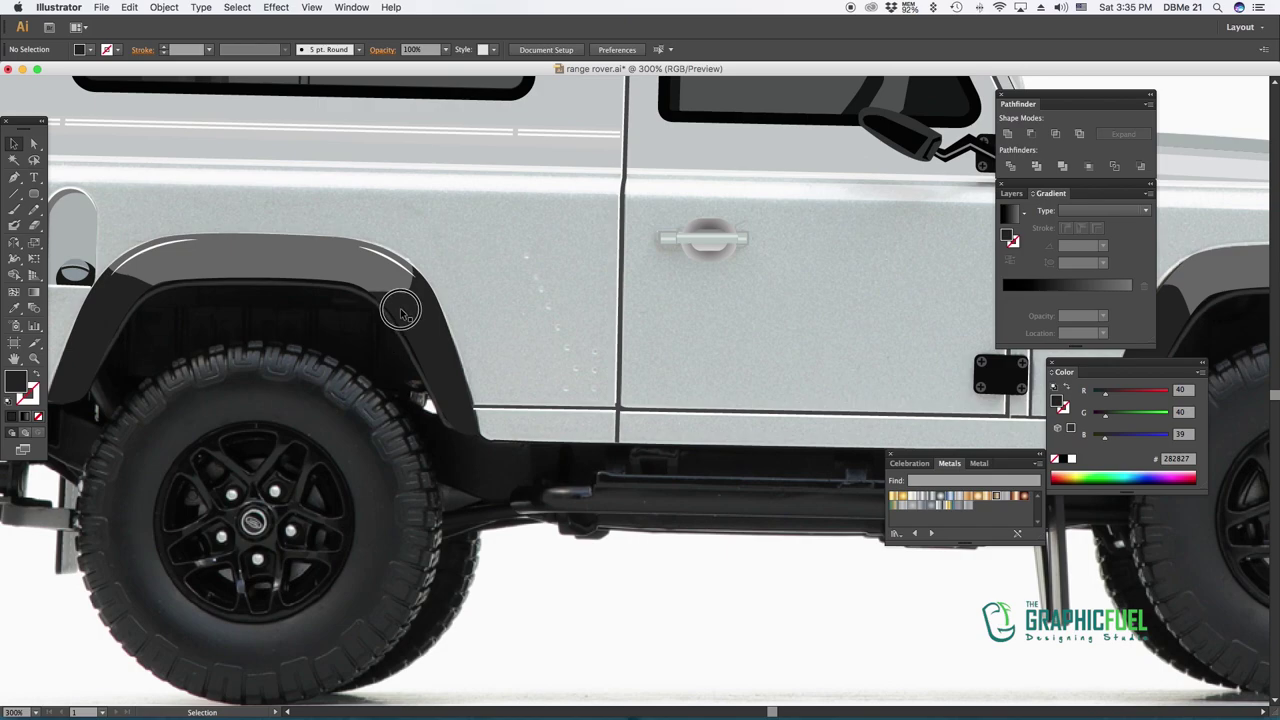
Give the rear arch stroke a tapered width profile and expand it into a filled shape
left_click(400, 313)
key("a")
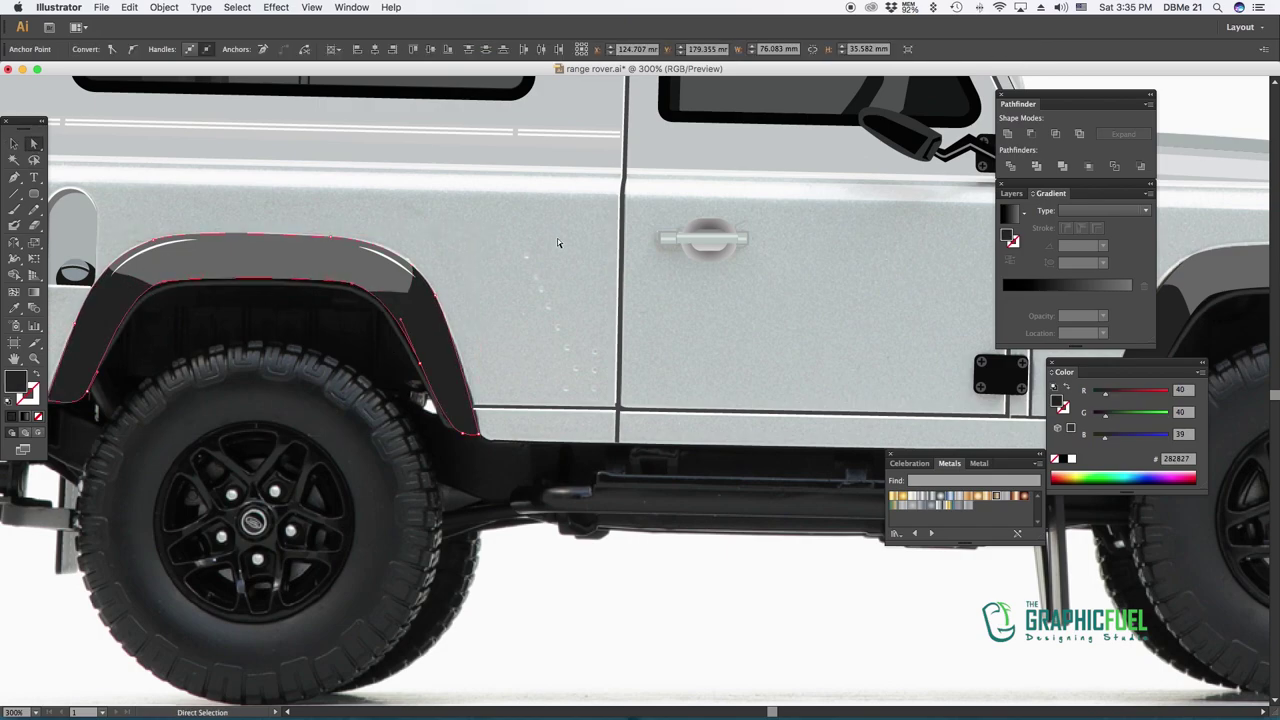
key("v")
left_click(250, 330)
left_click(270, 49)
left_click(258, 80)
left_click(201, 7)
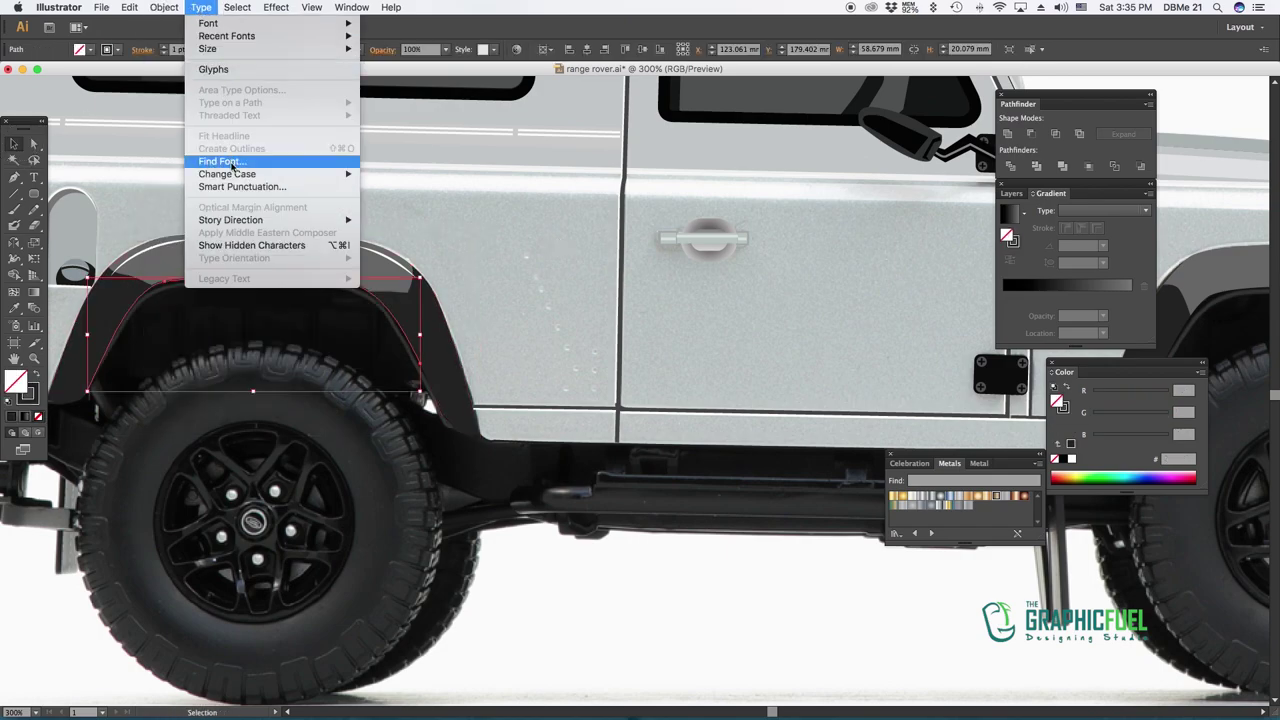
left_click(440, 289)
left_click(550, 329)
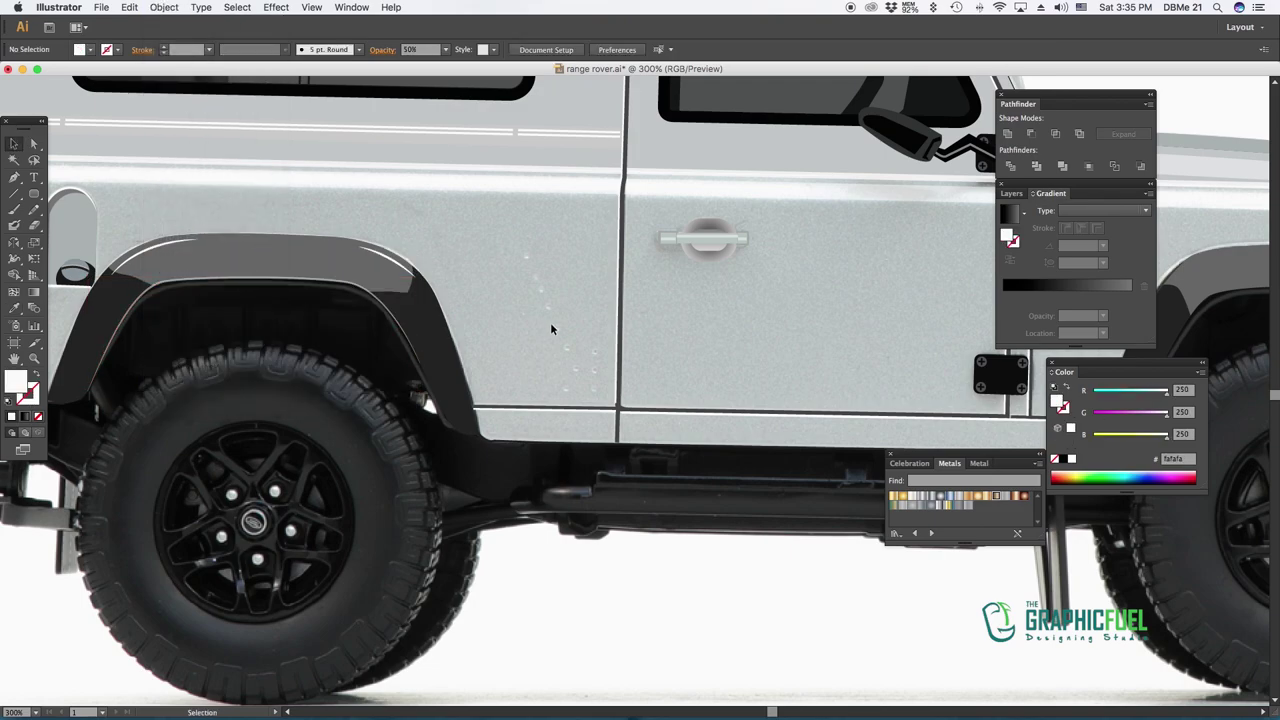
left_click_drag(550, 329, 55, 155)
Expand the front inner wheel-well path into a solid shading shape
key("v")
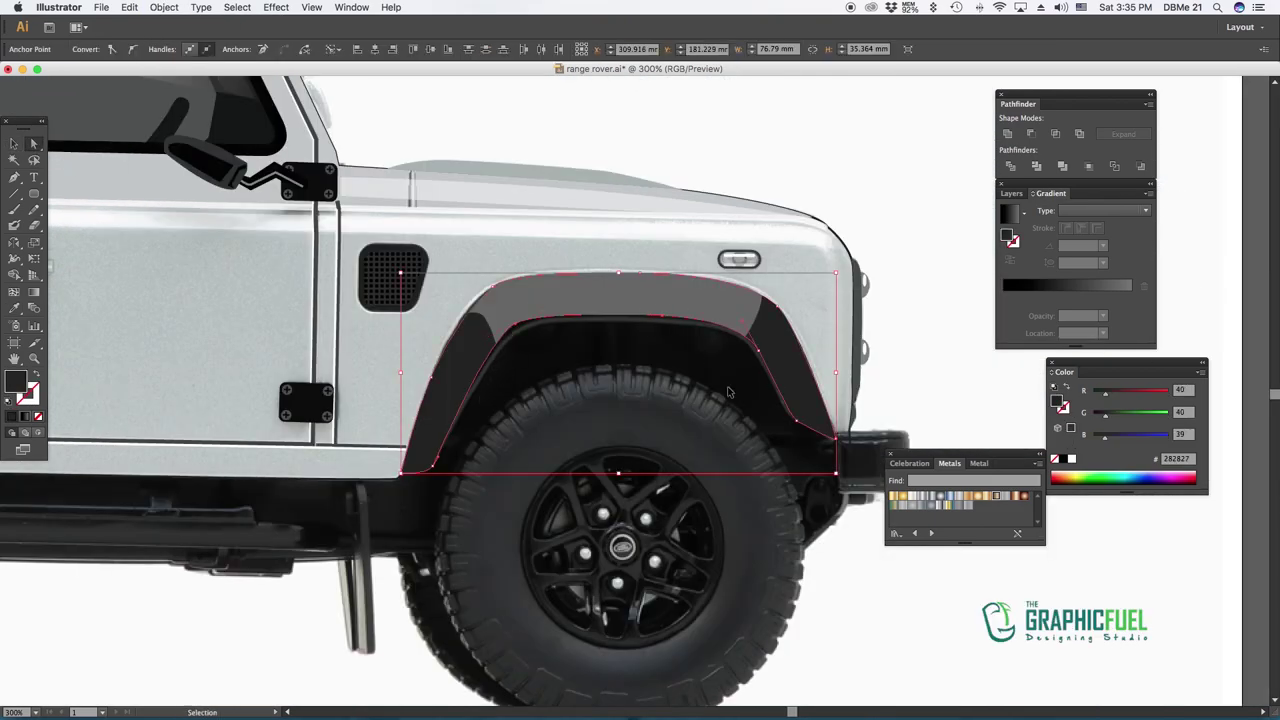
left_click(492, 363)
left_click(180, 8)
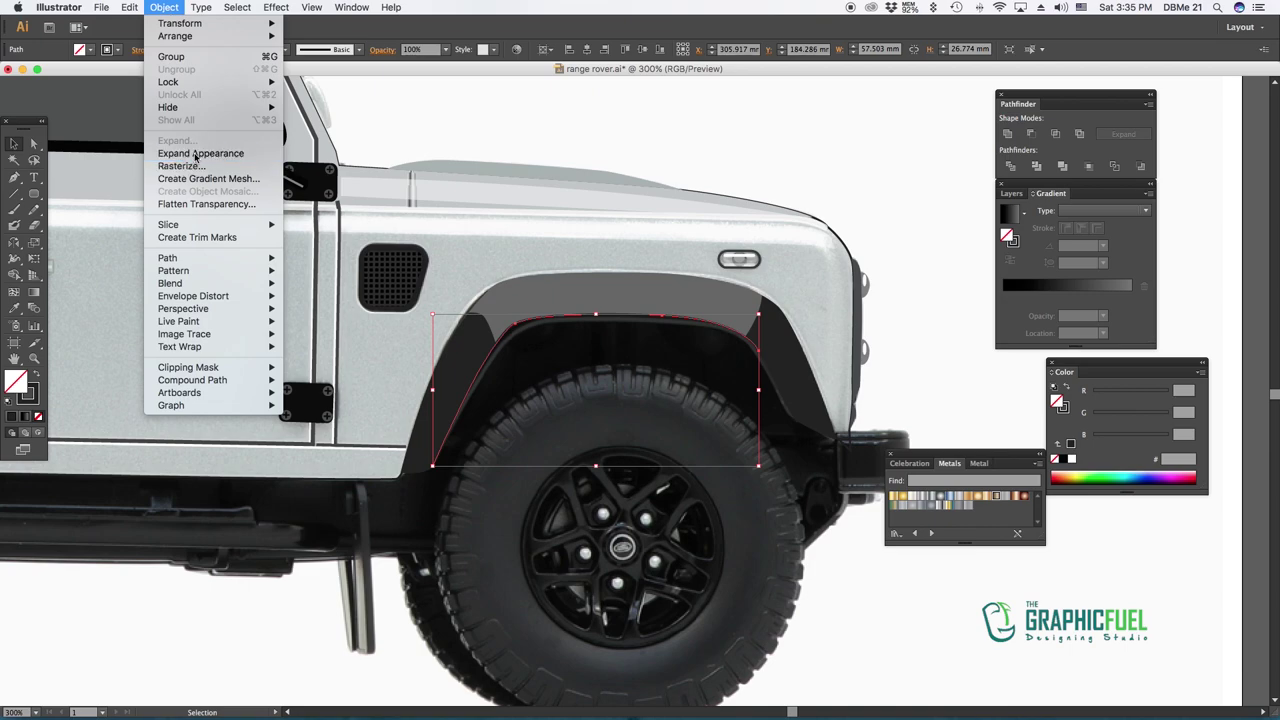
left_click(160, 215)
key("super+shift+a")
key("super+minus")
left_click_drag(443, 376, 576, 322)
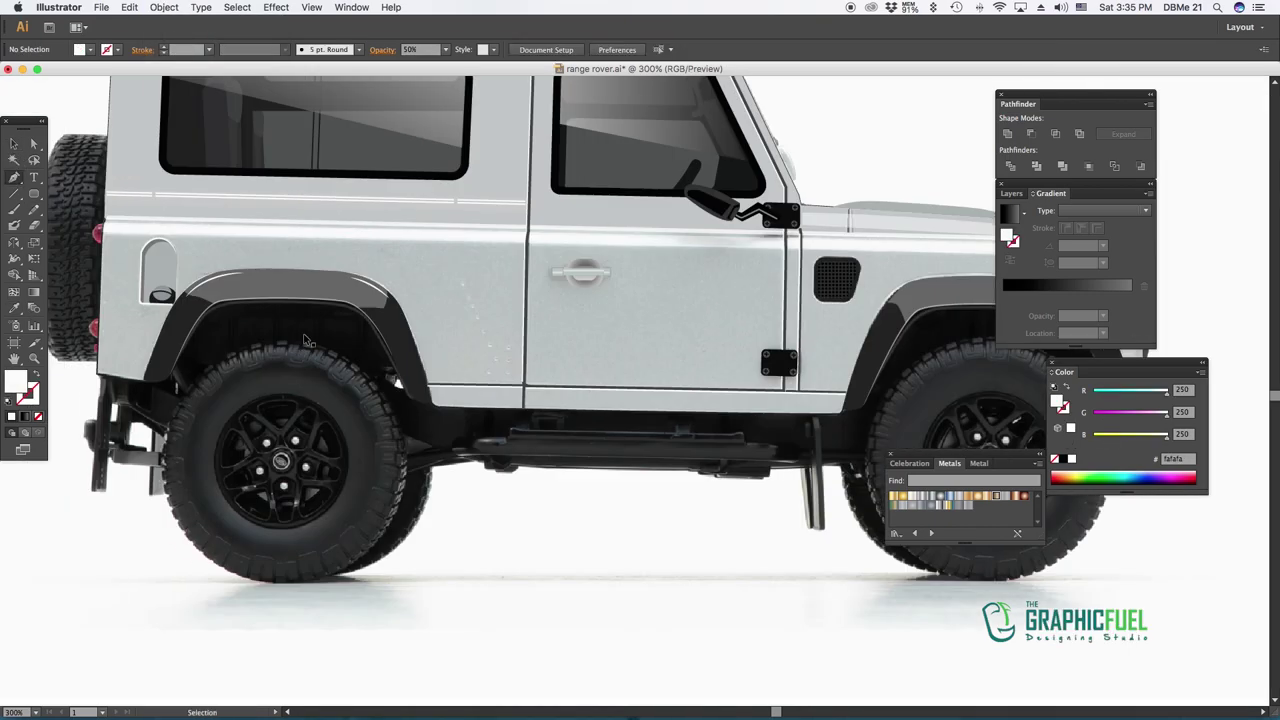
key("super+plus")
key("p")
key("super+plus")
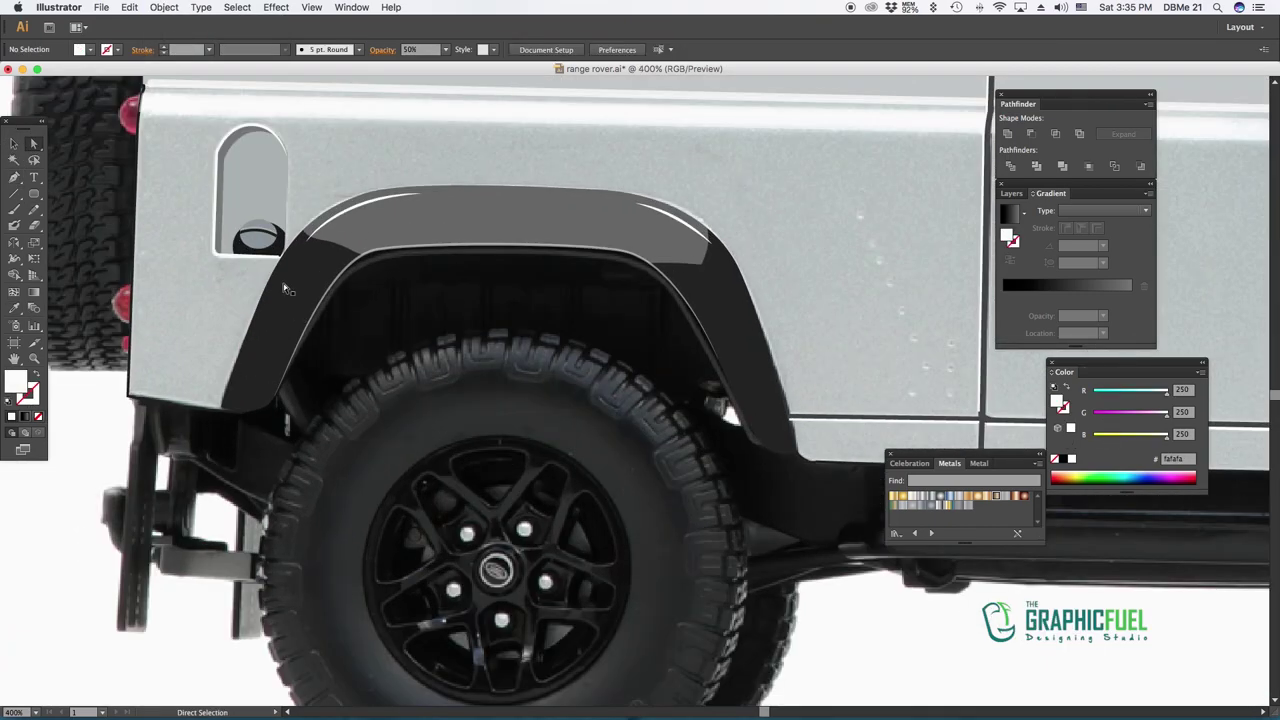
Shrink the rear arch shading shape slightly and give it a darker sampled fill
key("v")
left_click(720, 330)
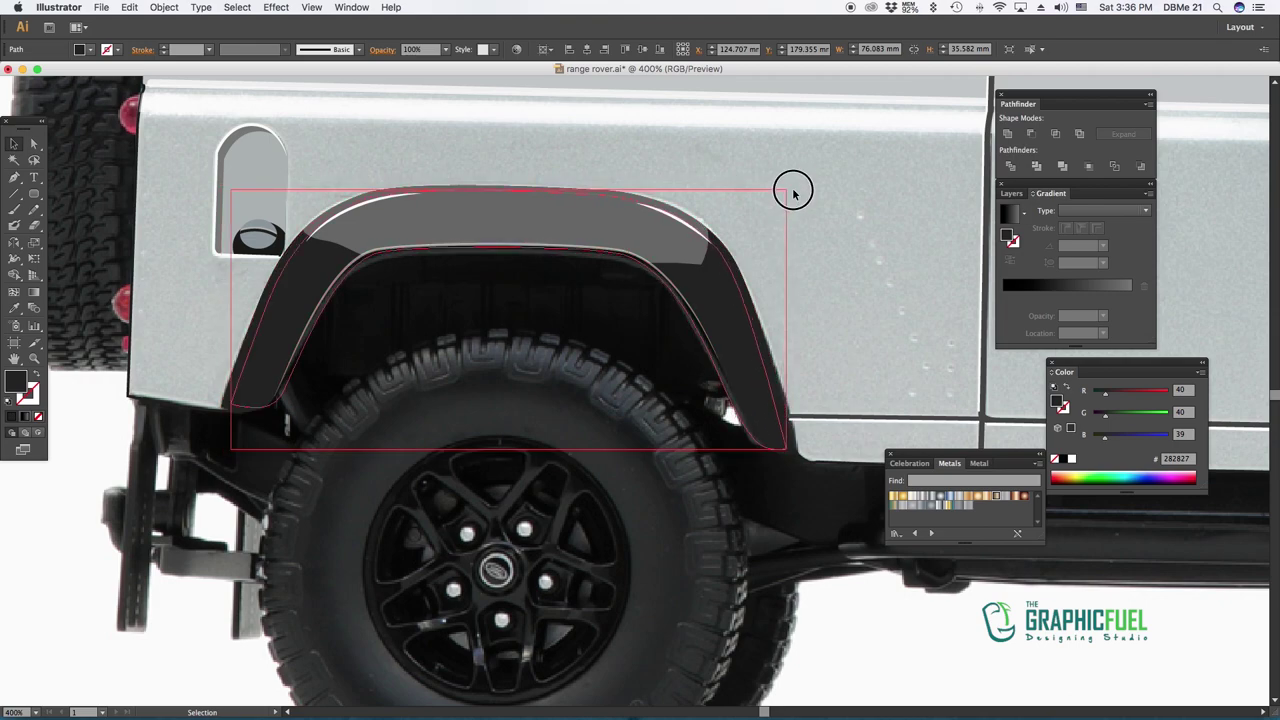
left_click_drag(792, 193, 794, 200)
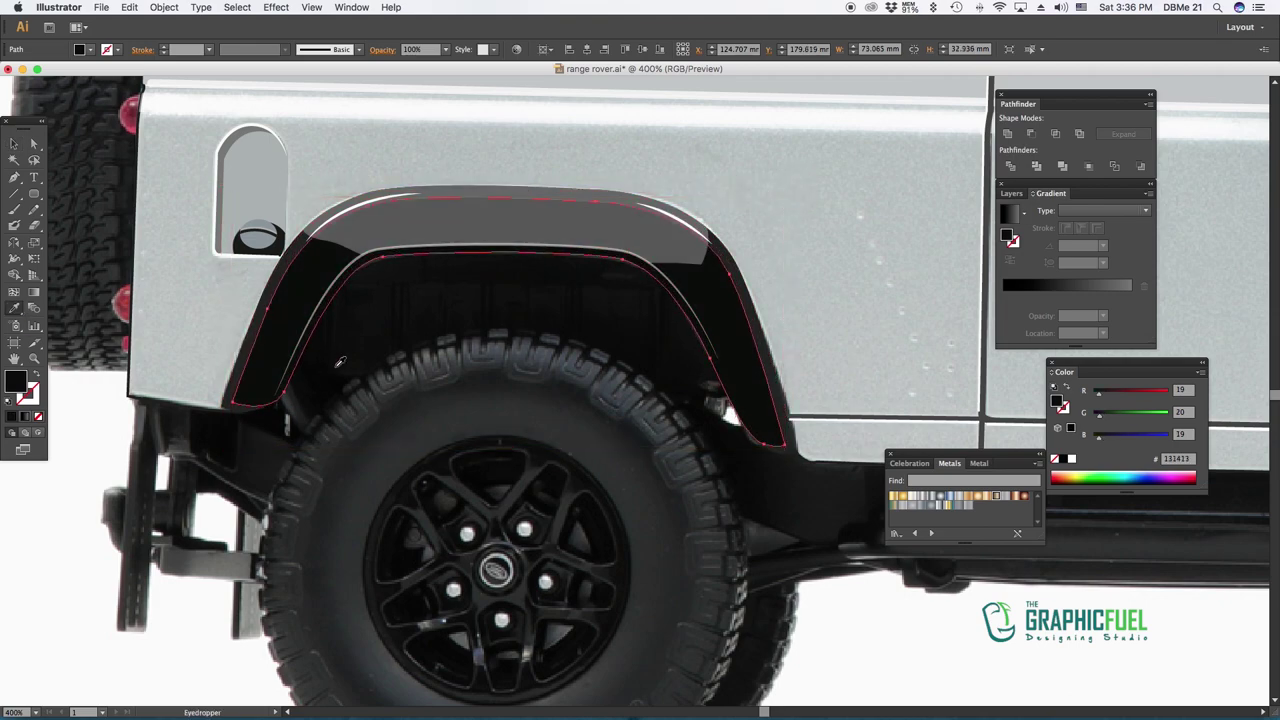
key("a")
left_click(575, 277)
left_click_drag(785, 197, 776, 206)
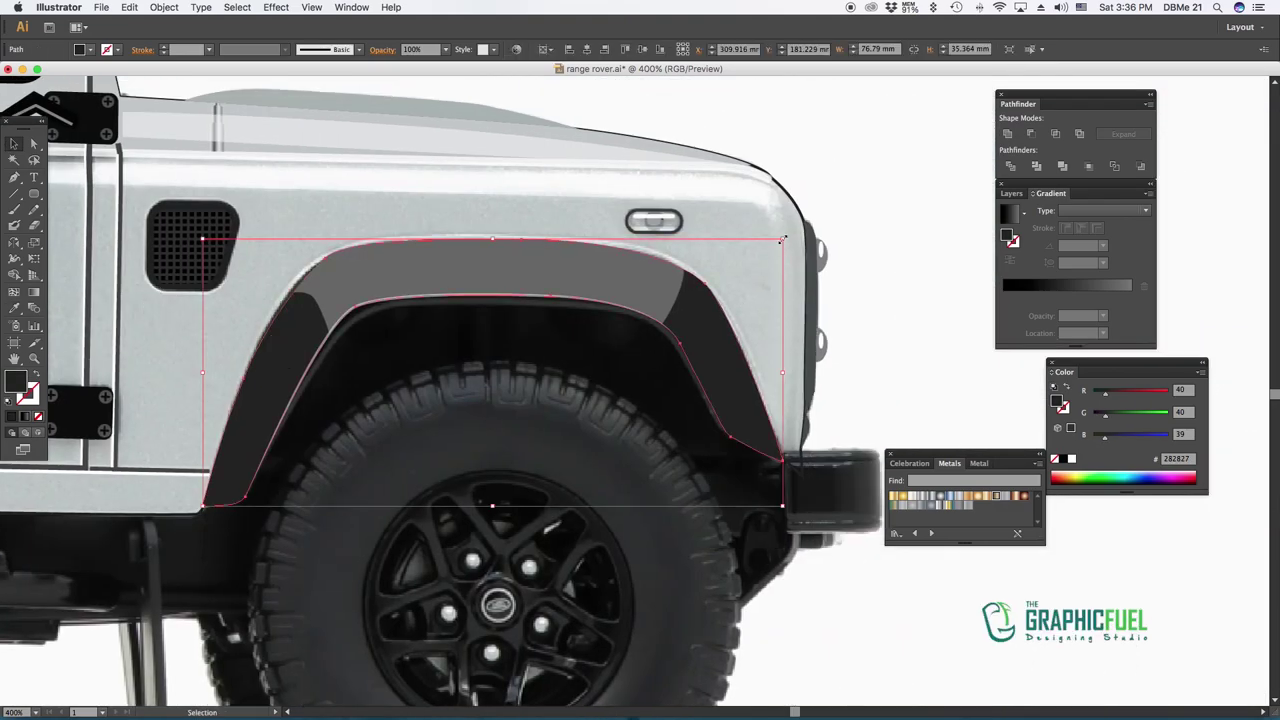
Shrink the front arch shading shape and eyedrop the darker tone into it
left_click_drag(783, 240, 760, 262)
key("a")
key("v")
key("i")
left_click(240, 420)
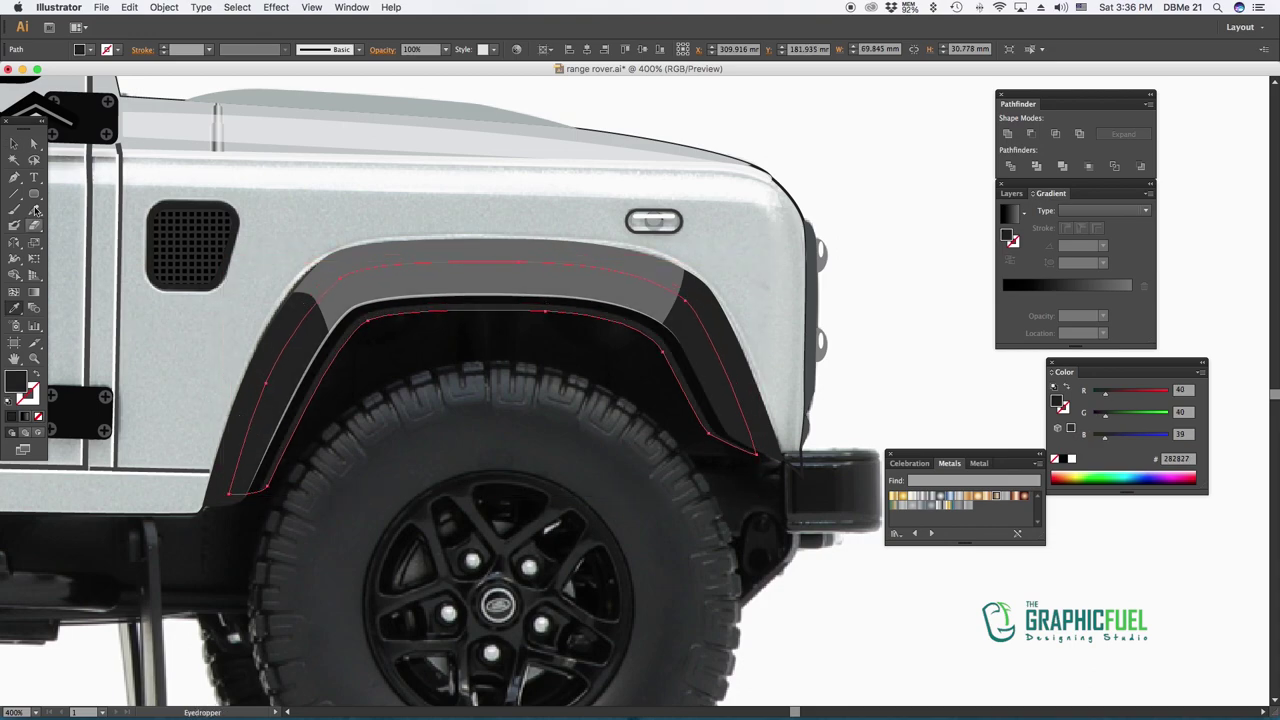
key("v")
left_click(446, 262)
Copy the rear flare's white highlight line for reuse on the front flare
key("super+minus")
key("super+minus")
left_click(228, 296)
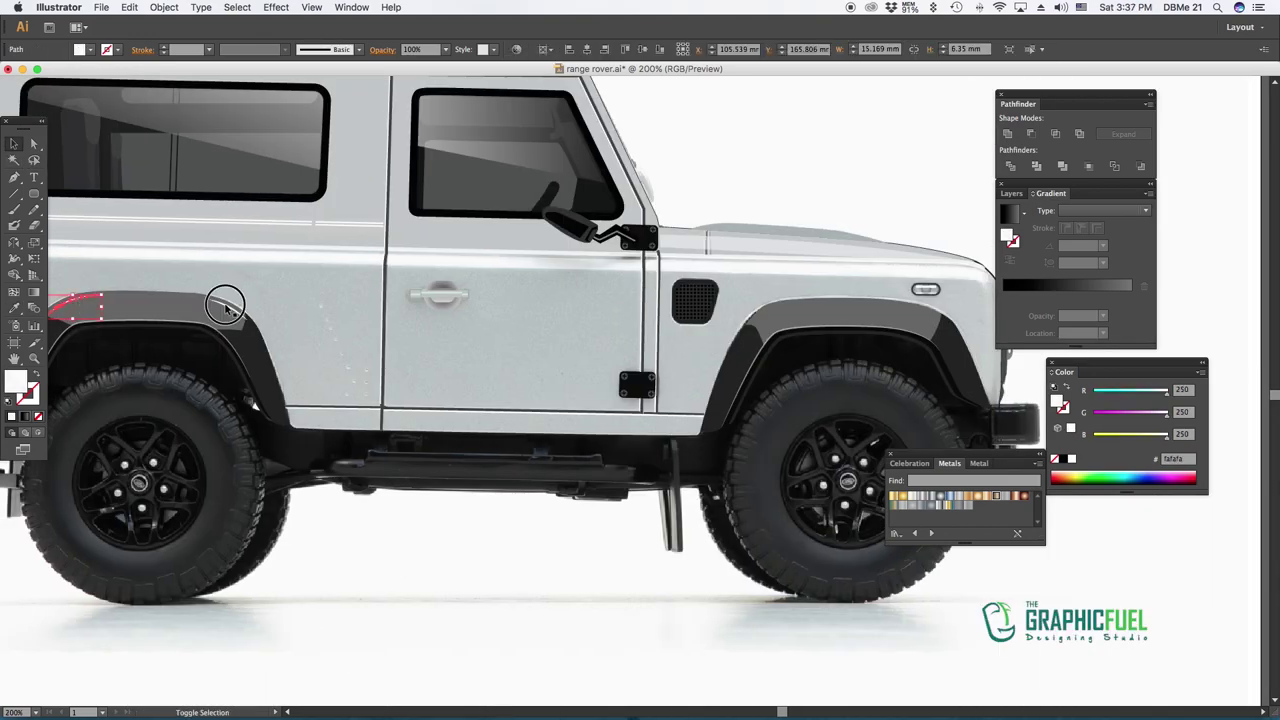
key("super+c")
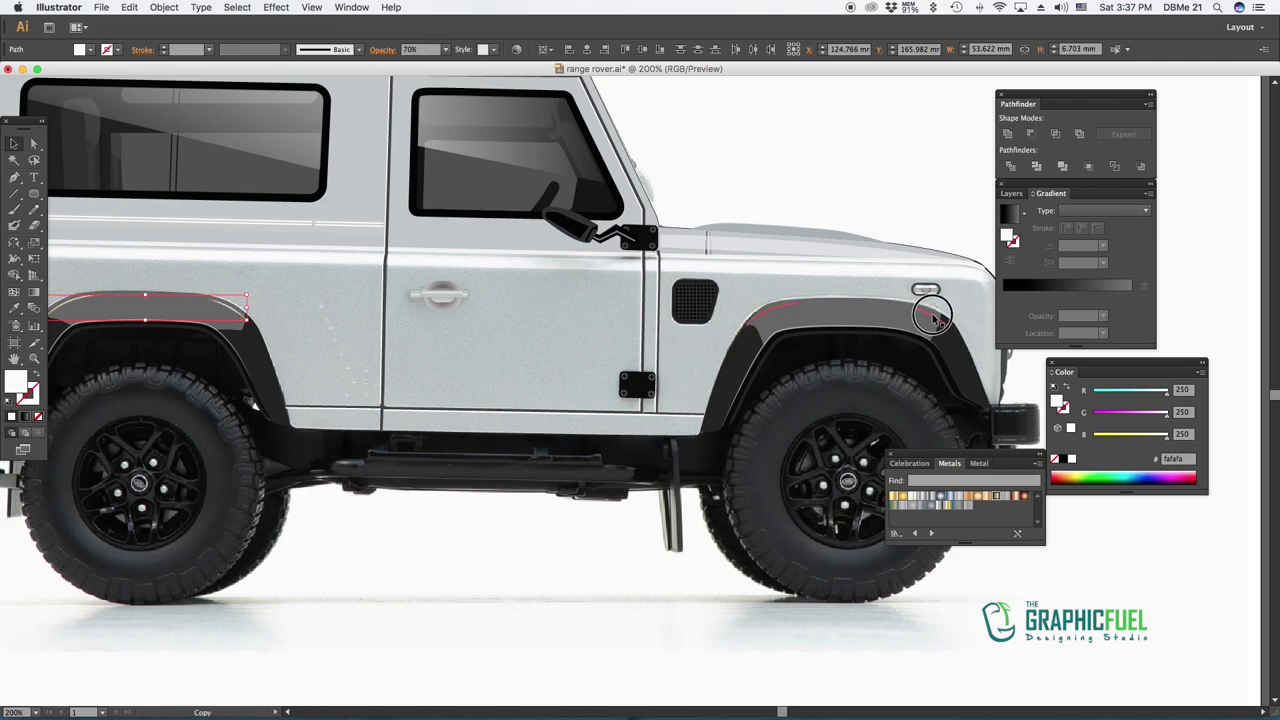
left_click_drag(701, 335, 376, 287)
left_click(604, 250)
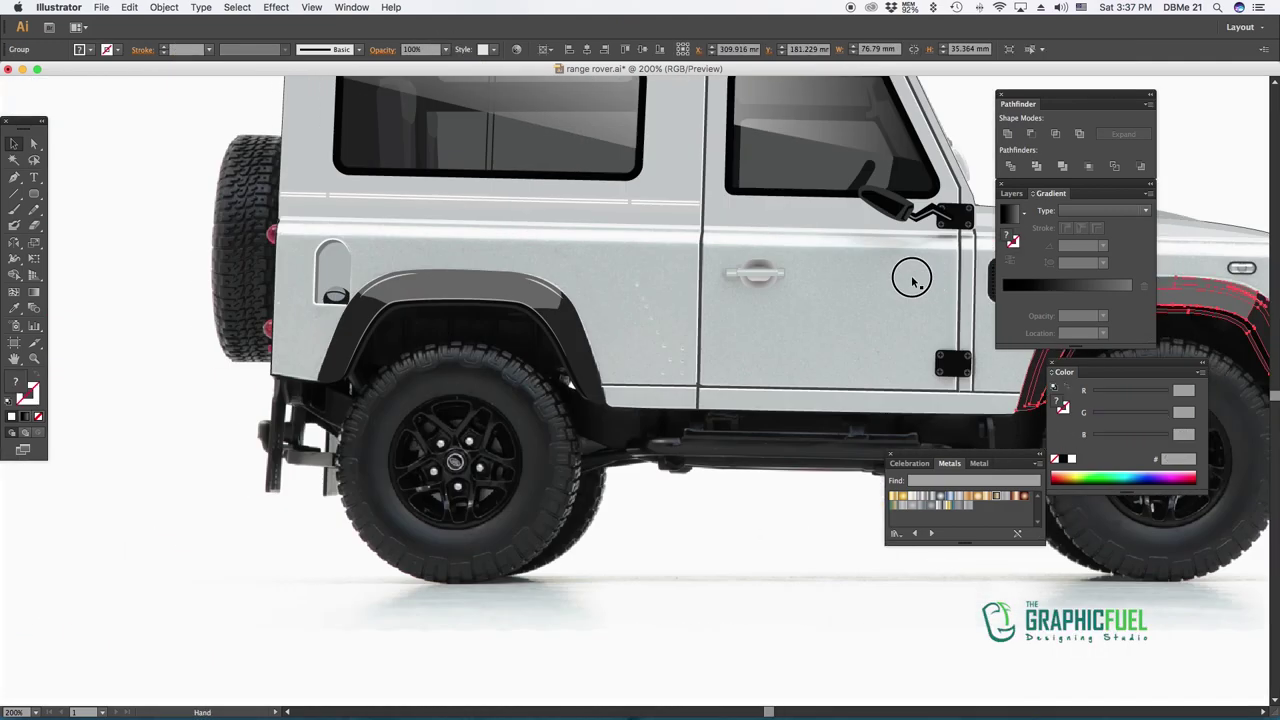
scroll(550, 271, "left", 10)
left_click(550, 271)
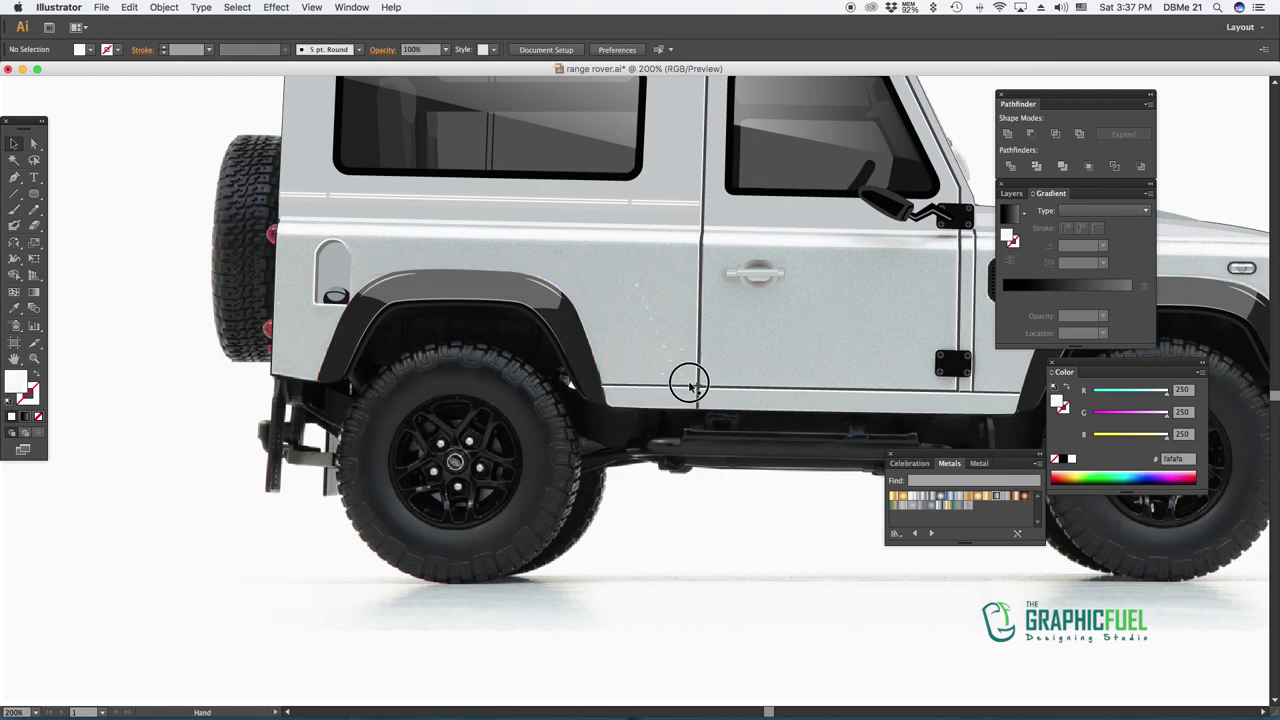
scroll(686, 380, "right", 5)
Trace the car's underside outline with the Pen and swap its fill and stroke
key("p")
left_click(418, 403)
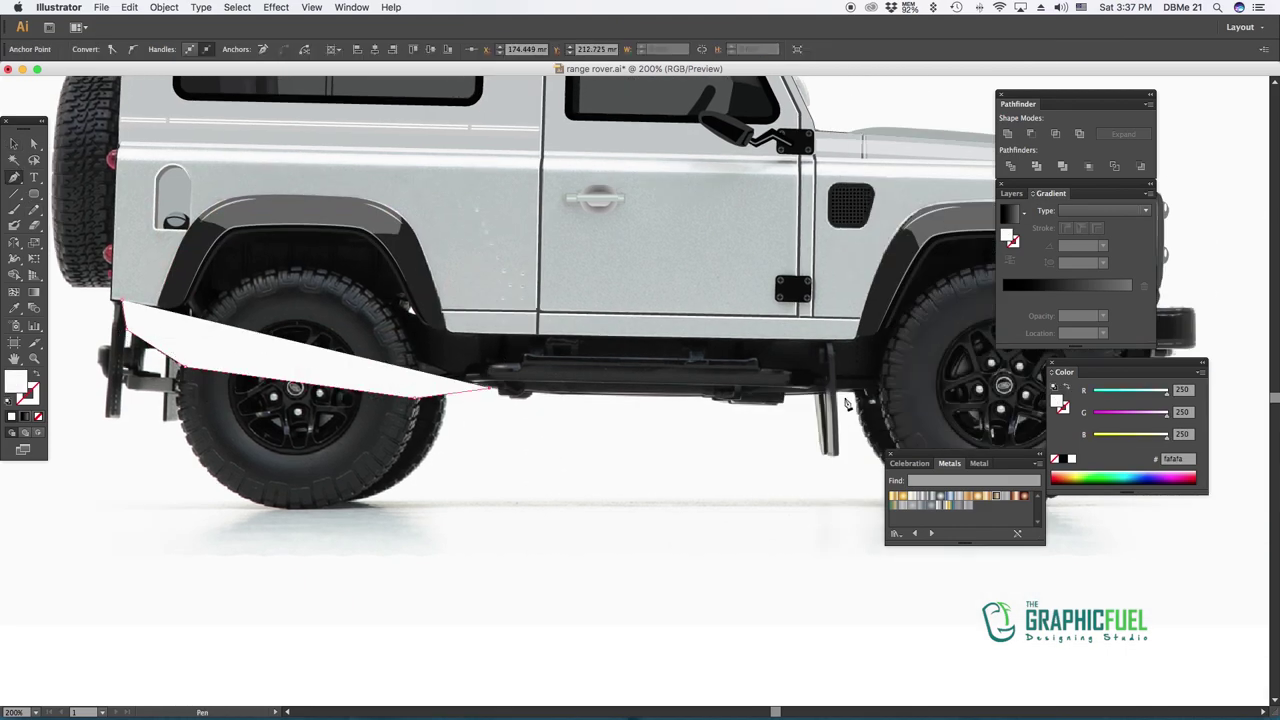
scroll(586, 386, "right", 10)
left_click(505, 420)
left_click(532, 345)
scroll(212, 246, "left", 8)
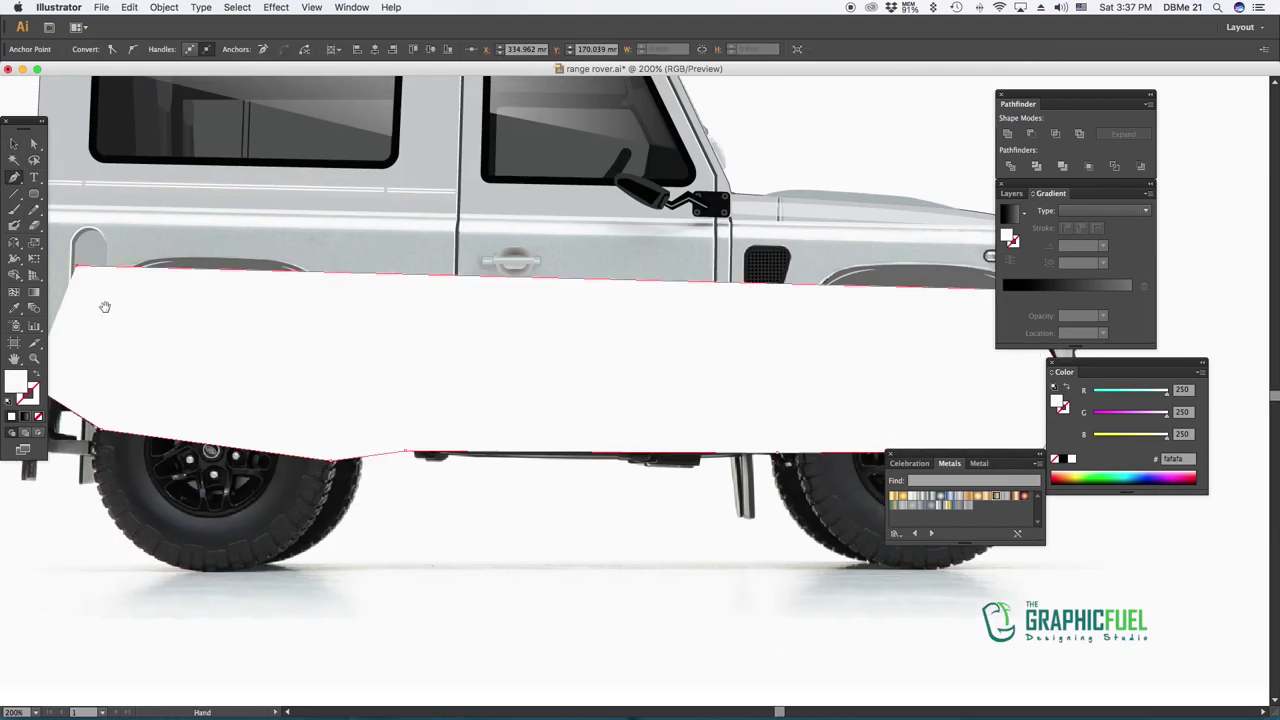
key("shift+x")
Draw the running board outline as a rounded rectangle
key("v")
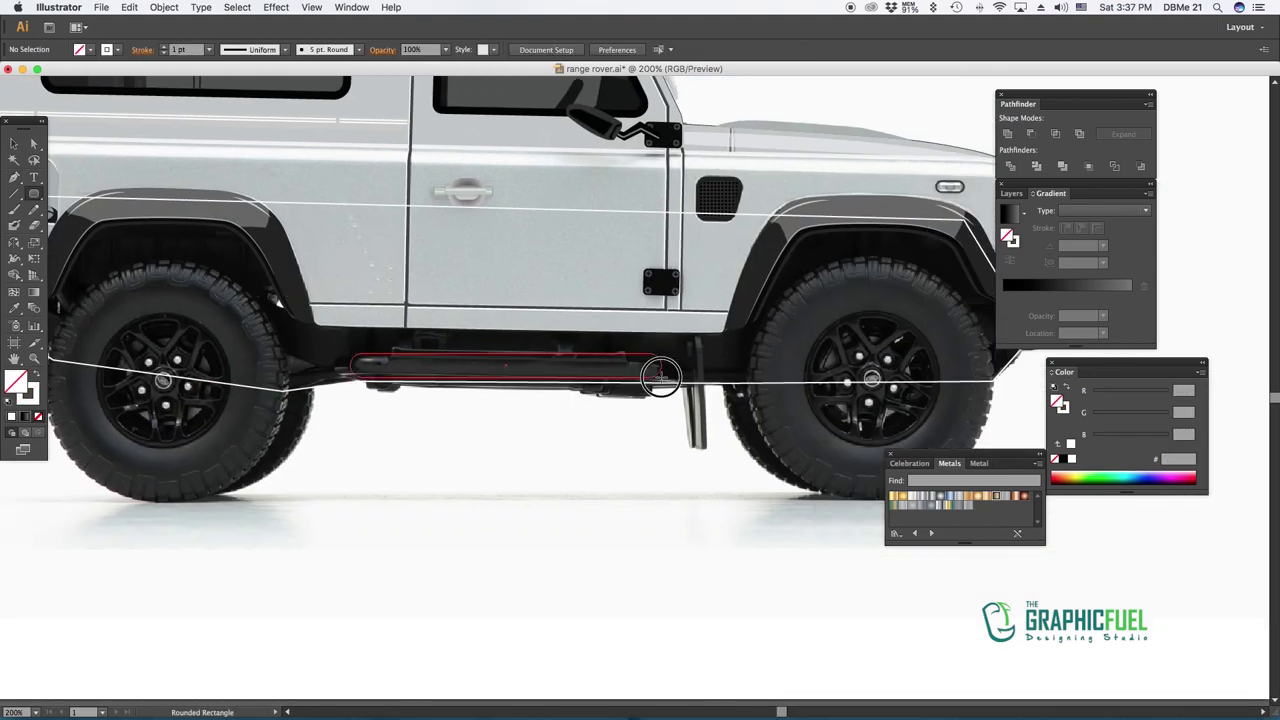
left_click_drag(660, 376, 667, 376)
key("a")
Pen the step post below the front door and fill it dark grey #282827
key("shift+x")
left_click(459, 388)
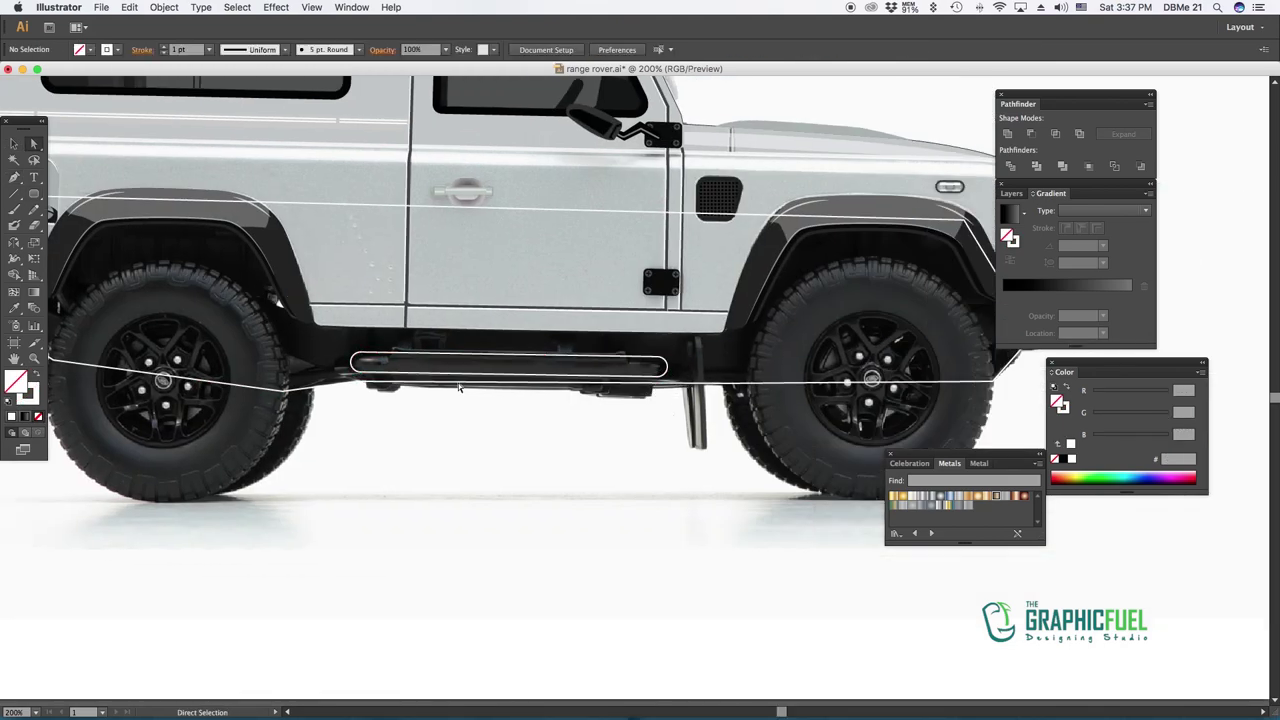
left_click(693, 338)
left_click(703, 450)
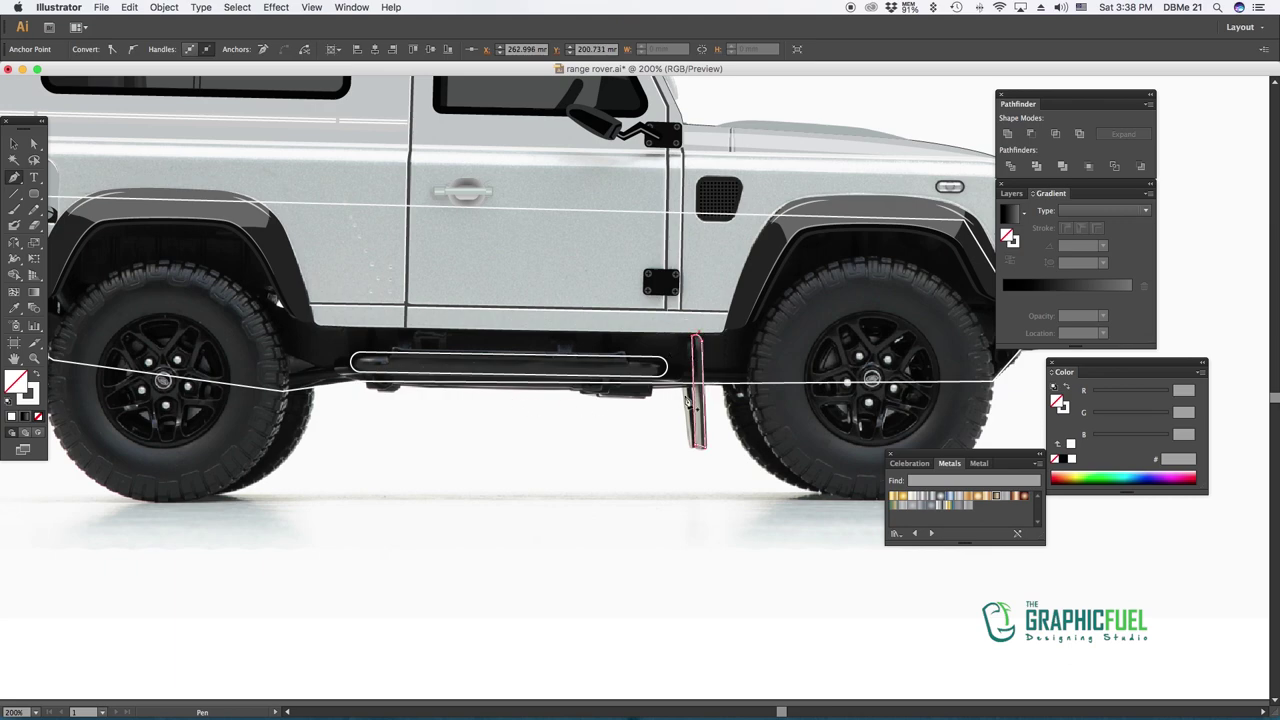
left_click(694, 444)
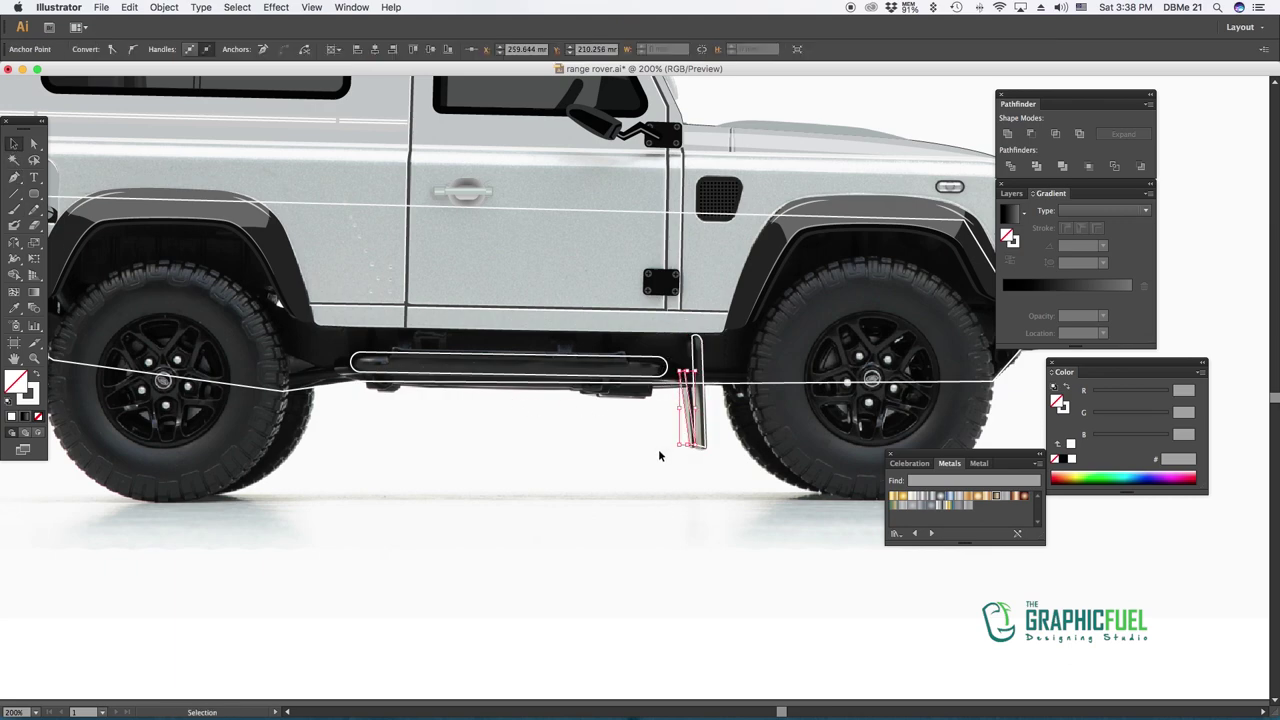
key("i")
left_click(735, 420)
key("ctrl+equal")
key("ctrl+equal")
key("ctrl+equal")
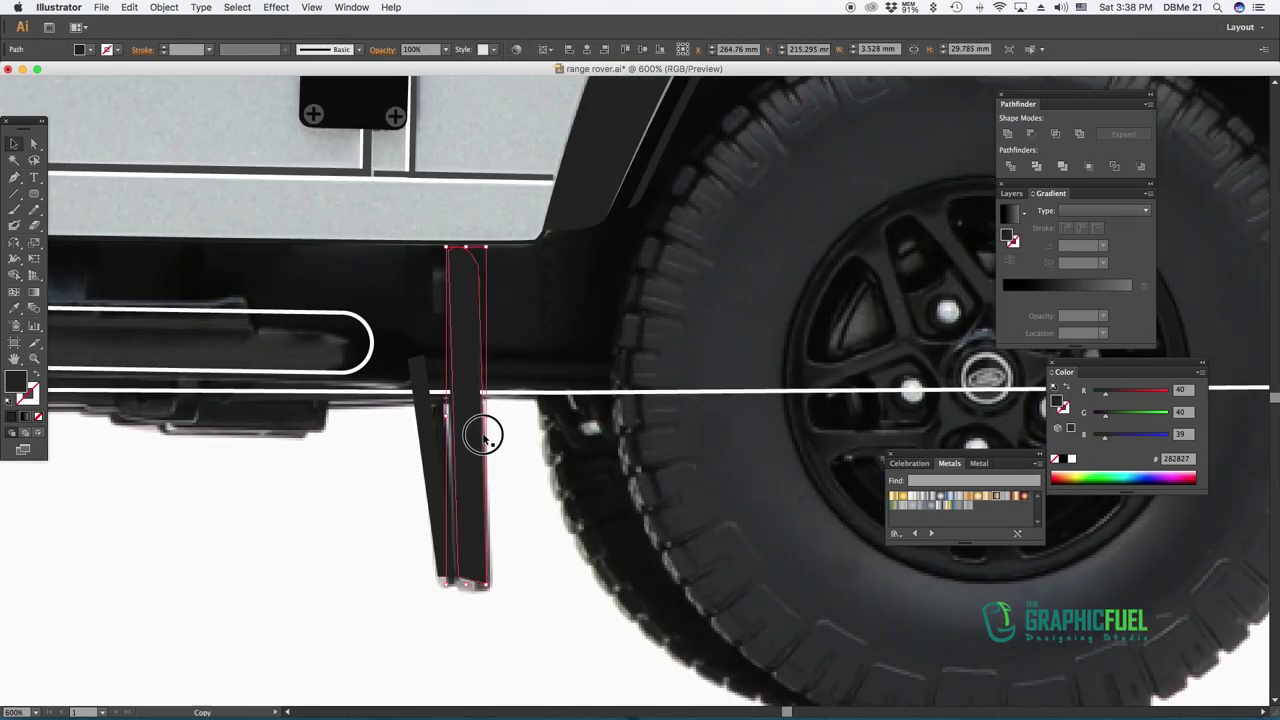
key("a")
left_click(487, 262)
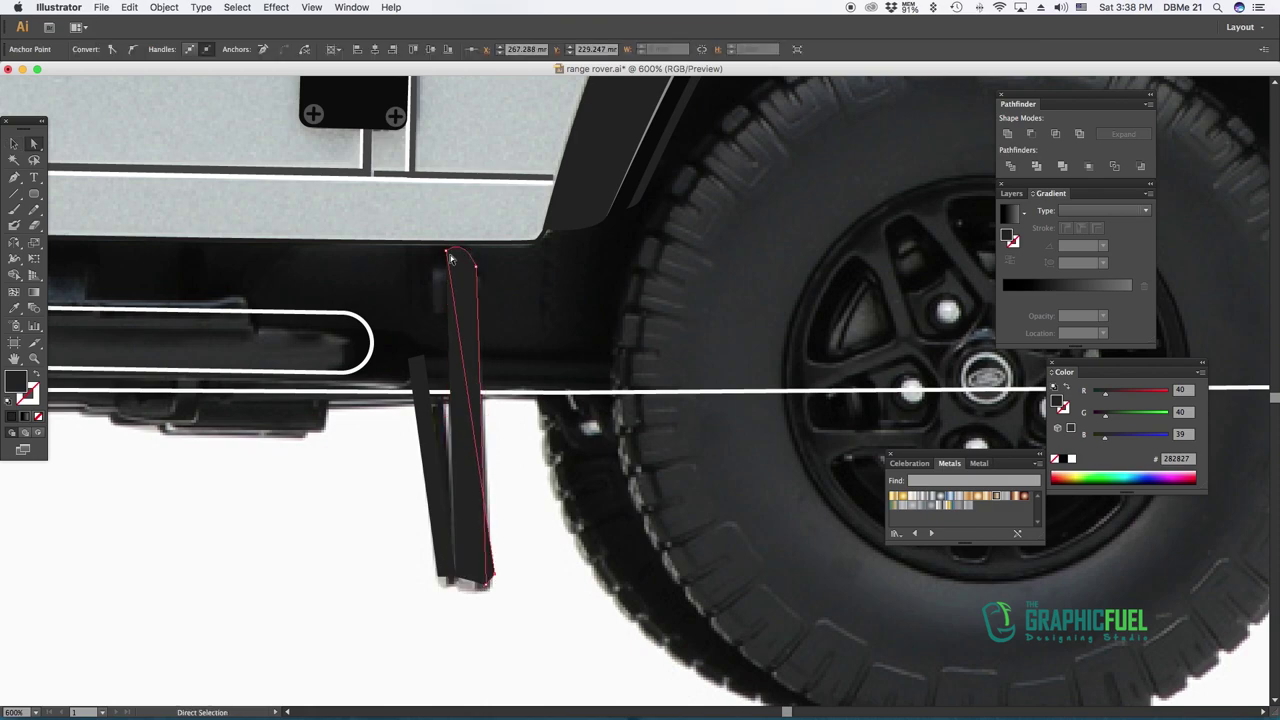
left_click(283, 537)
Fill the slanted side of the step post with lighter grey #383838
key("v")
key("ctrl+equal")
key("ctrl+equal")
left_click(234, 434)
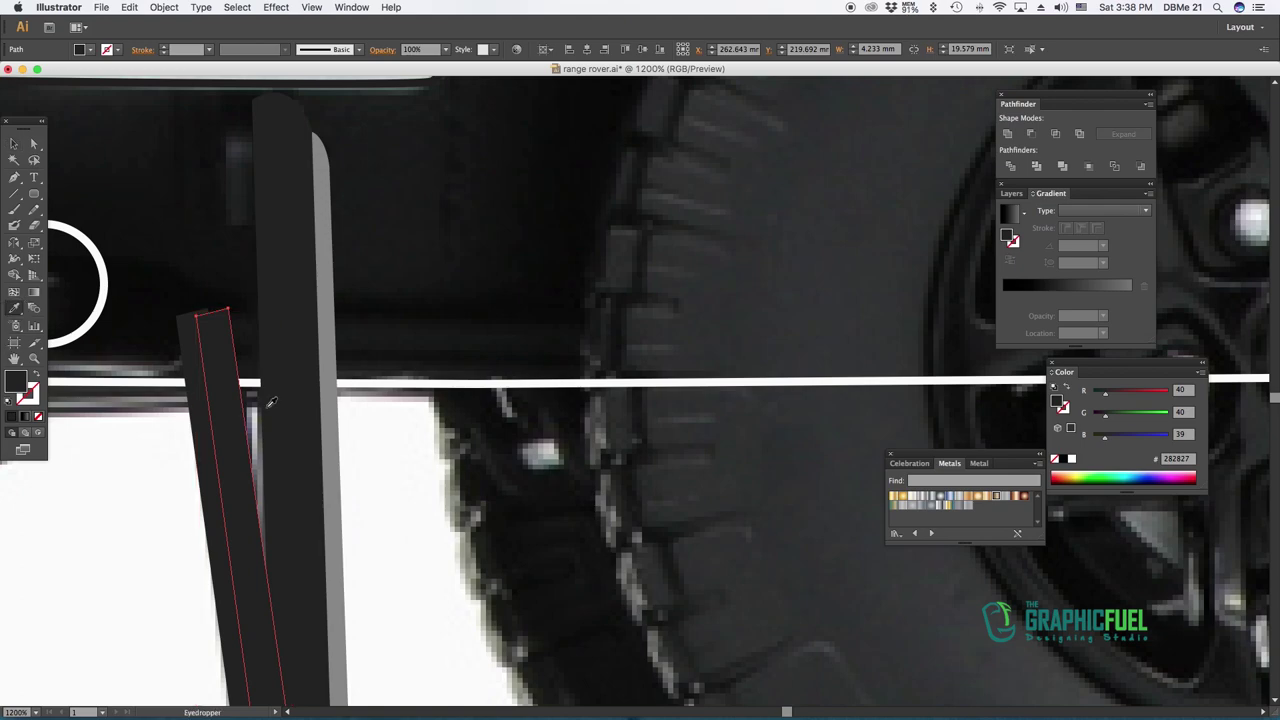
key("a")
double_click(15, 381)
type("383838")
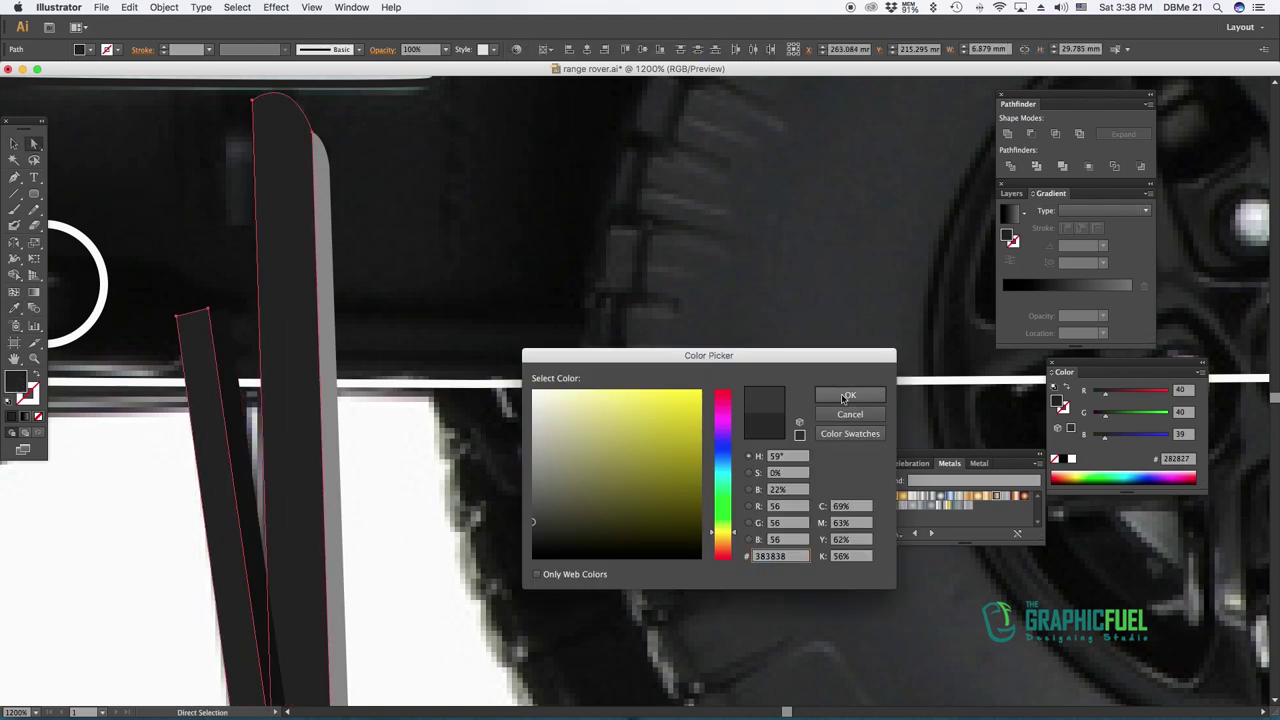
left_click(843, 394)
key("ctrl+minus")
key("ctrl+minus")
key("ctrl+minus")
left_click(483, 425)
key("ctrl+equal")
left_click(465, 249)
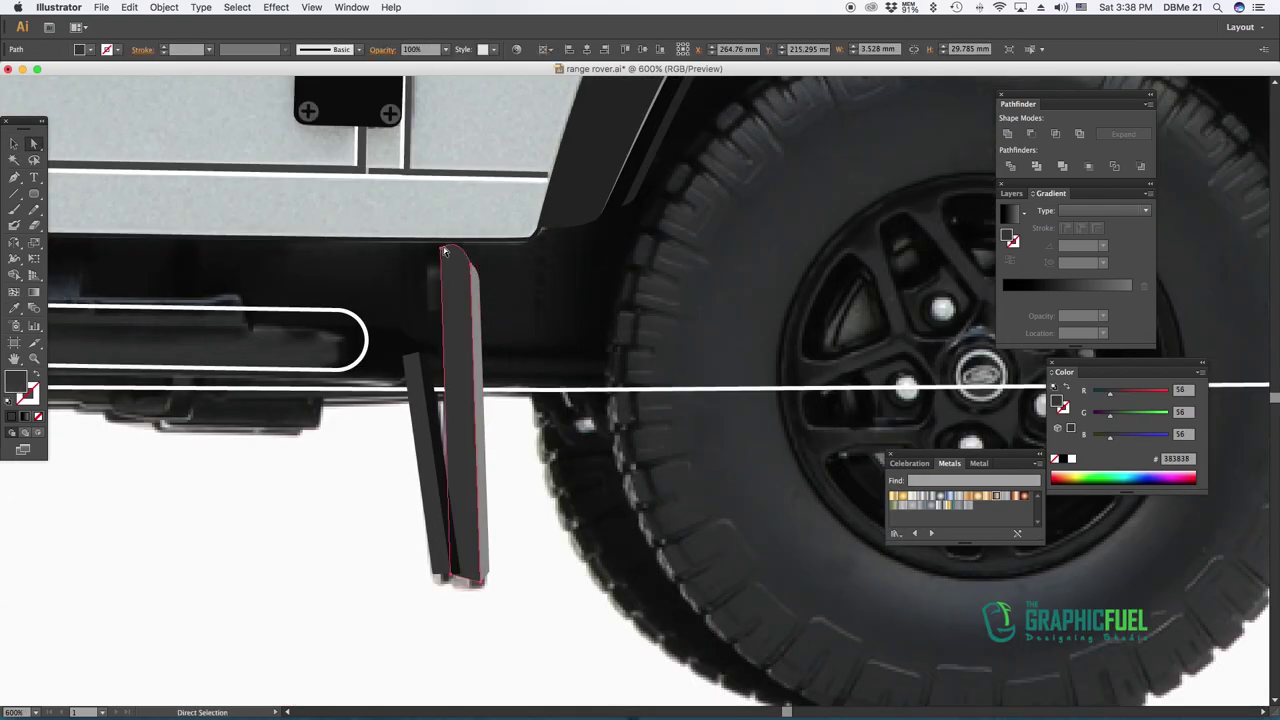
left_click(519, 420)
key("ctrl+minus")
key("ctrl+minus")
key("ctrl+minus")
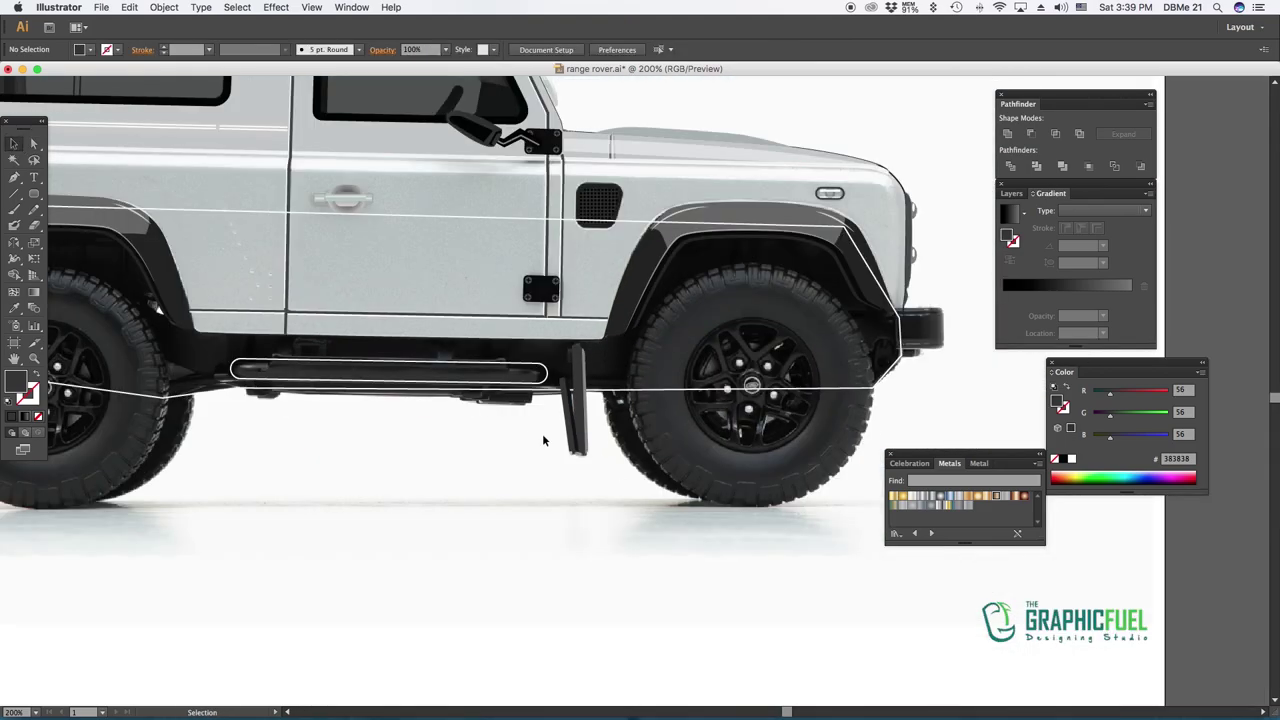
Give the running board a linear fill gradient running vertically at 88.2 degrees
left_click_drag(543, 440, 748, 469)
left_click(615, 398)
left_click_drag(483, 119, 492, 195)
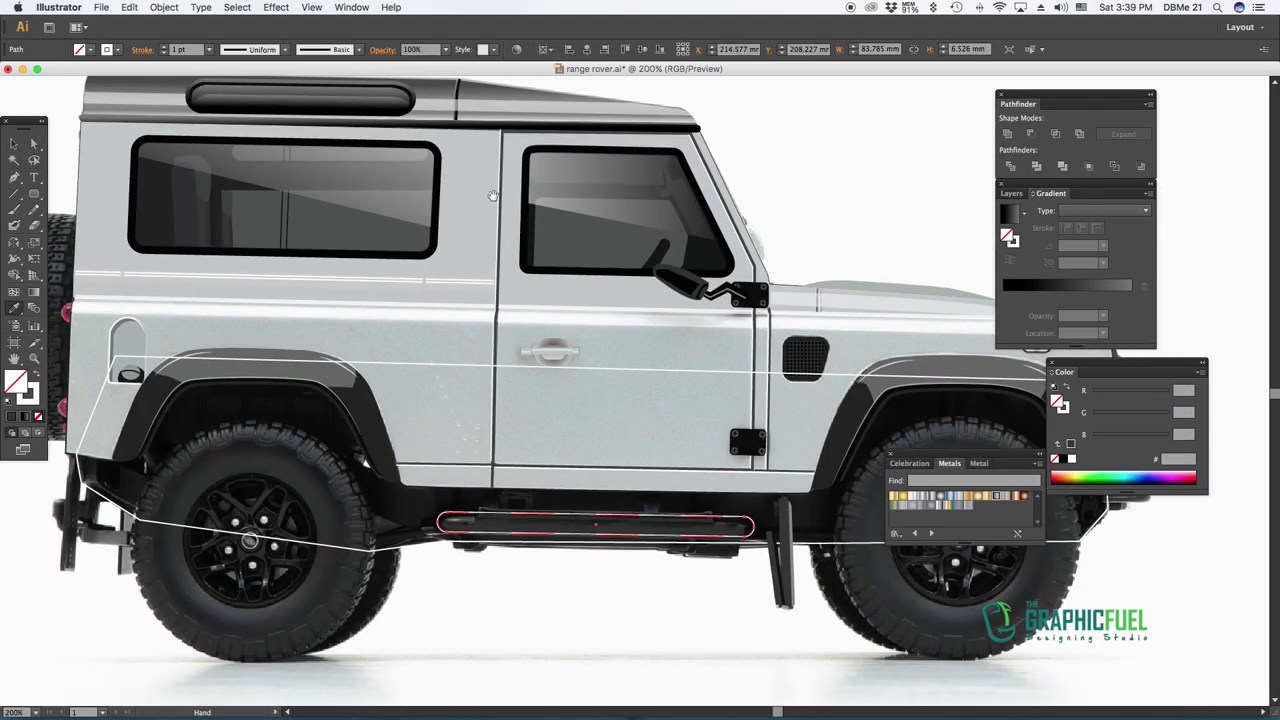
left_click(1047, 297)
key("shift+x")
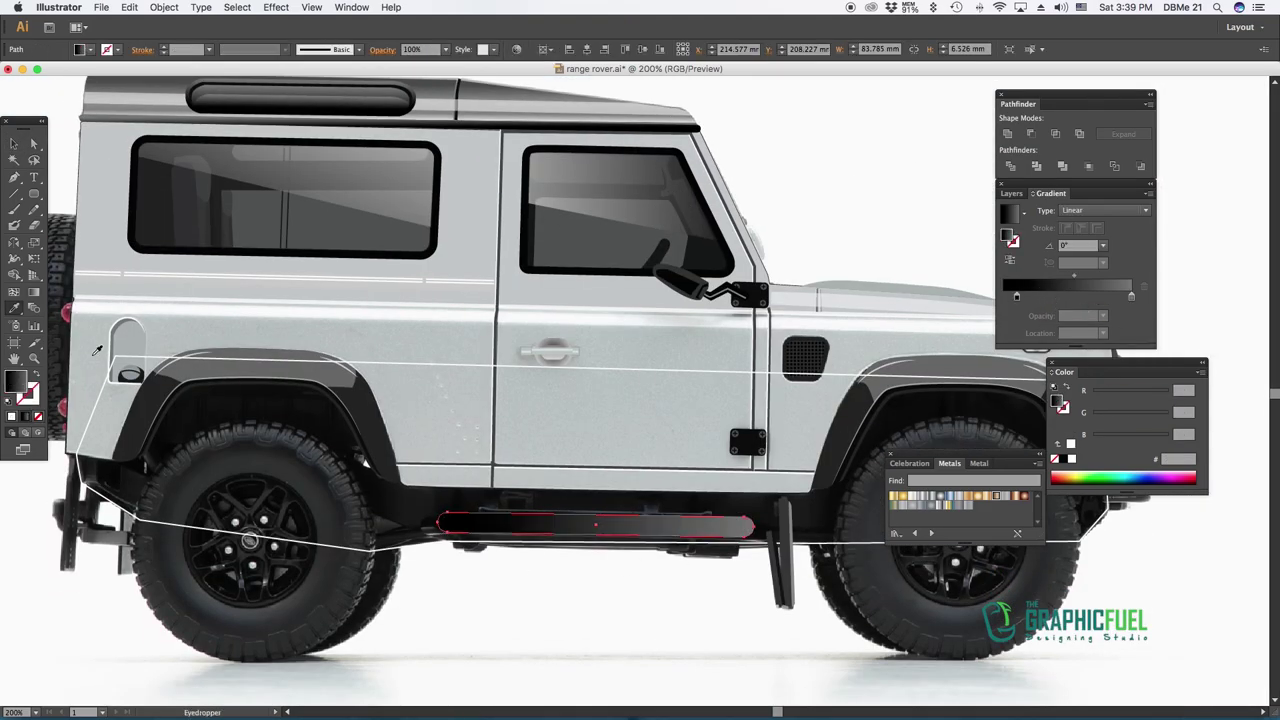
key("g")
mouse_move(595, 511)
left_mouse_down()
mouse_move(596, 535)
mouse_move(594, 512)
left_mouse_up()
key("v")
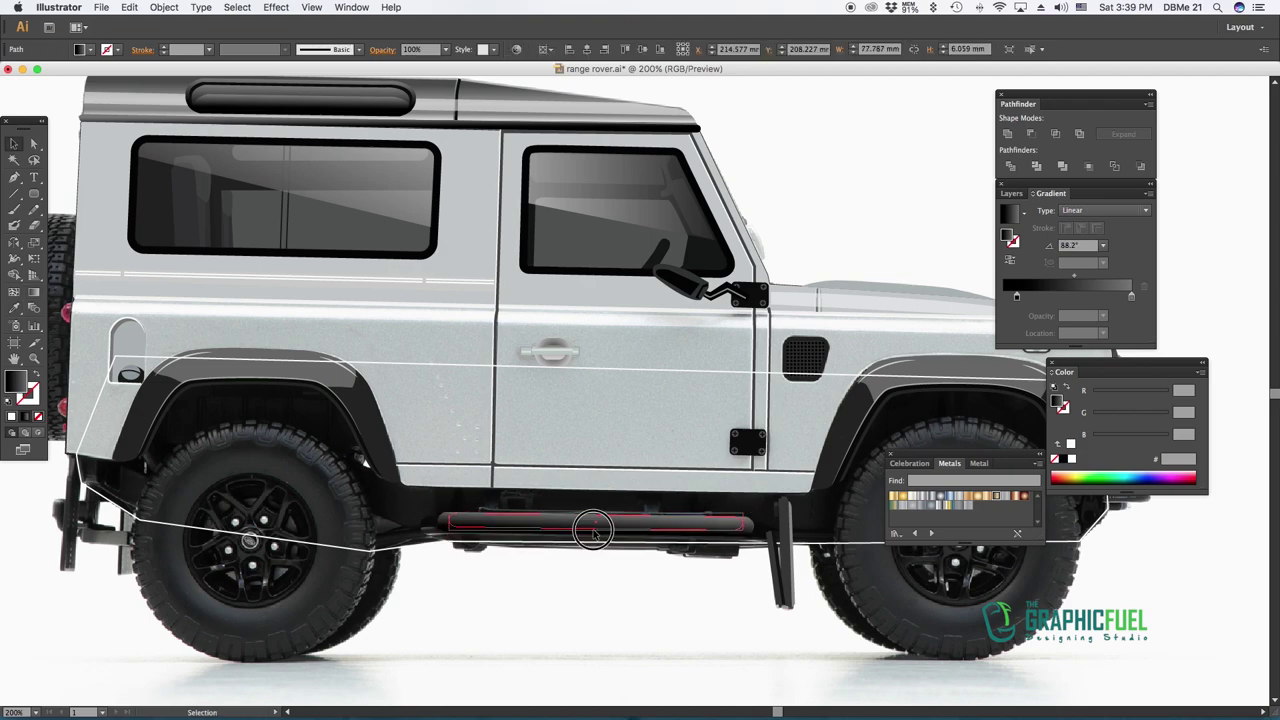
Angle the gradient diagonally across the lower running-board bar
left_click(620, 530)
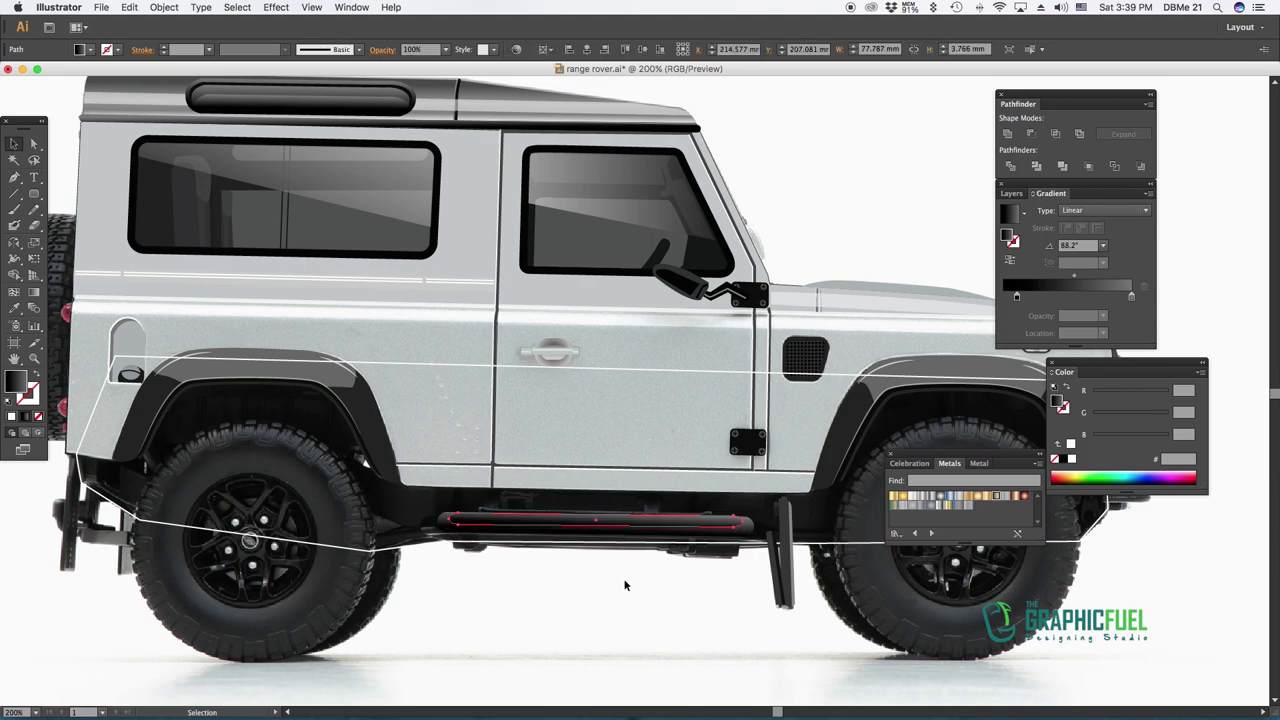
left_click(610, 527)
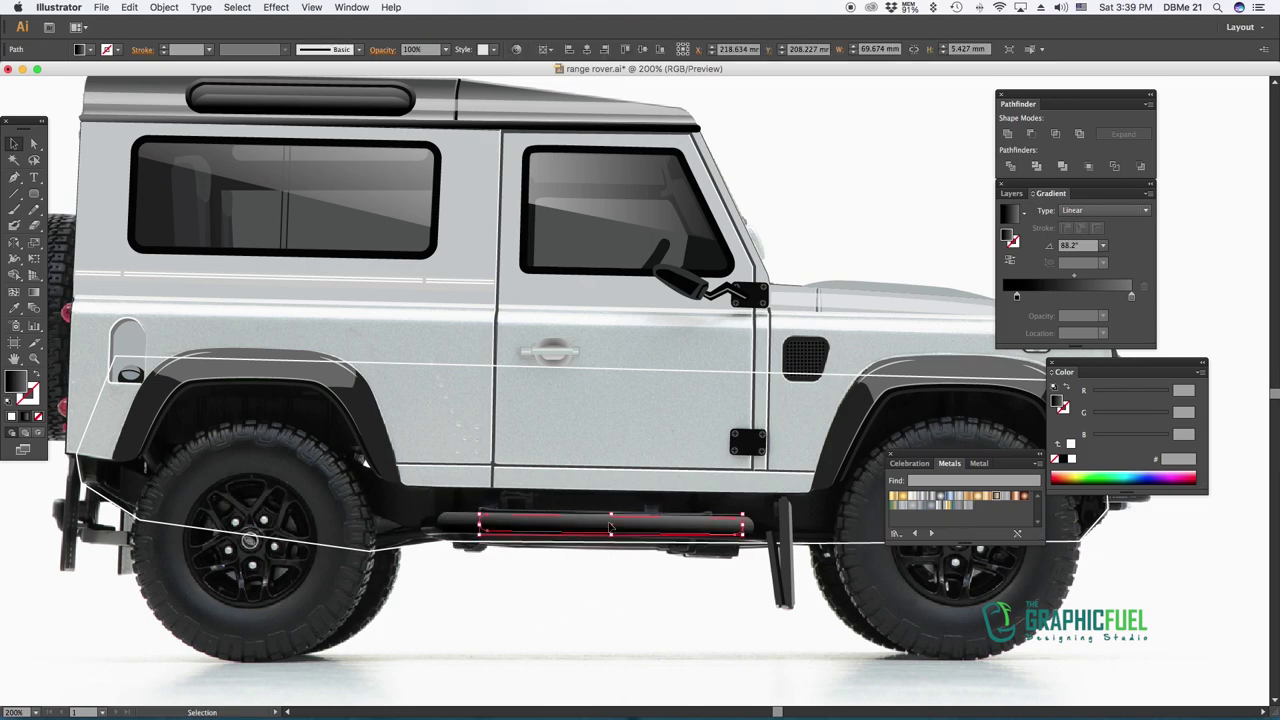
key("g")
left_click_drag(643, 510, 470, 578)
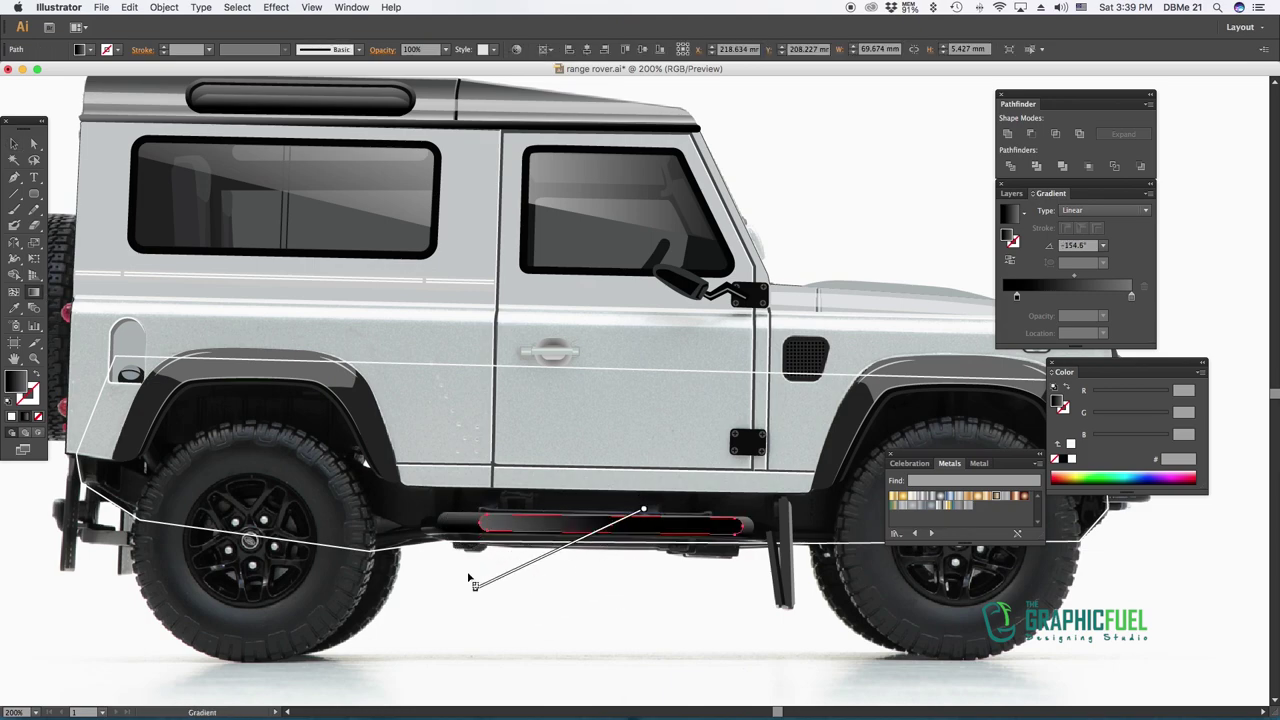
key("a")
left_click(540, 527)
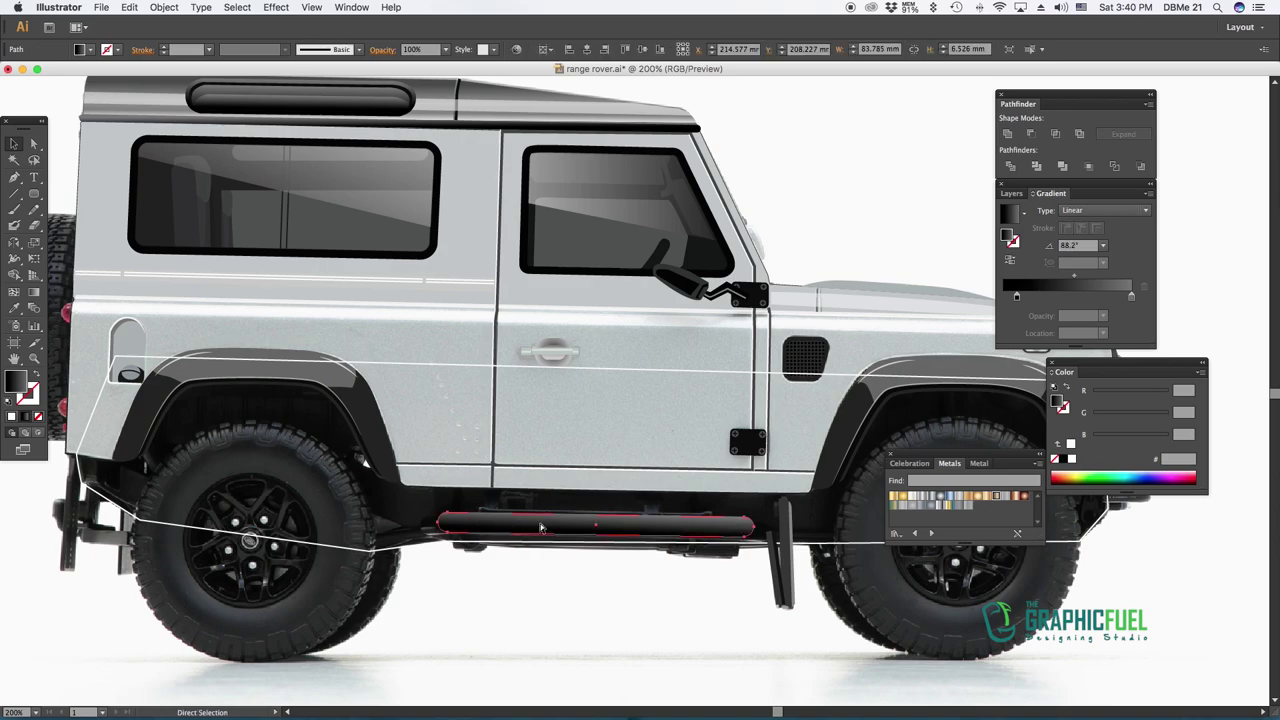
key("v")
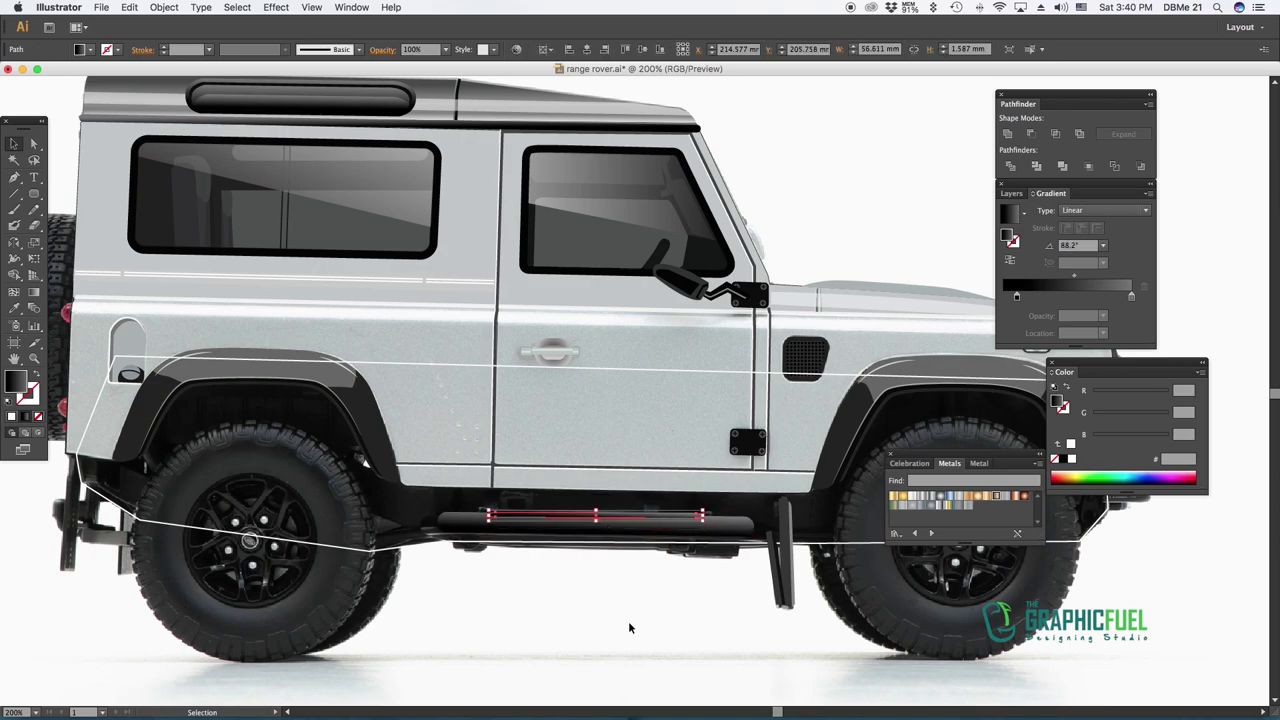
key("super+equal")
scroll(501, 590, "down", 3)
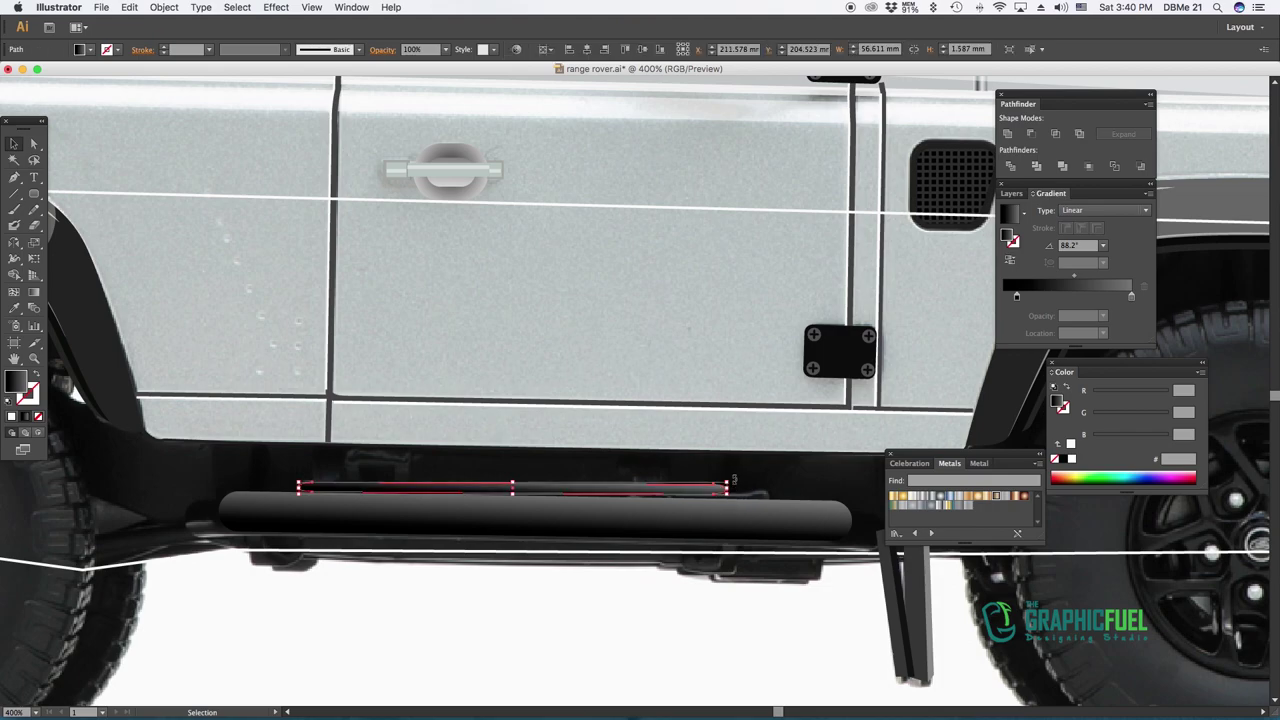
key("shift+super+a")
key("super+0")
Outline the rear mud flap beside the rear wheel with the Pen tool
scroll(550, 435, "up", 3)
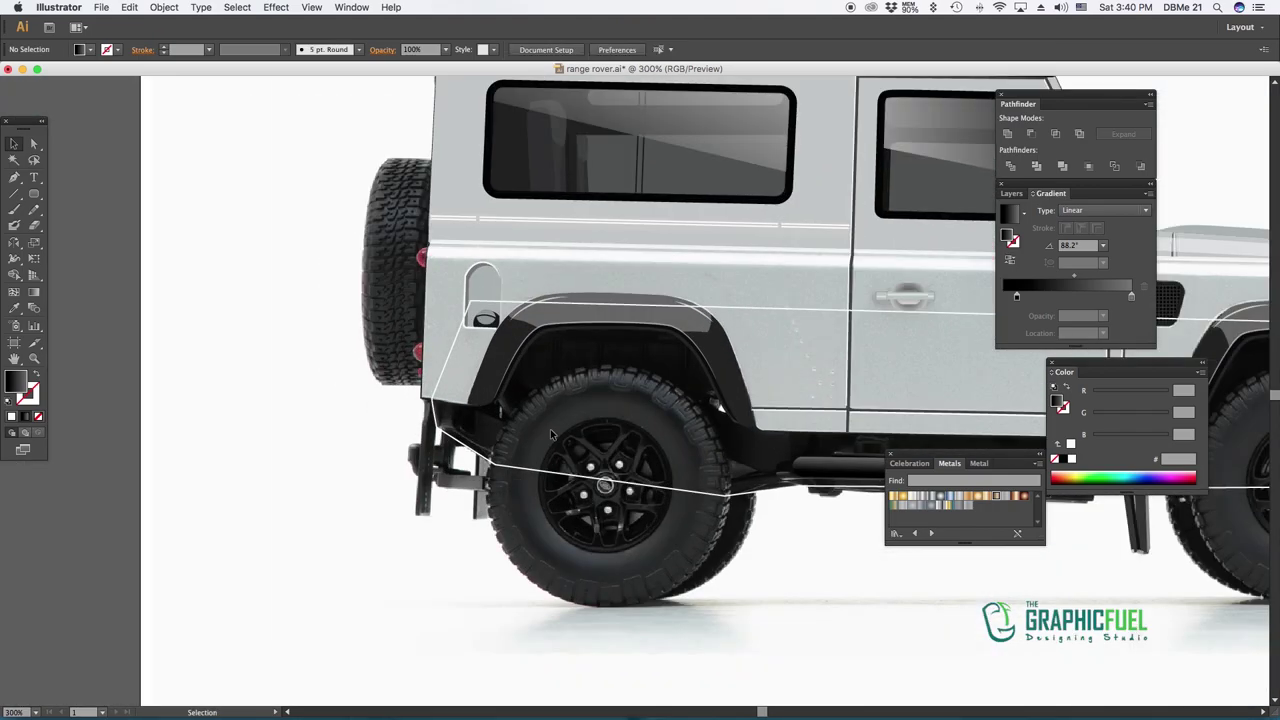
scroll(550, 435, "up", 2)
key("p")
scroll(400, 500, "down", 1)
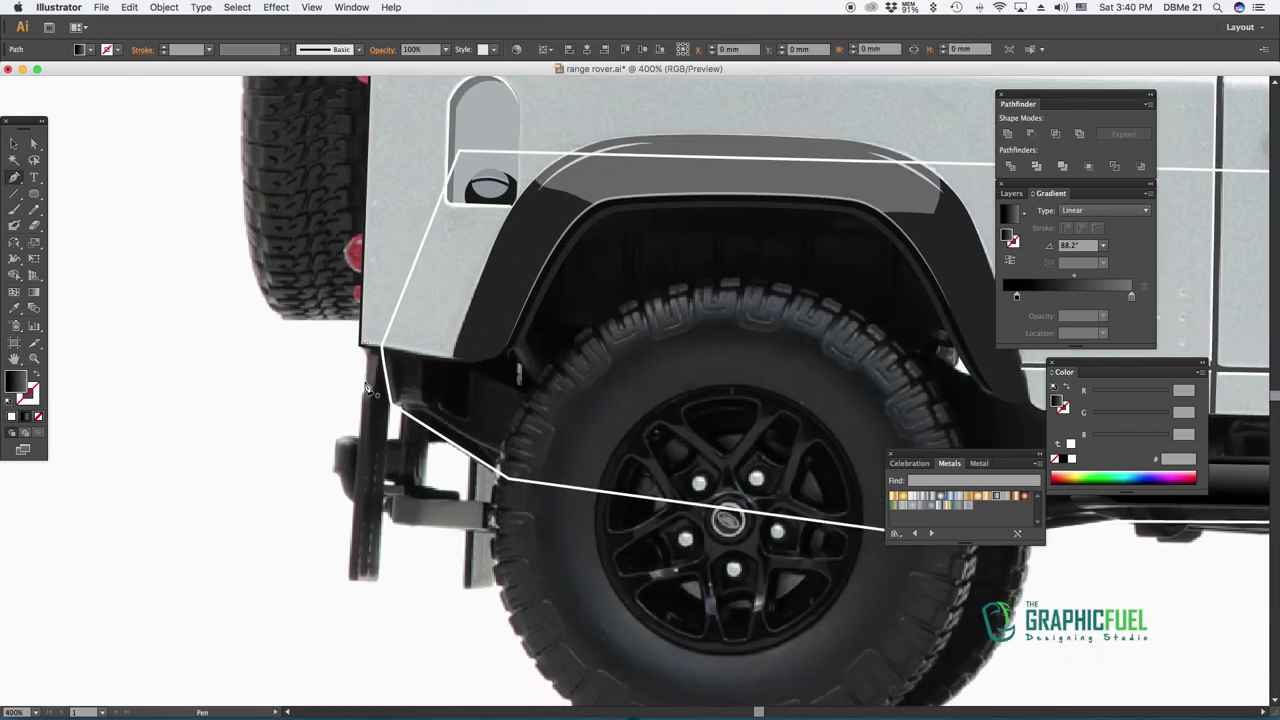
left_click(350, 580)
left_click(378, 578)
left_click(384, 354)
Narrow the mud flap to match the photo and give it a dark gradient at -20.1°
key("g")
mouse_move(355, 458)
left_mouse_down()
mouse_move(400, 457)
mouse_move(380, 450)
left_mouse_up()
key("v")
key("g")
mouse_move(274, 358)
left_mouse_down()
mouse_move(400, 470)
mouse_move(492, 510)
left_mouse_up()
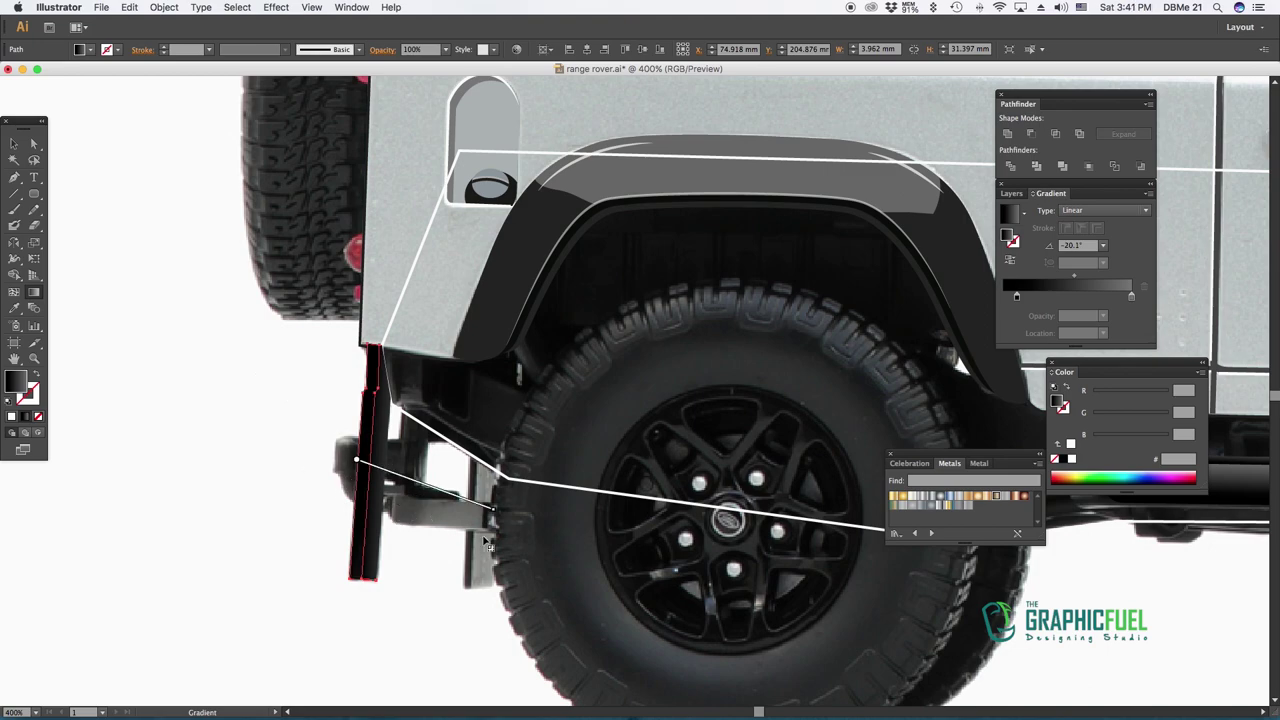
key("ctrl+shift+a")
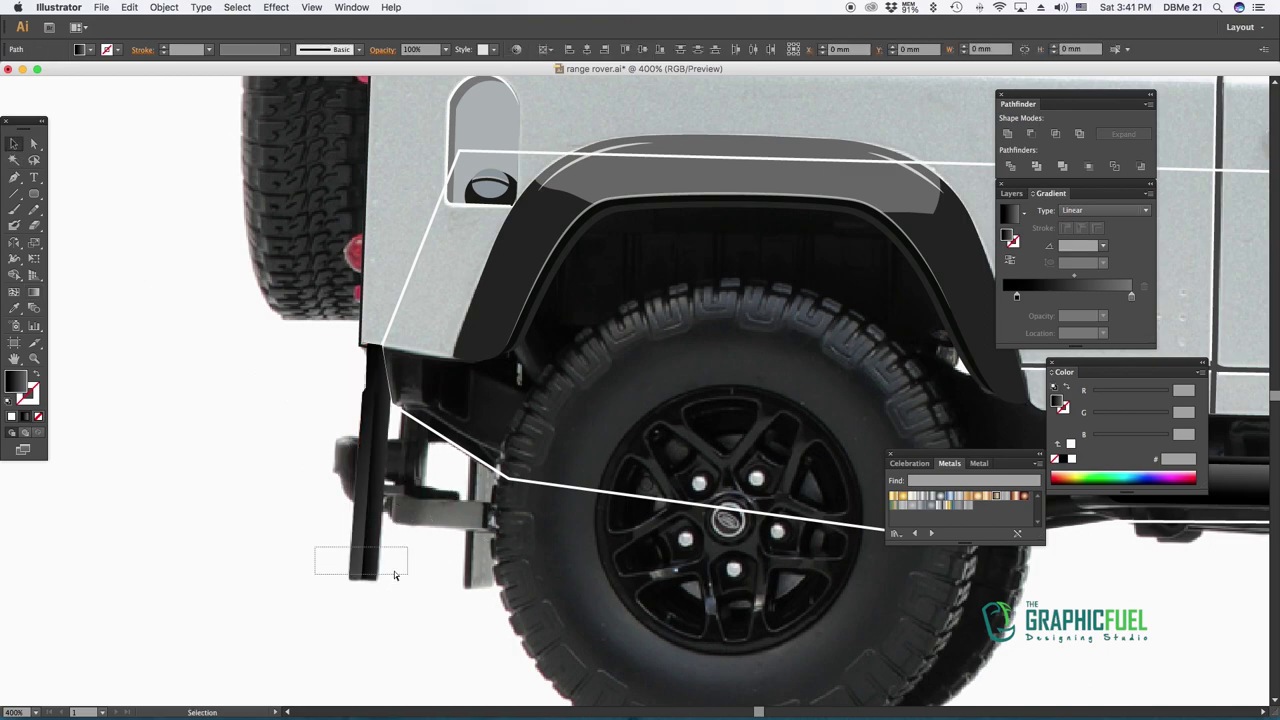
Trace the bracket behind the flap and fill it with a sampled dark colour
scroll(390, 450, "right", 3)
key("p")
left_click(228, 432)
left_click(290, 516)
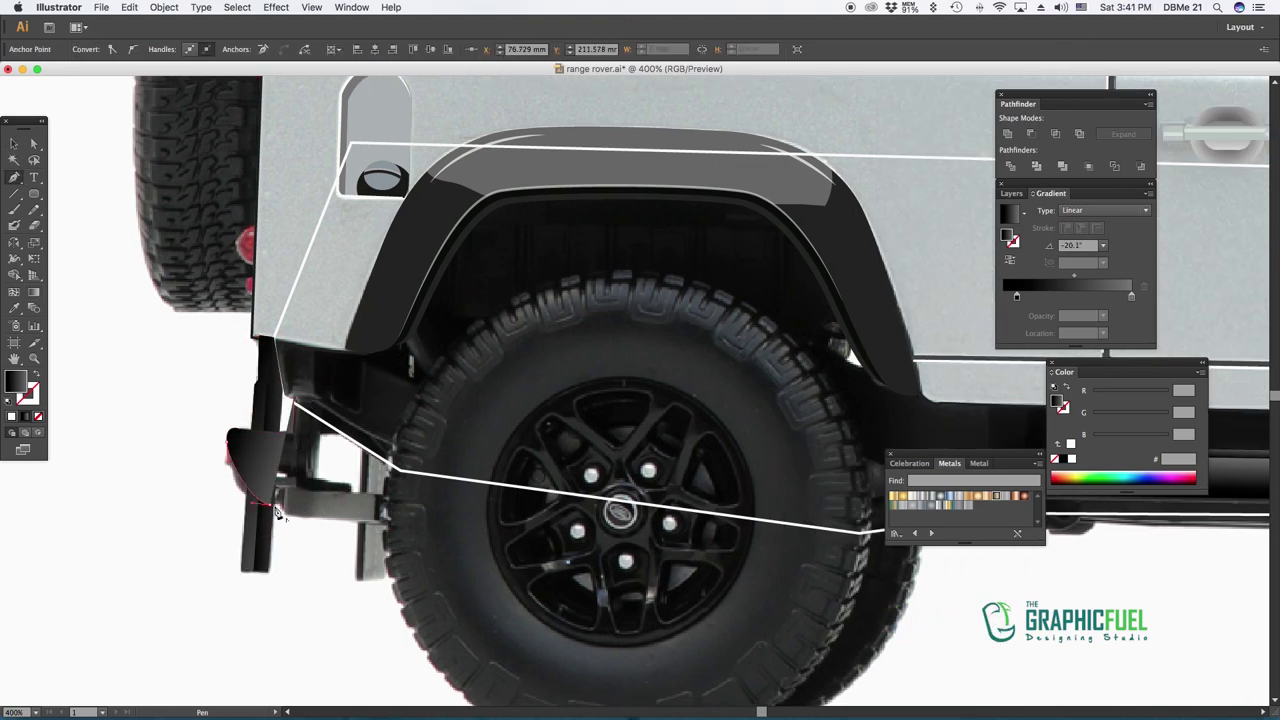
left_click(384, 520)
left_click(292, 430)
key("slash")
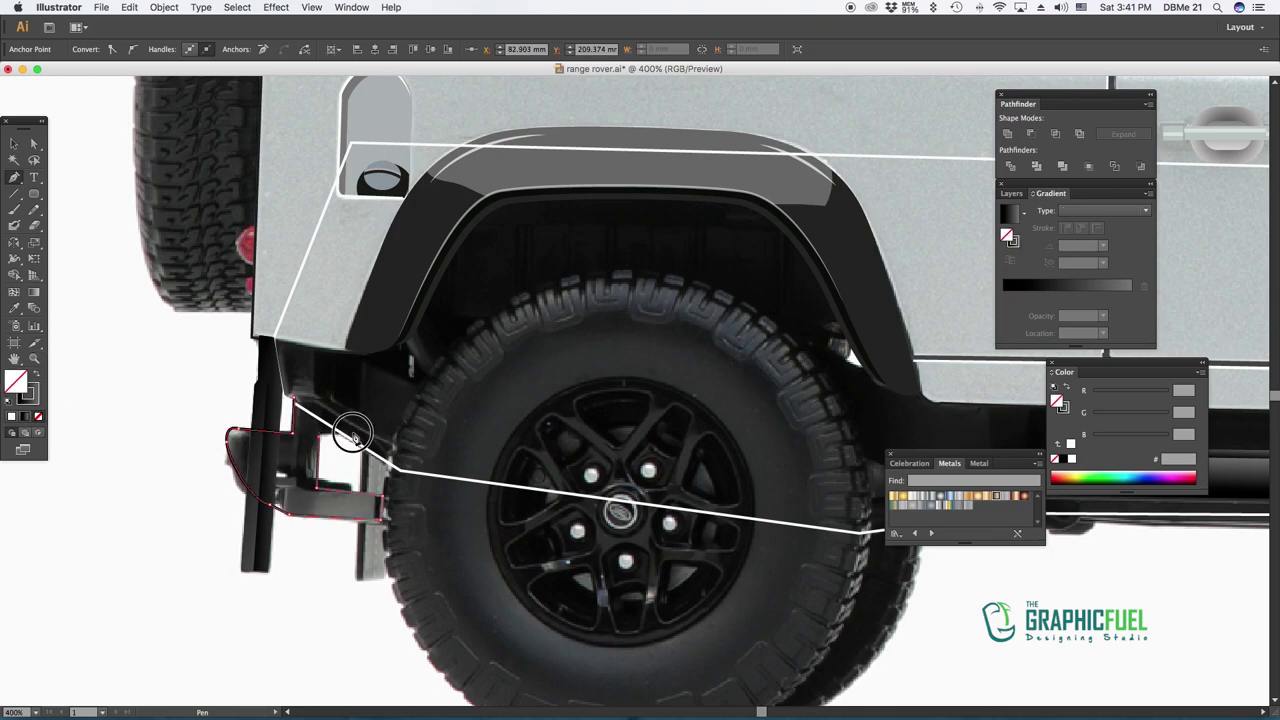
left_click(341, 360)
Zoom in on the rear reflectors and draw a small ellipse on the upper reflector
key("v")
key("ctrl+shift+a")
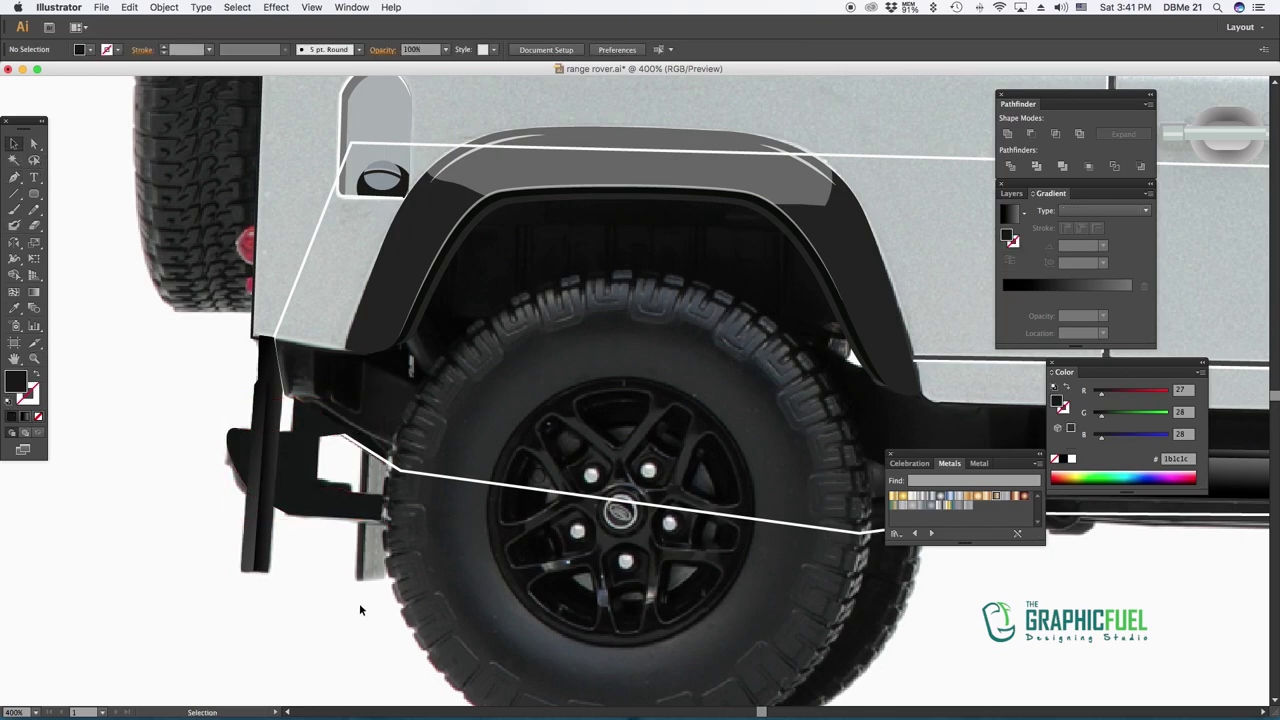
key("ctrl+minus")
key("ctrl+plus")
scroll(157, 262, "left", 10)
left_click_drag(34, 193, 80, 228)
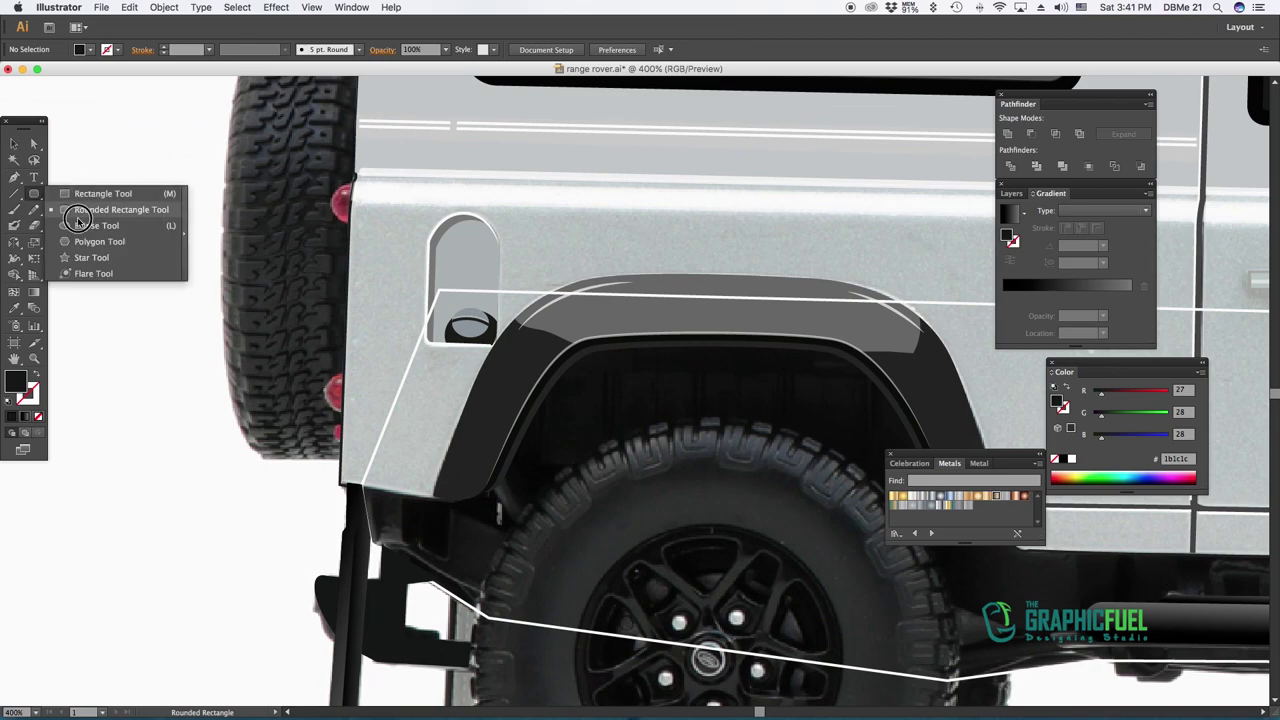
left_click_drag(332, 186, 370, 223)
Select among the lower reflector, highlight and body panel shapes, ending on the upper reflector
key("ctrl+shift+a")
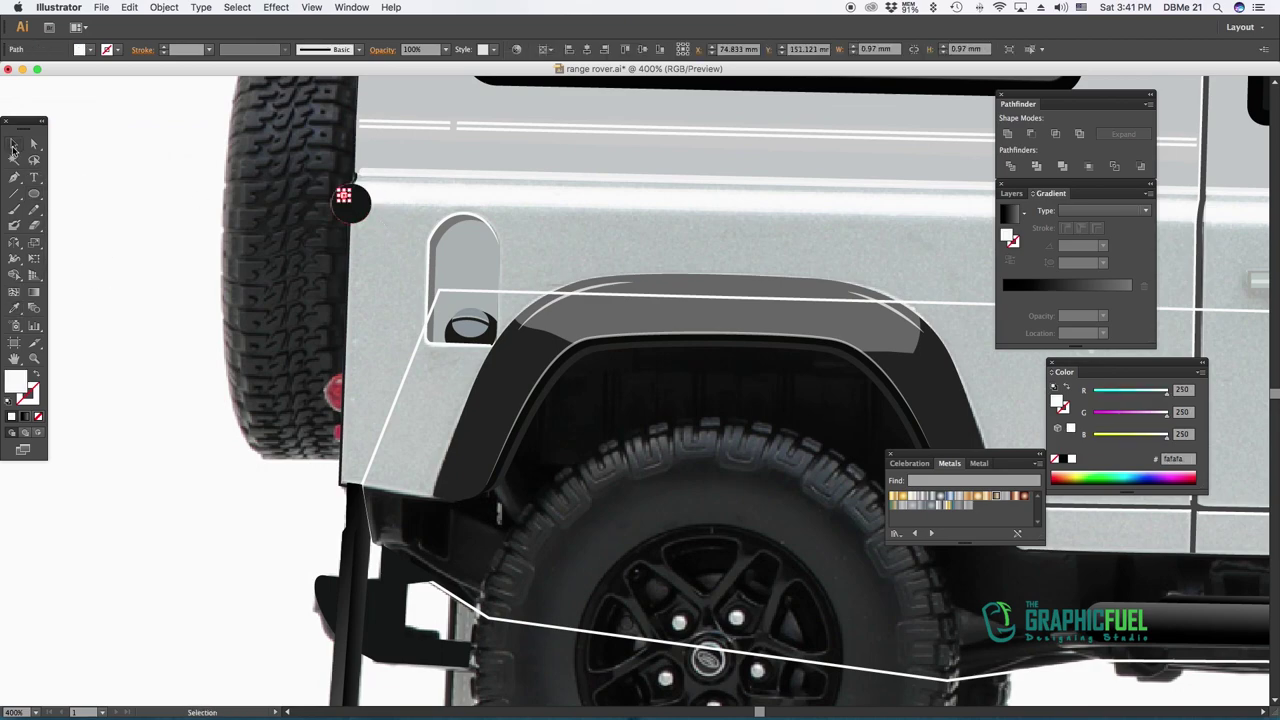
key("v")
left_click(347, 393)
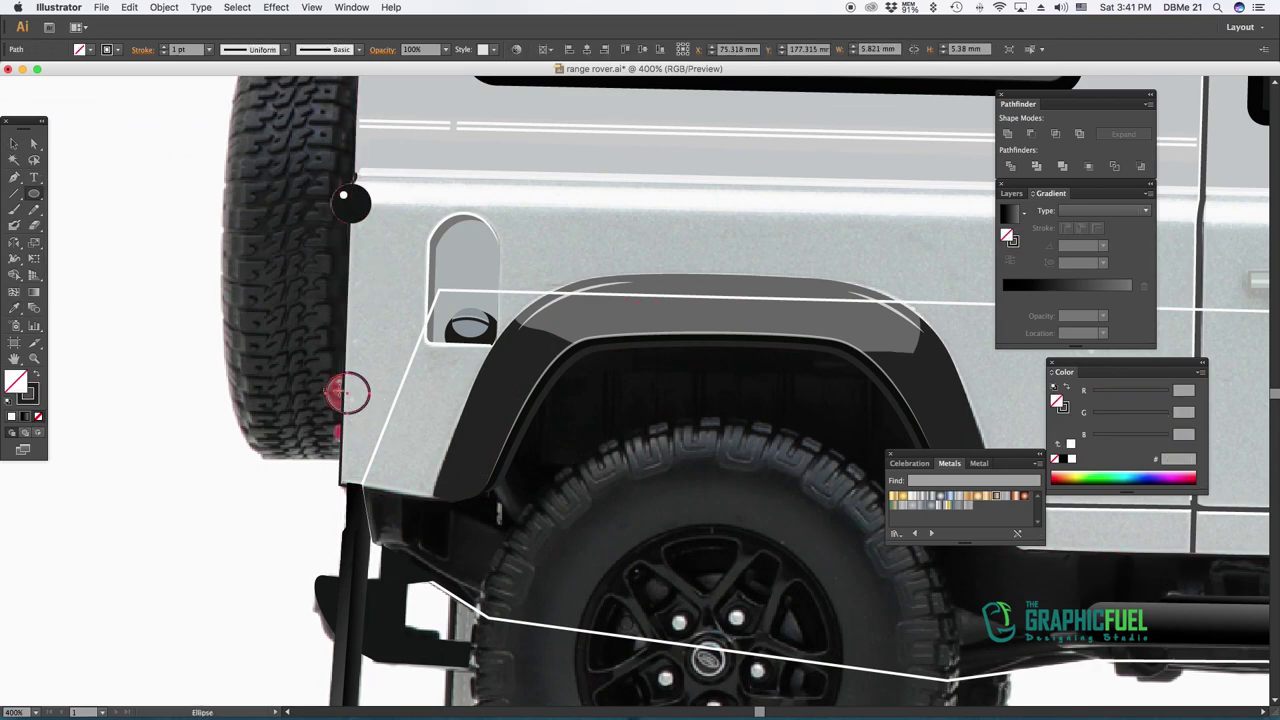
left_click(338, 384)
key("i")
key("v")
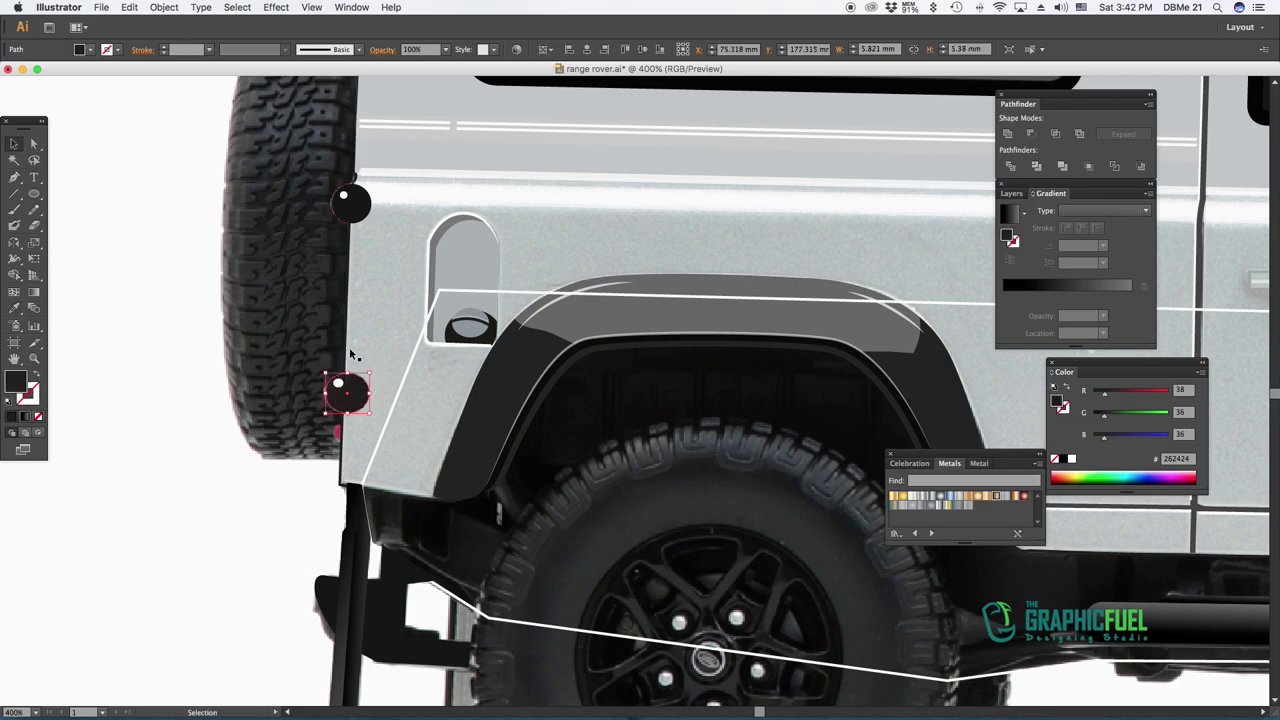
left_click(345, 388)
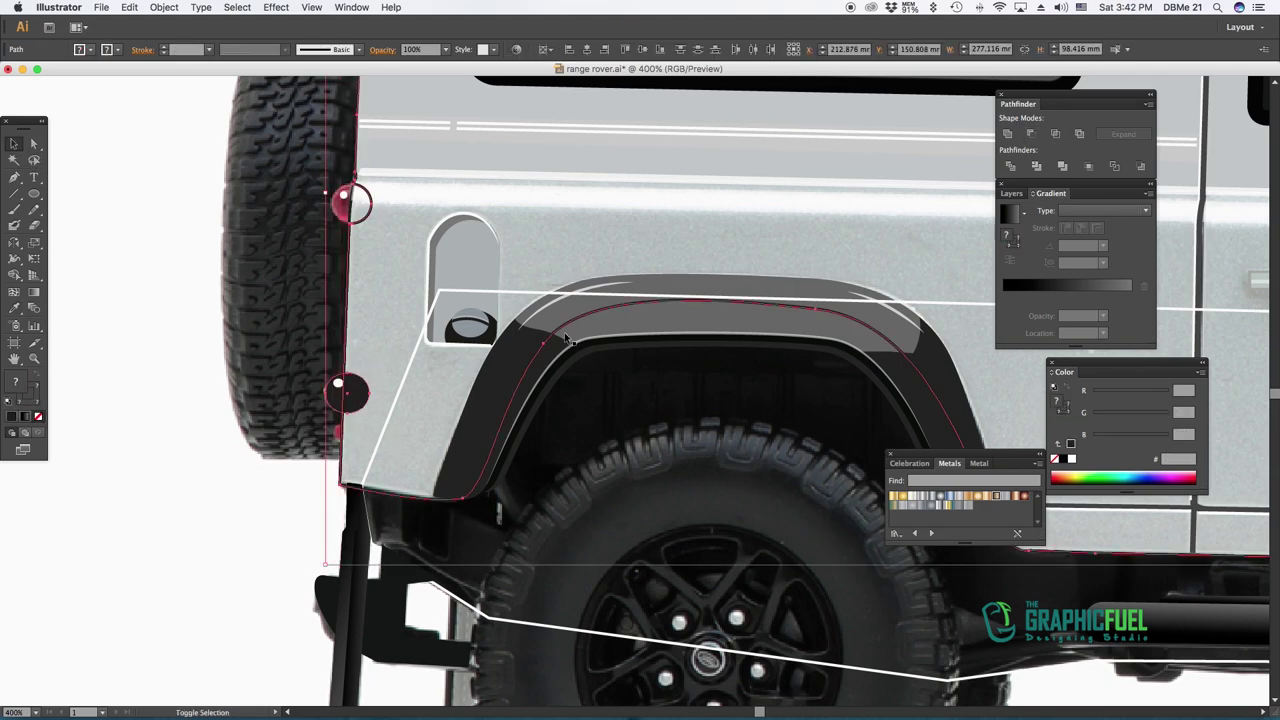
left_click(342, 203)
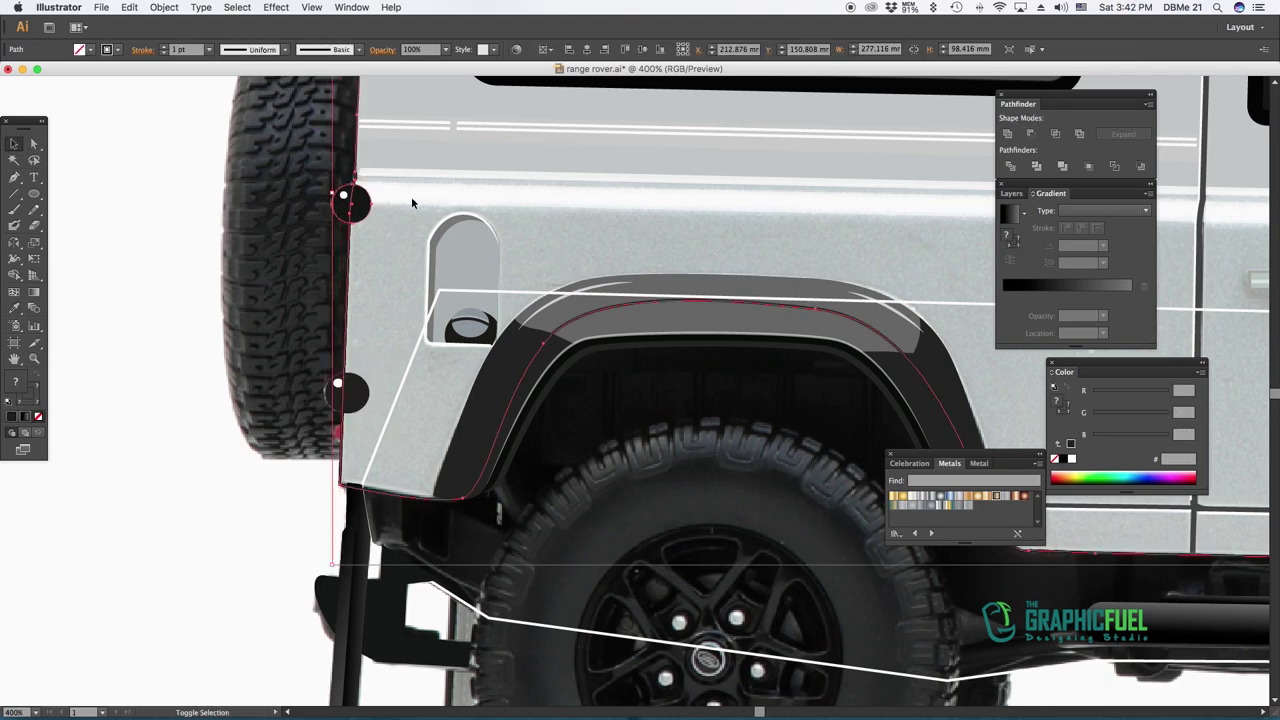
Fill the upper reflector deep red (#872604) and copy that red onto the lower reflector
double_click(15, 381)
left_click(720, 548)
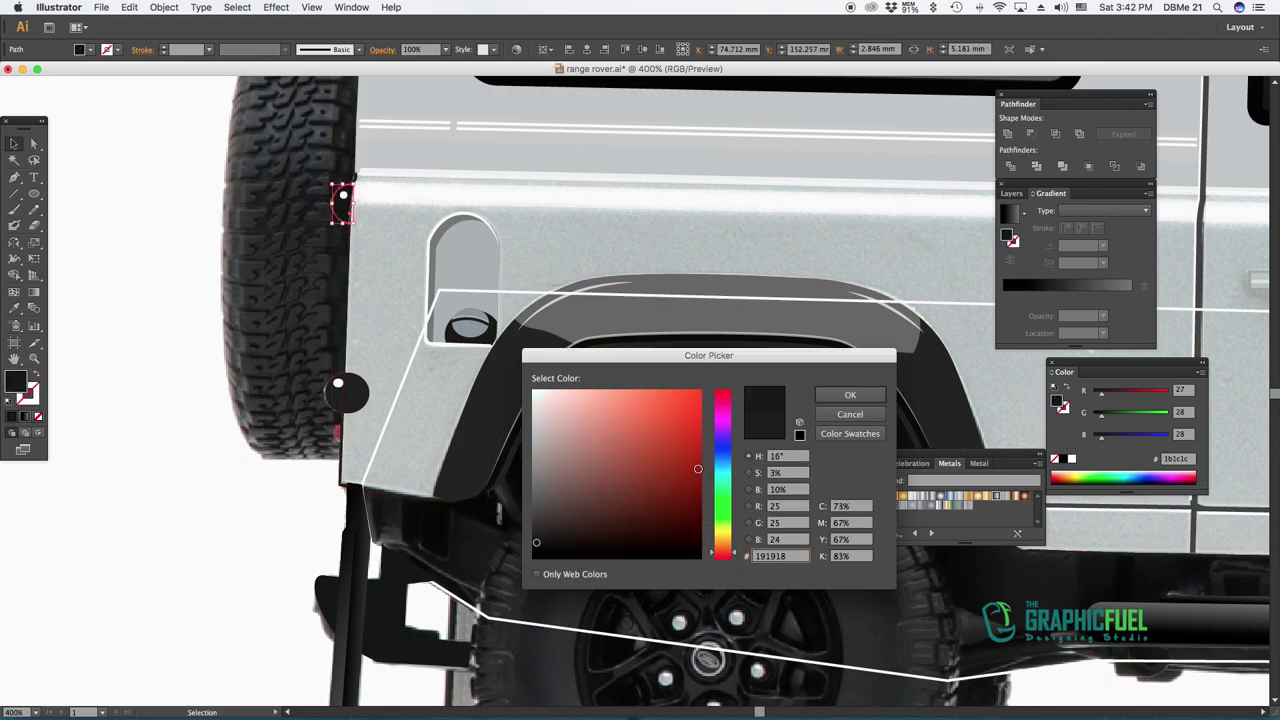
left_click(845, 394)
left_click(345, 362)
left_click(346, 390)
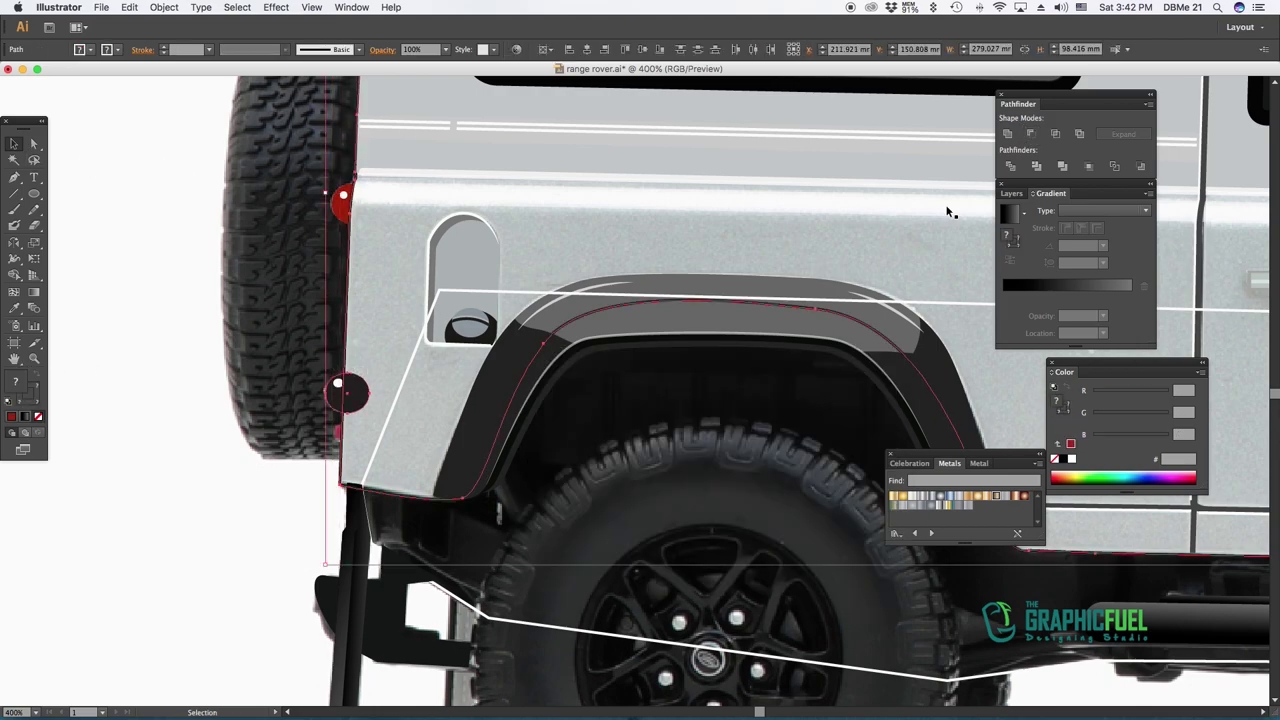
key("i")
left_click(343, 205)
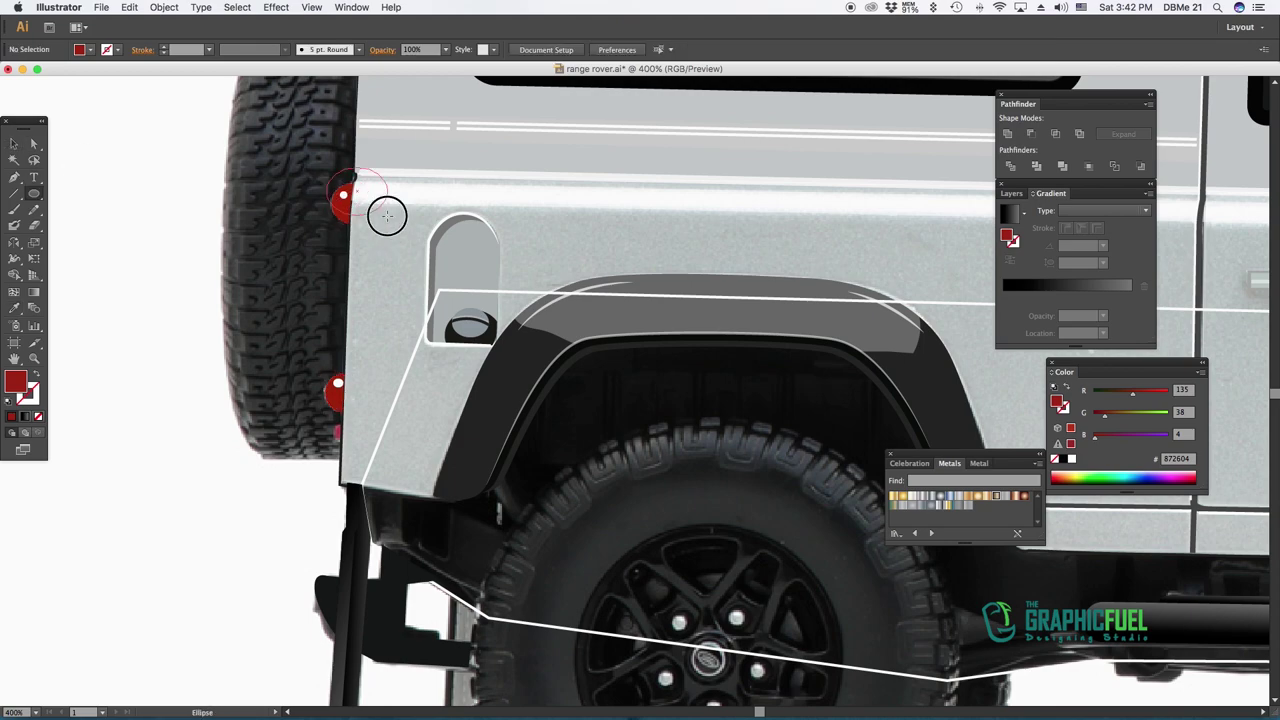
Undo an accidental reflector stretch and draw a white highlight on the lower reflector
left_click_drag(352, 203, 386, 195)
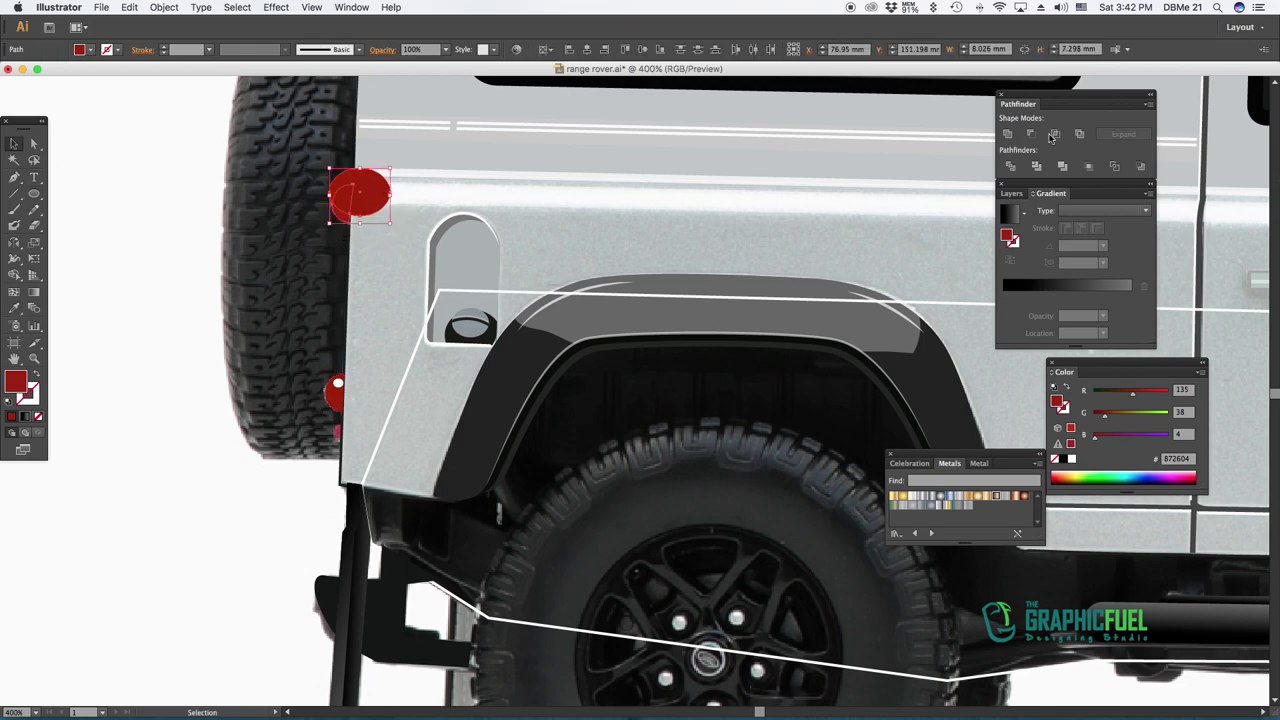
key("ctrl+z")
key("ctrl+shift+a")
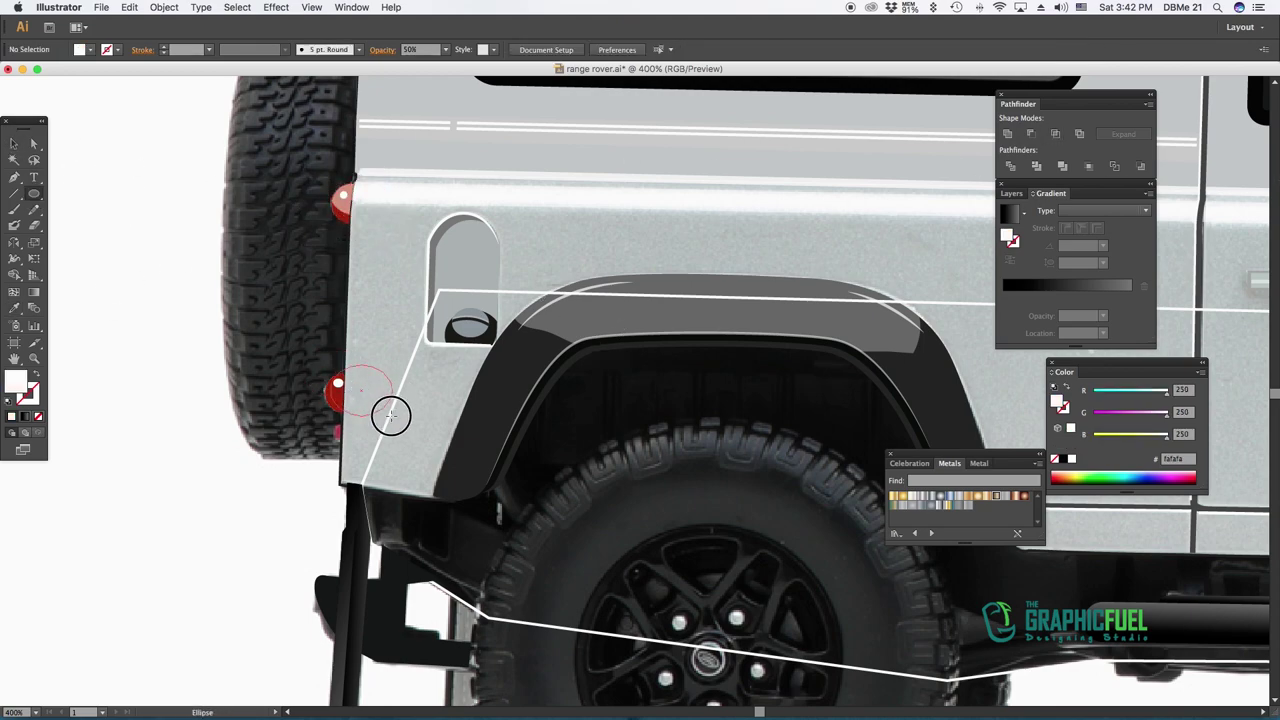
left_click_drag(390, 414, 344, 408)
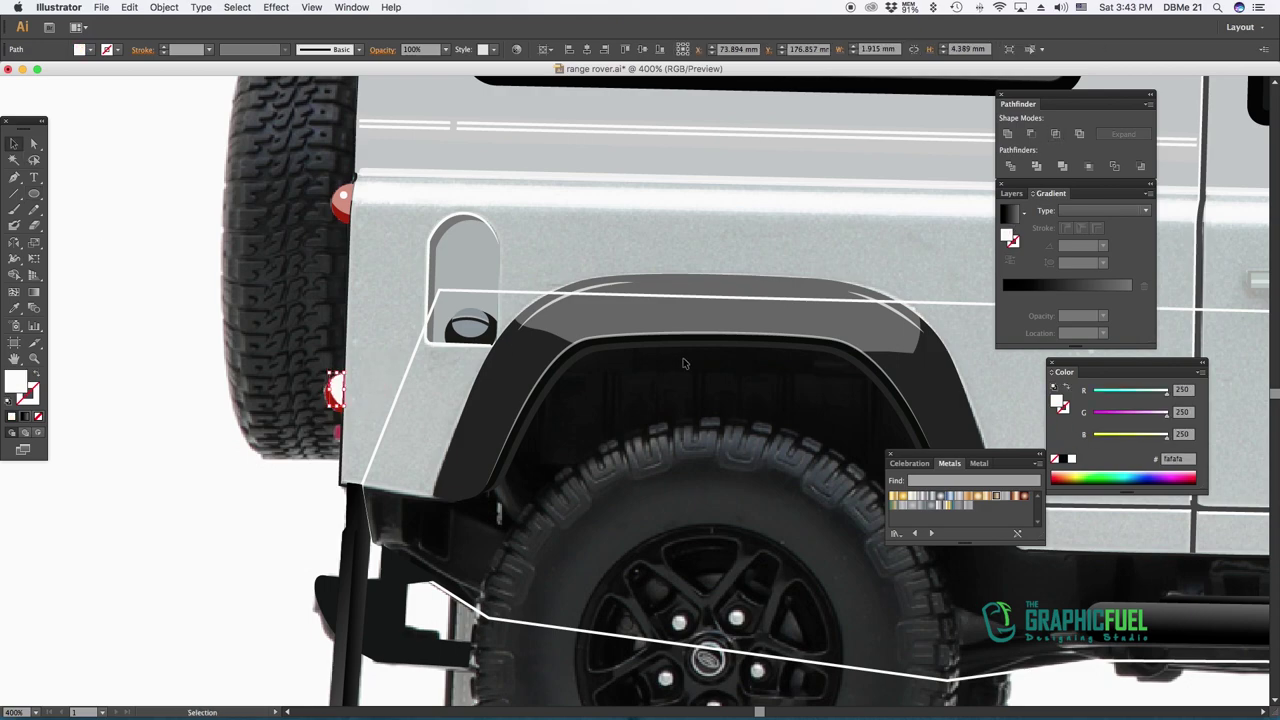
Outline the spare tyre with the Pen tool and leave the shape unfilled
key("ctrl+minus")
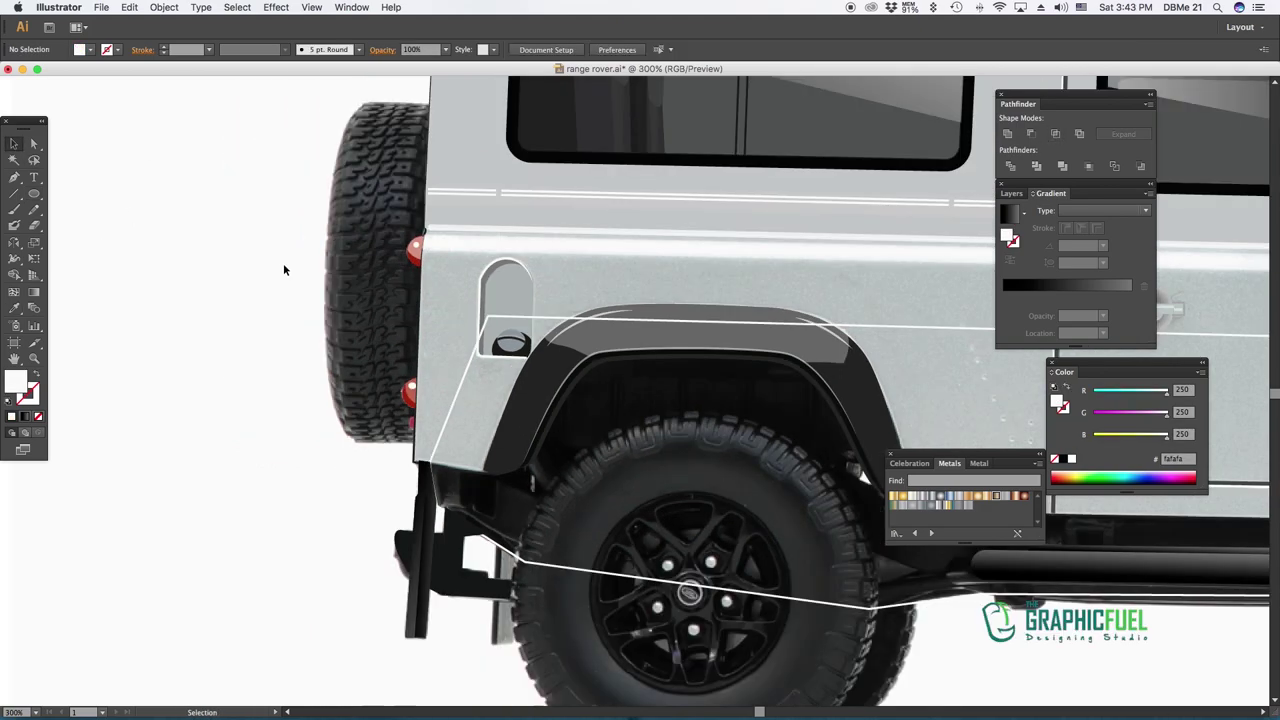
scroll(283, 263, "up", 1)
key("p")
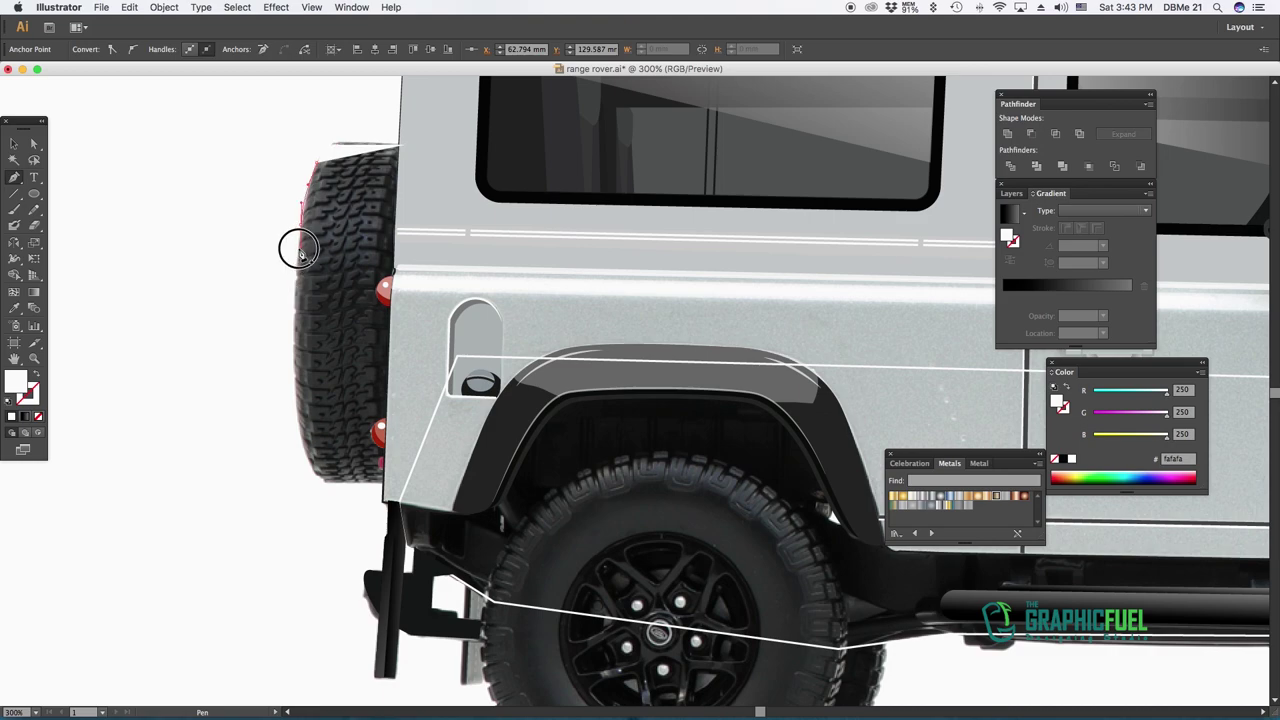
left_click(292, 359)
left_click(327, 482)
left_click(387, 484)
left_click(404, 144)
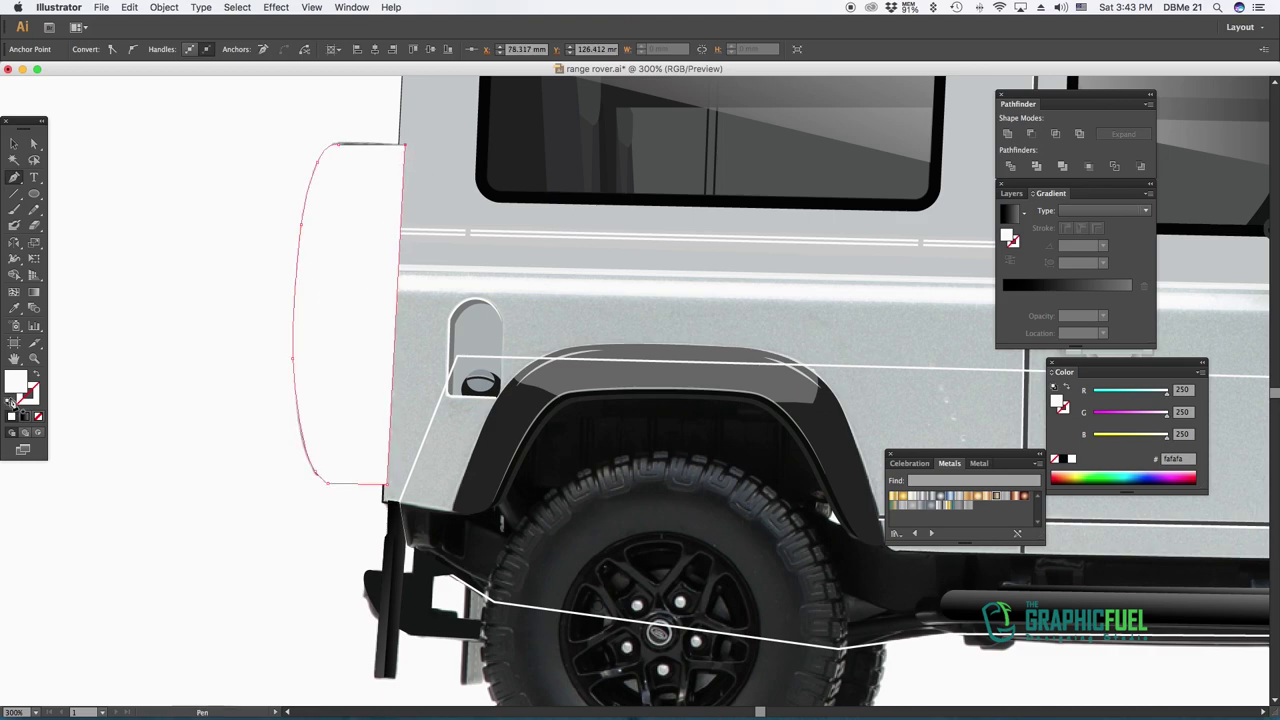
key("shift+x")
key("ctrl+shift+a")
Zoom in on the spare tire and start the zigzag groove at its top
key("ctrl+plus")
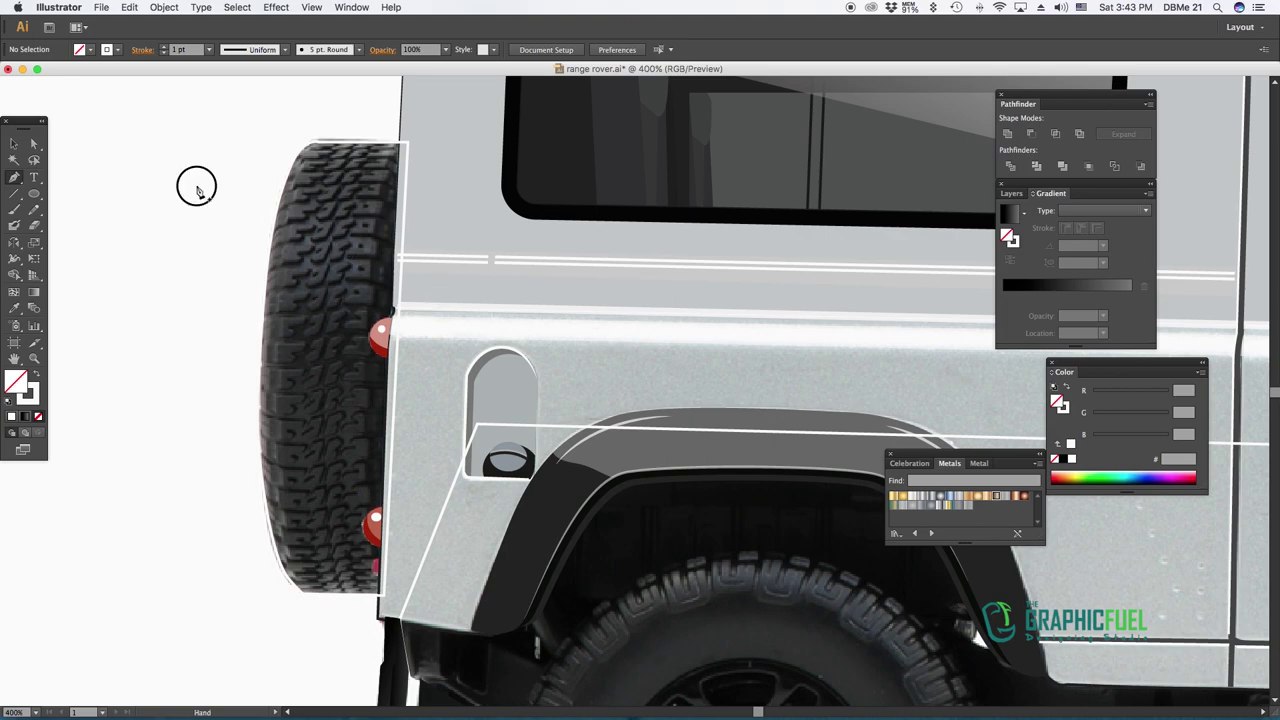
left_click_drag(196, 188, 324, 213)
left_click(22, 146)
key("ctrl+plus")
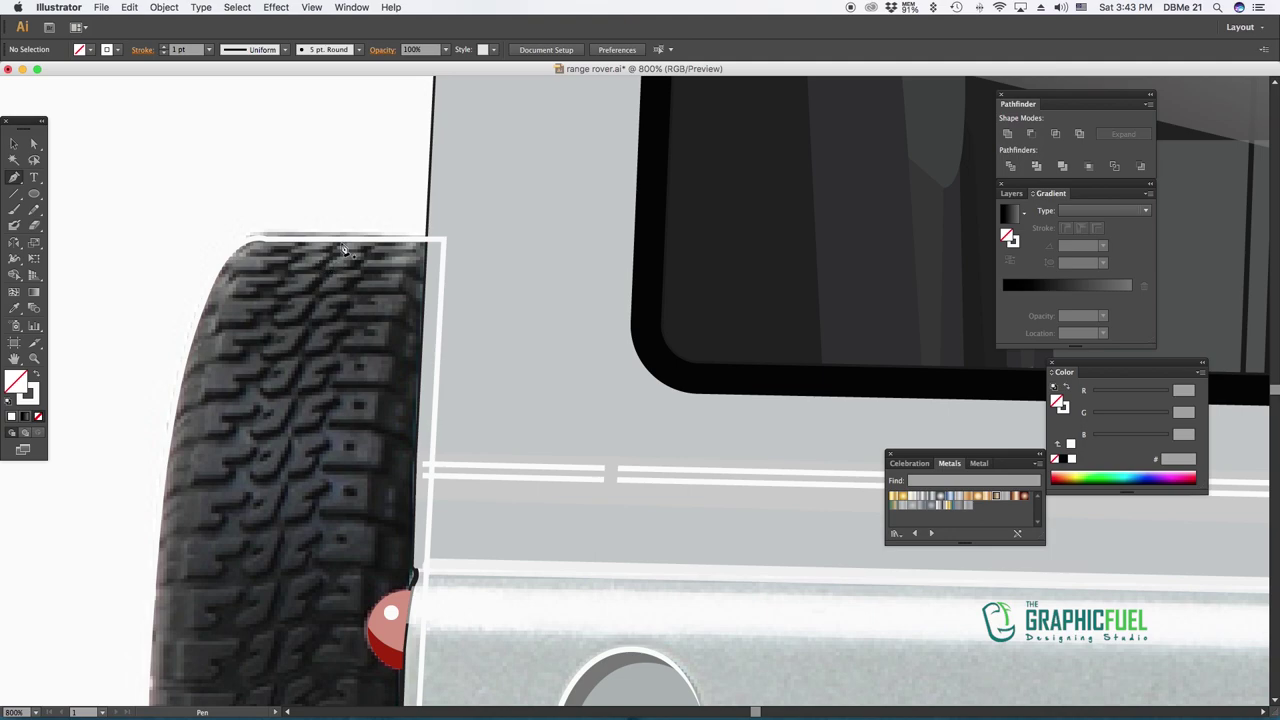
left_click(333, 246)
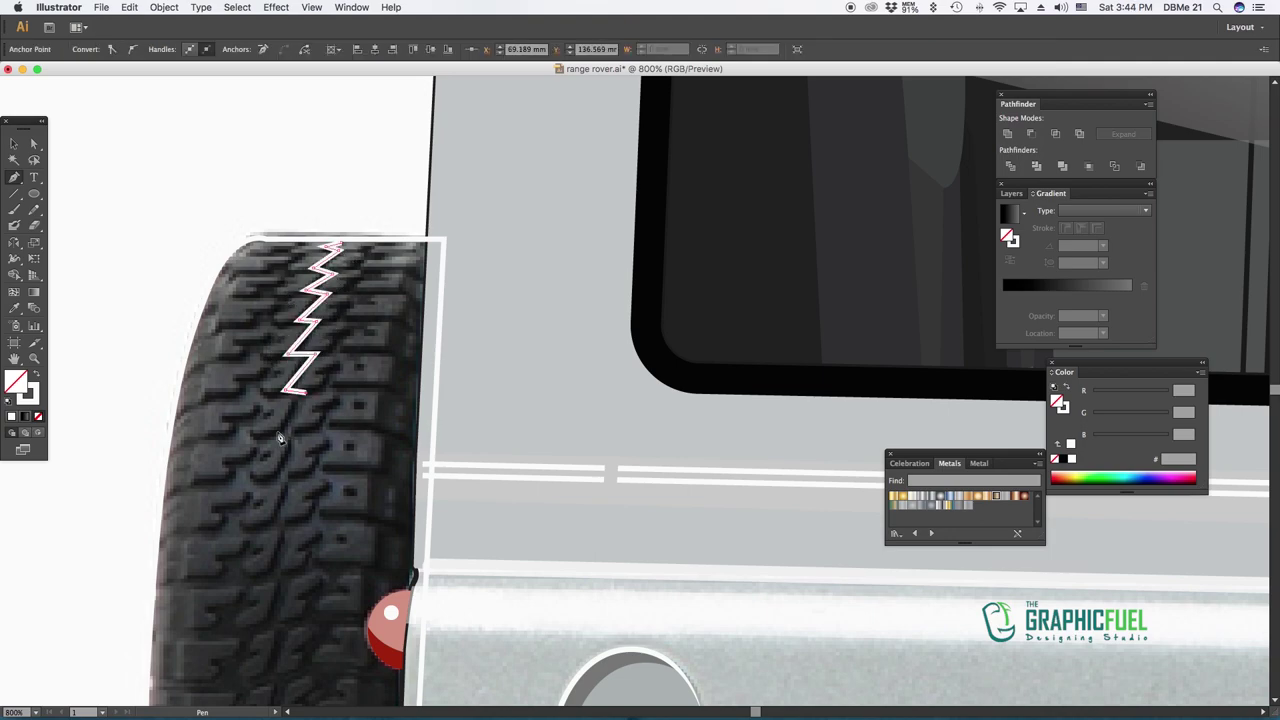
scroll(288, 532, "down", 2)
scroll(302, 388, "down", 2)
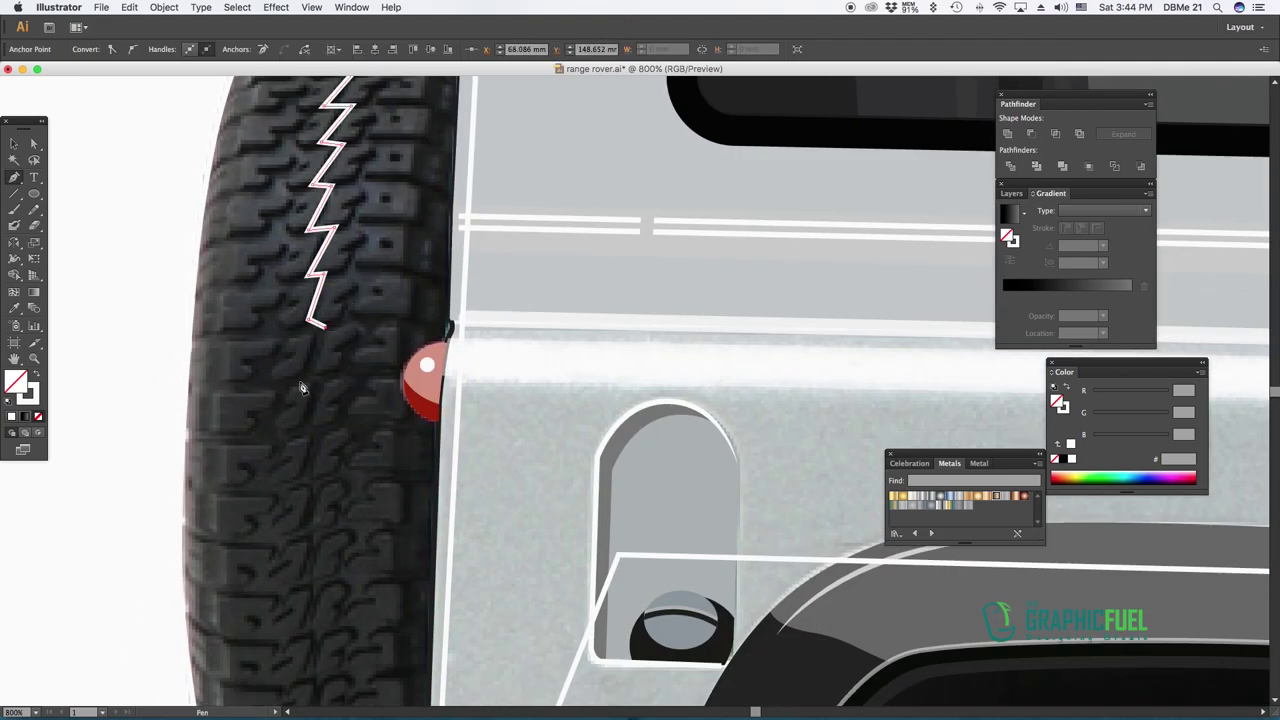
scroll(327, 537, "down", 3)
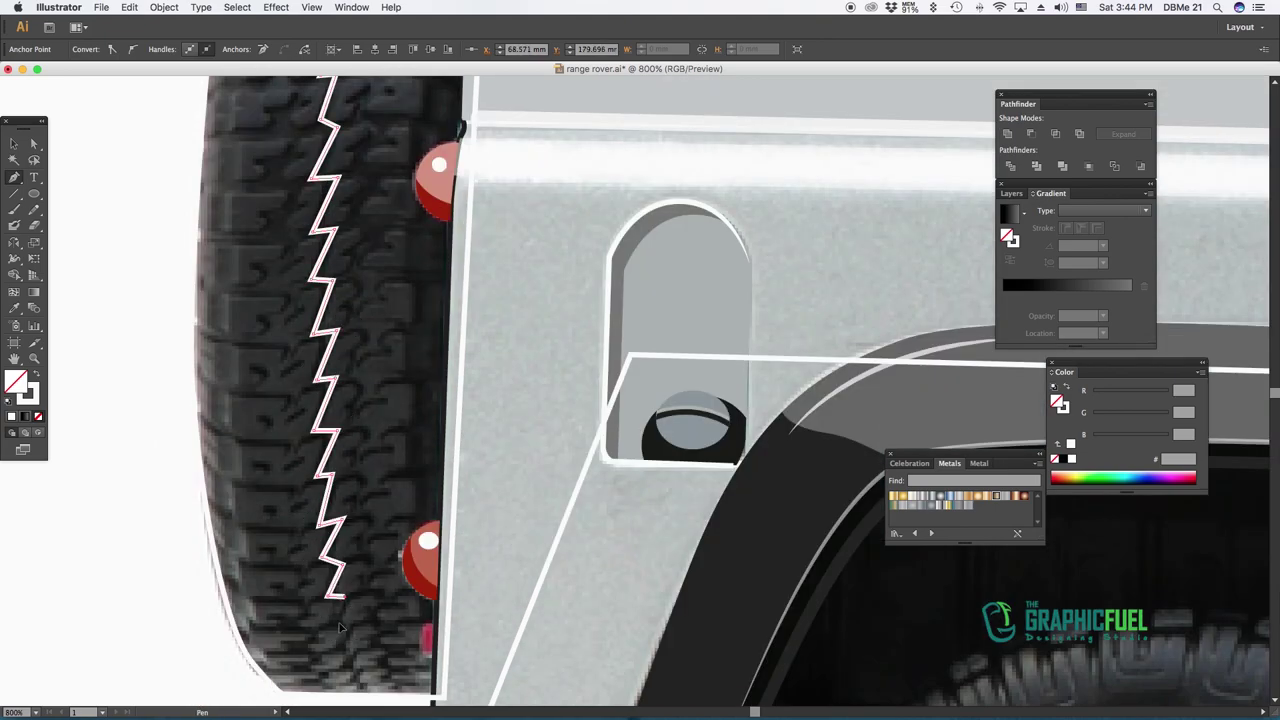
Expand the zigzag path and fill it with the dark tire colour #131313
left_click(164, 7)
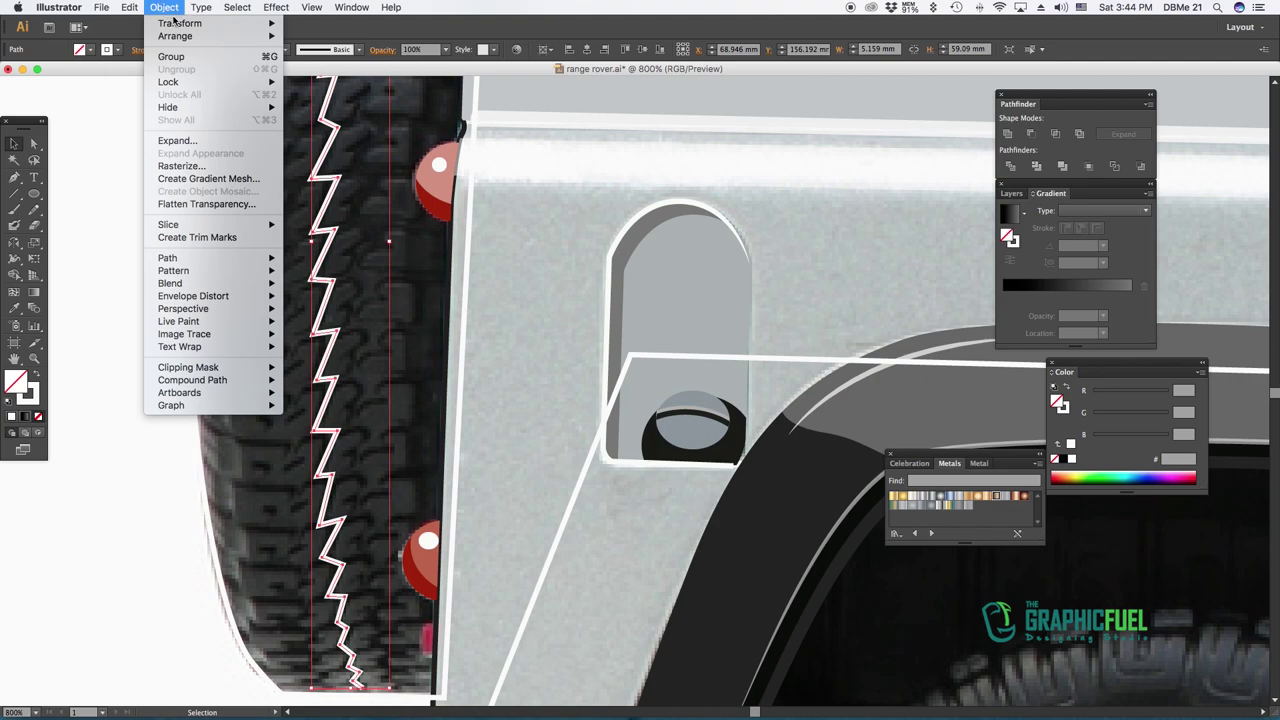
left_click(165, 134)
left_click(672, 572)
key("i")
left_click(414, 364)
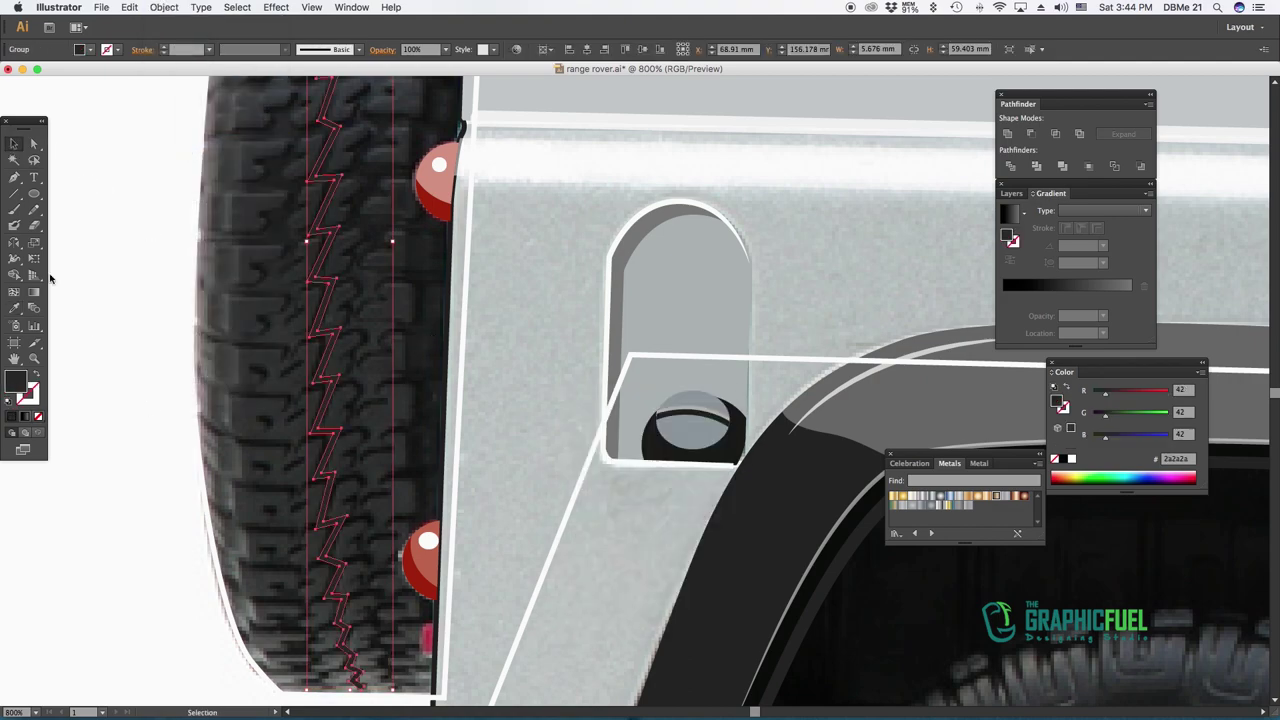
key("ctrl+shift+a")
scroll(332, 380, "up", 2)
Start a second zigzag groove at the tire top and zigzag it down the upper tread
scroll(192, 279, "up", 5)
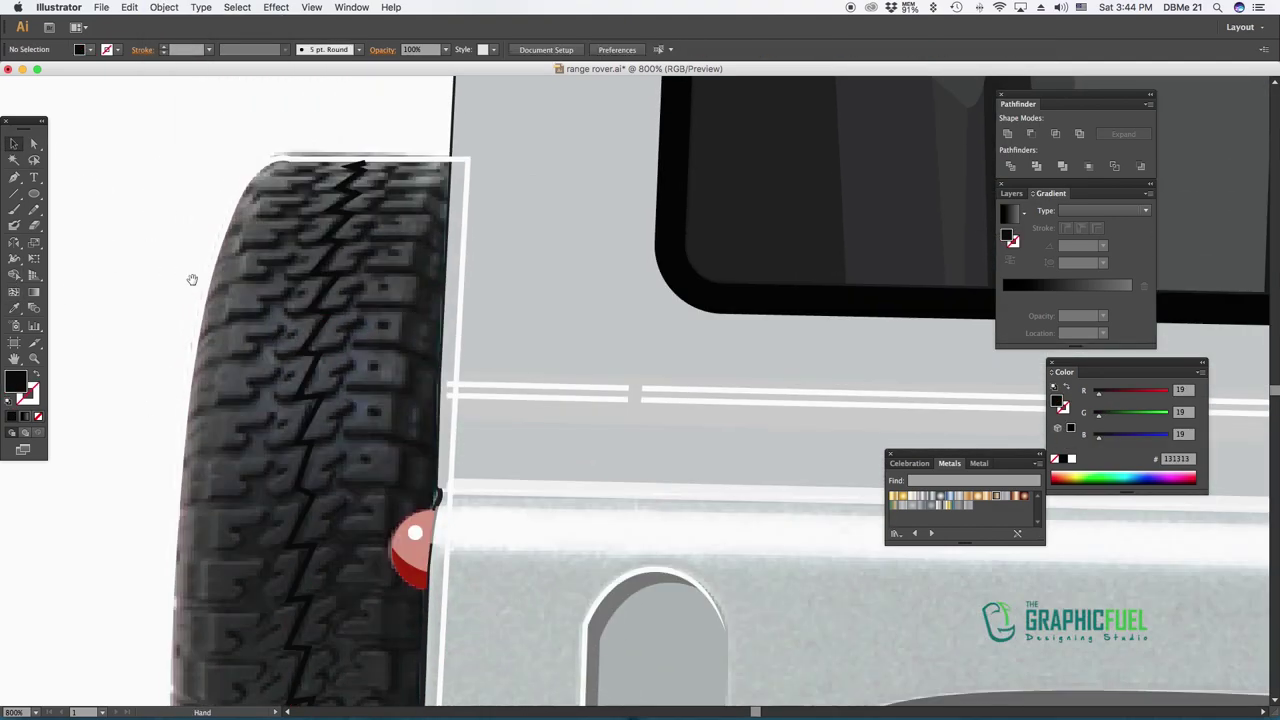
left_click(374, 185)
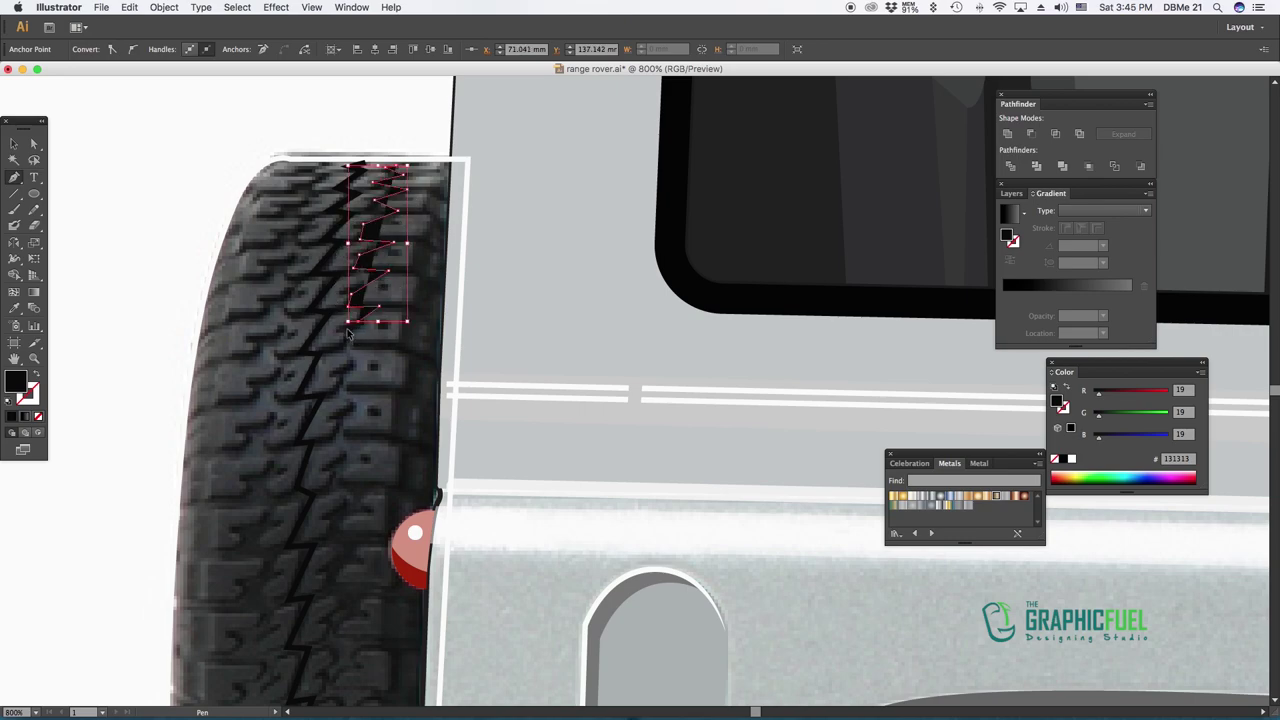
left_click(375, 390)
left_click(337, 417)
left_click(373, 437)
left_click(330, 467)
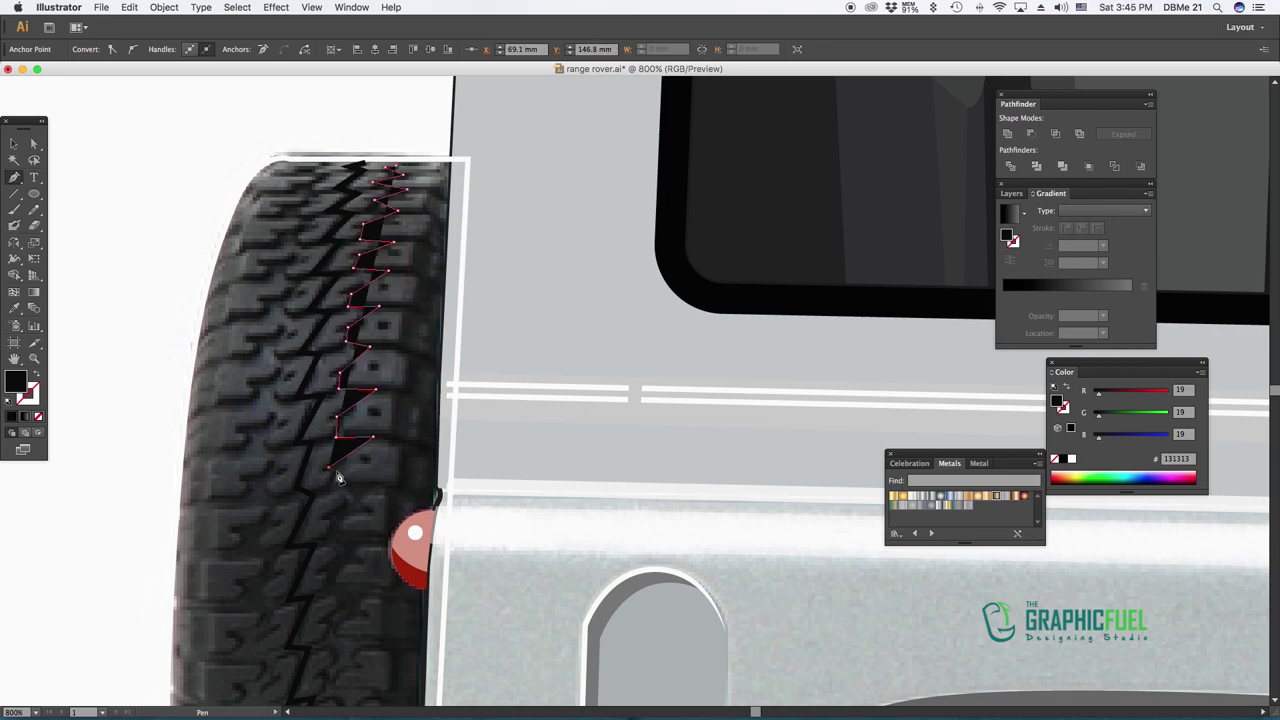
scroll(367, 490, "down", 4)
left_click(418, 297)
left_click(380, 329)
left_click(412, 350)
left_click(375, 383)
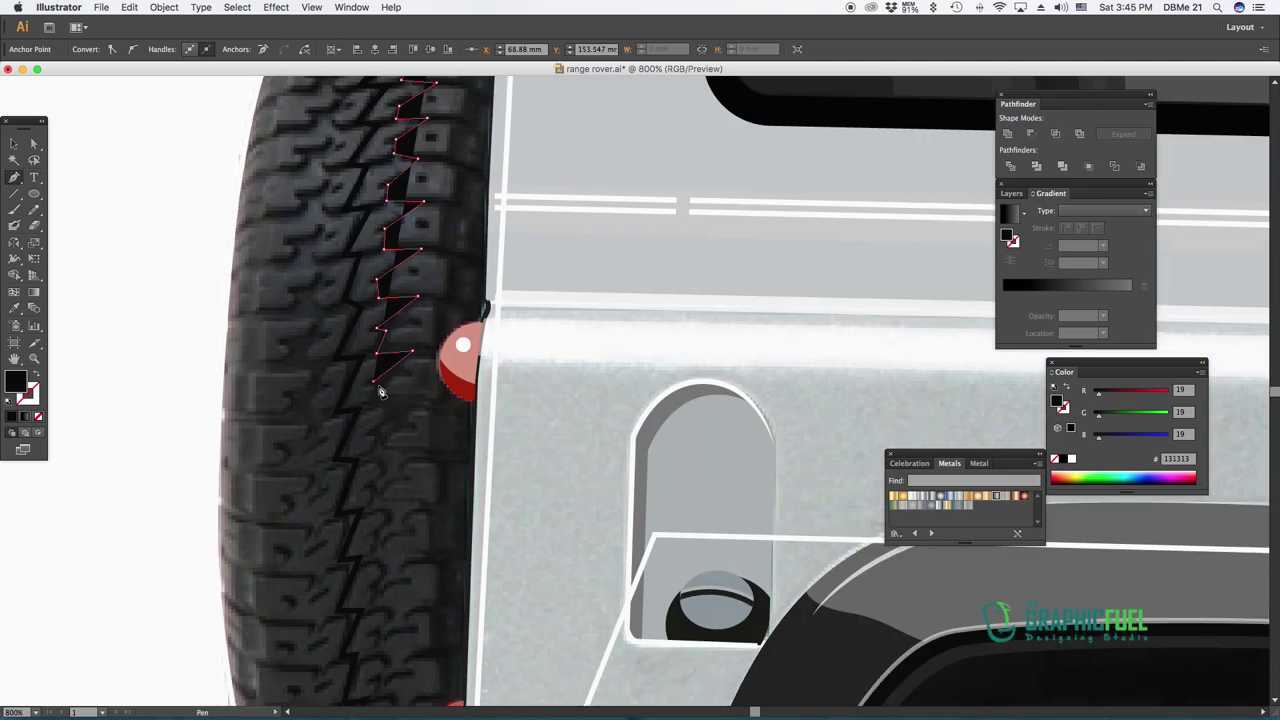
left_click(374, 407)
left_click(377, 434)
left_click(404, 451)
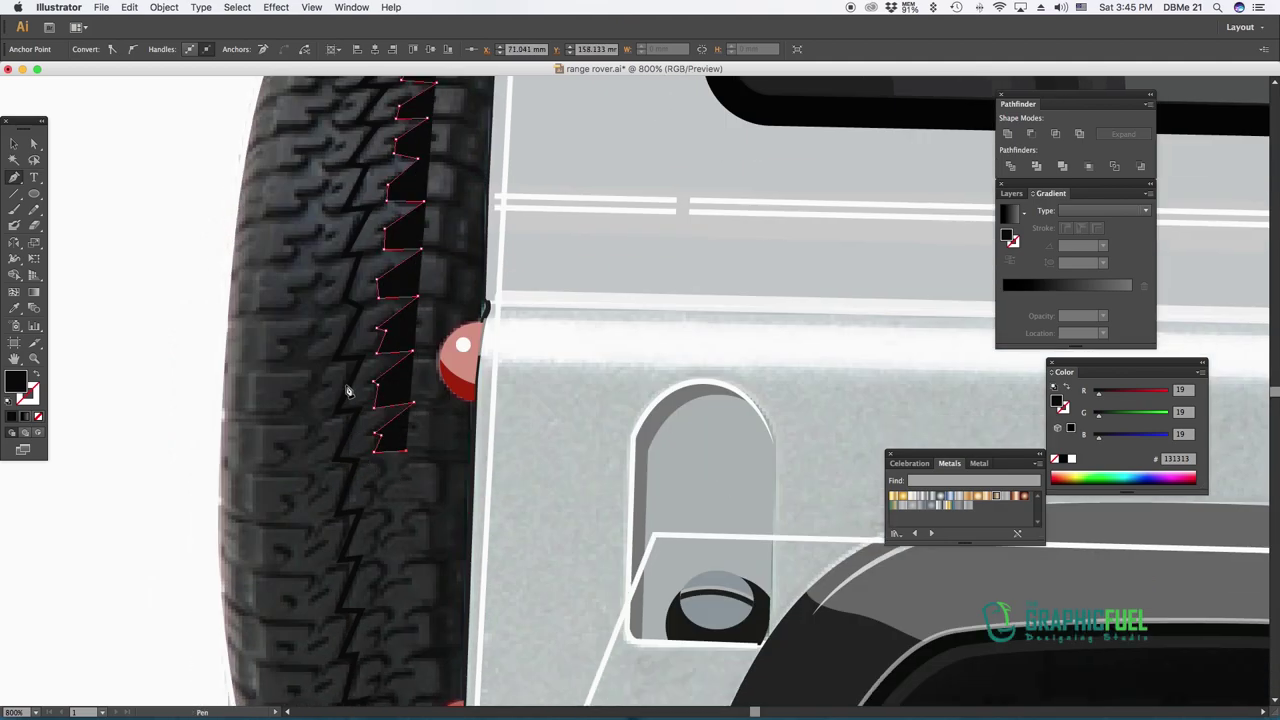
Continue the zigzag down the lower tread to a final point at the tire bottom
scroll(348, 392, "up", 2)
scroll(350, 400, "down", 4)
left_click(372, 442)
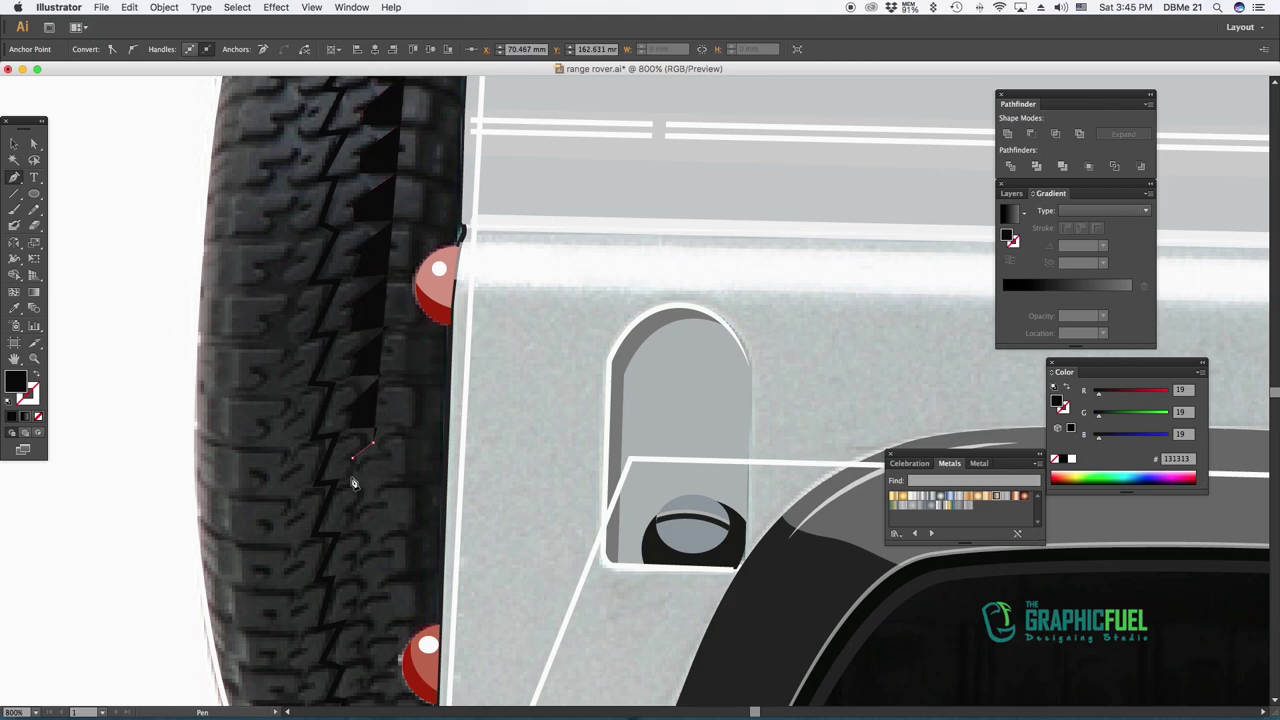
left_click(378, 480)
left_click(355, 518)
left_click(379, 535)
left_click(360, 566)
scroll(370, 450, "down", 3)
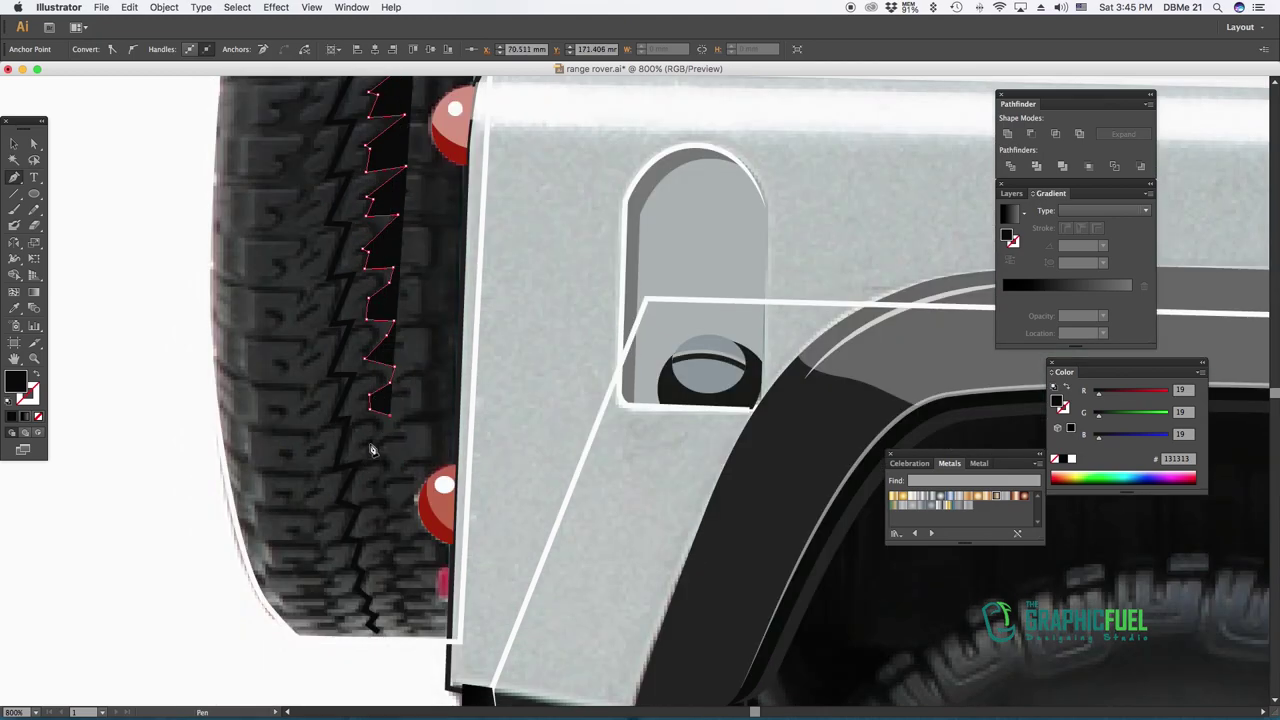
left_click(393, 415)
left_click(373, 440)
left_click(396, 458)
left_click(377, 490)
left_click(381, 526)
left_click(395, 585)
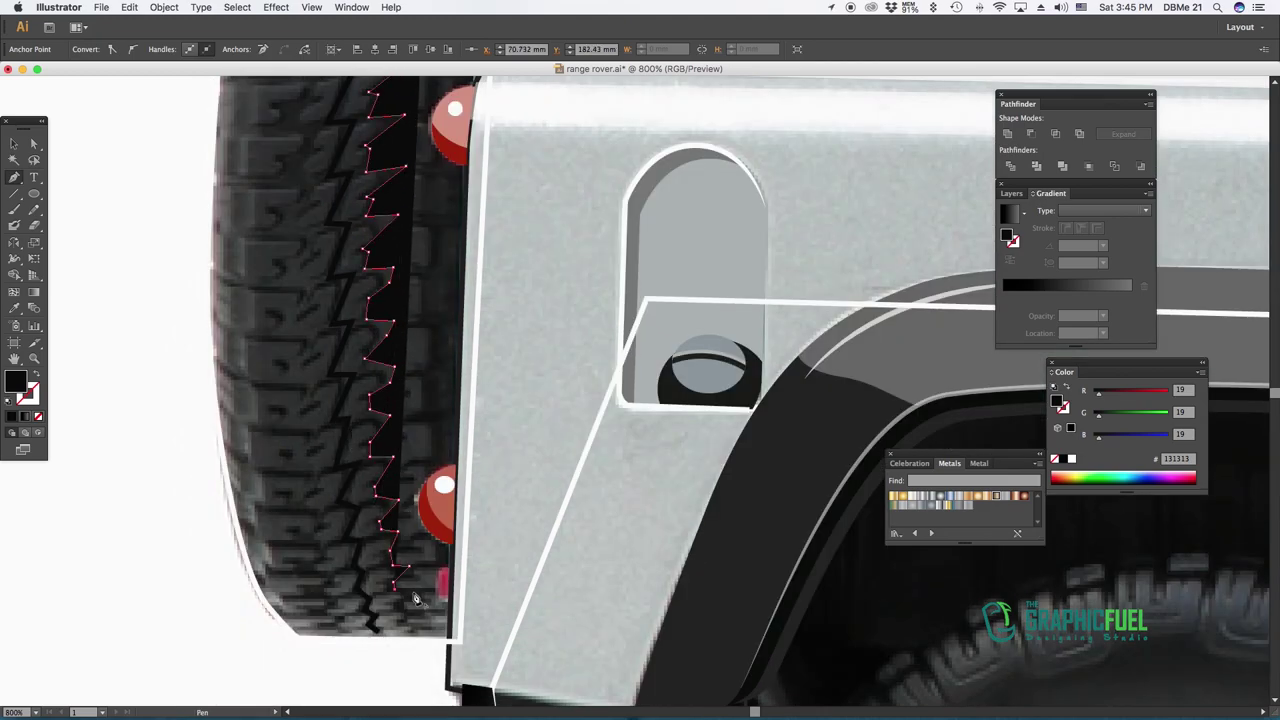
left_click(410, 628)
Make the zigzag an unfilled stroke and expand it into a shape
key("shift+x")
key("v")
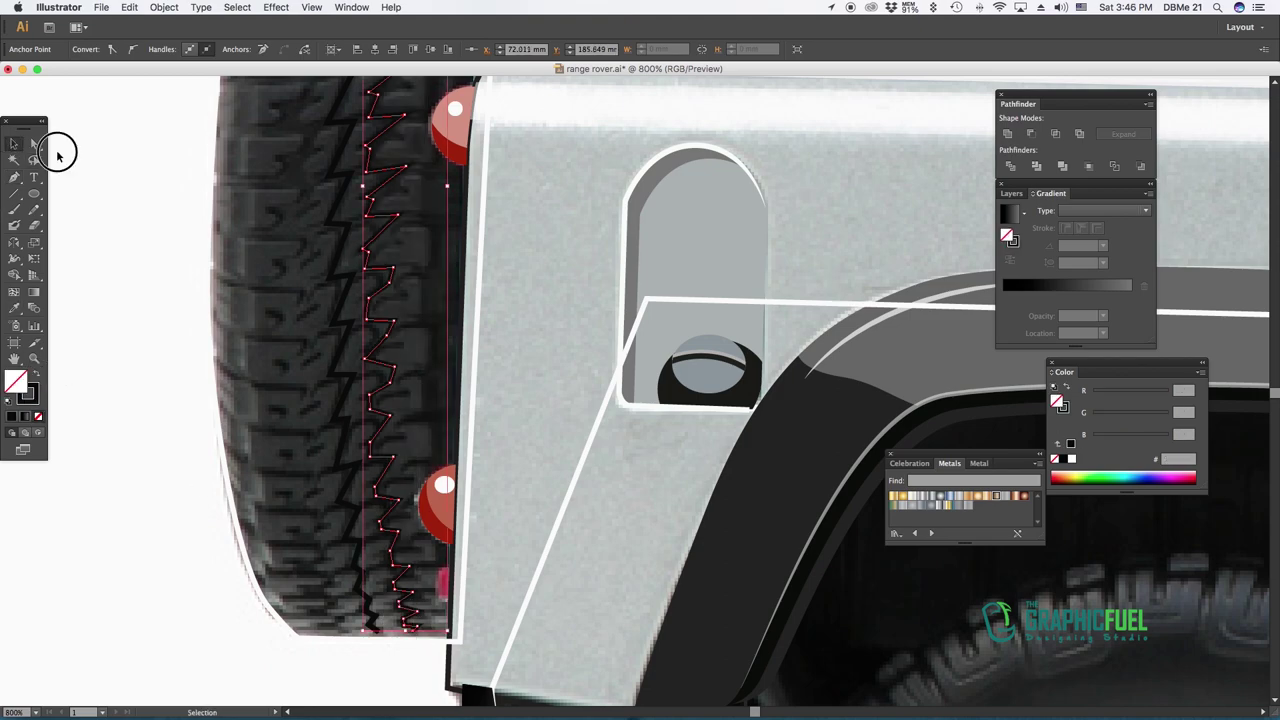
left_click(164, 7)
left_click(190, 134)
key("Return")
key("ctrl+minus")
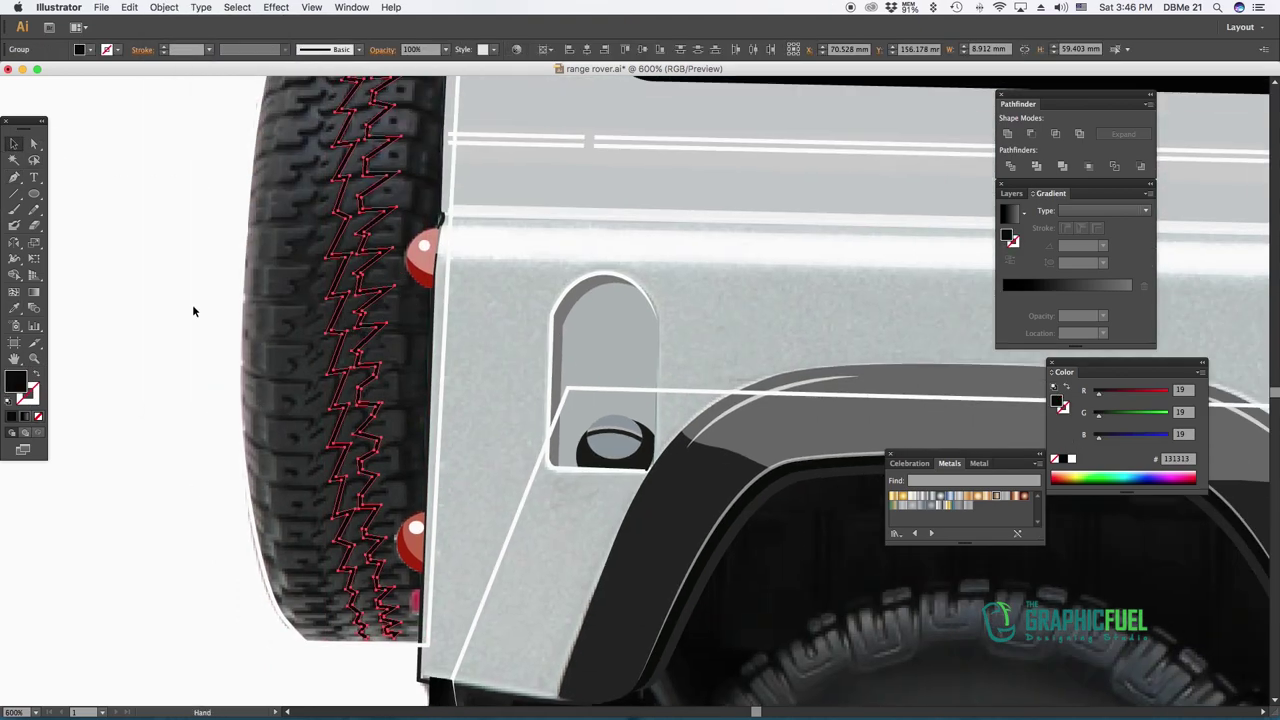
key("shift+ctrl+a")
Pen-draw a tread block outline at the top of the spare tire and expand it
scroll(194, 311, "up", 5)
key("ctrl+plus")
key("p")
left_click(450, 207)
left_click(410, 218)
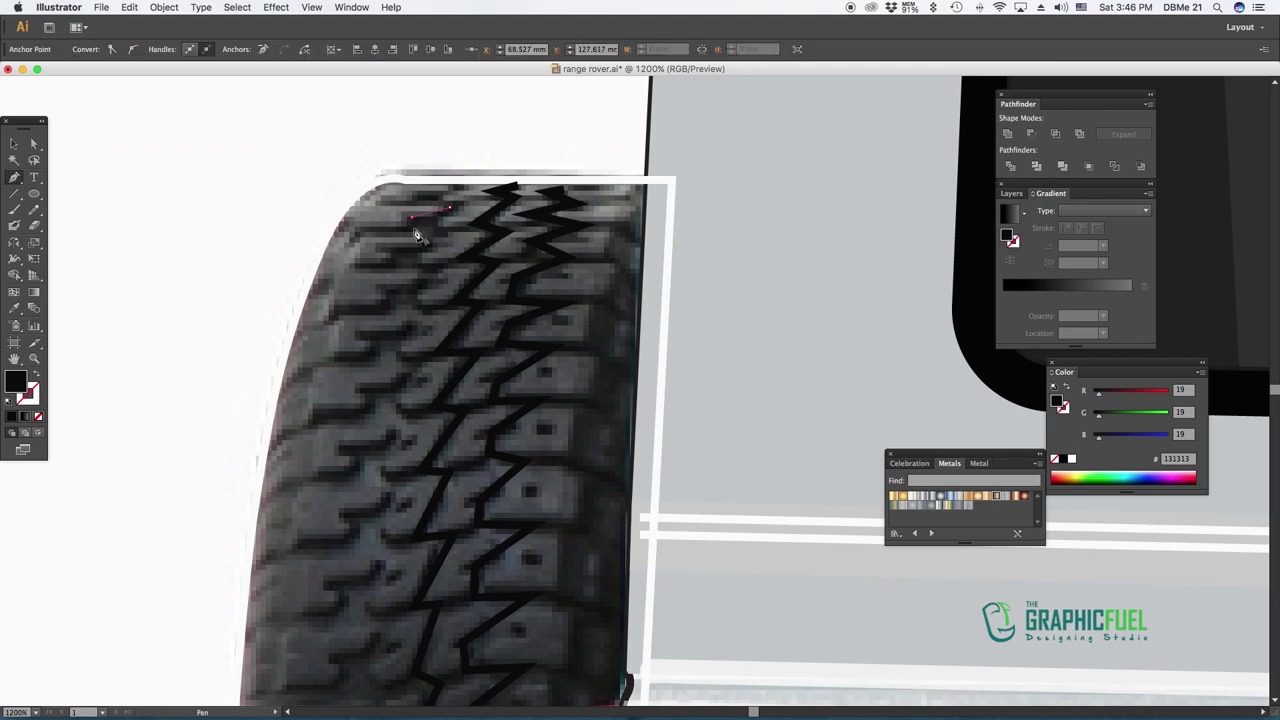
left_click(37, 375)
left_click(164, 7)
left_click(190, 134)
Alt-drag a tread copy onto the next block and reshape its corner with Direct Selection
key("Return")
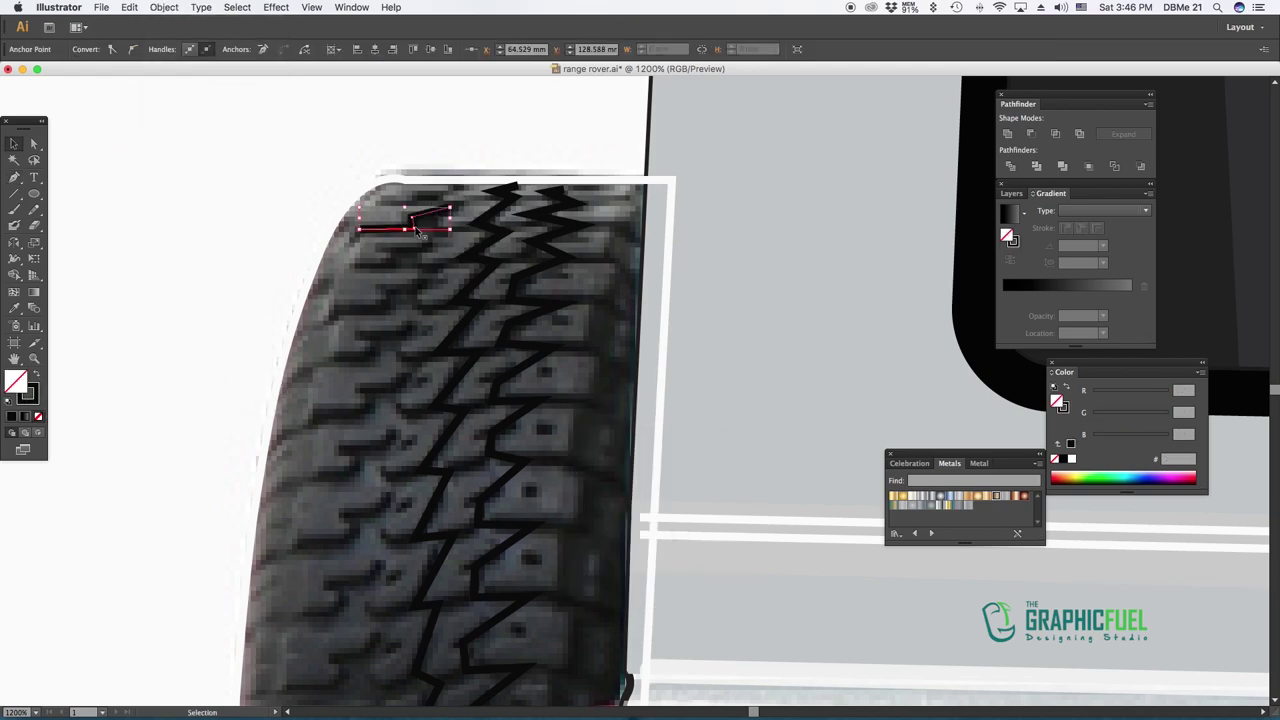
key("v")
left_click_drag(400, 220, 396, 257)
left_click_drag(377, 360, 378, 362)
scroll(378, 362, "down", 5)
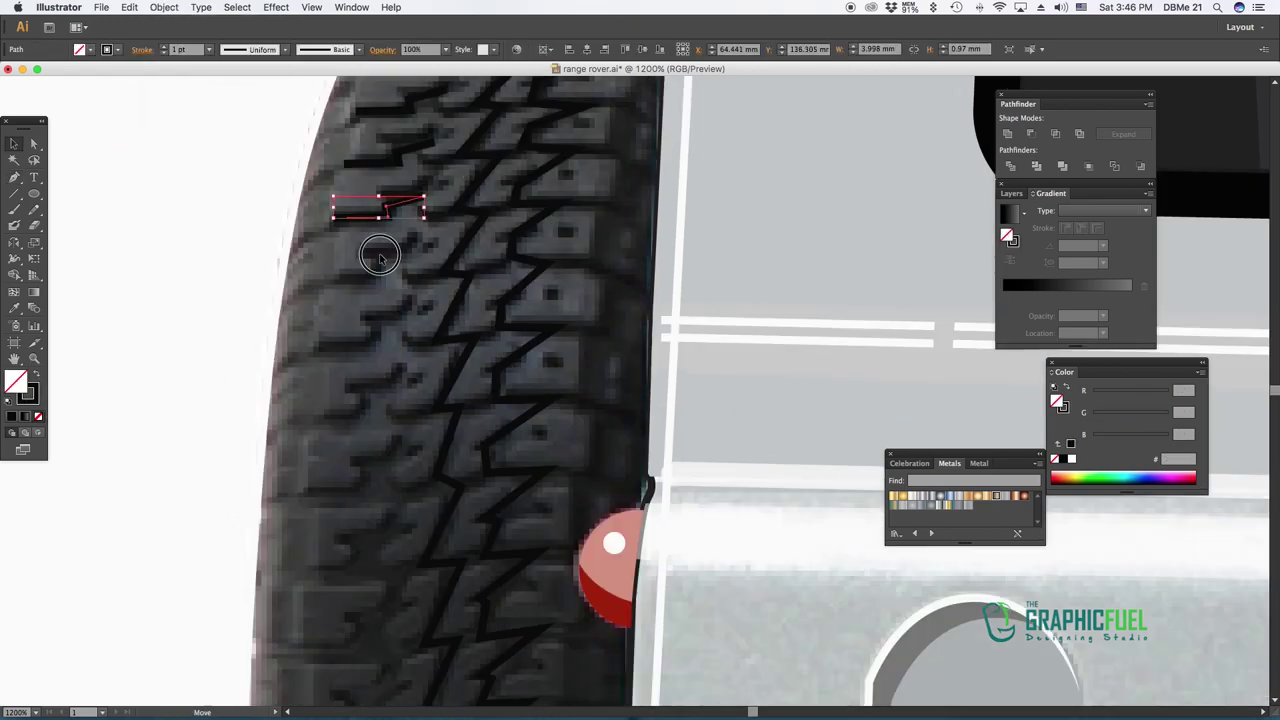
key("a")
left_click_drag(378, 280, 377, 260)
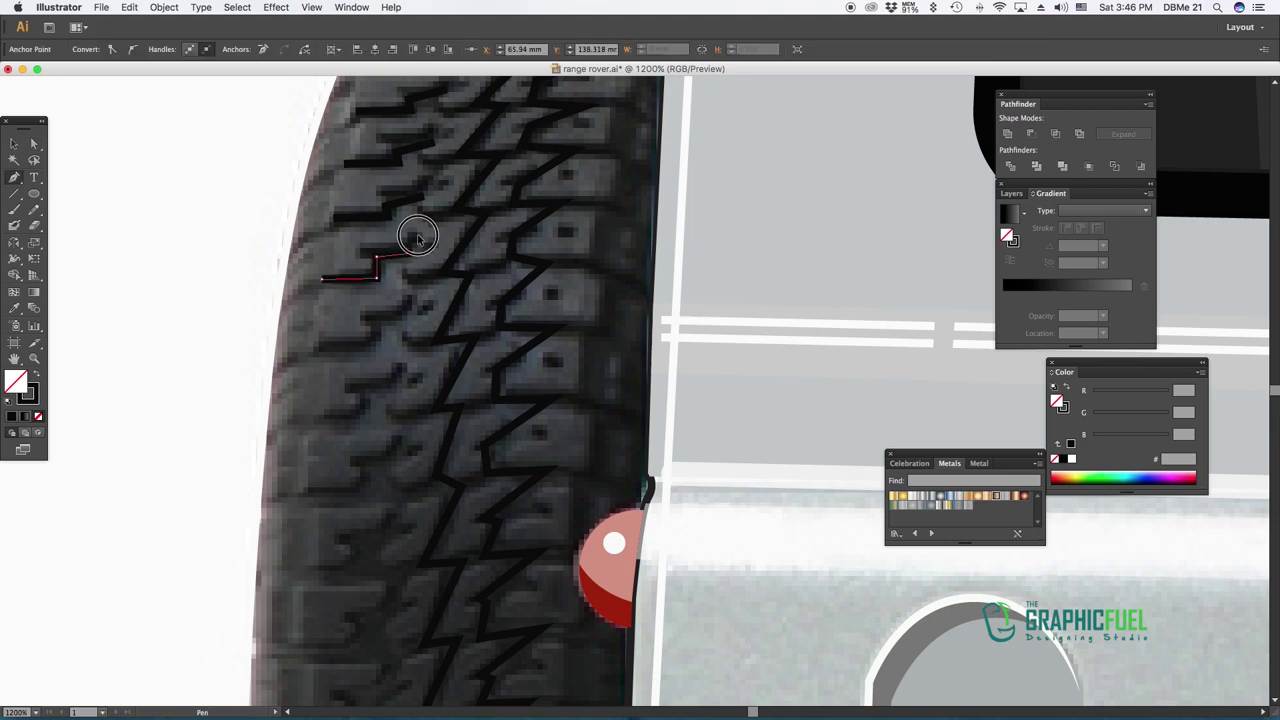
Place more tread copies down the tire's left side, deleting a misplaced one
scroll(418, 262, "down", 2)
left_click(14, 143)
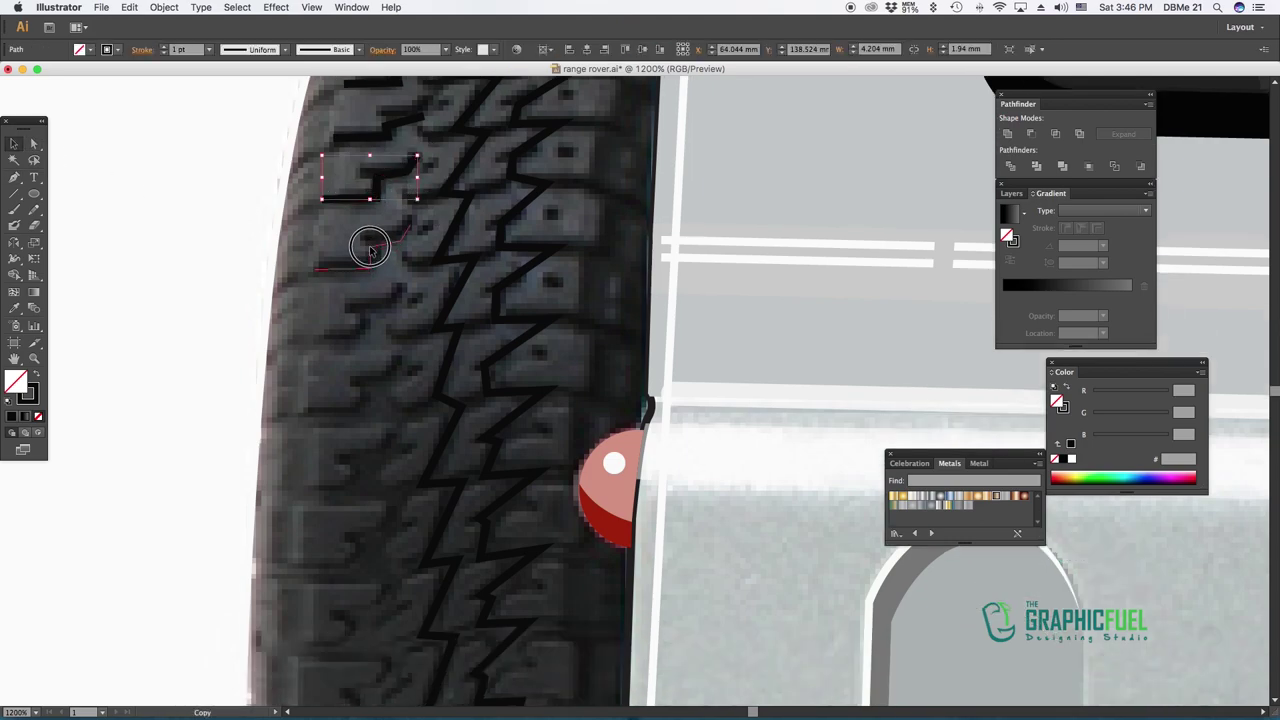
mouse_move(369, 248)
left_mouse_down()
mouse_move(310, 355)
mouse_move(306, 429)
left_mouse_up()
scroll(370, 255, "down", 2)
scroll(370, 255, "right", 1)
scroll(306, 429, "down", 5)
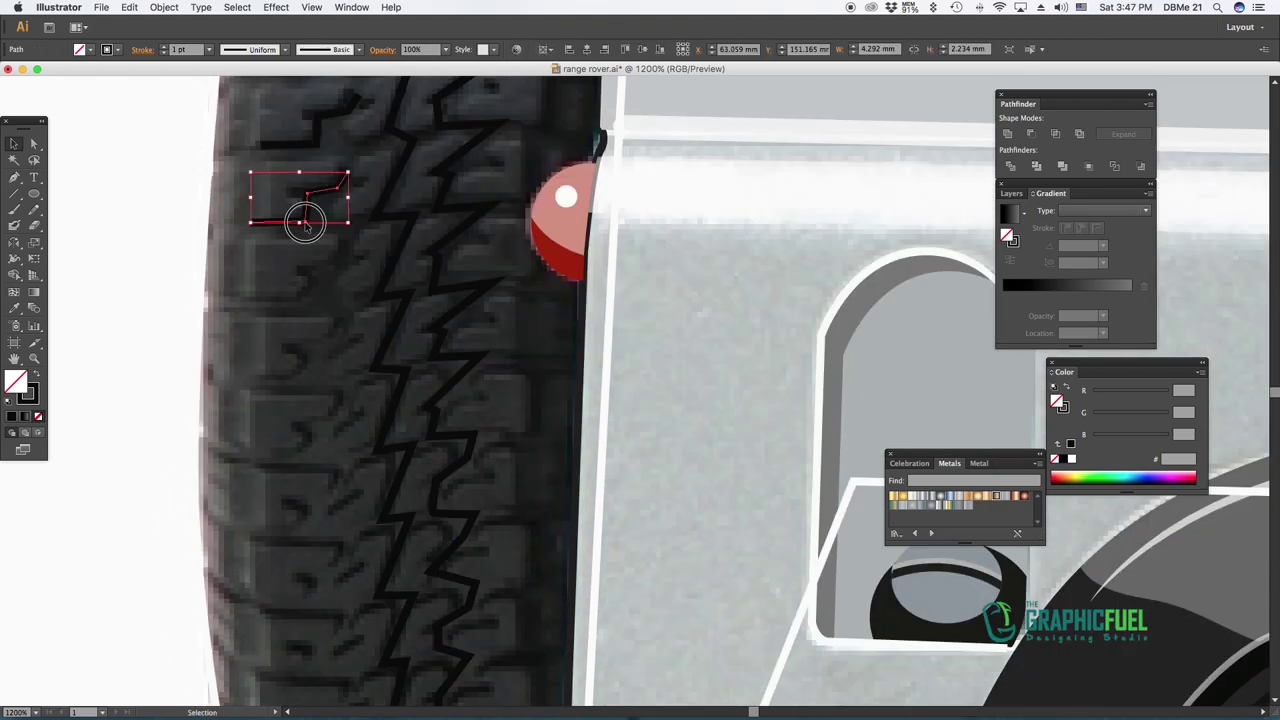
left_click_drag(306, 225, 305, 375)
scroll(290, 300, "up", 8)
left_click_drag(298, 150, 295, 225)
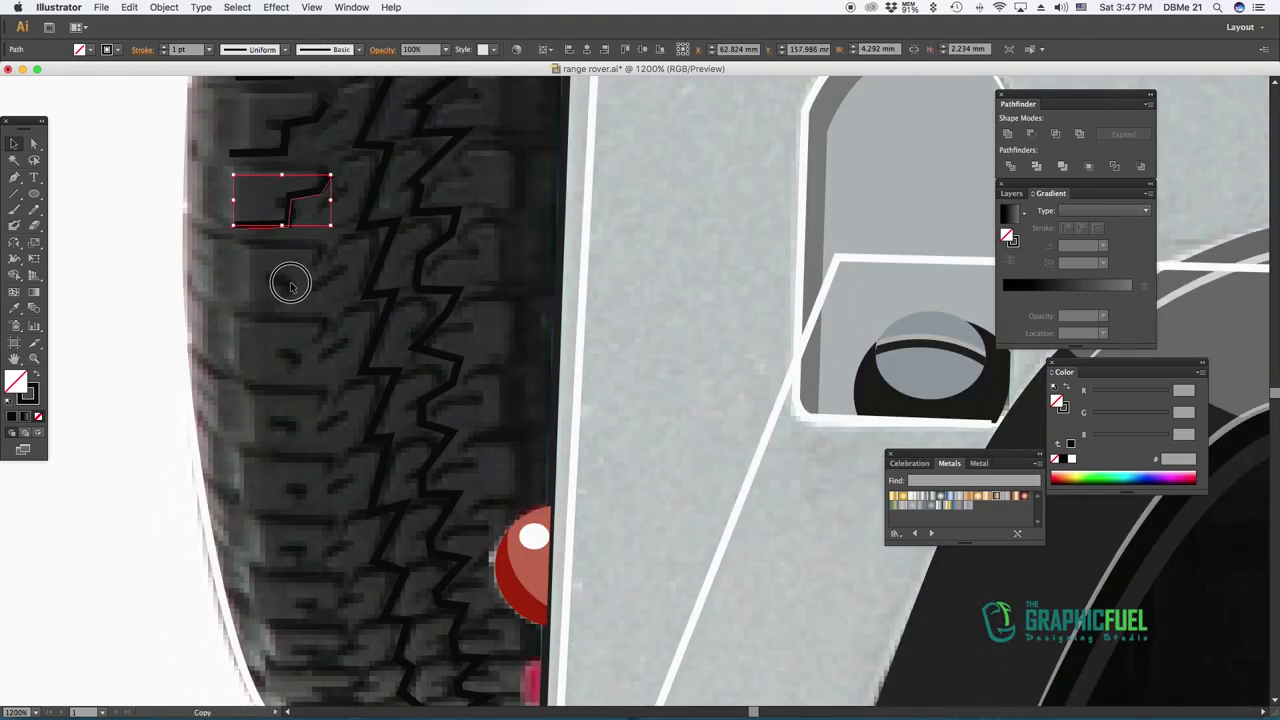
key("Delete")
Draw an angled tread block outline and move tread copies onto lower blocks
key("a")
left_click(291, 373)
left_click(280, 351)
left_click(322, 331)
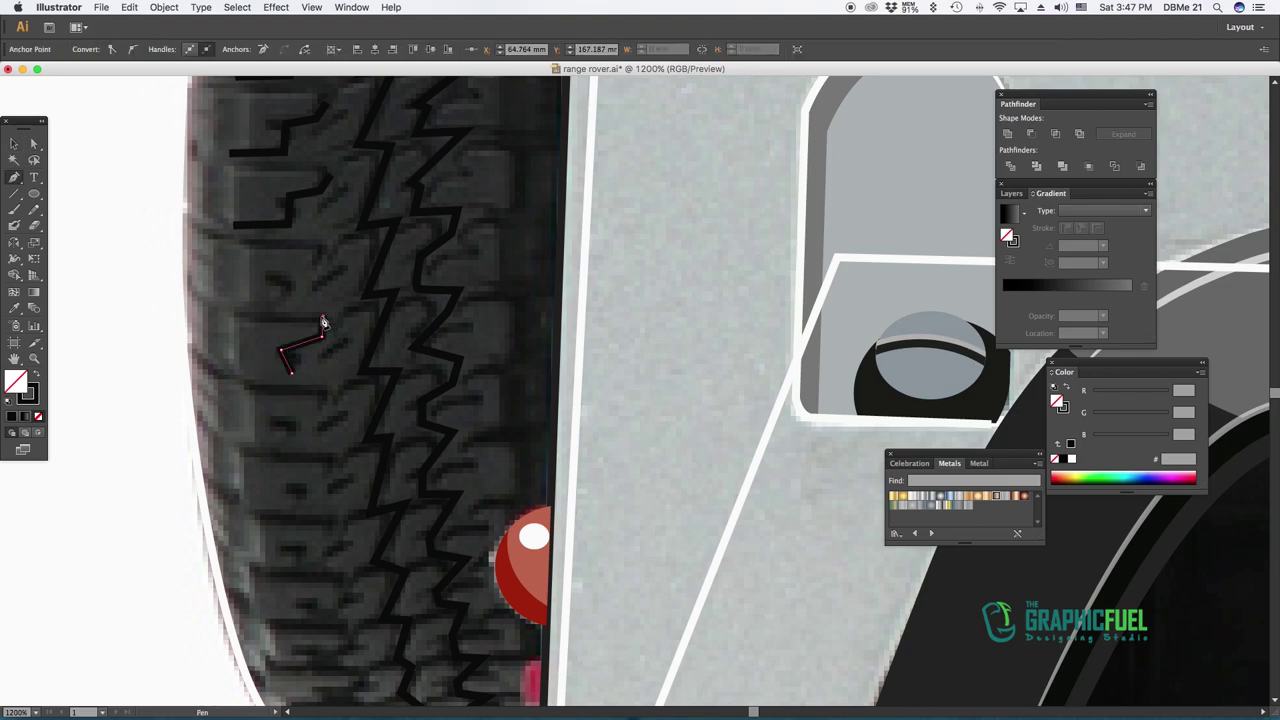
scroll(53, 174, "down", 2)
scroll(53, 174, "right", 1)
left_click_drag(245, 268, 248, 346)
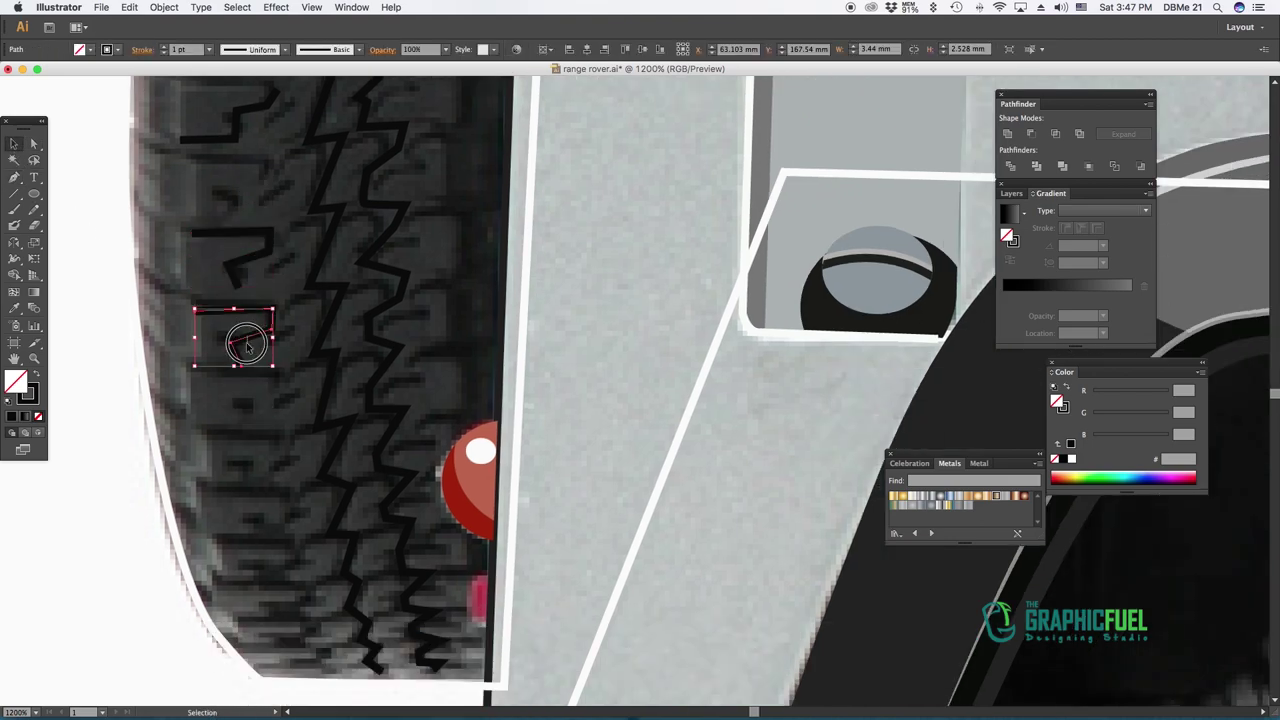
left_click_drag(248, 410, 250, 455)
Copy the tread shape onto the remaining blocks down to the tire bottom
scroll(314, 337, "down", 3)
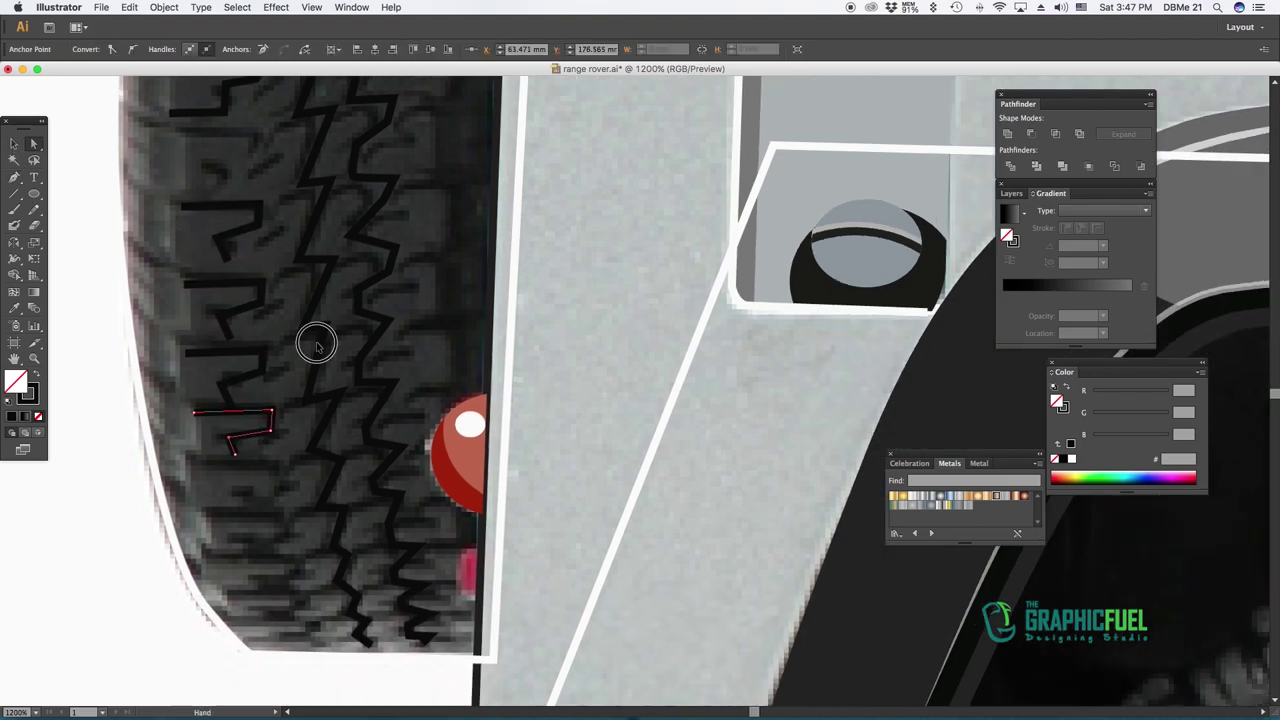
left_click(185, 336)
left_click_drag(199, 385, 213, 455)
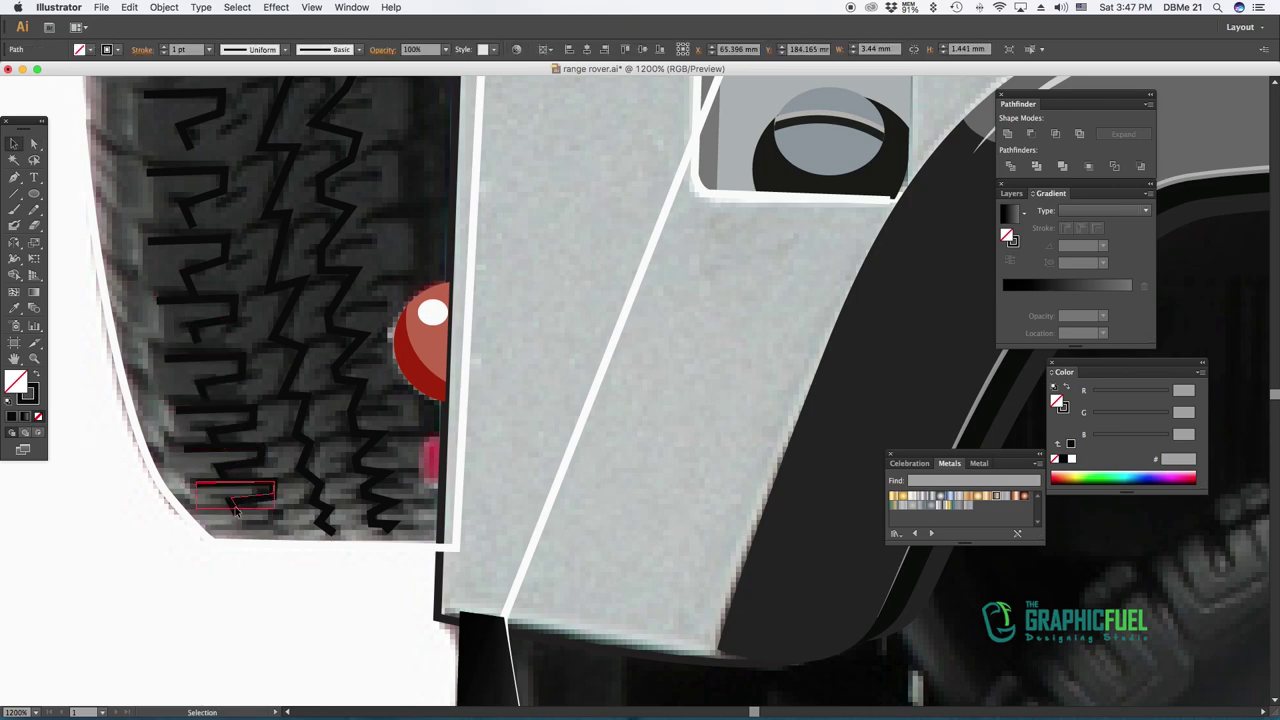
left_click_drag(248, 527, 284, 545)
key("ctrl+minus")
key("ctrl+minus")
key("ctrl+minus")
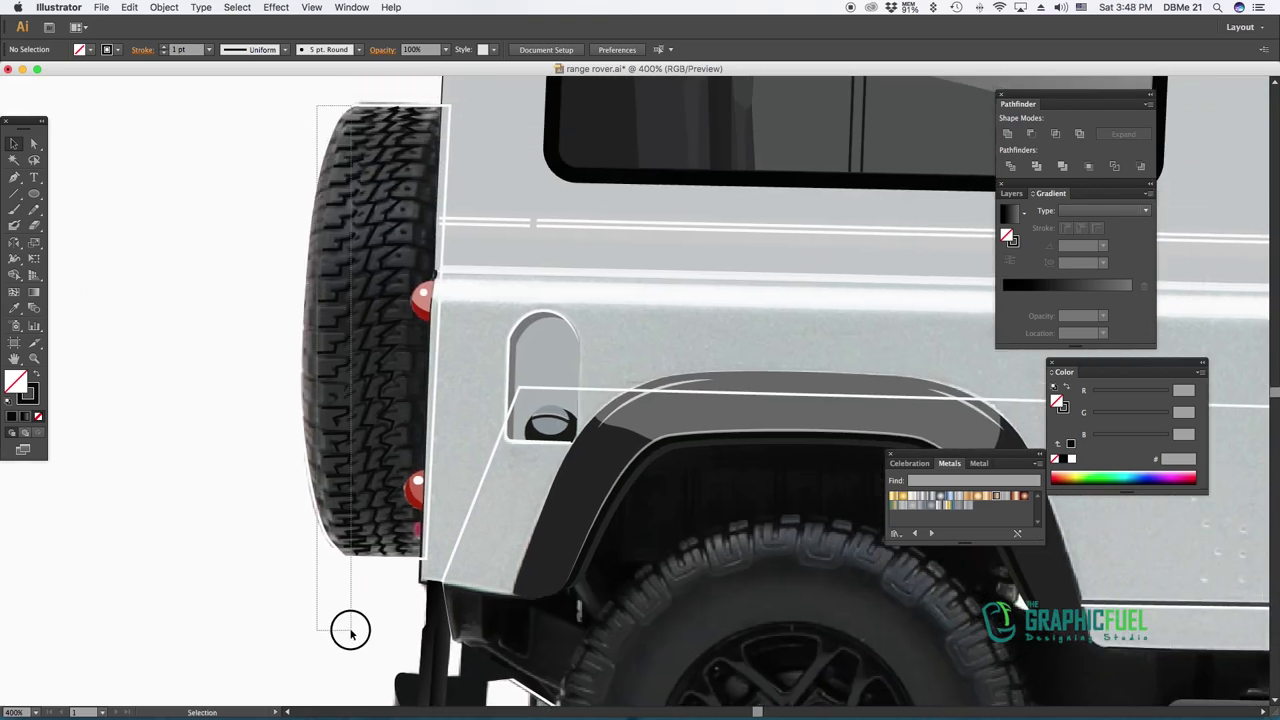
Select the outer tread shapes and expand their strokes into solid shapes
left_click_drag(316, 652, 362, 582)
left_click(364, 391, "shift")
left_click(164, 7)
left_click(190, 145)
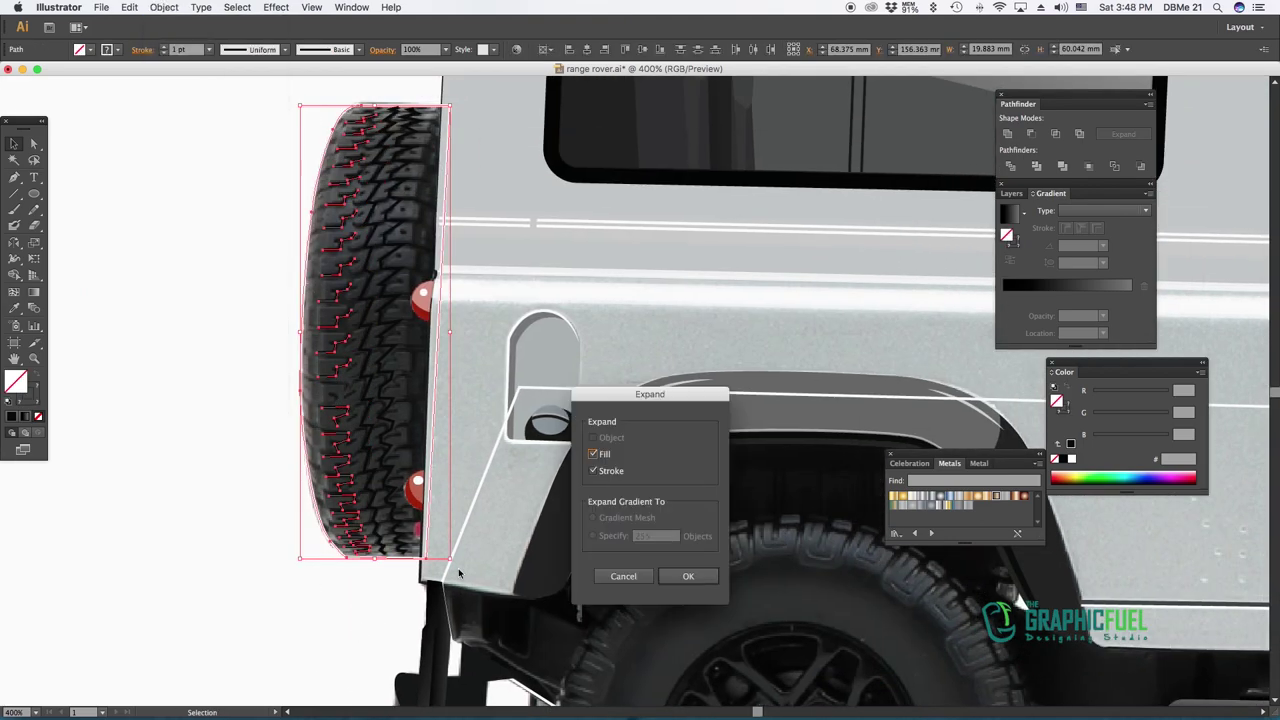
left_click(623, 576)
left_click(457, 545, "shift")
left_click(164, 7)
left_click(190, 145)
left_click(701, 574)
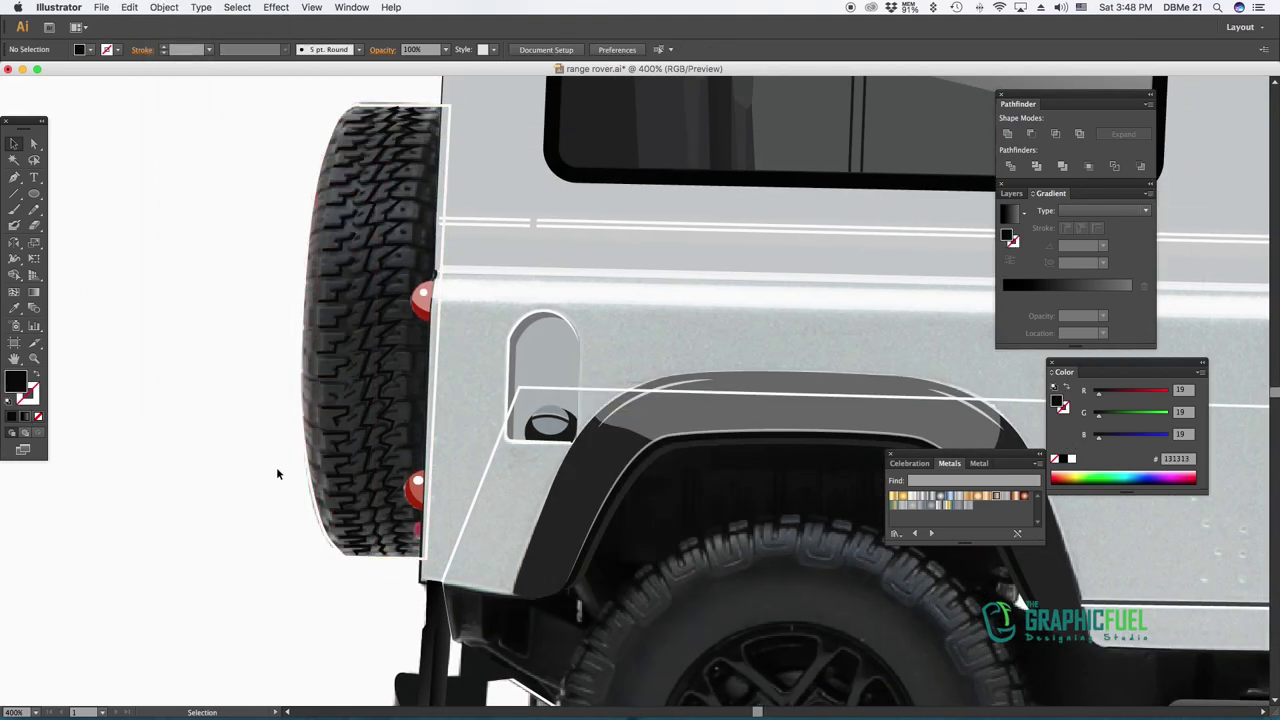
scroll(277, 420, "up", 1)
left_click(253, 368)
scroll(300, 355, "down", 3)
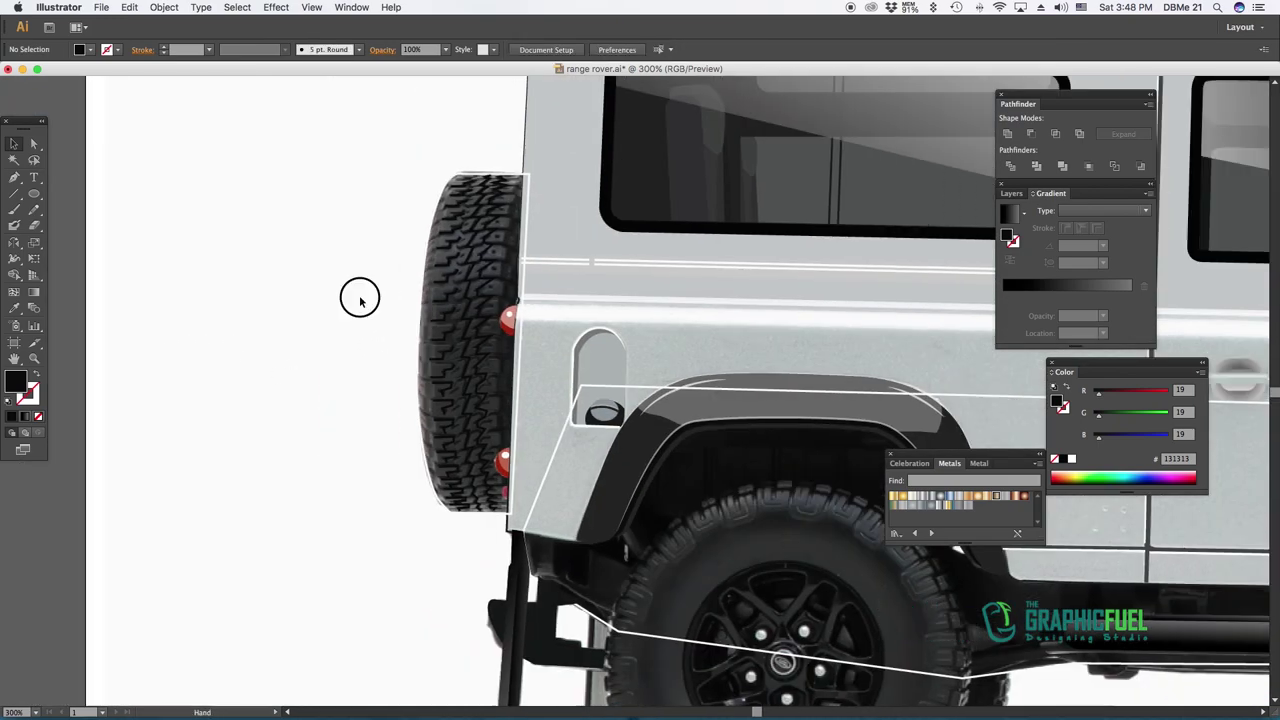
Give the tire-edge path a black fill with the Eyedropper, then a gradient
left_click(320, 312)
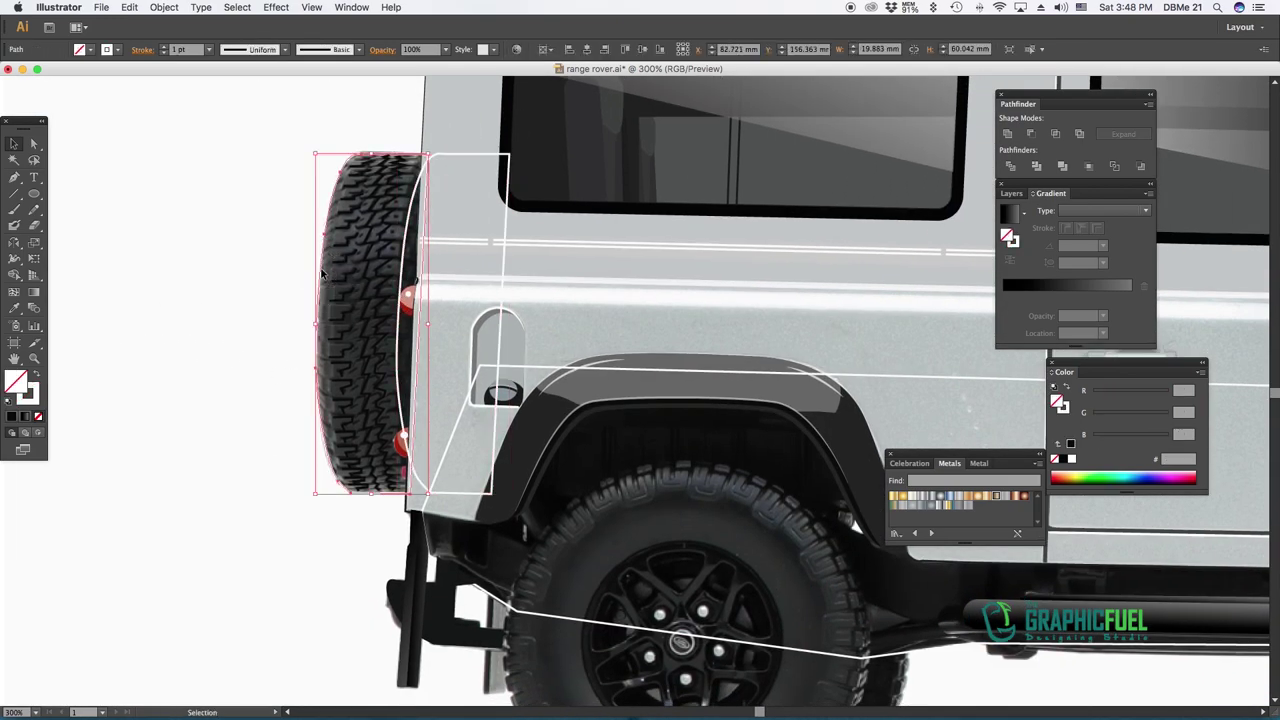
left_click(502, 318, "shift")
left_click(414, 316)
left_click(20, 312)
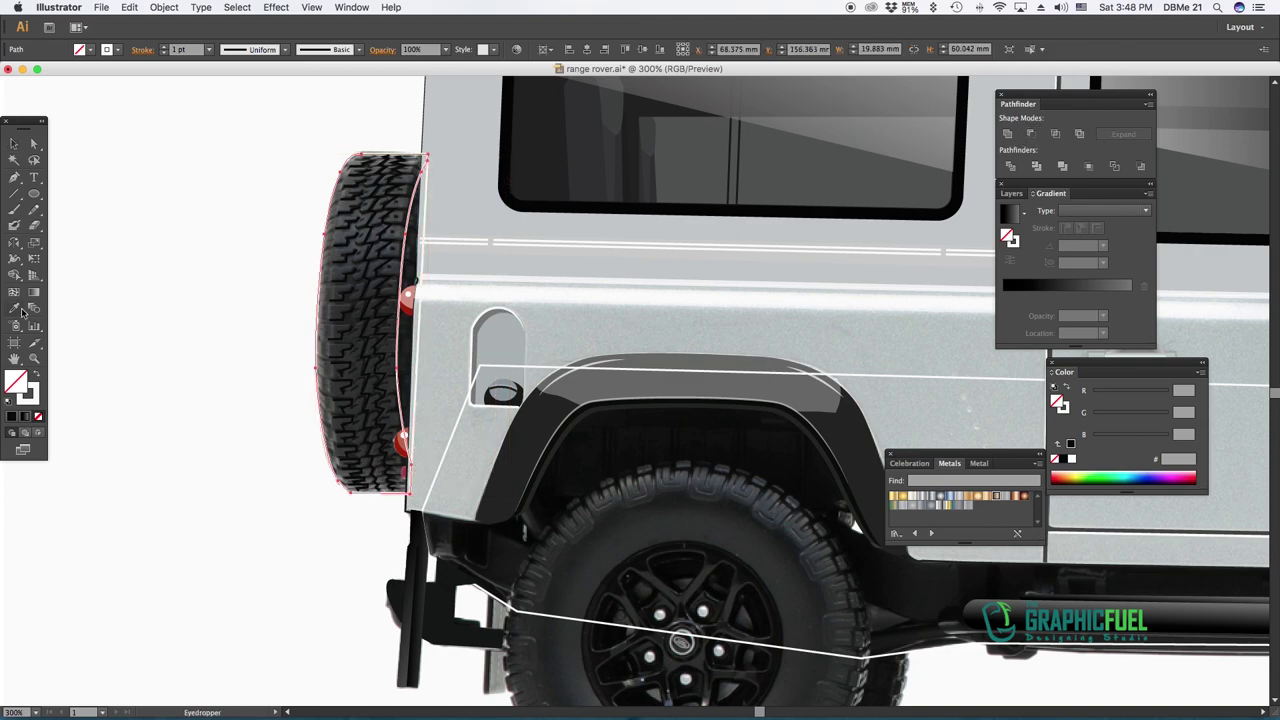
left_click(1009, 213)
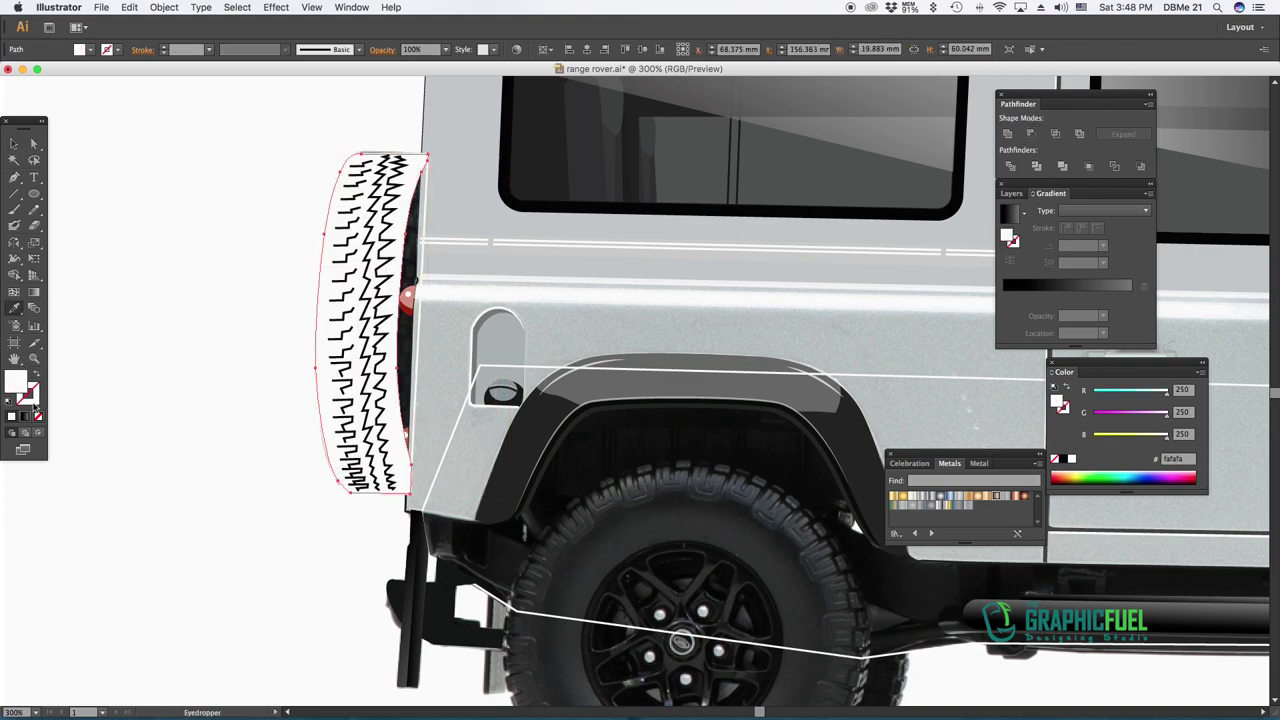
left_click(1100, 211)
left_click(1083, 240)
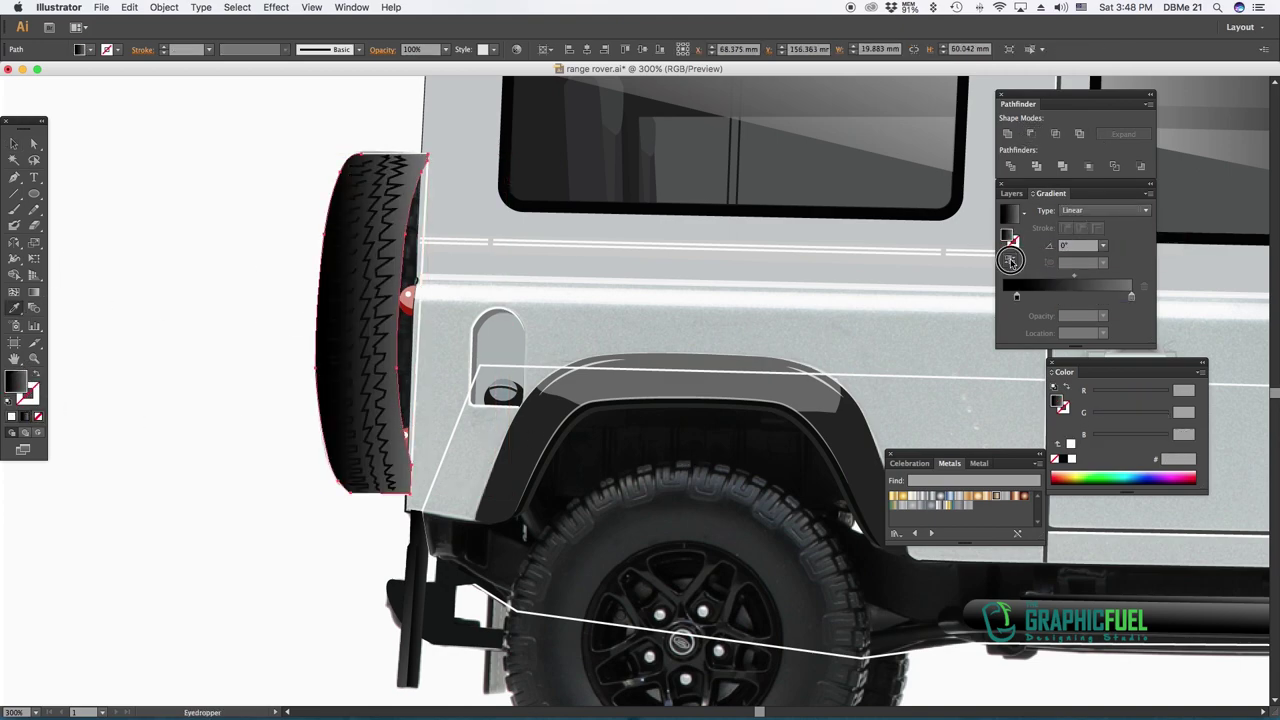
Make the tire-edge gradient radial and stretch it taller over the tire
left_click(1009, 261)
left_click(1082, 210)
left_click(1085, 241)
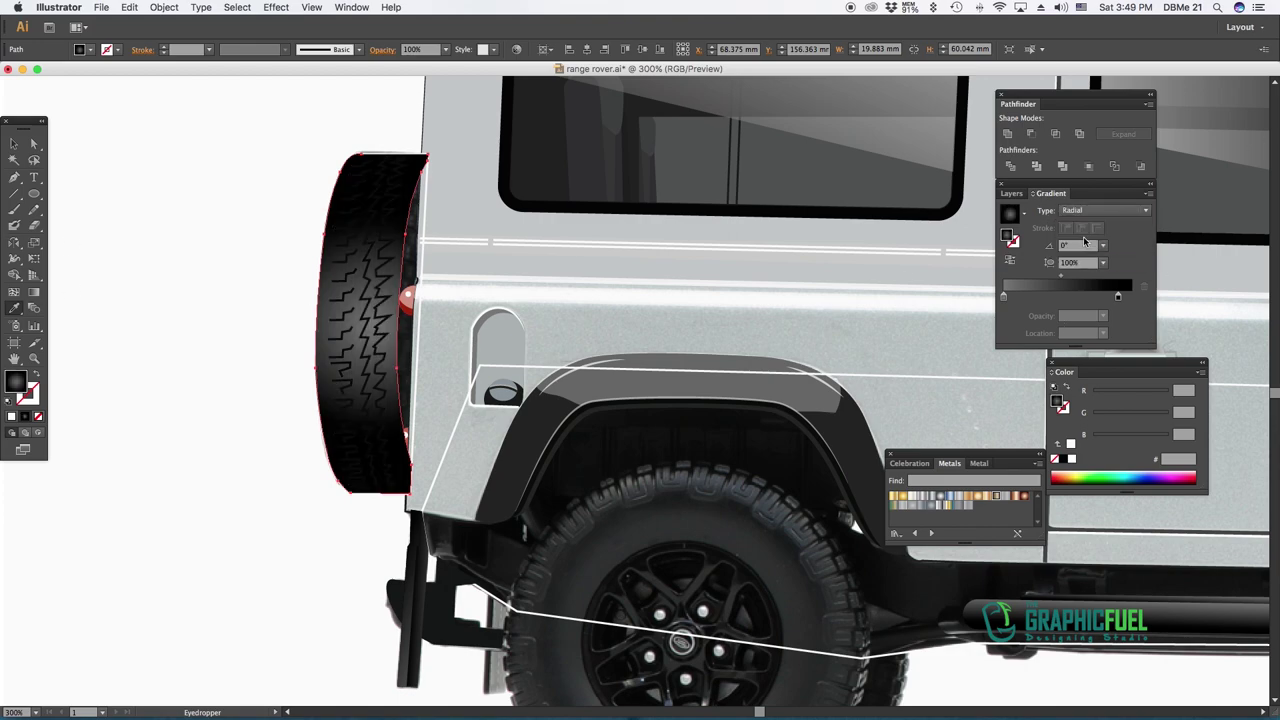
left_click_drag(372, 203, 372, 100)
left_click_drag(244, 323, 289, 329)
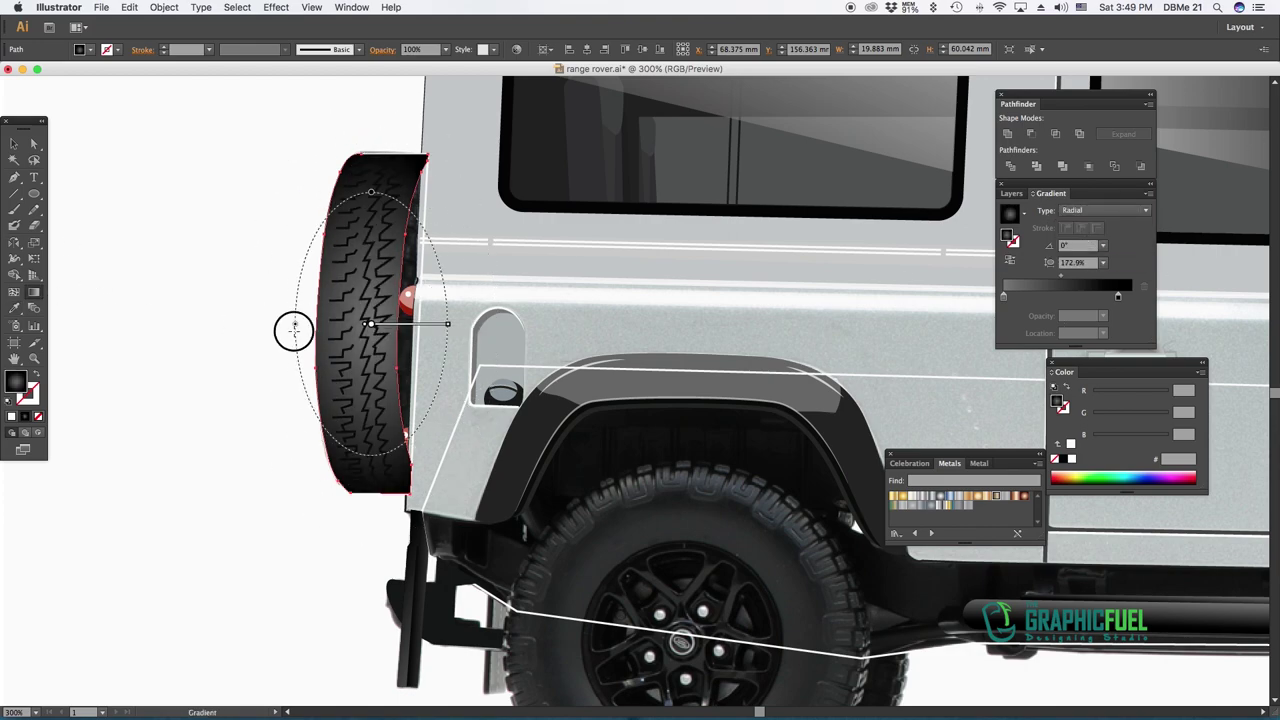
Select all spare tire parts and send them backward behind the body
key("v")
left_click(308, 383)
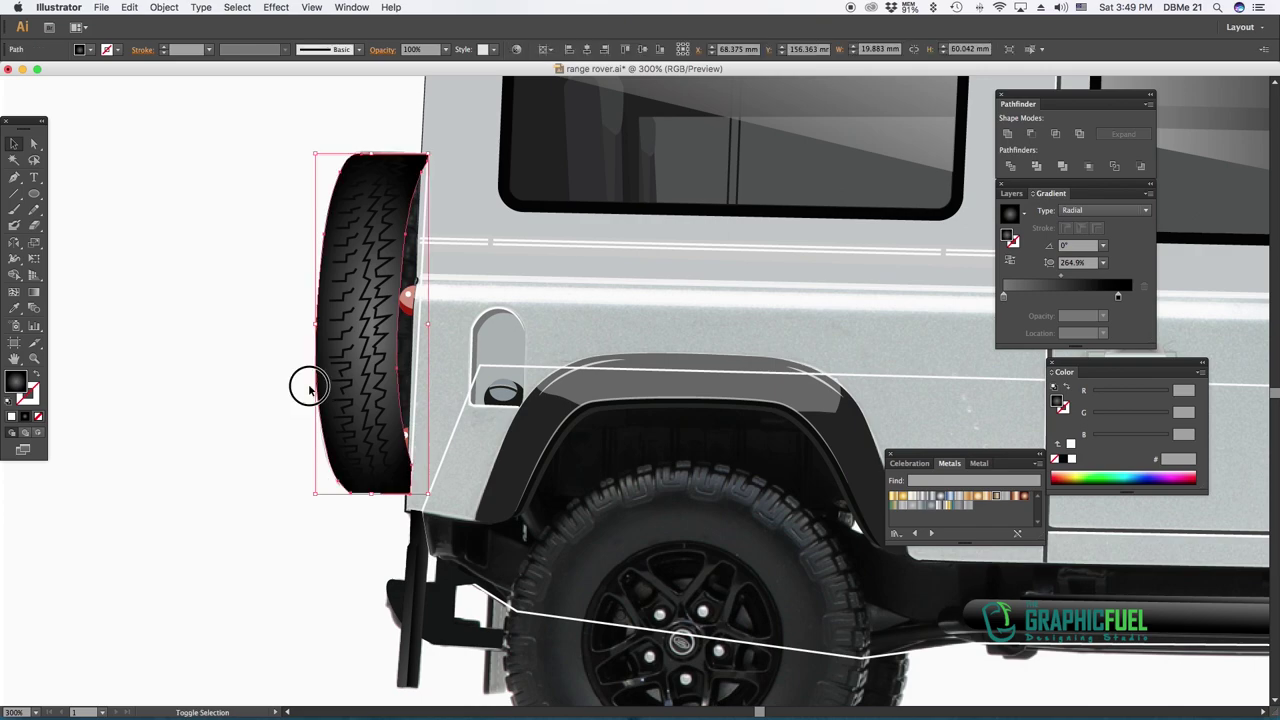
left_click(405, 348)
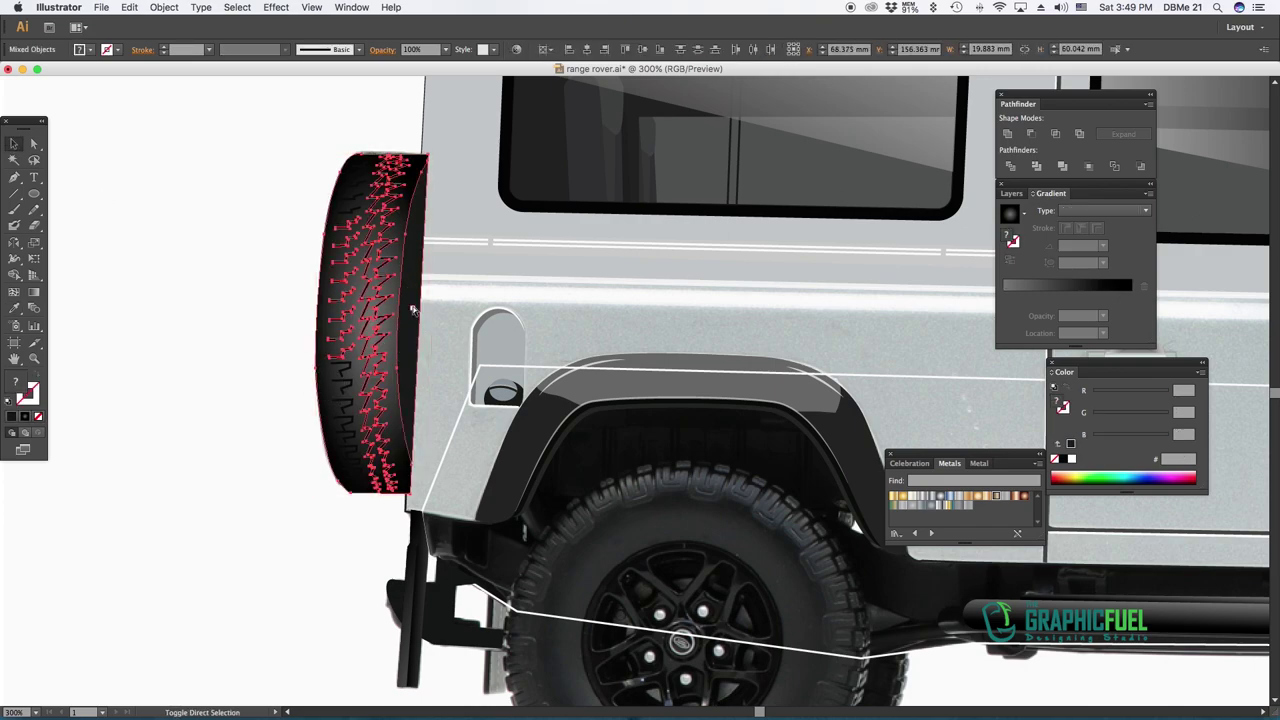
left_click(318, 210, "shift")
left_click_drag(292, 106, 390, 507)
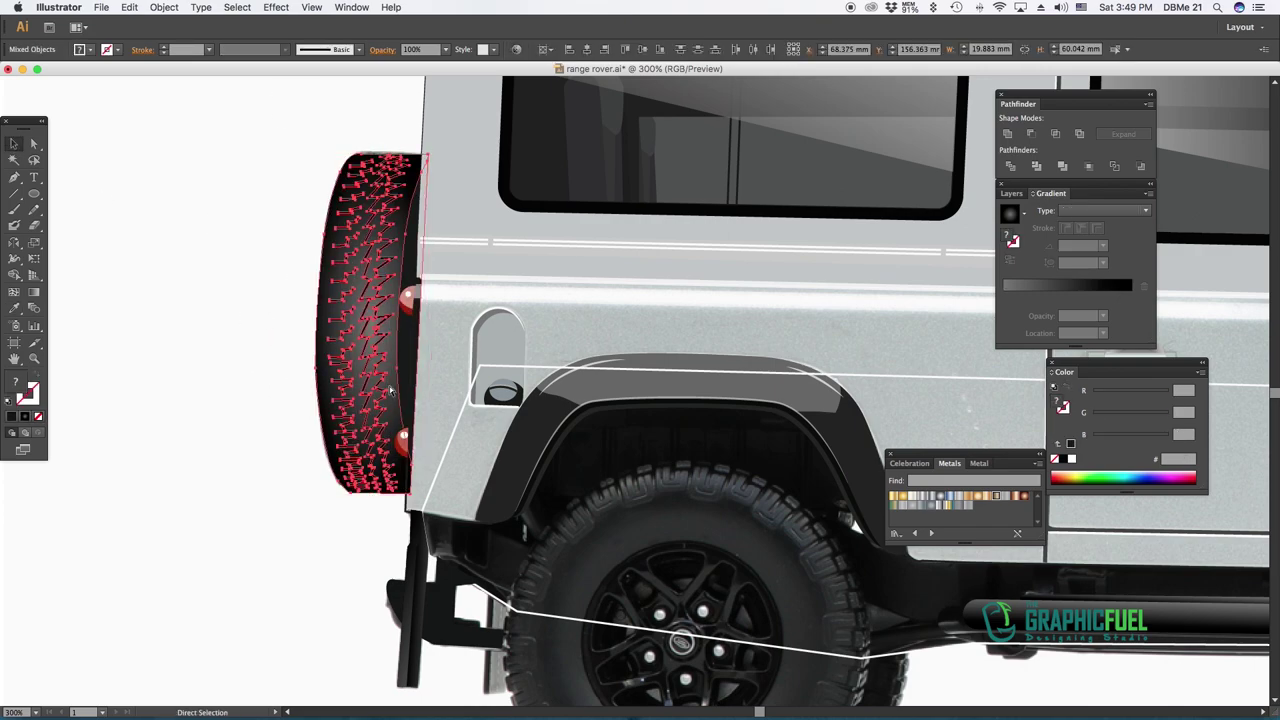
key("ctrl+shift+bracketleft")
left_click(271, 320)
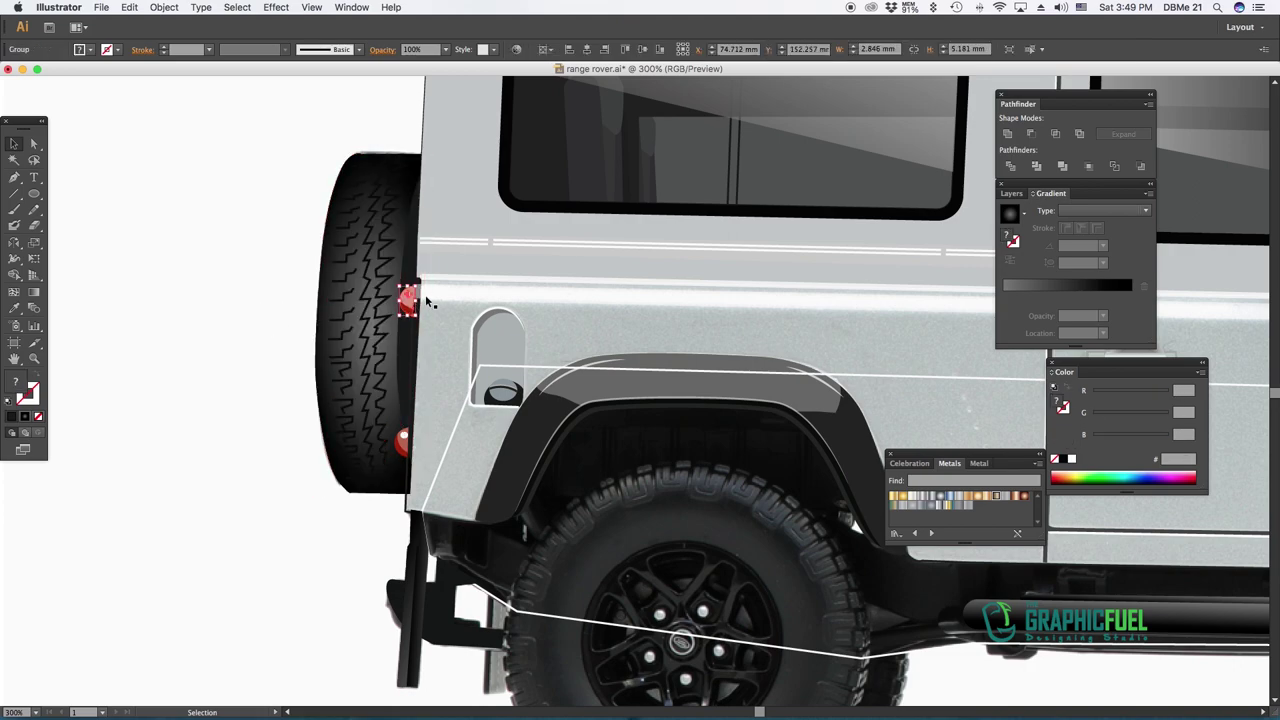
Widen the outer tire path and send it behind the body
left_click(316, 362)
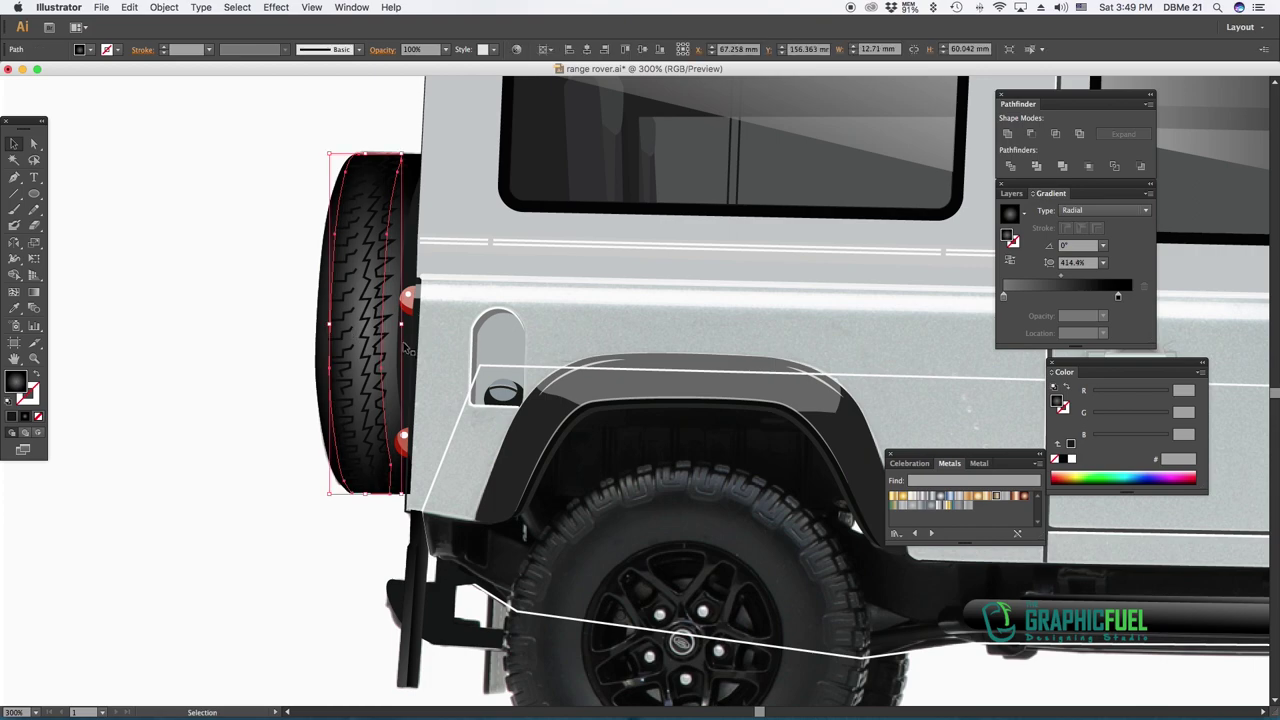
left_click_drag(405, 326, 428, 326)
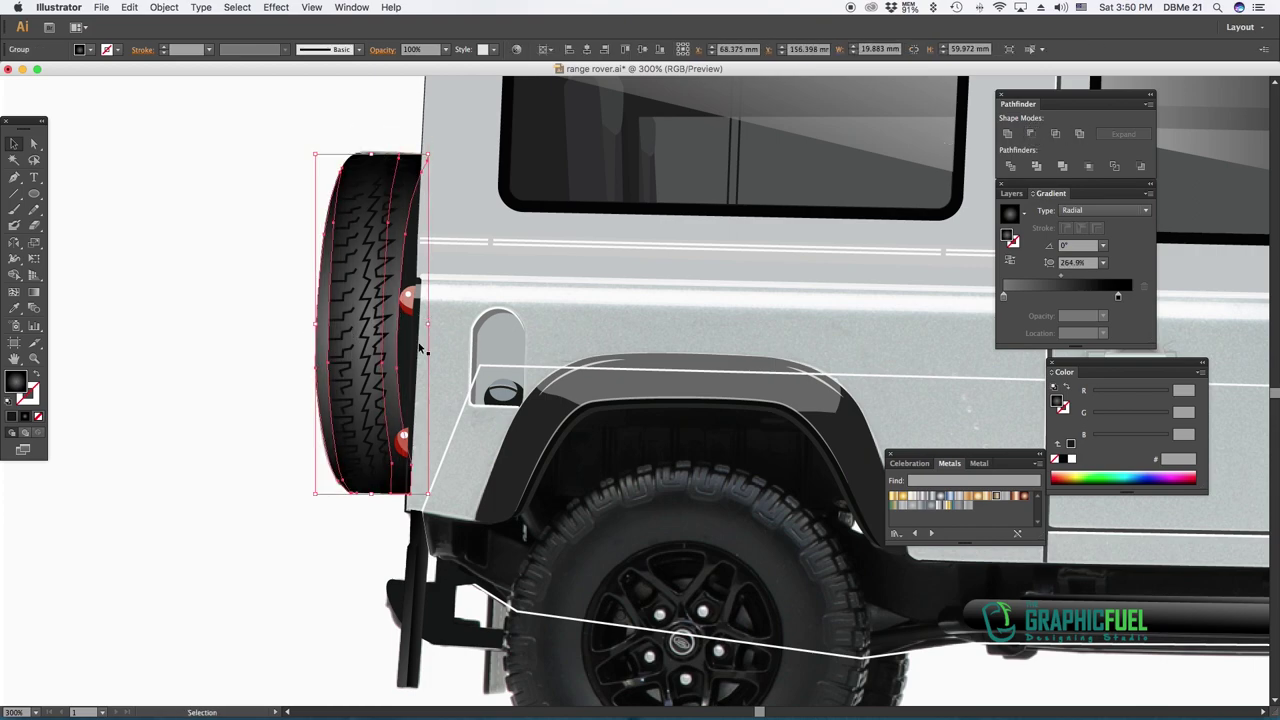
right_click(366, 258)
left_click(405, 366)
left_click(326, 338)
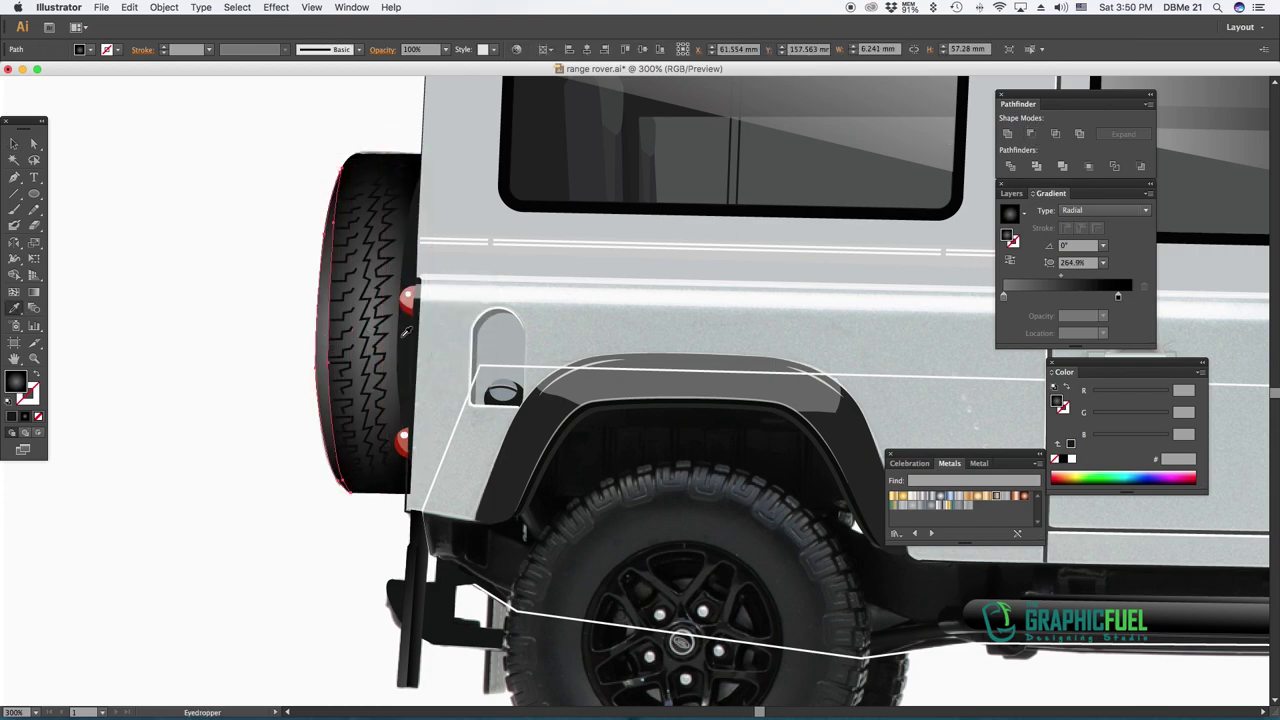
Give the tire path a light grey fill and widen the tread group across the tire
key("i")
left_click(480, 294)
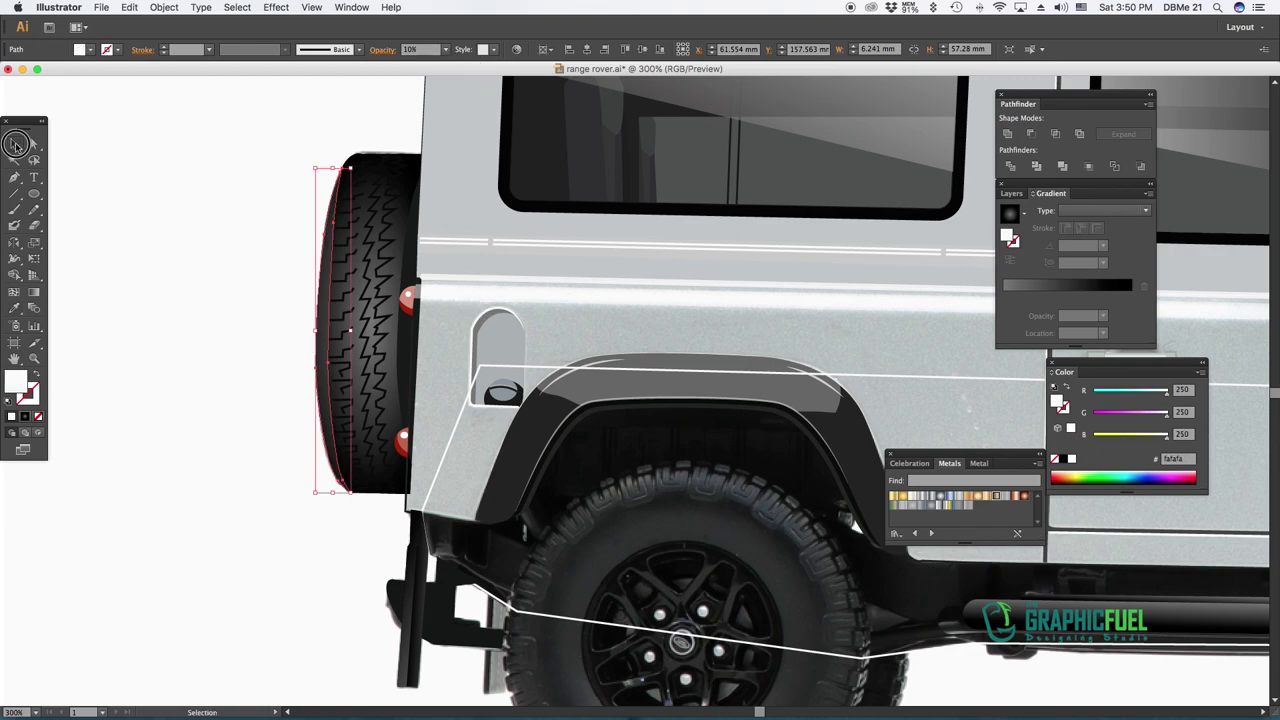
left_click(318, 387)
left_click(313, 390)
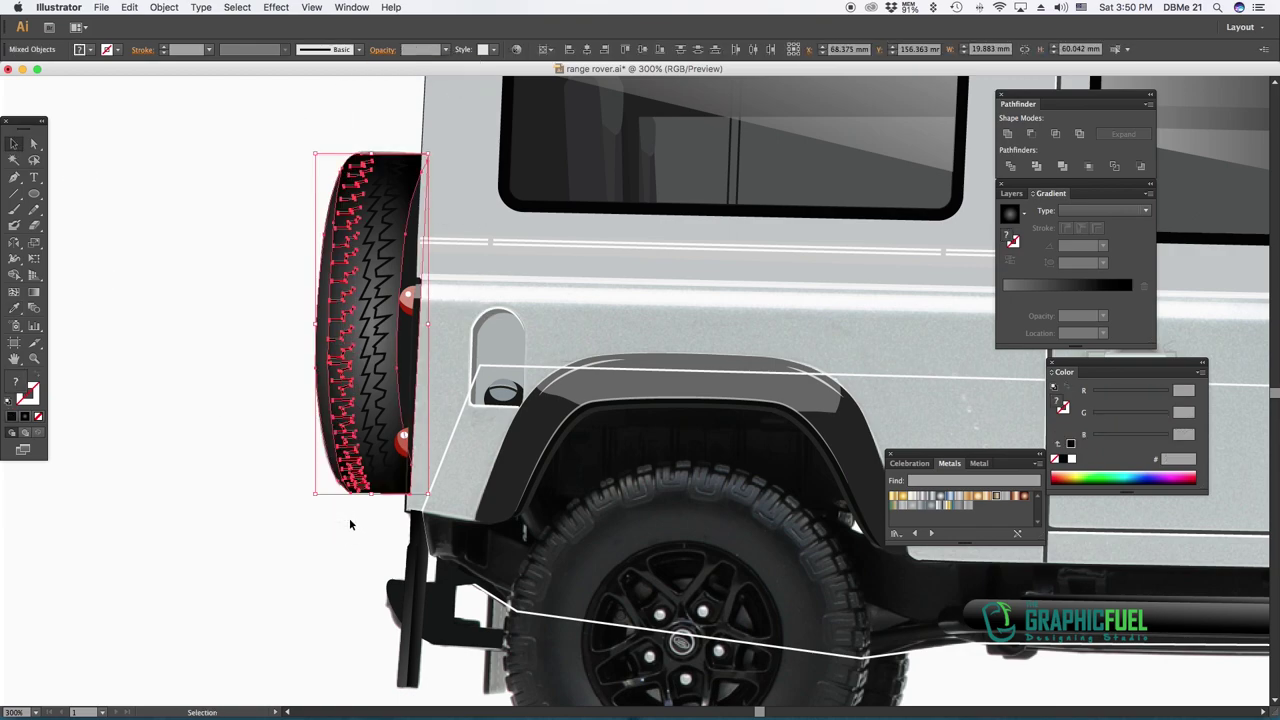
left_click(330, 362)
left_click(323, 328)
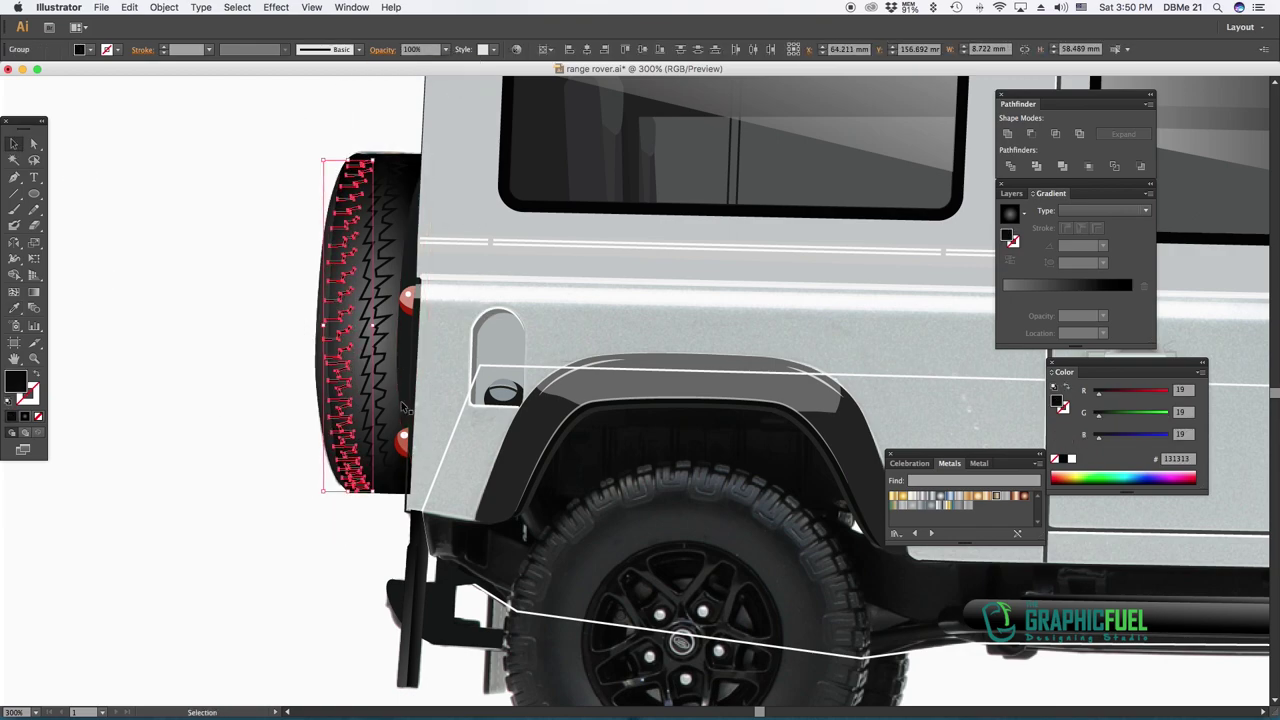
left_click_drag(403, 408, 462, 410)
Shade the tread with a dark linear gradient running down across it
left_click(25, 416)
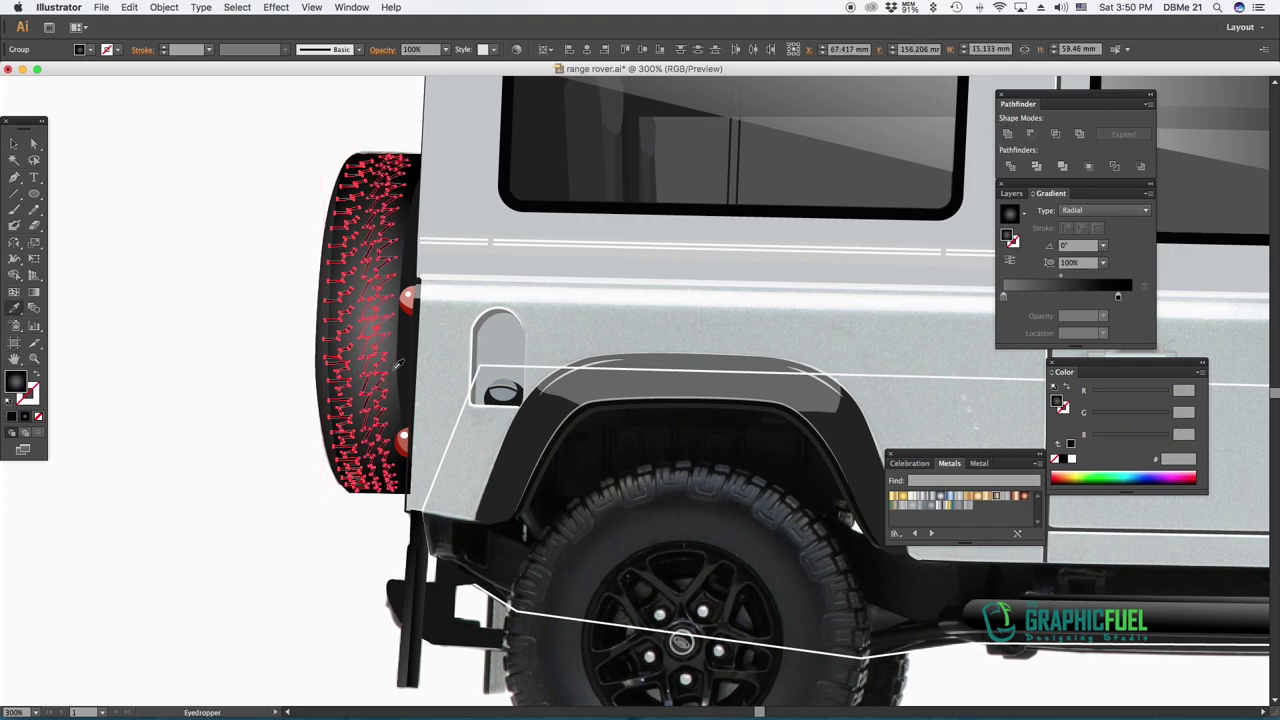
left_click_drag(1030, 298, 1006, 298)
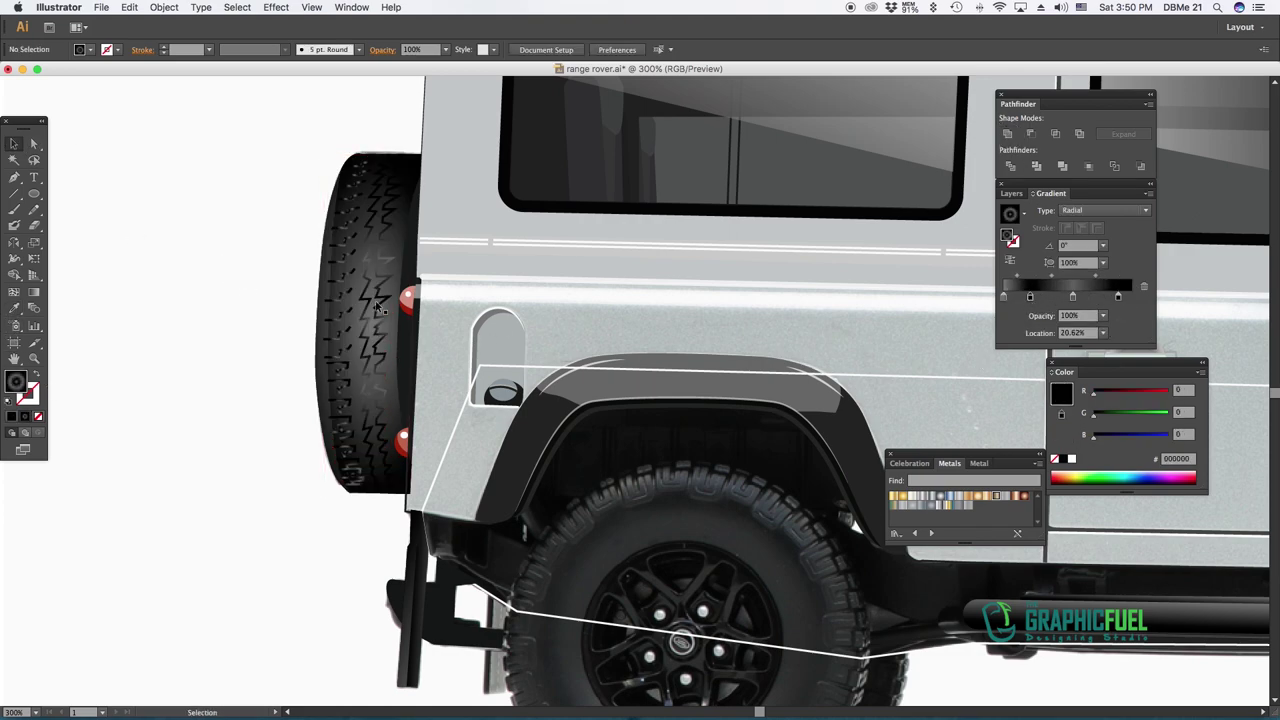
left_click(1125, 212)
left_click(1100, 195)
left_click_drag(398, 143, 375, 553)
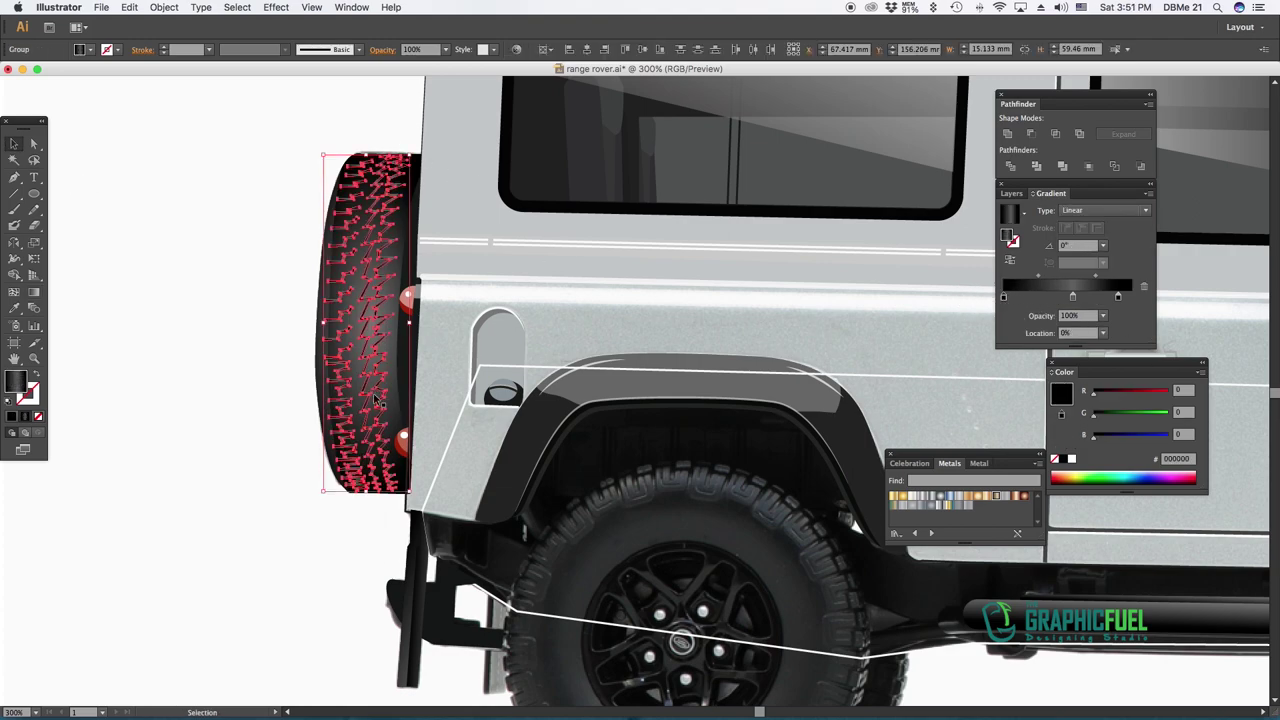
Reposition the tread group on the tire and select the spare tire parts
key("super+equal")
left_click_drag(241, 325, 386, 347)
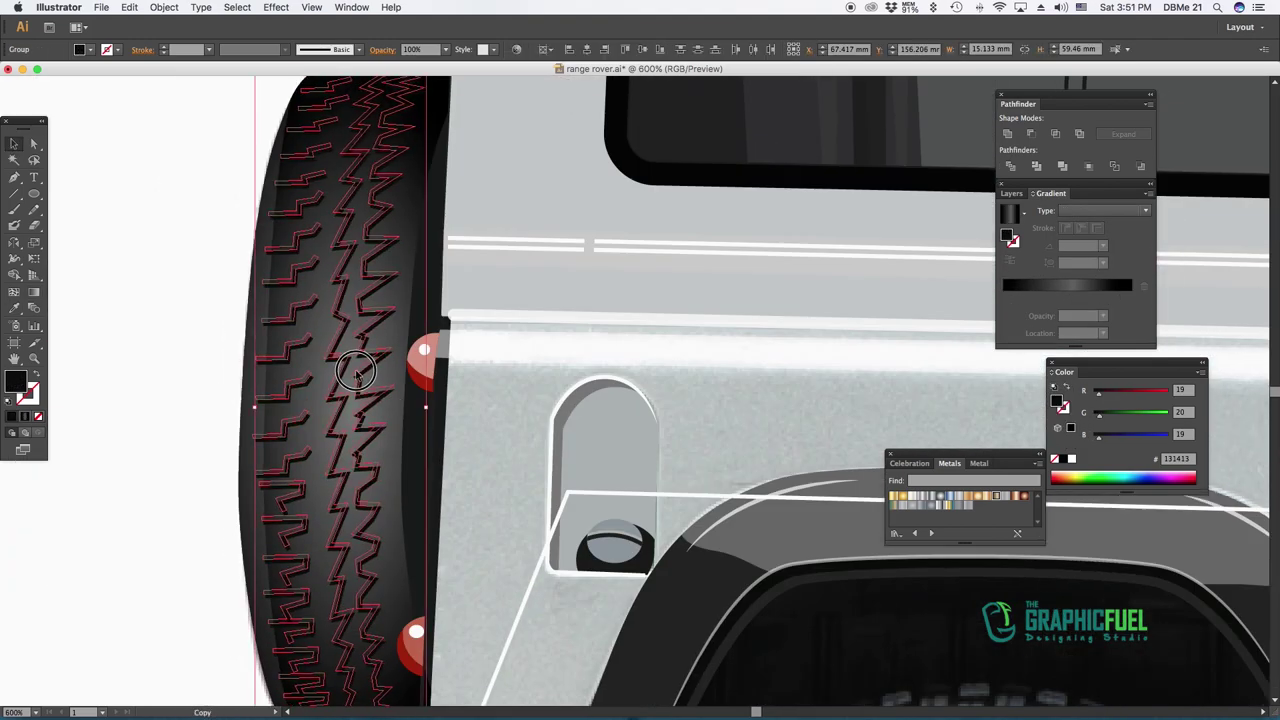
scroll(386, 347, "down", 5)
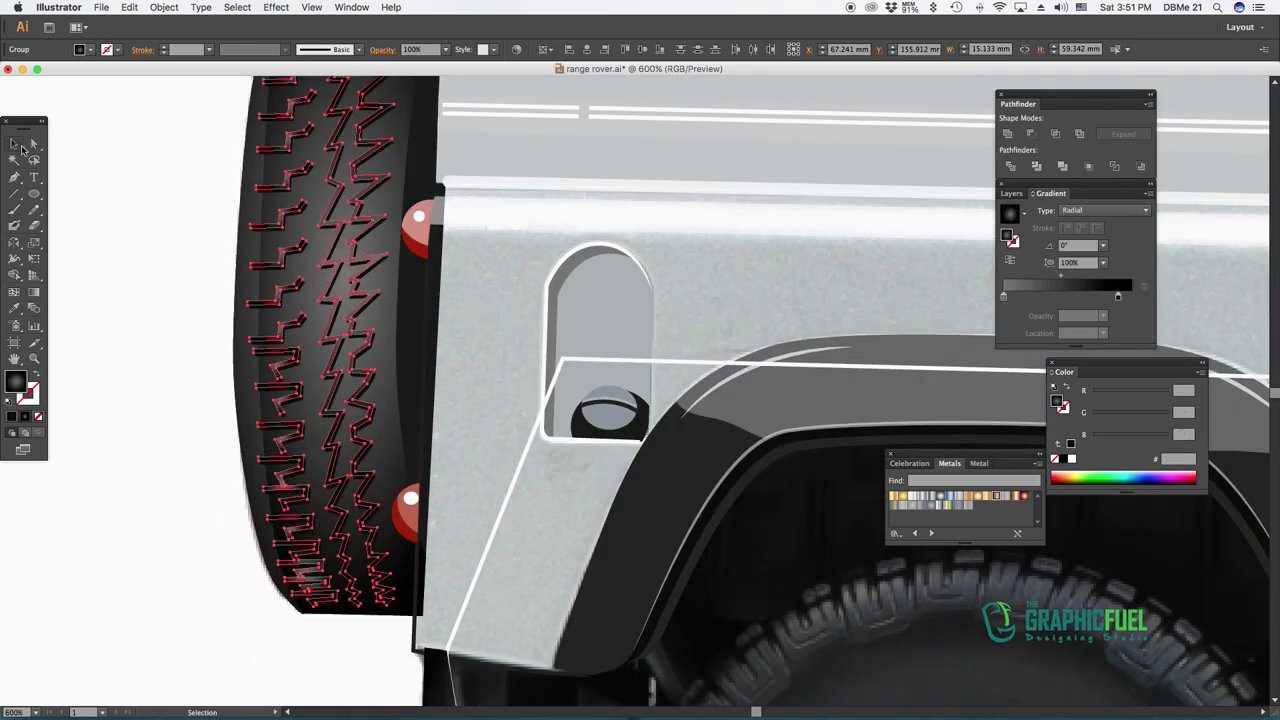
key("super+minus")
key("super+minus")
key("super+minus")
key("super+equal")
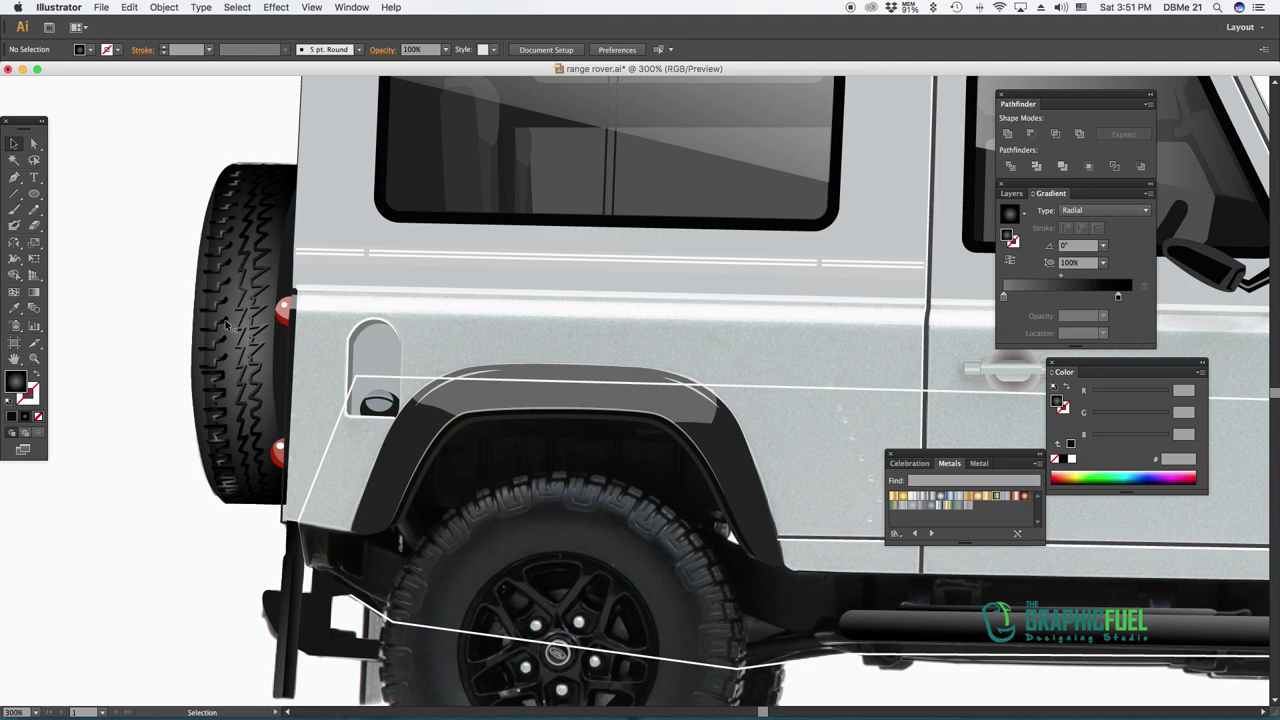
left_click_drag(226, 326, 268, 282)
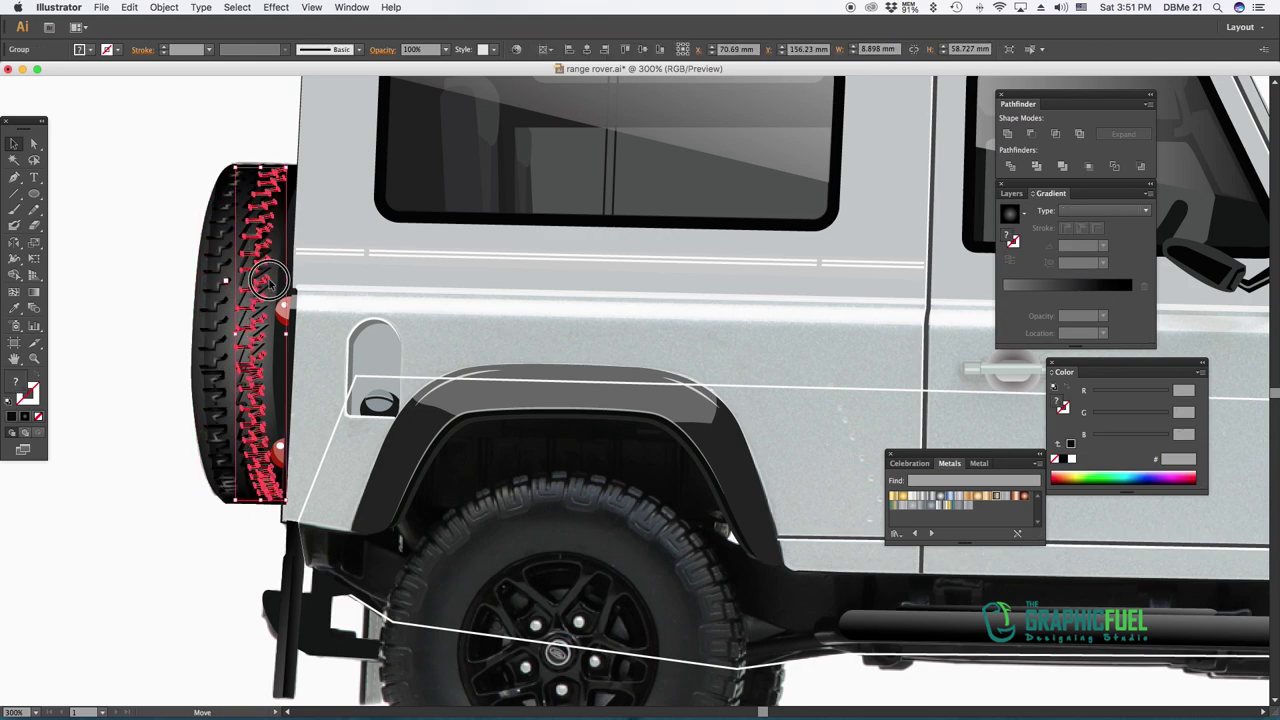
left_click_drag(268, 282, 252, 301)
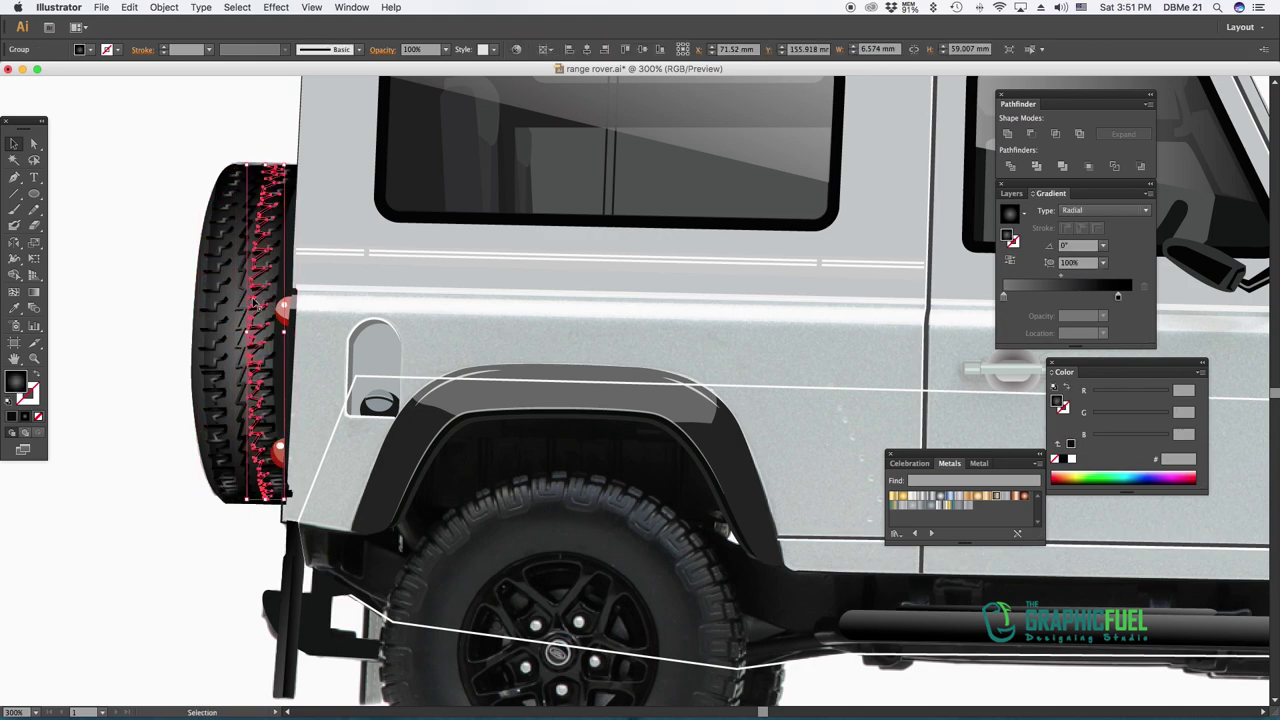
key("super+minus")
key("super+minus")
left_click_drag(179, 204, 234, 272)
left_click_drag(533, 370, 417, 304)
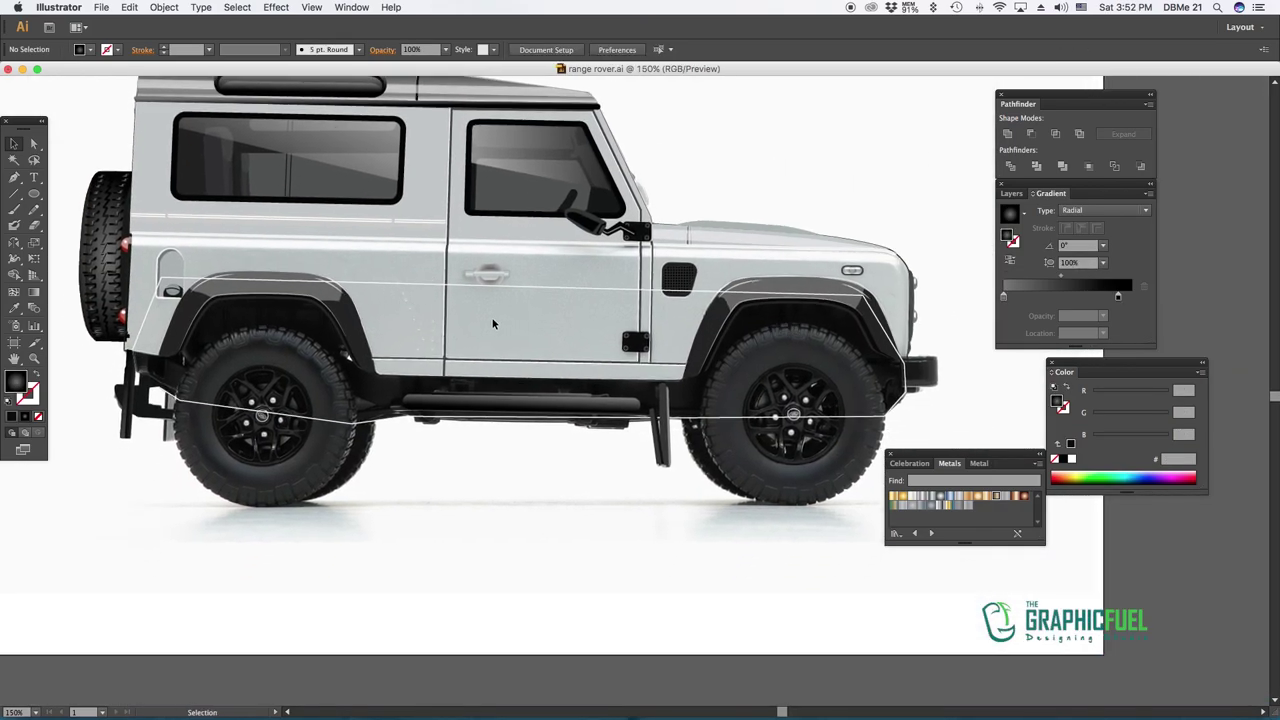
Draw a rounded rectangle beside the front wheel for the bumper-end lamp
scroll(492, 323, "down", 3)
scroll(486, 337, "up", 3)
mouse_move(492, 323)
left_mouse_down()
mouse_move(593, 317)
mouse_move(98, 317)
left_mouse_up()
key("super+plus")
mouse_move(34, 193)
left_mouse_down()
mouse_move(85, 195)
mouse_move(68, 195)
left_mouse_up()
left_click_drag(383, 265, 497, 330)
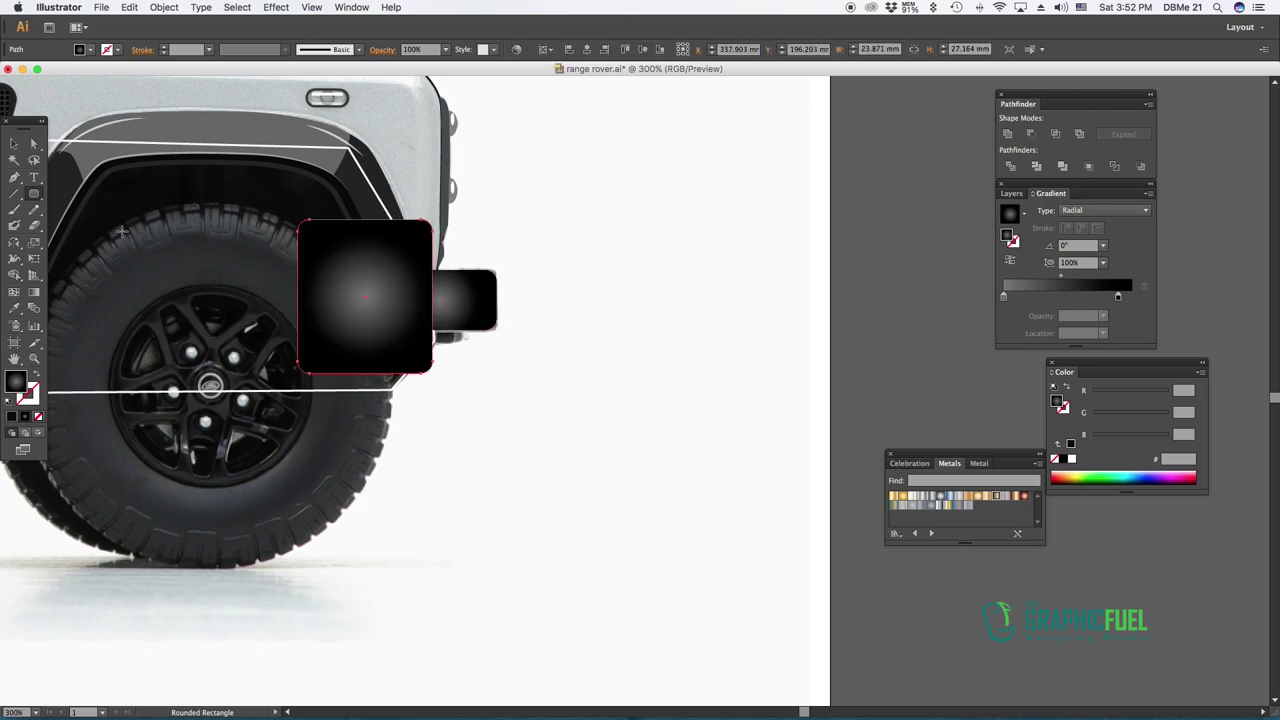
key("v")
mouse_move(382, 300)
left_mouse_down()
mouse_move(444, 305)
mouse_move(427, 304)
left_mouse_up()
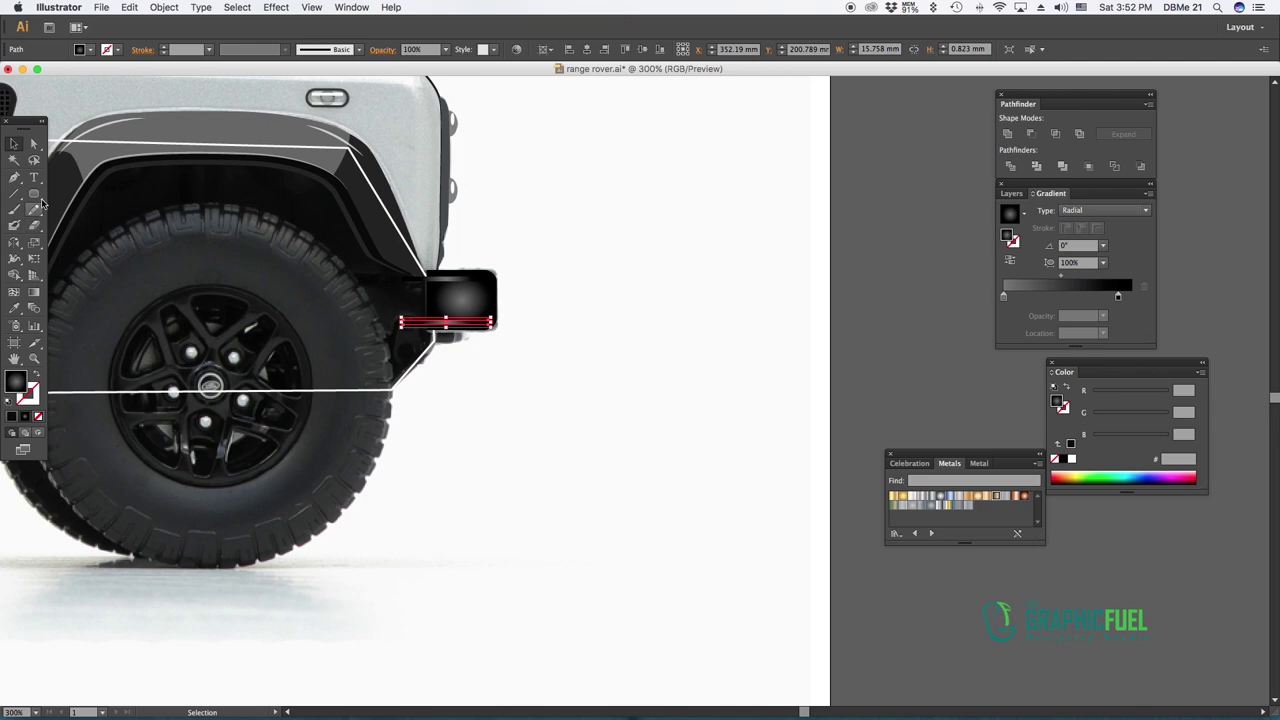
Fill the lamp with the dark radial gradient and its inner rectangle with 30% white
left_click(460, 295, "shift")
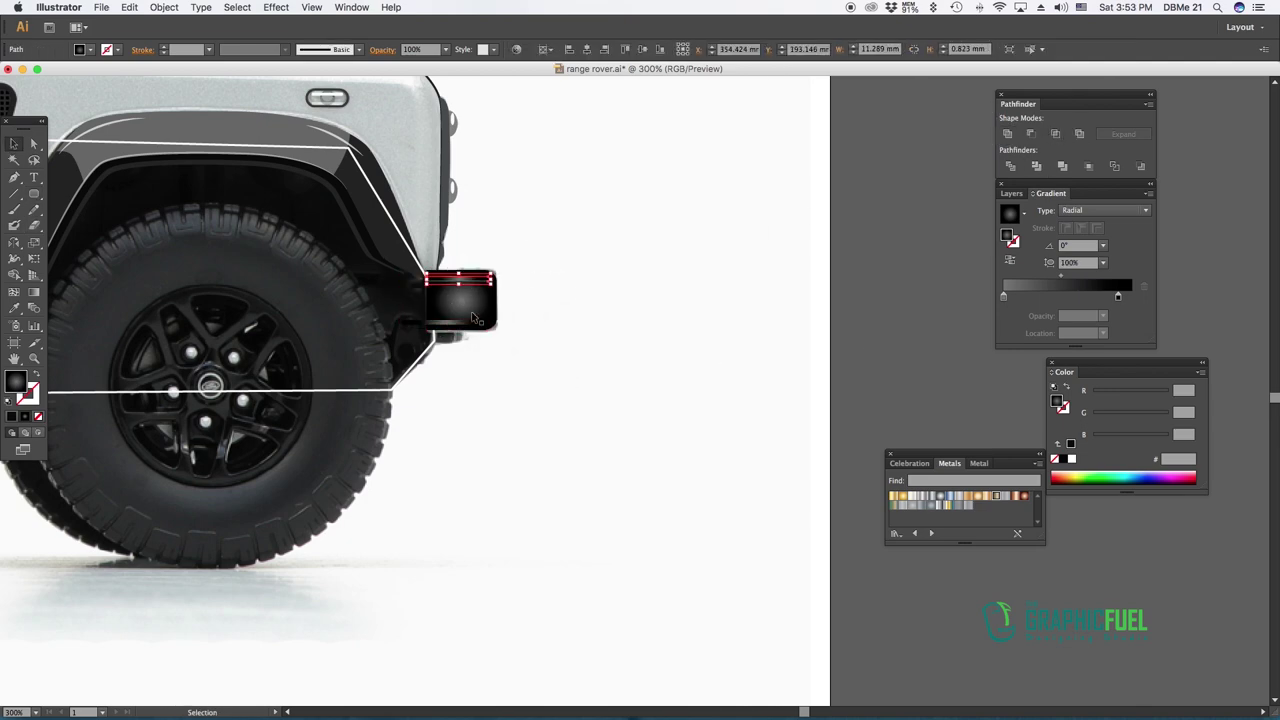
left_click(1051, 163)
key("ctrl+z")
key("ctrl+z")
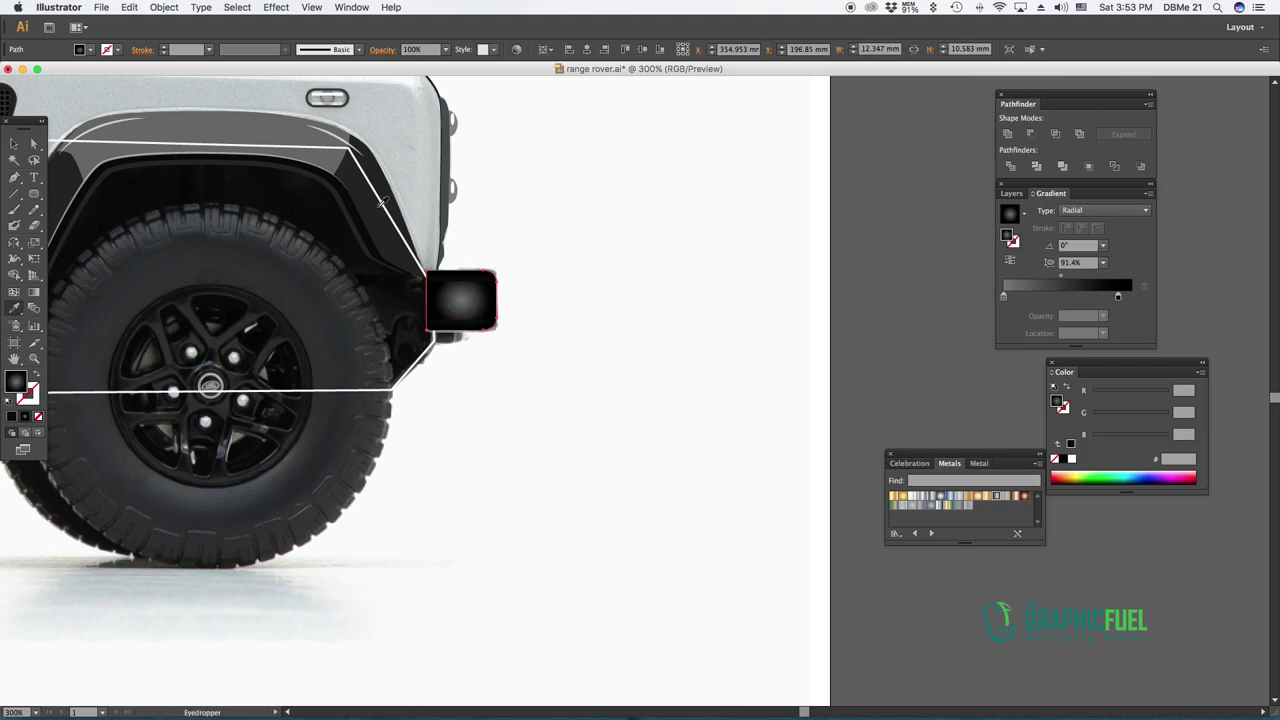
left_click(22, 145)
key("ctrl+plus")
key("ctrl+plus")
key("ctrl+plus")
left_click(478, 505)
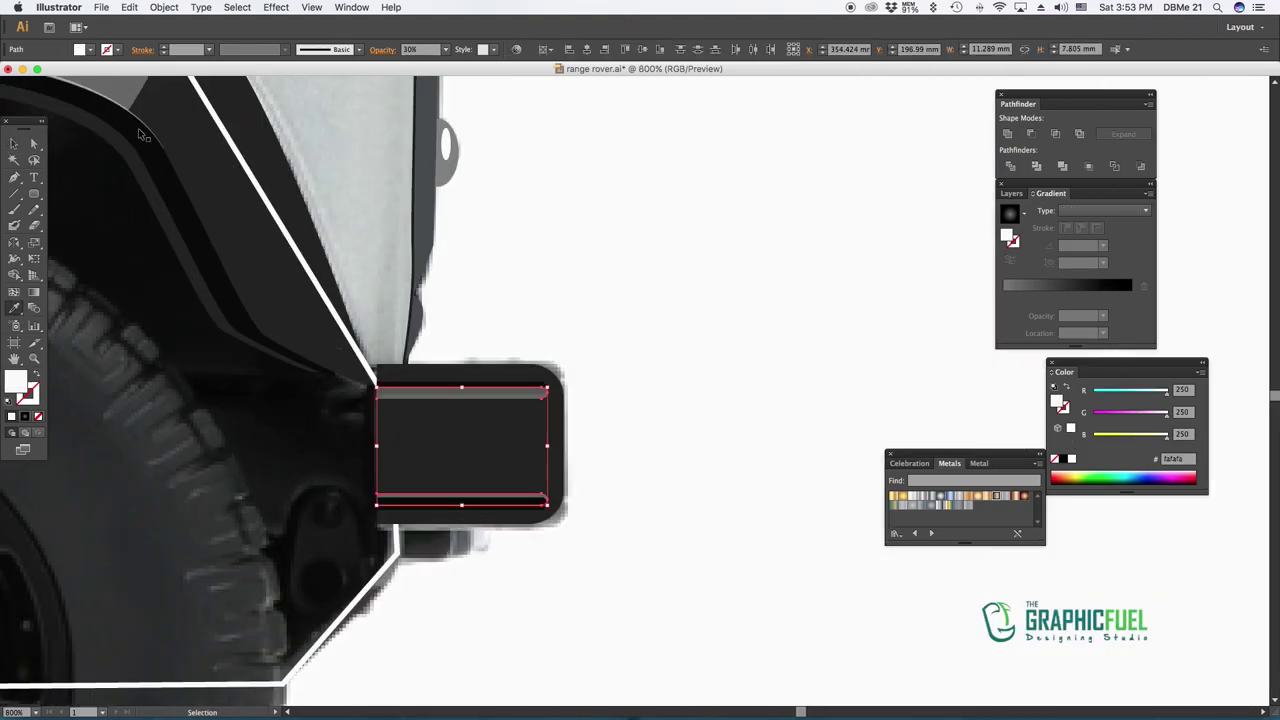
left_click(654, 309)
scroll(548, 465, "down", 5)
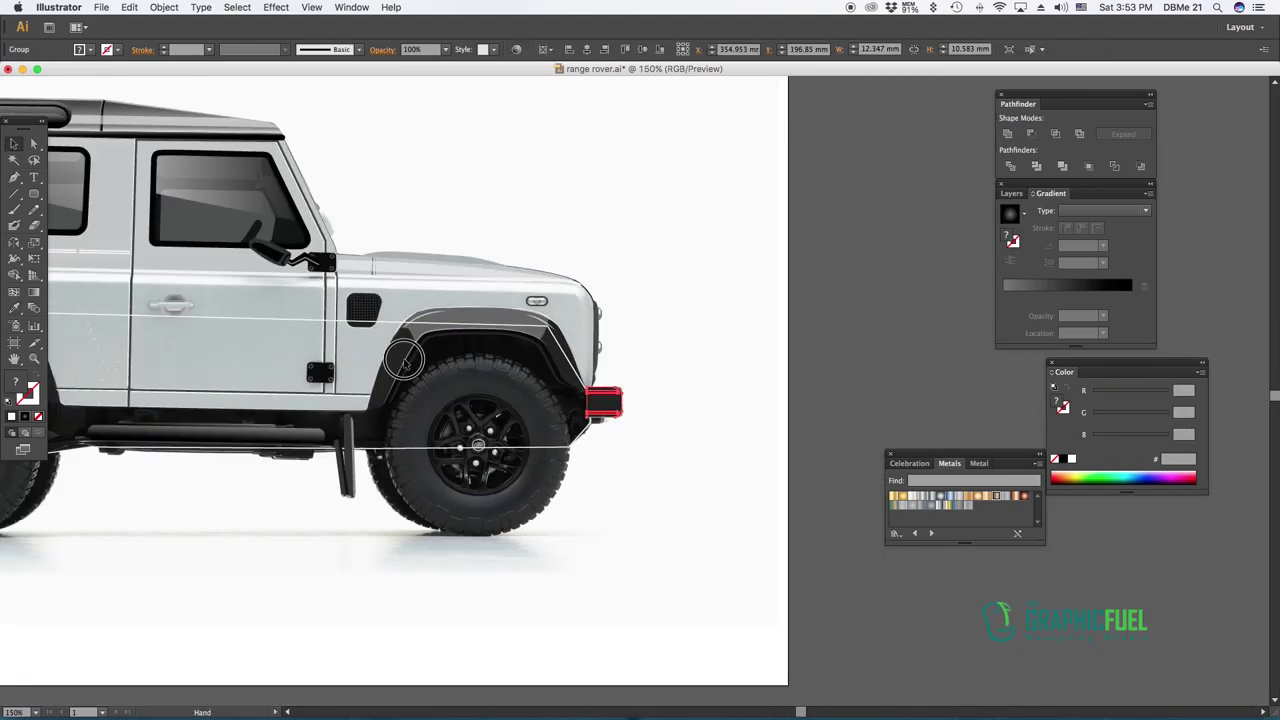
Draw white-outlined, unfilled circles around the tyre and the wheel rim
scroll(390, 280, "up", 3)
scroll(390, 280, "up", 2)
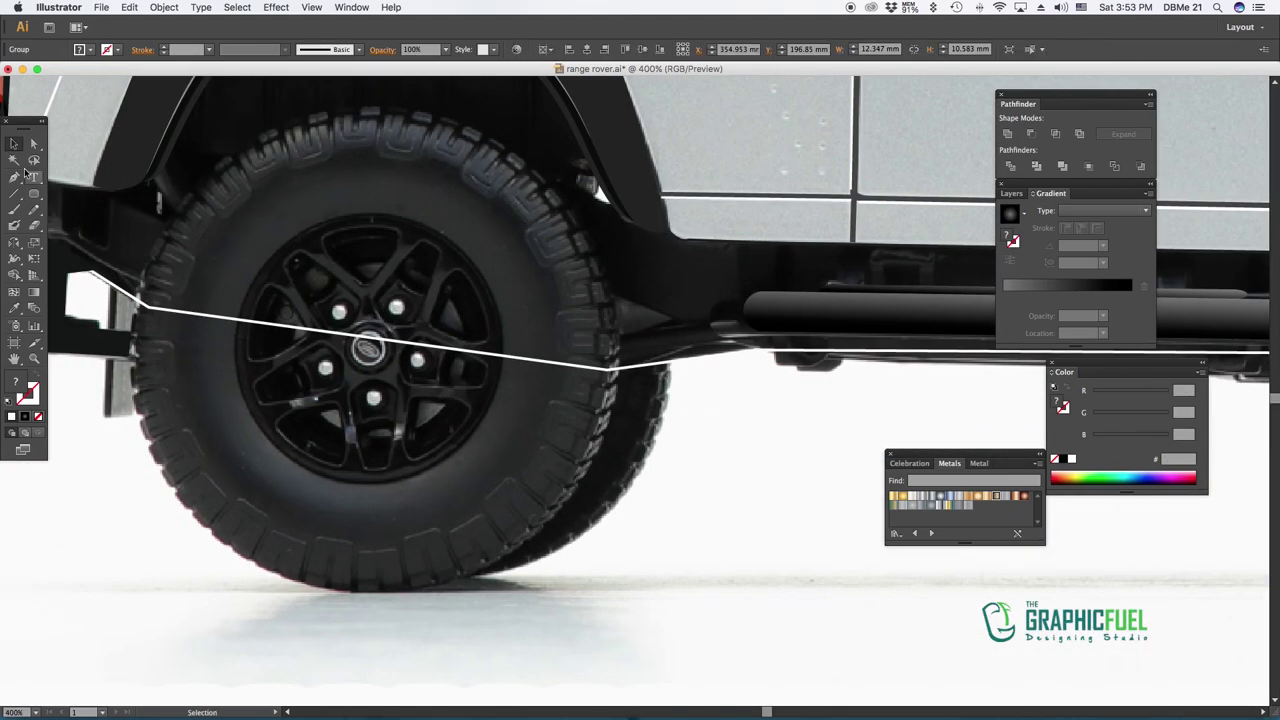
left_click_drag(34, 193, 100, 228)
left_click_drag(392, 383, 618, 596)
key("shift+x")
key("v")
key("l")
left_click_drag(374, 353, 502, 225)
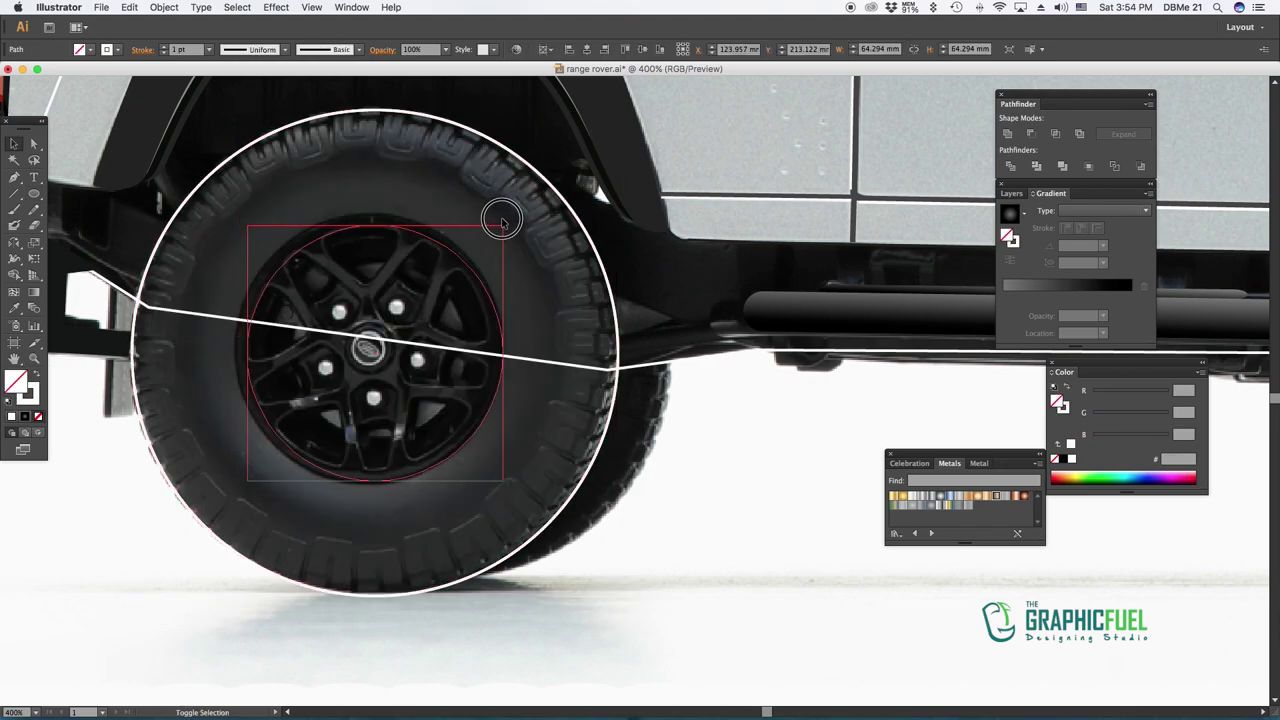
Fill the small hub circle with light grey
left_click_drag(561, 370, 609, 354)
key("ctrl+plus")
left_click(567, 195)
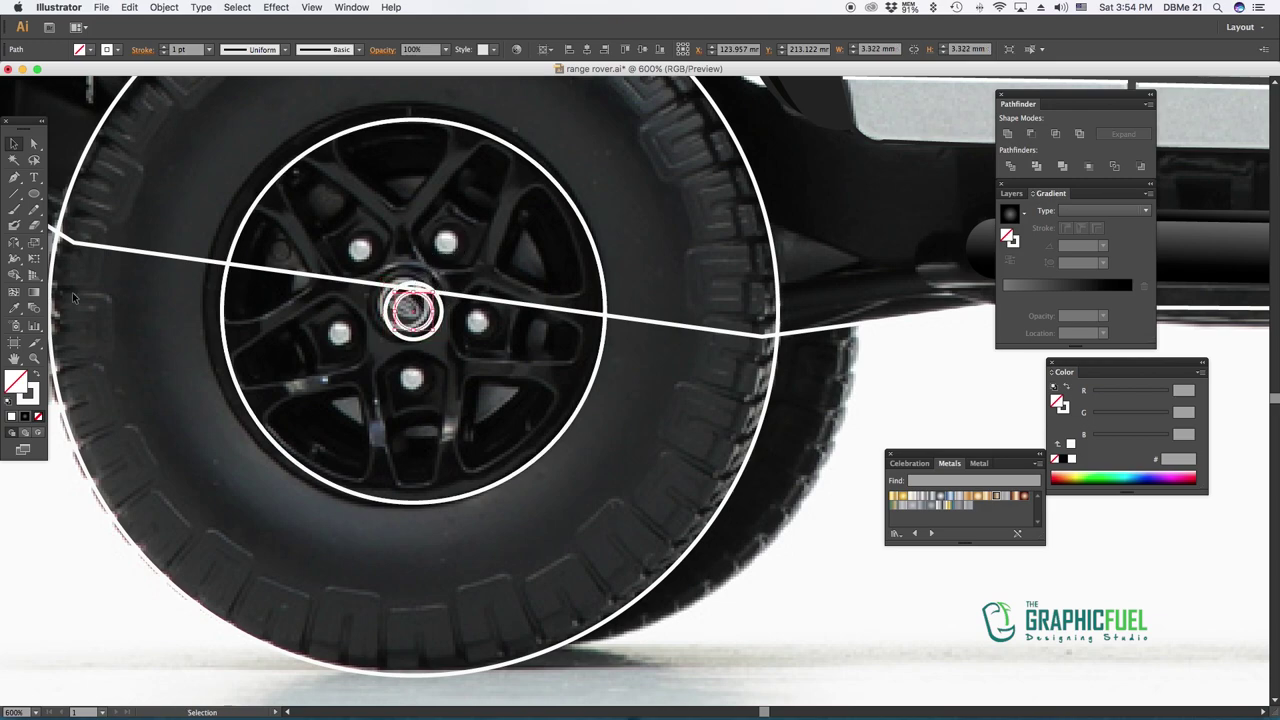
key("ctrl+minus")
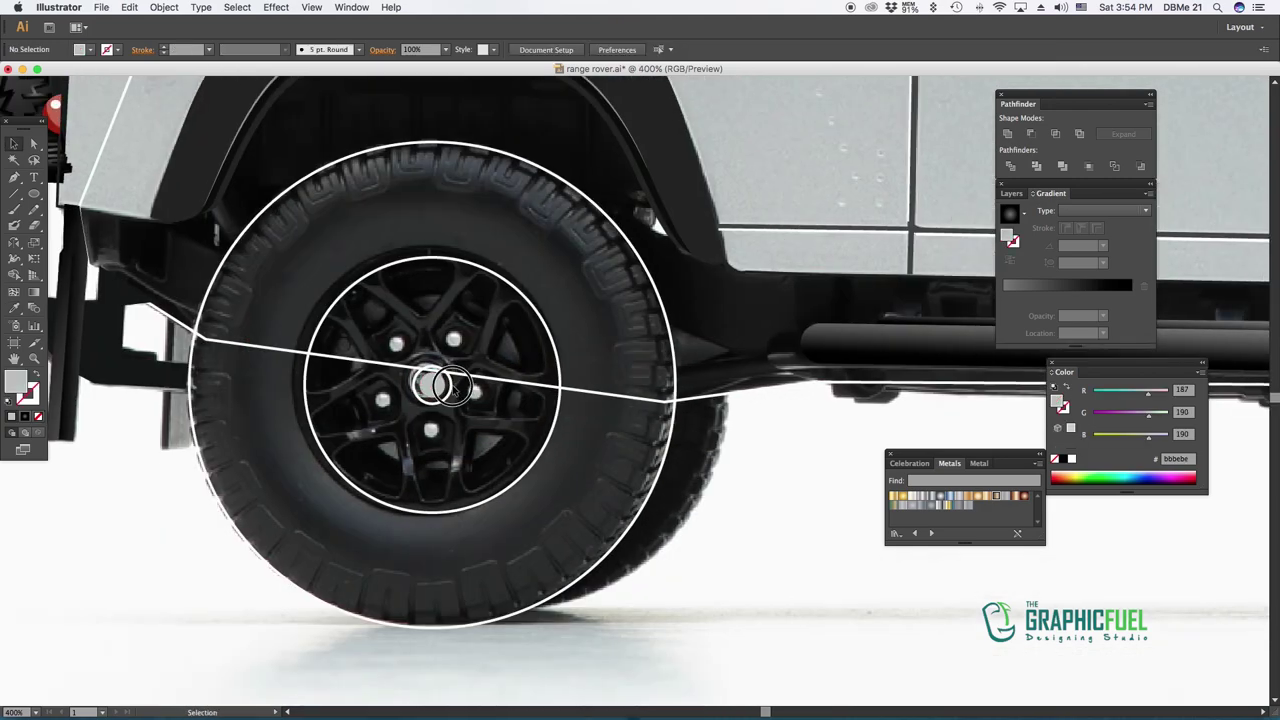
left_click(412, 285)
left_click(14, 143)
key("ctrl+shift+a")
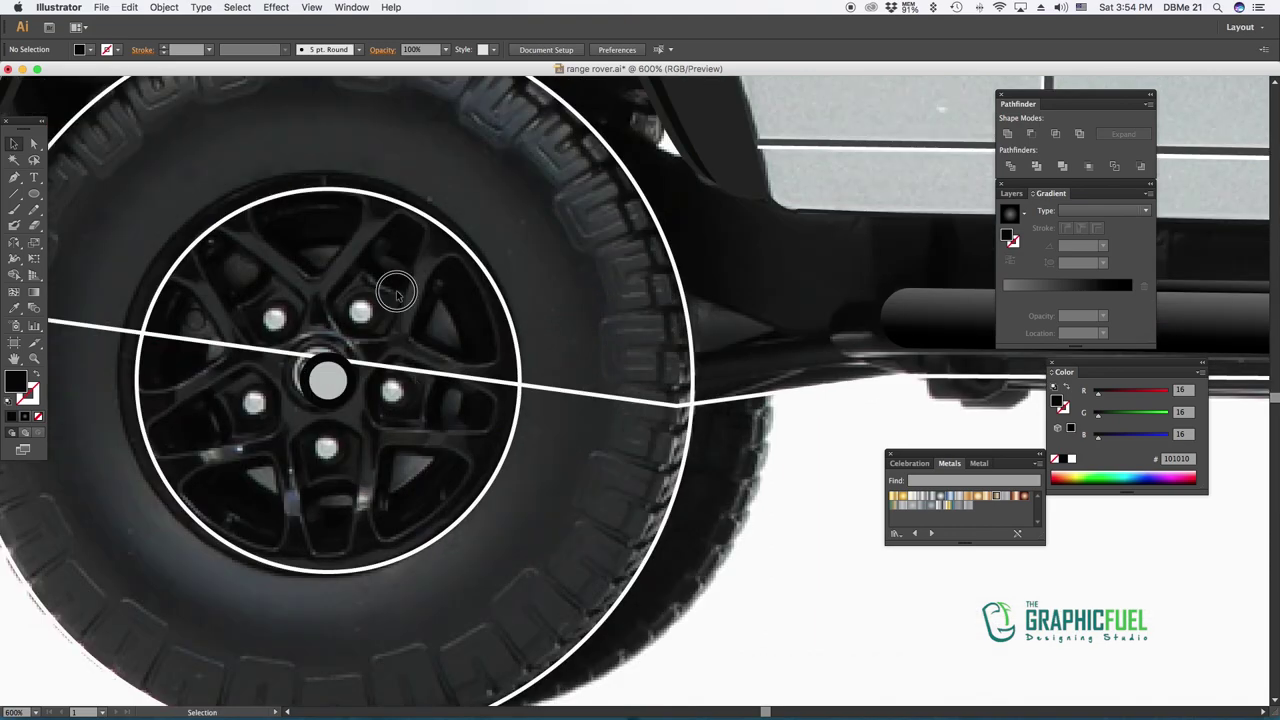
Trace two black spoke openings between the rim spokes with the Pen tool
key("ctrl+plus")
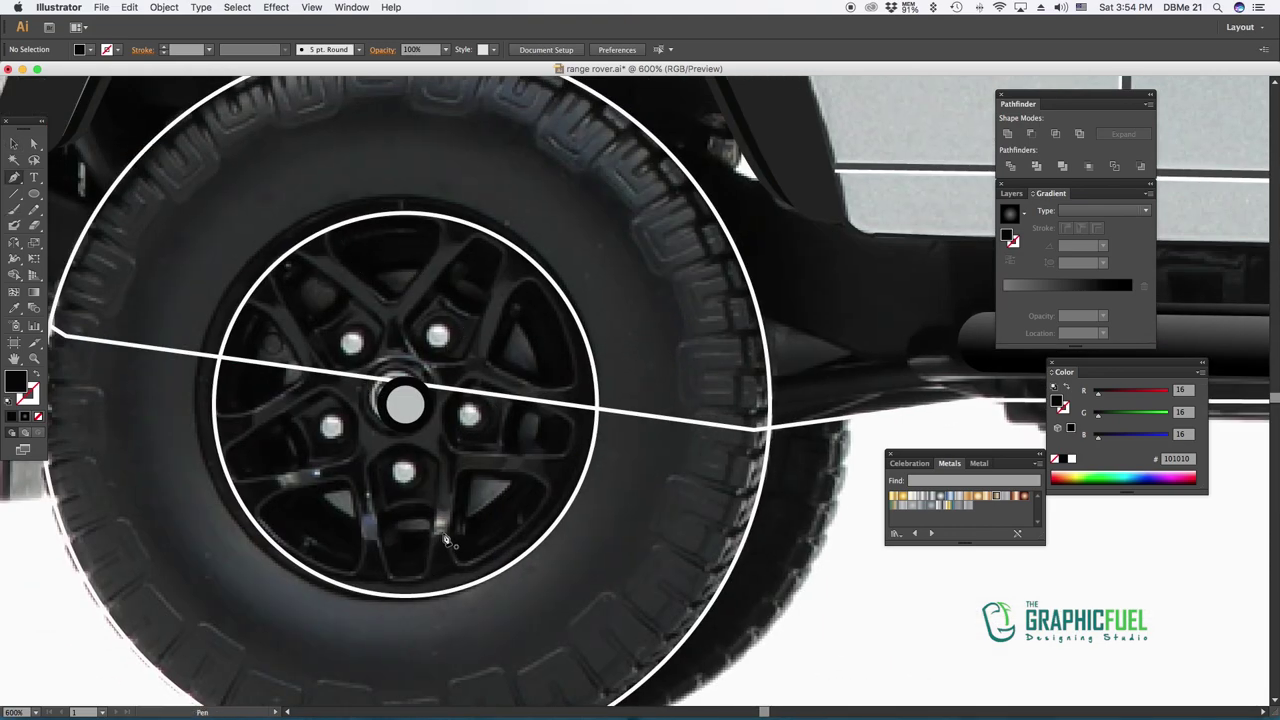
left_click_drag(431, 461, 420, 450)
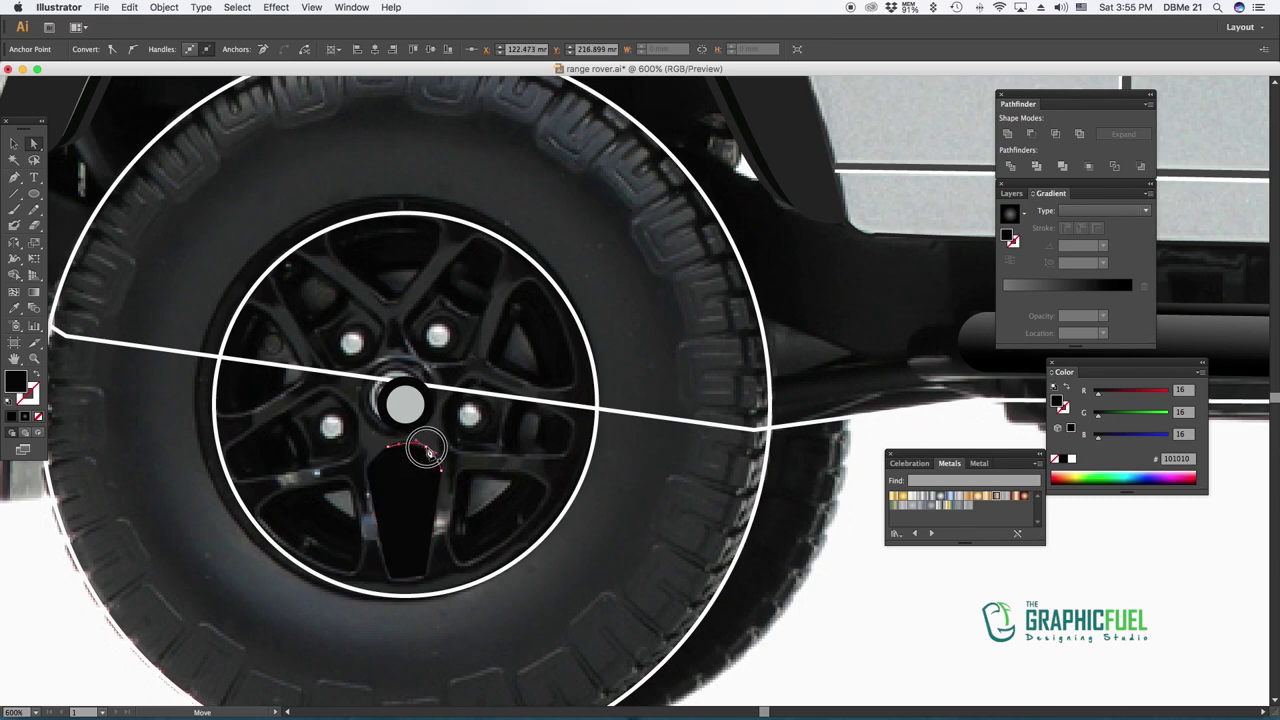
left_click(489, 508, "ctrl")
left_click(458, 478)
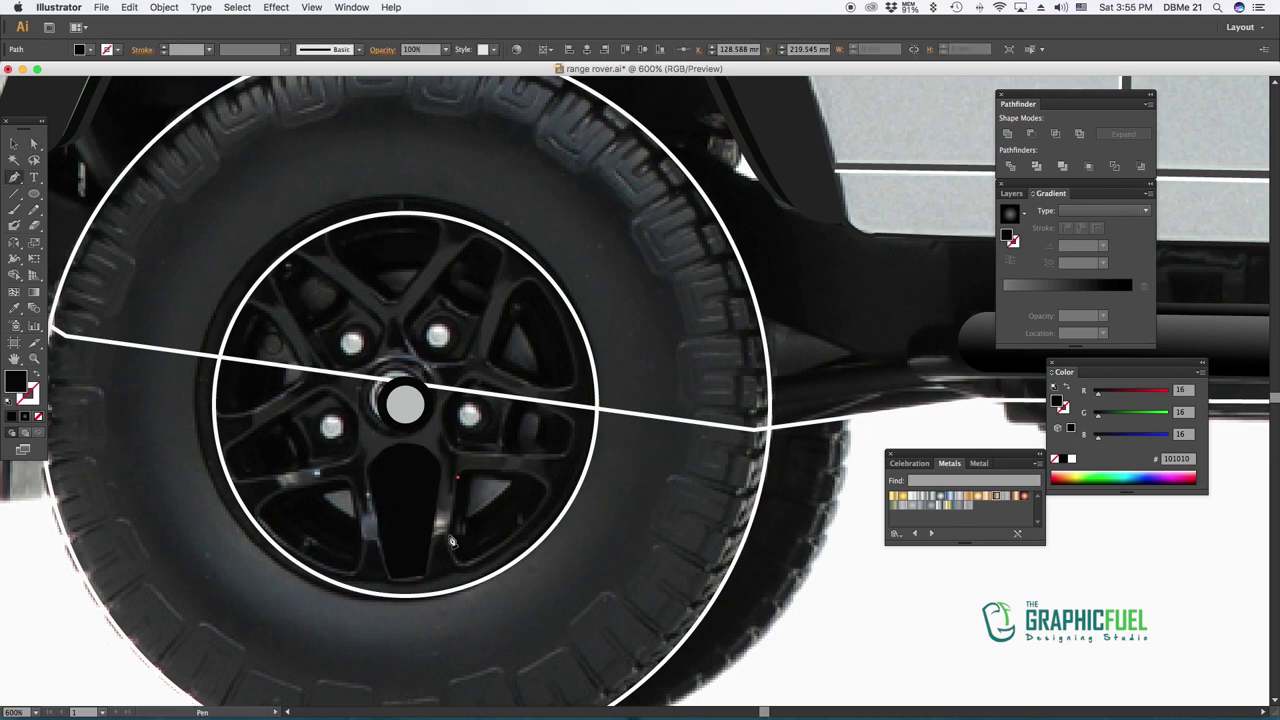
left_click_drag(448, 537, 470, 566)
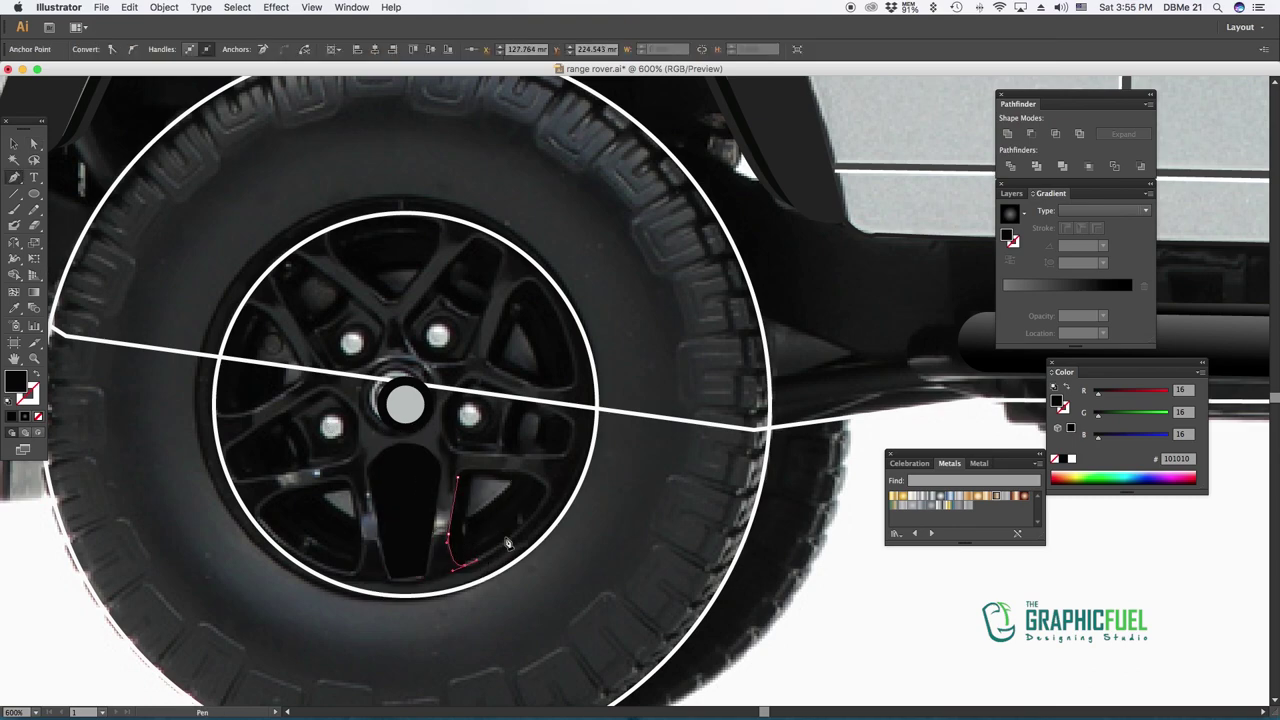
left_click(458, 480)
key("v")
left_click(505, 507, "shift")
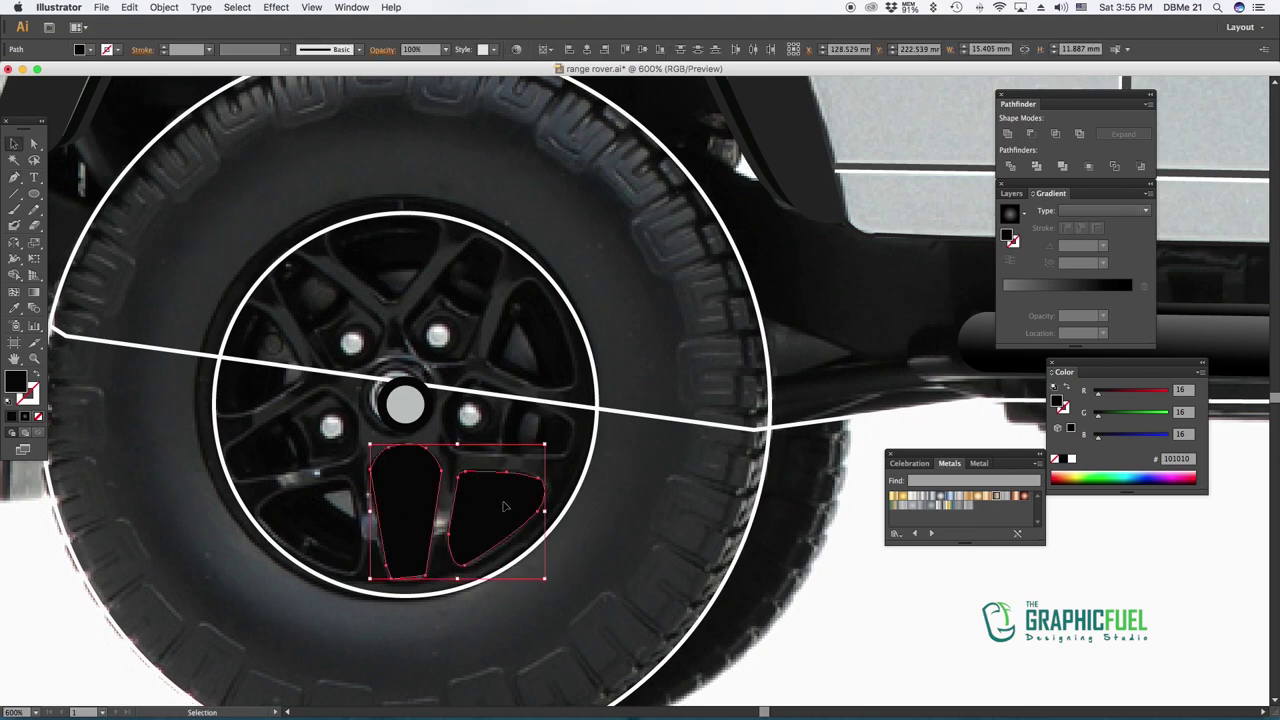
Rotate copies of the spoke openings 40° around the hub, repeating until they fill the wheel
left_click(21, 244)
left_click(405, 405, "alt")
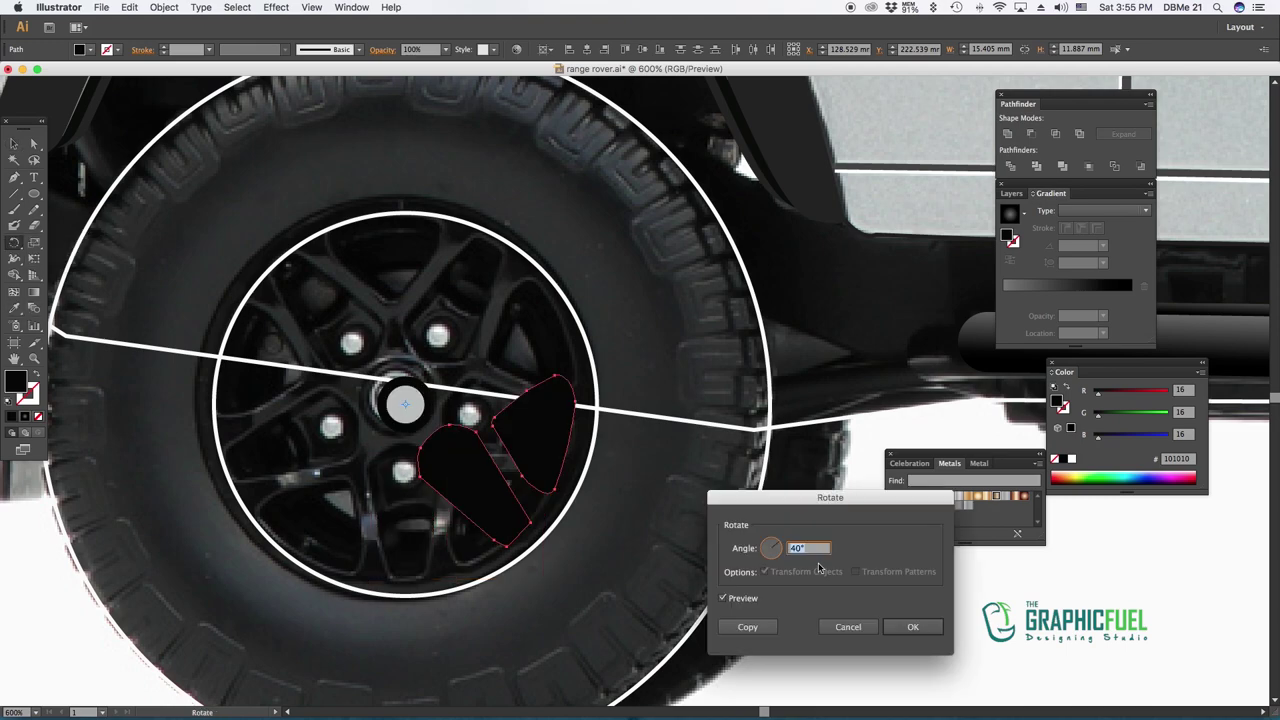
left_click(921, 624)
key("ctrl+z")
key("Return")
left_click(760, 626)
key("ctrl+d")
key("ctrl+d")
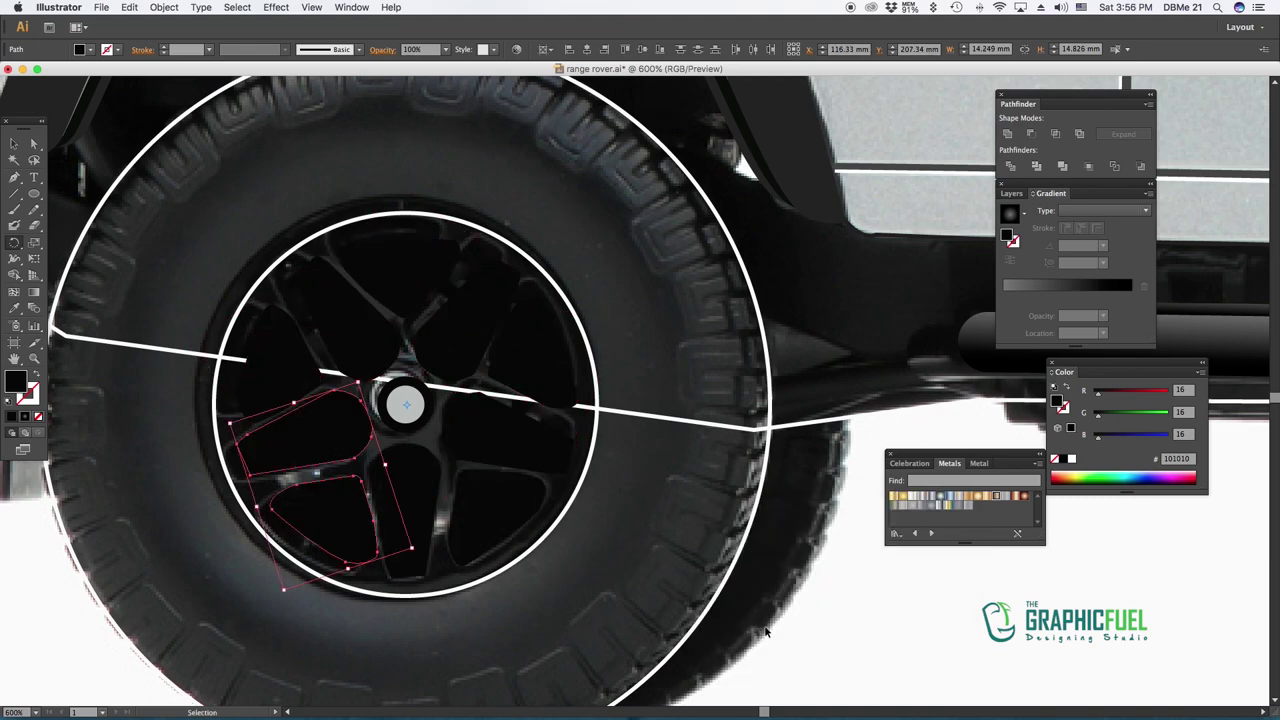
key("ctrl+d")
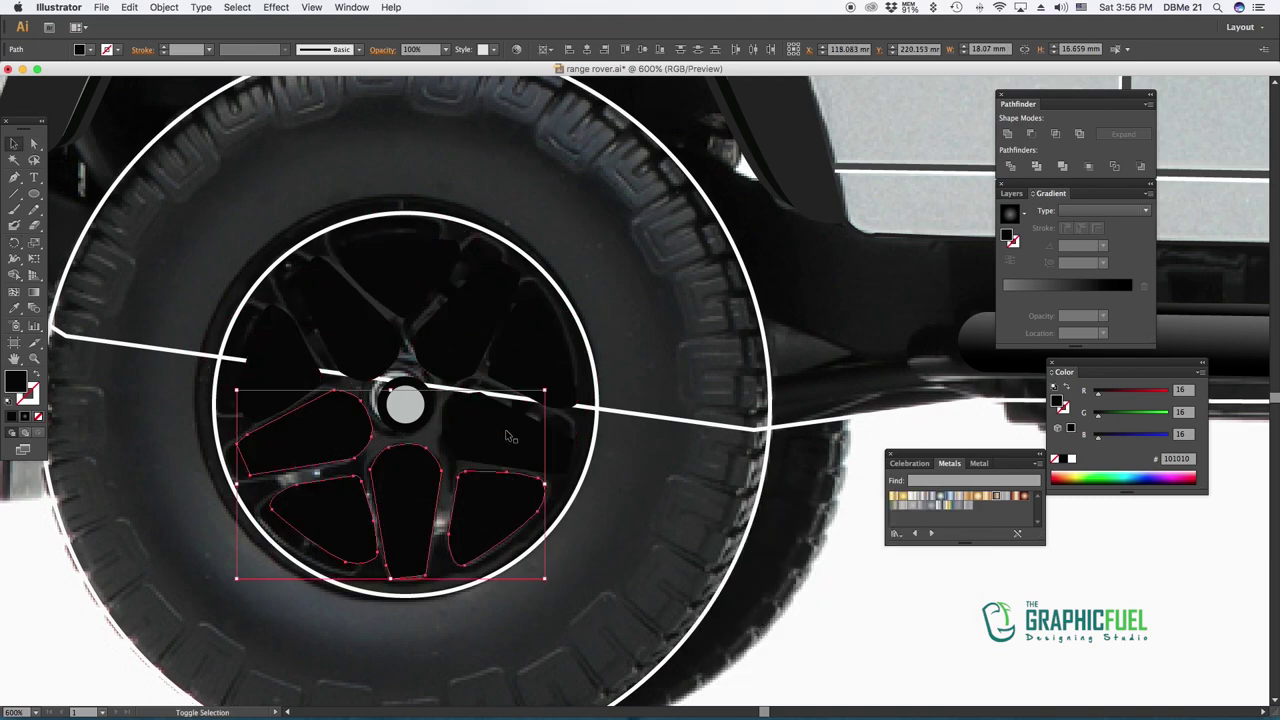
key("ctrl+d")
key("ctrl+d")
Unite all the openings, then make a compound path with the rim circle
key("ctrl+a")
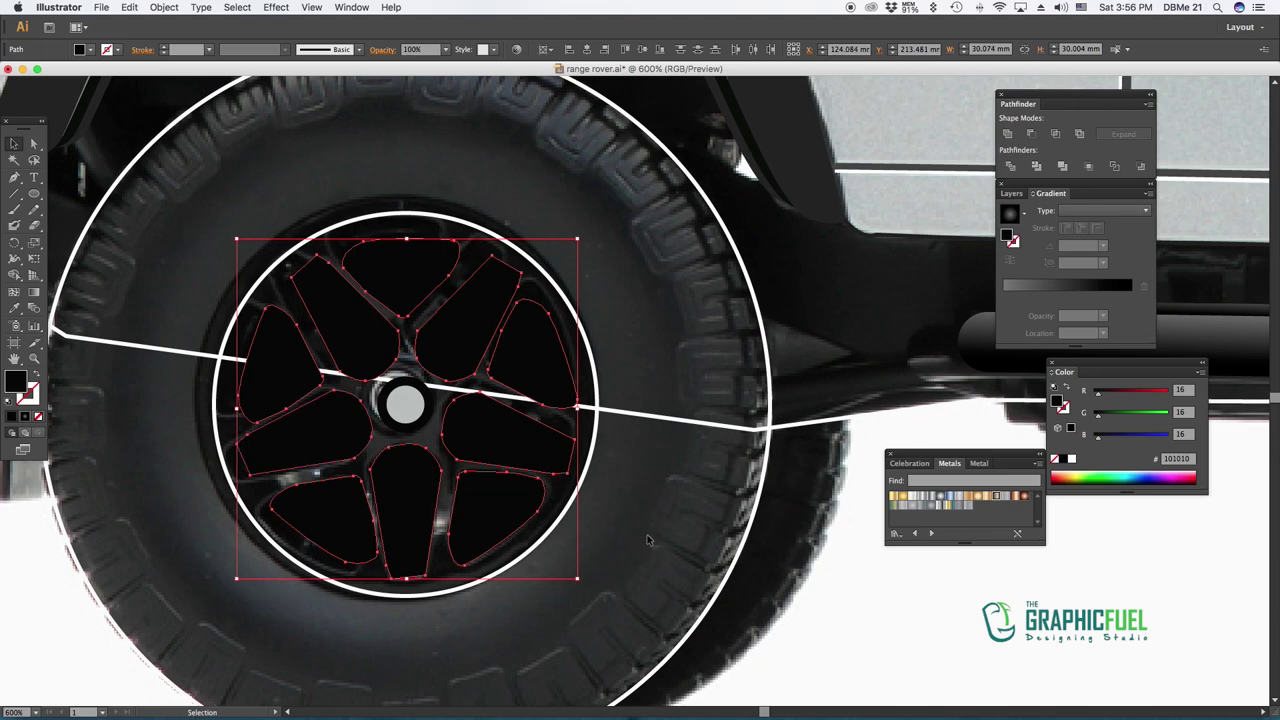
left_click(301, 370, "shift")
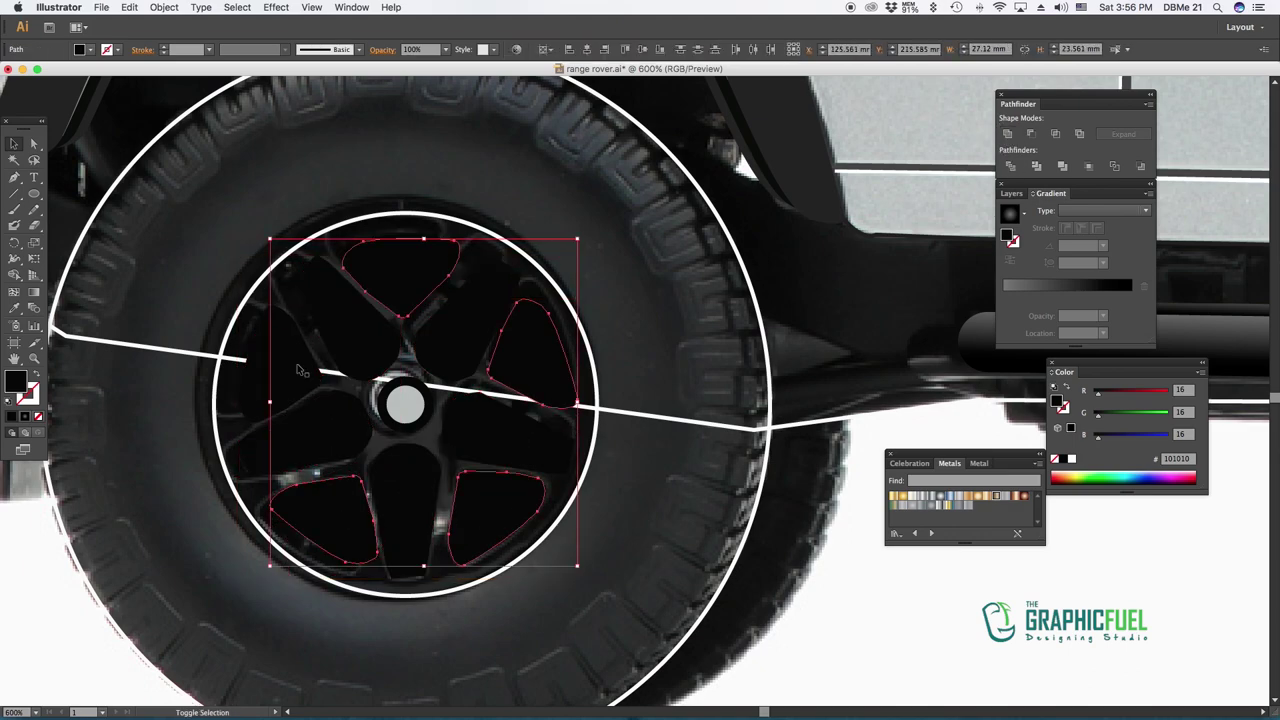
left_click(547, 378, "shift")
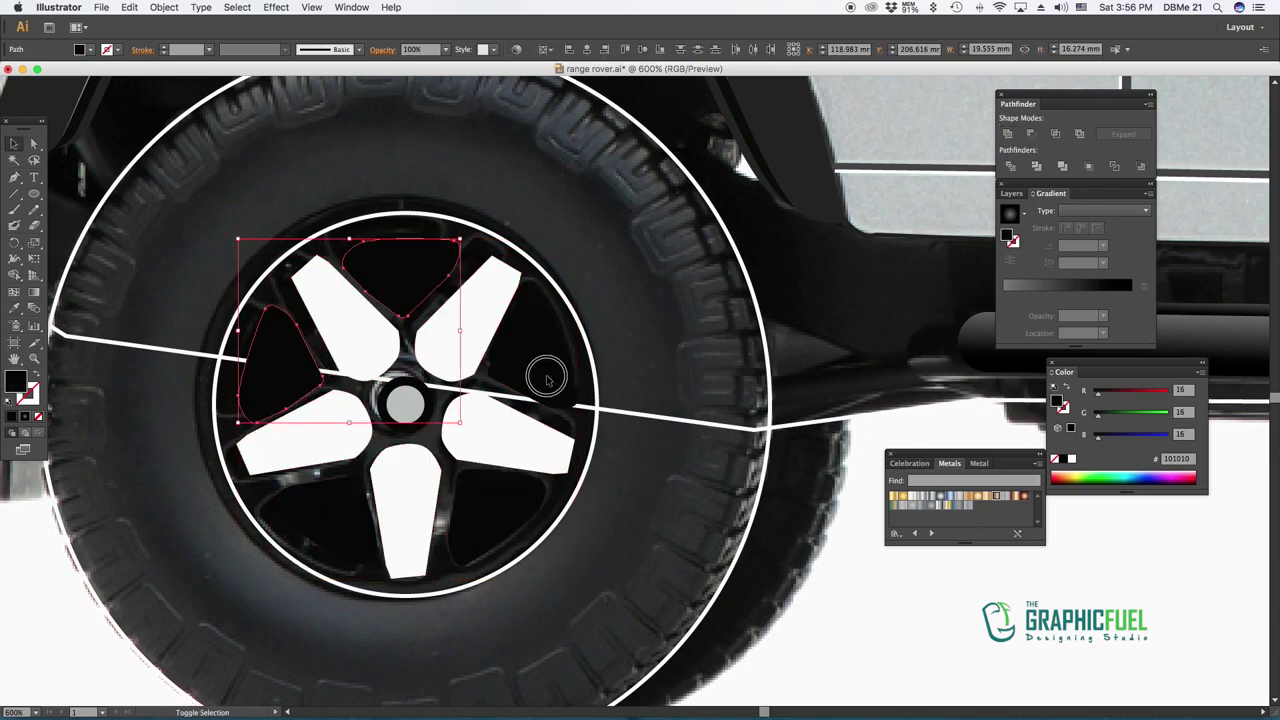
key("ctrl+a")
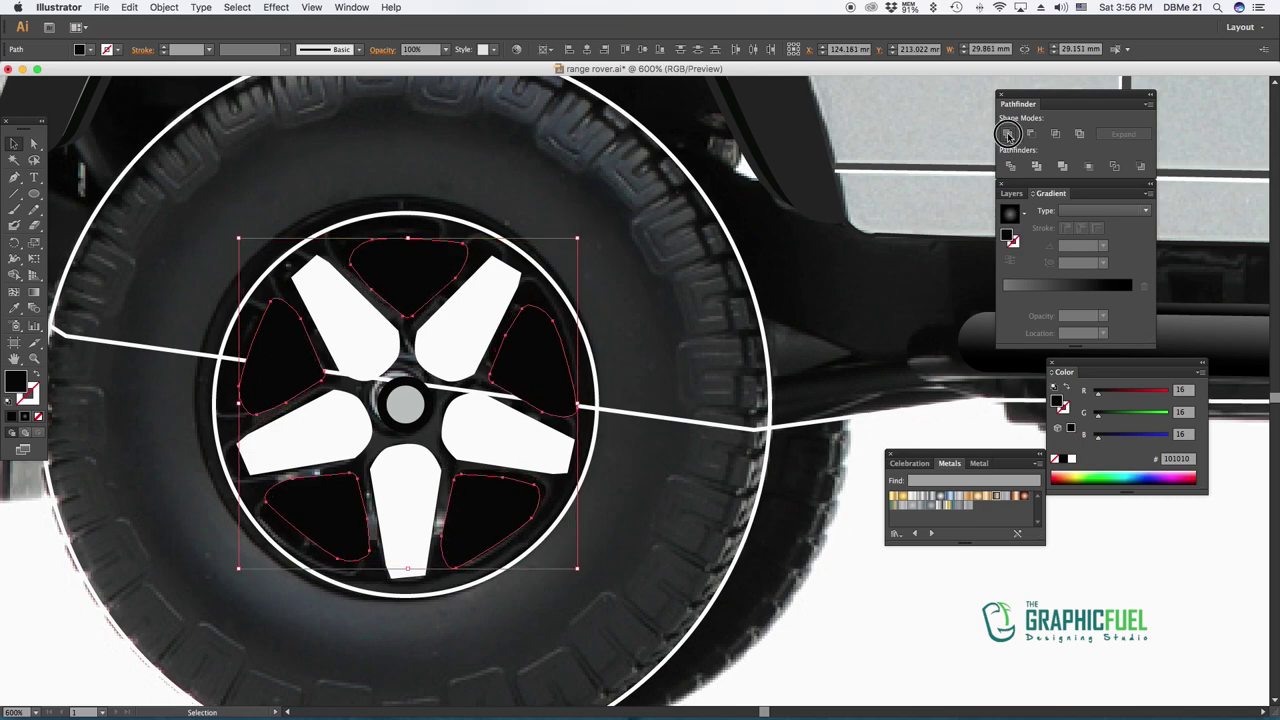
left_click(1008, 133)
left_click(440, 252, "shift")
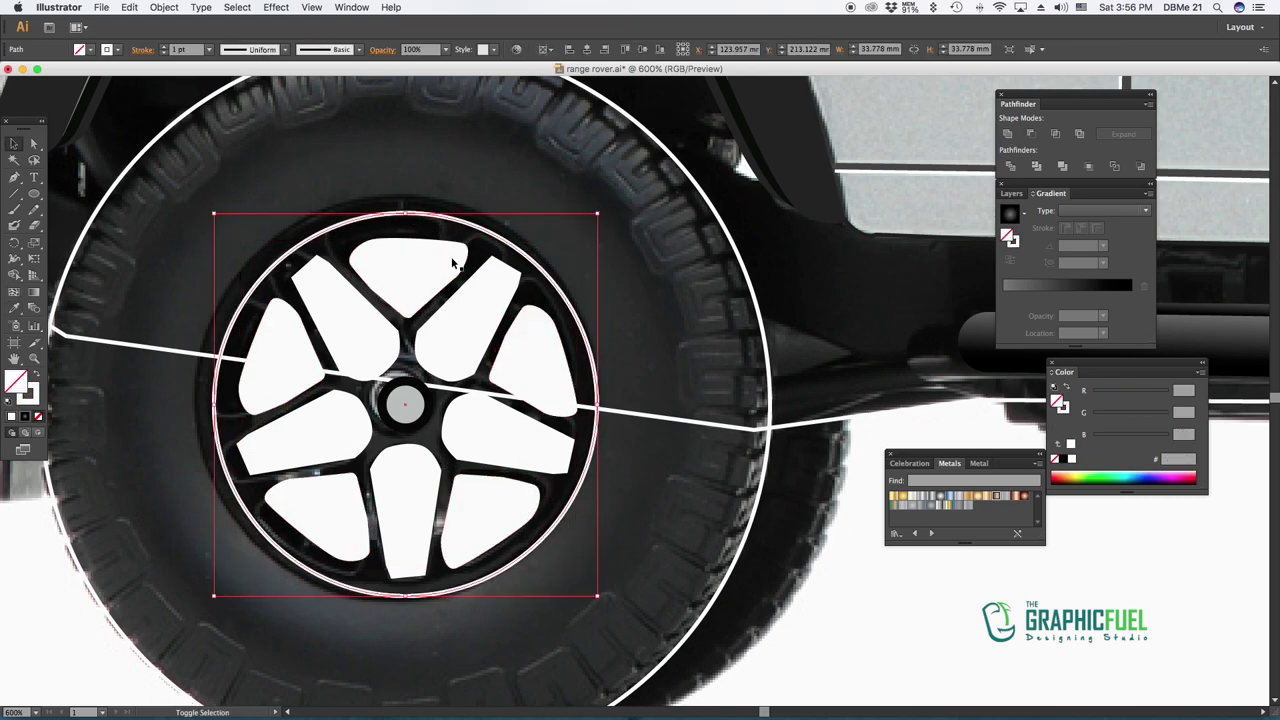
key("ctrl+8")
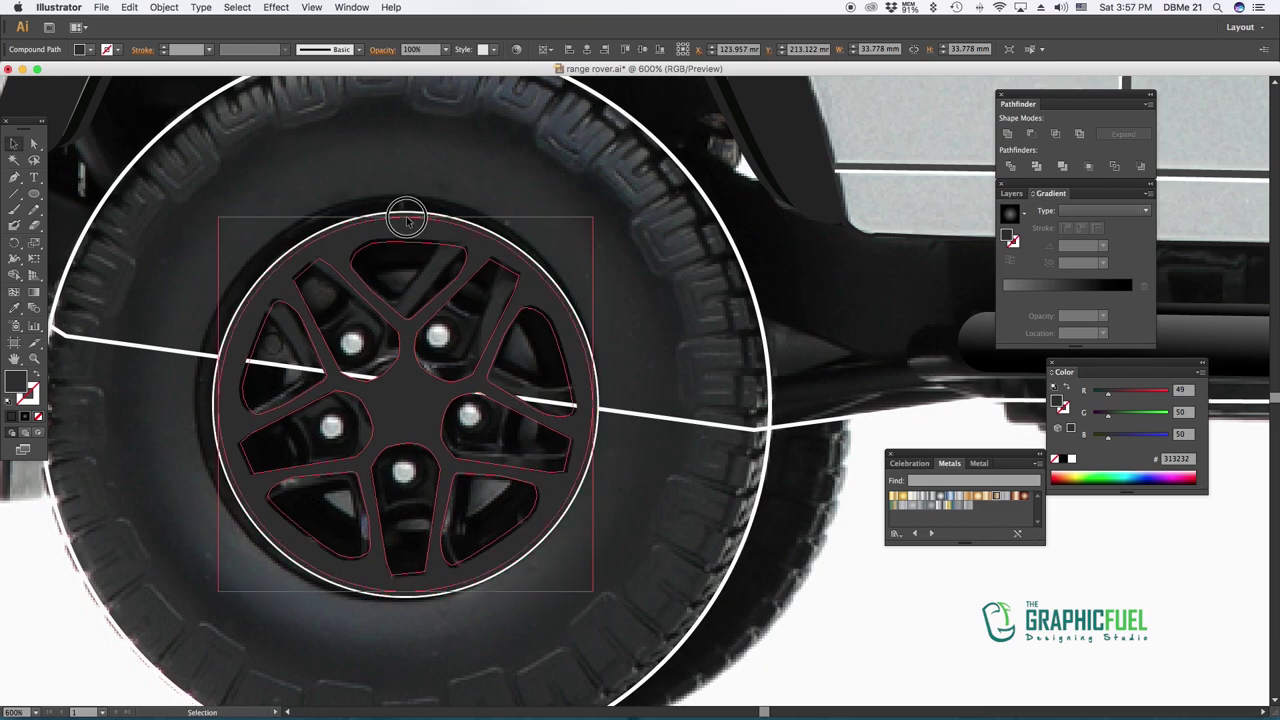
Fill the rim with a dark colour sampled with the Eyedropper
left_click(76, 284)
left_click_drag(980, 120, 250, 350)
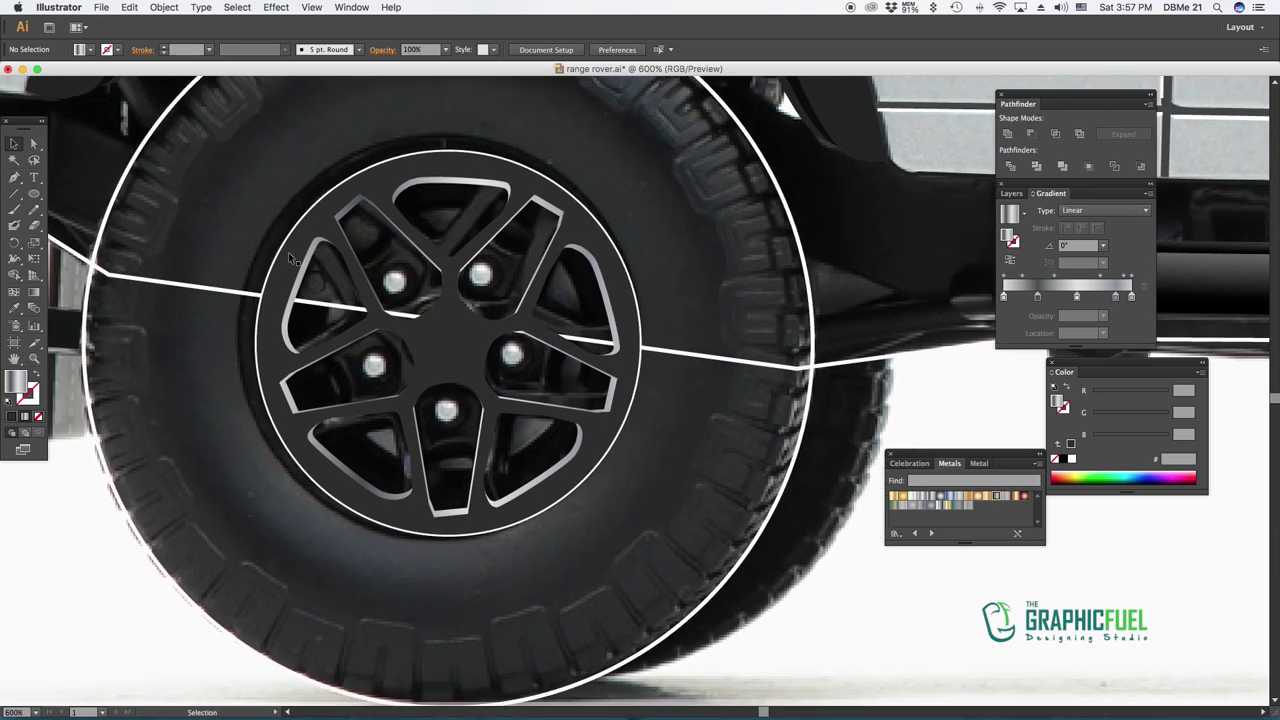
scroll(707, 314, "right", 15)
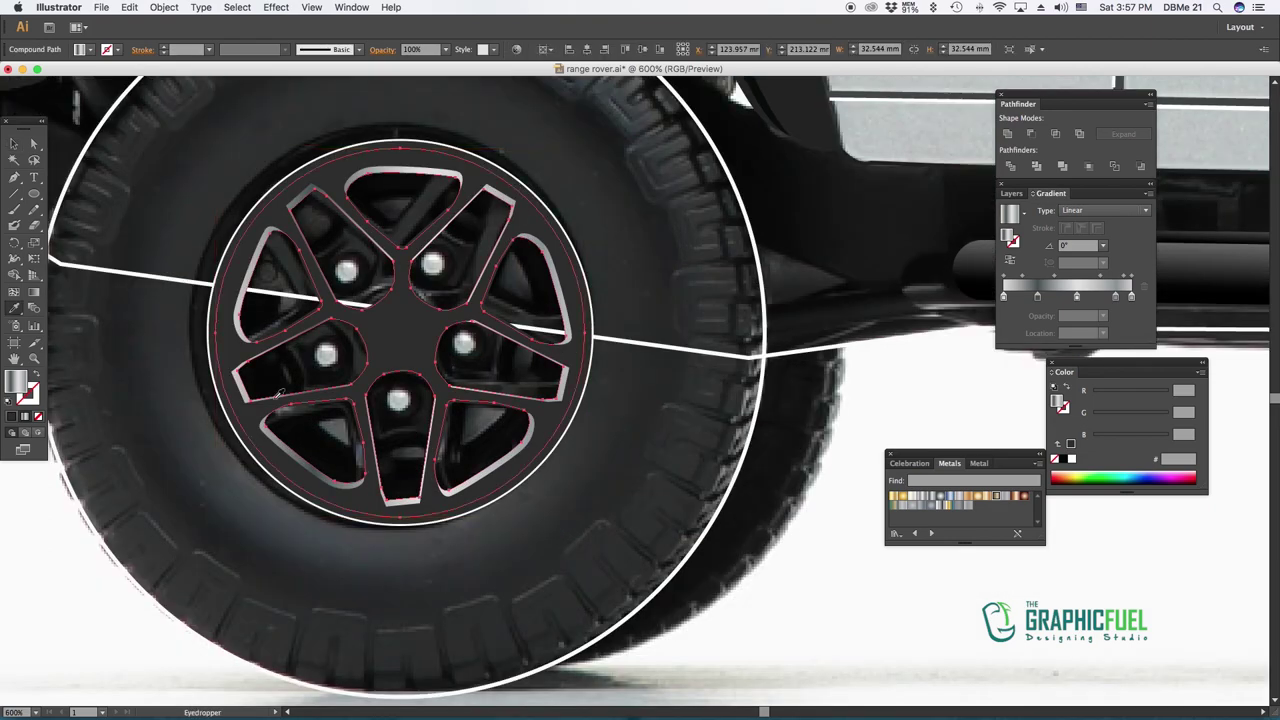
left_click(280, 393)
left_click(850, 395)
key("v")
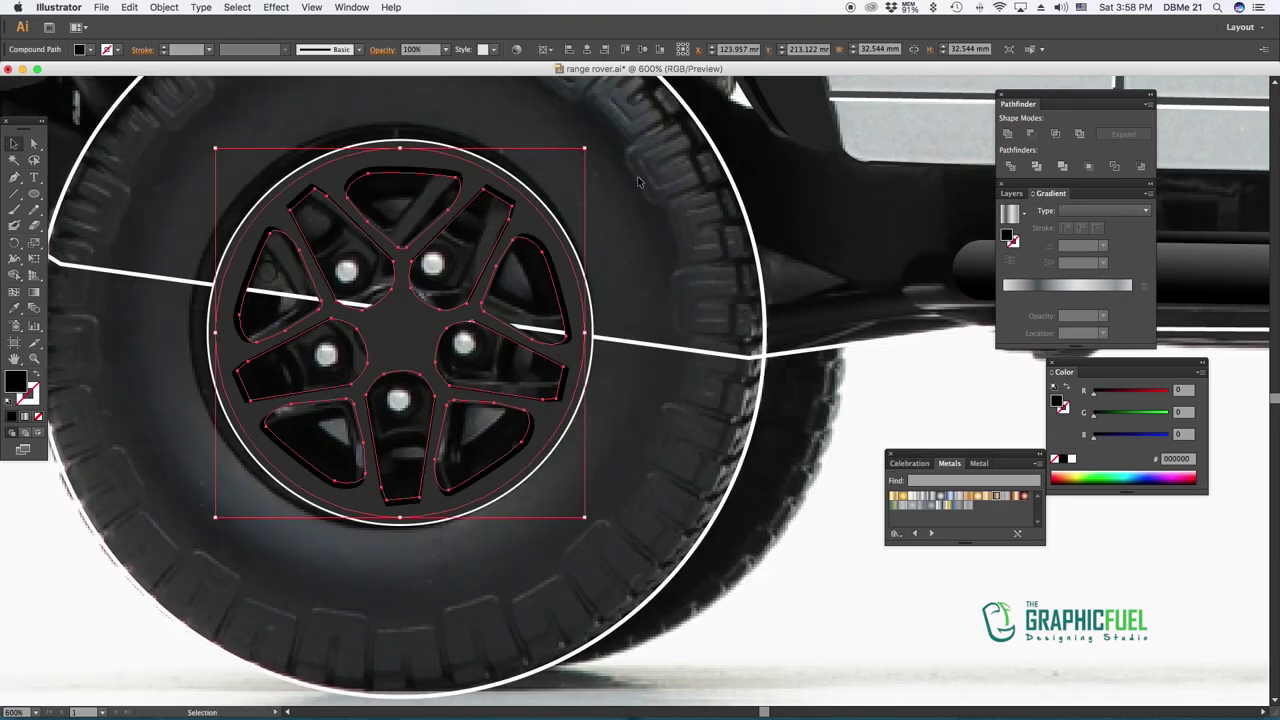
left_click(578, 418)
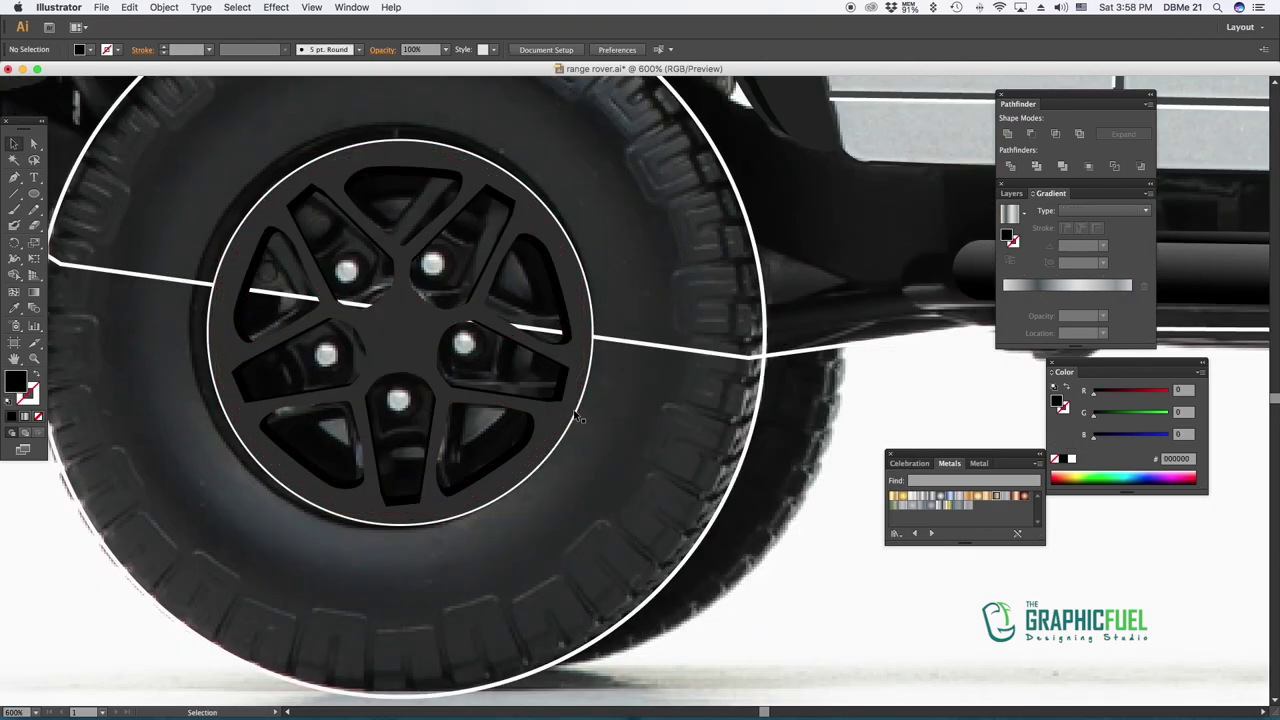
Fill the wheel's spoke group with the tire's dark grey #313232
left_click(382, 326)
key("i")
left_click(108, 277)
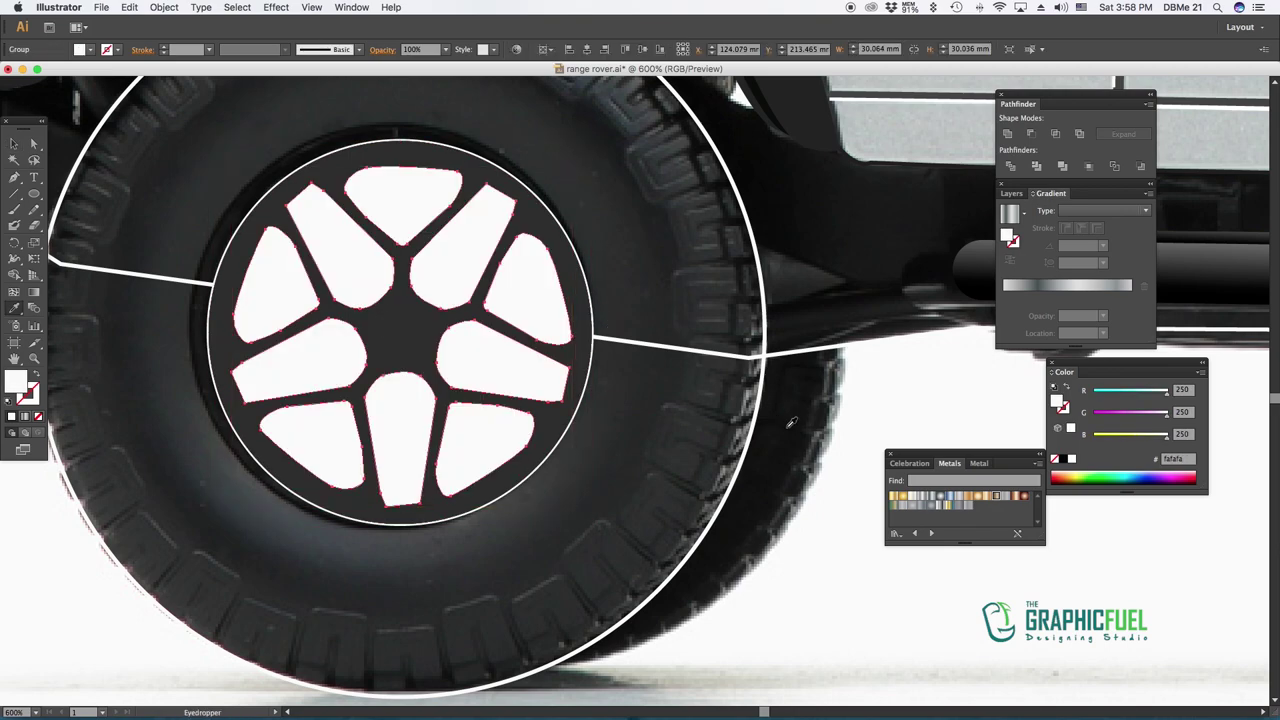
left_click(564, 353)
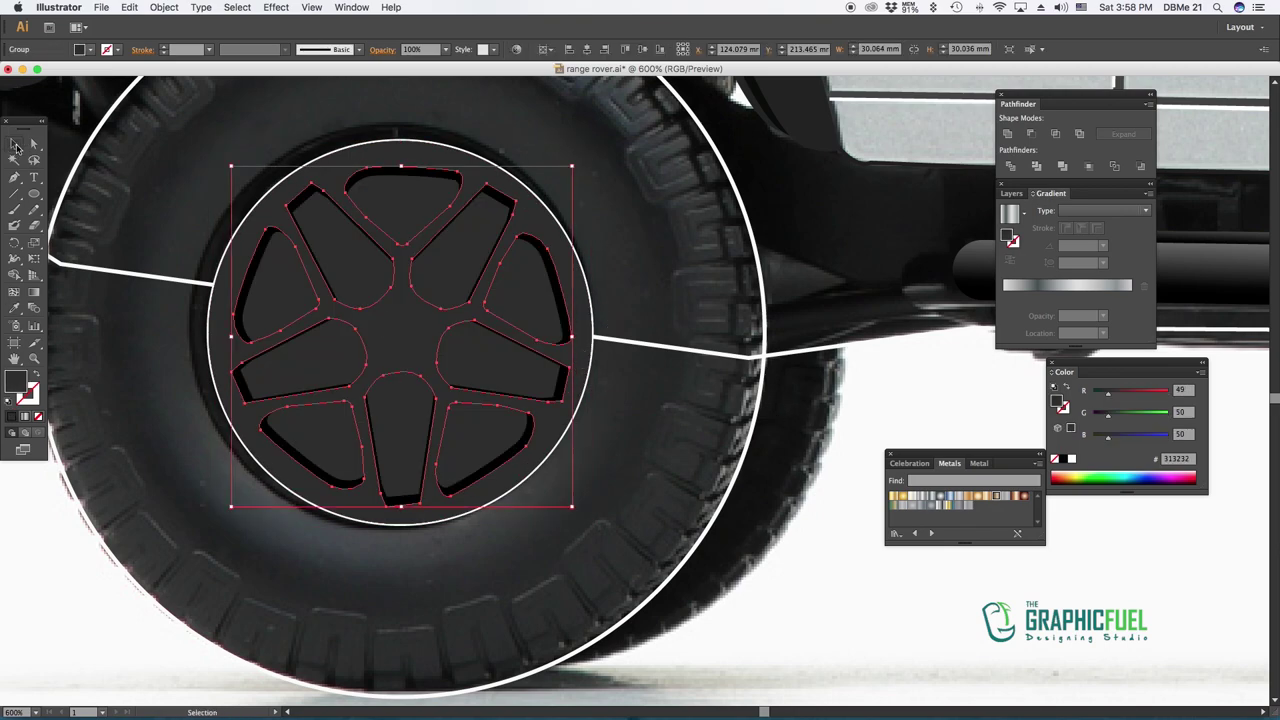
key("v")
left_click(164, 7)
Offset the spoke openings by -1 mm and fill the inset copies with sampled dark grey
left_click(320, 296)
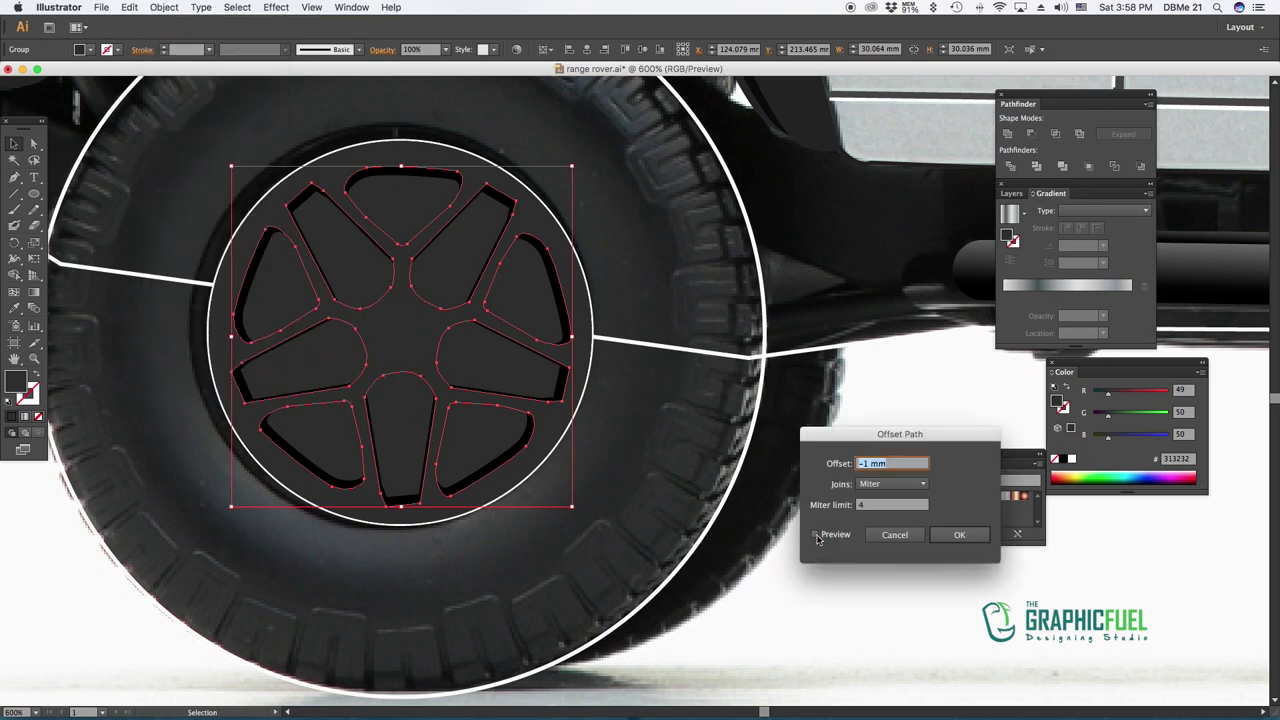
left_click(962, 535)
key("i")
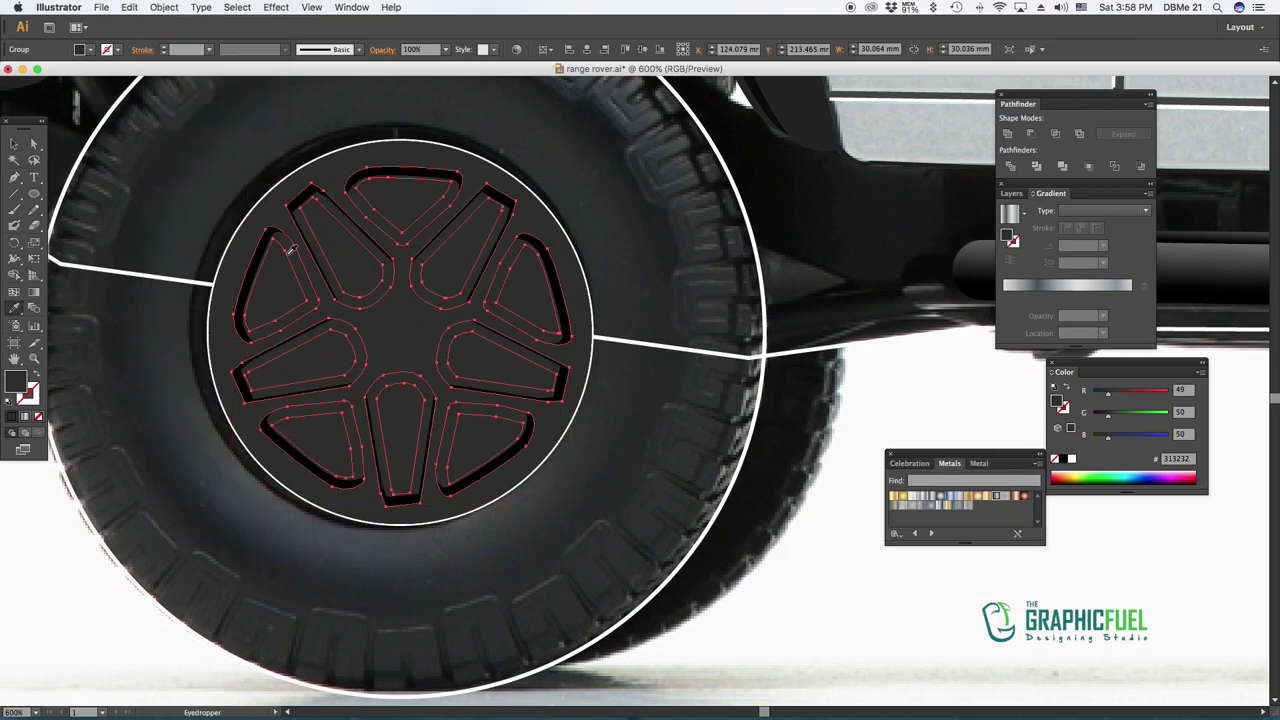
left_click(229, 222)
key("v")
In isolation mode, select all the inset spoke shapes and lighten their fill slightly
double_click(345, 240)
left_click(400, 200, "shift")
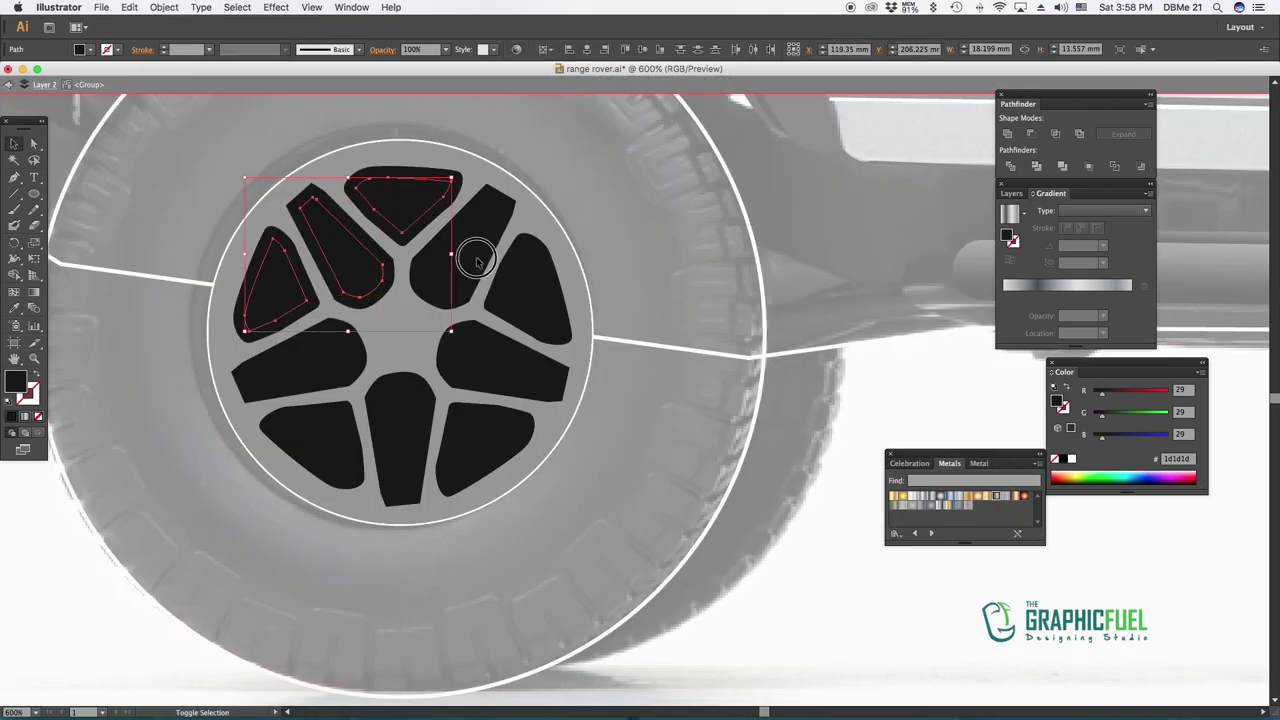
left_click(466, 263, "shift")
left_click(530, 300, "shift")
left_click(500, 365, "shift")
left_click(335, 434, "shift")
left_click(300, 360, "shift")
Eyedropper a lighter grey edge onto each spoke's inner shape
key("i")
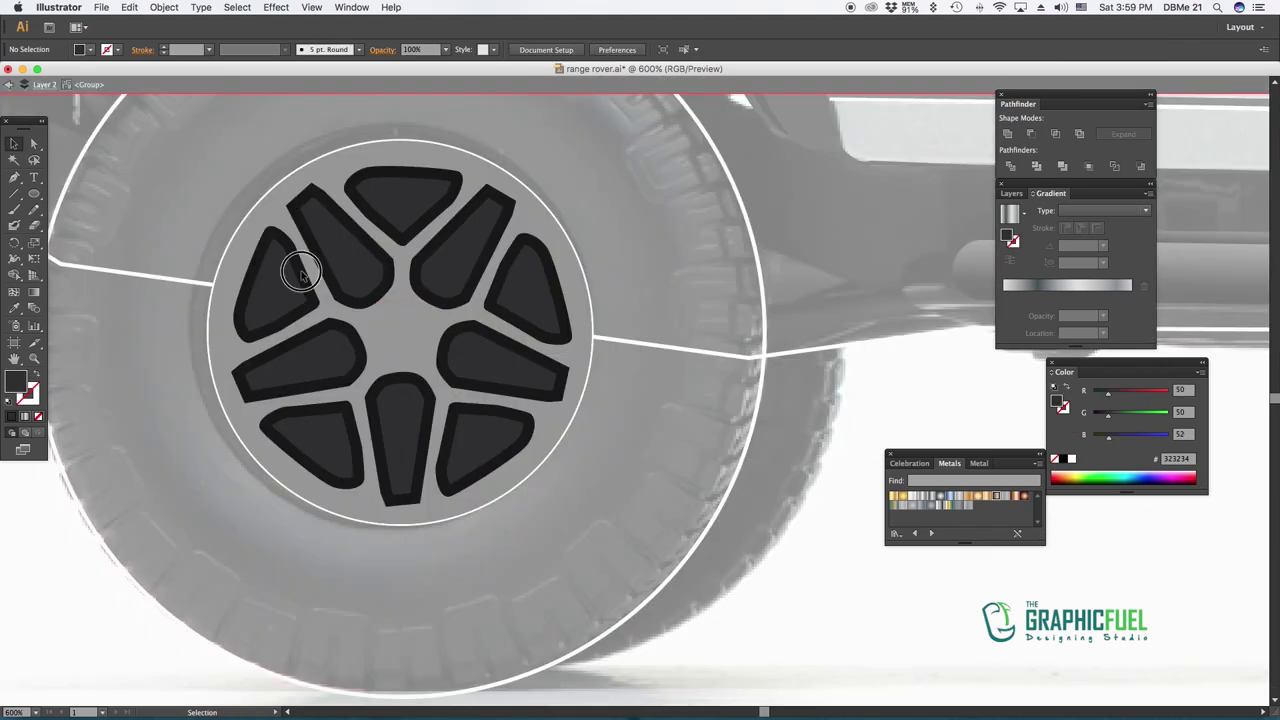
left_click(318, 279)
left_click(345, 240, "shift")
left_click(403, 195, "shift")
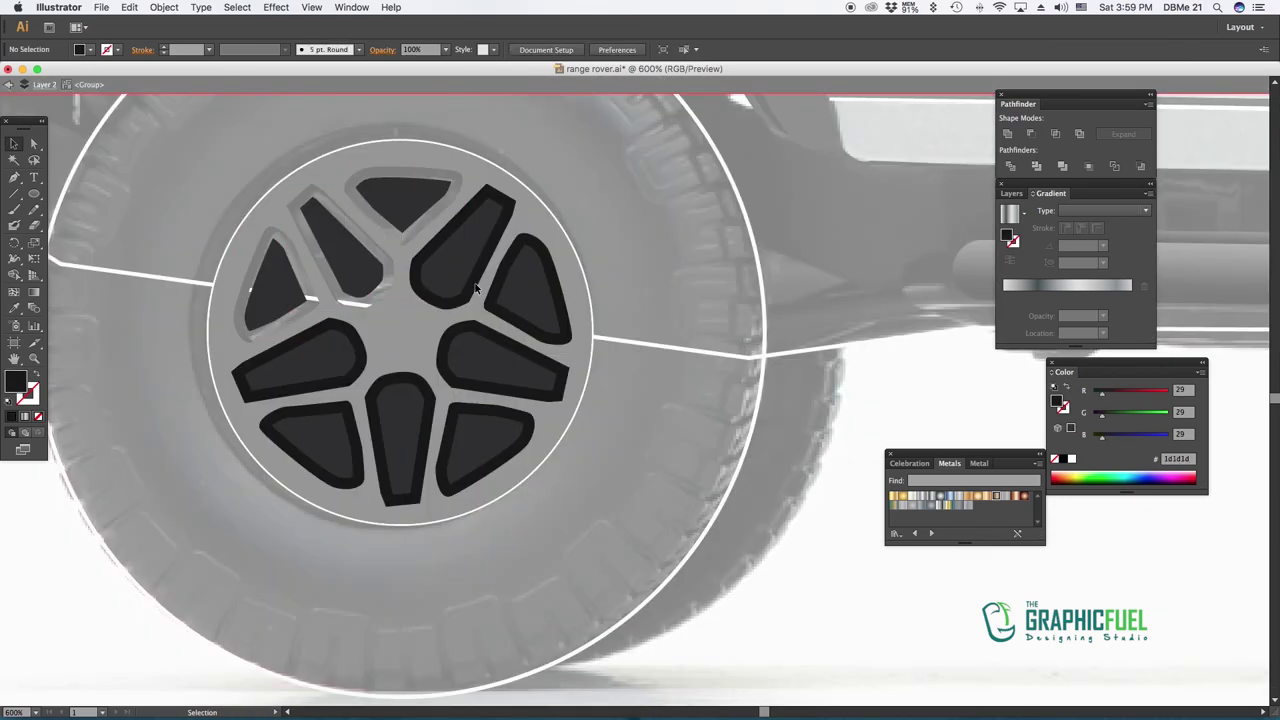
left_click(465, 245, "shift")
left_click(535, 295, "shift")
left_click(485, 450, "shift")
left_click(310, 450, "shift")
Exit isolation mode and deselect to check the bevelled spokes
key("Escape")
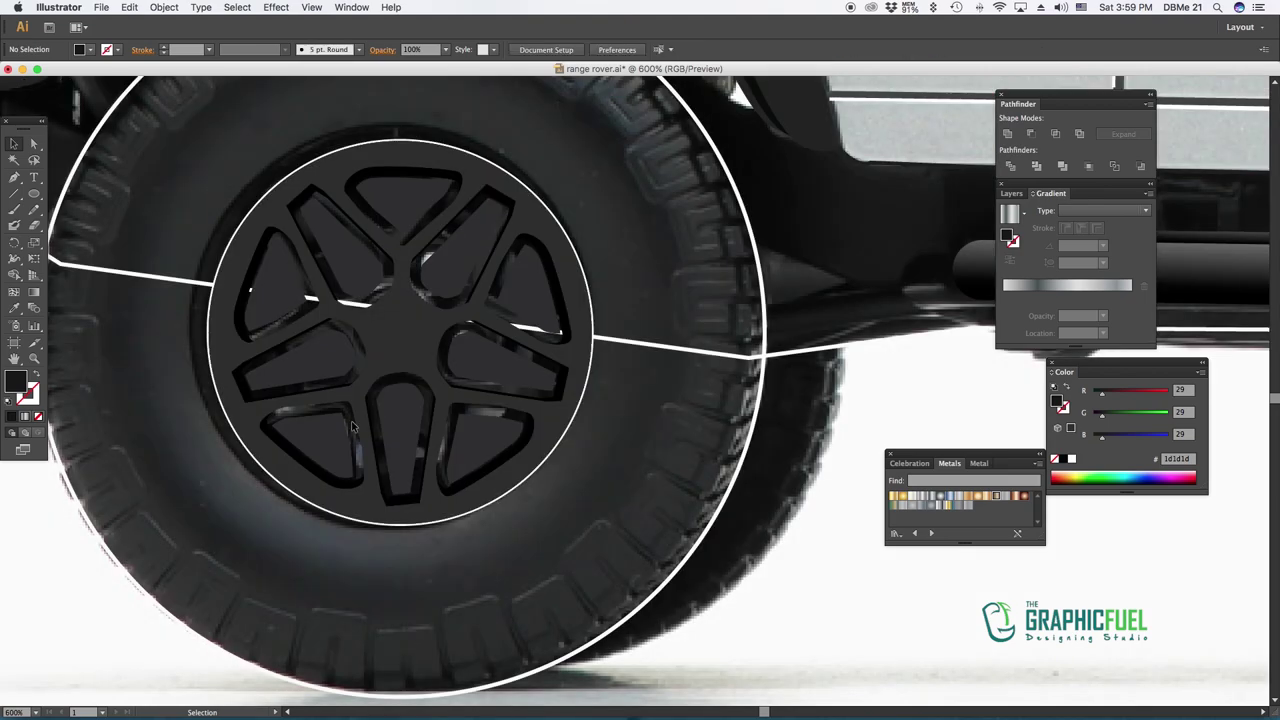
left_click(270, 407)
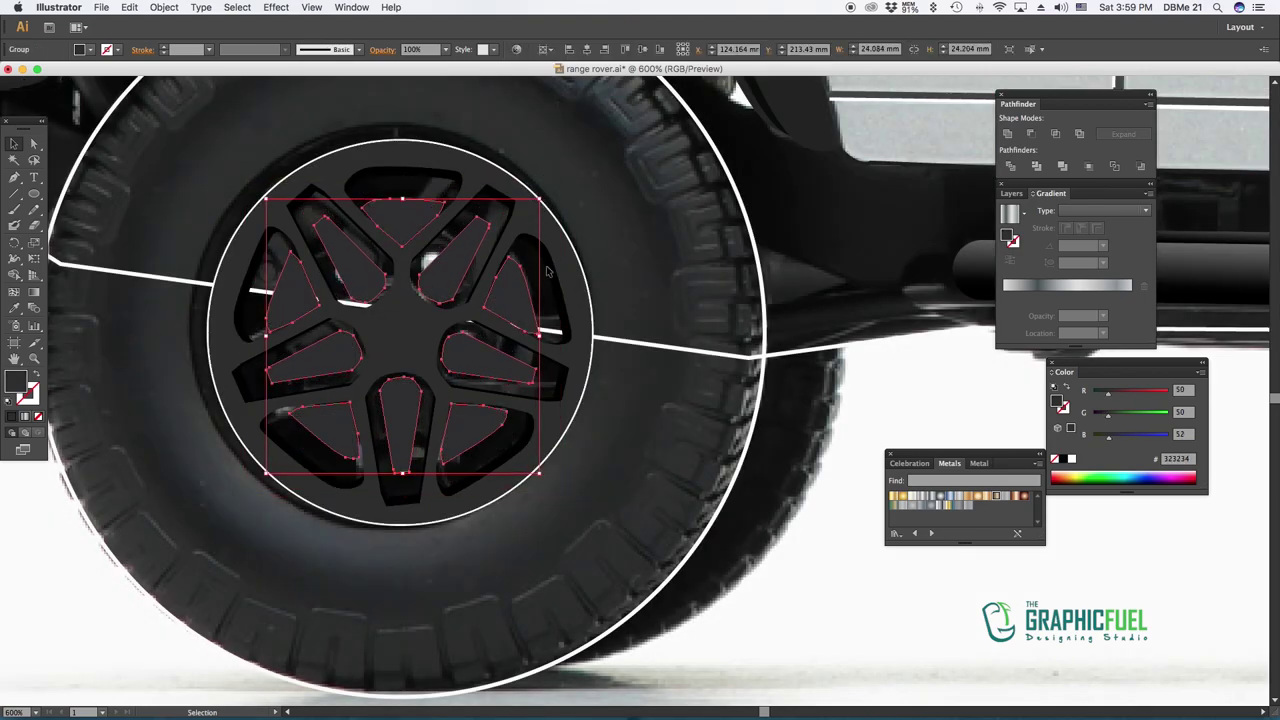
left_click(575, 303)
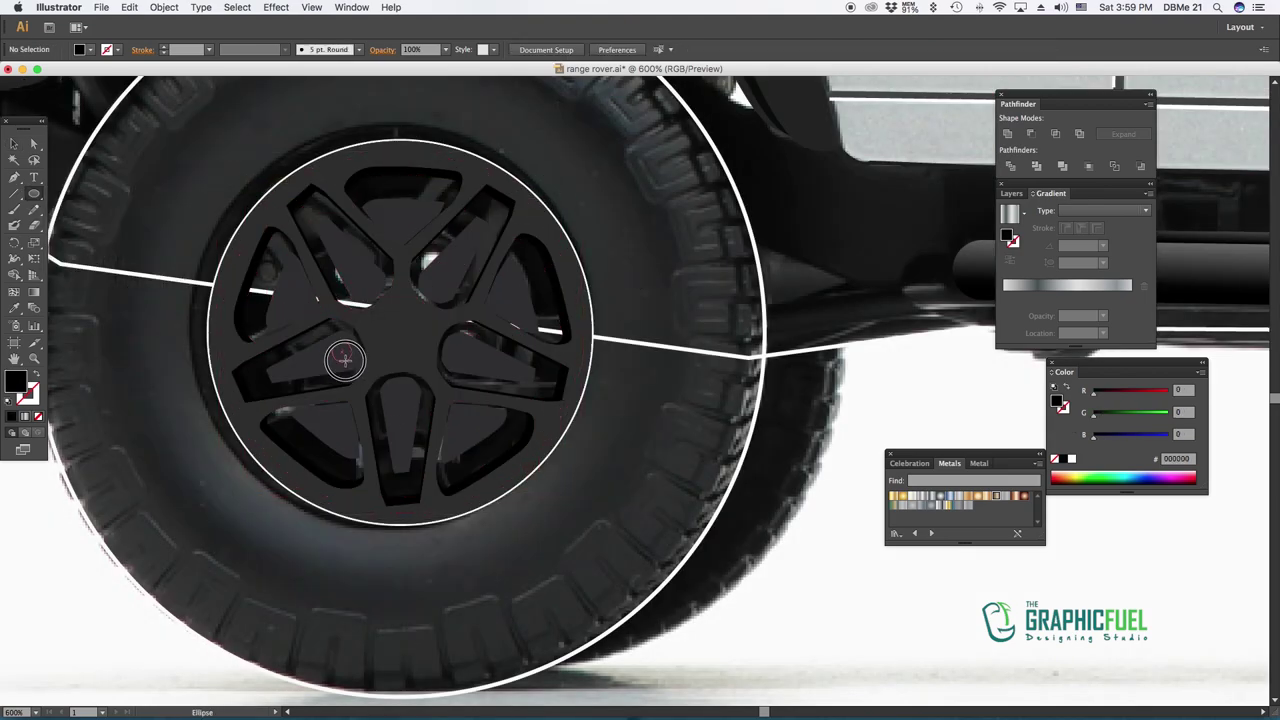
Draw a small lug-nut circle on the hub with a light-to-dark radial gradient
left_click_drag(344, 359, 334, 344)
key("i")
left_click(1047, 302)
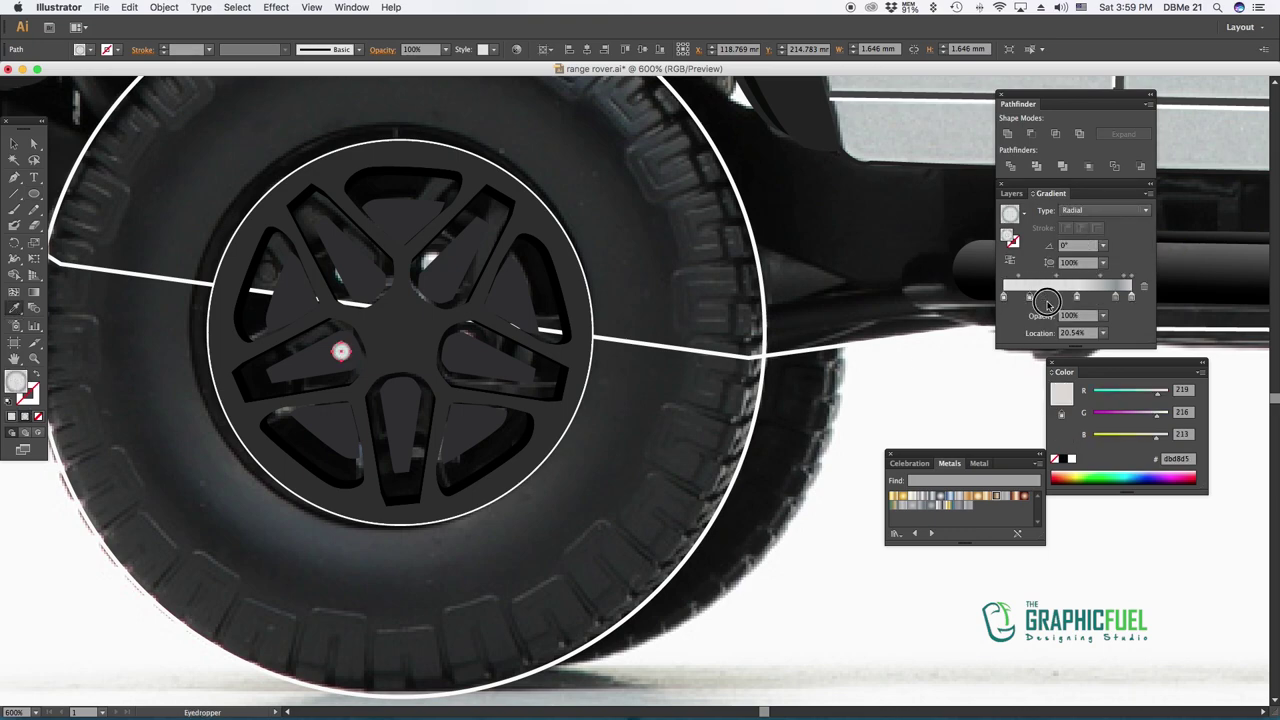
left_click_drag(1004, 318, 1140, 300)
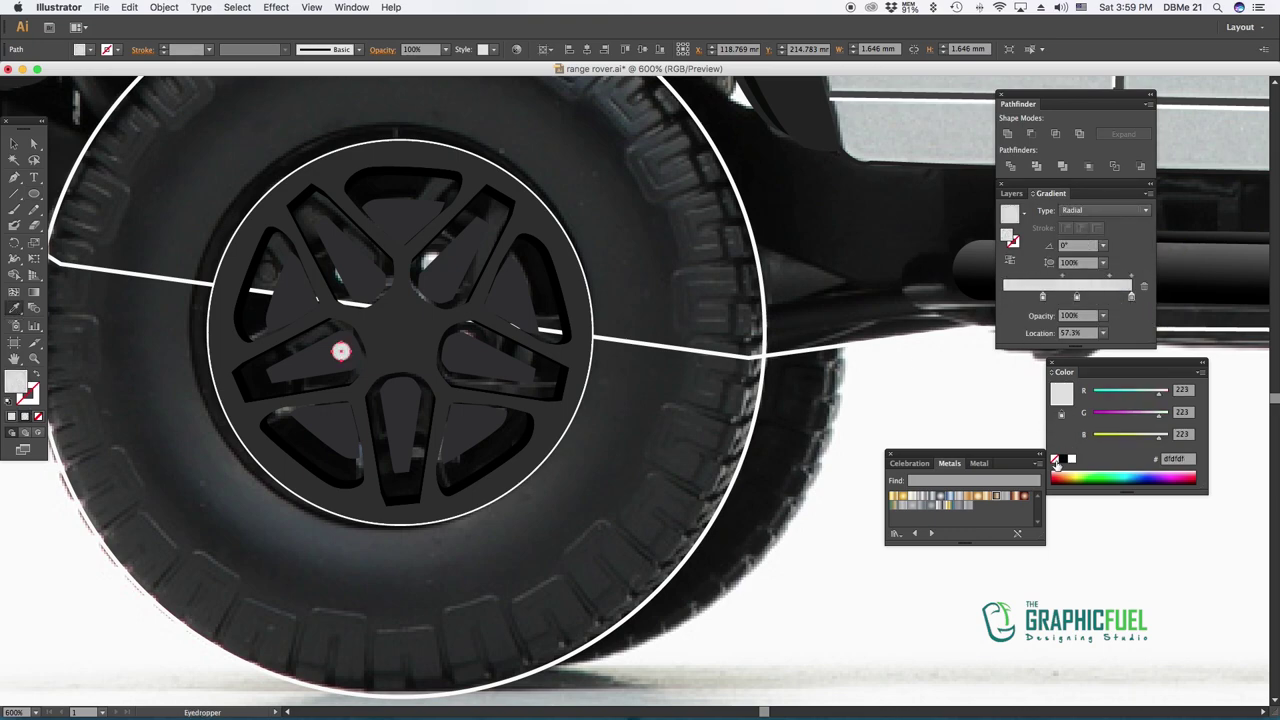
left_click(1106, 298)
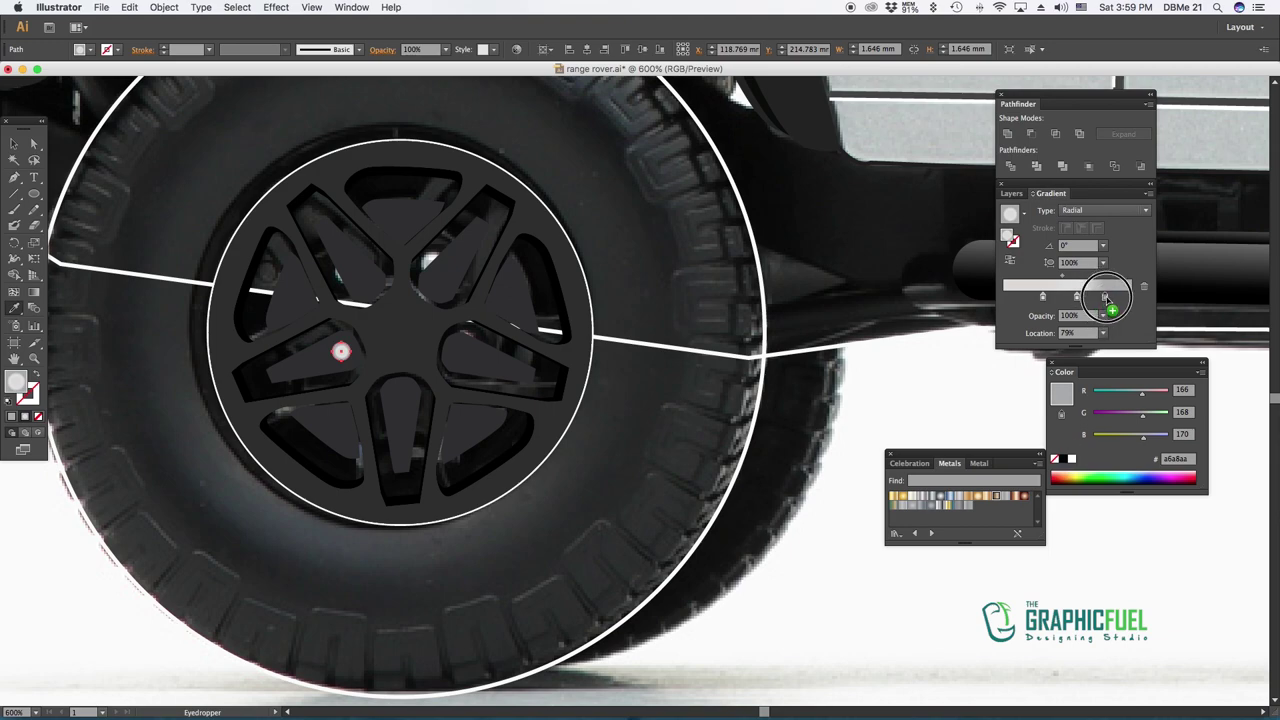
left_click_drag(1107, 297, 1149, 303)
left_click(428, 260)
Copy the lug nut onto the other spokes
key("v")
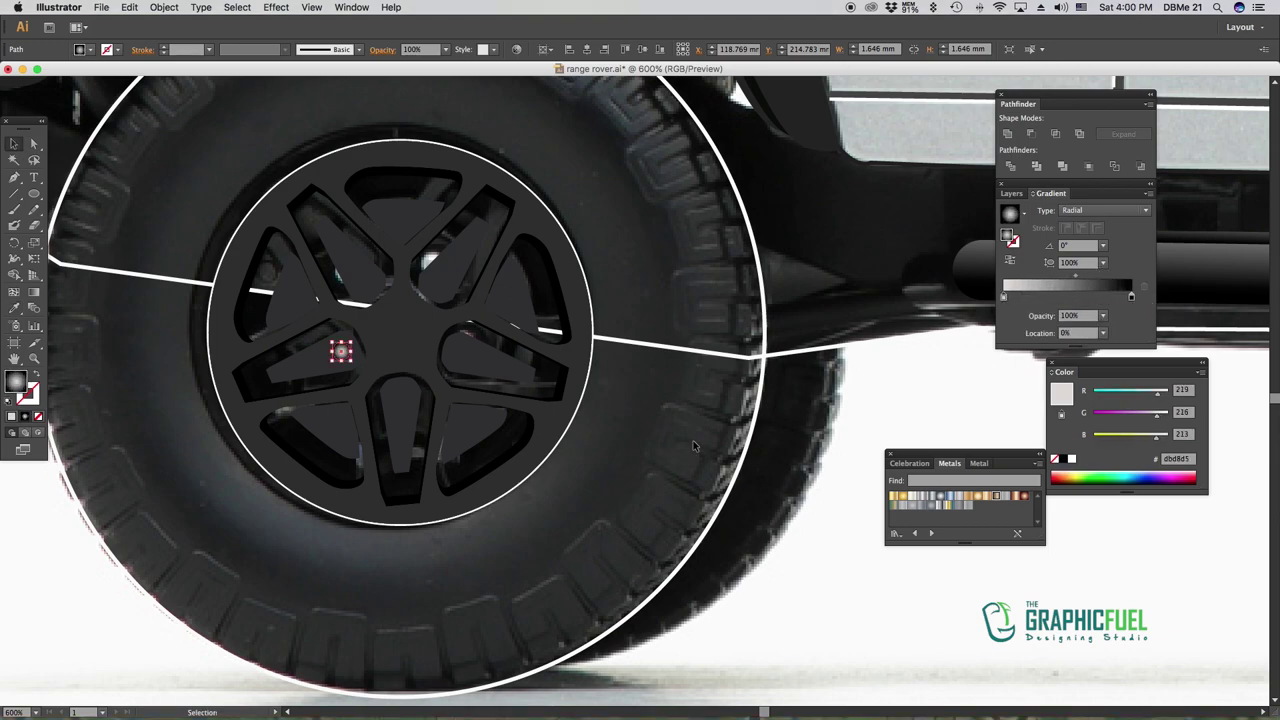
left_click_drag(1132, 317, 368, 290)
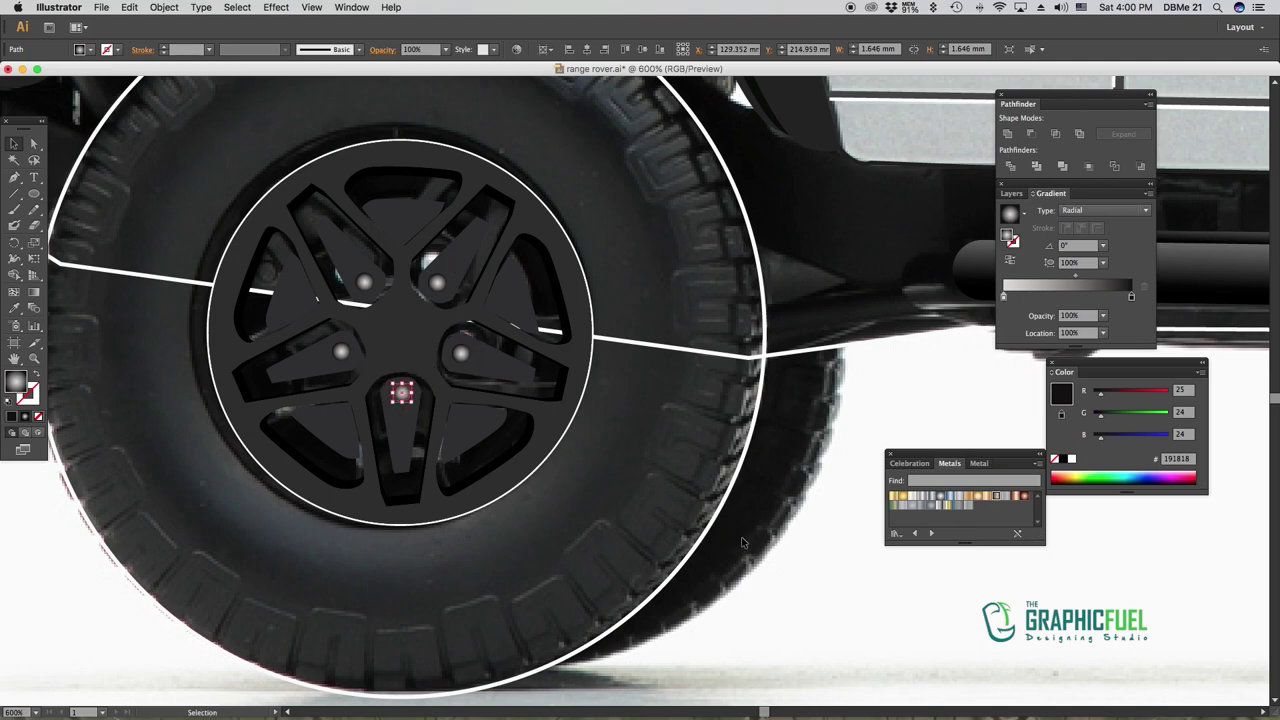
double_click(573, 373)
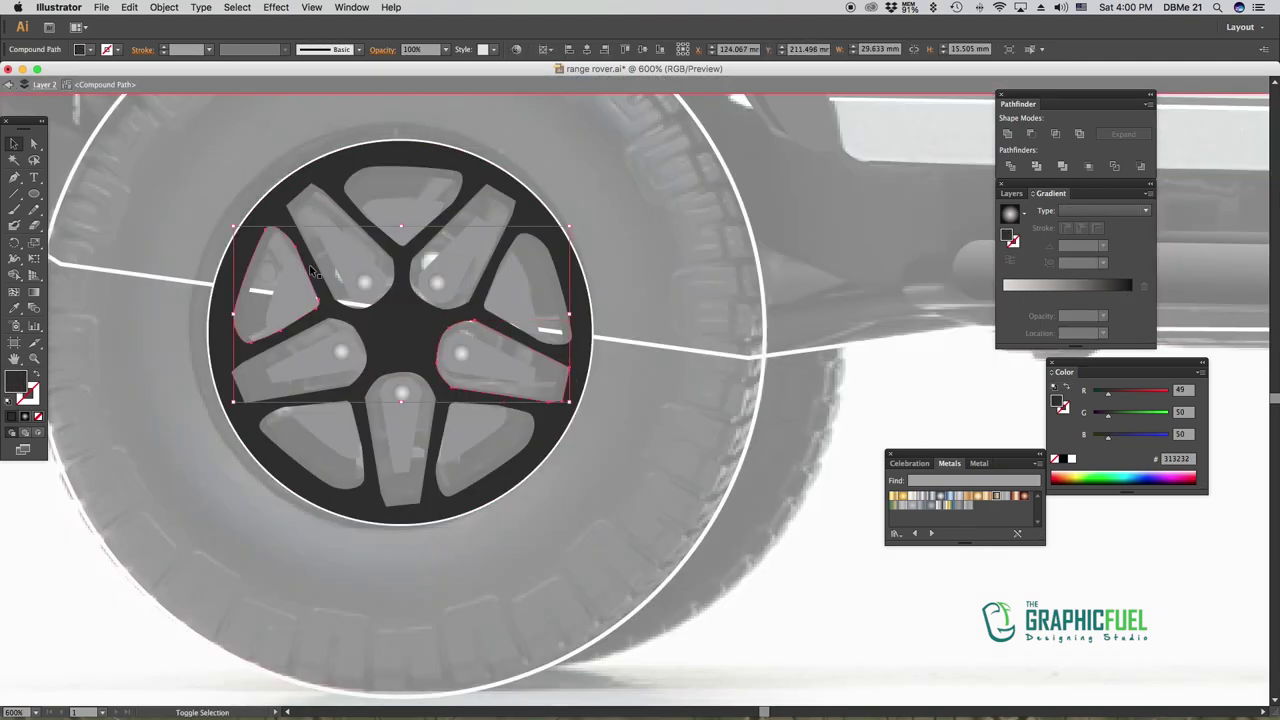
Release and remake the spoke outlines as a single compound path
left_click(392, 308, "shift")
left_click(480, 395, "shift")
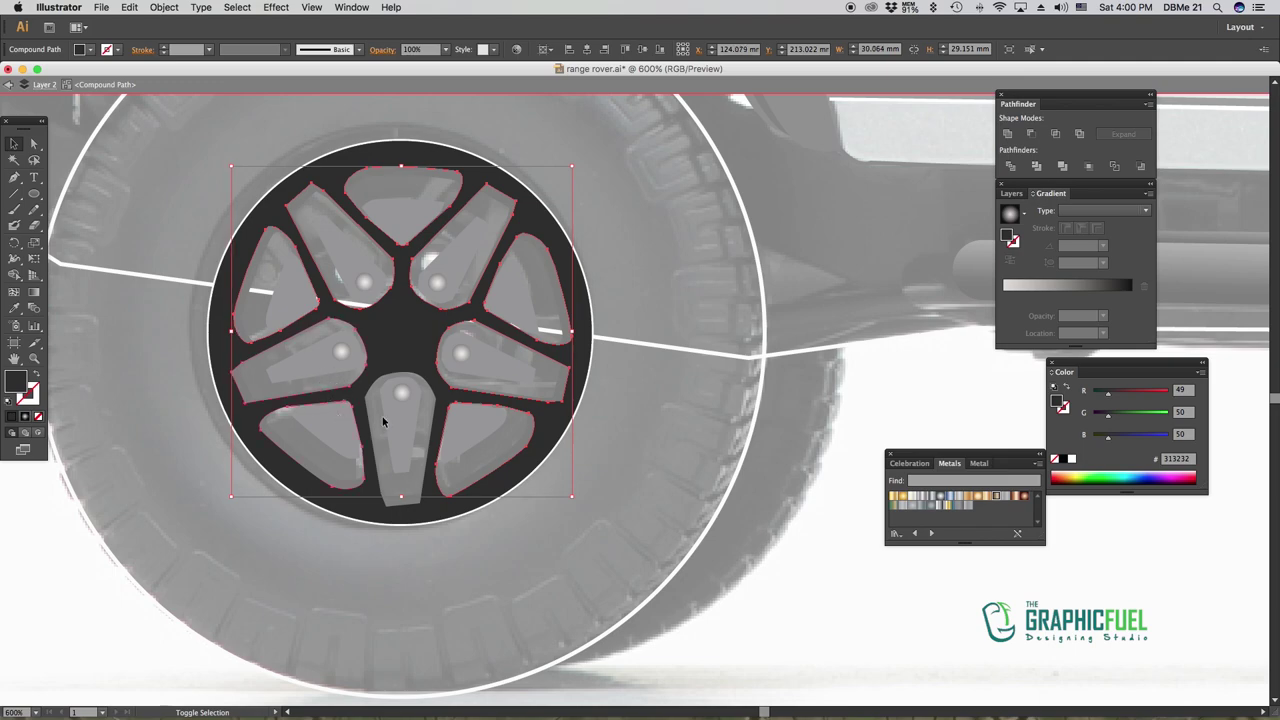
key("super+alt+shift+8")
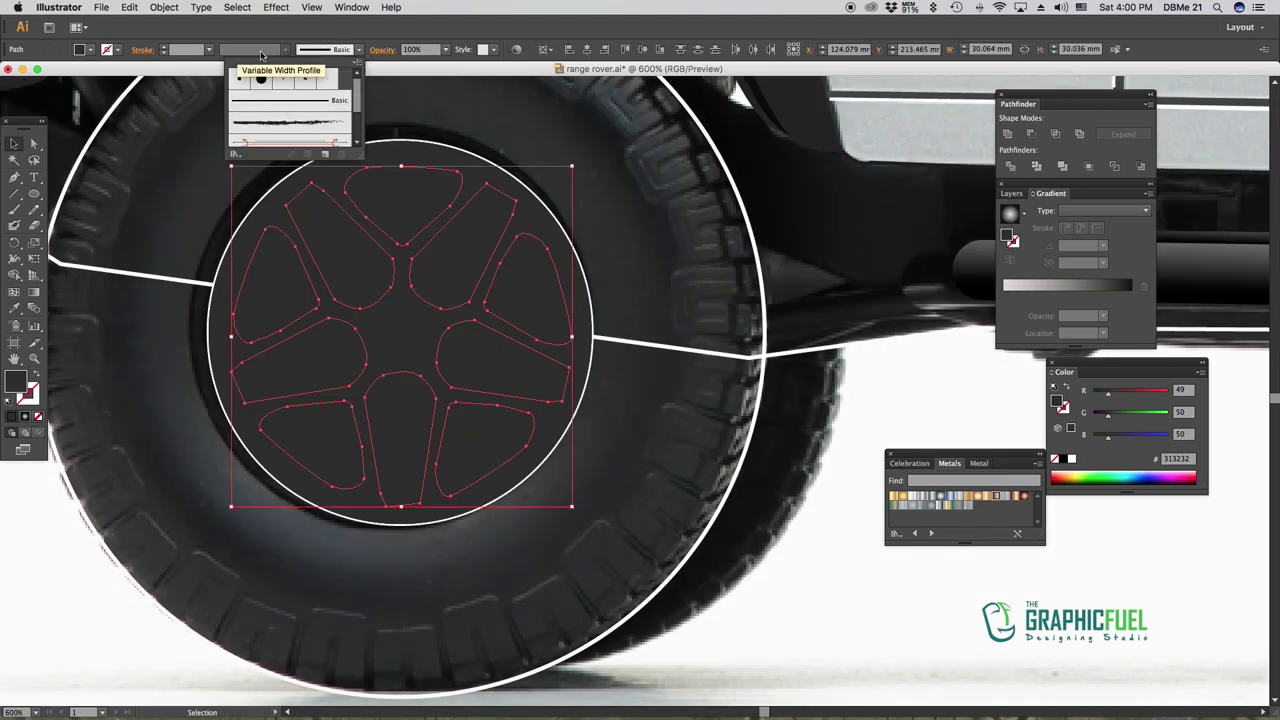
left_click(17, 313)
key("super+8")
left_click(164, 7)
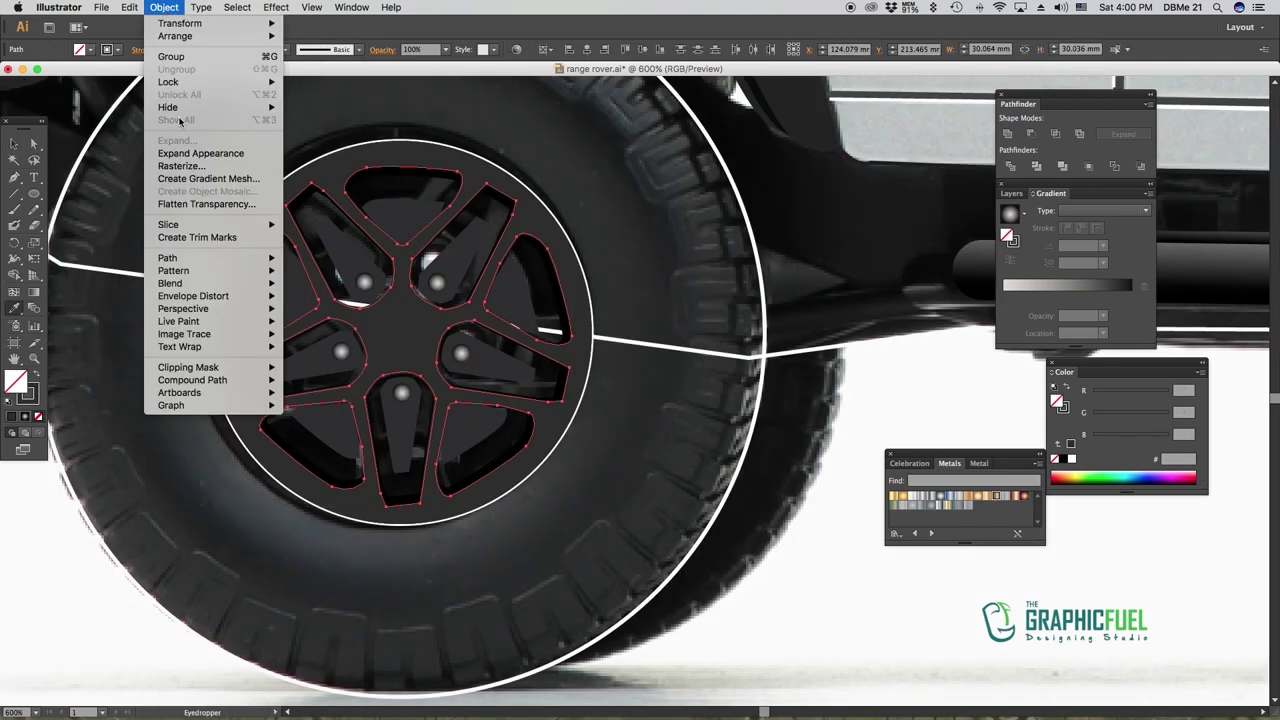
key("Escape")
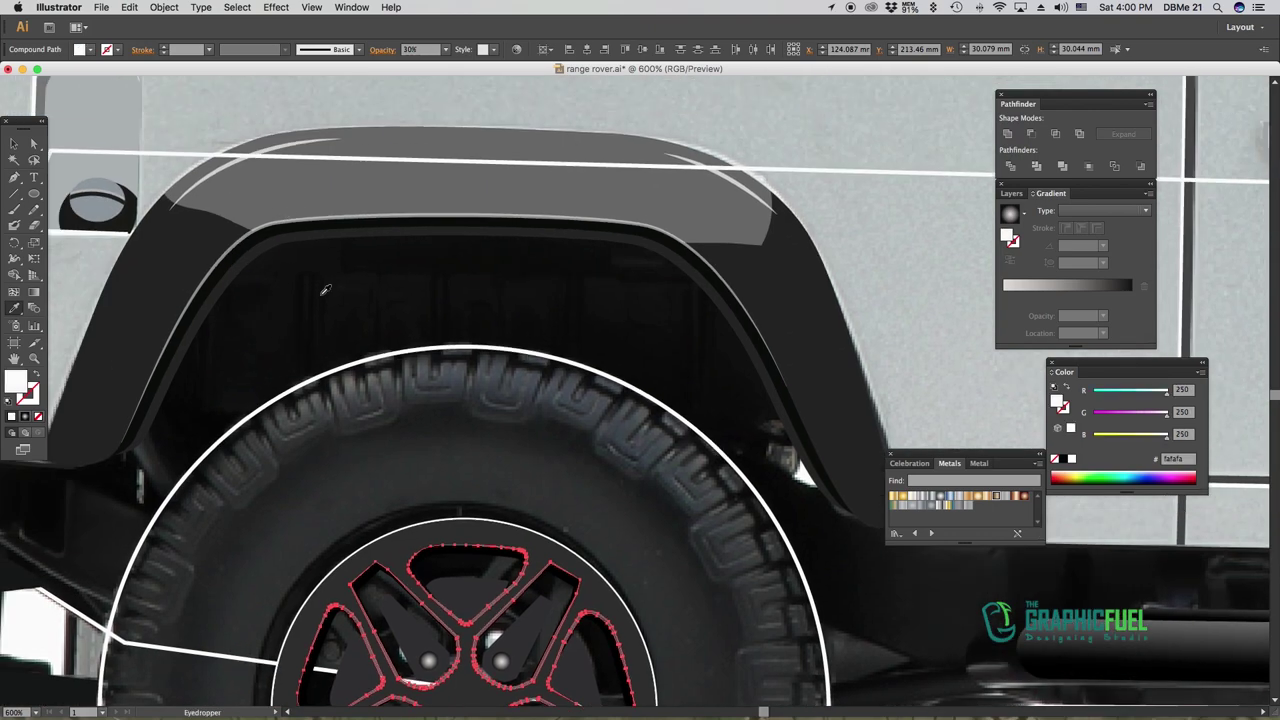
Give the spoke shape a linear gradient with a stop near 45% at 80% opacity
left_click_drag(239, 150, 279, 330)
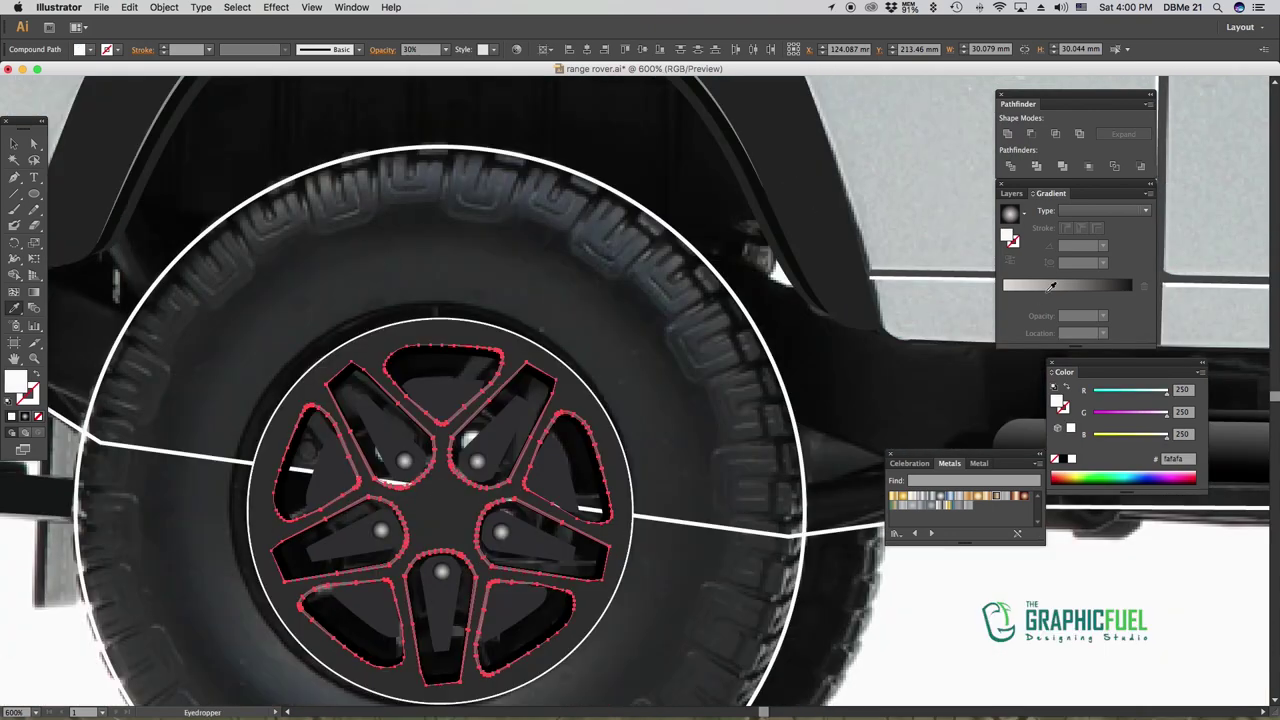
left_click(1062, 290)
left_click(1104, 210)
left_click(1090, 222)
left_click(1060, 297)
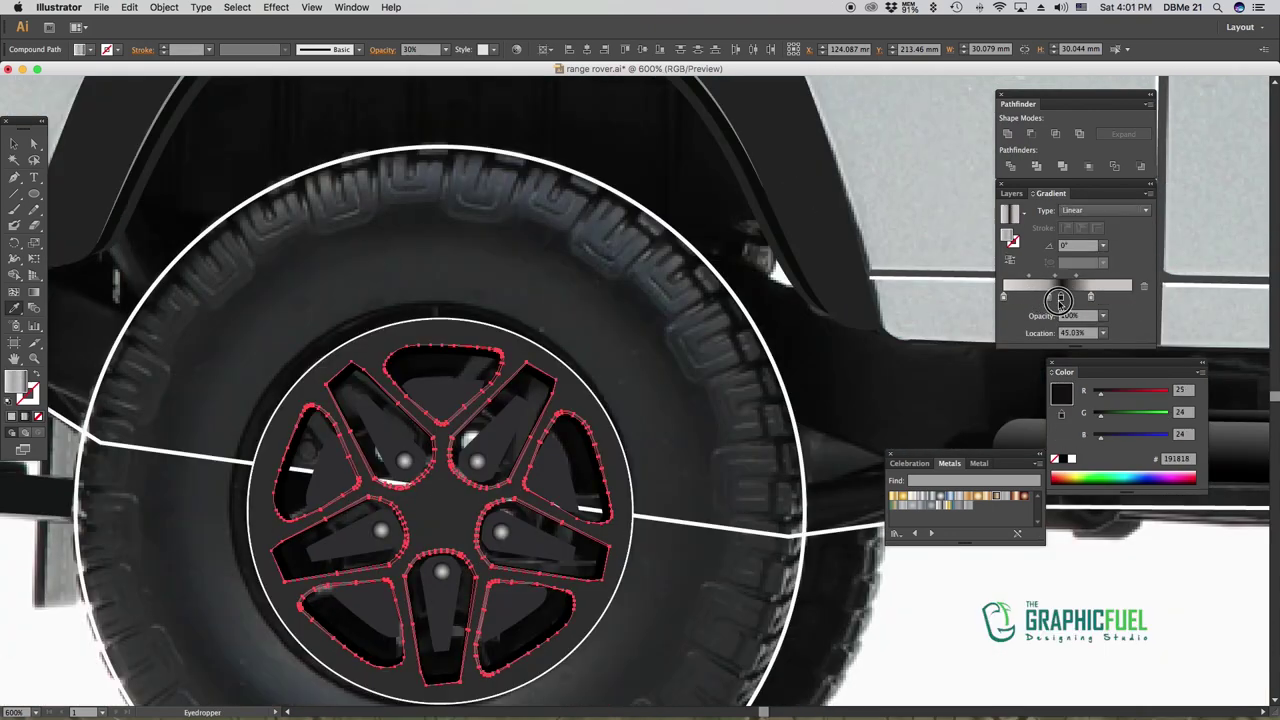
left_click(438, 49)
left_click(465, 180)
double_click(14, 143)
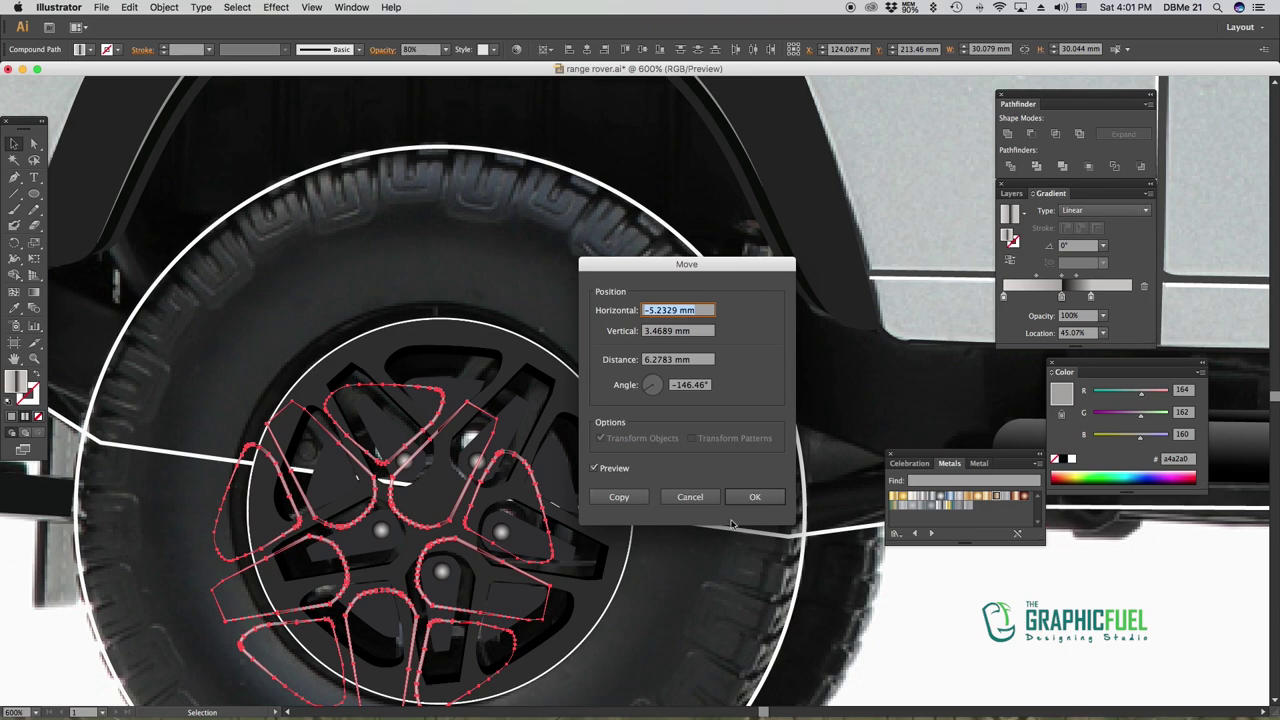
left_click(686, 503)
Combine the rim parts into one compound path
left_click(884, 576)
key("super+minus")
left_click(620, 420)
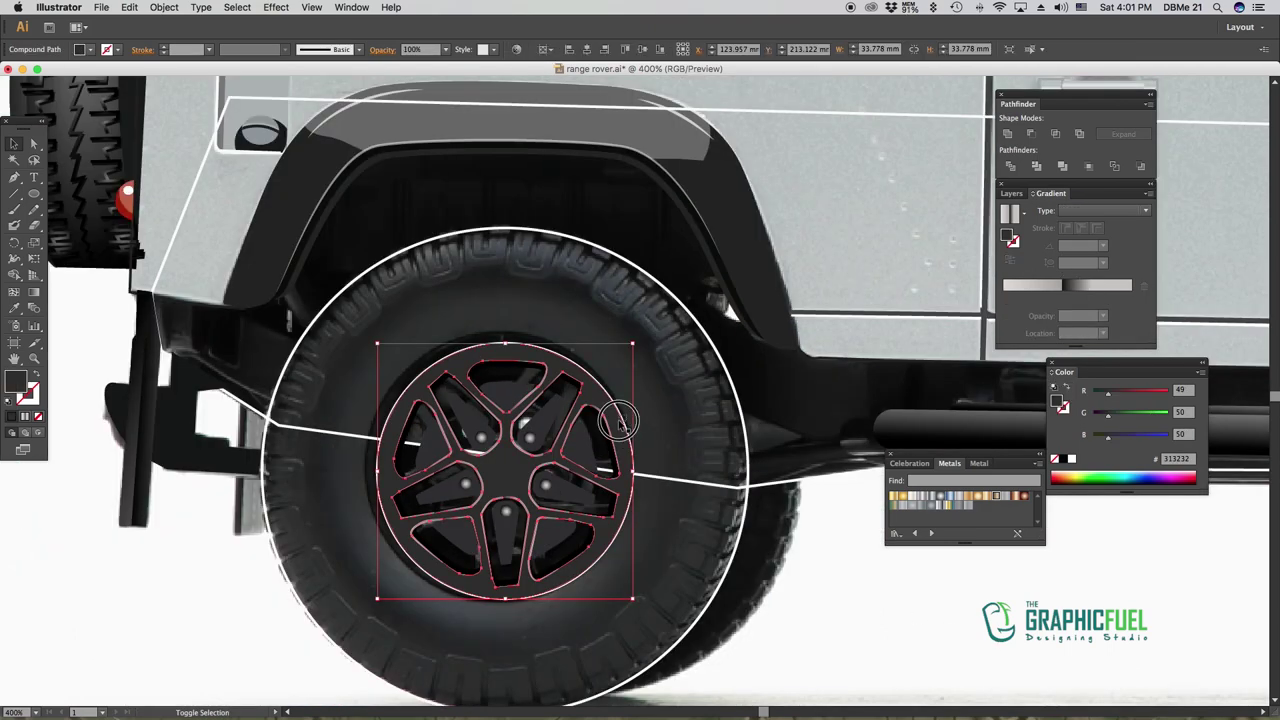
left_click(620, 422, "shift")
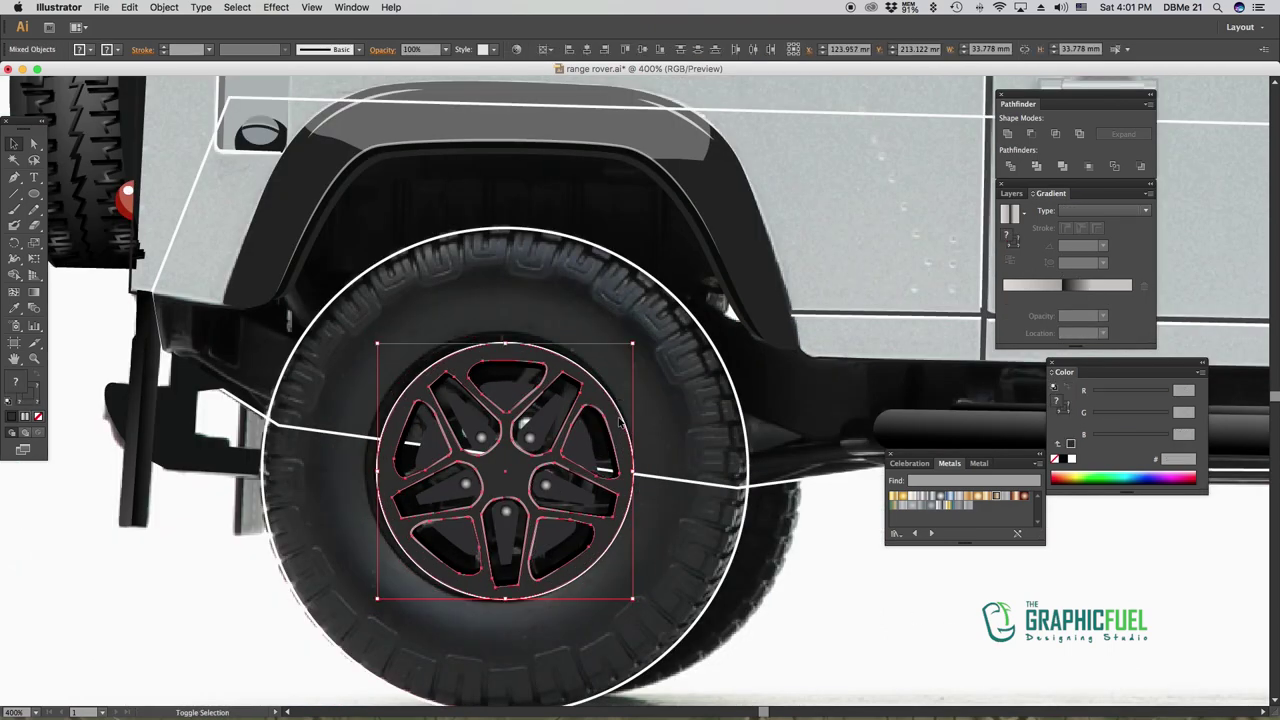
left_click(620, 420, "shift")
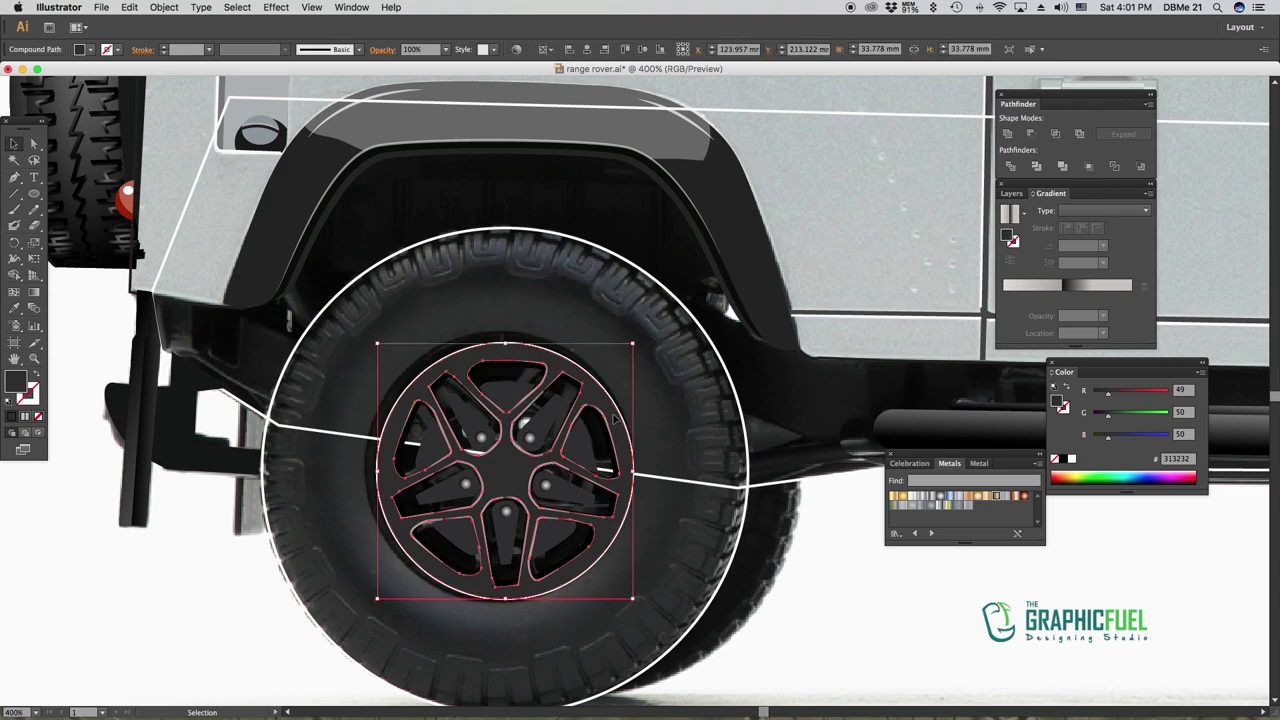
key("super+8")
left_click(600, 402, "shift")
left_click(603, 404)
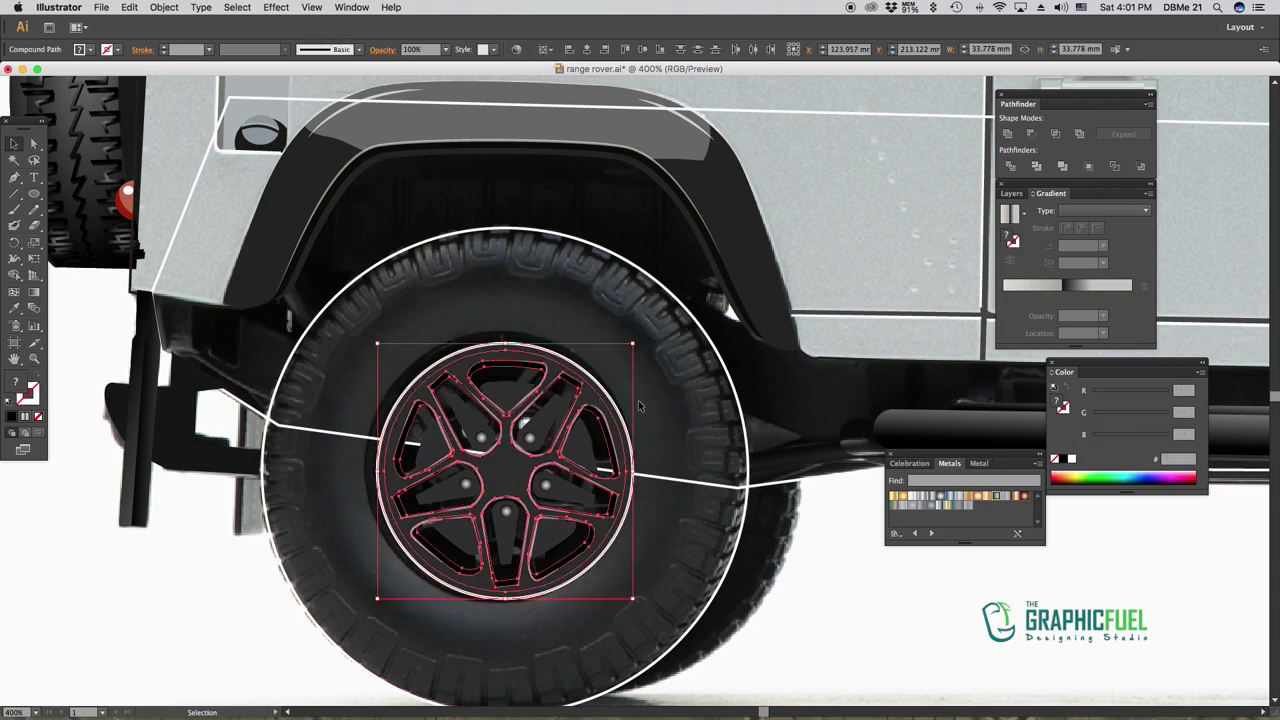
key("super+equal")
Fill the rim with dark grey sampled from the tire
left_click(14, 308)
left_click(440, 375)
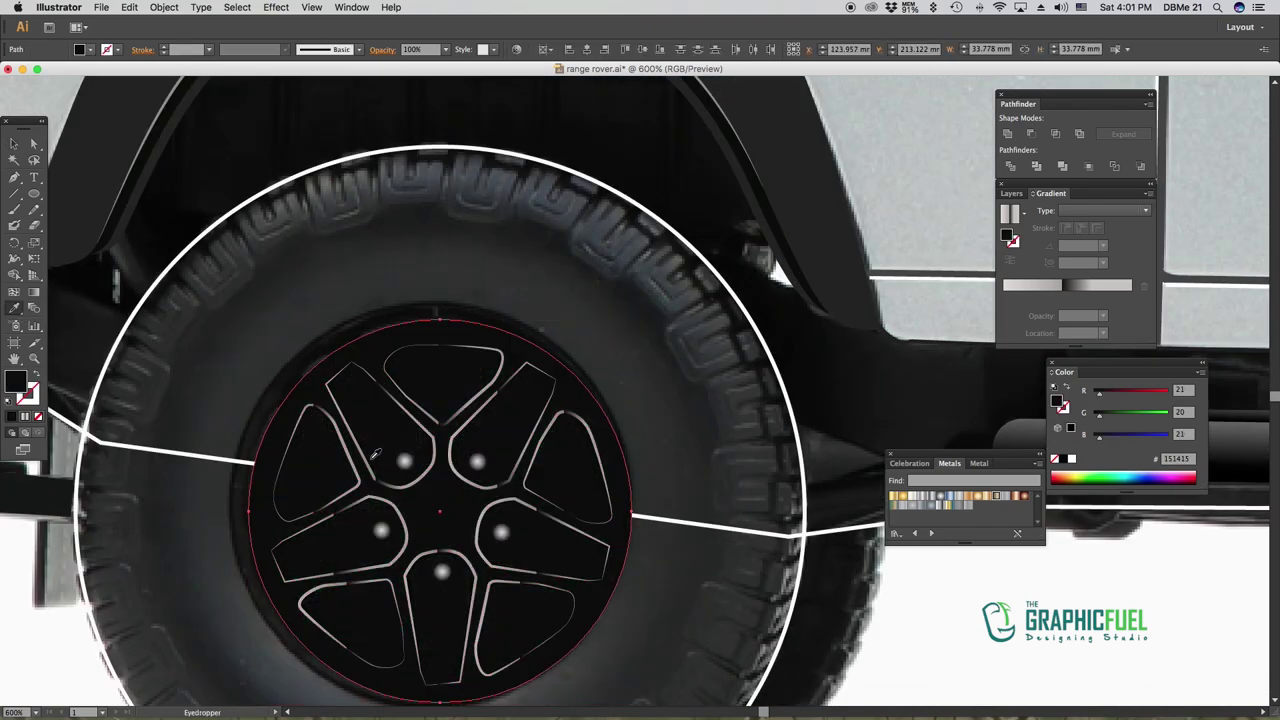
left_click(15, 145)
key("i")
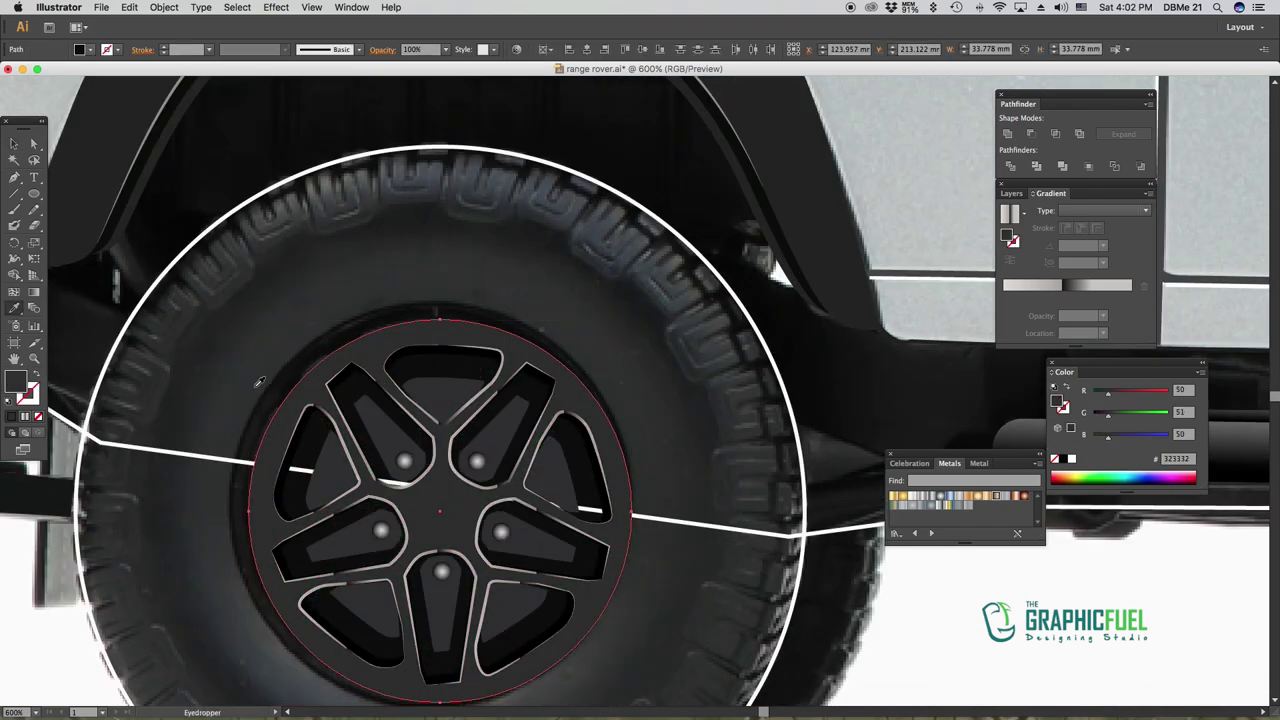
left_click(196, 386)
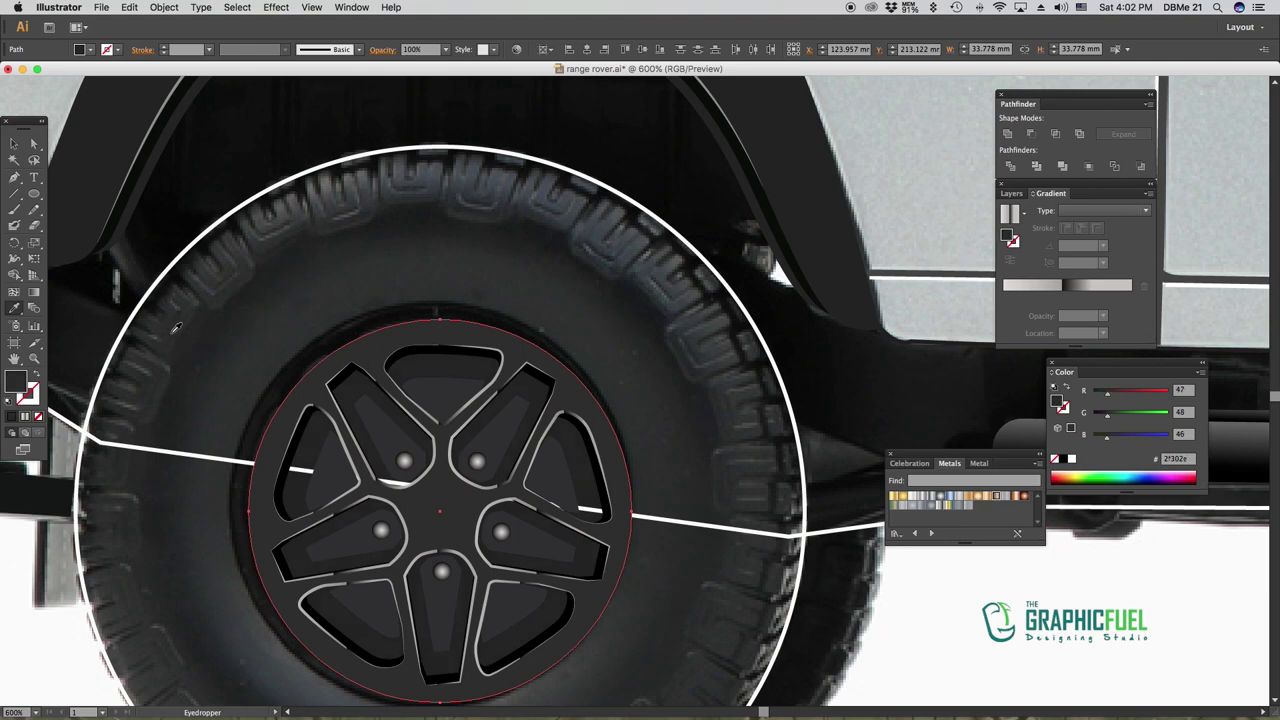
left_click(14, 145)
left_click(530, 393)
key("super+minus")
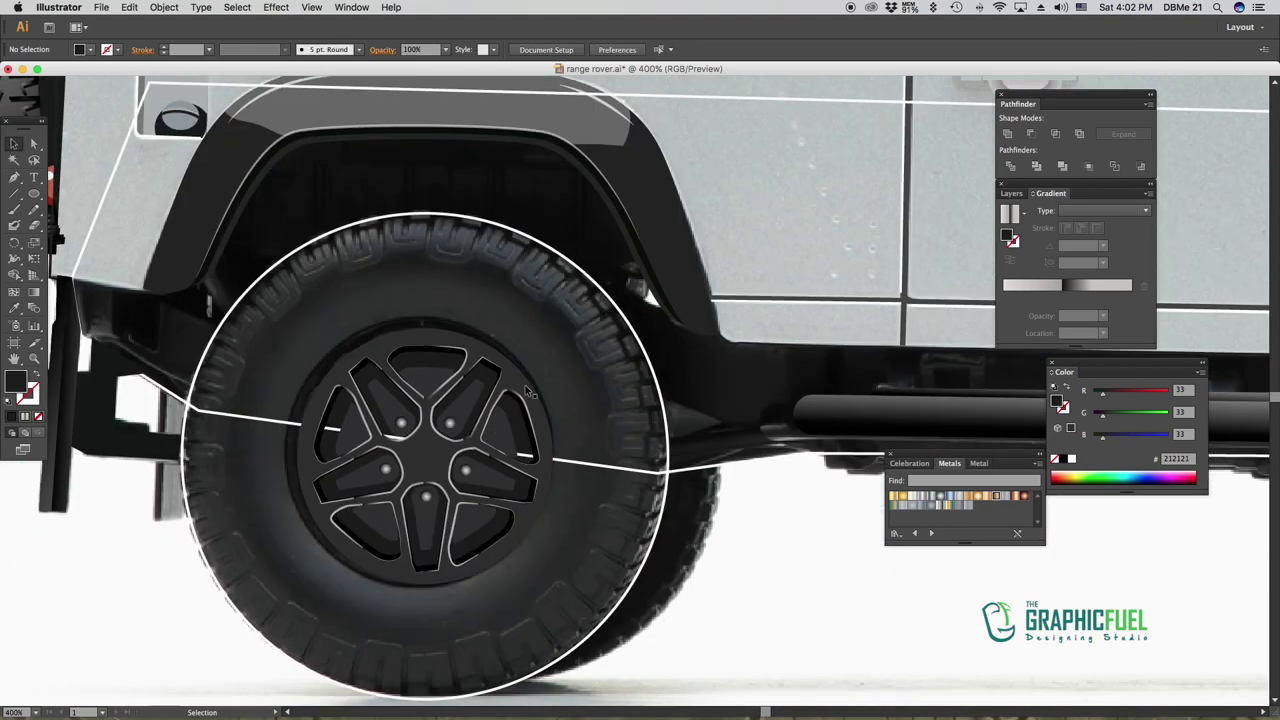
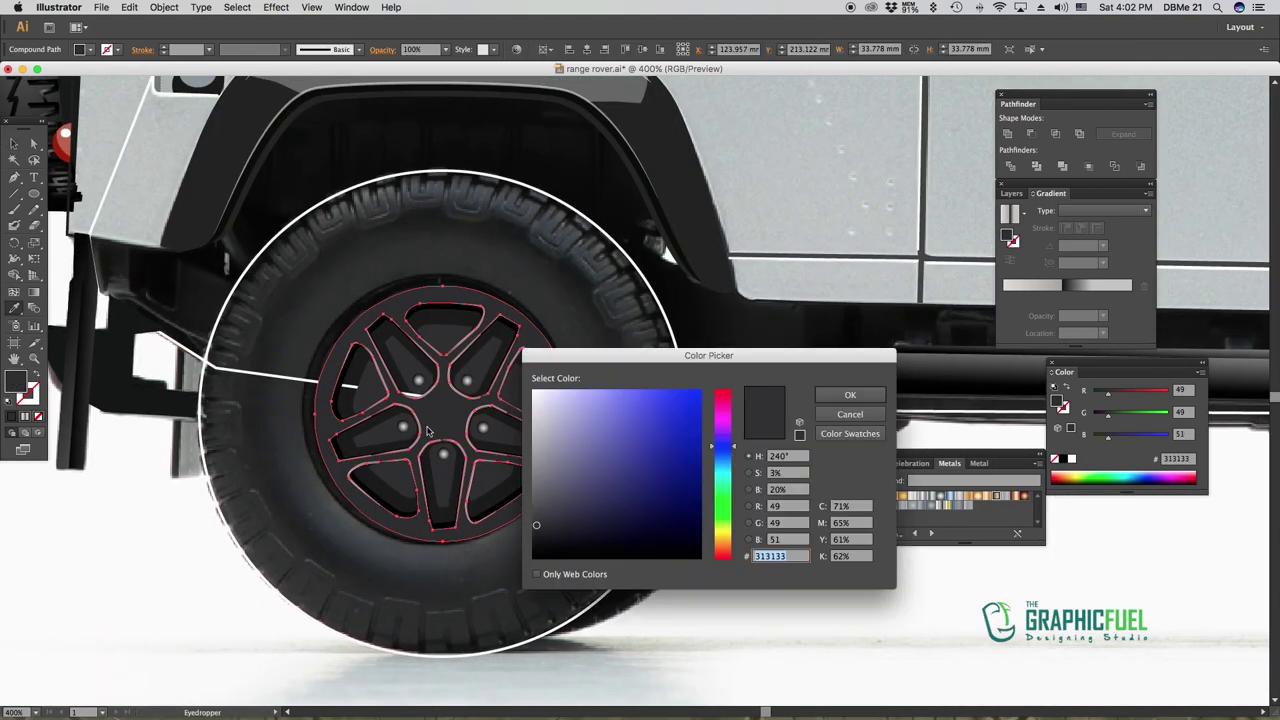
Discard a stray dark ellipse over the rim and give the rim a linear gradient fill
key("Return")
key("l")
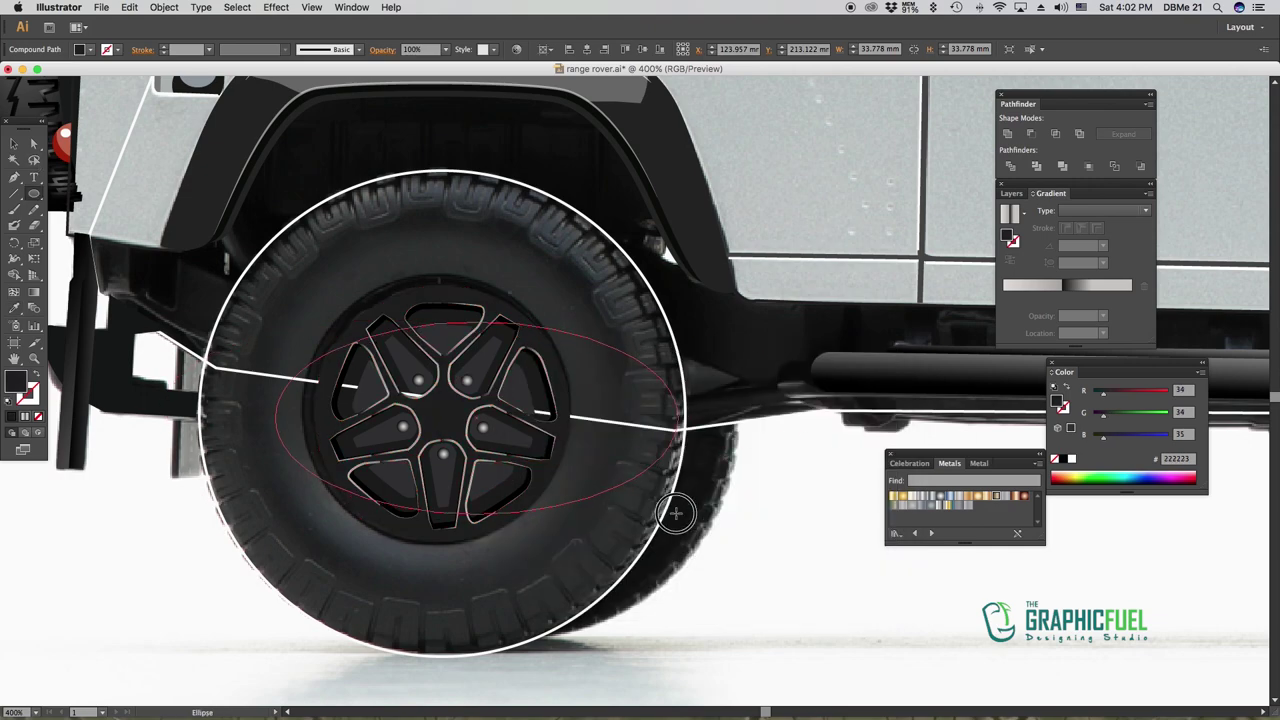
left_click_drag(291, 322, 654, 500)
key("super+z")
key("super+z")
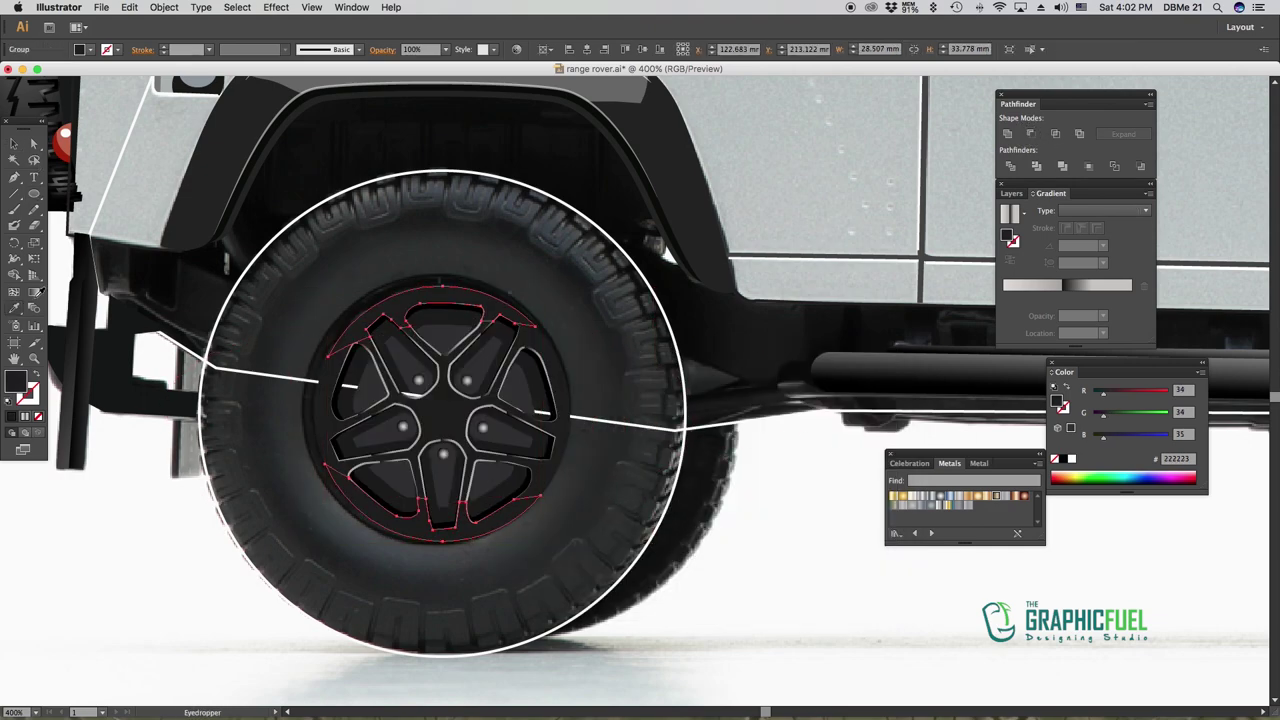
left_click(17, 147)
left_click(777, 551)
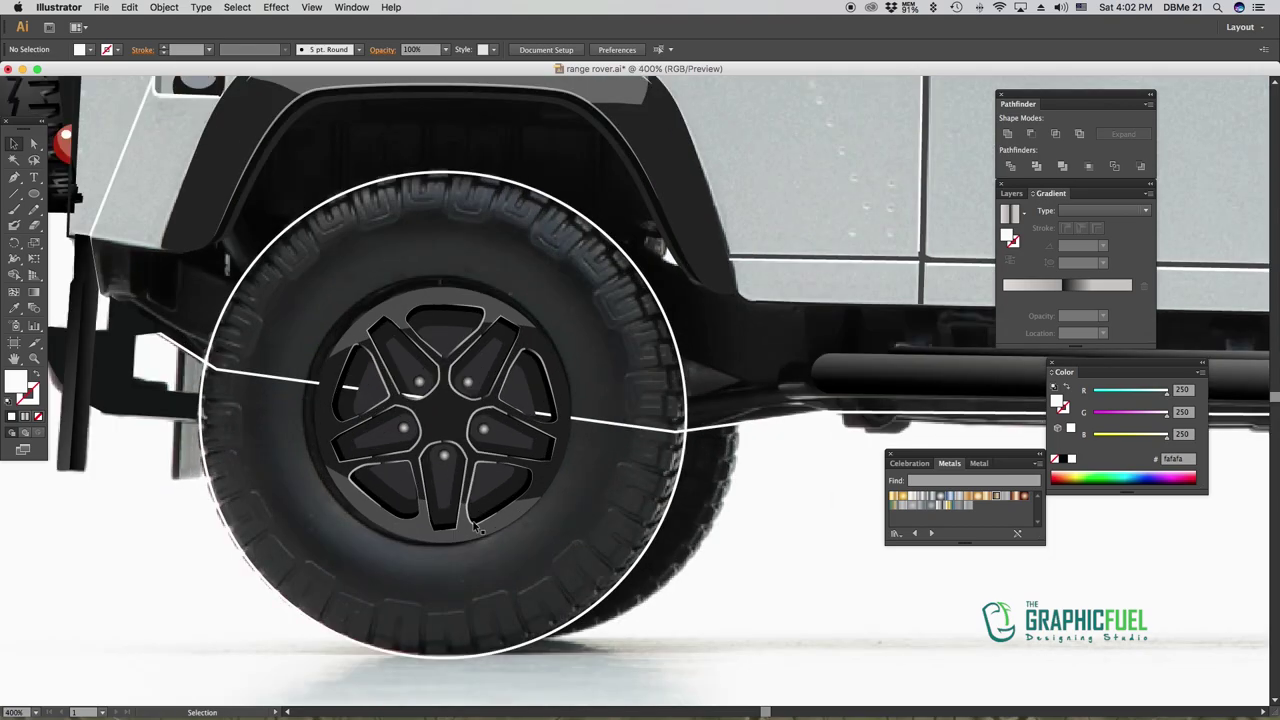
key("super+z")
left_click(1064, 298)
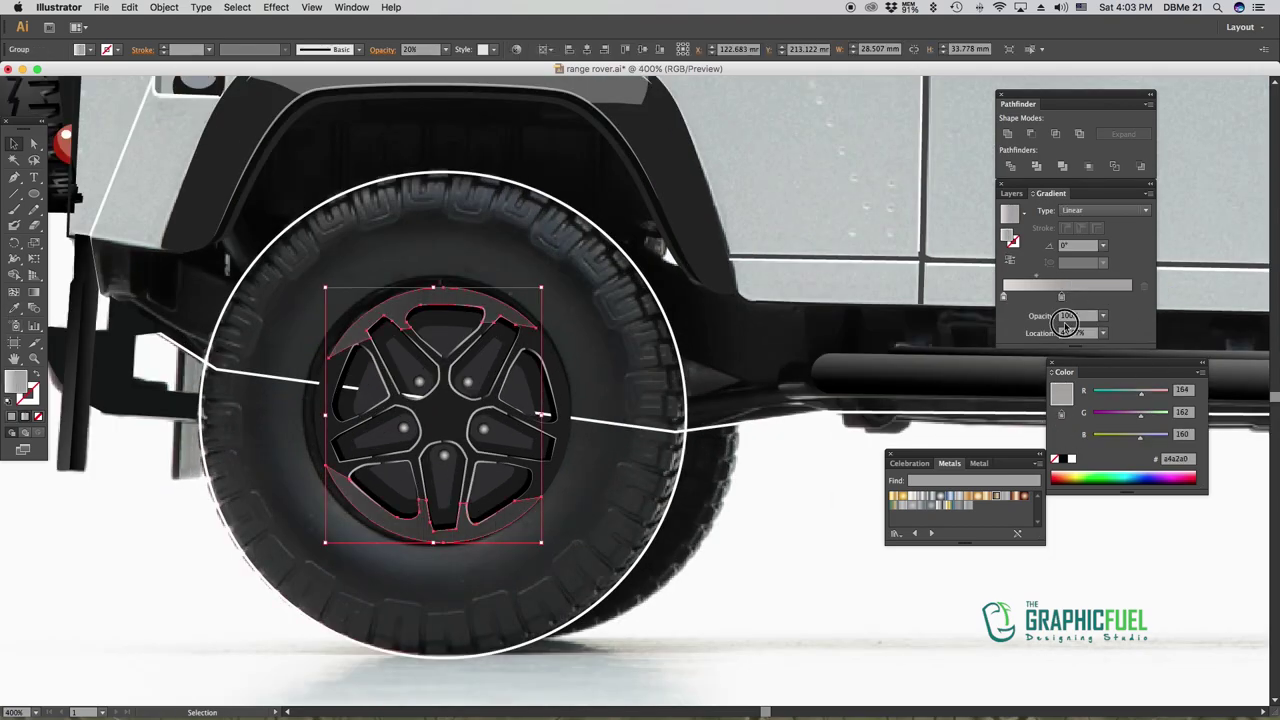
left_click(216, 545)
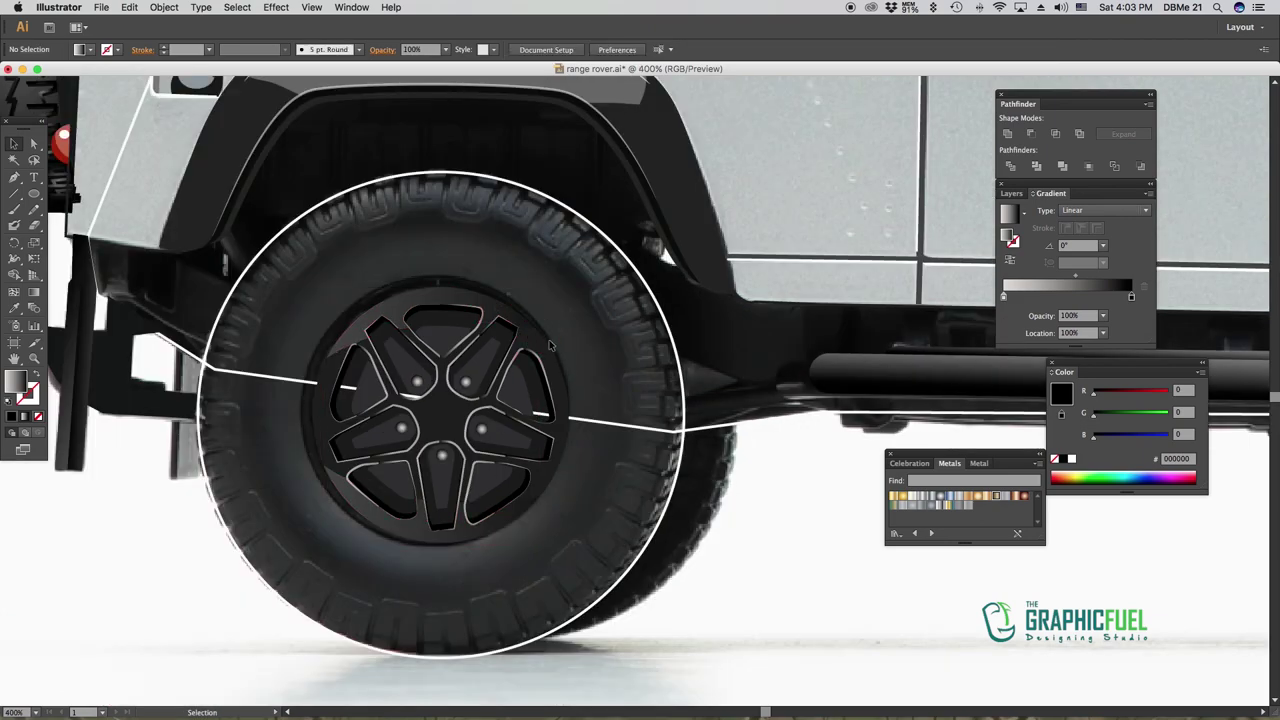
Enlarge the circle behind the rim and fill it black so it nearly fills the tyre
left_click(551, 346)
left_click_drag(572, 352, 590, 281)
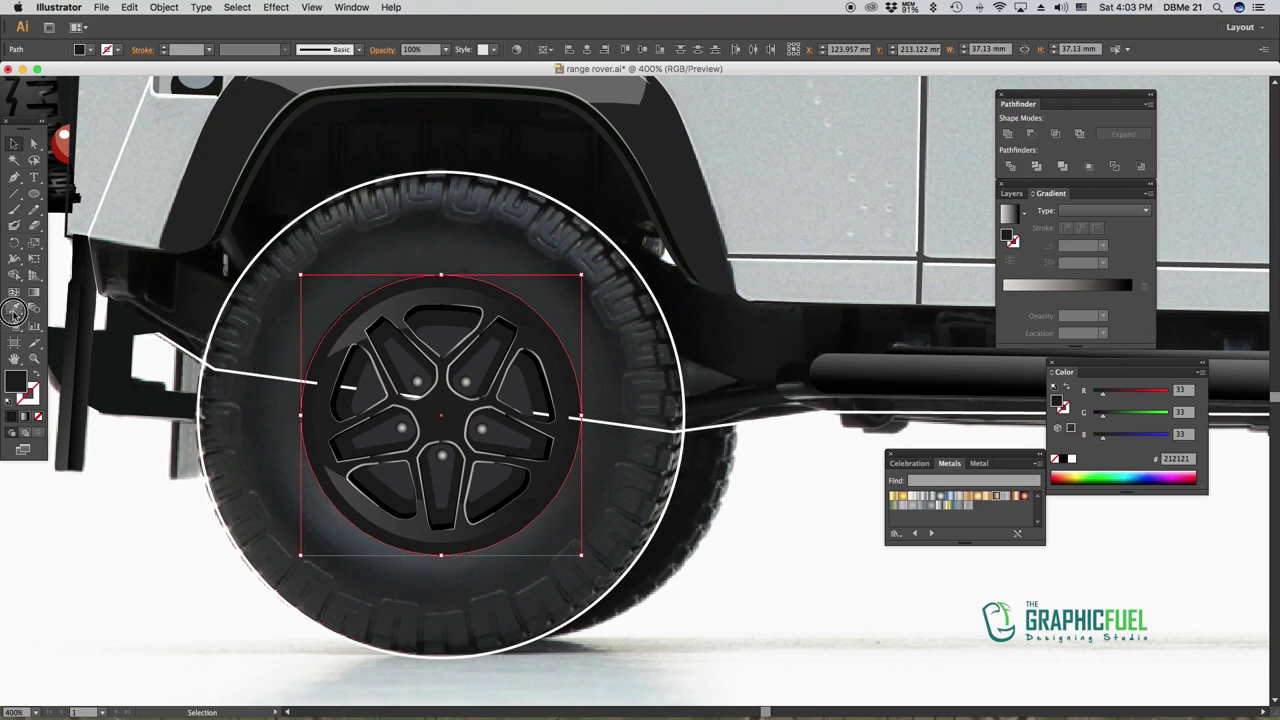
double_click(13, 378)
key("Return")
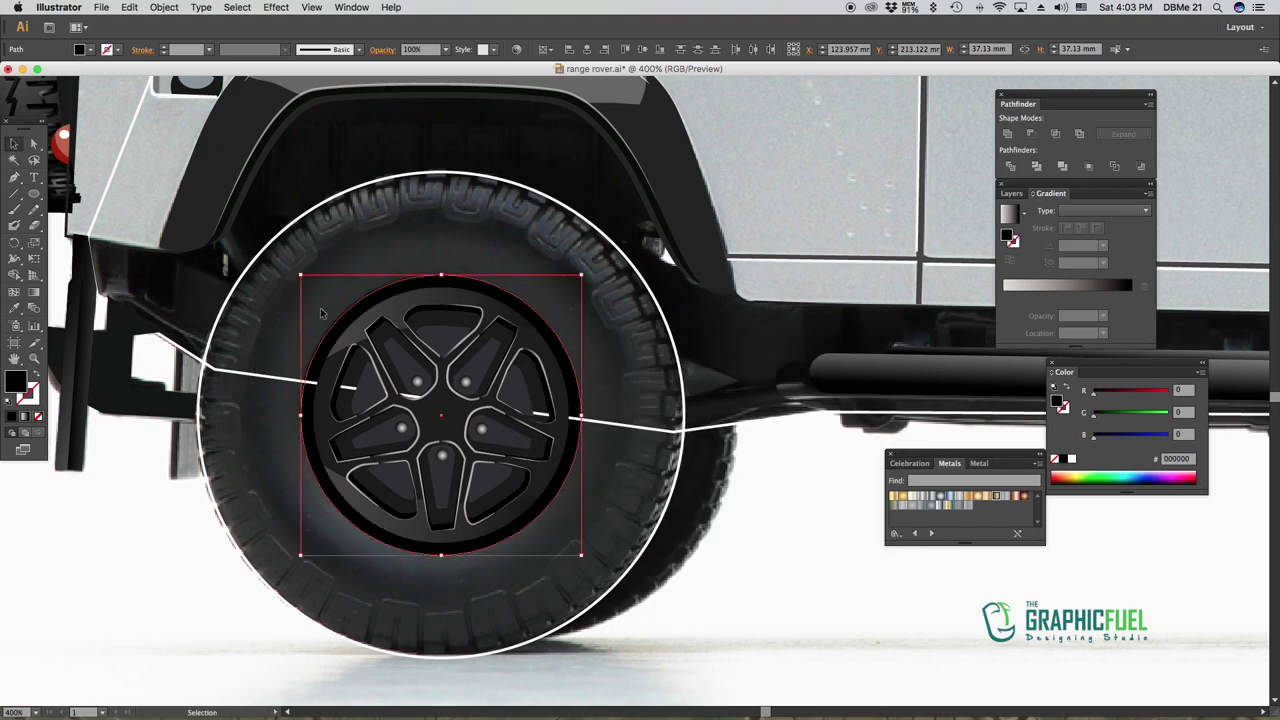
left_click_drag(582, 274, 700, 208)
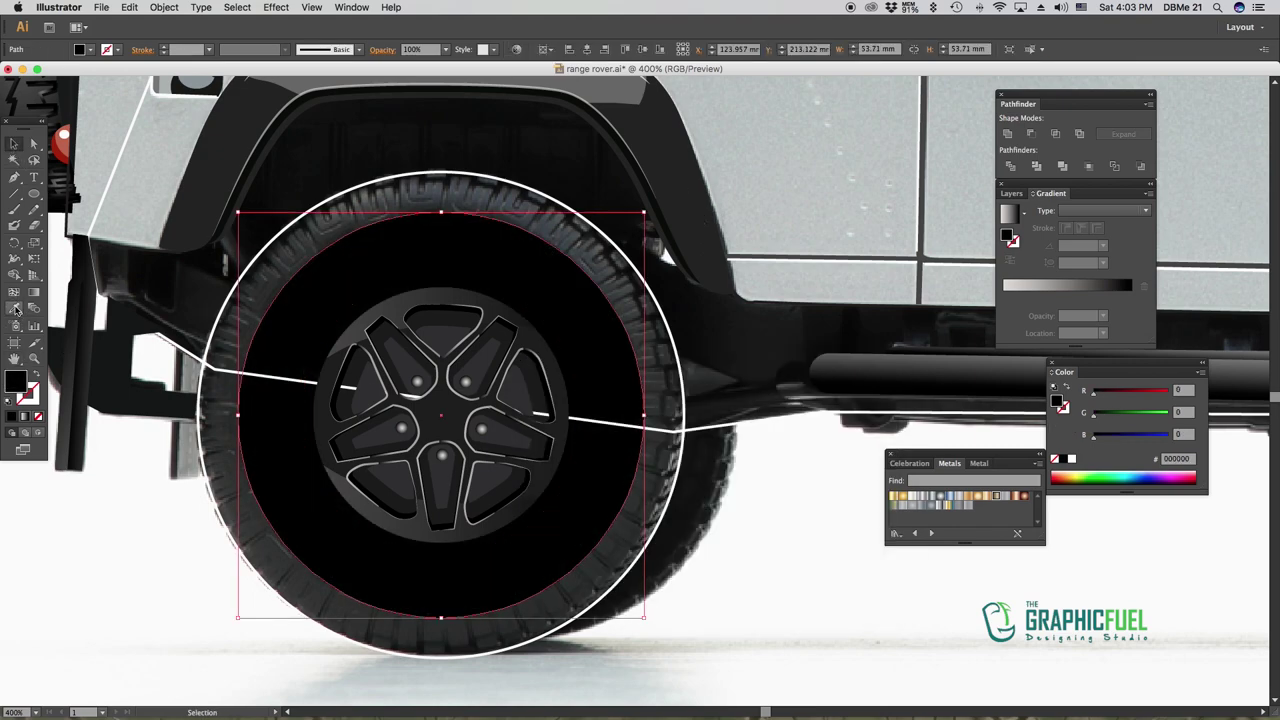
Make the black circle's gradient radial and shift its stops for flatter, lighter shading
left_click(1008, 213)
left_click(1100, 210)
left_click(1100, 226)
left_click(1043, 298)
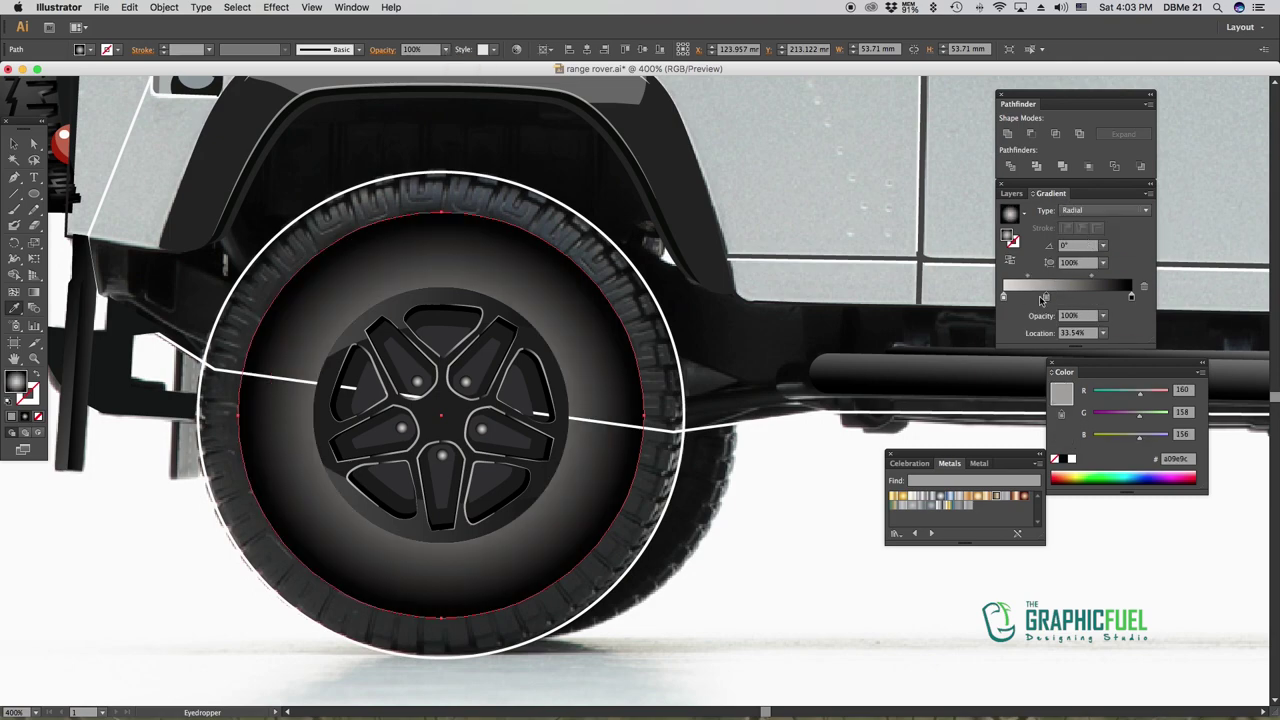
mouse_move(1131, 297)
left_mouse_down()
mouse_move(1104, 297)
mouse_move(1115, 298)
left_mouse_up()
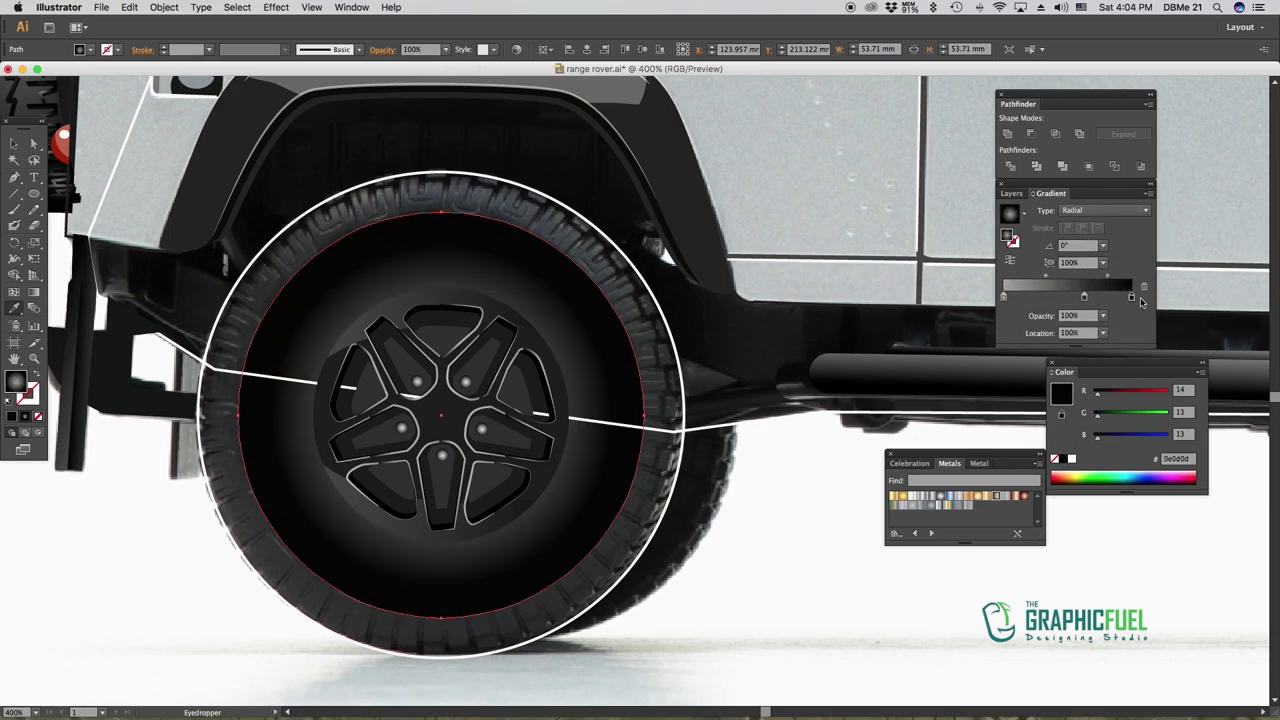
left_click(1003, 297)
left_click_drag(1012, 298, 1018, 297)
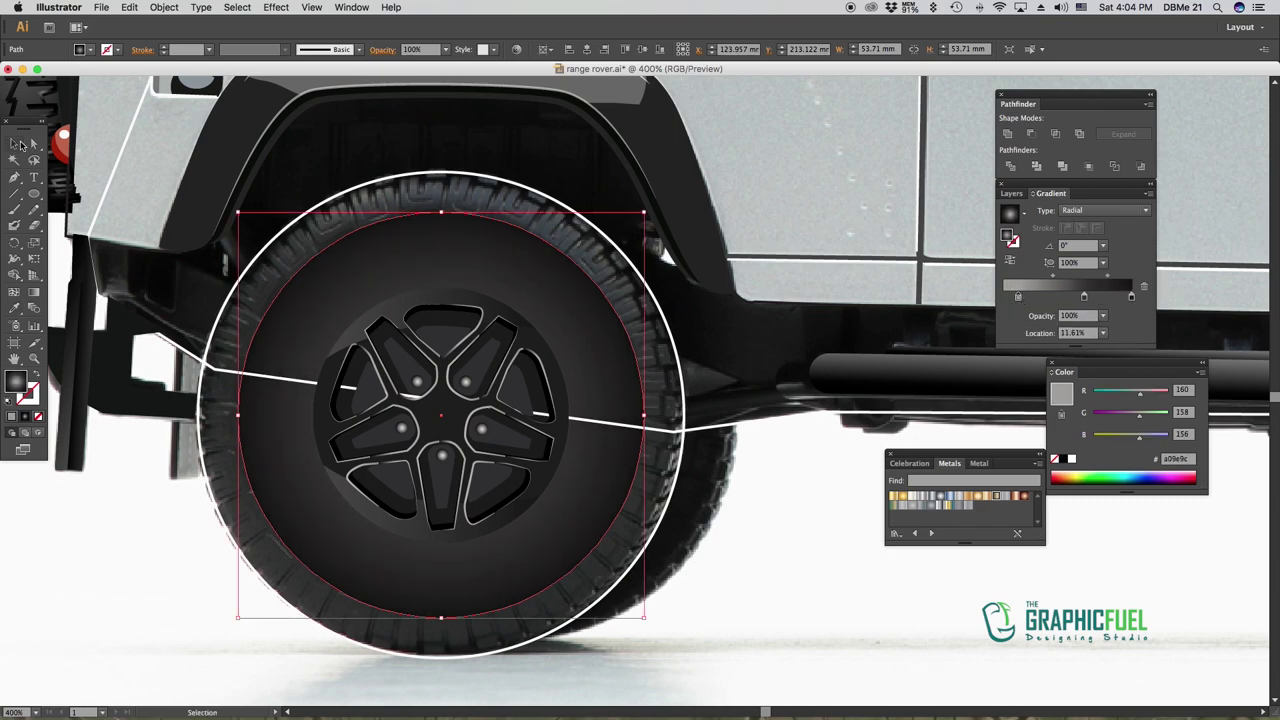
left_click(791, 508)
scroll(503, 238, "up", 1)
Trace a tread block outline at the top of the tyre and reshape its curves
left_click_drag(503, 238, 537, 290)
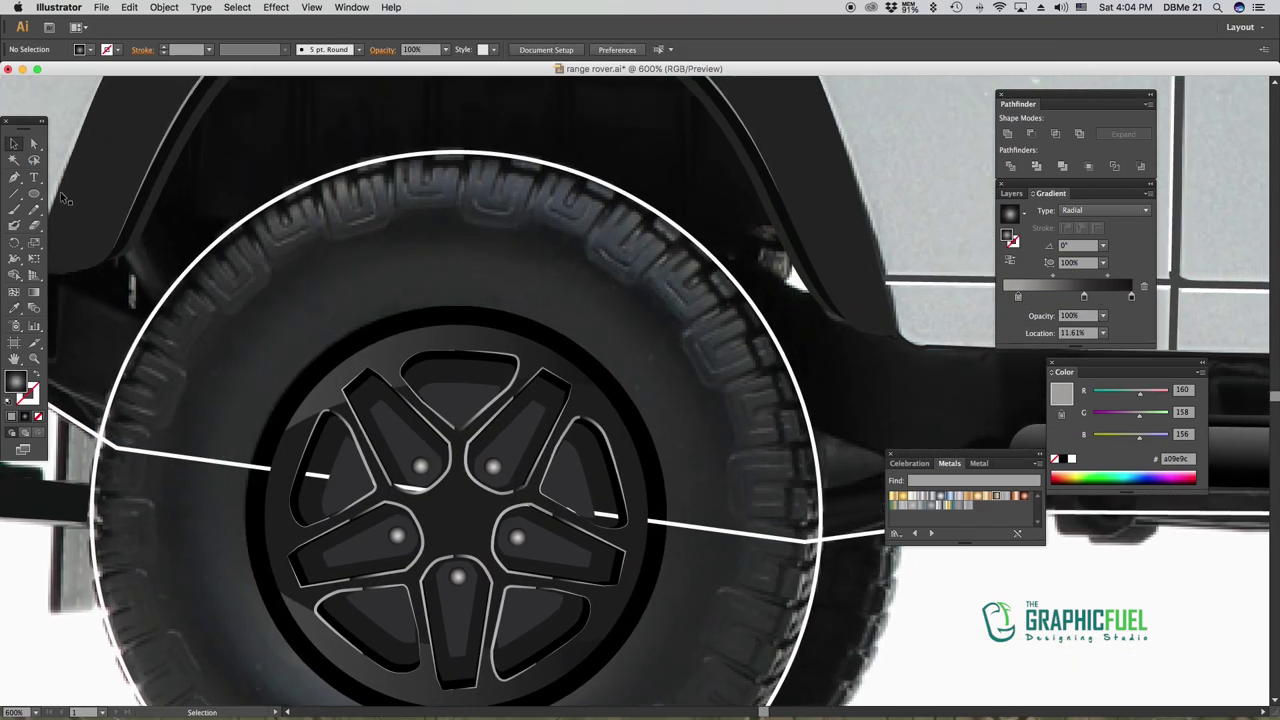
scroll(353, 180, "up", 1)
left_click(505, 224)
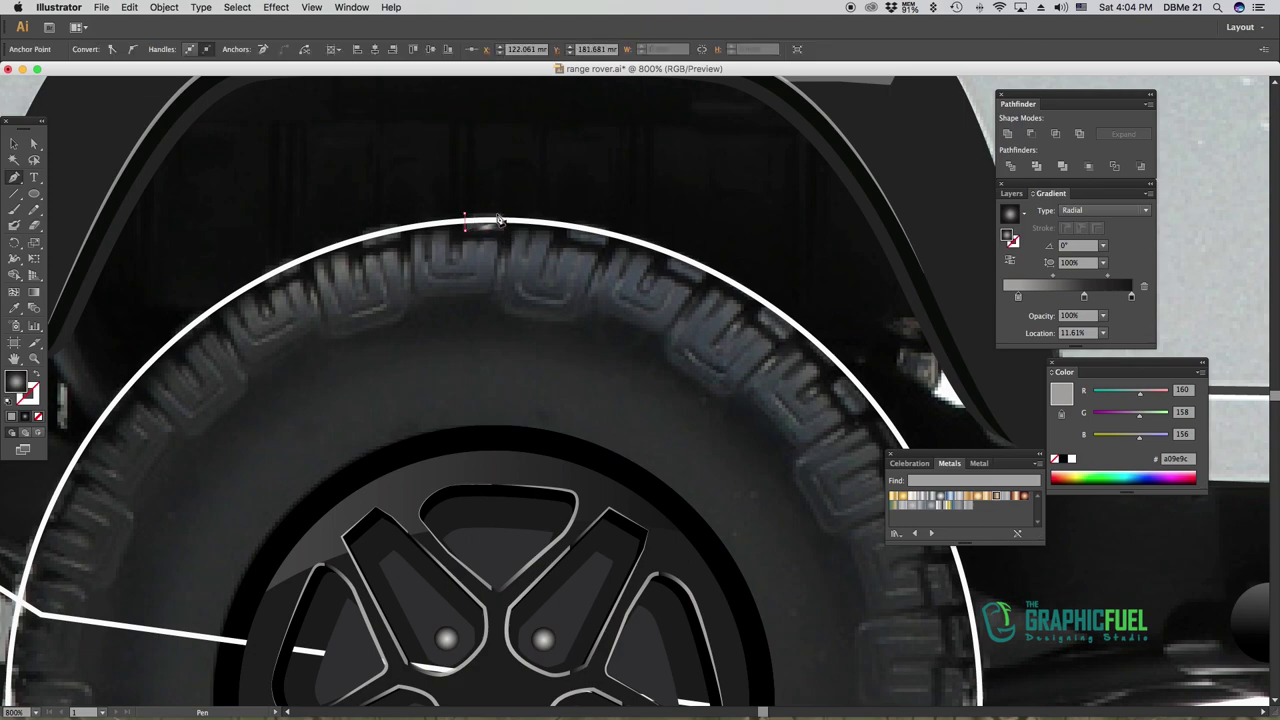
left_click(485, 241)
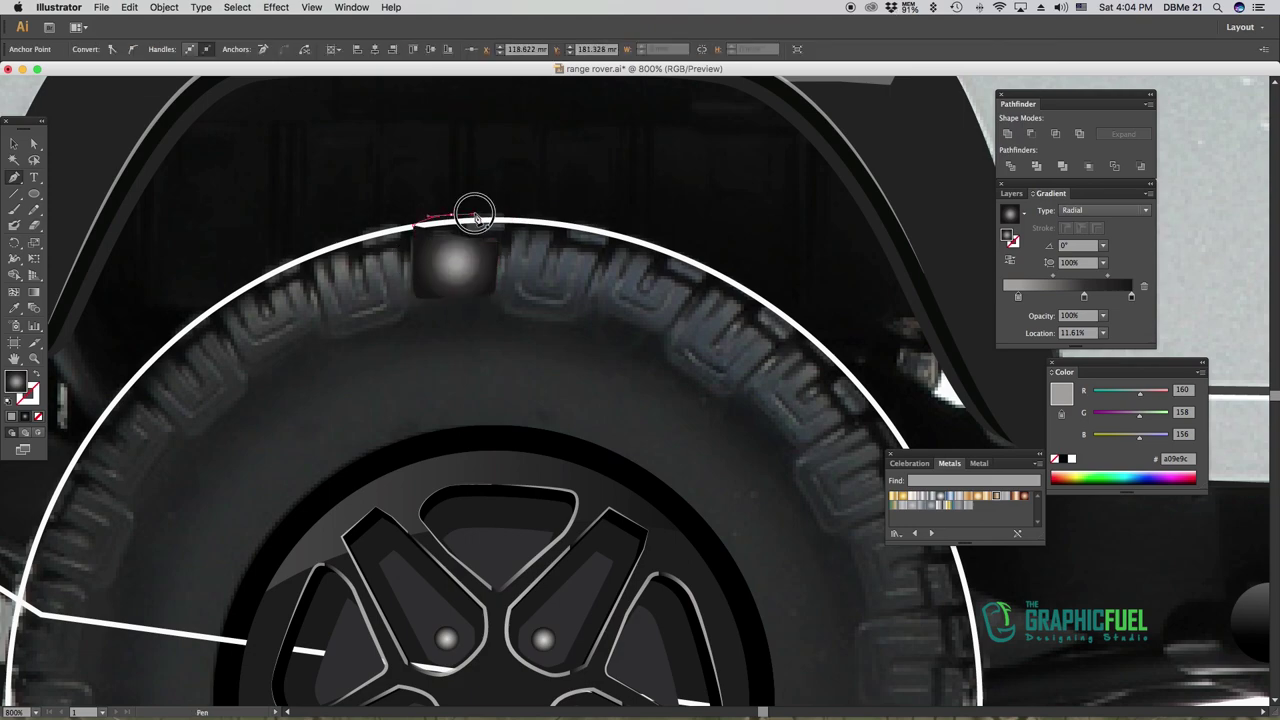
left_click(467, 234)
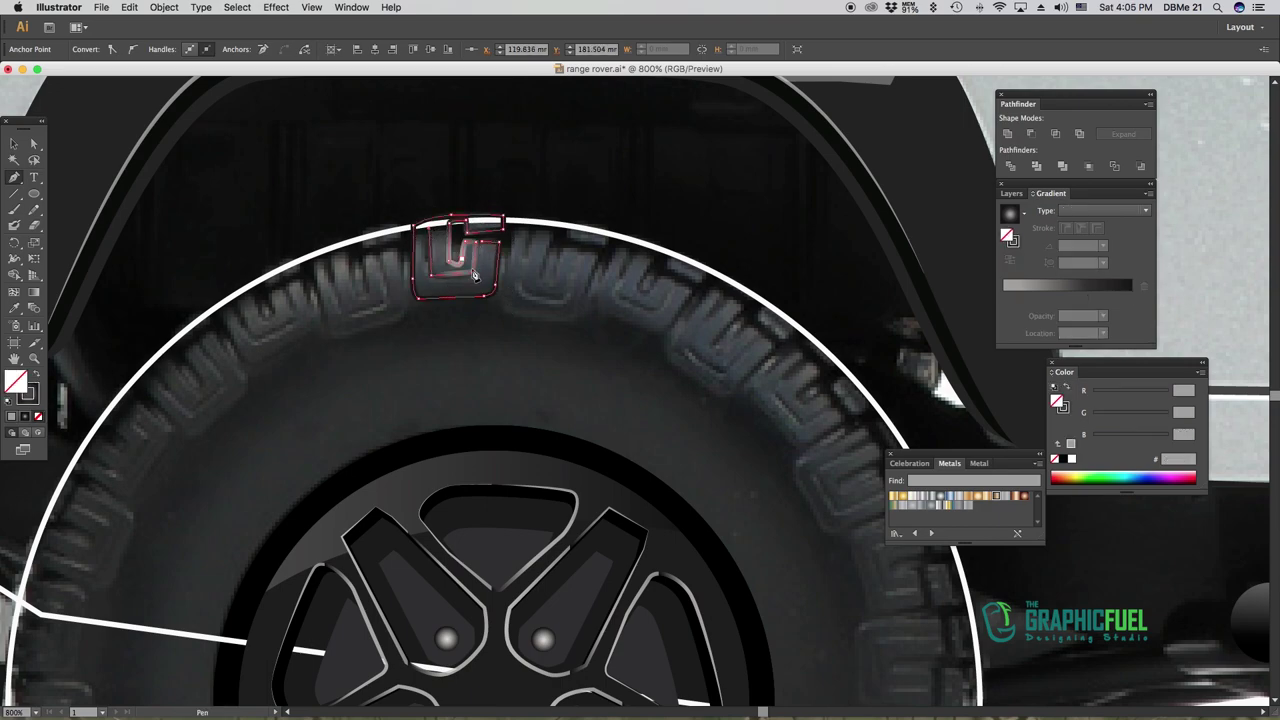
left_click(502, 233)
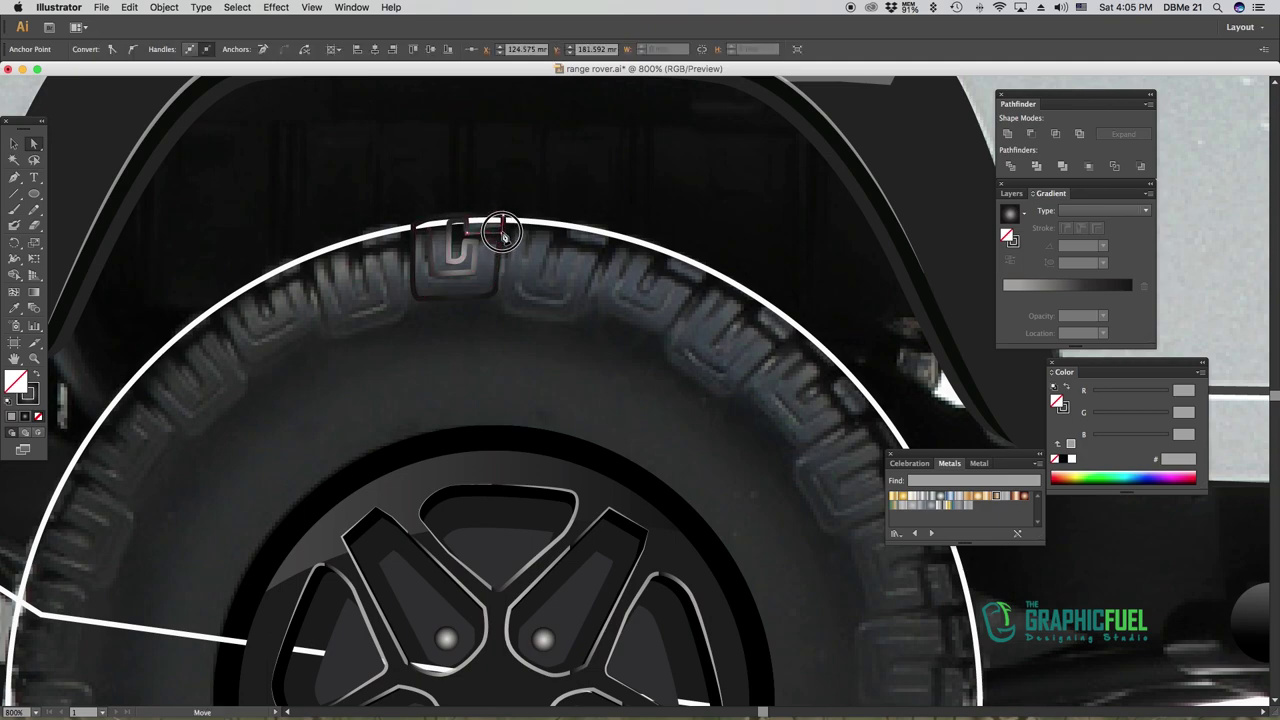
left_click_drag(414, 226, 490, 304)
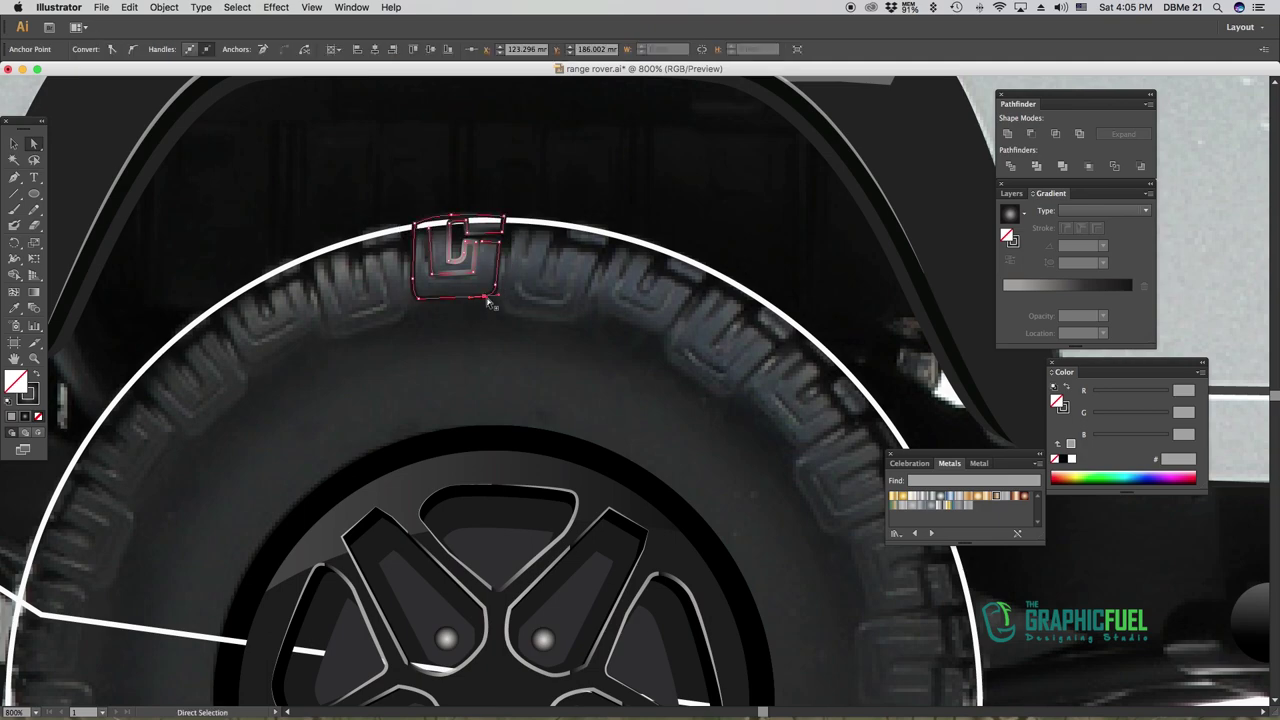
left_click_drag(427, 275, 433, 232)
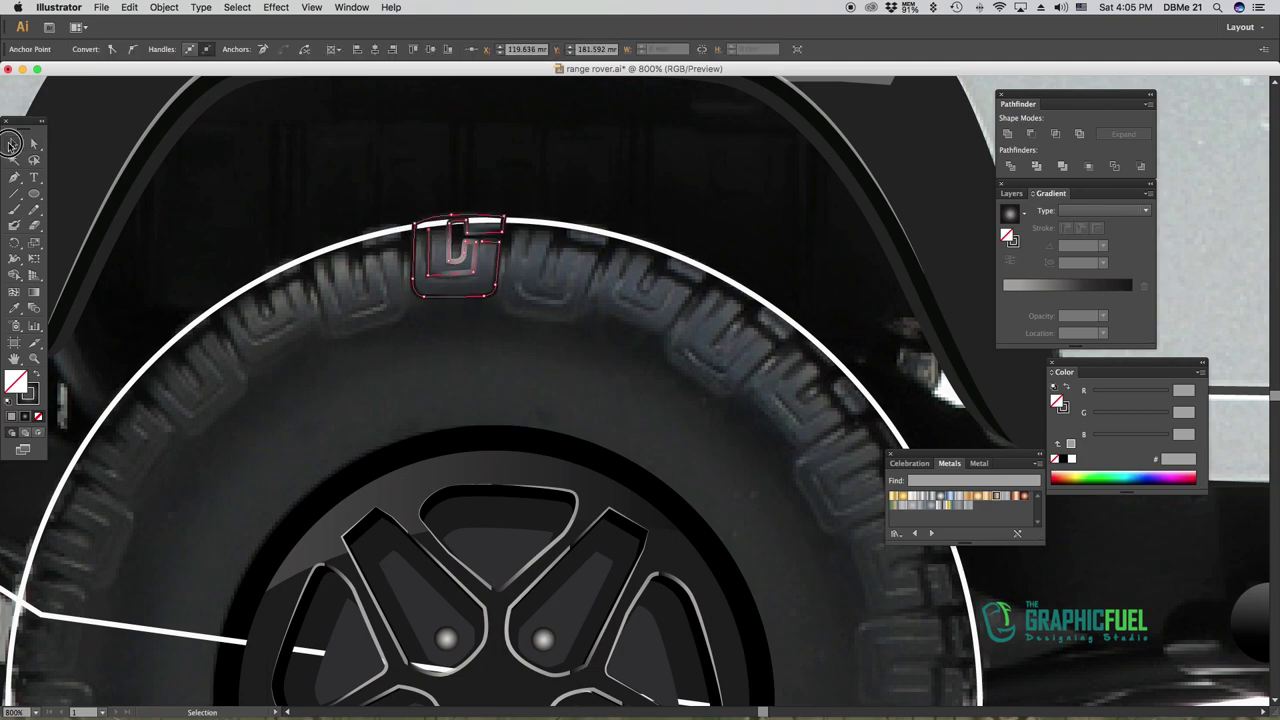
Expand the tread outline's fill and stroke into shapes and duplicate it to the right
left_click(12, 144)
left_click(164, 7)
left_click(180, 135)
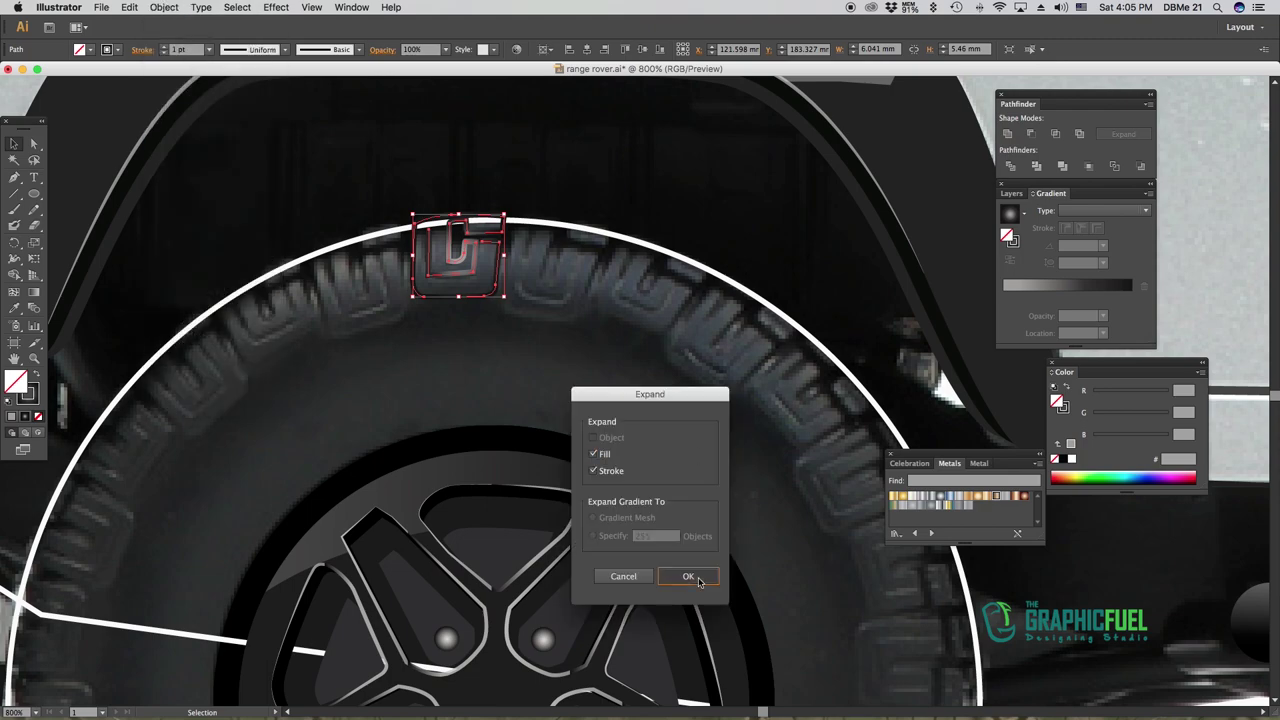
left_click(688, 576)
left_click_drag(458, 260, 560, 270)
key("ctrl+shift+a")
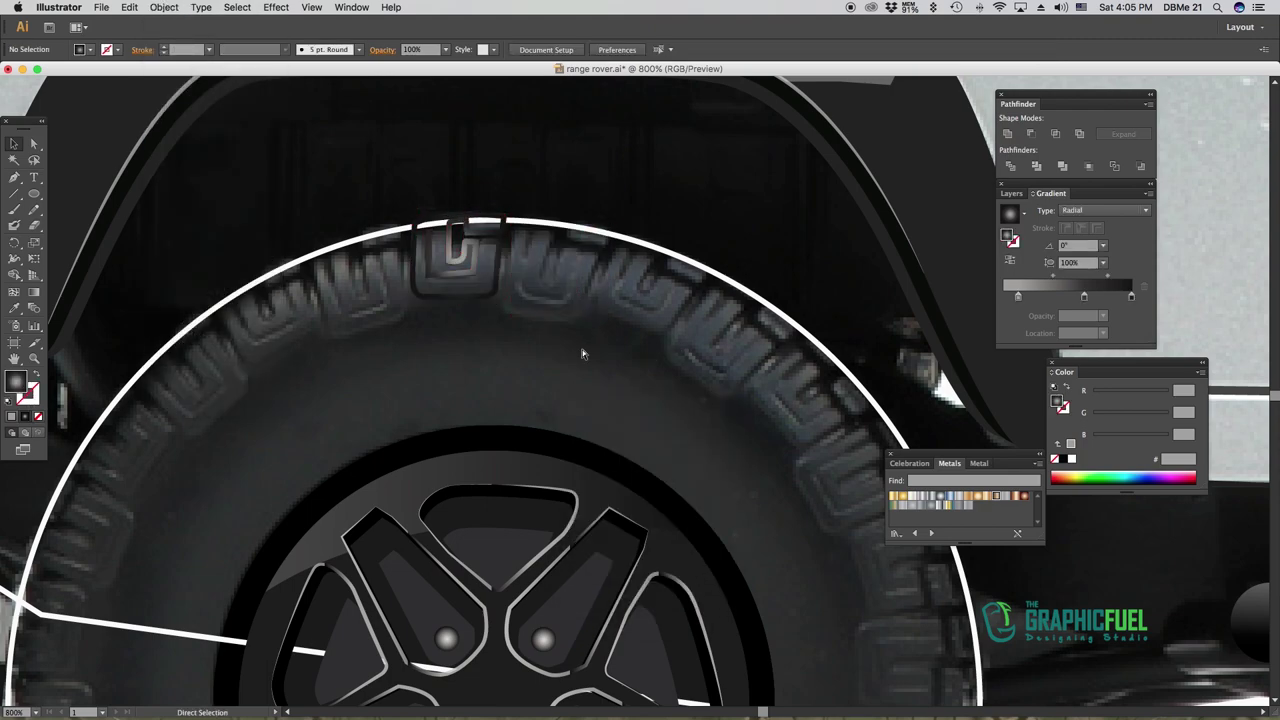
key("ctrl+minus")
Isolate the small centre cap circle and eyedropper a gradient fill onto it
left_click(508, 240)
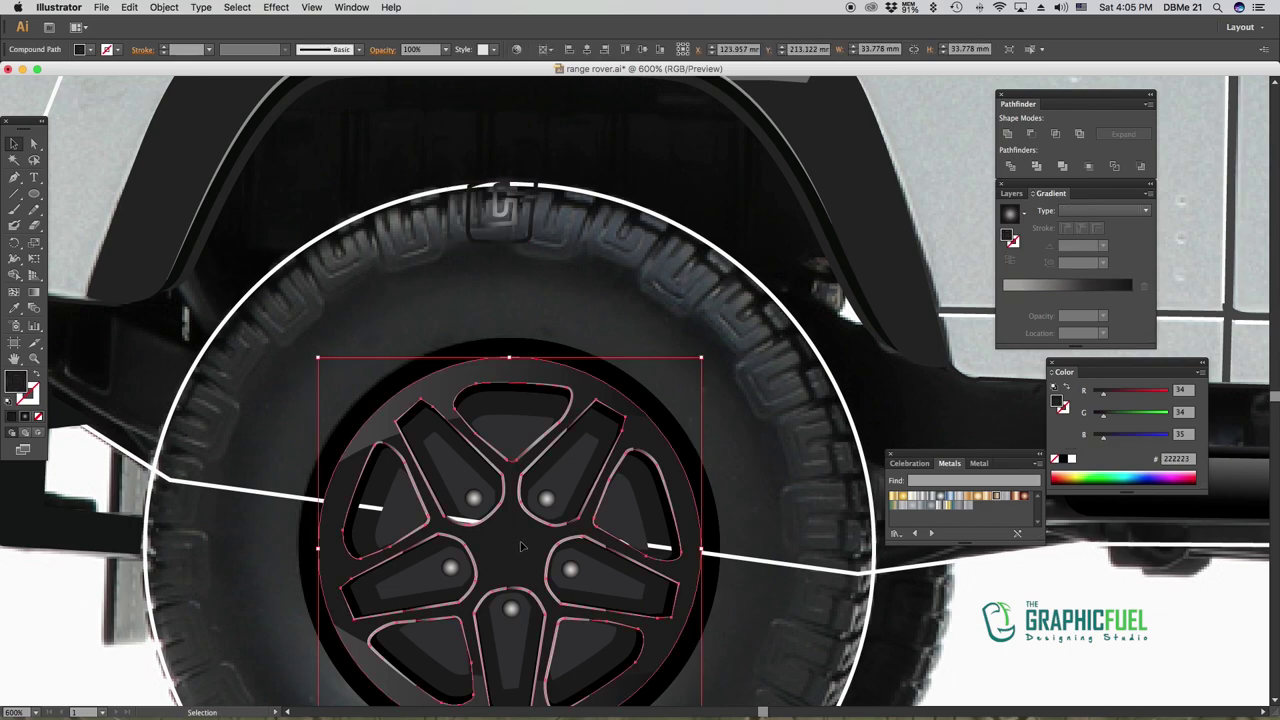
scroll(520, 400, "down", 2)
left_click(540, 513, "shift")
left_click(737, 298, "shift")
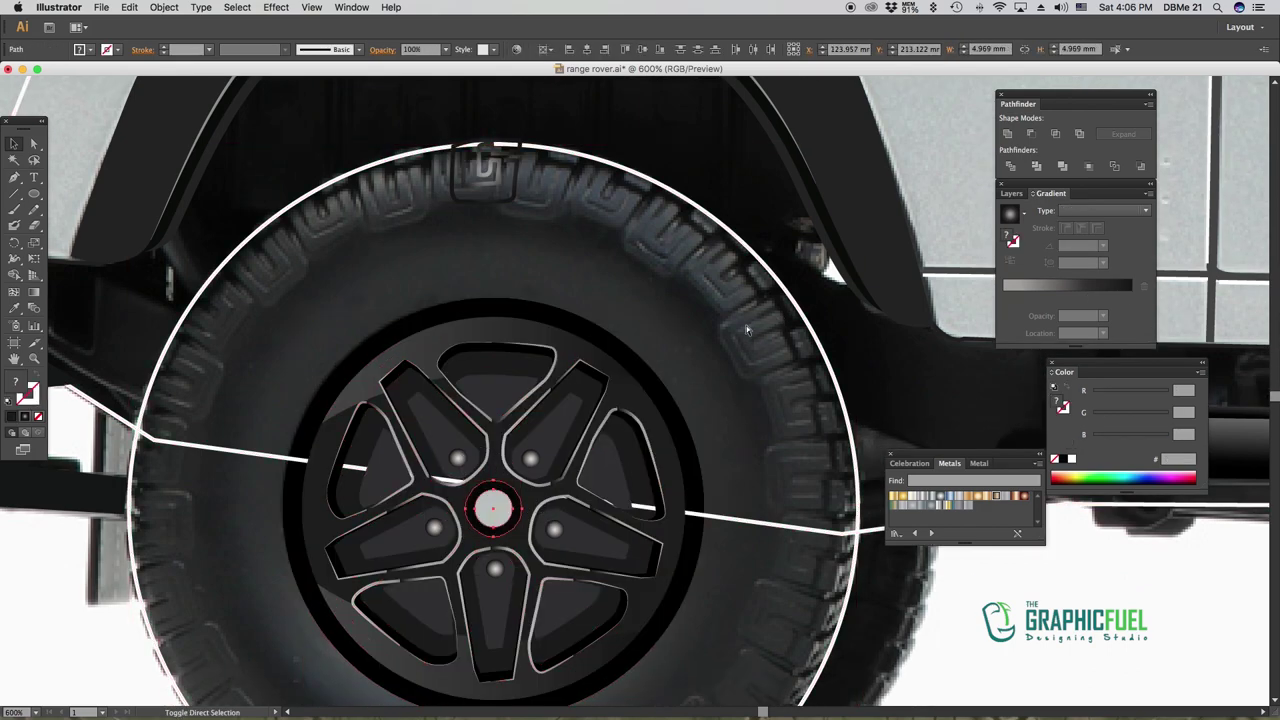
scroll(608, 306, "up", 1)
key("i")
left_click(370, 395)
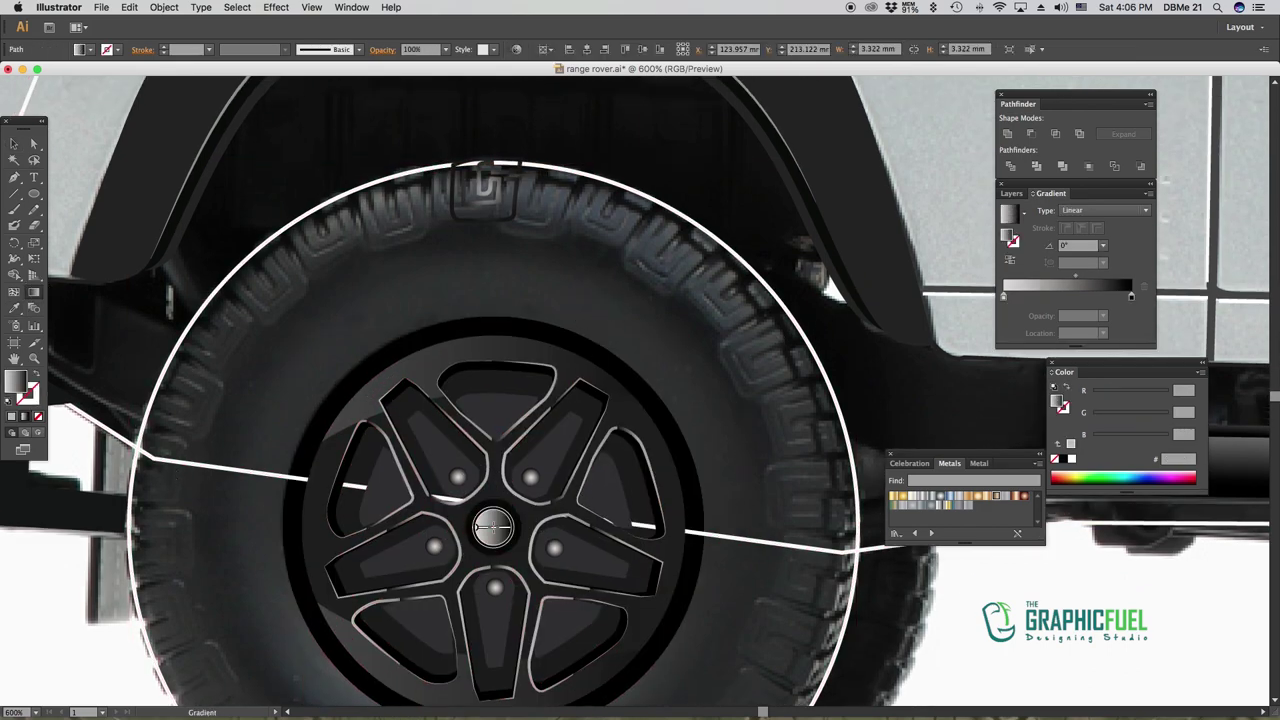
Select the tread logo at the top of the tyre
left_click(15, 144)
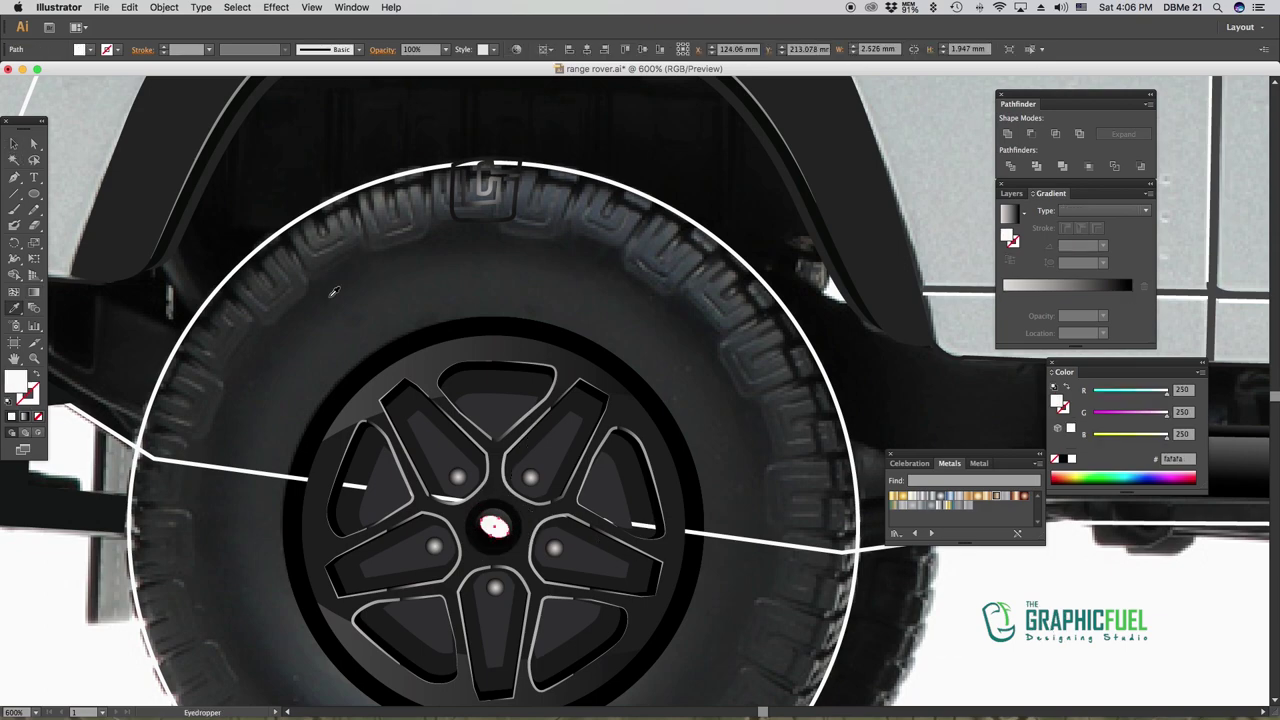
scroll(474, 236, "right", 1)
key("v")
left_click(476, 207)
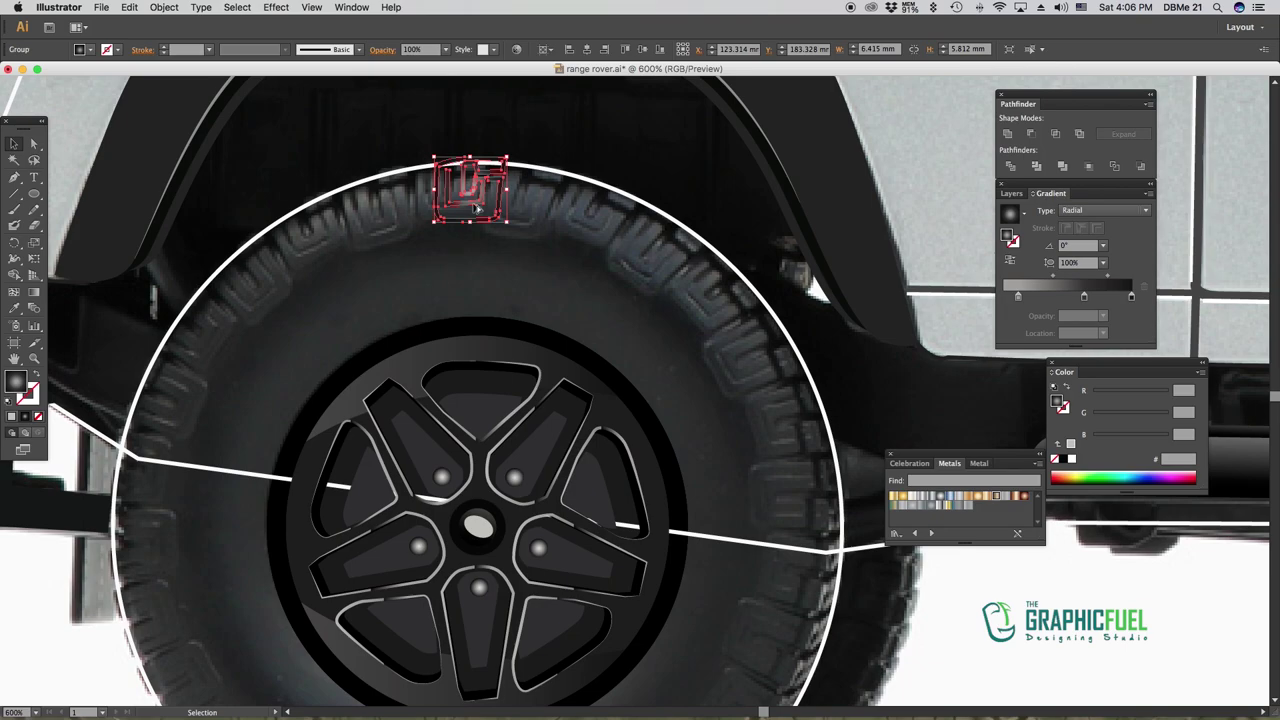
Zoom in and draw a closed four-corner block over the tread logo
key("ctrl+plus")
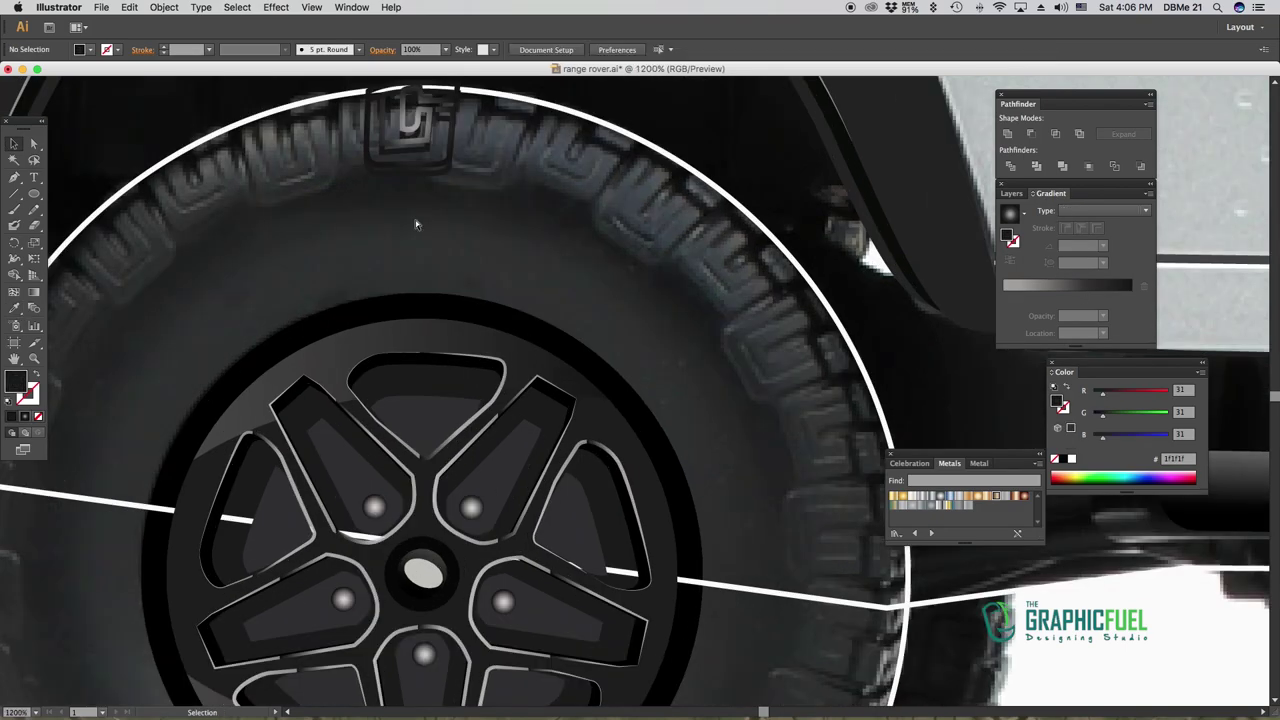
key("ctrl+shift+a")
key("p")
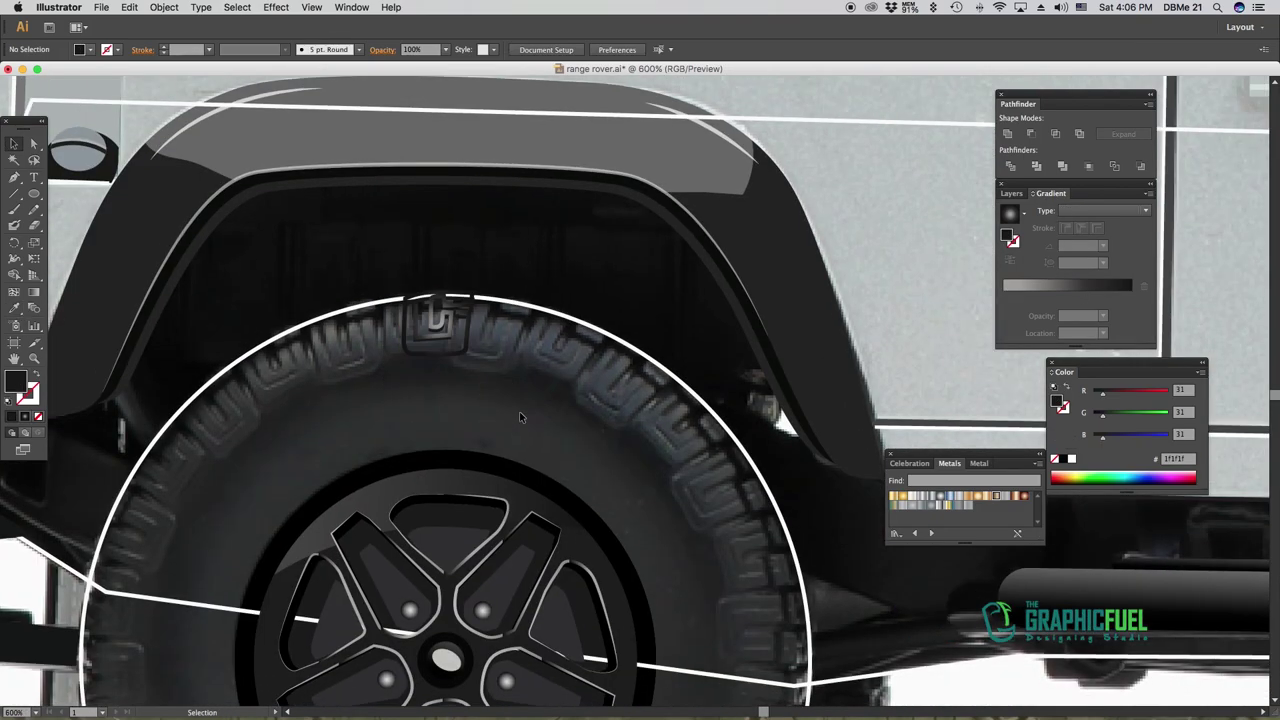
left_click_drag(519, 411, 308, 318)
left_click(302, 283)
left_click(300, 378)
left_click(422, 388)
left_click(436, 276)
left_click(317, 280)
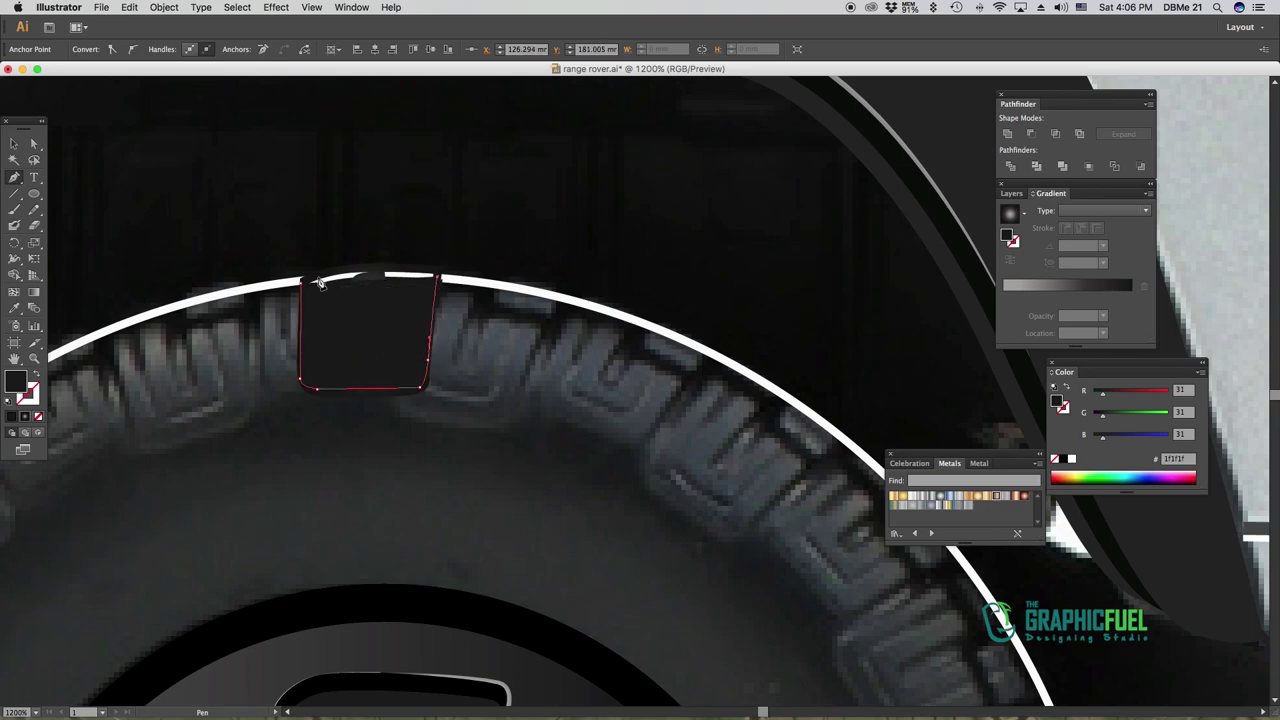
Shade the block with a vertical grey linear gradient, lightening its middle stop
key("a")
left_click(369, 349)
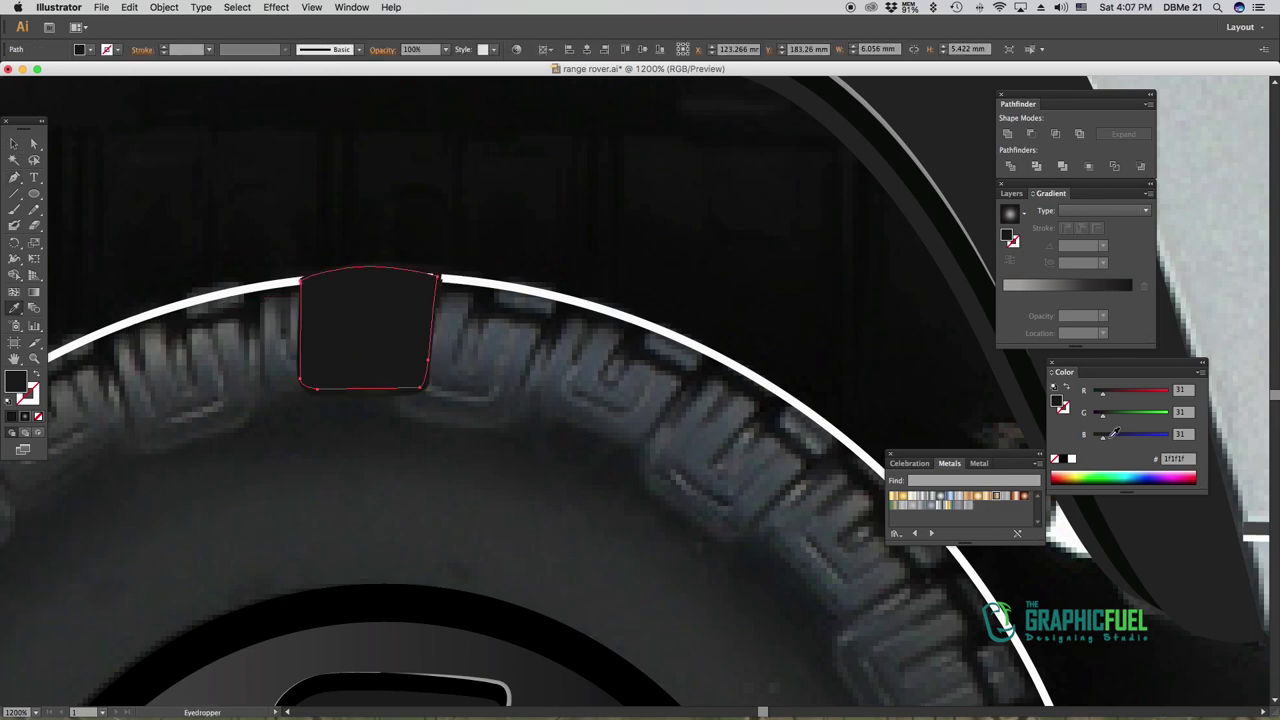
left_click(1009, 213)
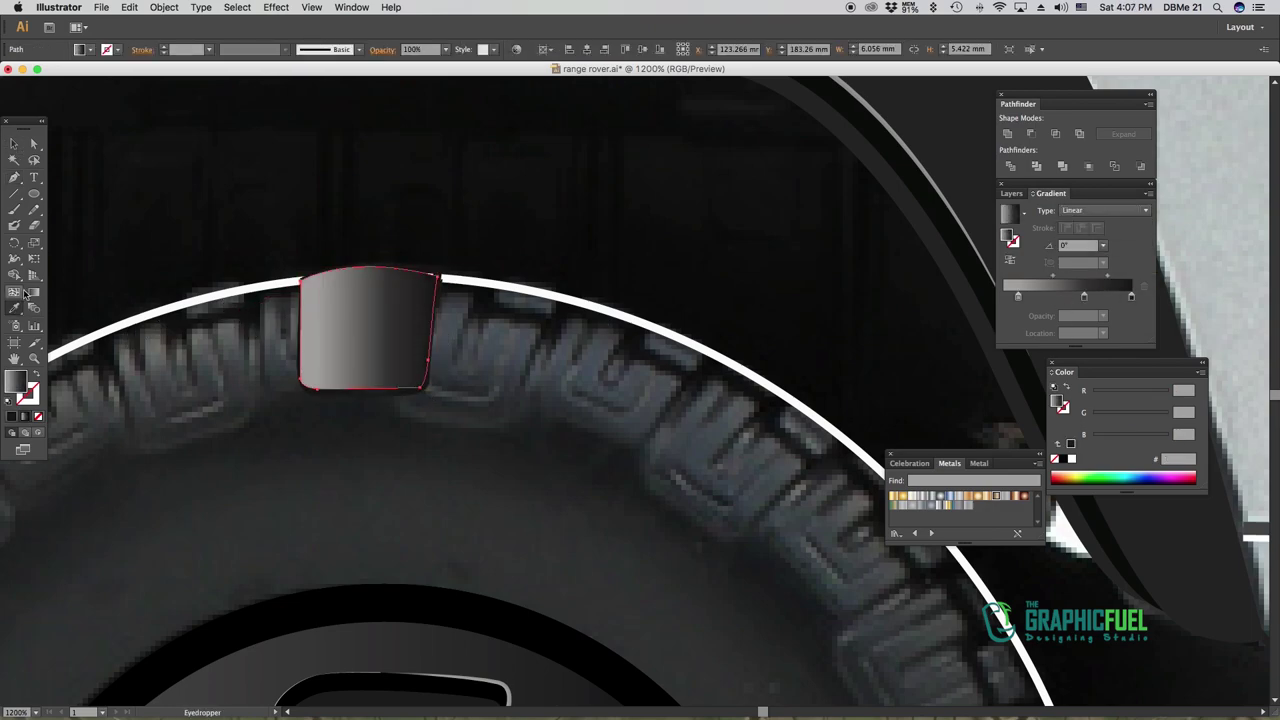
left_click_drag(368, 270, 358, 472)
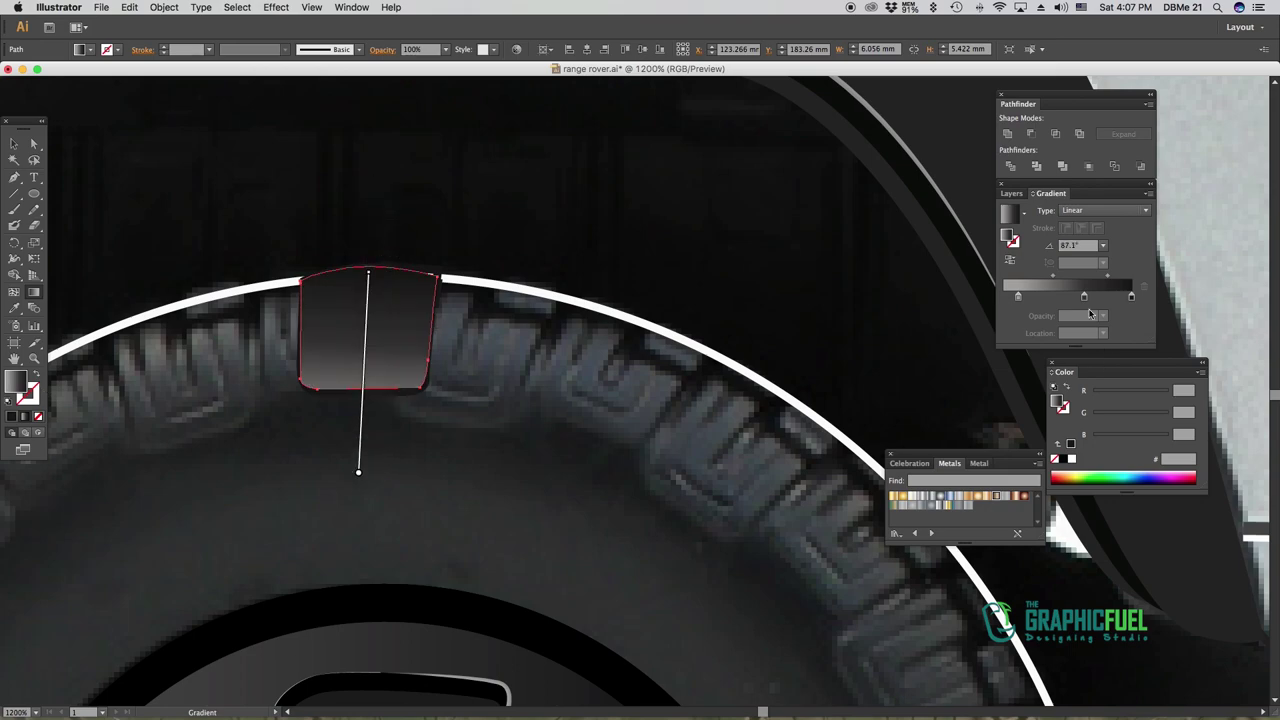
left_click(1018, 297)
left_click_drag(1083, 297, 1066, 297)
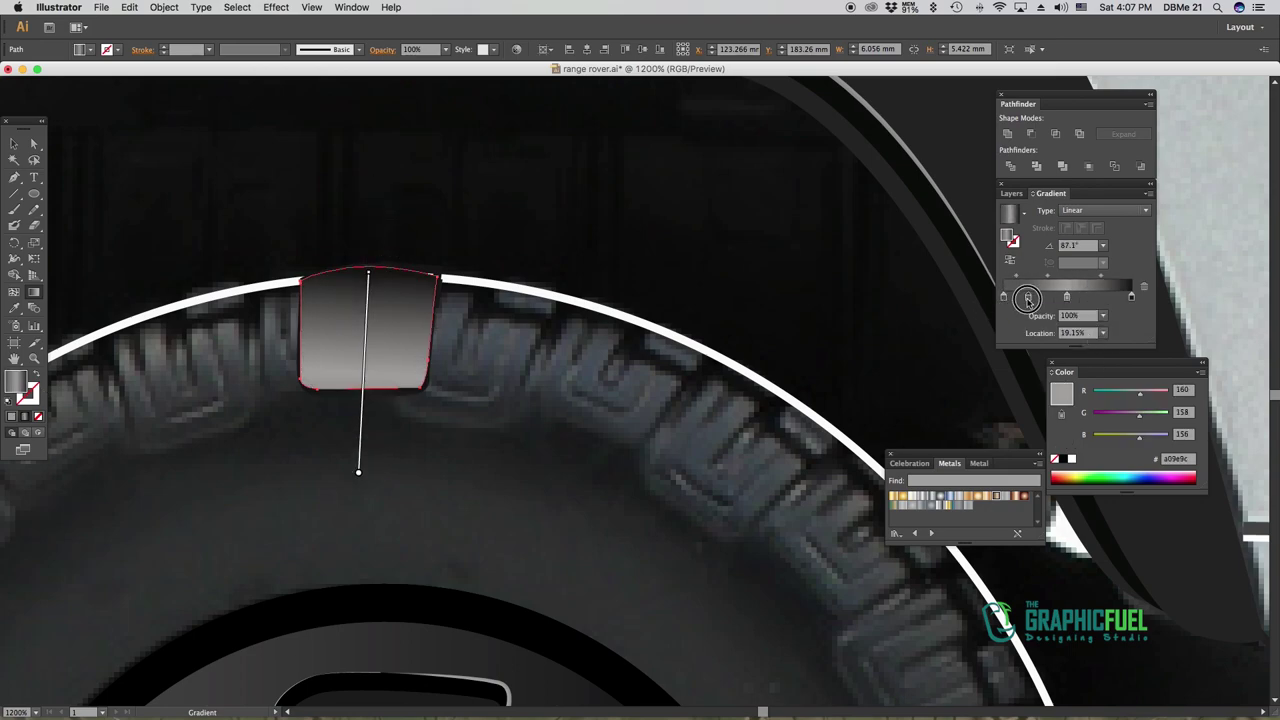
mouse_move(362, 408)
left_mouse_down()
mouse_move(371, 251)
mouse_move(362, 396)
left_mouse_up()
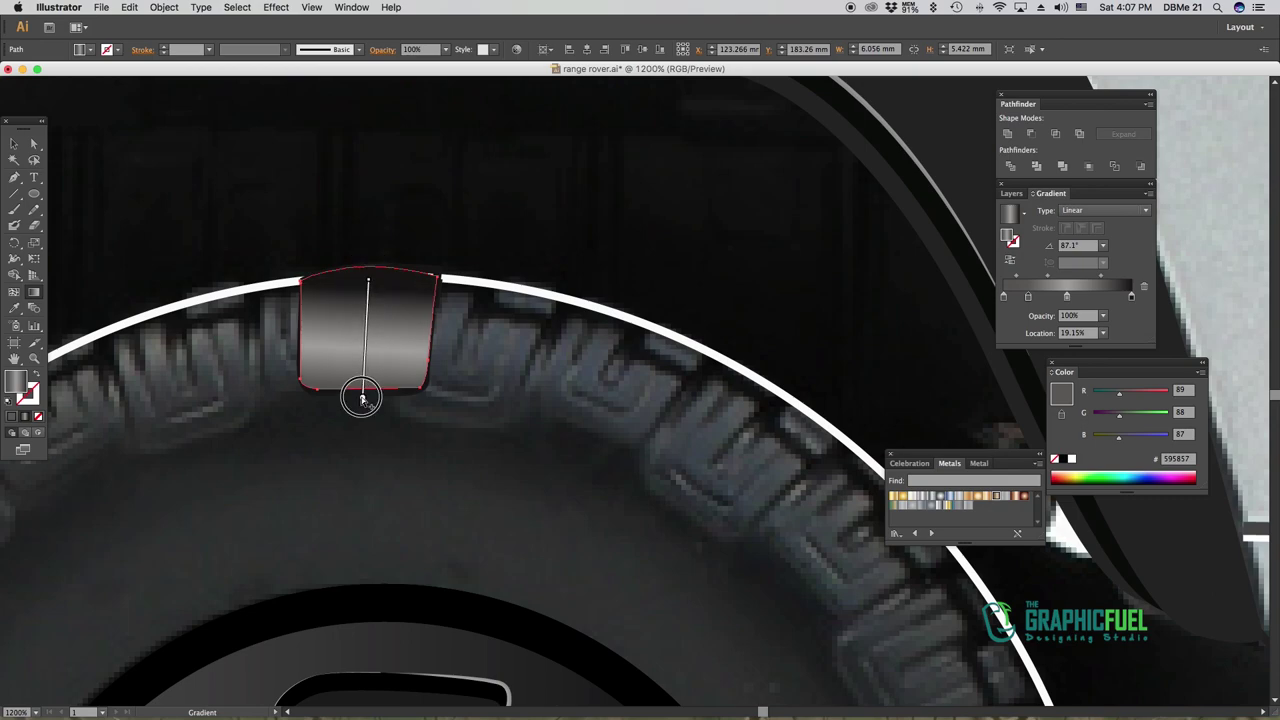
key("v")
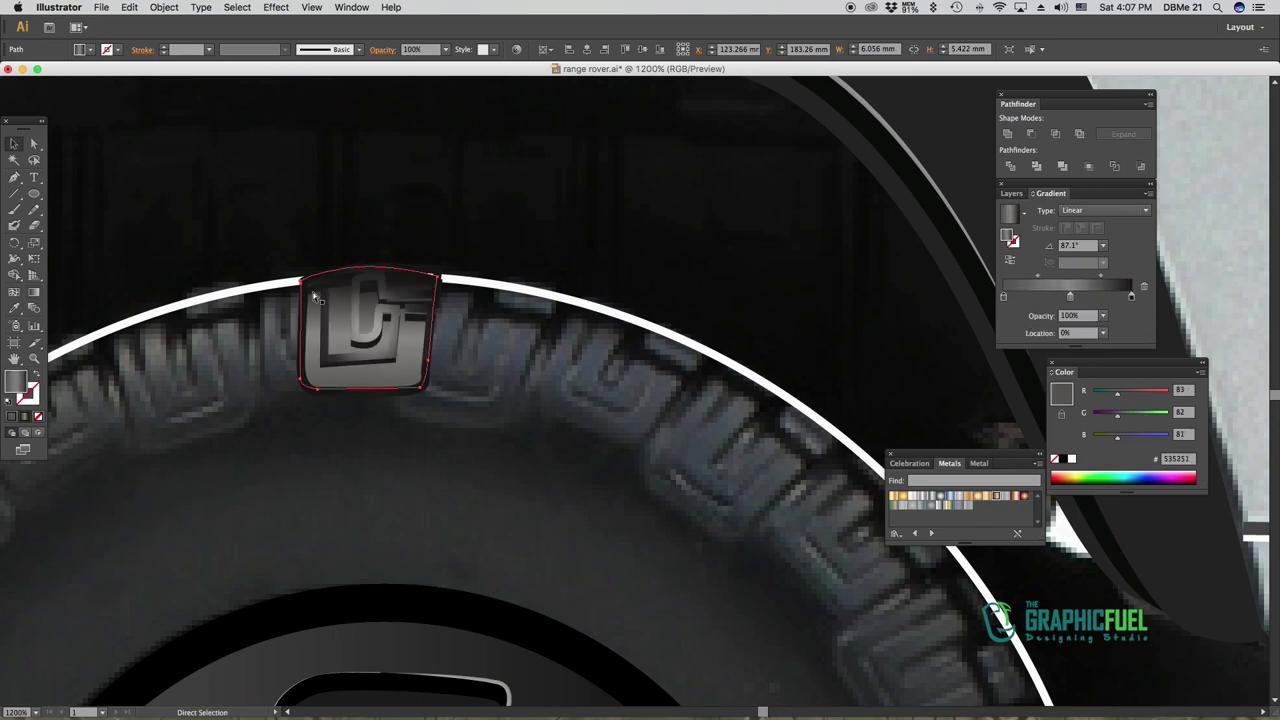
left_click(368, 410)
key("super+minus")
Try rotated copies of the logo around the wheel centre, then undo them
left_click(482, 372)
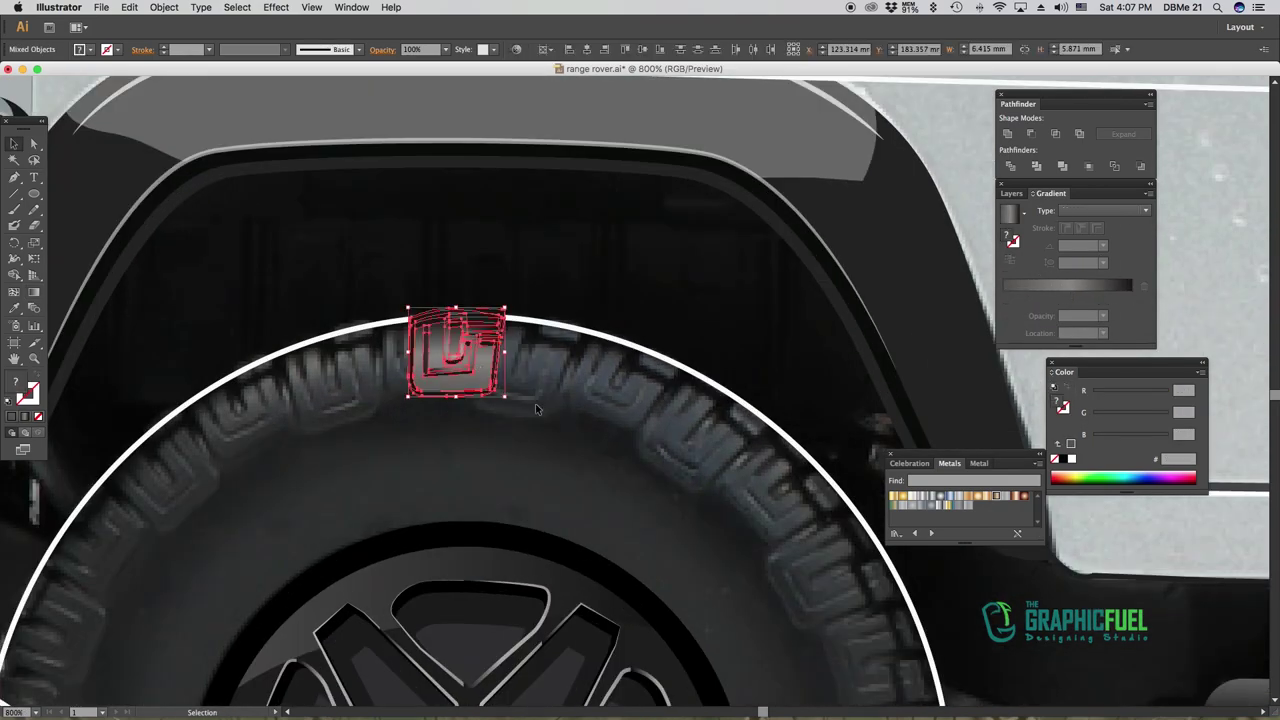
scroll(482, 372, "down", 3)
left_click(423, 640, "alt")
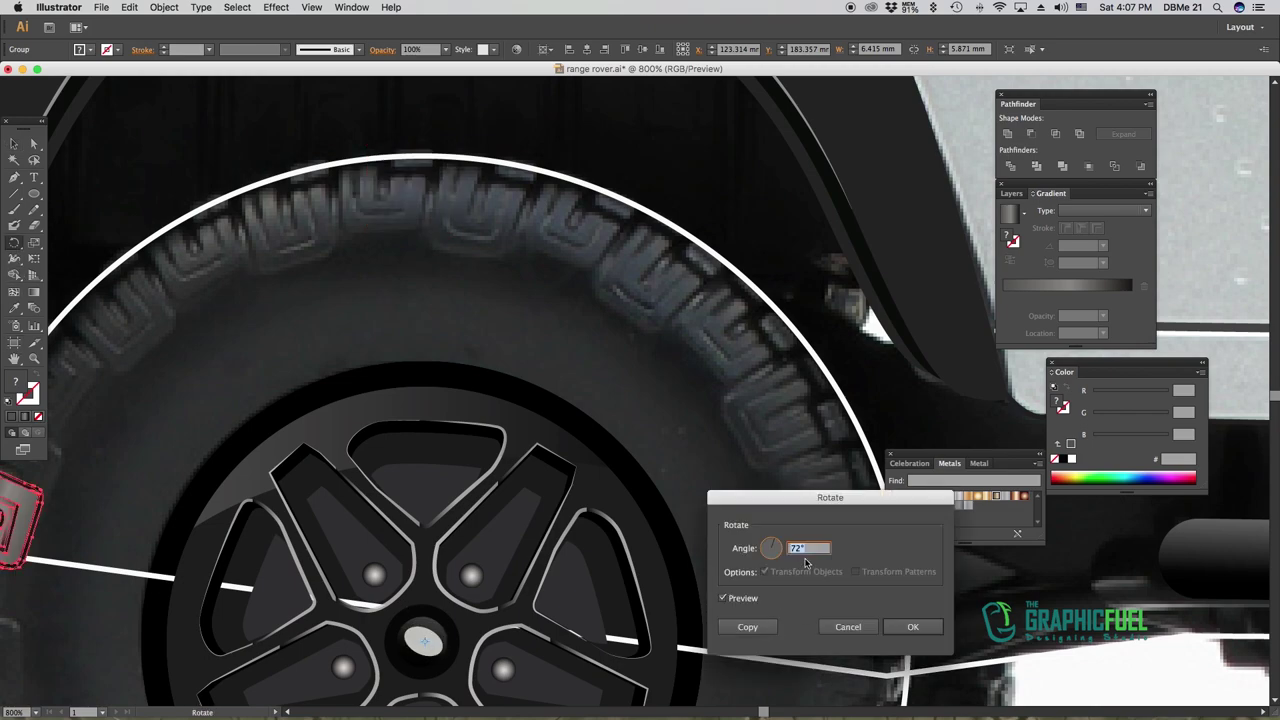
key("Tab")
left_click(723, 598)
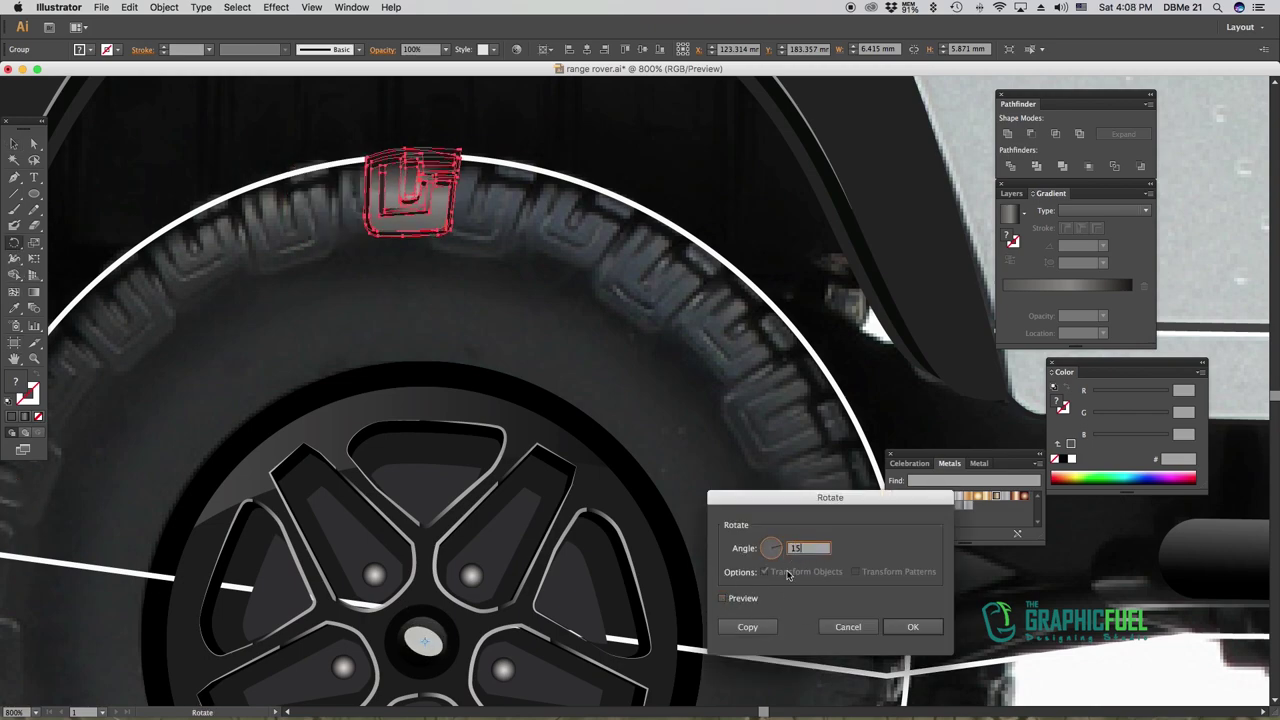
left_click(747, 626)
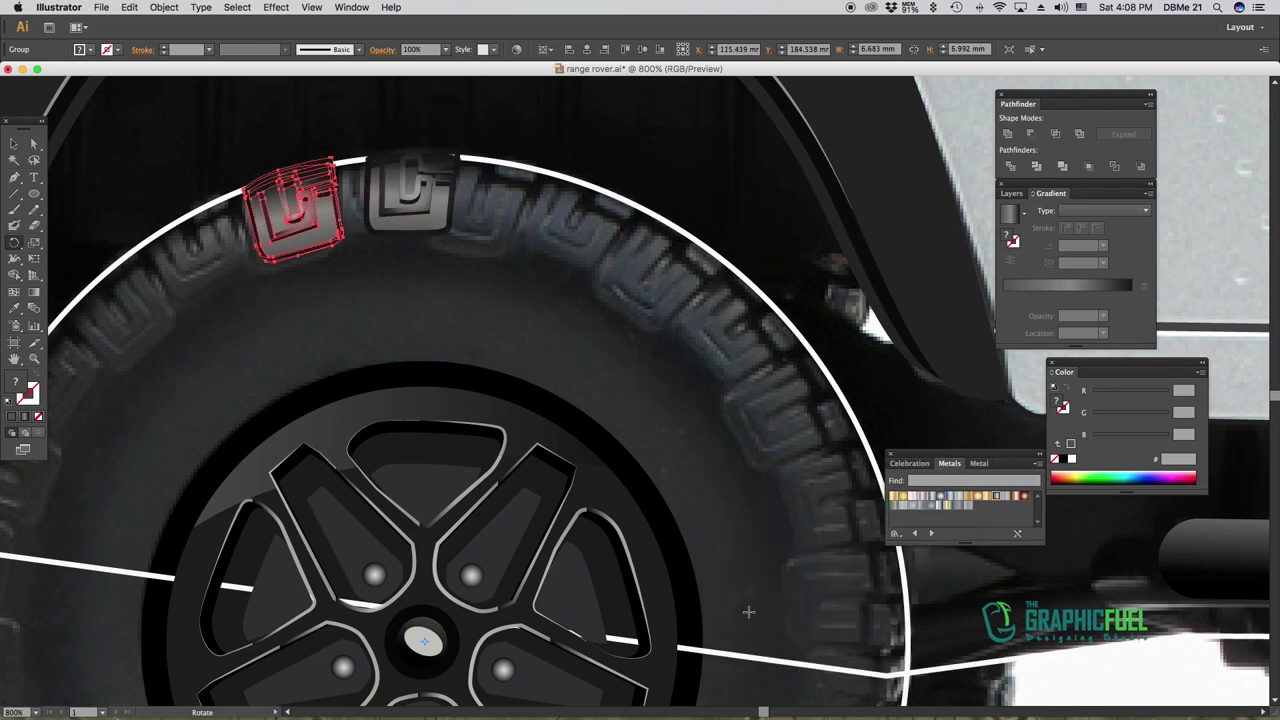
key("ctrl+d")
key("ctrl+d")
key("super+minus")
key("ctrl+z")
key("super+z")
key("super+z")
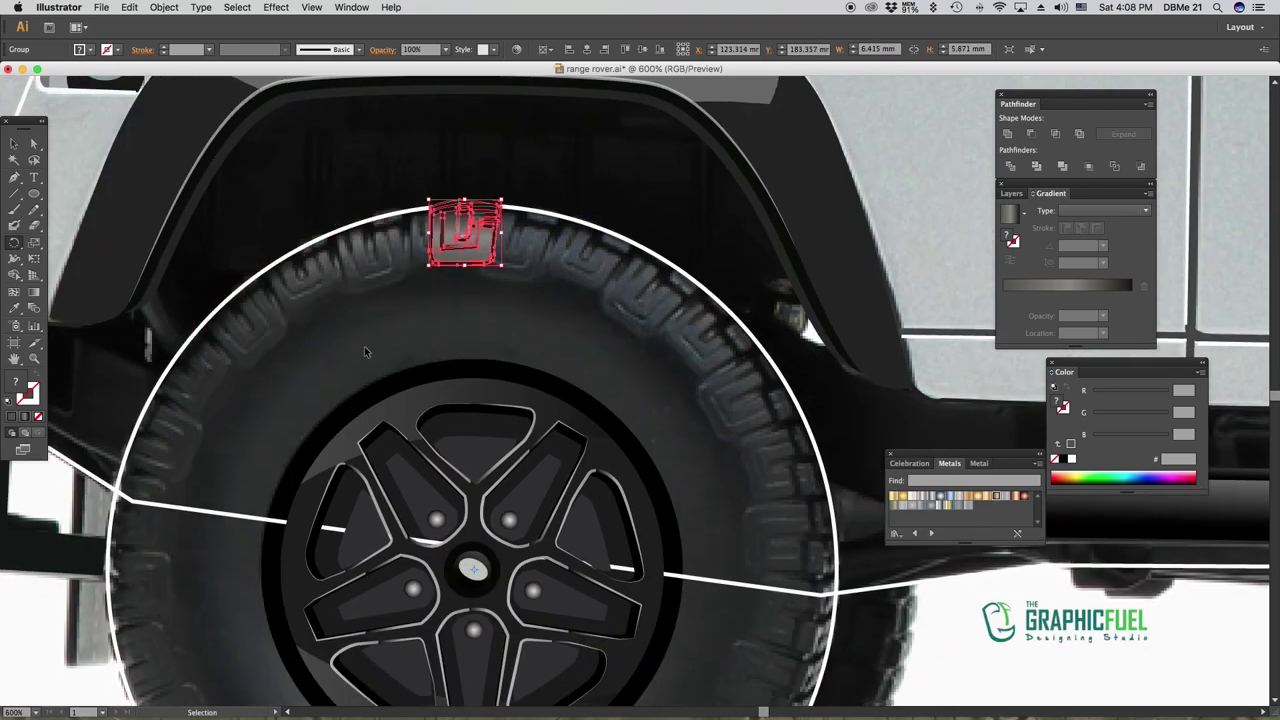
Rotate-copy the logo around the wheel centre again and repeat it to ring the tyre
left_click(472, 568, "alt")
left_click(747, 626)
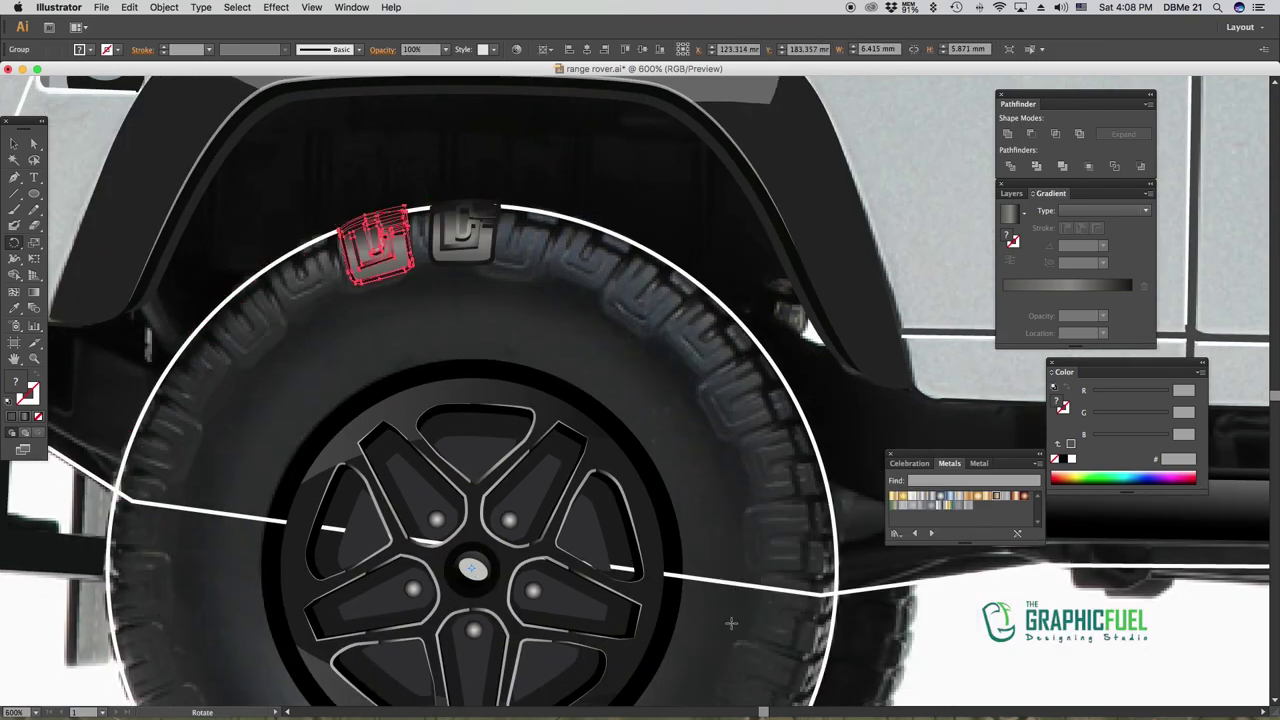
key("ctrl+d")
key("ctrl+d")
key("ctrl+d")
key("ctrl+d")
key("ctrl+d")
key("ctrl+d")
key("ctrl+d")
key("ctrl+d")
key("ctrl+d")
key("super+d")
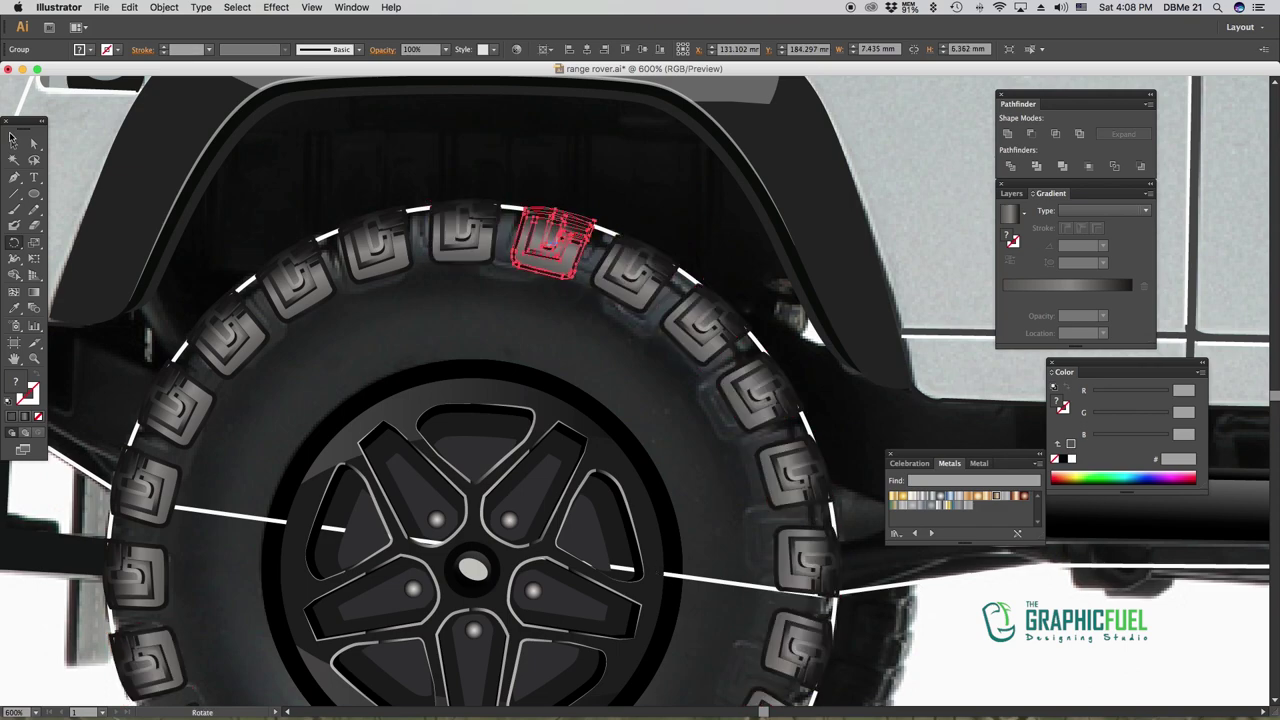
key("v")
key("super+z")
key("super+minus")
key("super+minus")
Place a dark copy of the tyre circle in front over the tyre
key("super+a")
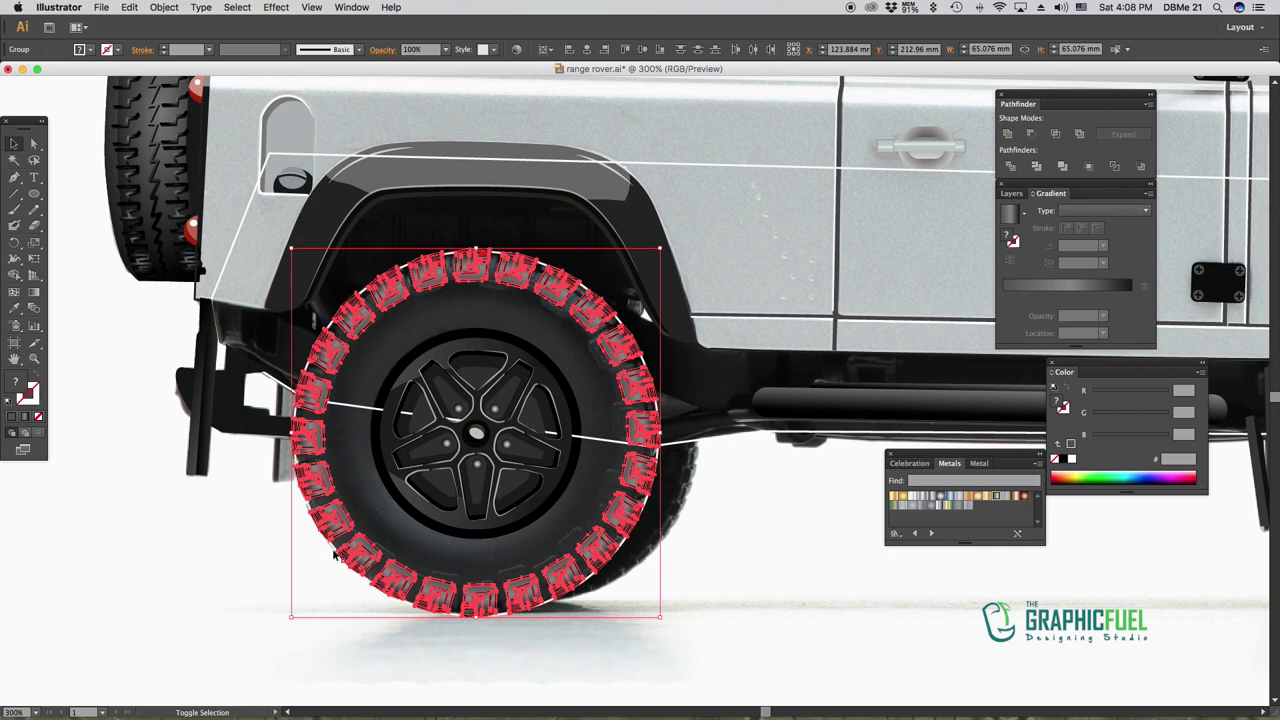
key("super+shift+a")
left_click(310, 510)
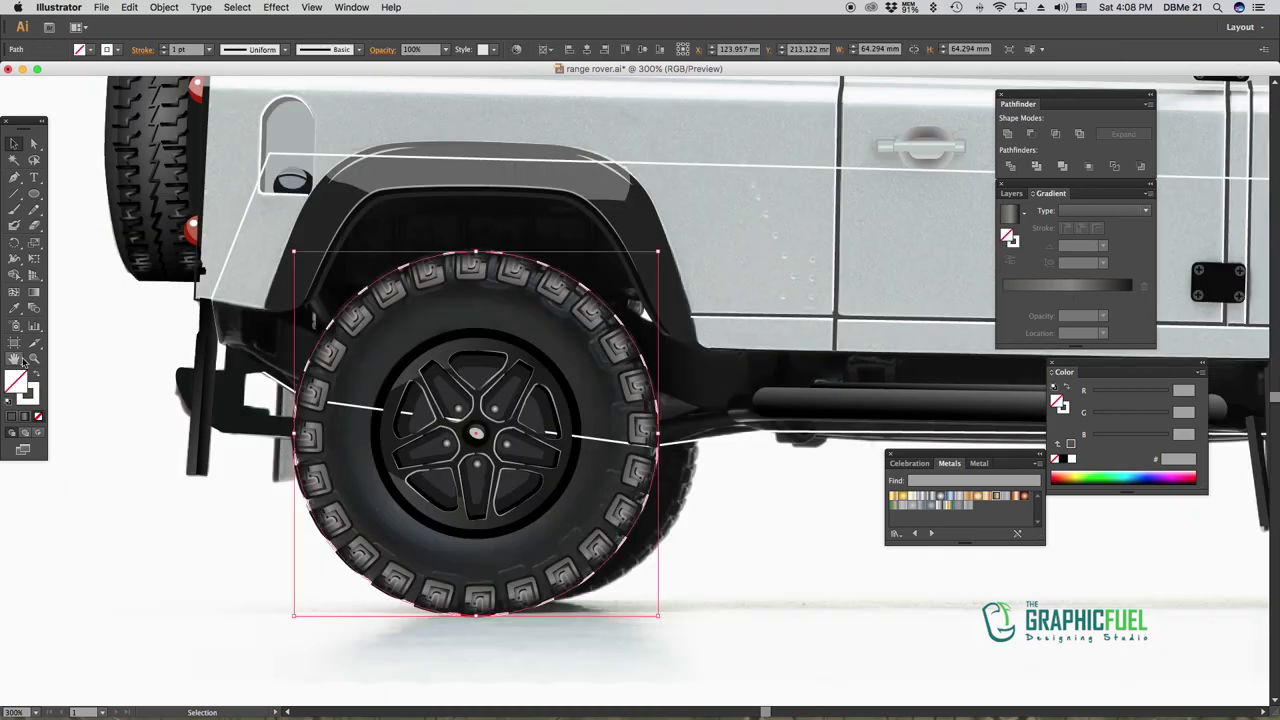
key("i")
left_click(352, 268)
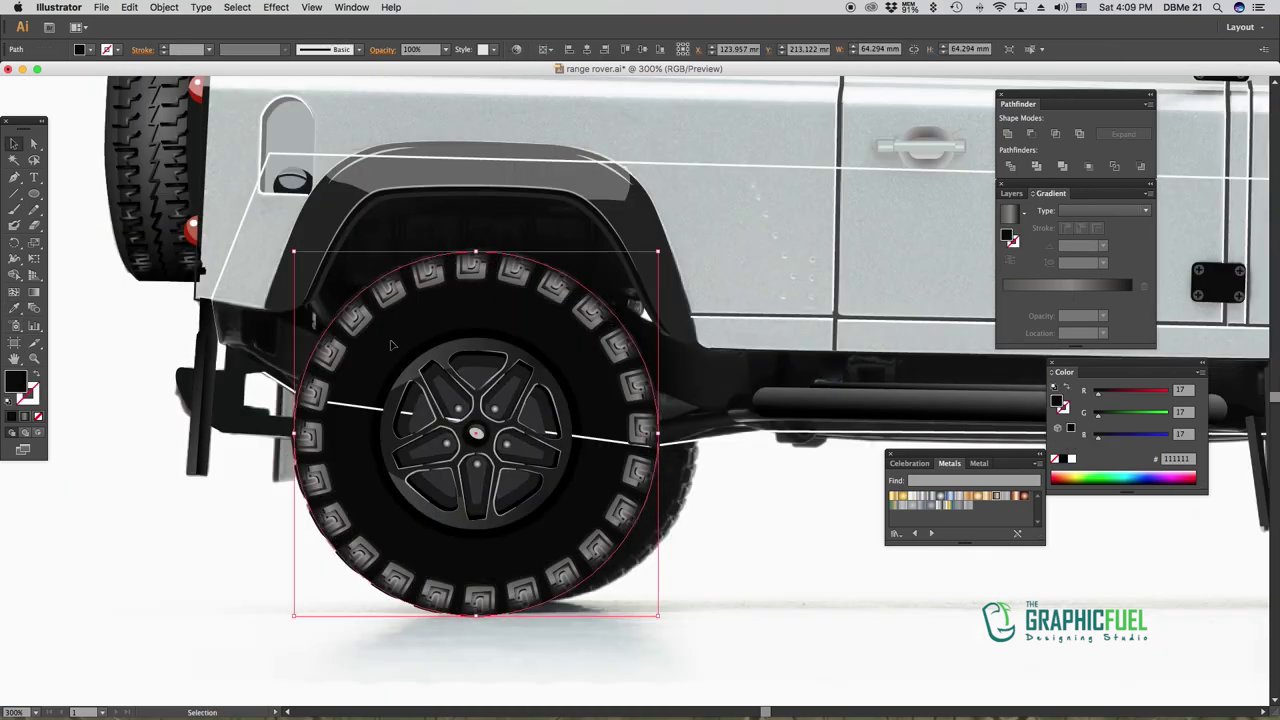
key("v")
key("super+d")
key("super+z")
left_click_drag(659, 251, 638, 279)
key("super+z")
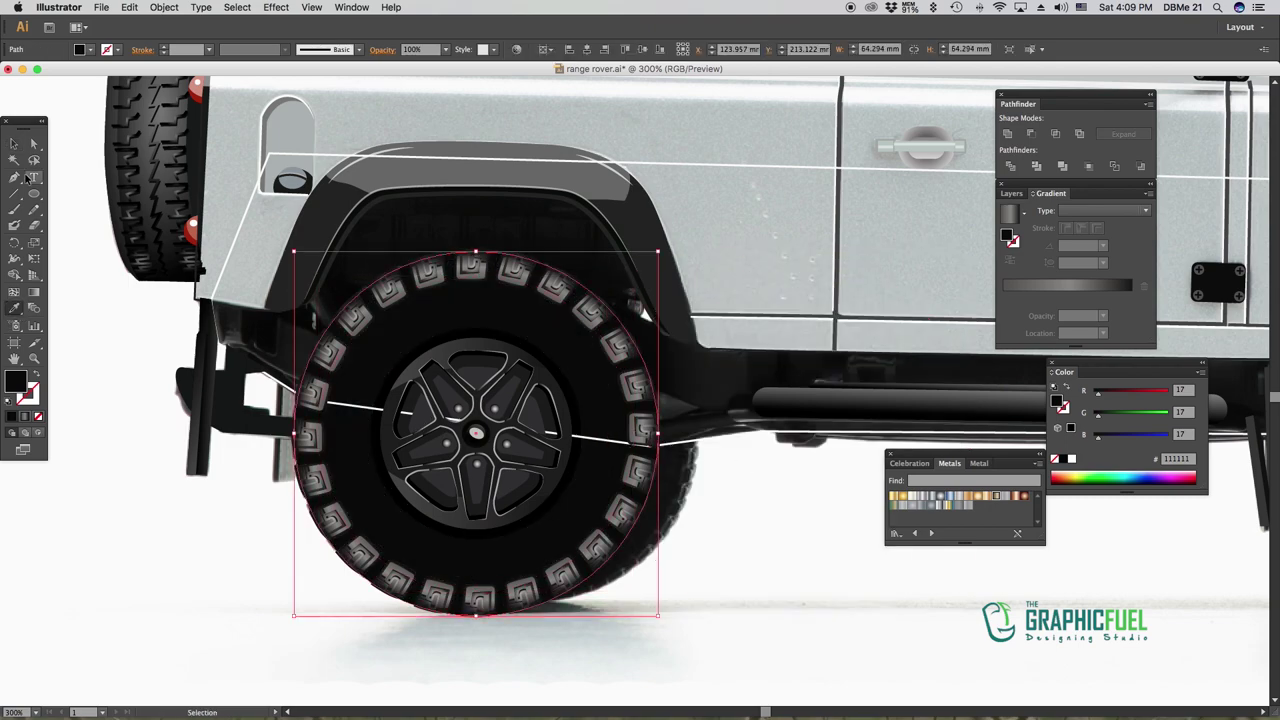
key("v")
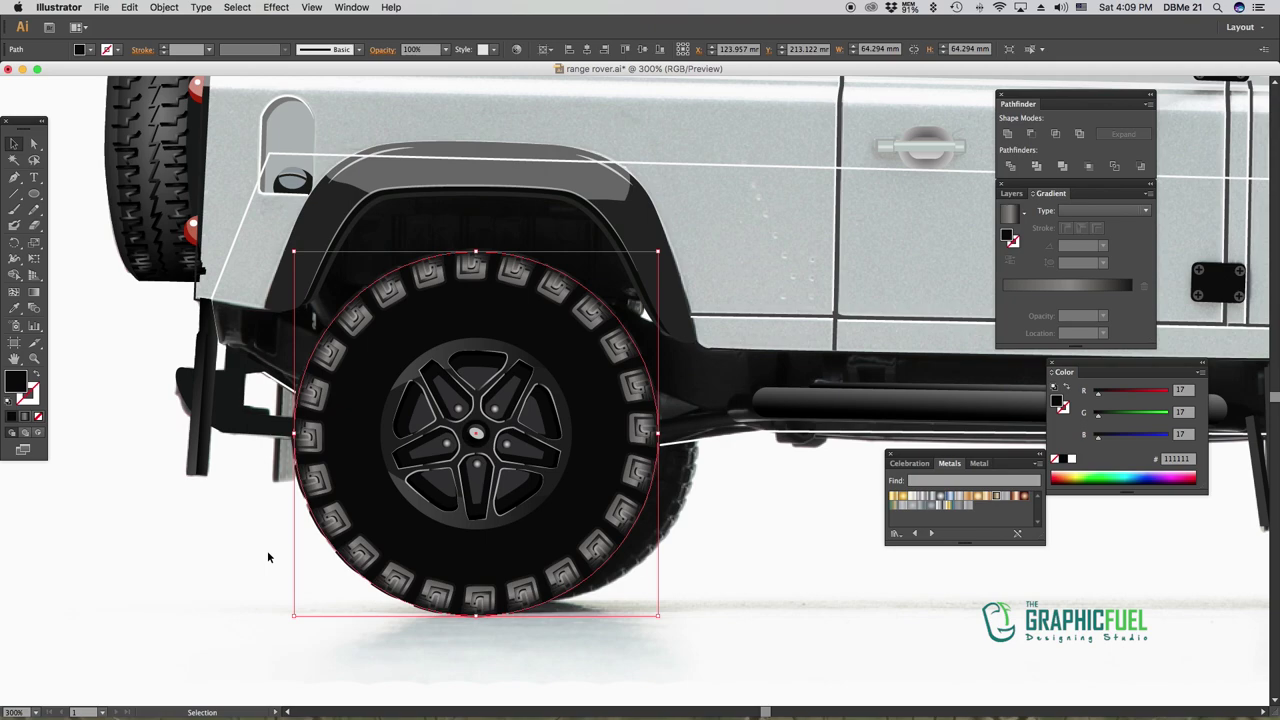
key("Delete")
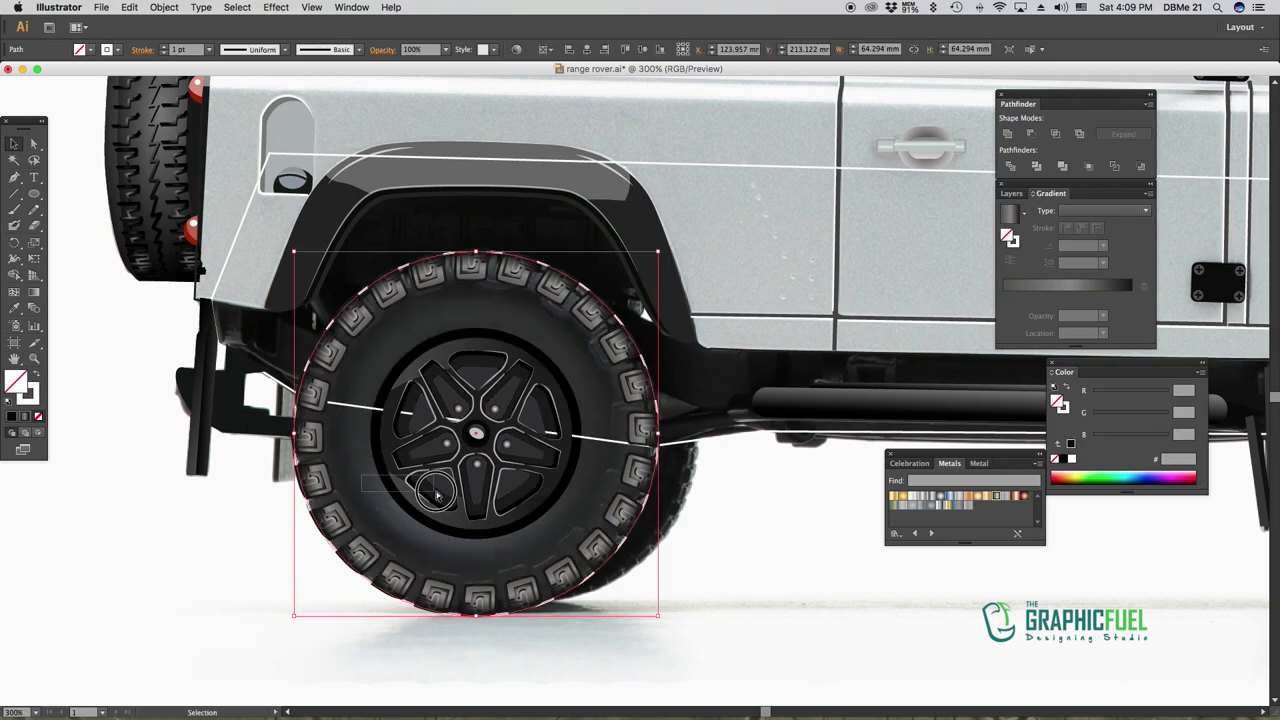
key("super+z")
Fill the overlay circle with a radial gradient and set its opacity to 50%
left_click(1058, 298)
key("g")
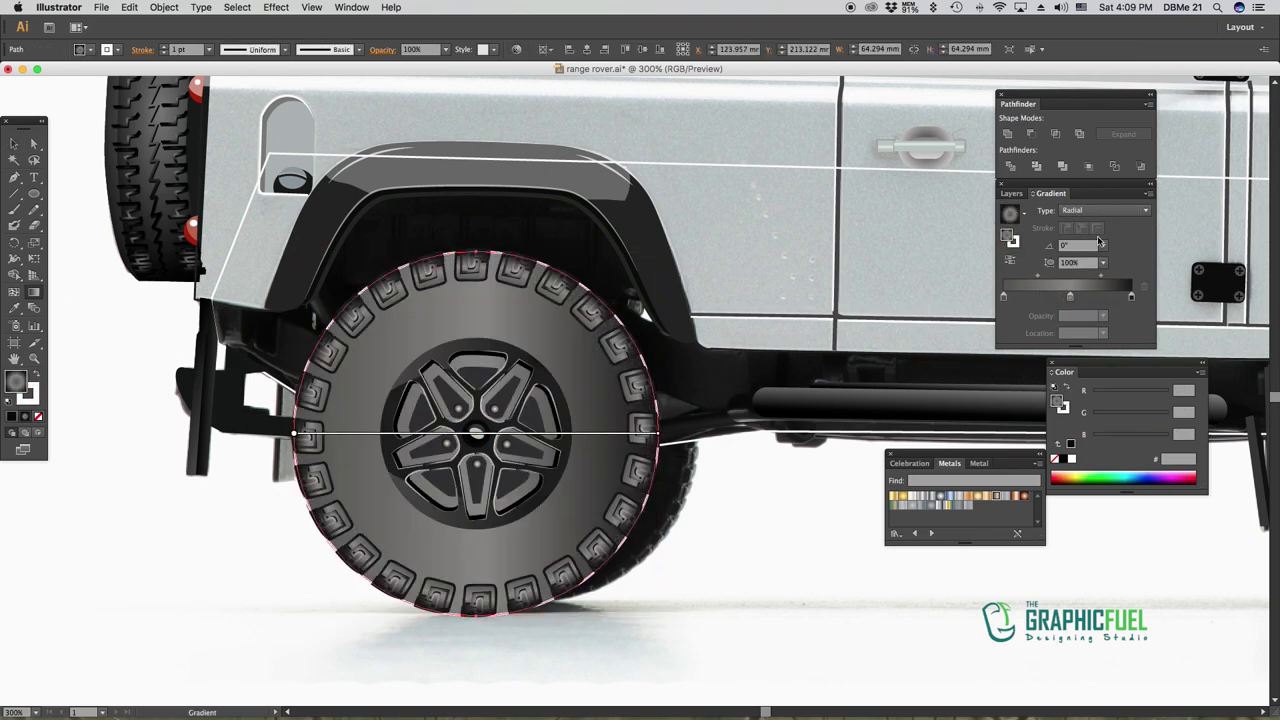
key("v")
key("super+shift+a")
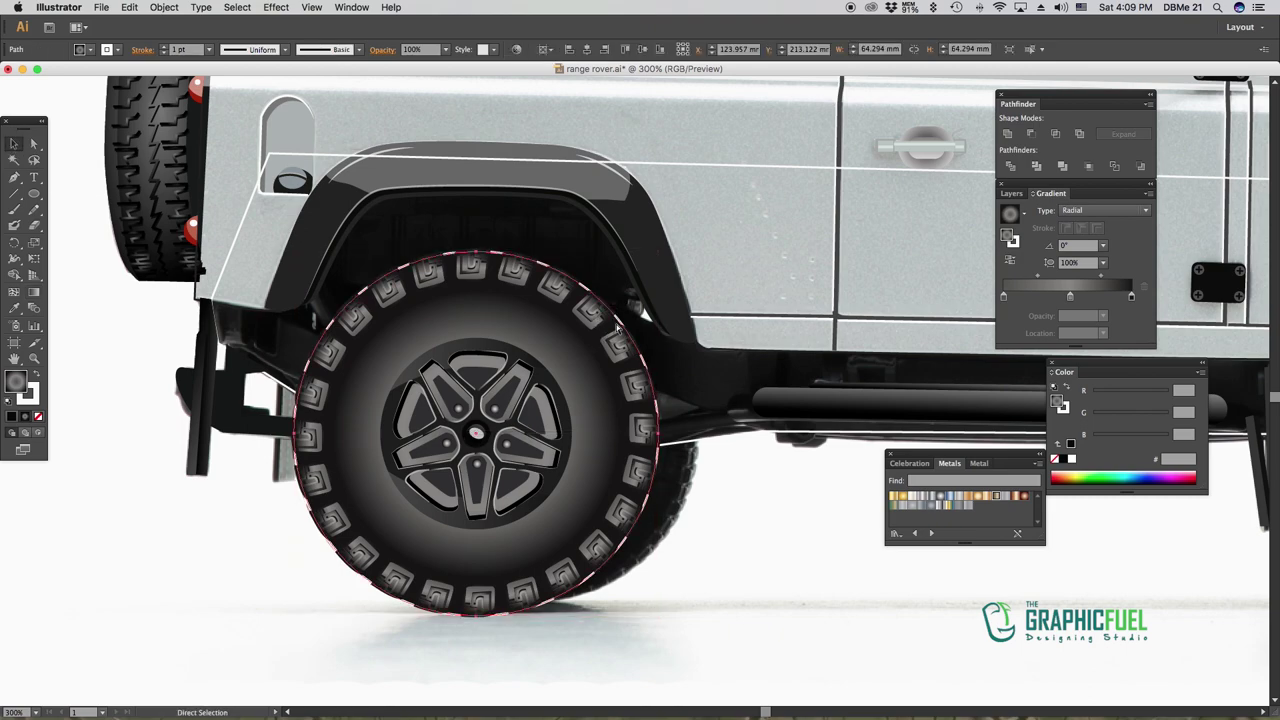
left_click(458, 350)
left_click(446, 49)
left_click(463, 138)
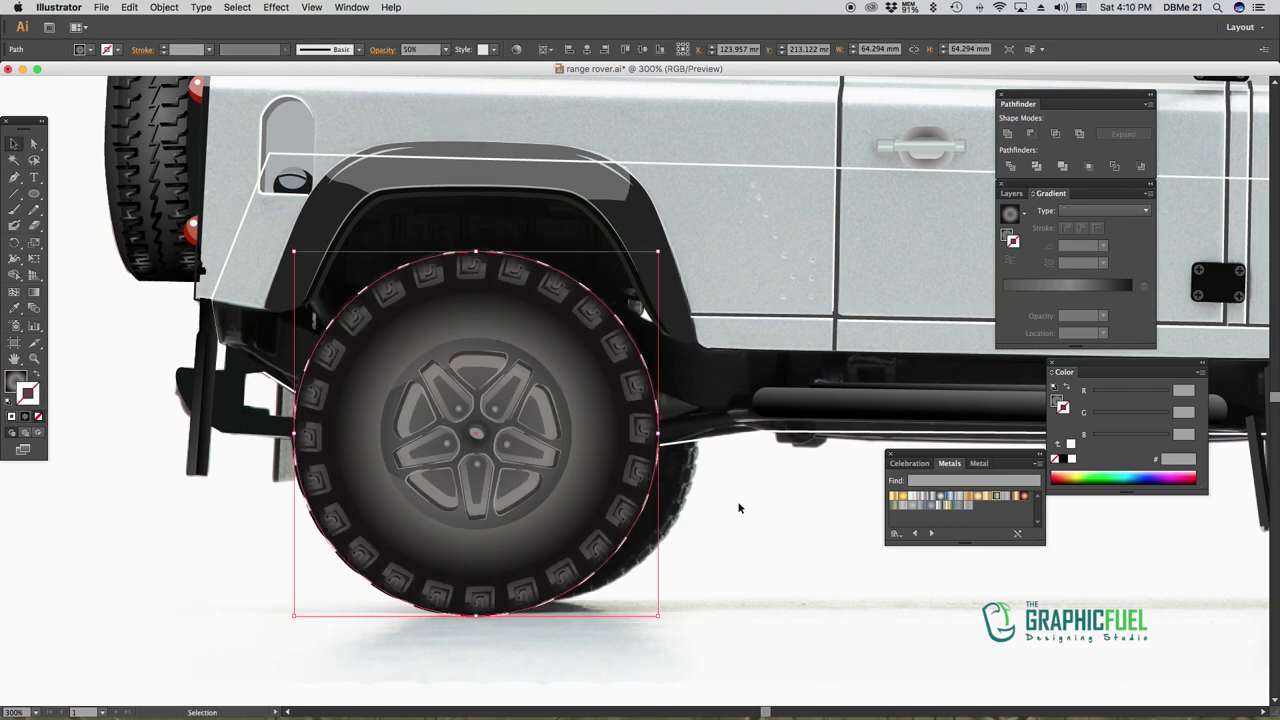
key("a")
left_click(690, 512)
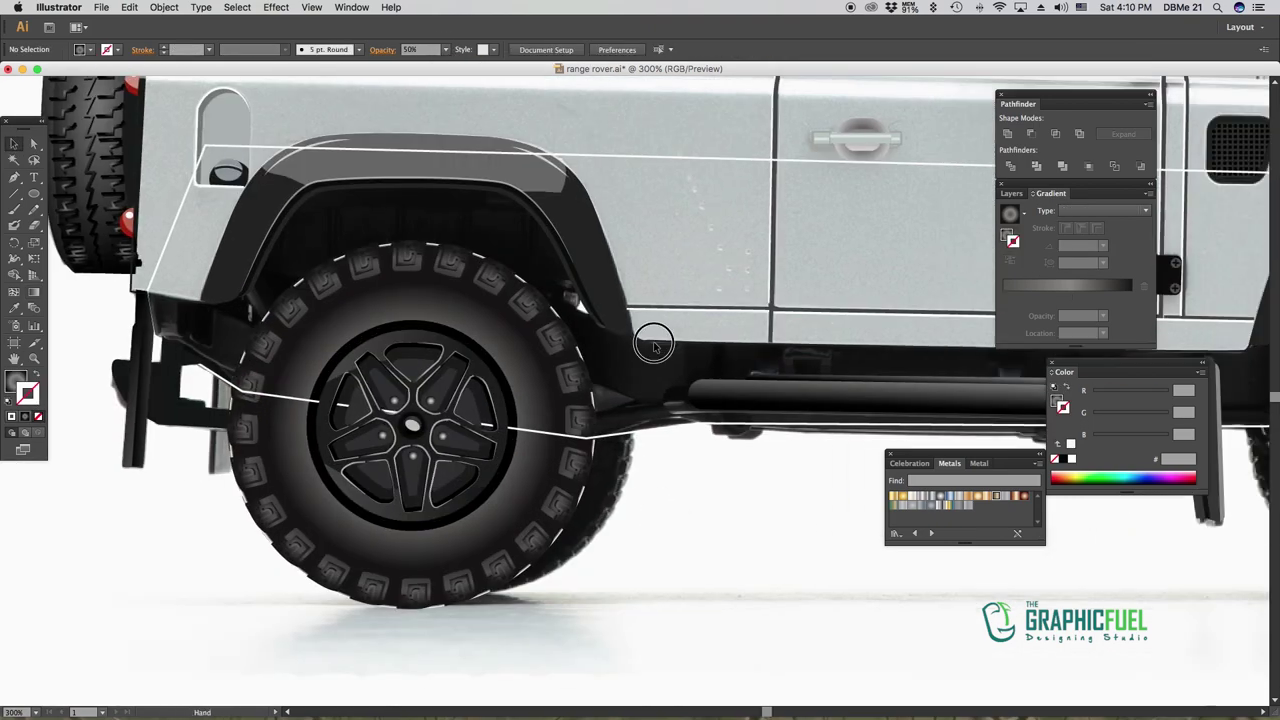
Inside the tread group, shrink six top and lower-left tread logos slightly
key("v")
double_click(490, 282)
left_click(490, 282)
left_click(407, 258, "shift")
left_click(325, 280, "shift")
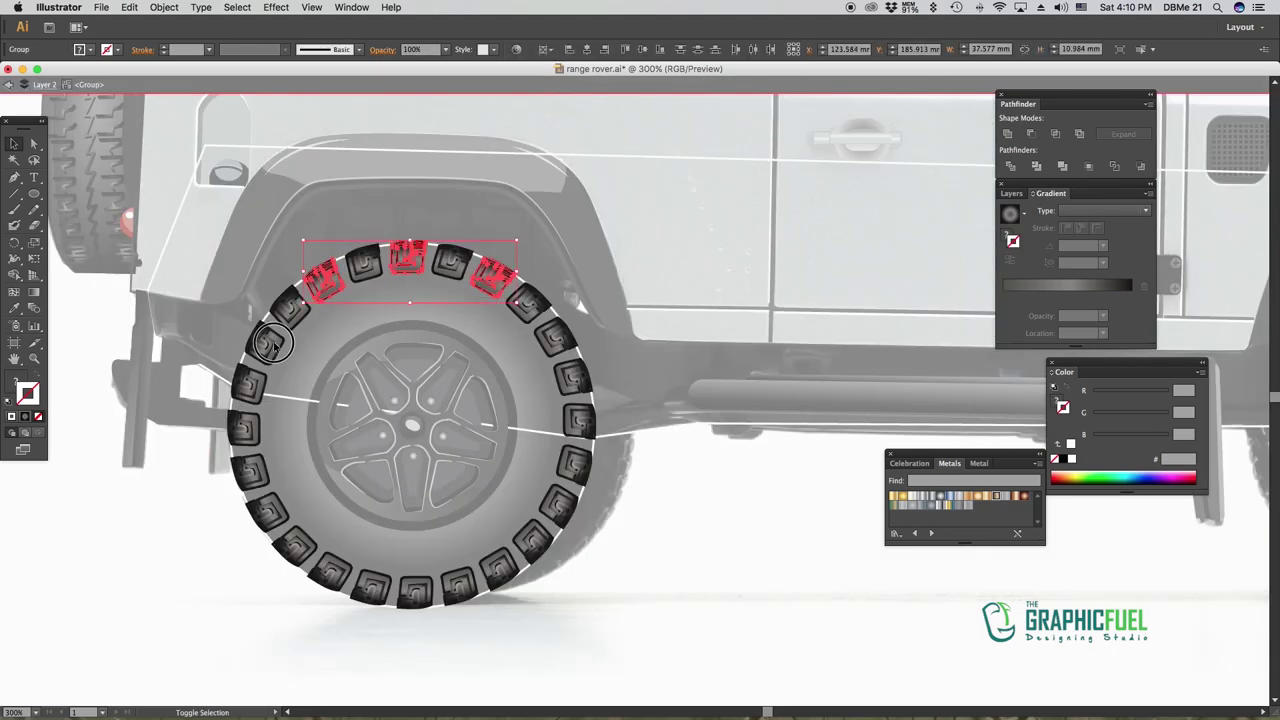
left_click(288, 514, "shift")
left_click(332, 572, "shift")
left_click(415, 590, "shift")
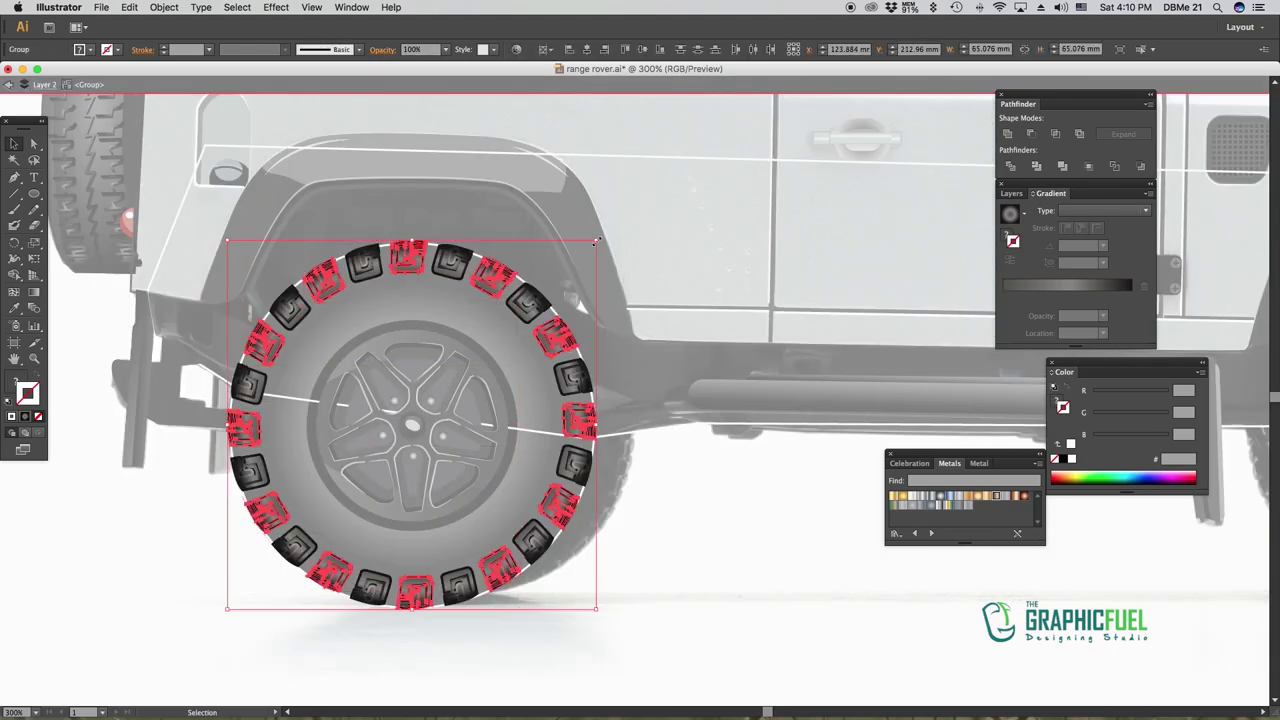
left_click_drag(596, 241, 592, 244)
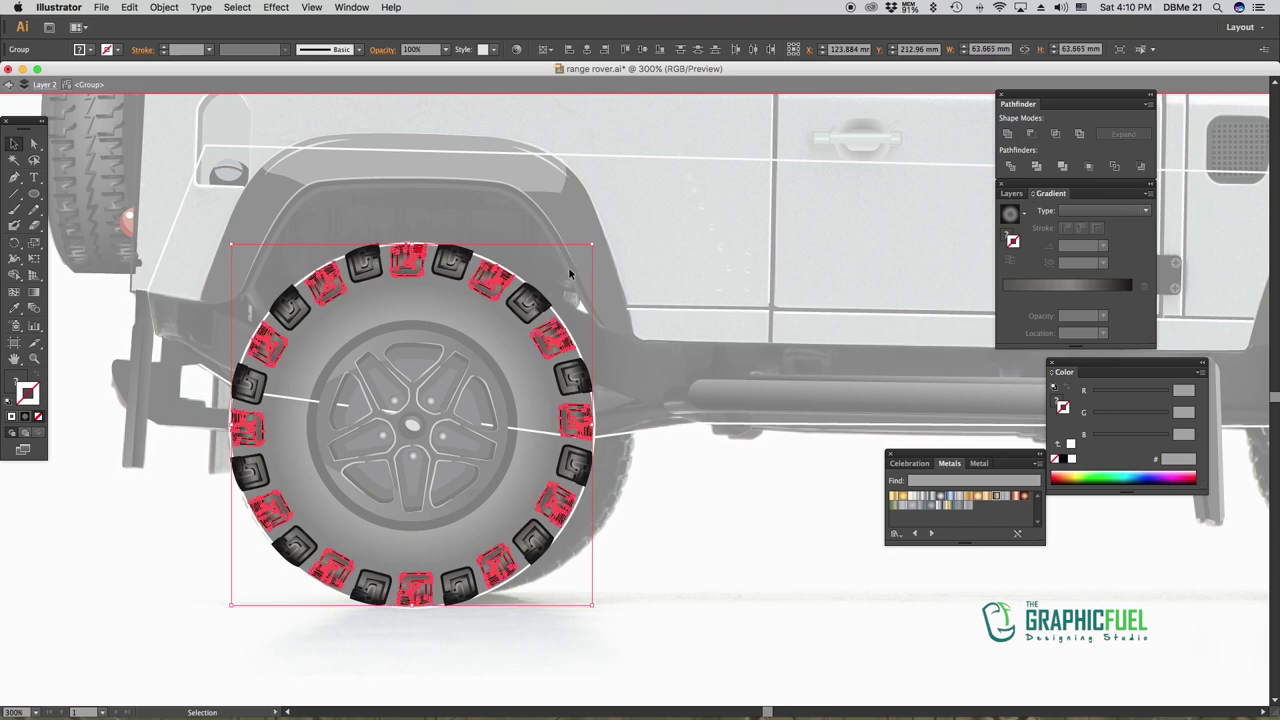
Exit the tread group, deselect the finished rear tyre and zoom out
double_click(681, 479)
left_click(576, 355)
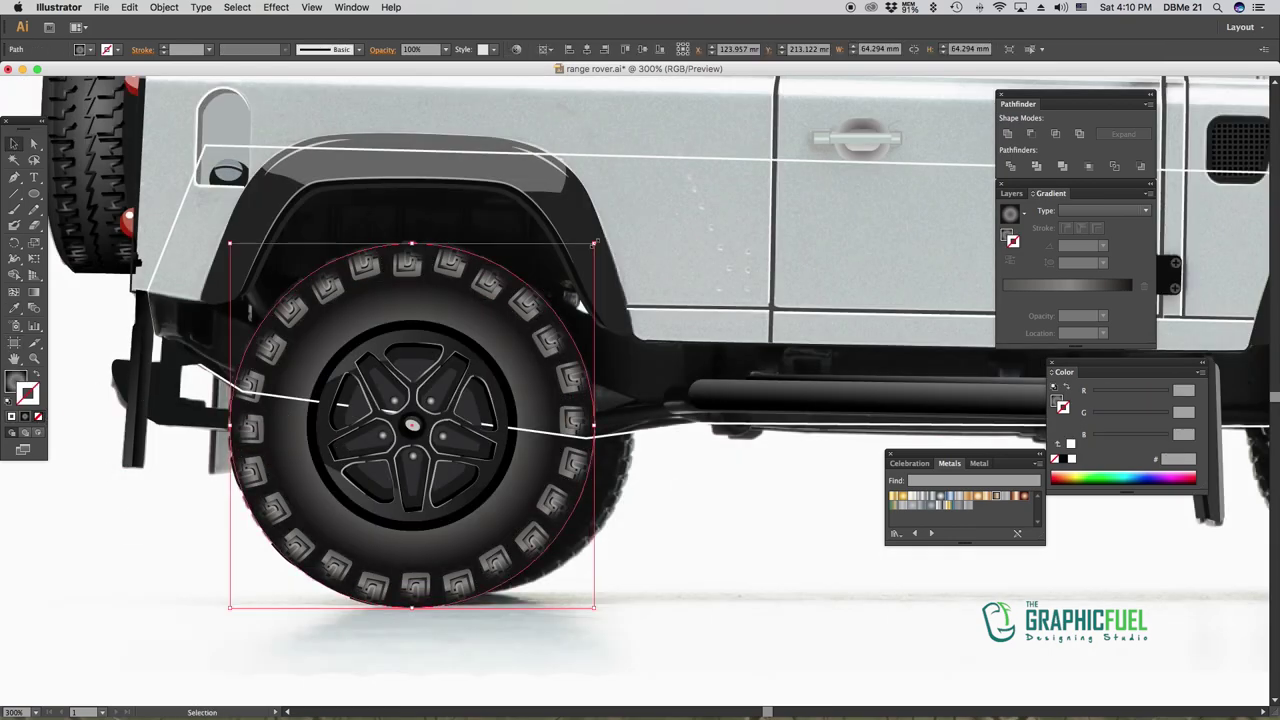
left_click(372, 624)
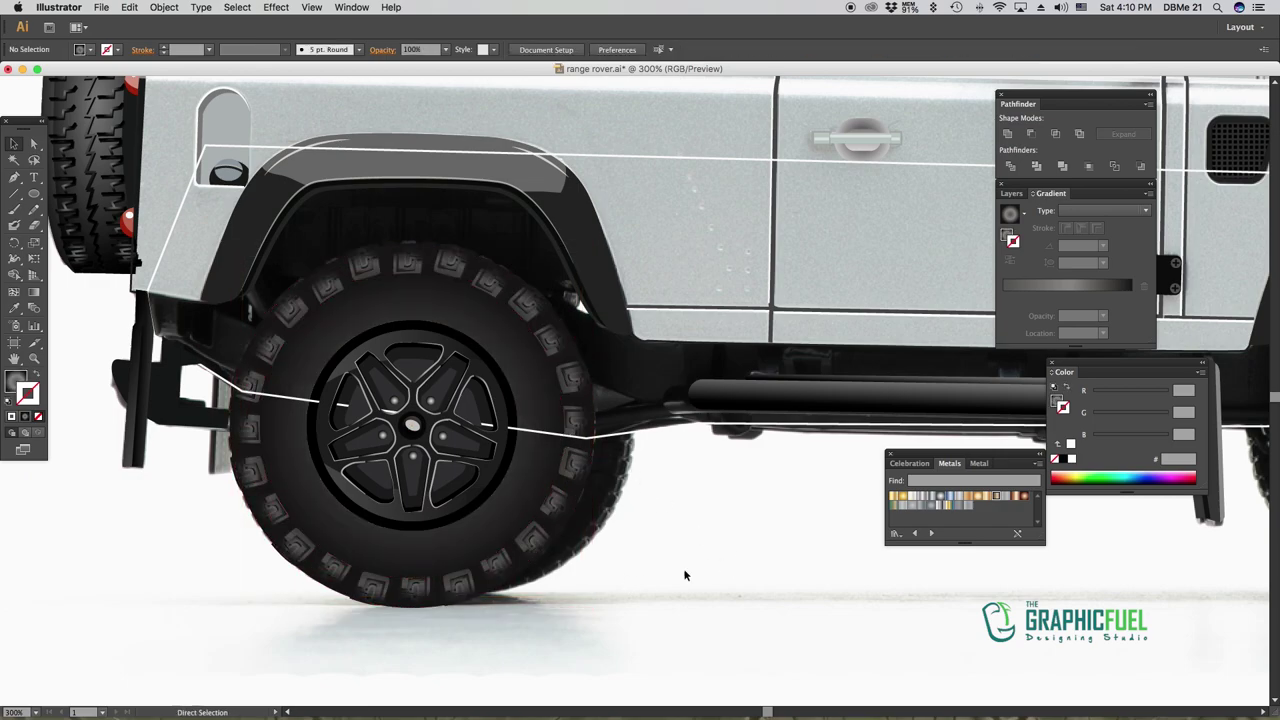
key("ctrl+minus")
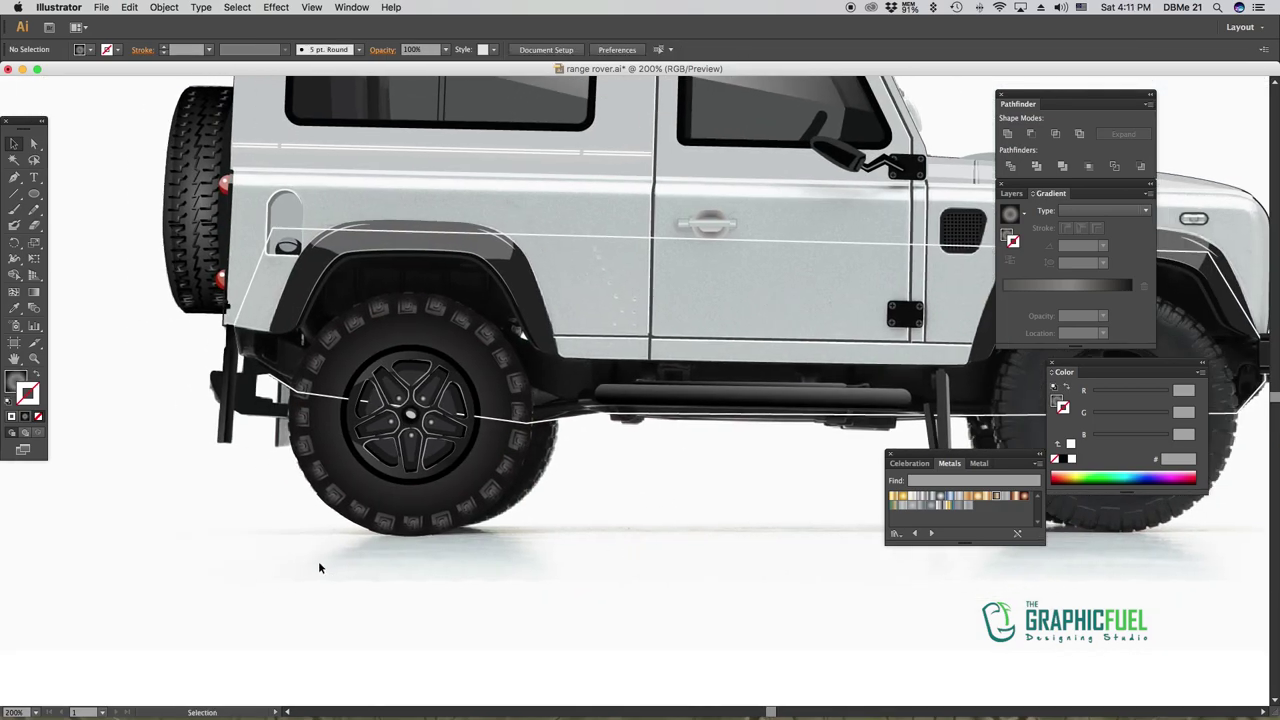
Copy the treaded rear tyre onto the front wheel
left_click(430, 470)
key("ctrl+minus")
left_click_drag(263, 375, 768, 376)
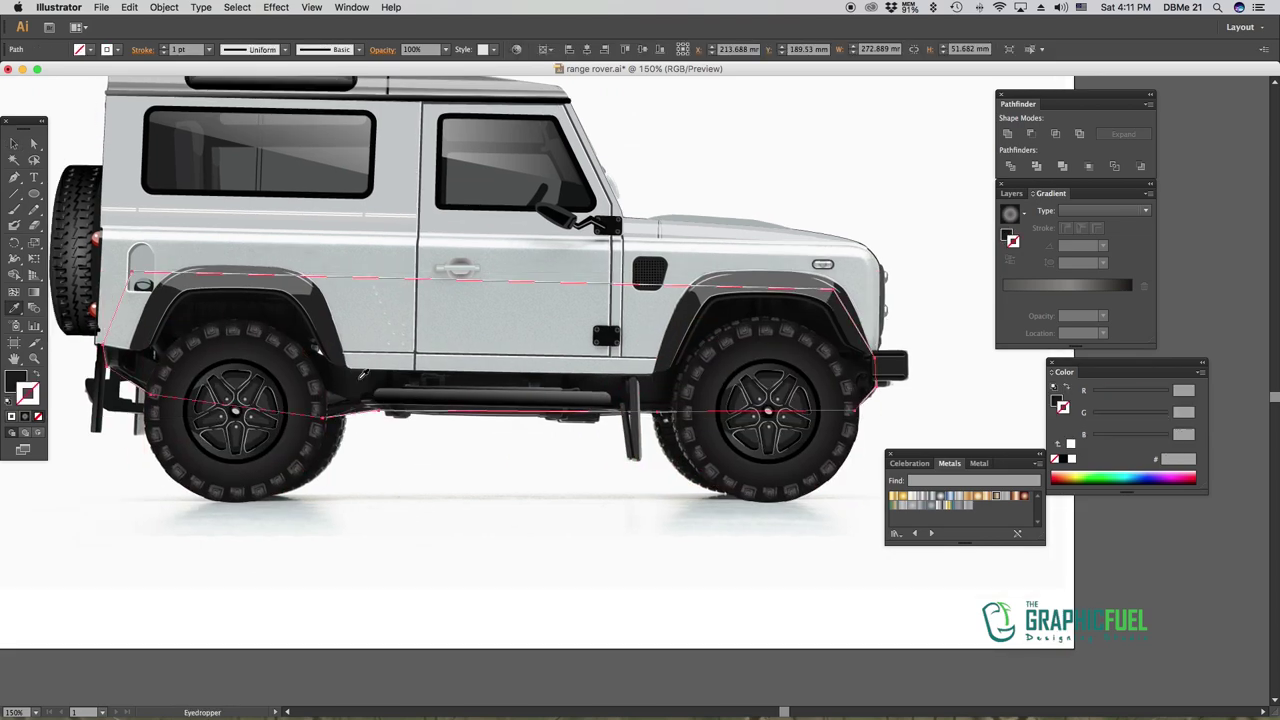
Sample the light grey body colour onto the lower body panel
left_click(362, 374)
left_click(110, 270, "ctrl")
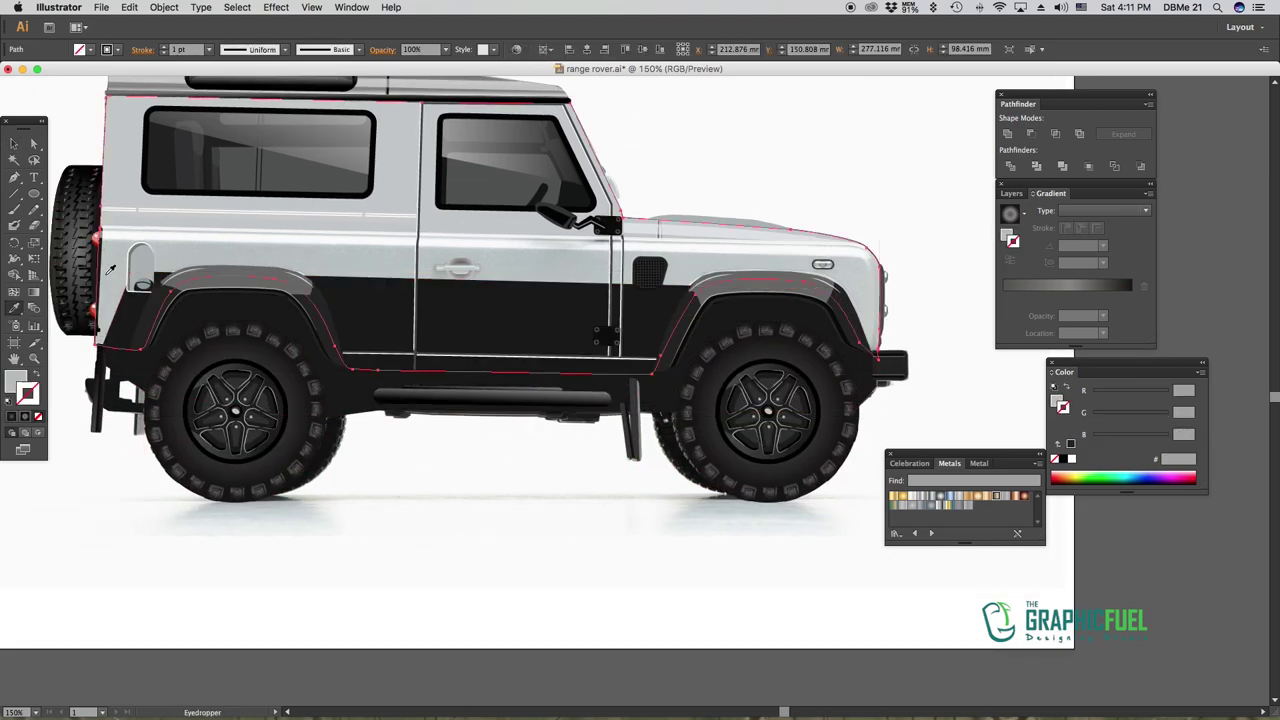
key("v")
left_click(469, 508)
key("ctrl+minus")
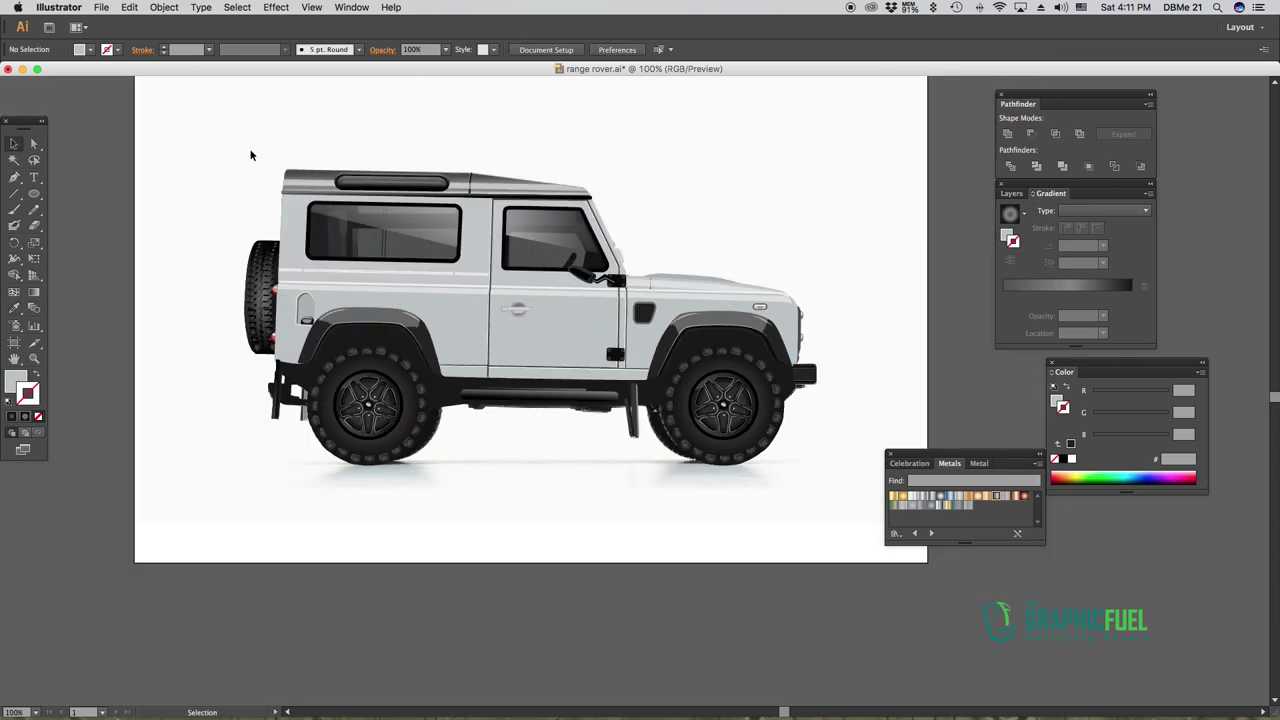
Show the layers, place an anchor below the sill, and draw a large dark circle over the car's rear
left_click(1011, 193)
key("p")
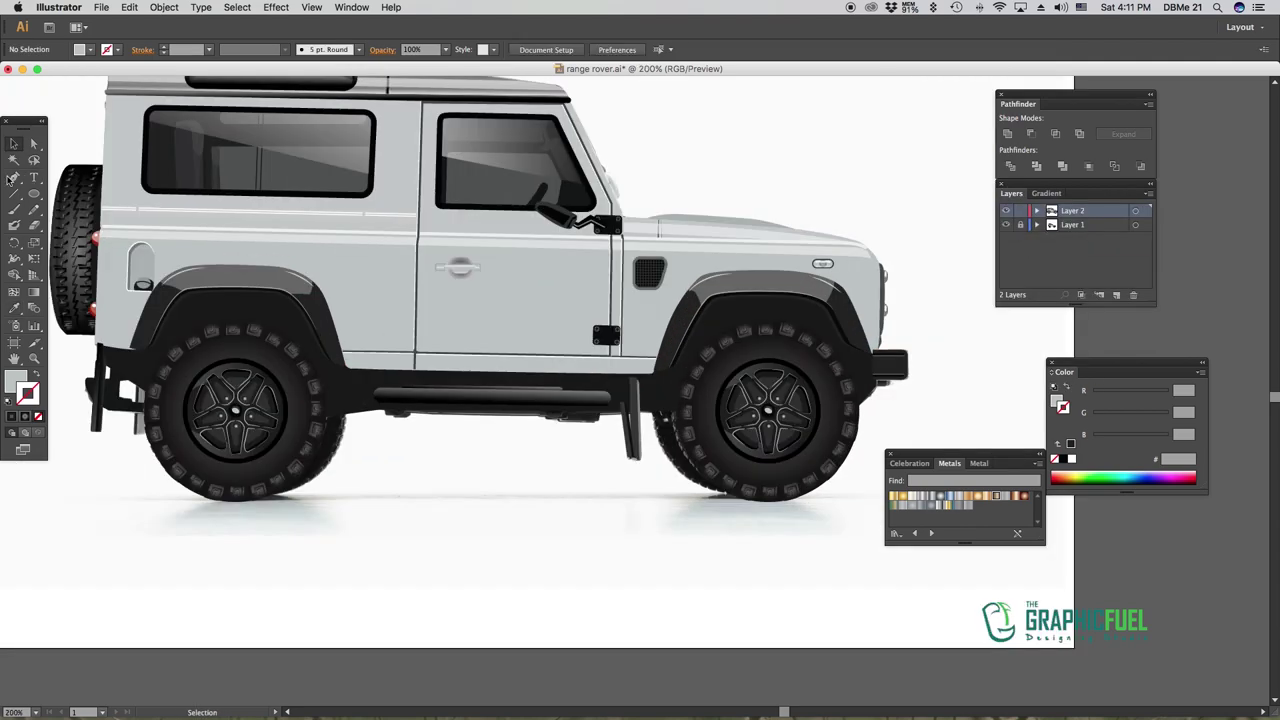
key("ctrl+plus")
left_click(299, 418)
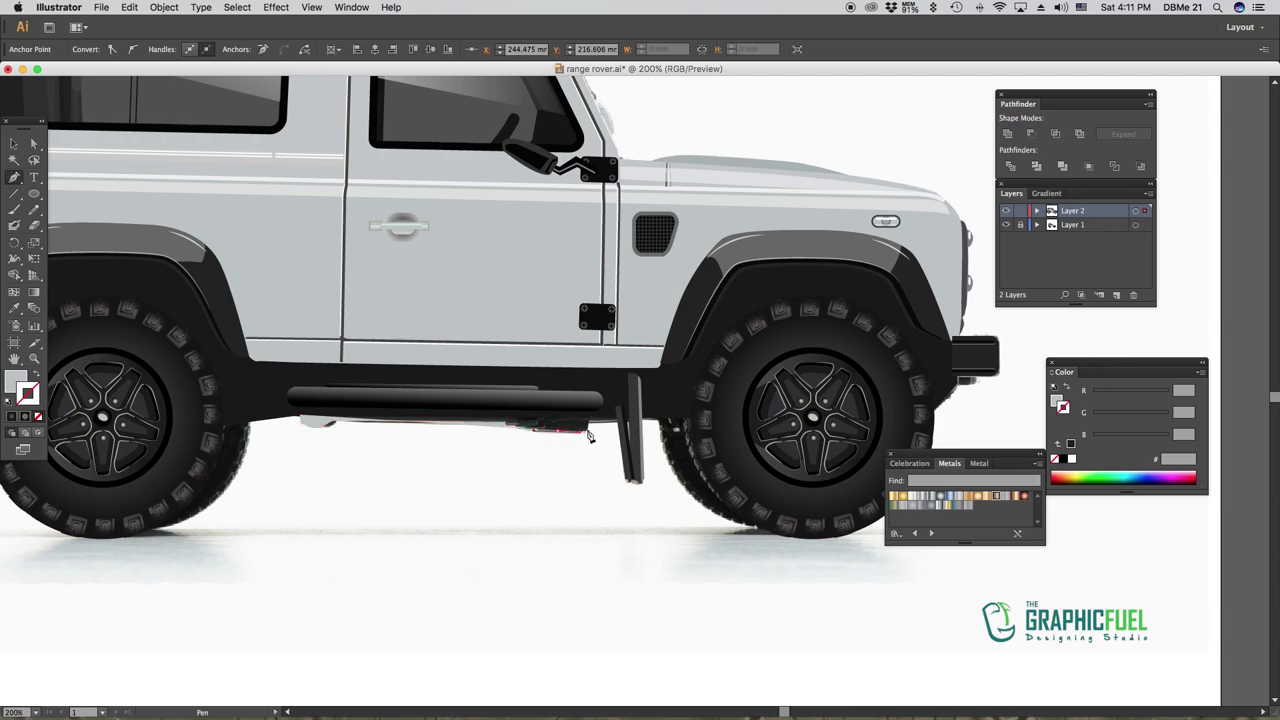
key("ctrl+minus")
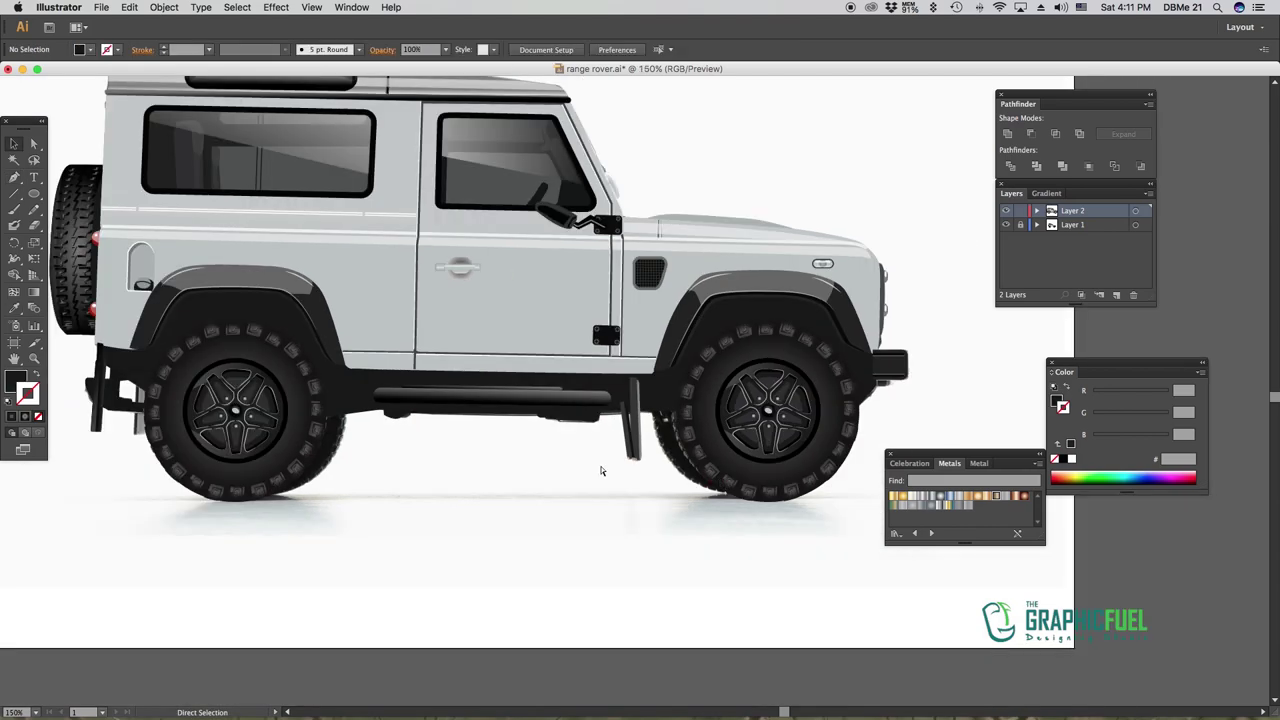
key("ctrl+minus")
left_click_drag(169, 130, 519, 480)
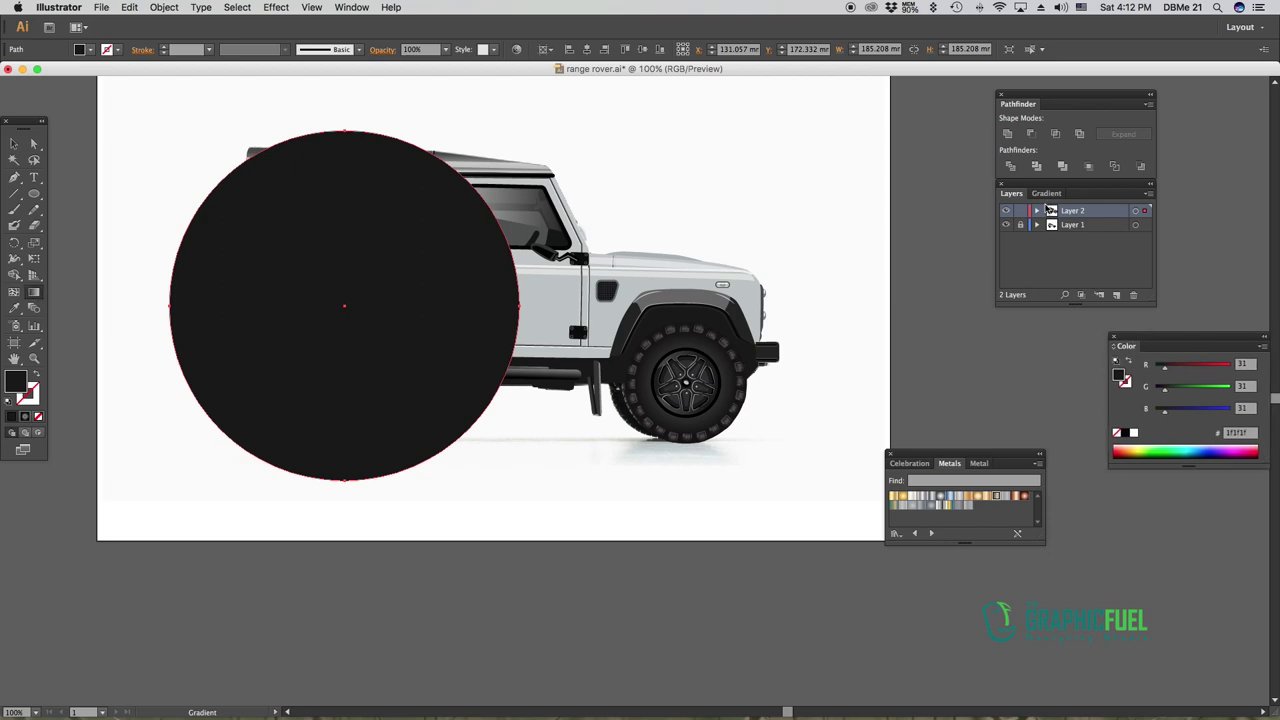
Give the circle a radial gradient from black to a fully transparent outer stop
left_click(1050, 193)
left_click(1010, 213)
left_click(1003, 298)
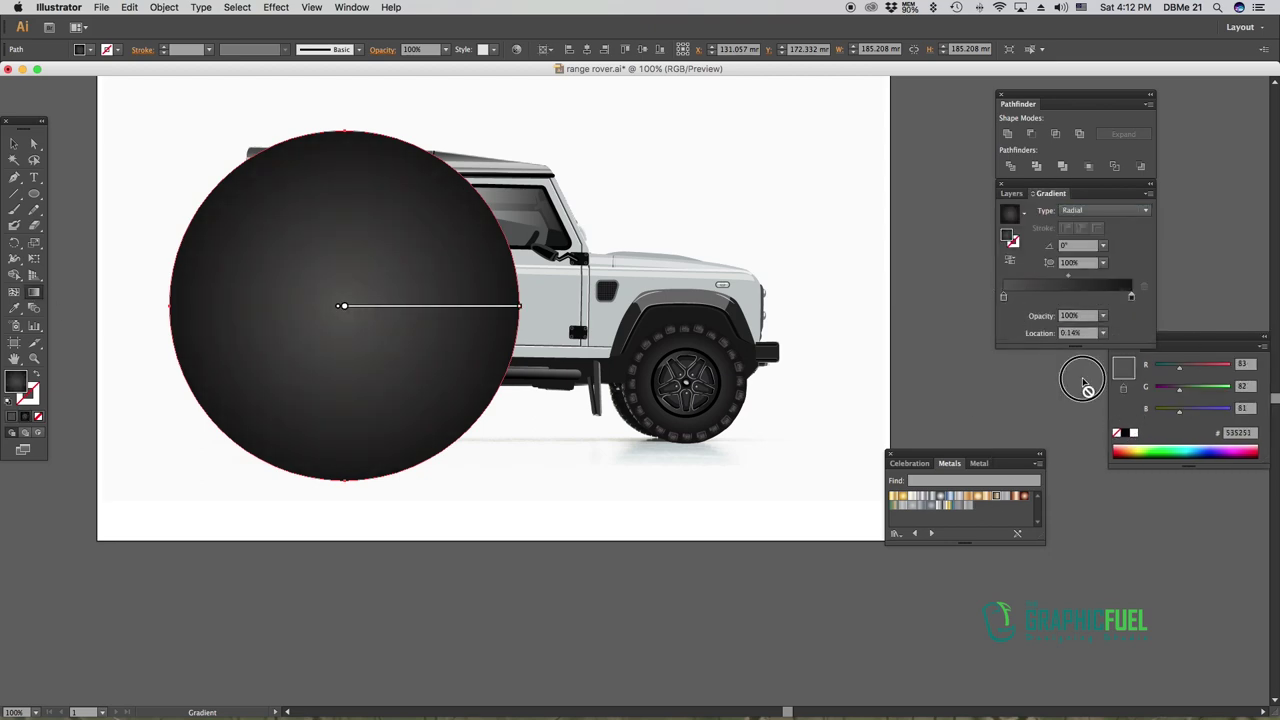
left_click(1102, 315)
left_click(1120, 340)
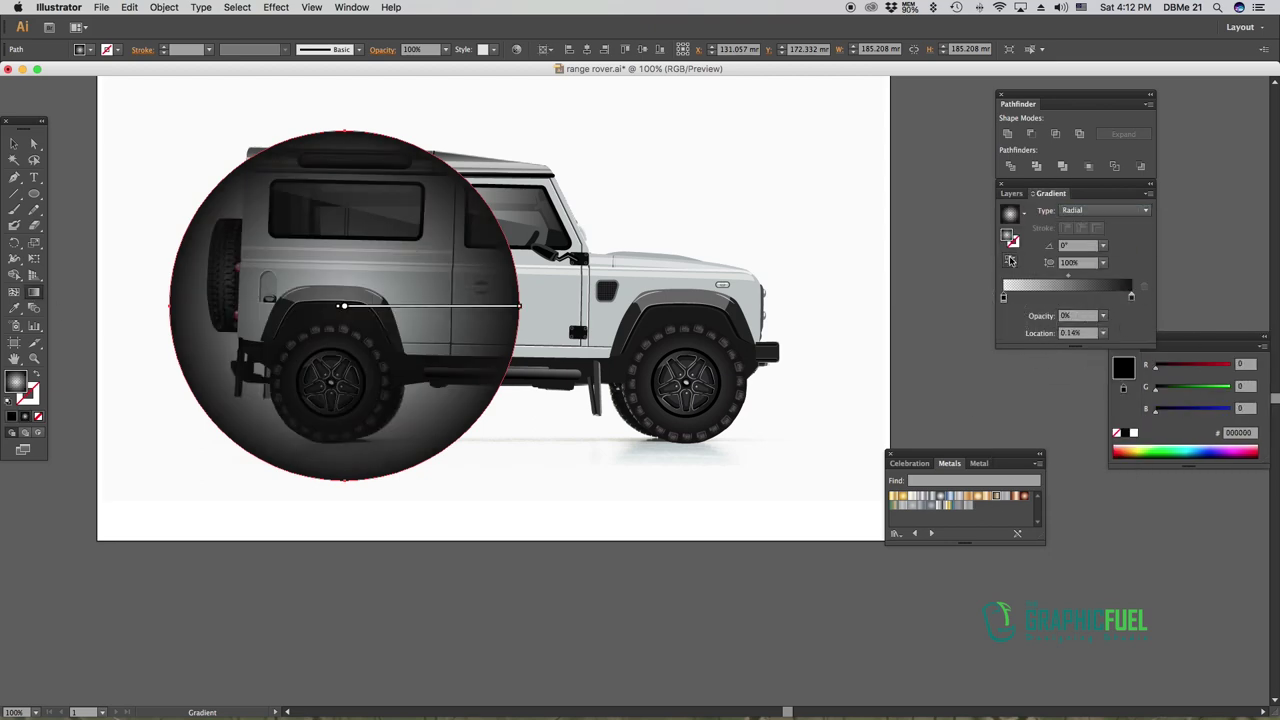
Squash the gradient circle into thin shadow ellipses beneath the wheels
key("v")
mouse_move(344, 130)
left_mouse_down()
mouse_move(323, 460)
mouse_move(343, 441)
left_mouse_up()
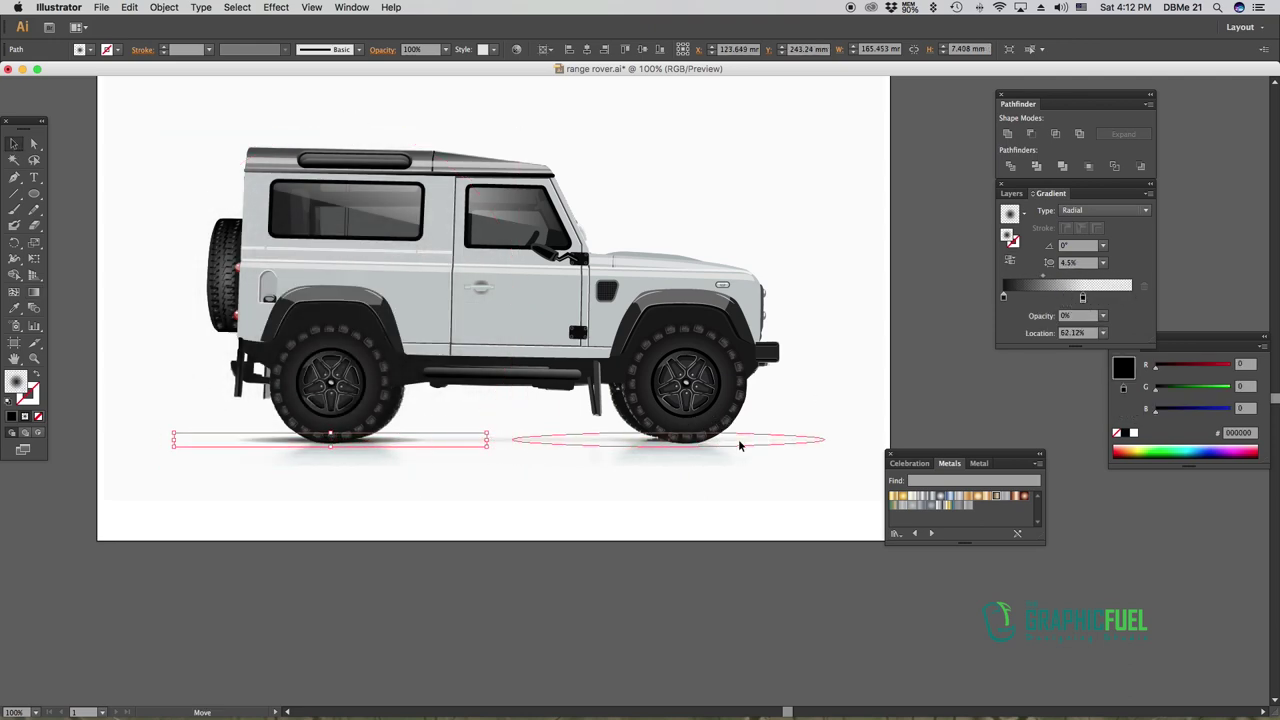
key("ctrl+shift+a")
left_click(1011, 193)
key("ctrl+=")
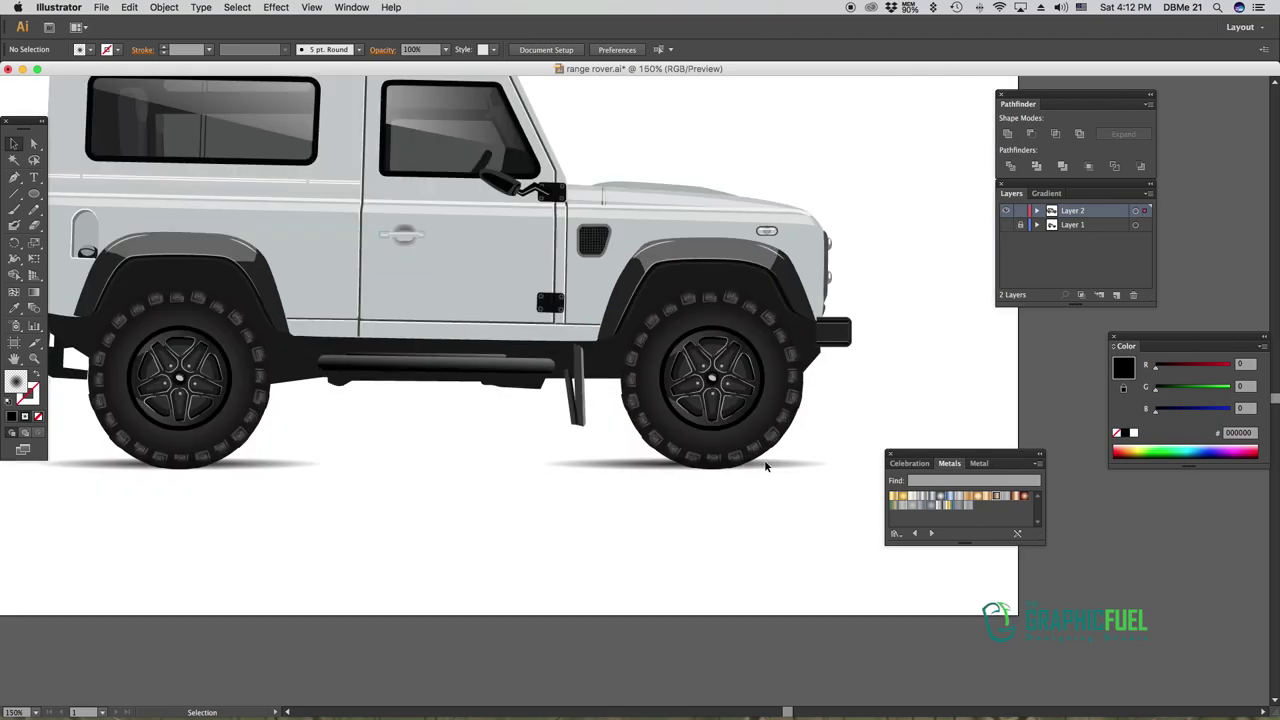
Select the wheel shadow ellipses and reduce their opacity to 30%
left_click(240, 463)
left_click(414, 522)
left_click(593, 473)
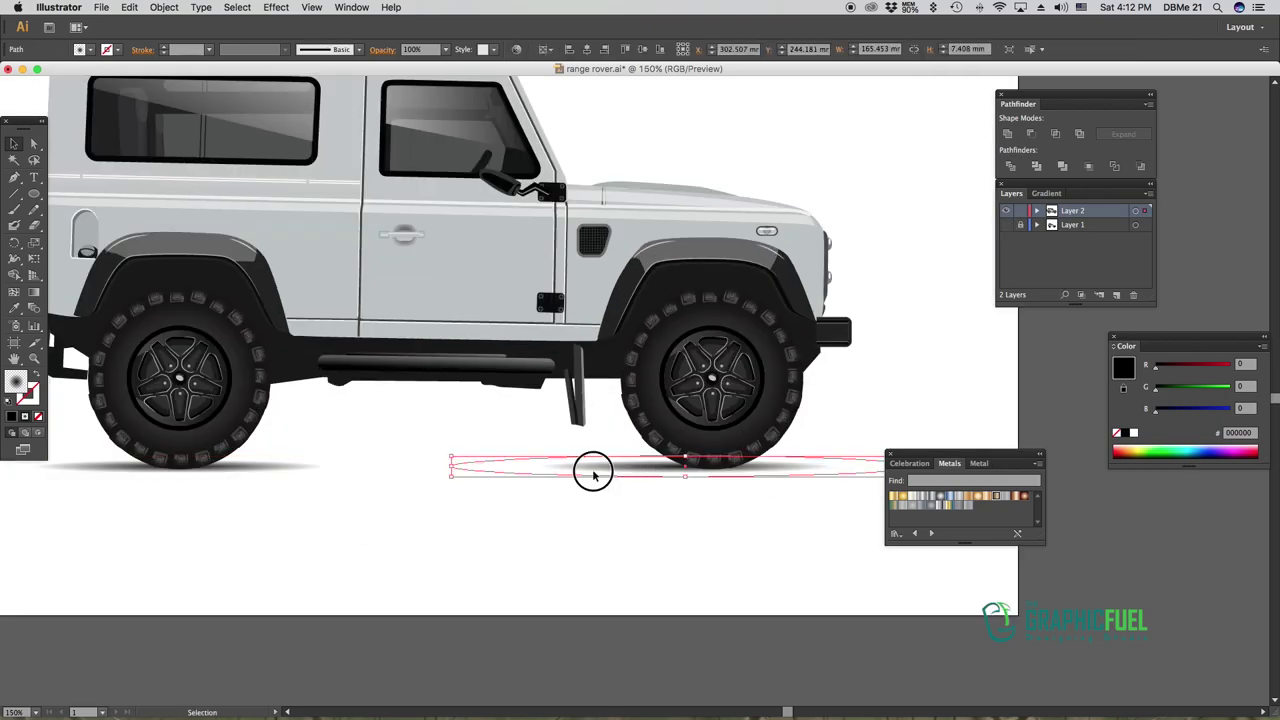
left_click(349, 451)
left_click(429, 463)
left_click(445, 49)
left_click(462, 137)
left_click(482, 539)
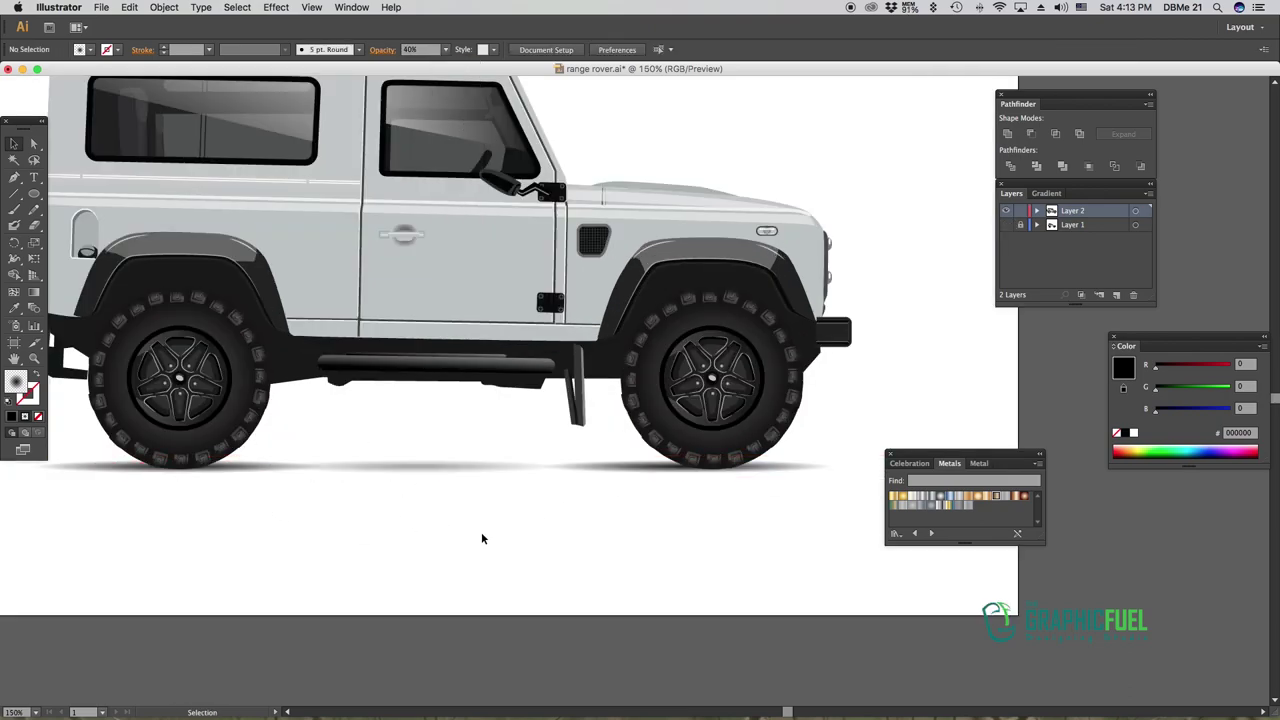
key("ctrl+0")
key("ctrl+z")
left_click(457, 106)
Zoom in on the door mirror and change its gradient shading to Linear
left_click_drag(658, 447, 612, 460)
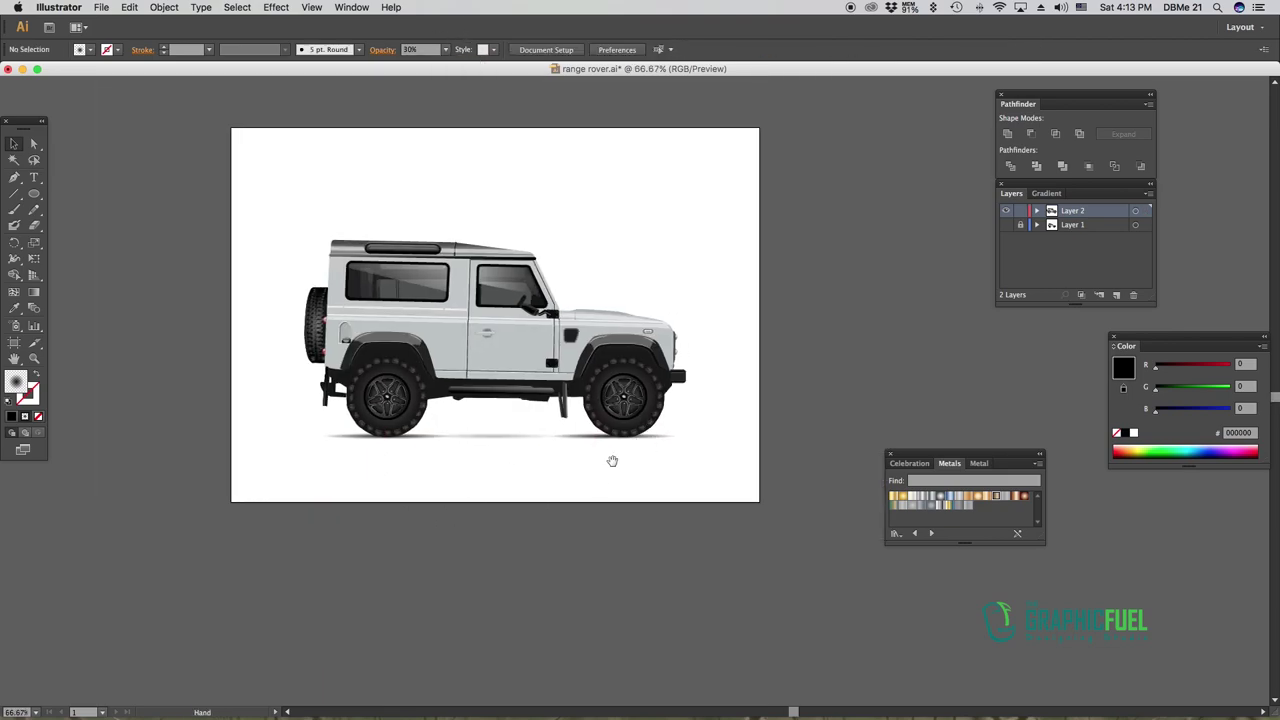
left_click_drag(286, 182, 371, 186)
key("p")
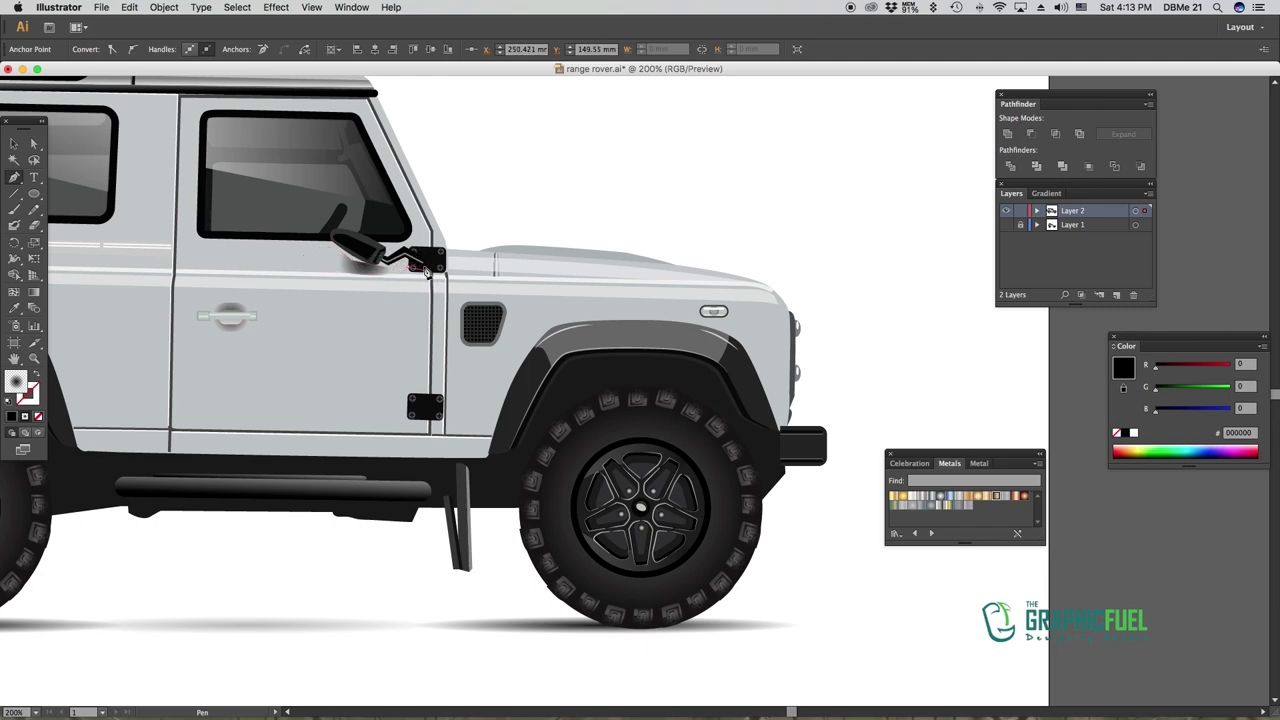
key("ctrl+F9")
left_click(1082, 299)
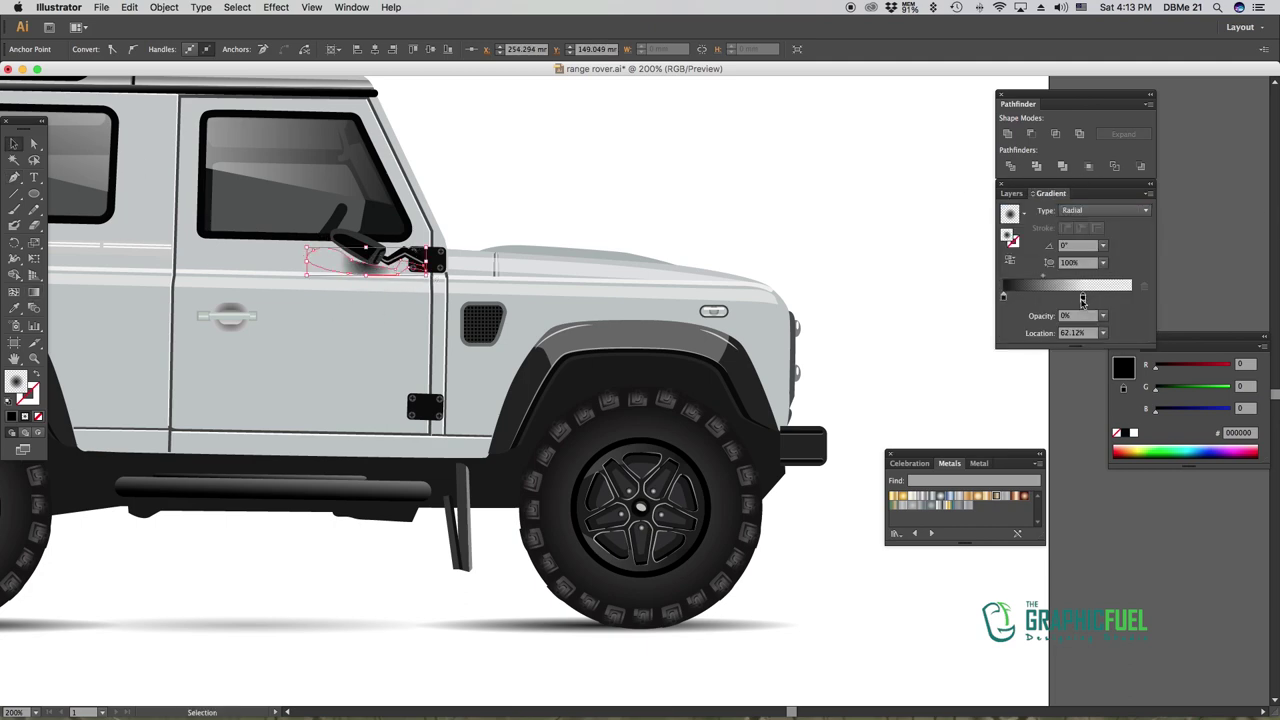
left_click(1090, 223)
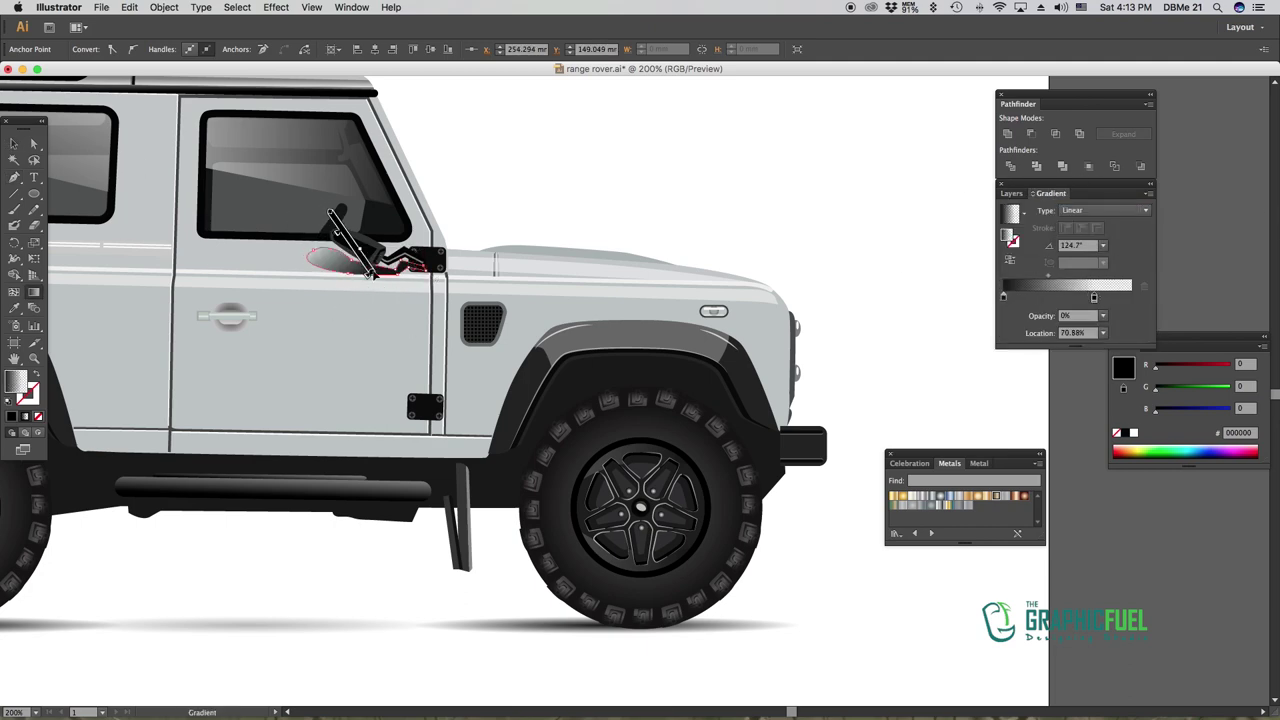
Draw a small curved antenna strip on the front wing with the Pen tool
key("a")
left_click(367, 272)
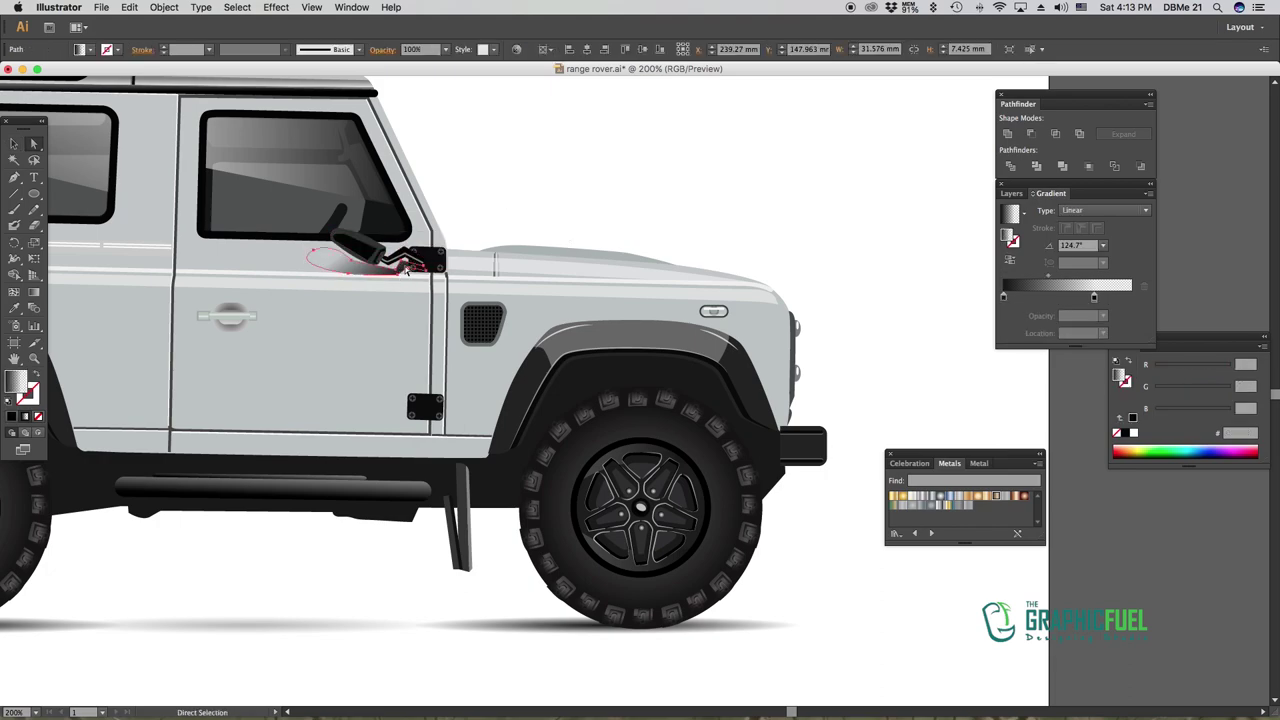
key("ctrl+plus")
key("p")
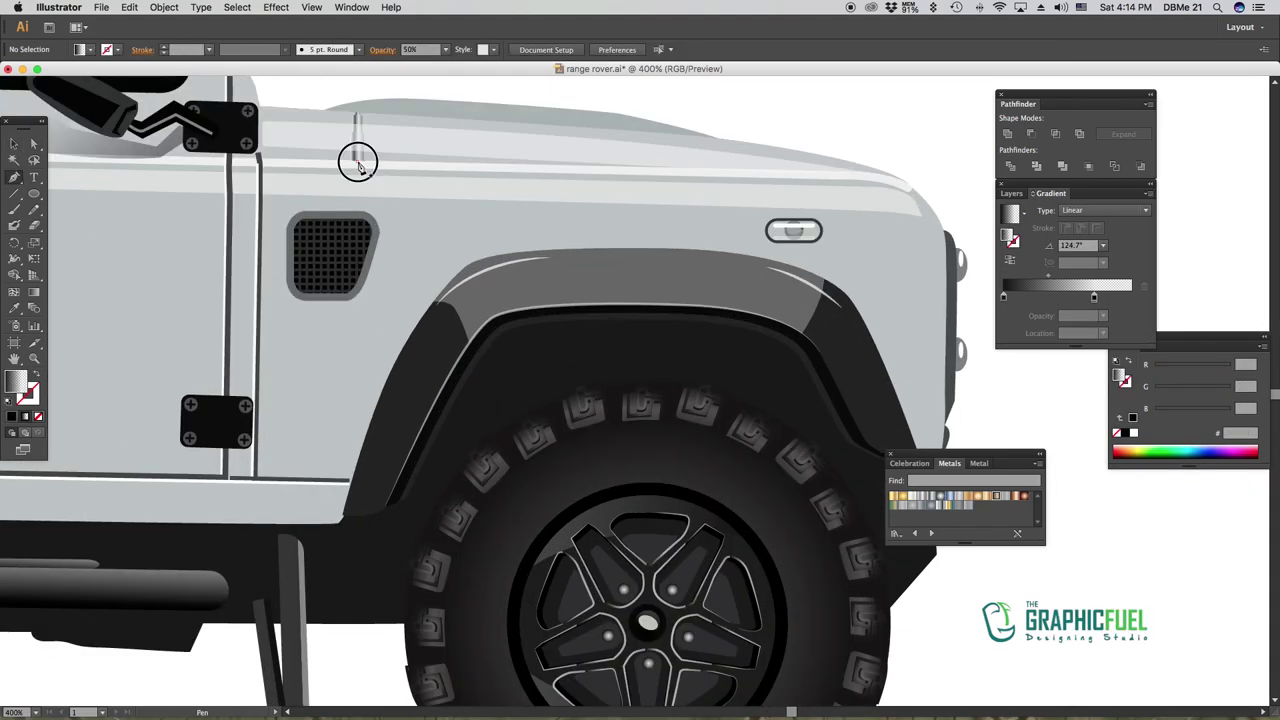
left_click_drag(355, 163, 355, 105)
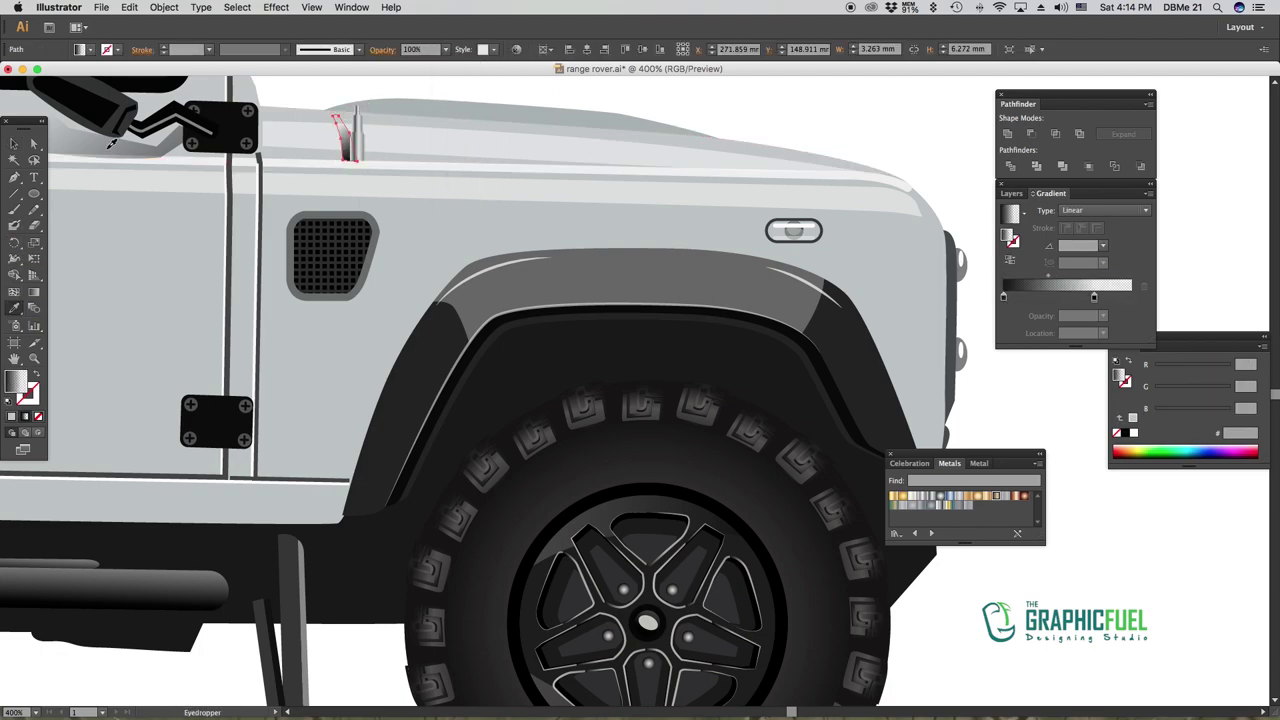
key("ctrl+minus")
key("ctrl+minus")
key("ctrl+minus")
key("ctrl+minus")
Select and deselect all artwork and fit the artboard in the window
key("ctrl+a")
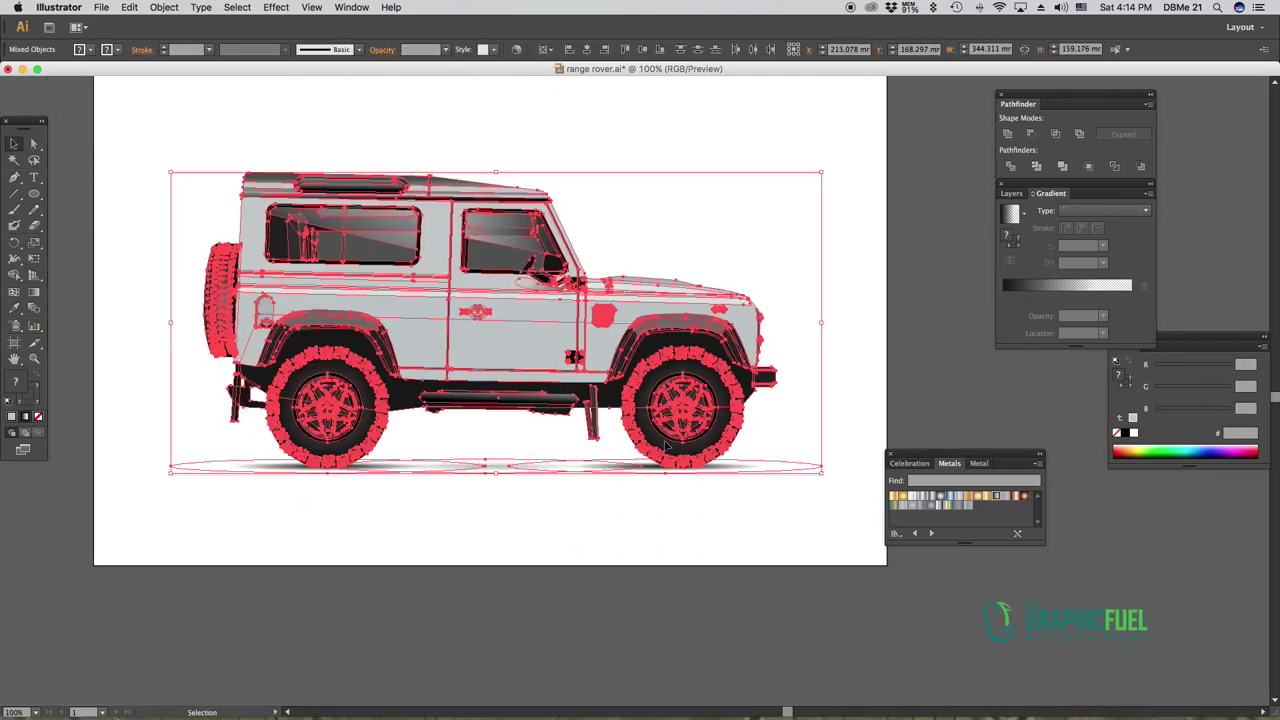
key("ctrl+shift+a")
key("ctrl+a")
key("ctrl+minus")
key("ctrl+shift+a")
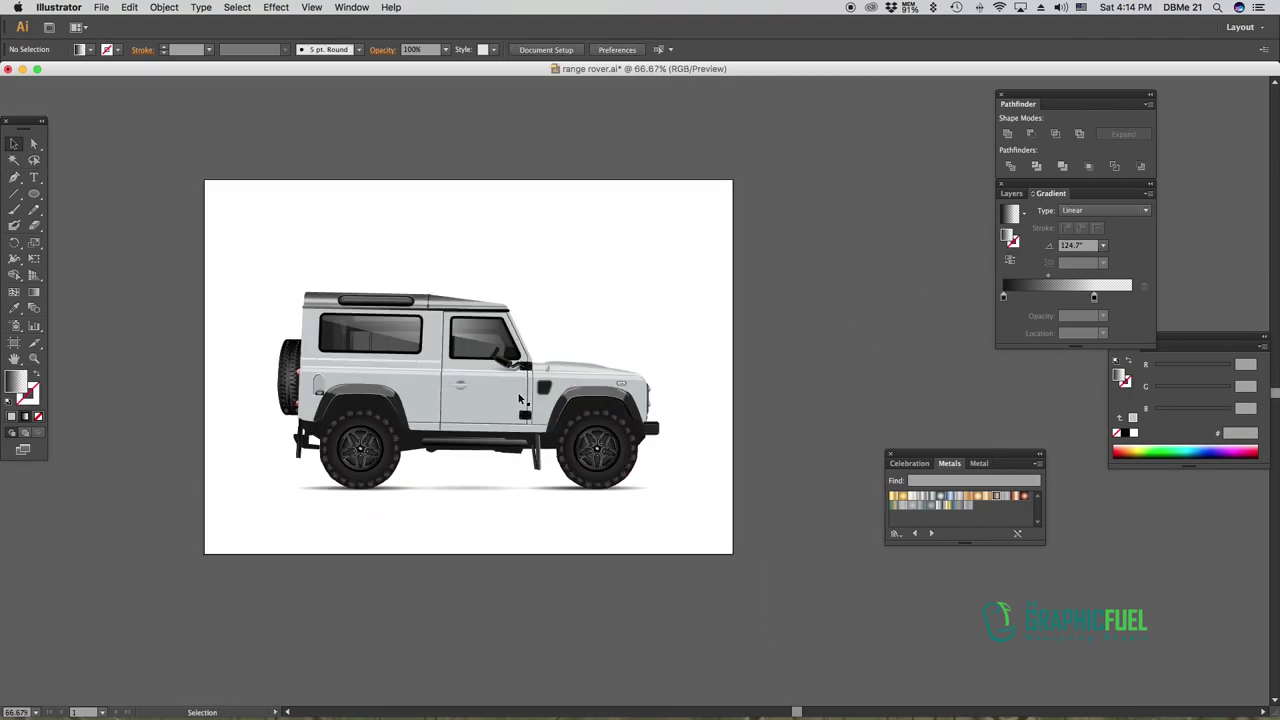
left_click(540, 378)
Hide all panels in full-screen mode and zoom in to centre the finished car
key("Tab")
key("f")
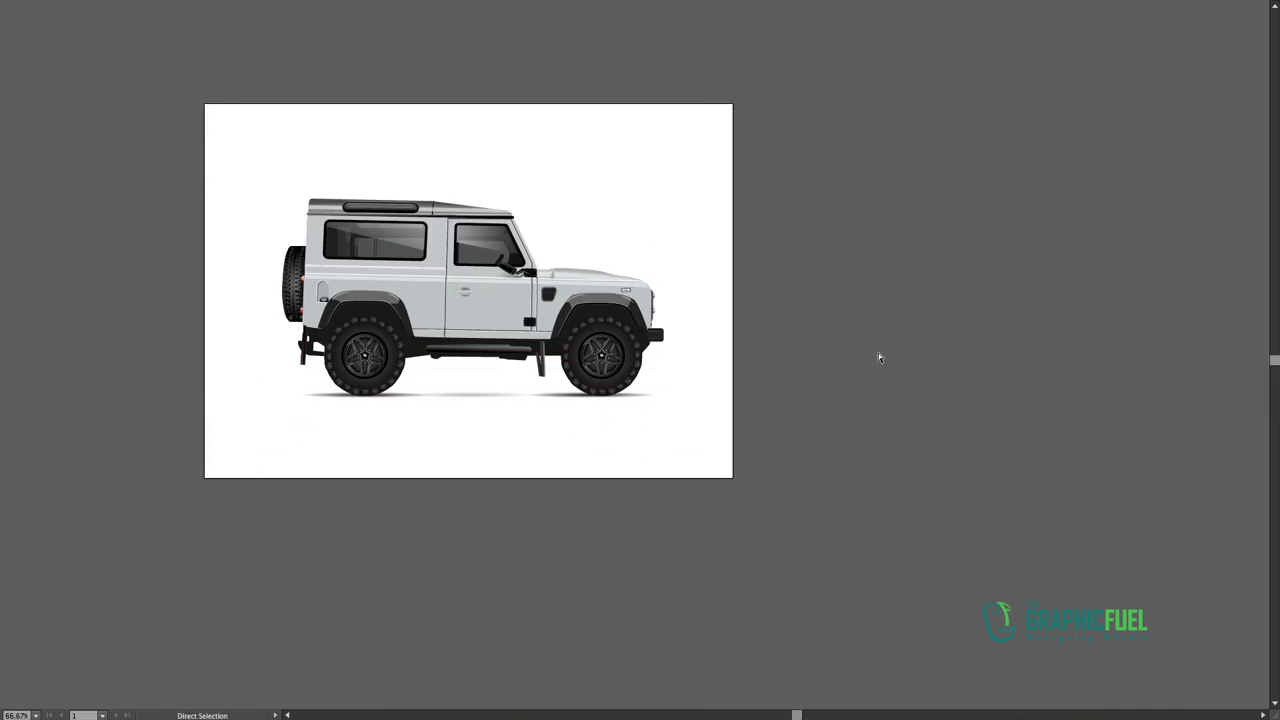
key("ctrl+1")
double_click(492, 373)
key("Escape")
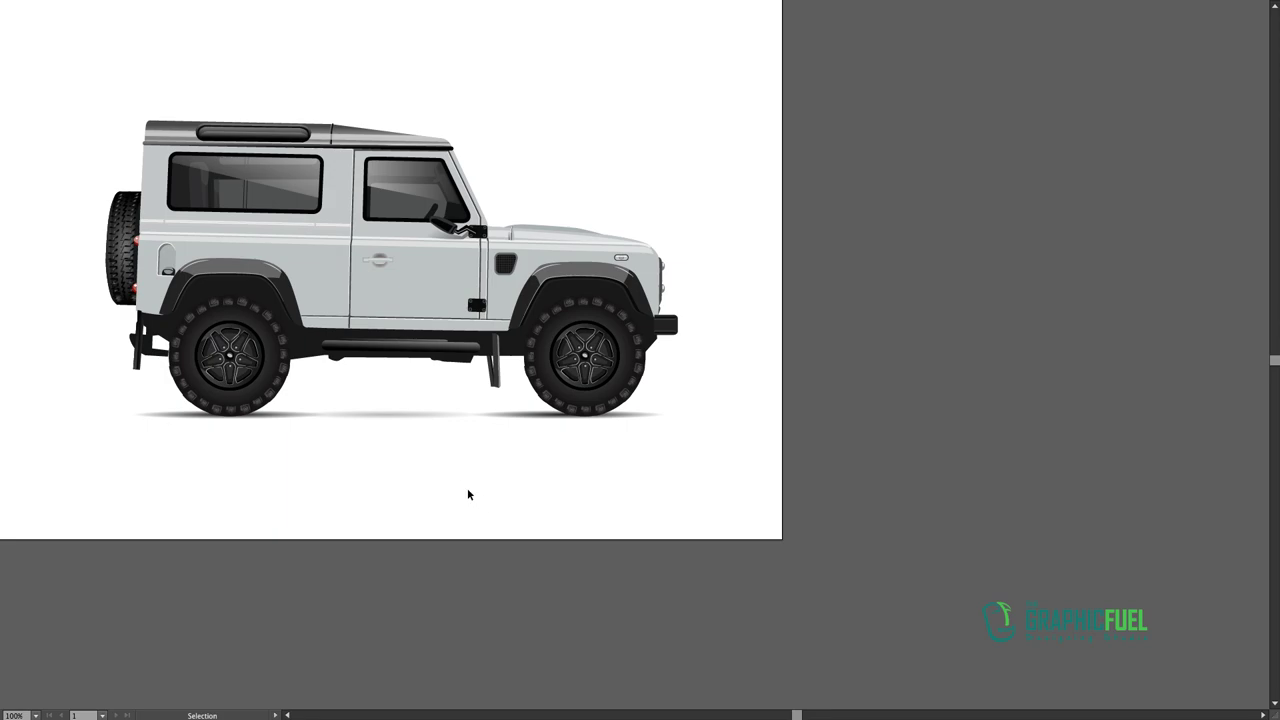
key("ctrl+0")
key("ctrl+plus")
key("ctrl+plus")
left_click_drag(779, 226, 859, 243)
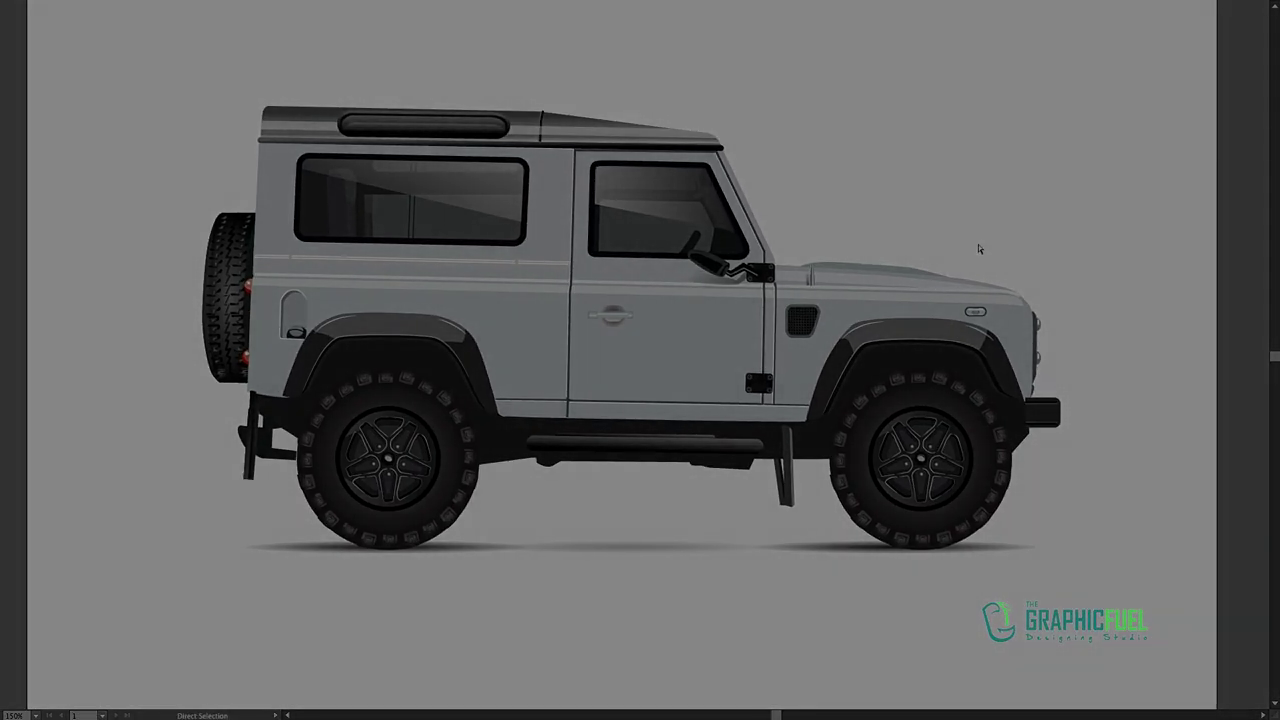